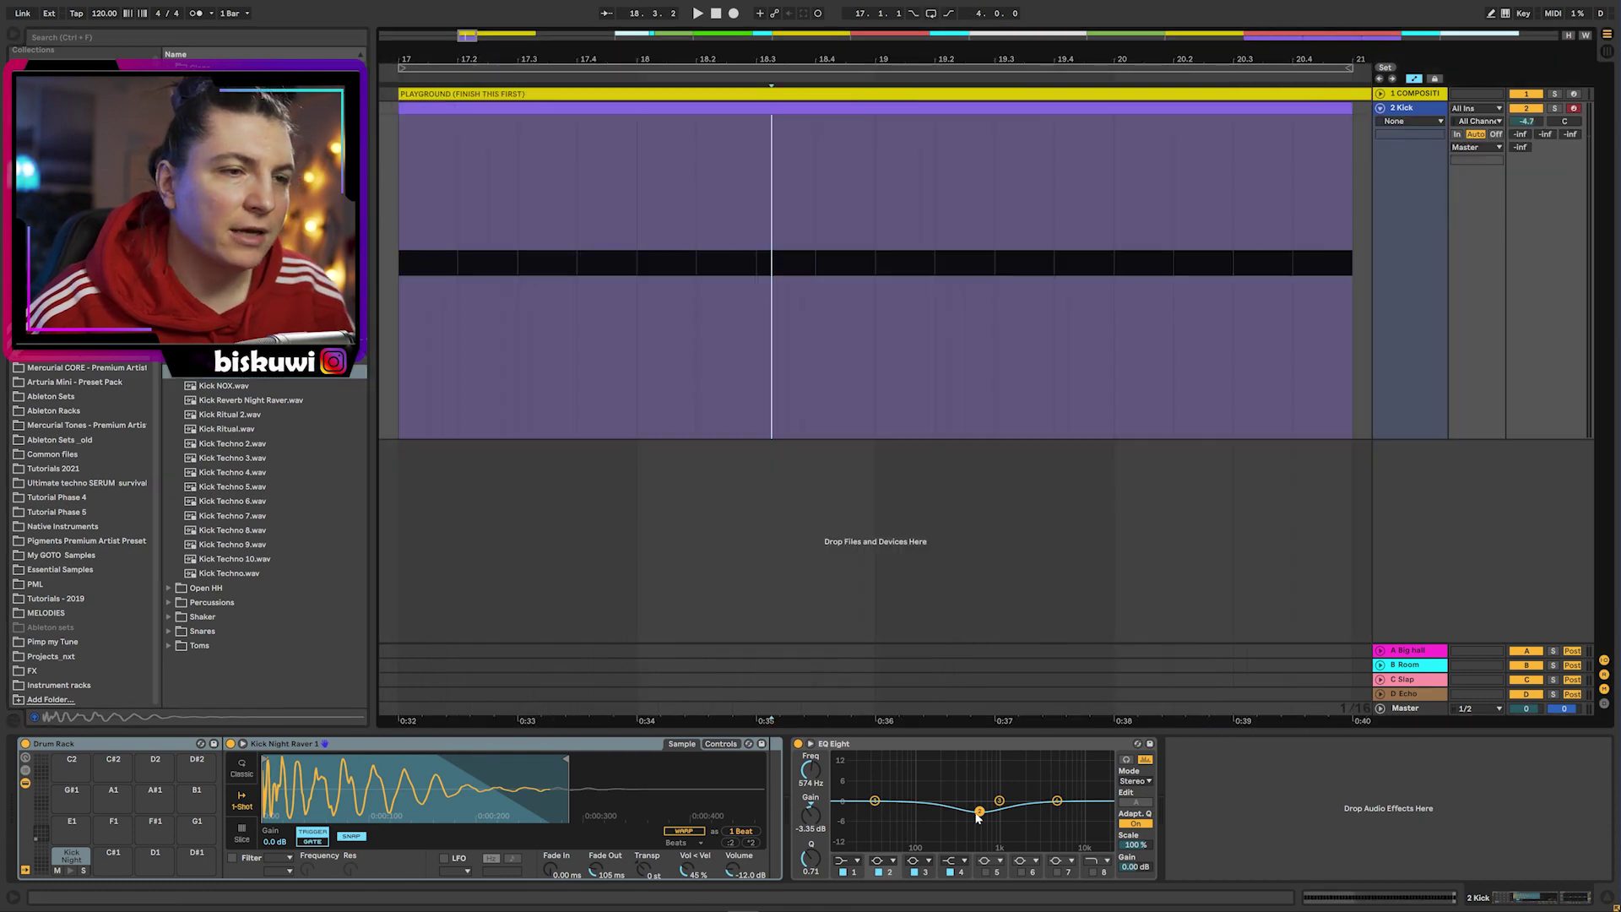
- Add an Overdrive to the Snare track's device chain and set its Dry/Wet to 44 %
key(space)
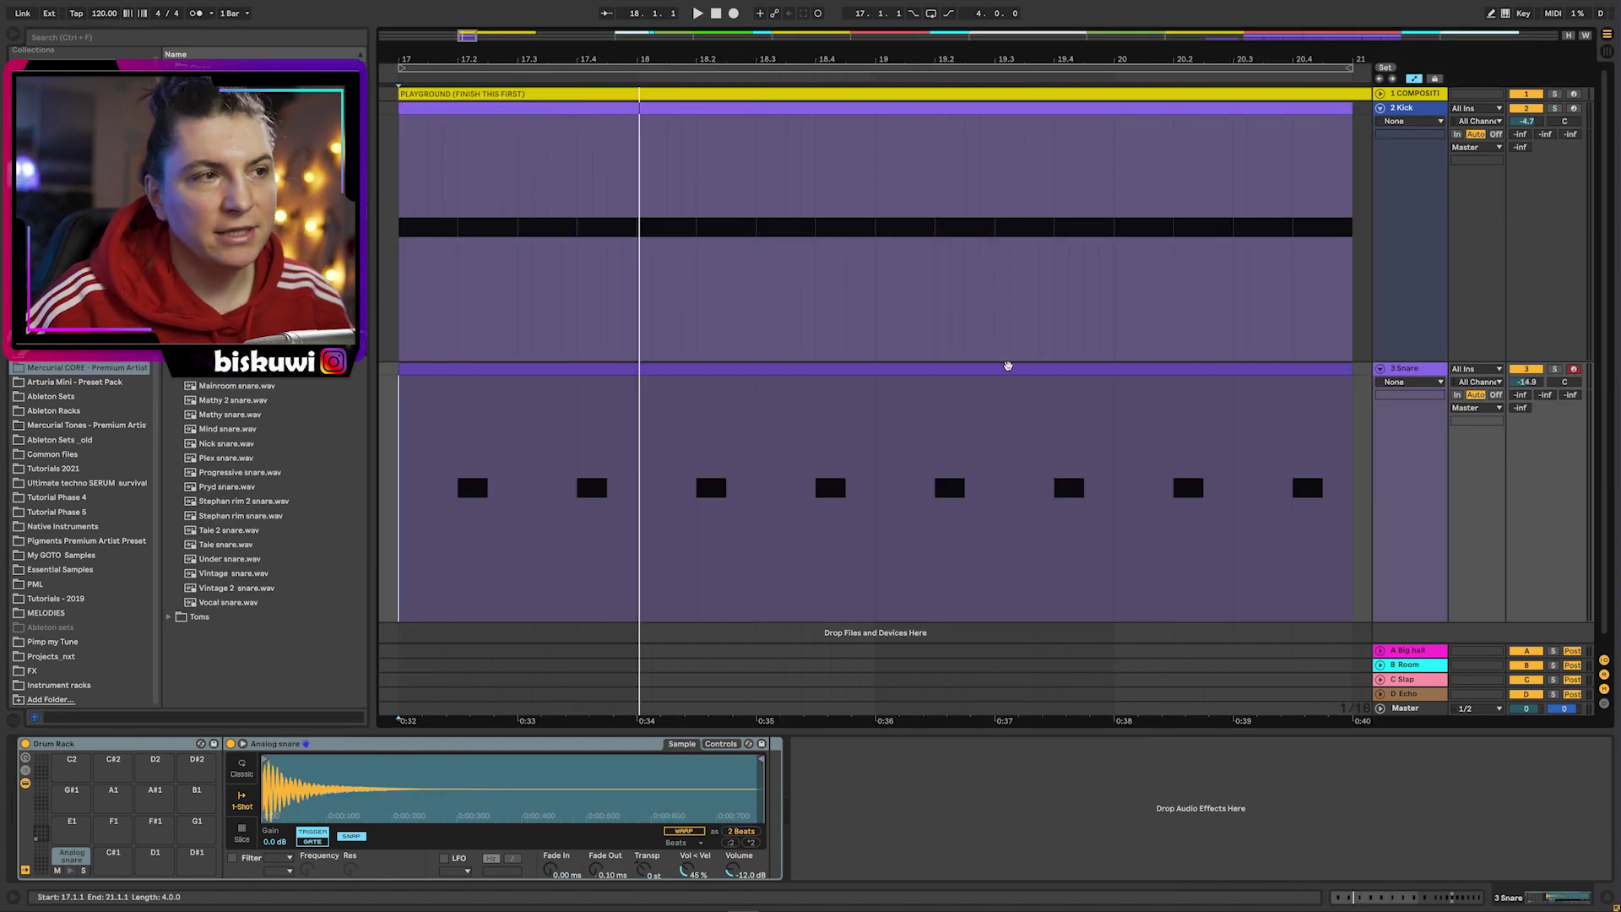
key(space)
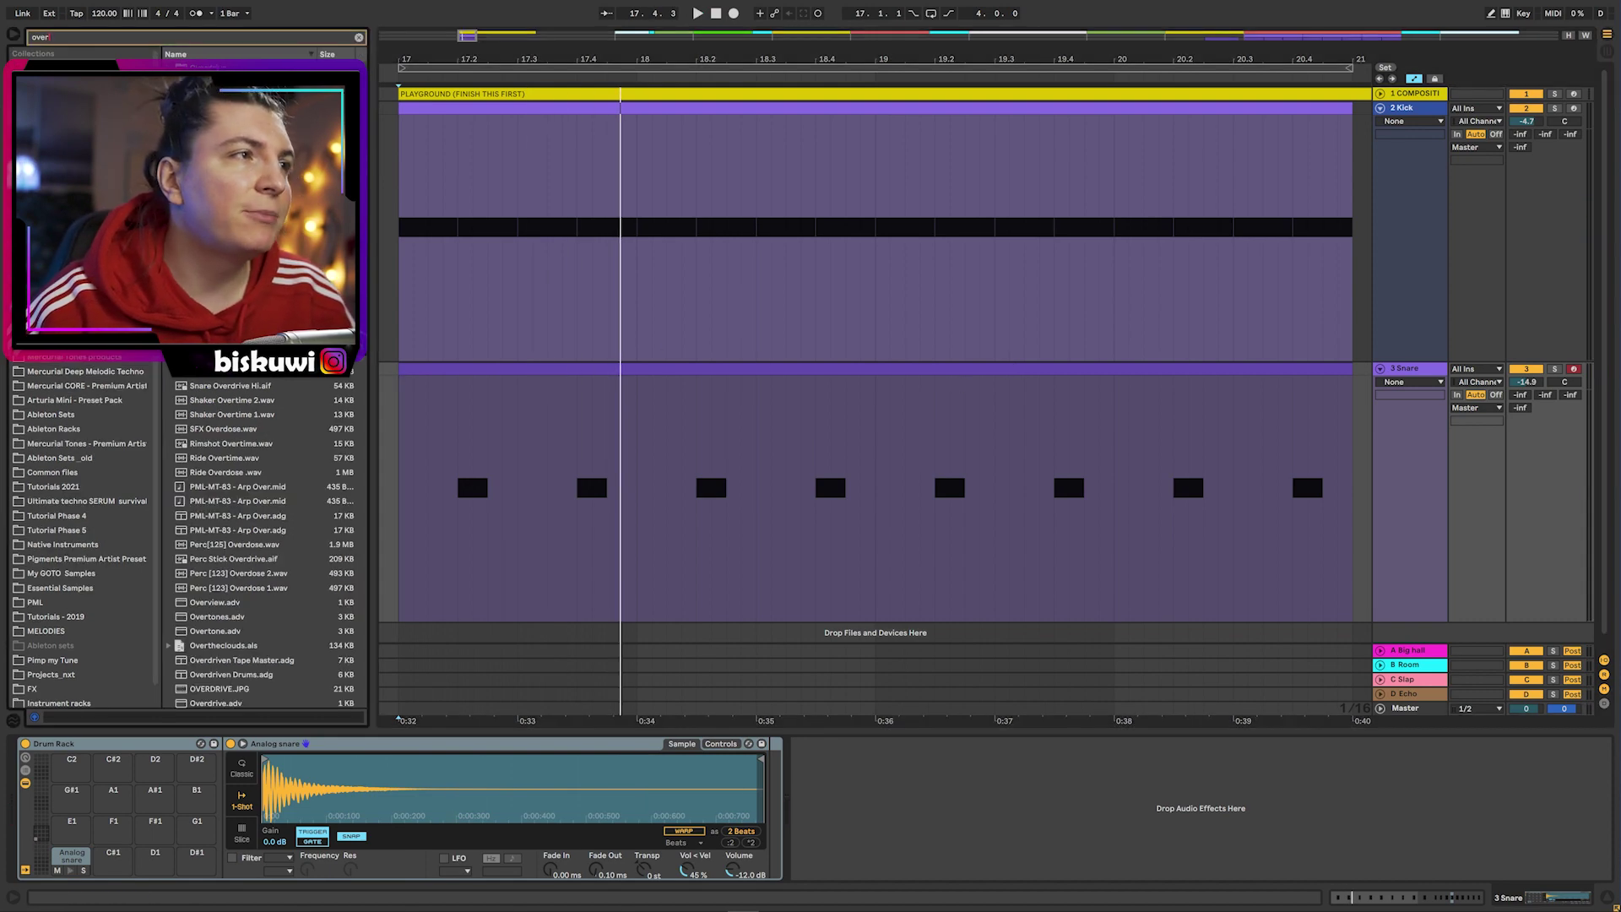
drag(215, 704, 836, 772)
key(space)
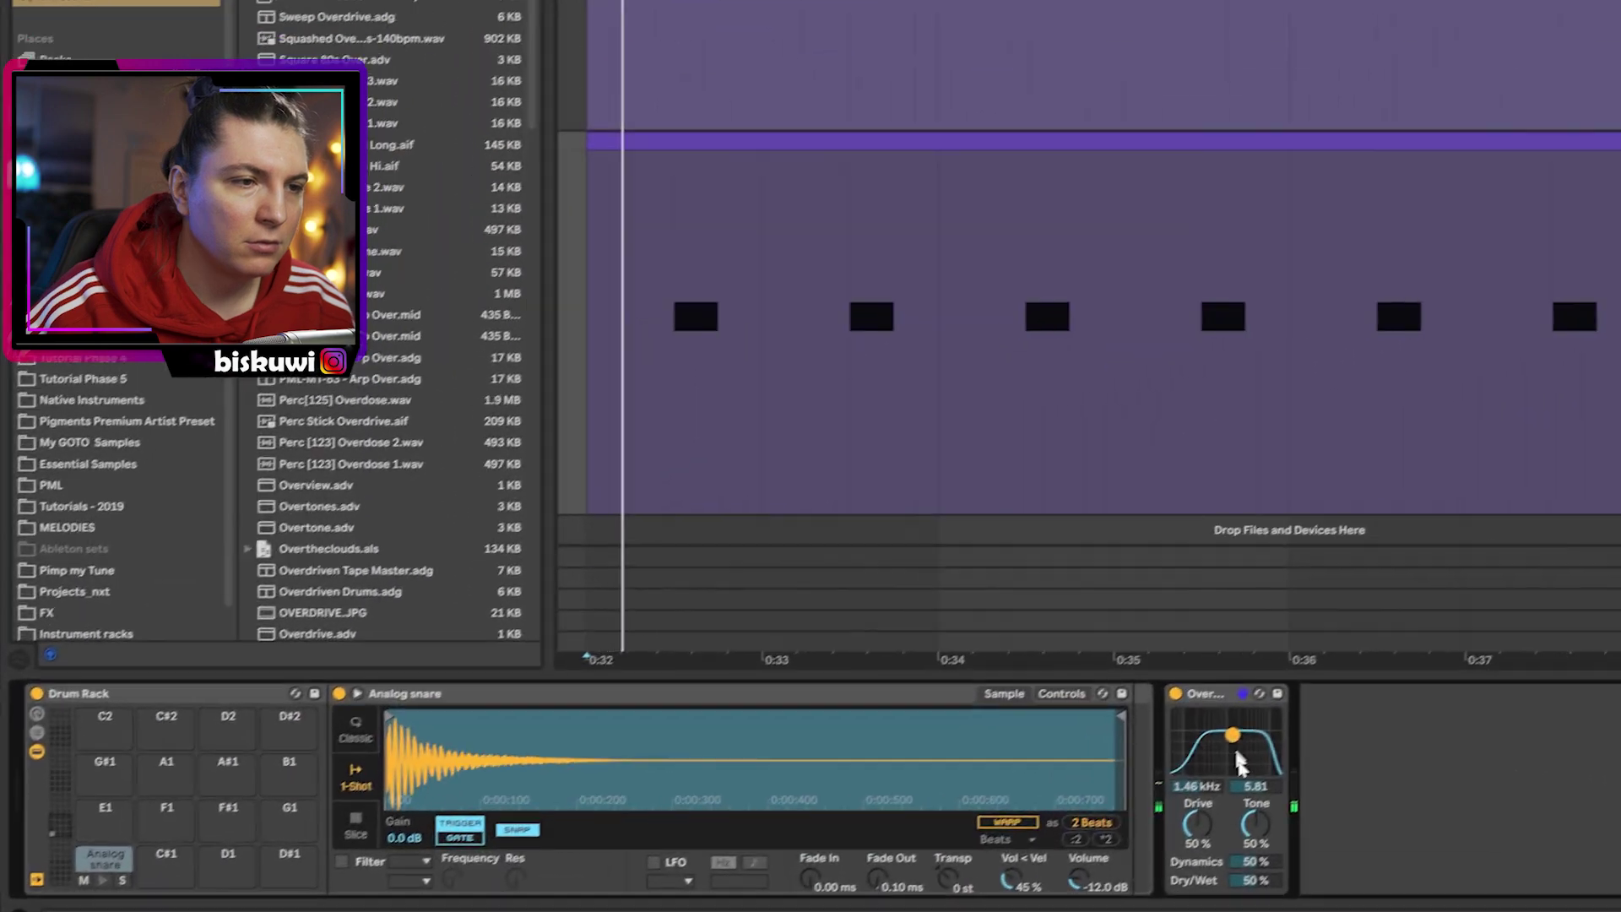
drag(852, 870, 851, 876)
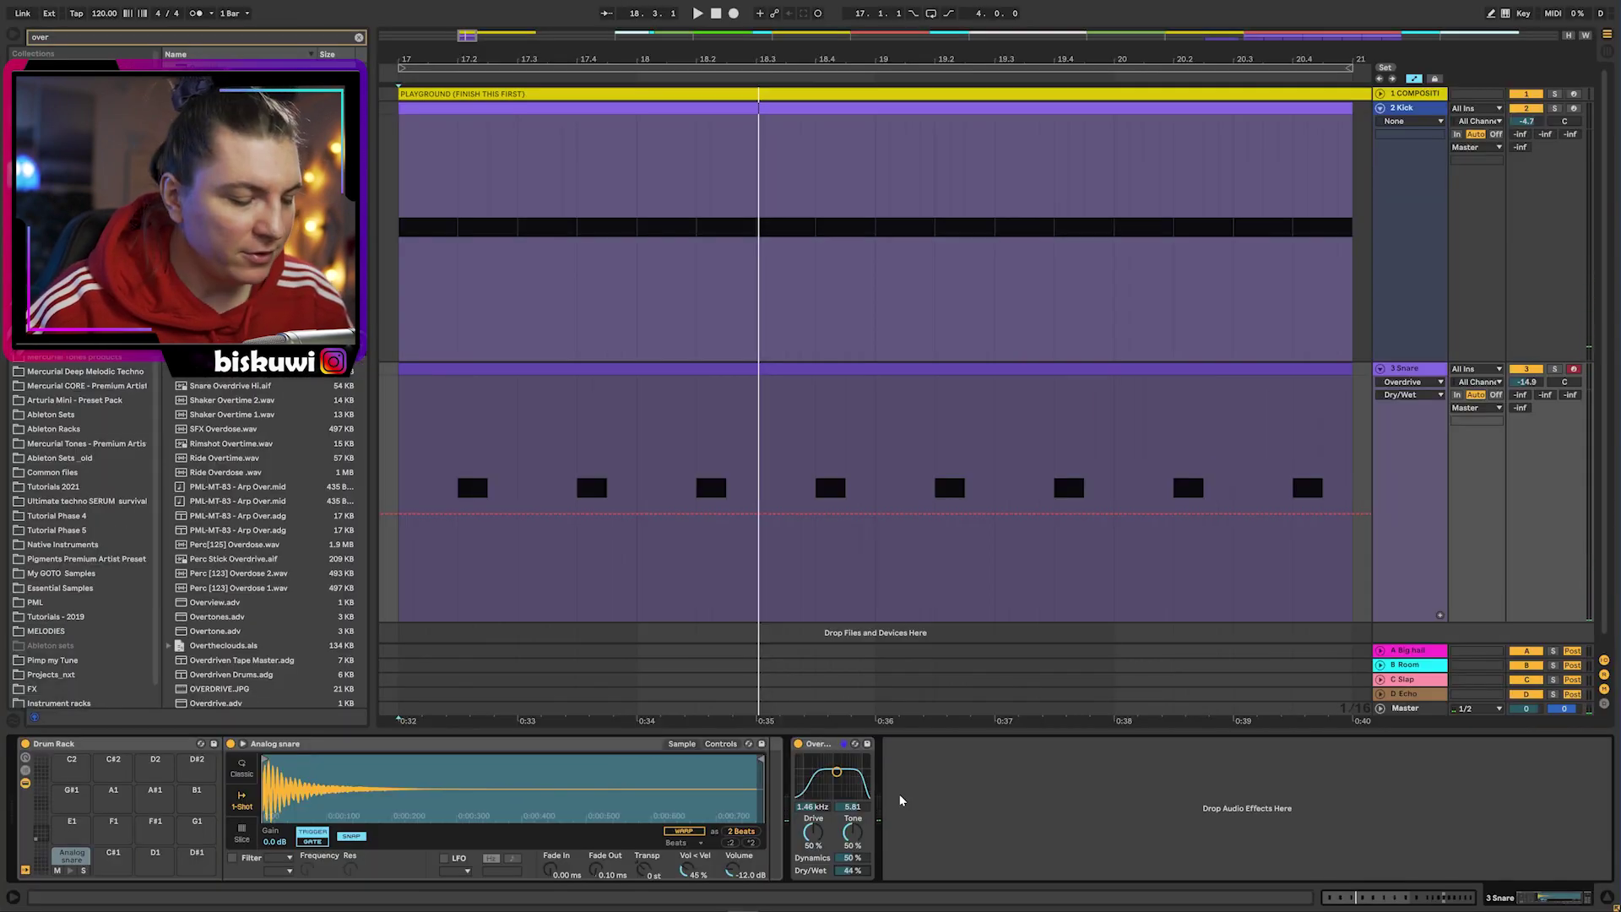
- Add a Reverb after the snare's Overdrive with Dry/Wet at 55 % and Decay Time at 2.30 s
key(ctrl+f)
text(rever)
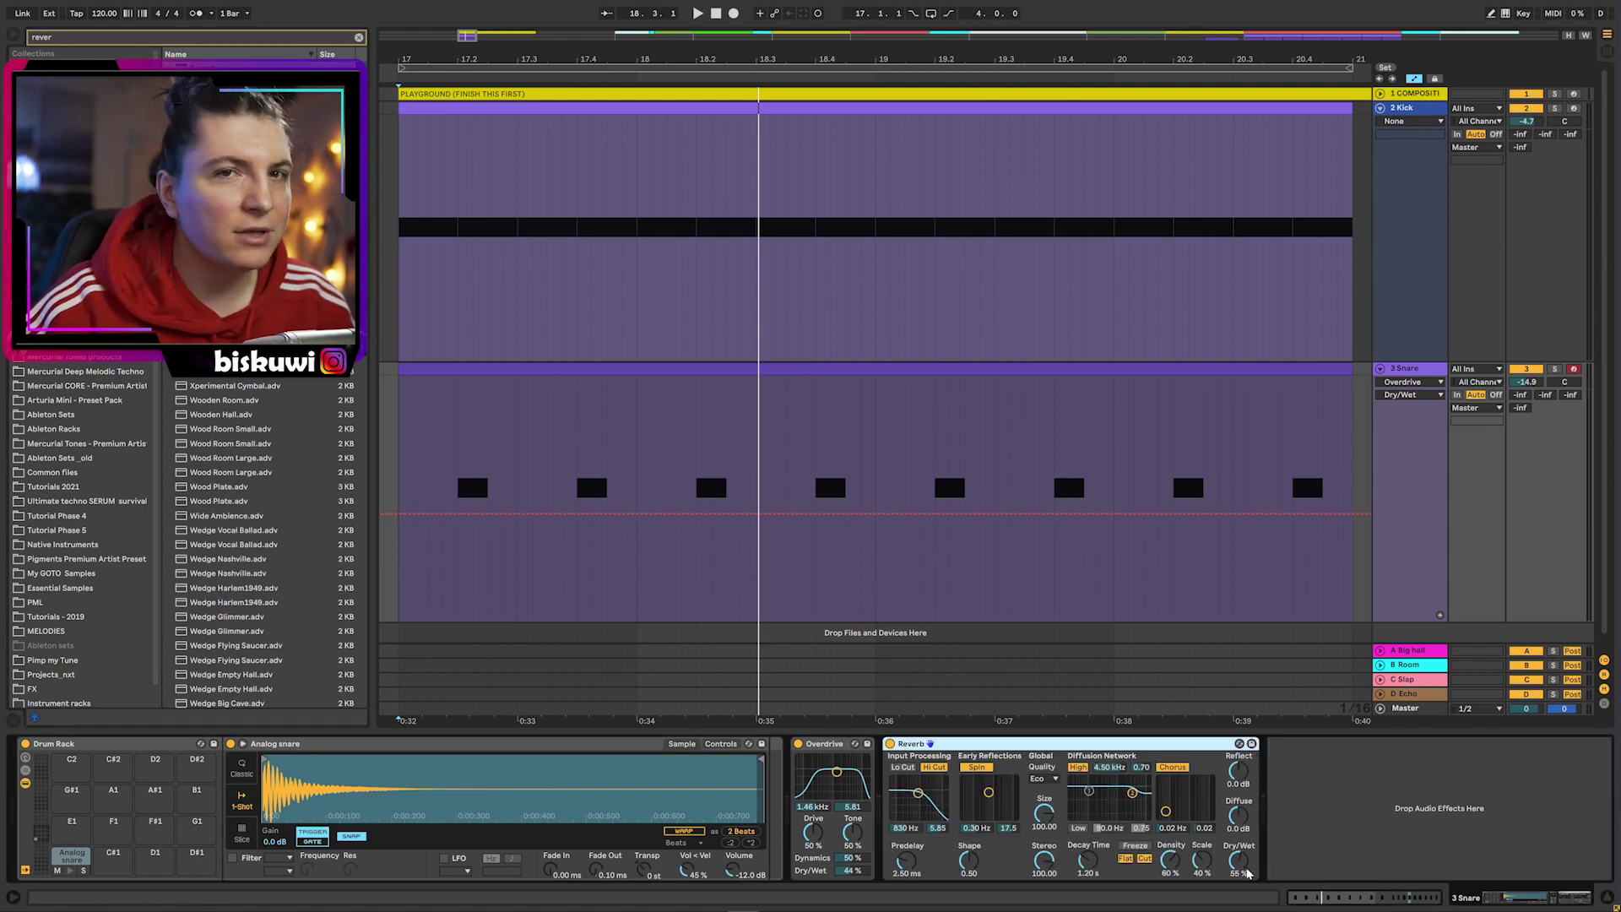
key(space)
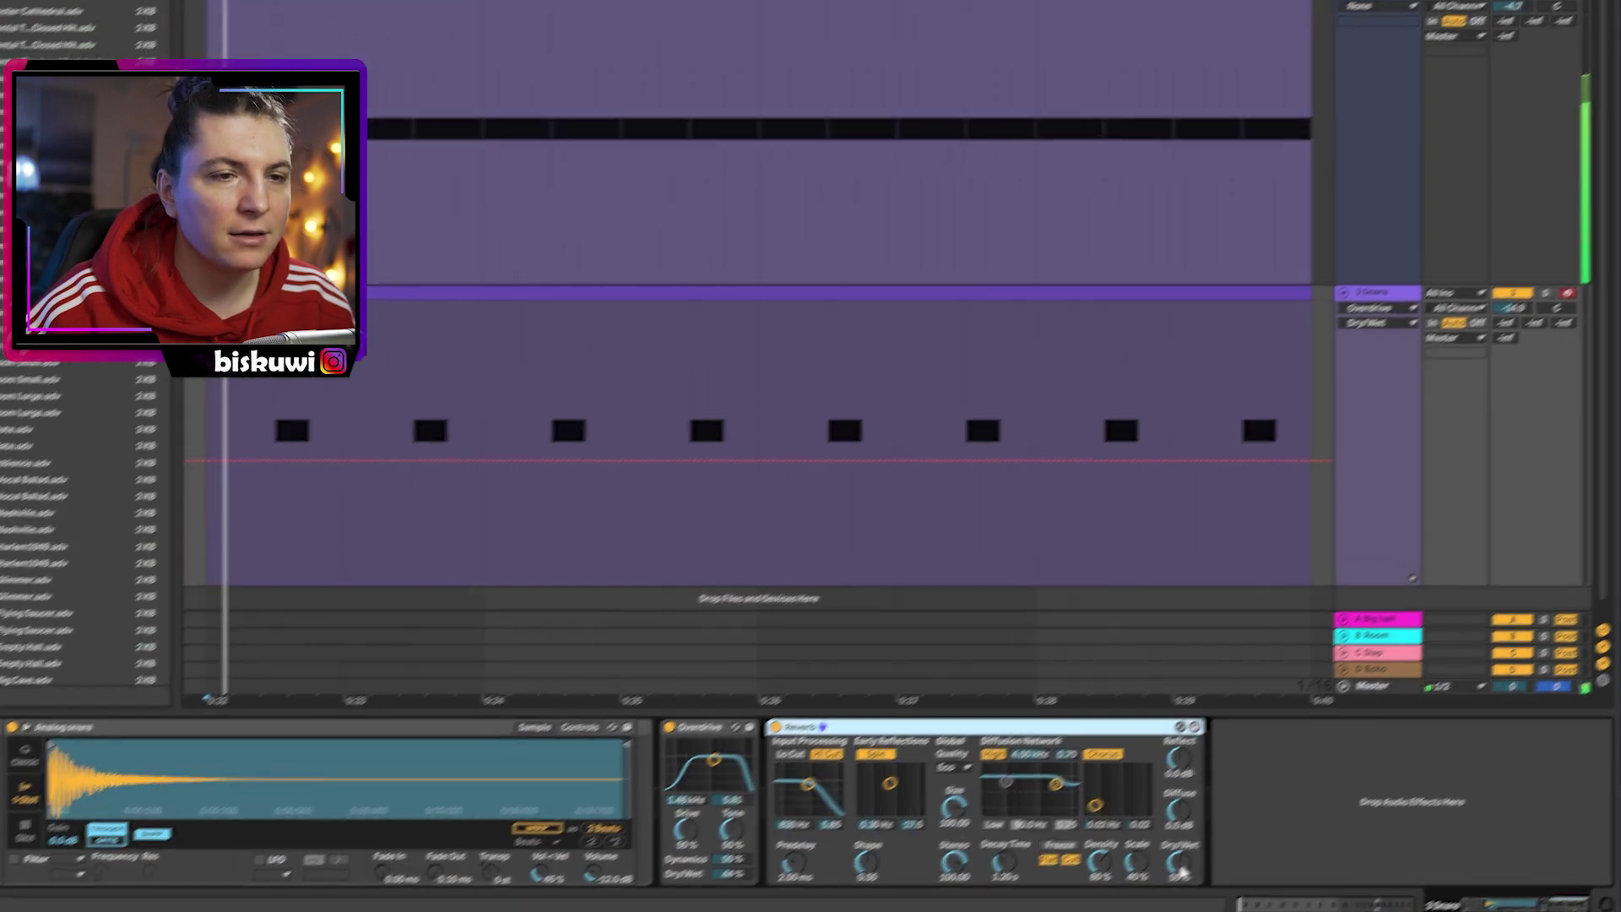
drag(1089, 861, 1088, 847)
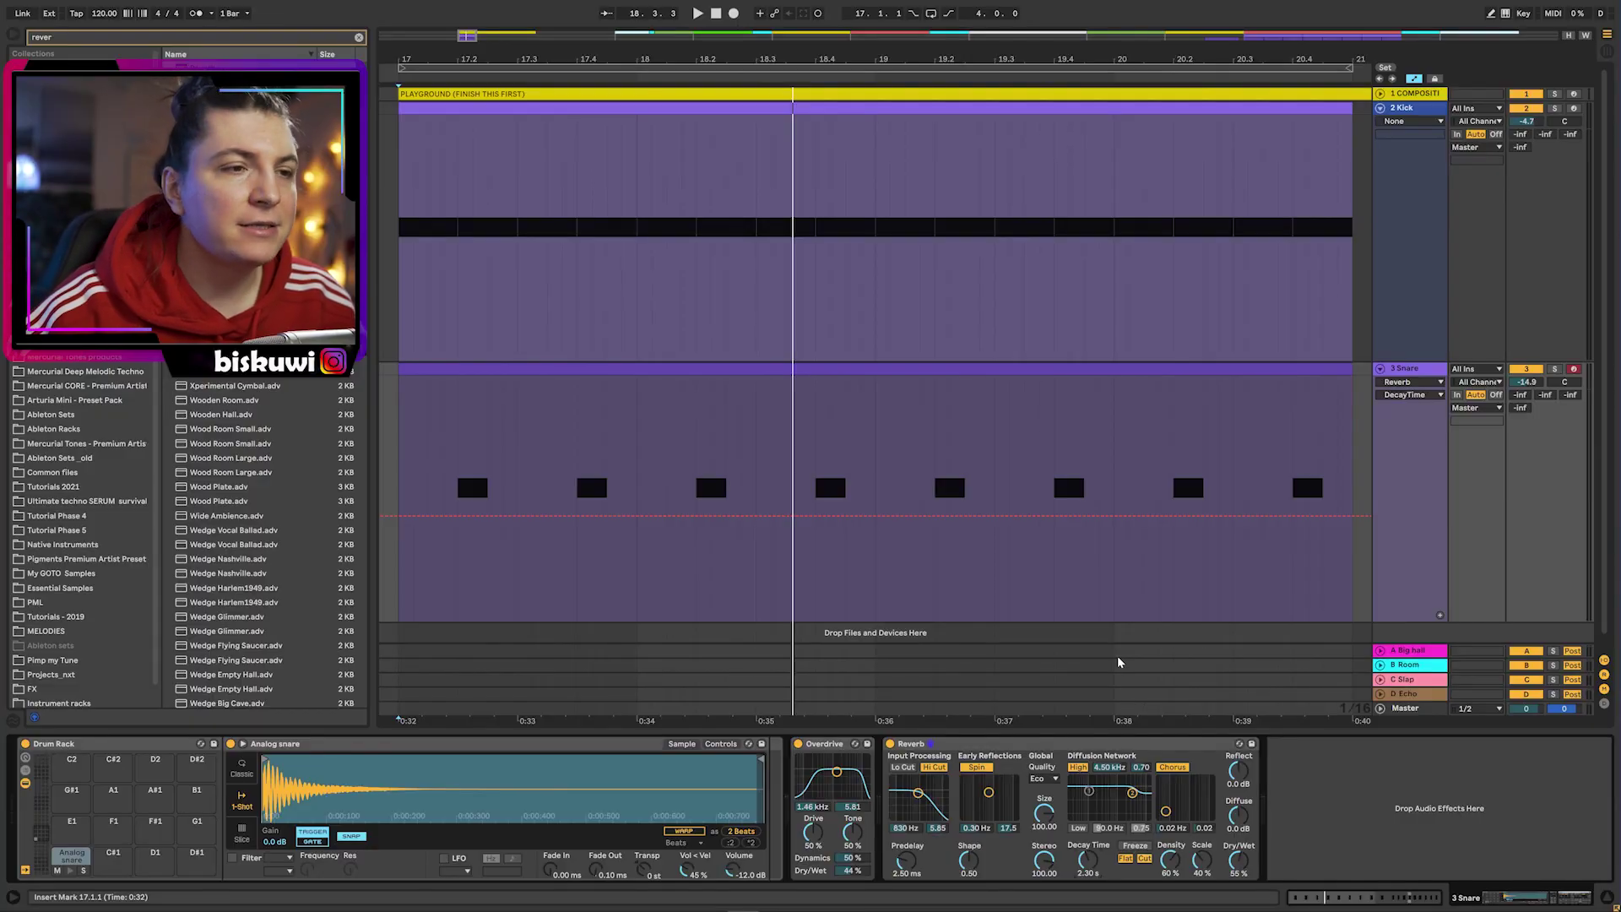
- Group the snare's Reverb into an Audio Effect Rack and create a second chain in it
click(941, 744)
key(ctrl+g)
click(891, 770)
click(923, 781)
right_click(924, 812)
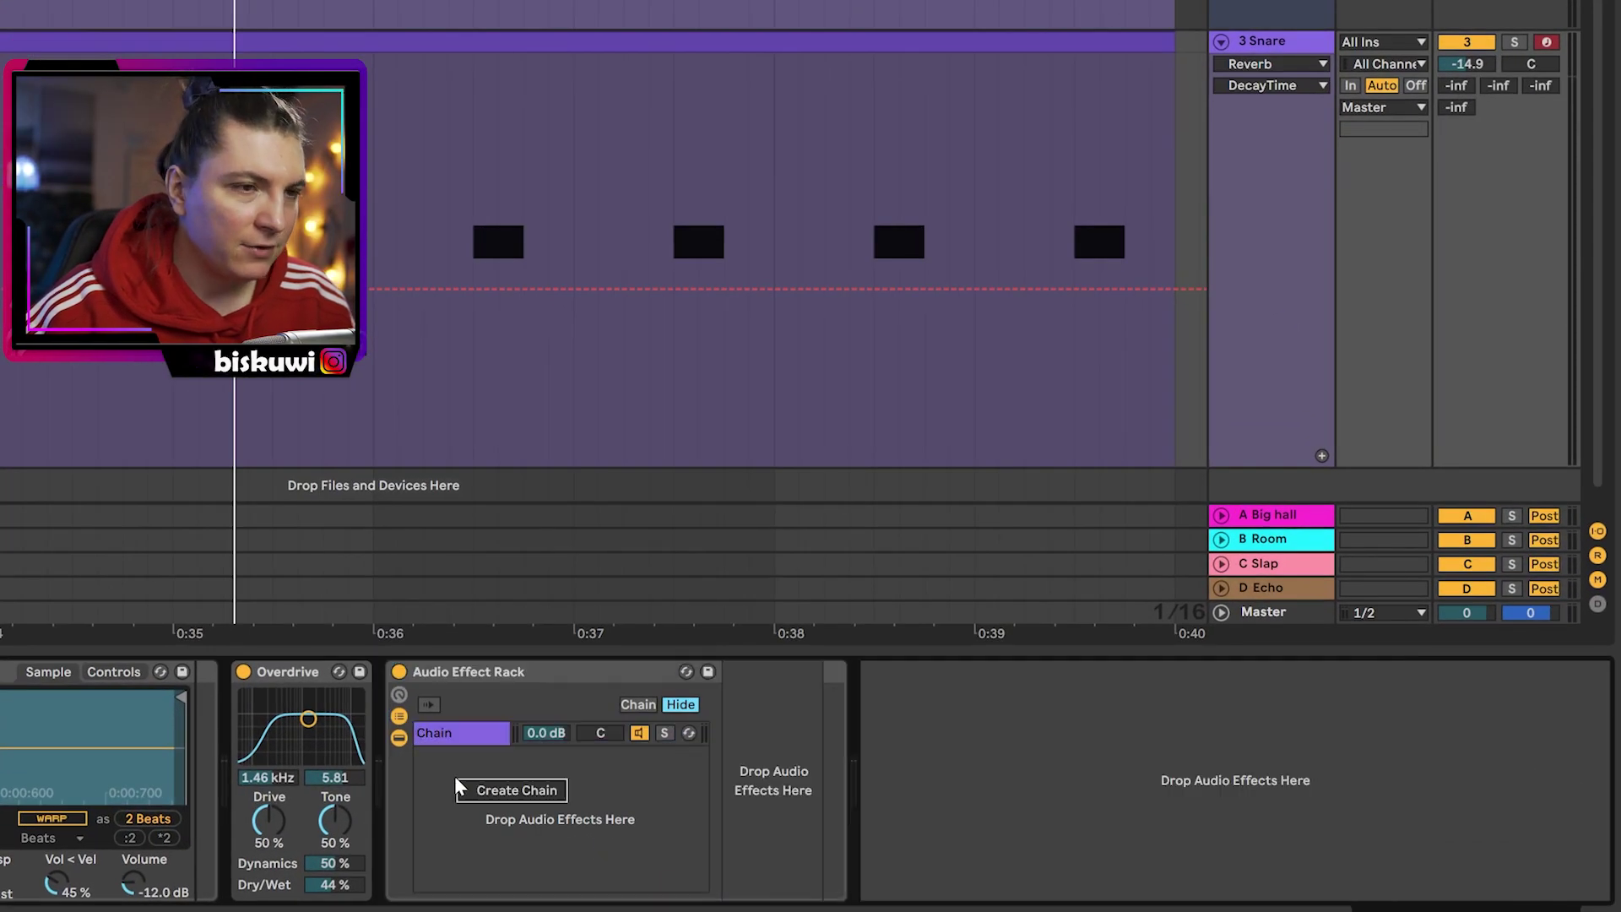
click(513, 796)
- Compare the dry and reverb chains in solo, leave the reverb chain soloed and set the Reverb's Dry/Wet to 100 %
click(438, 741)
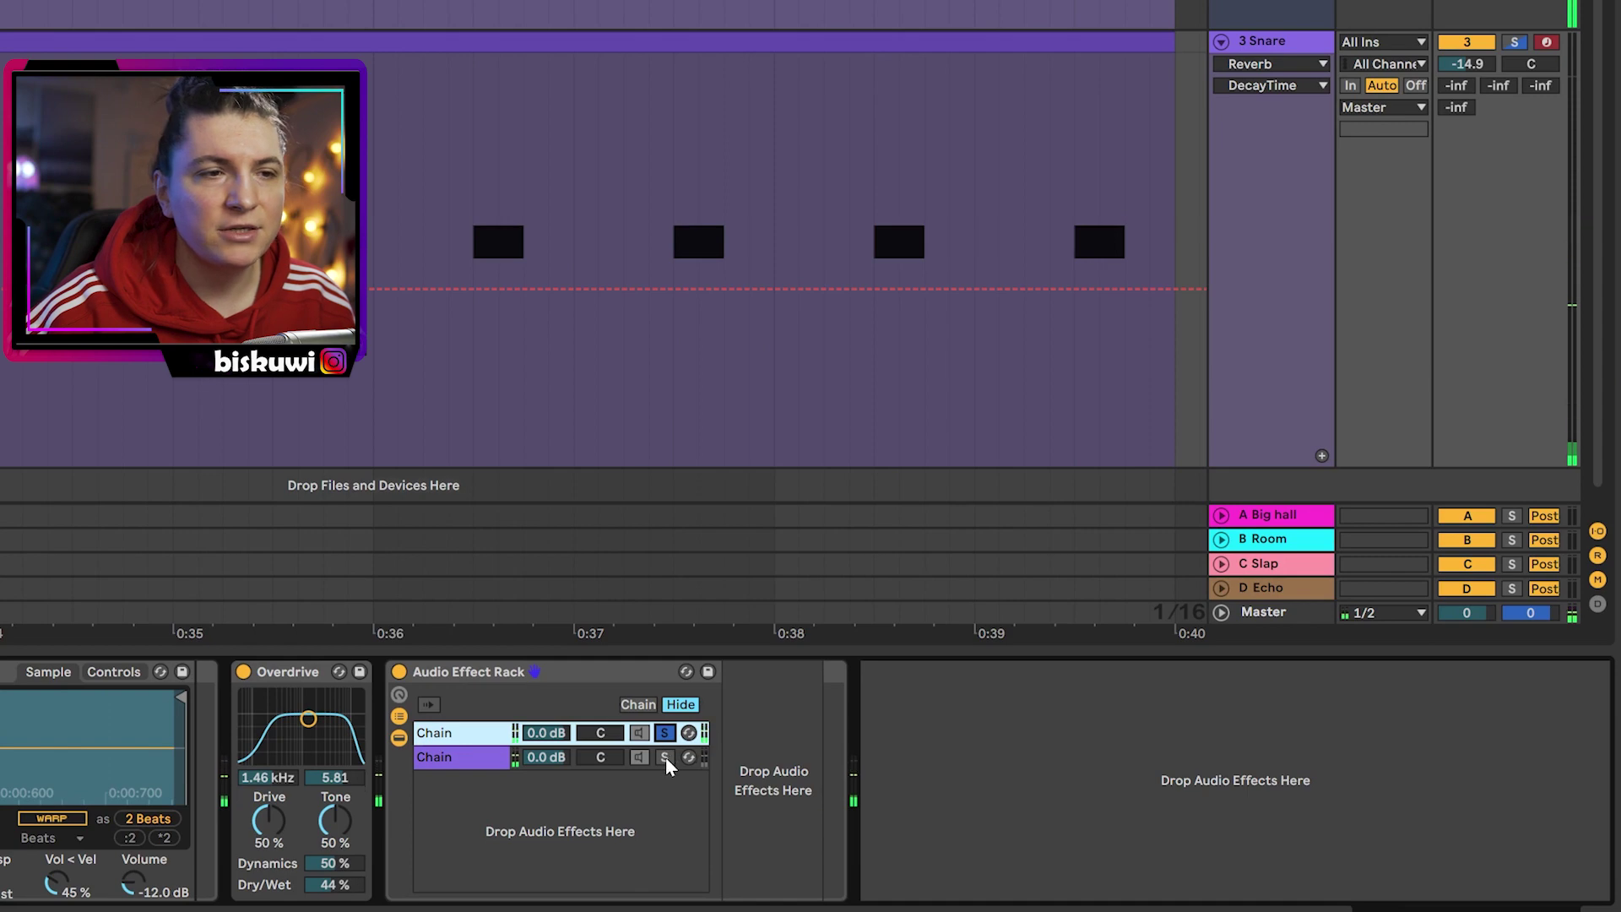
click(666, 756)
drag(1309, 867, 1308, 811)
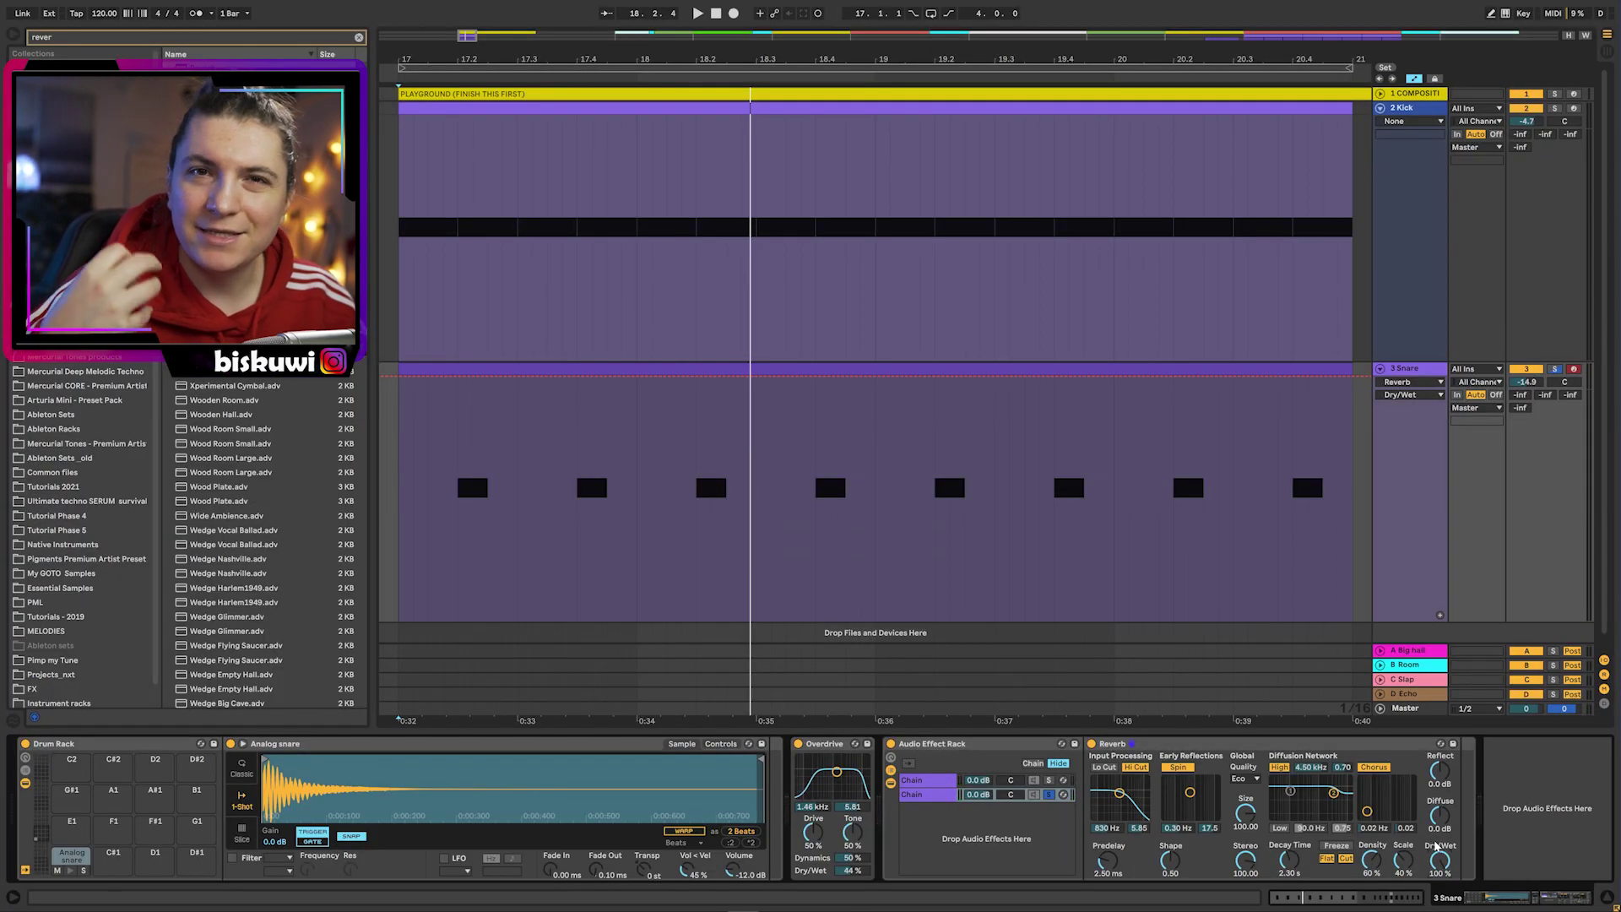
- Add a Compressor after the Reverb, sidechained from 3 Snare, with an inf:1 ratio and a threshold of -17.5 dB
key(ctrl+f)
text(re)
key(BackSpace)
text(comp)
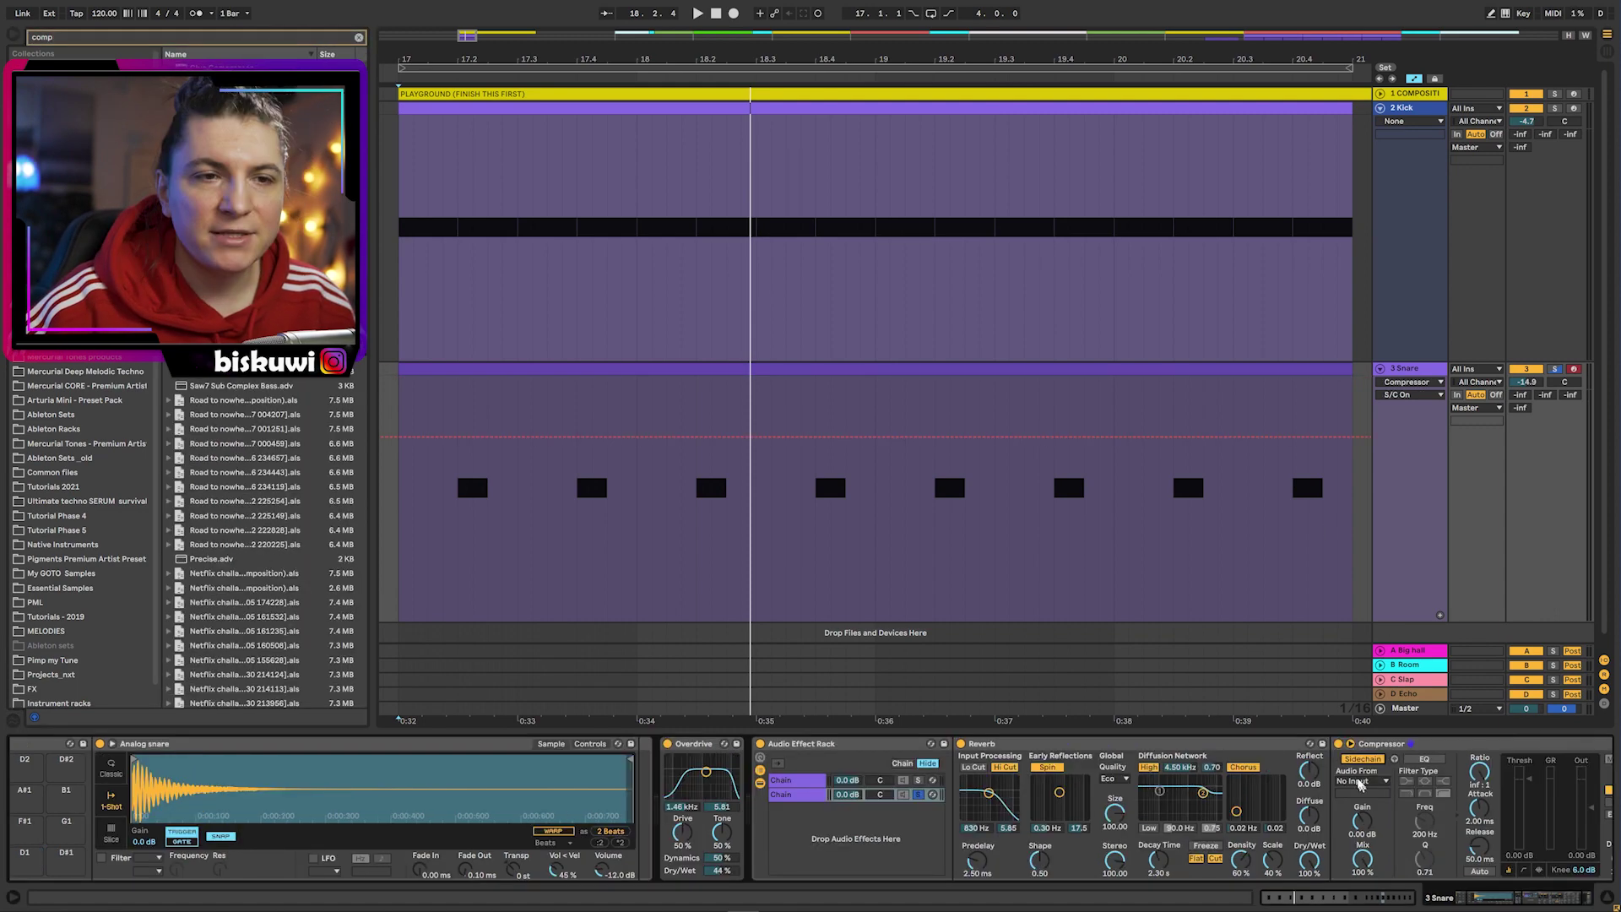
click(1358, 782)
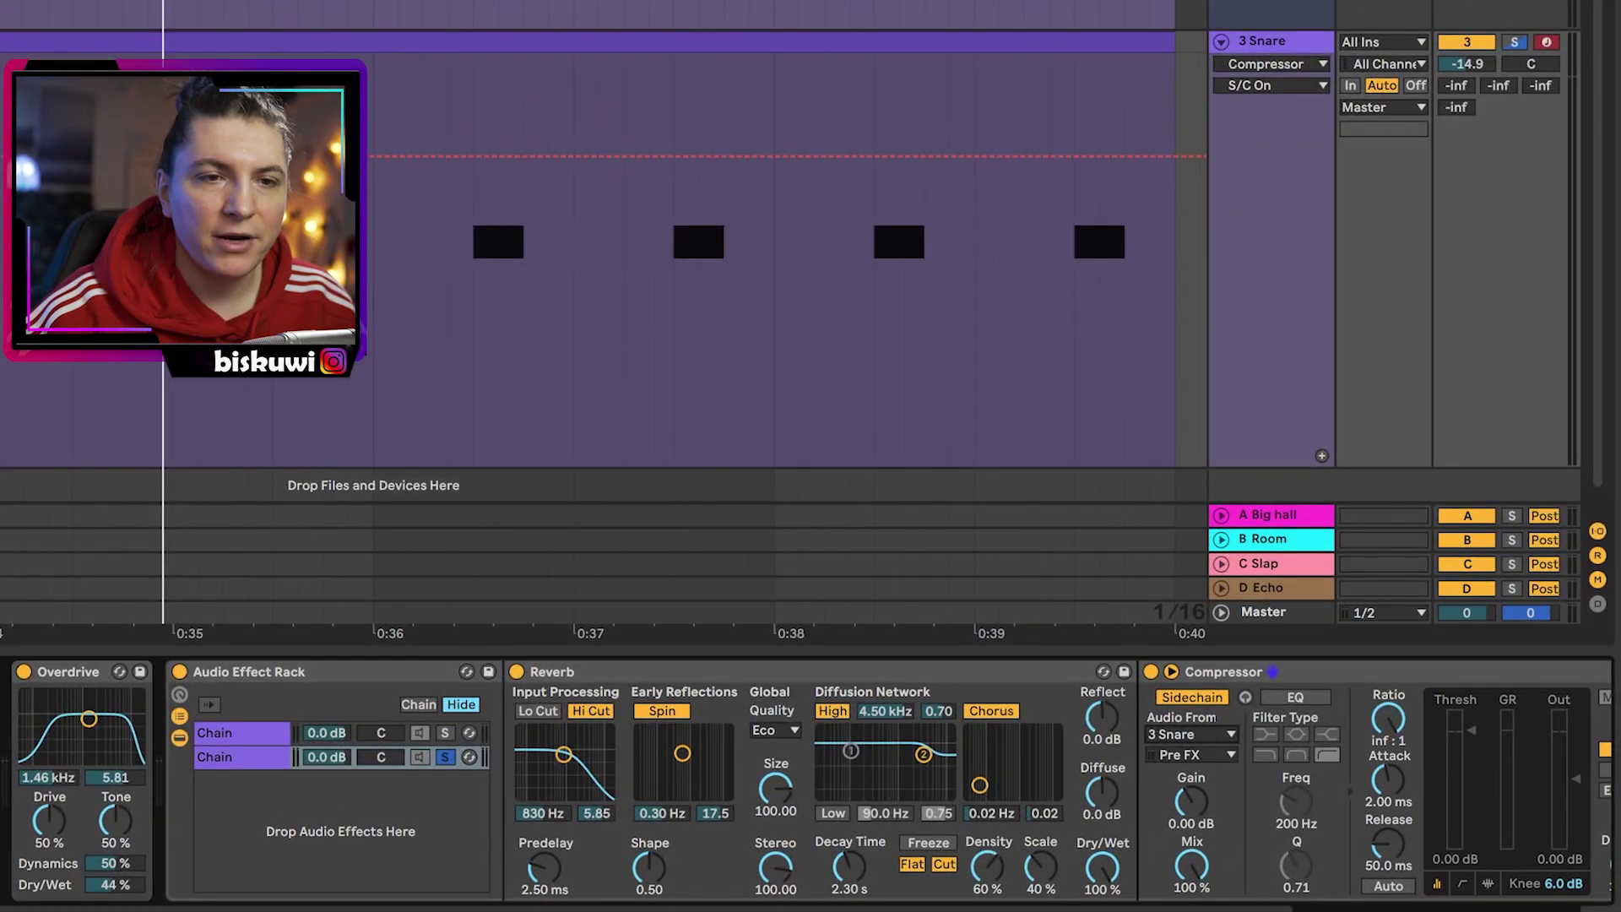
scroll(1207, 764, right, 6)
drag(1263, 742, 1255, 820)
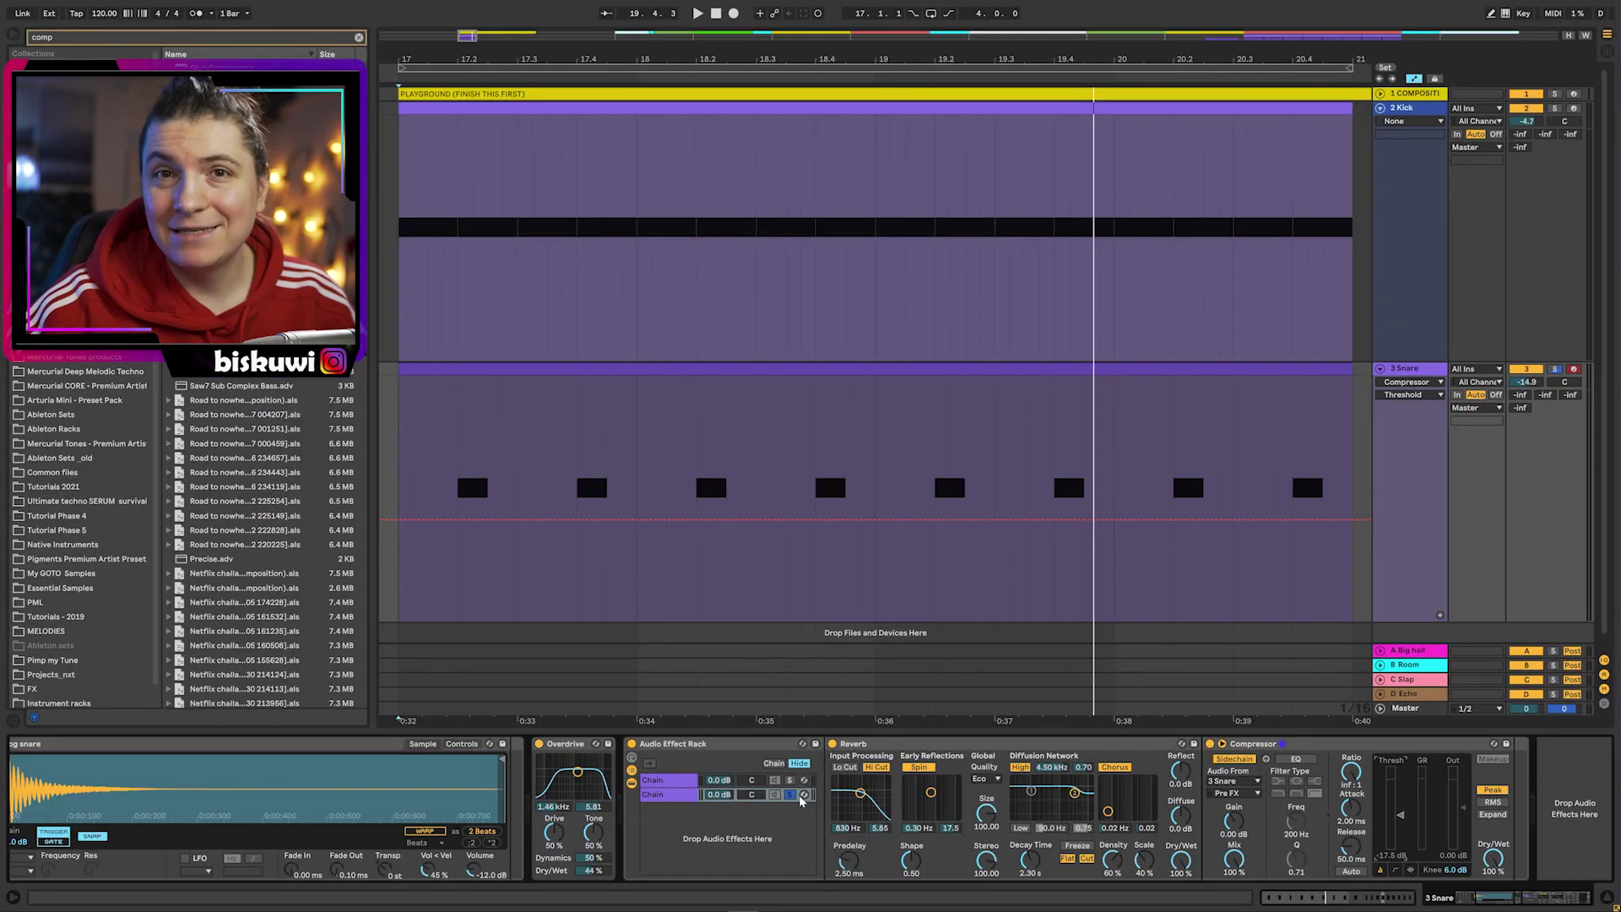
- Add a Gate after the Compressor and set its Threshold to -30.9 dB and Return to 4.95 dB
text(g)
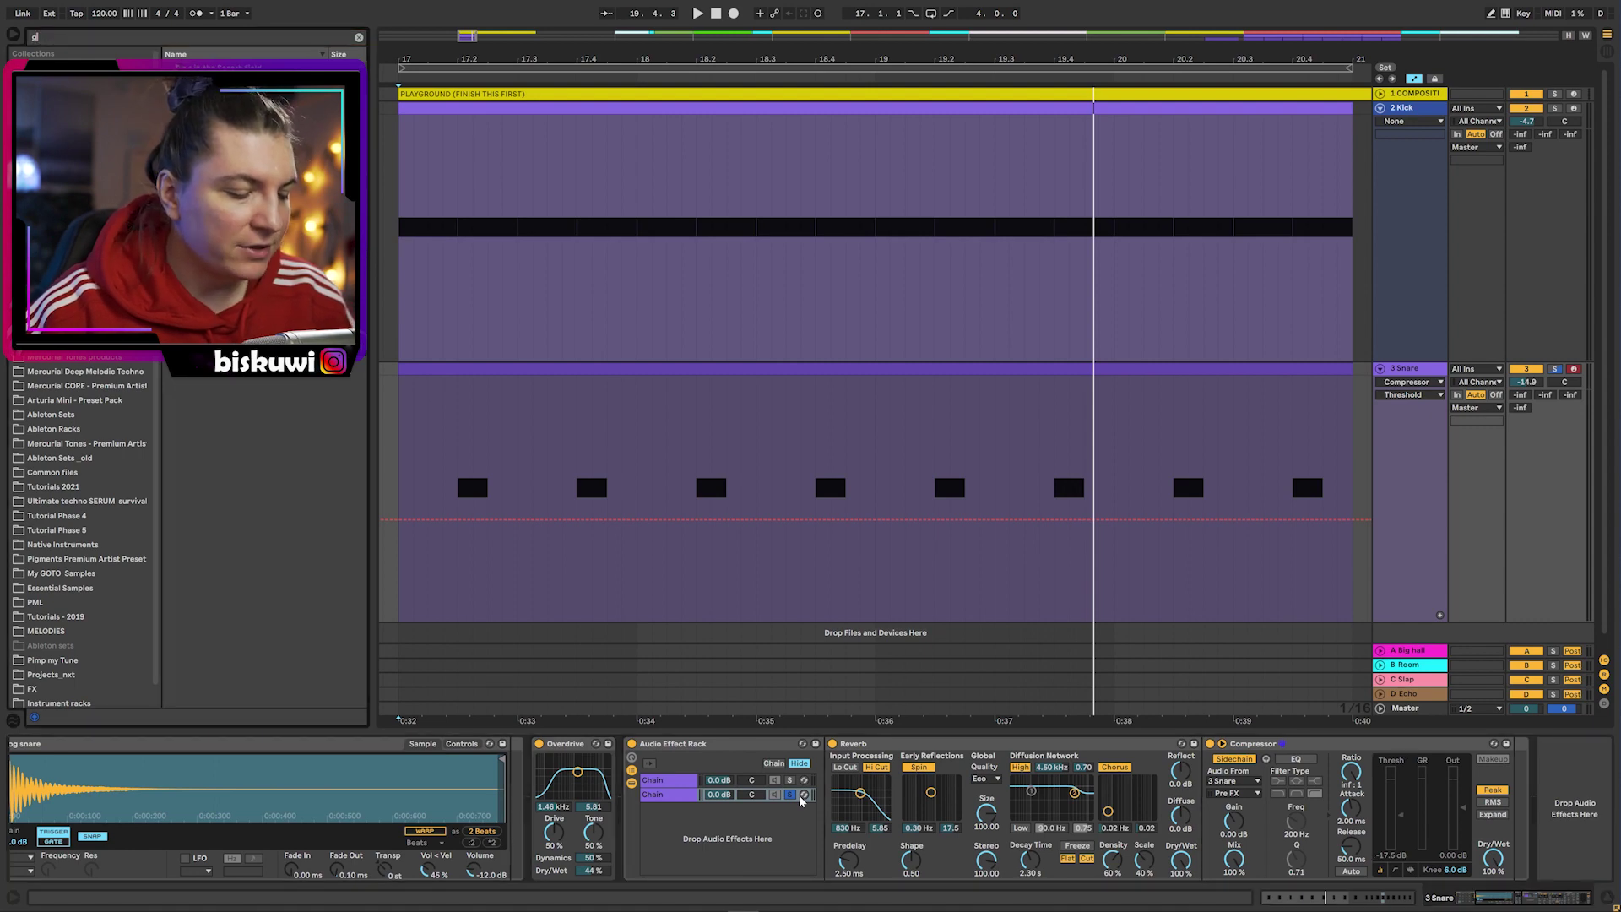
text(a)
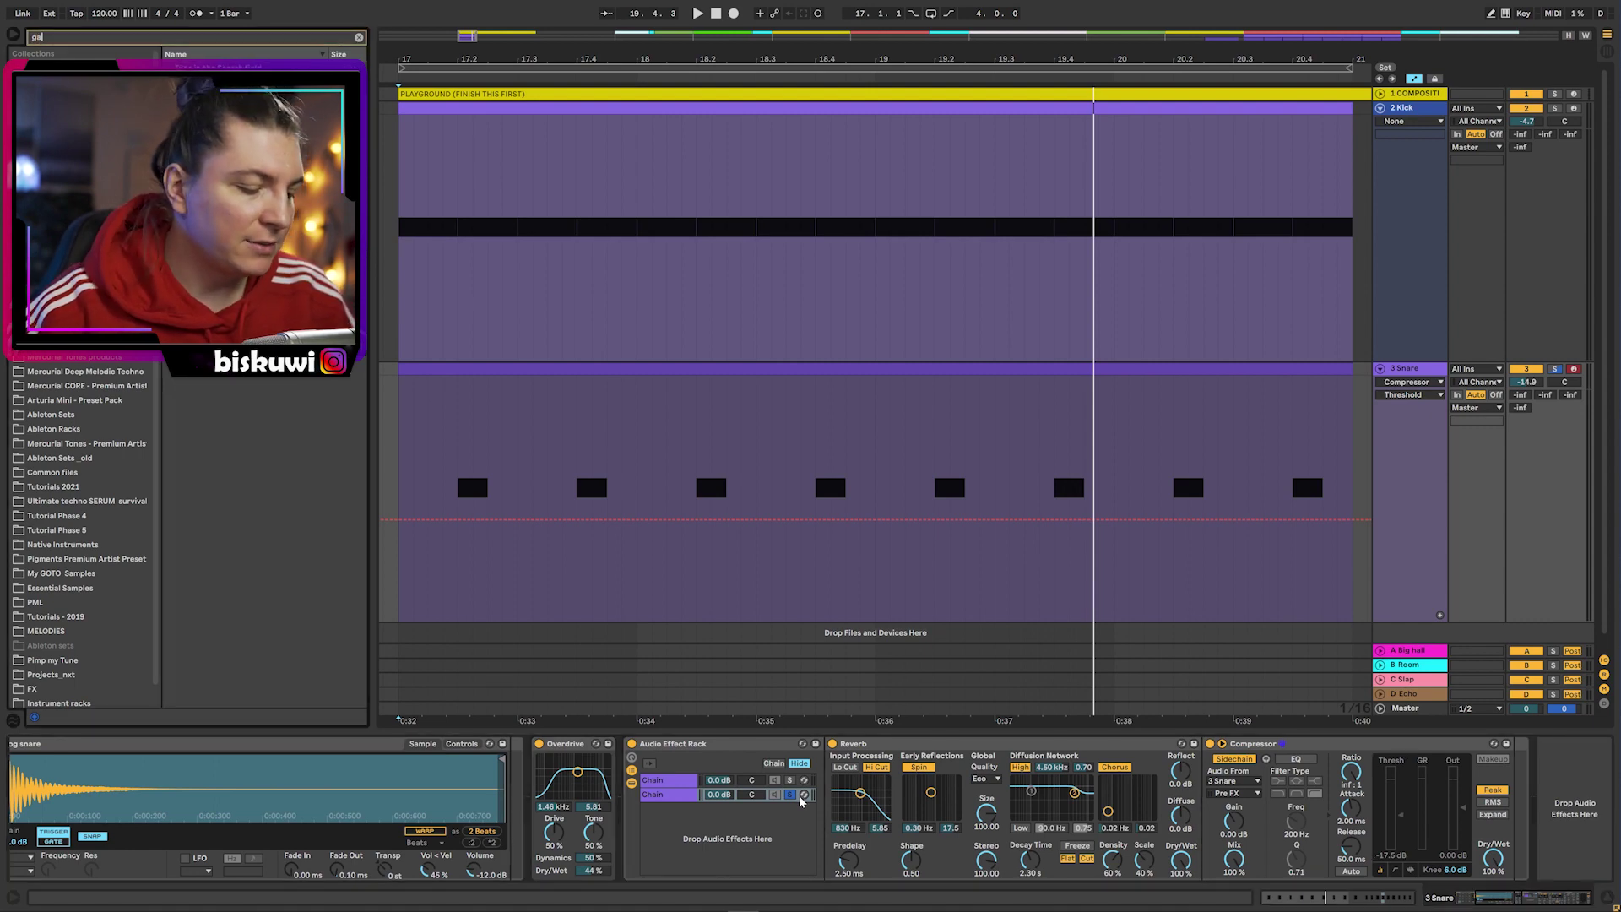
text(te)
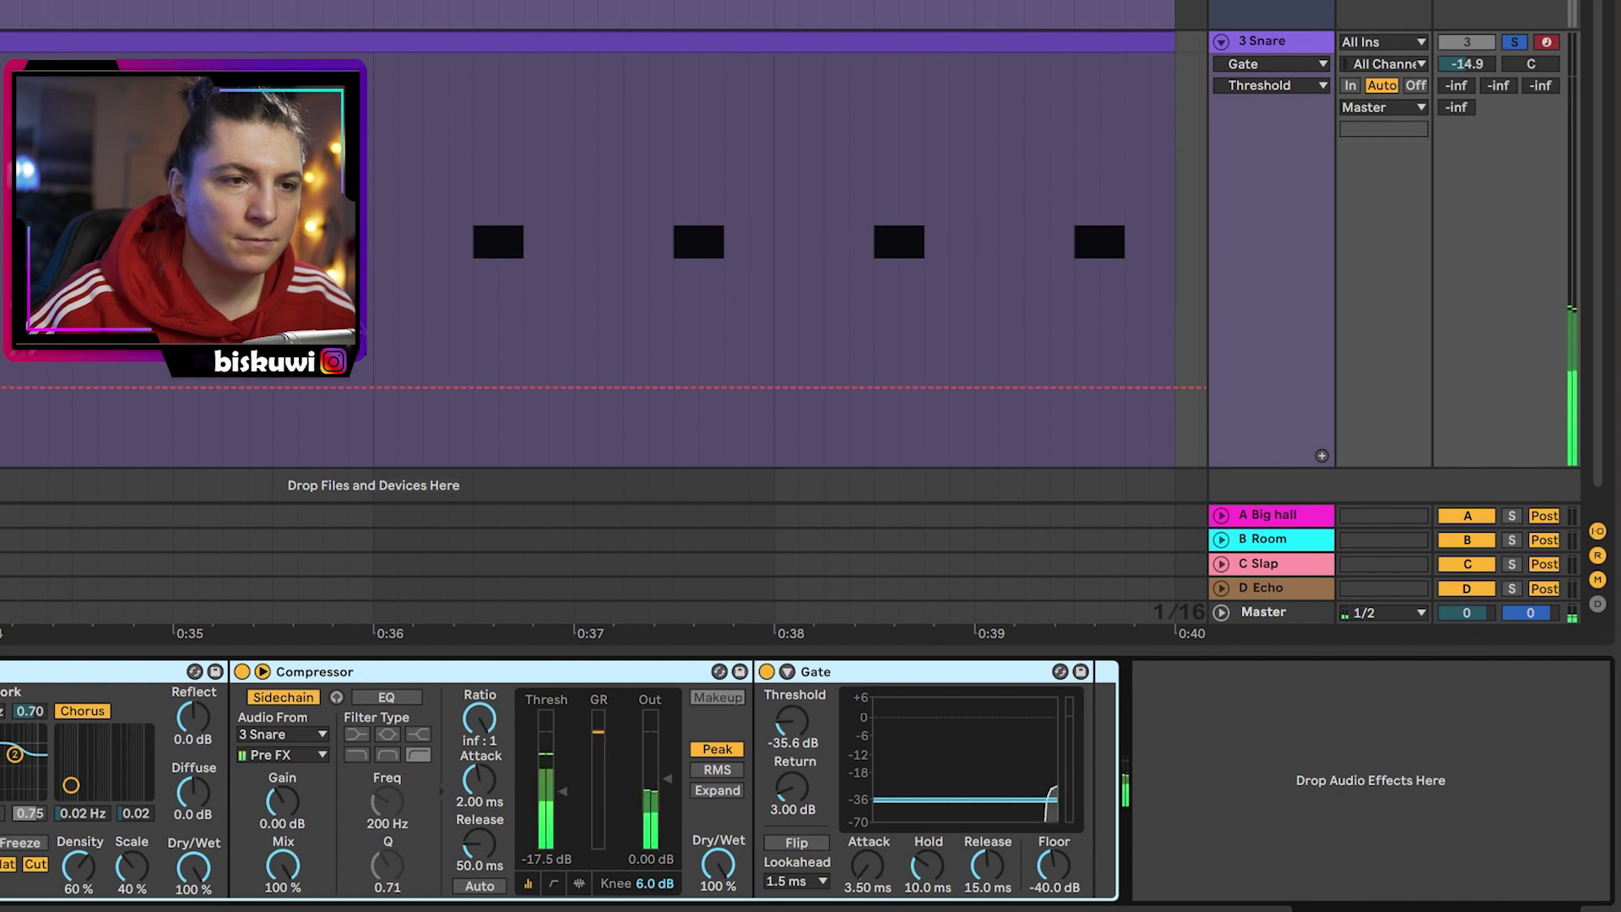
mouse_move(1469, 909)
mouse_down()
mouse_move(1427, 909)
mouse_move(1451, 909)
mouse_up()
key(space)
drag(985, 722, 974, 705)
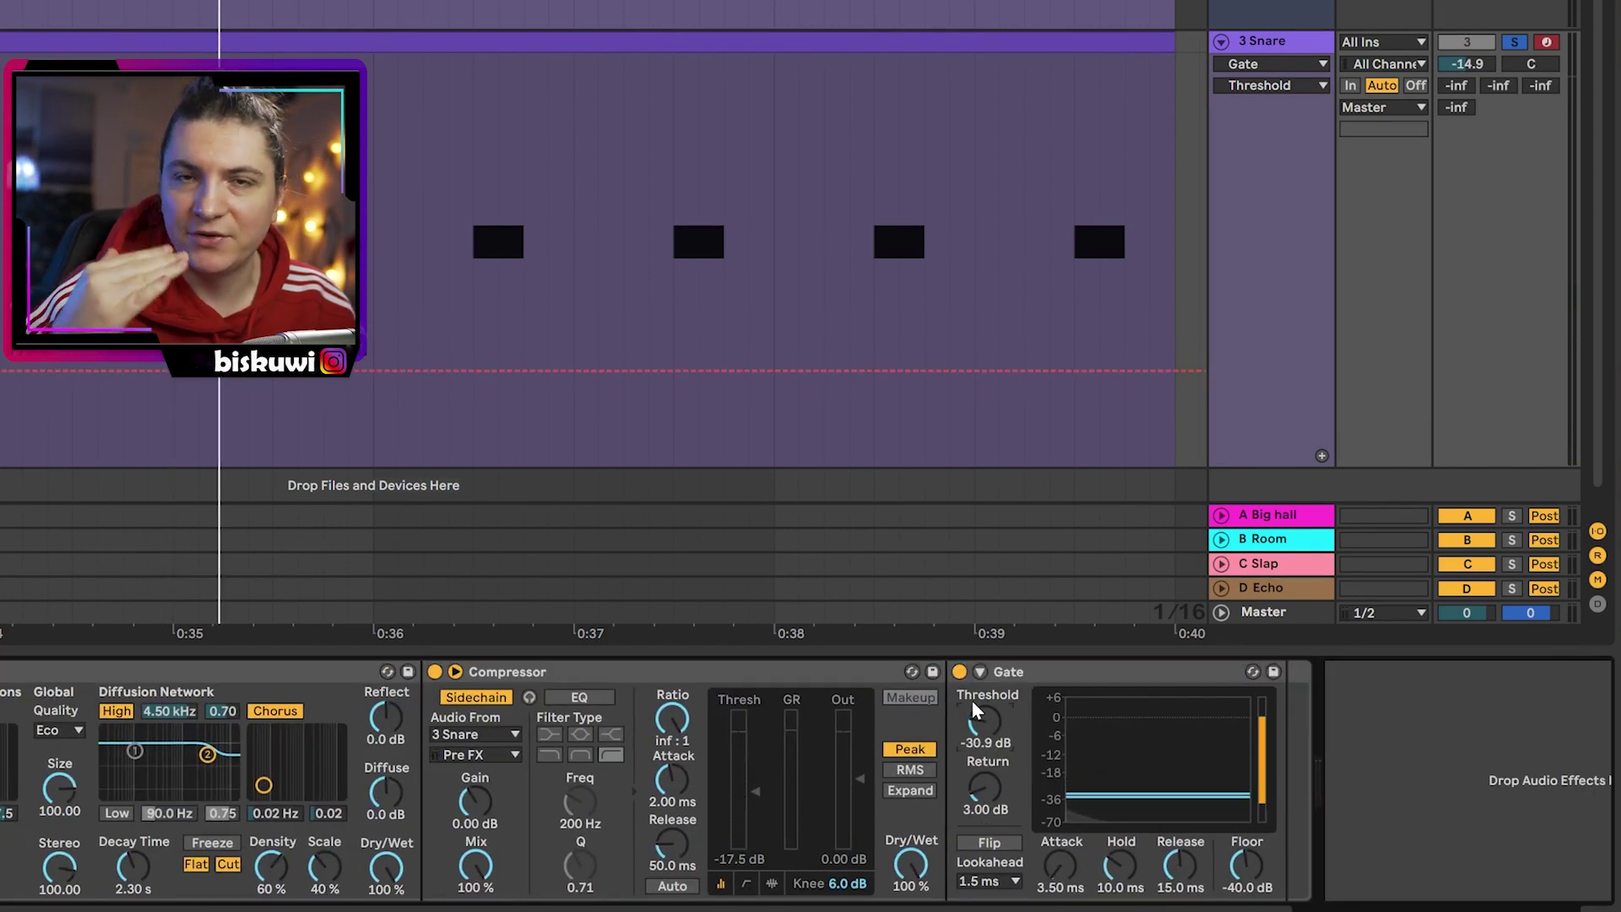
drag(984, 787, 984, 775)
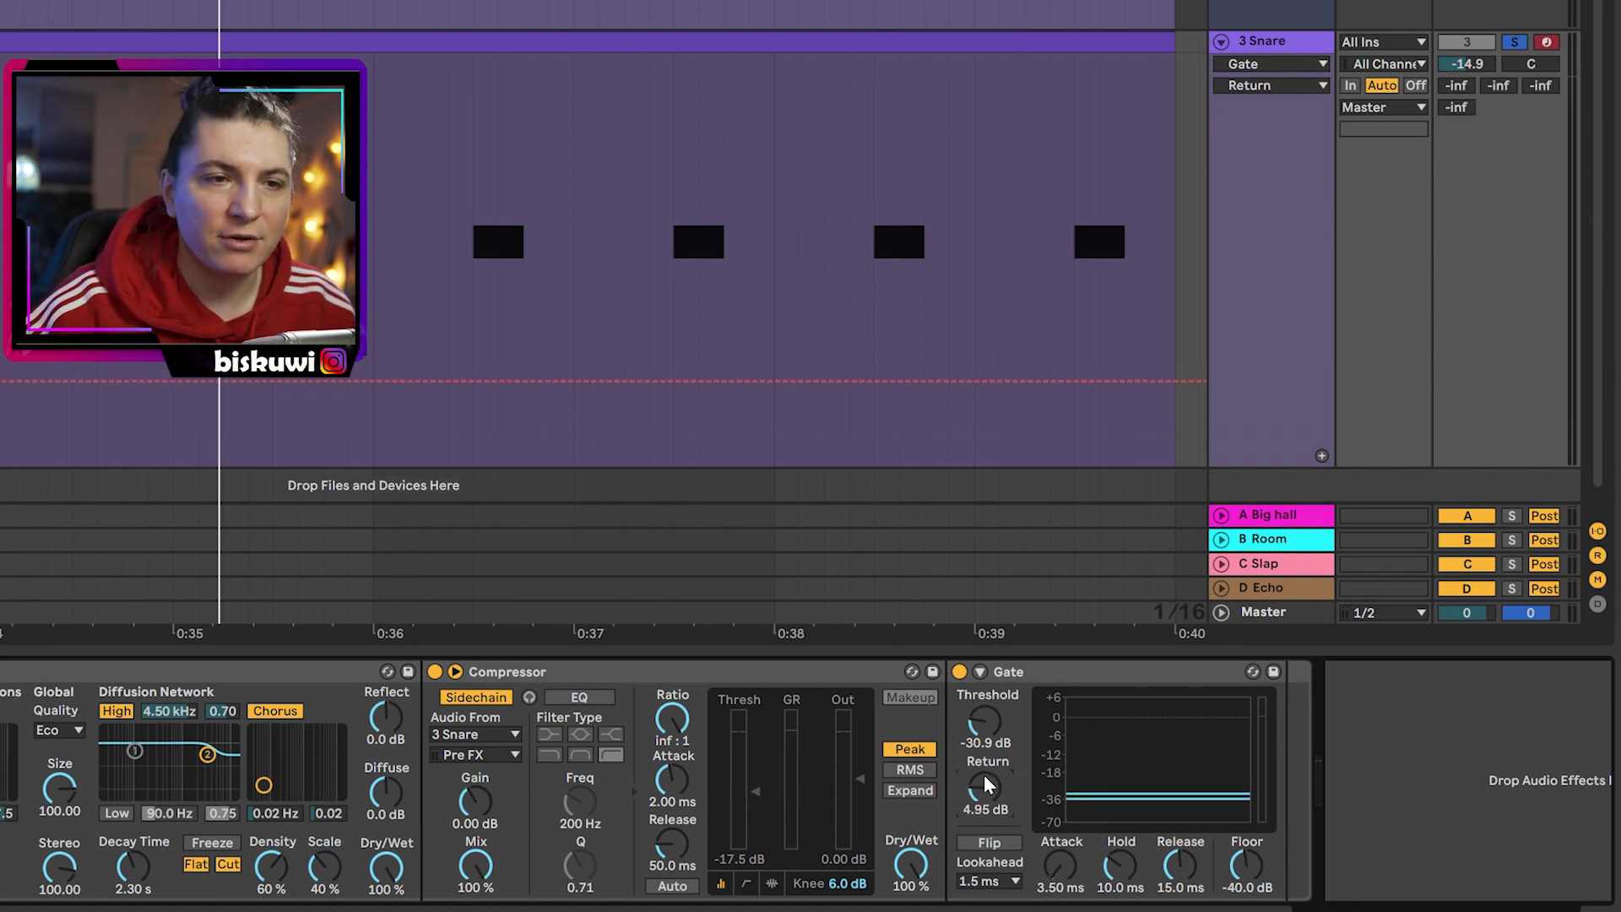
- Shorten the Gate's Release to 4.68 ms during playback and fine-tune it while auditioning the snare
key(space)
drag(1197, 870, 1197, 888)
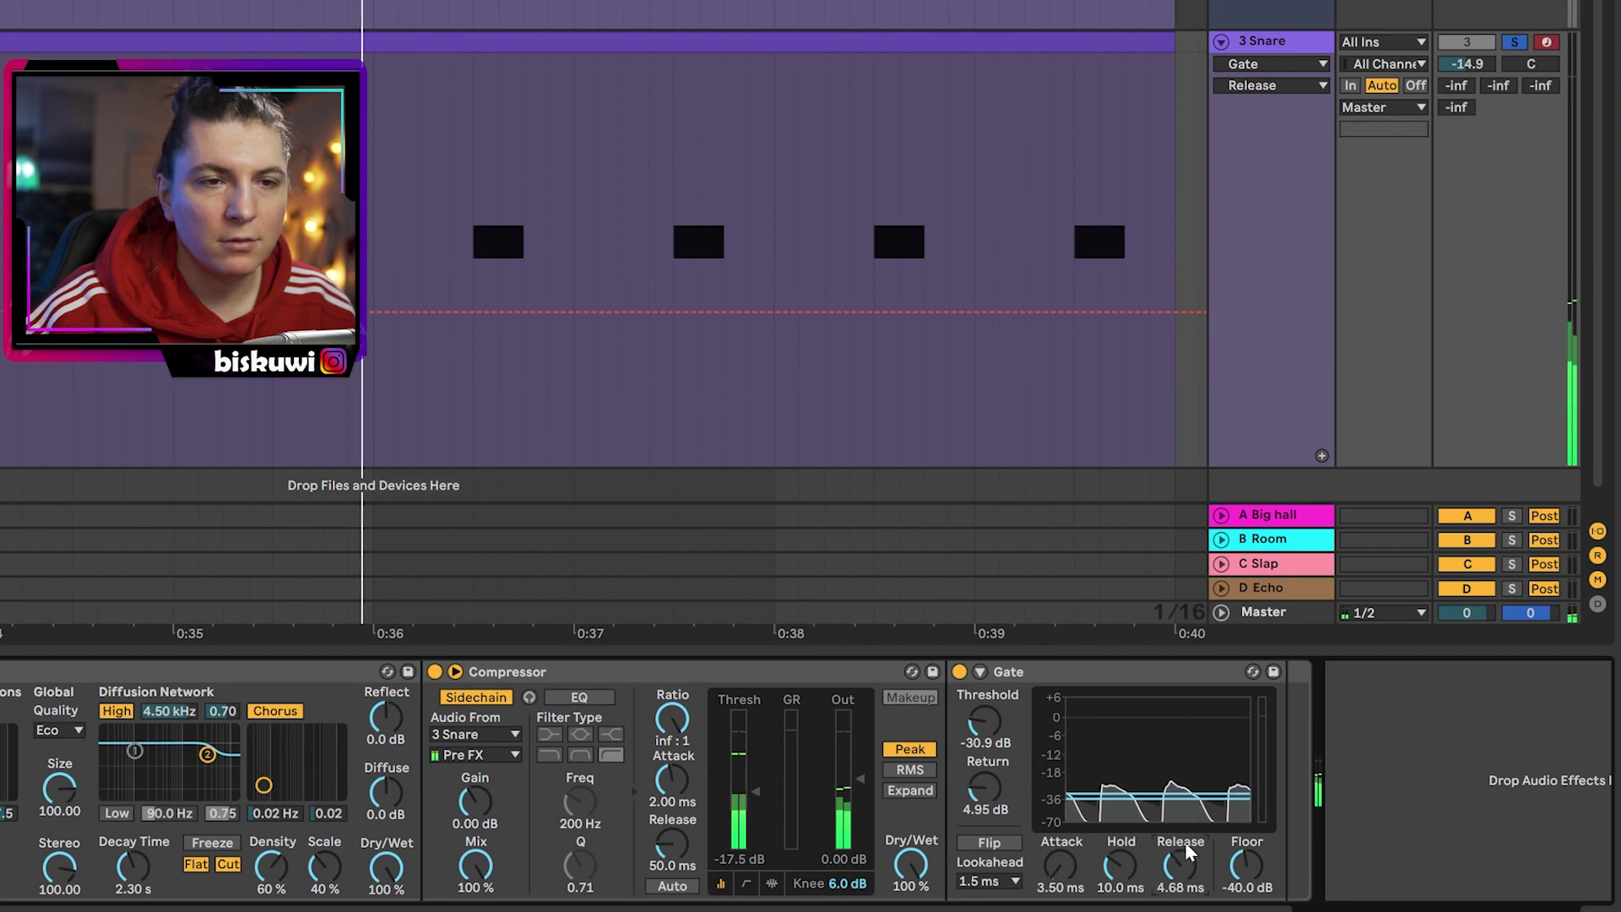
key(space)
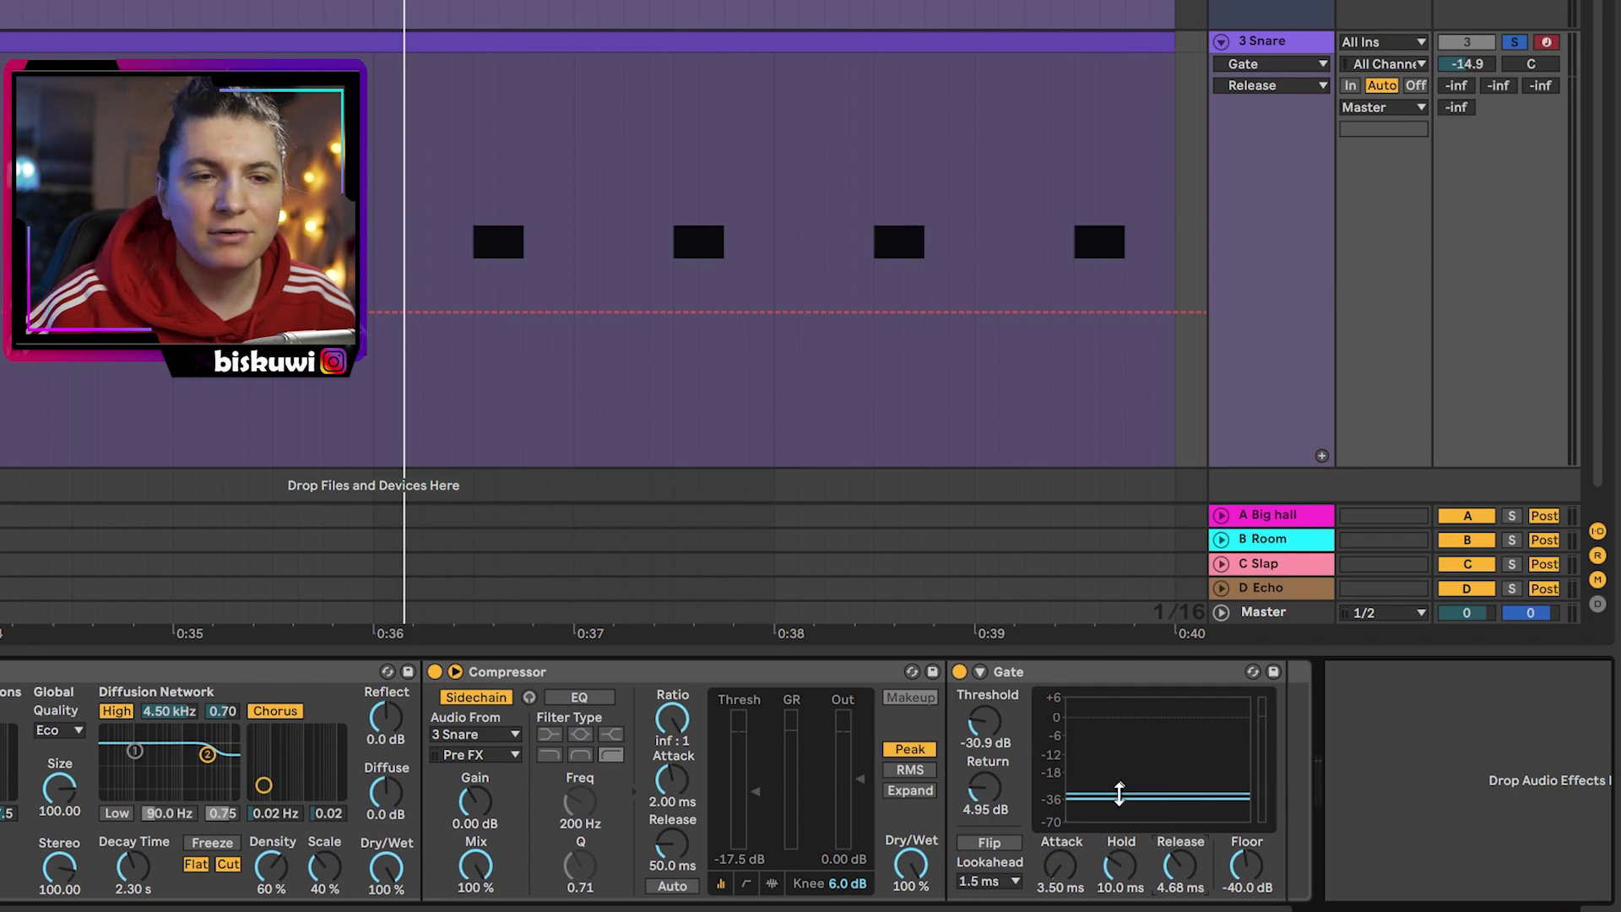
key(space)
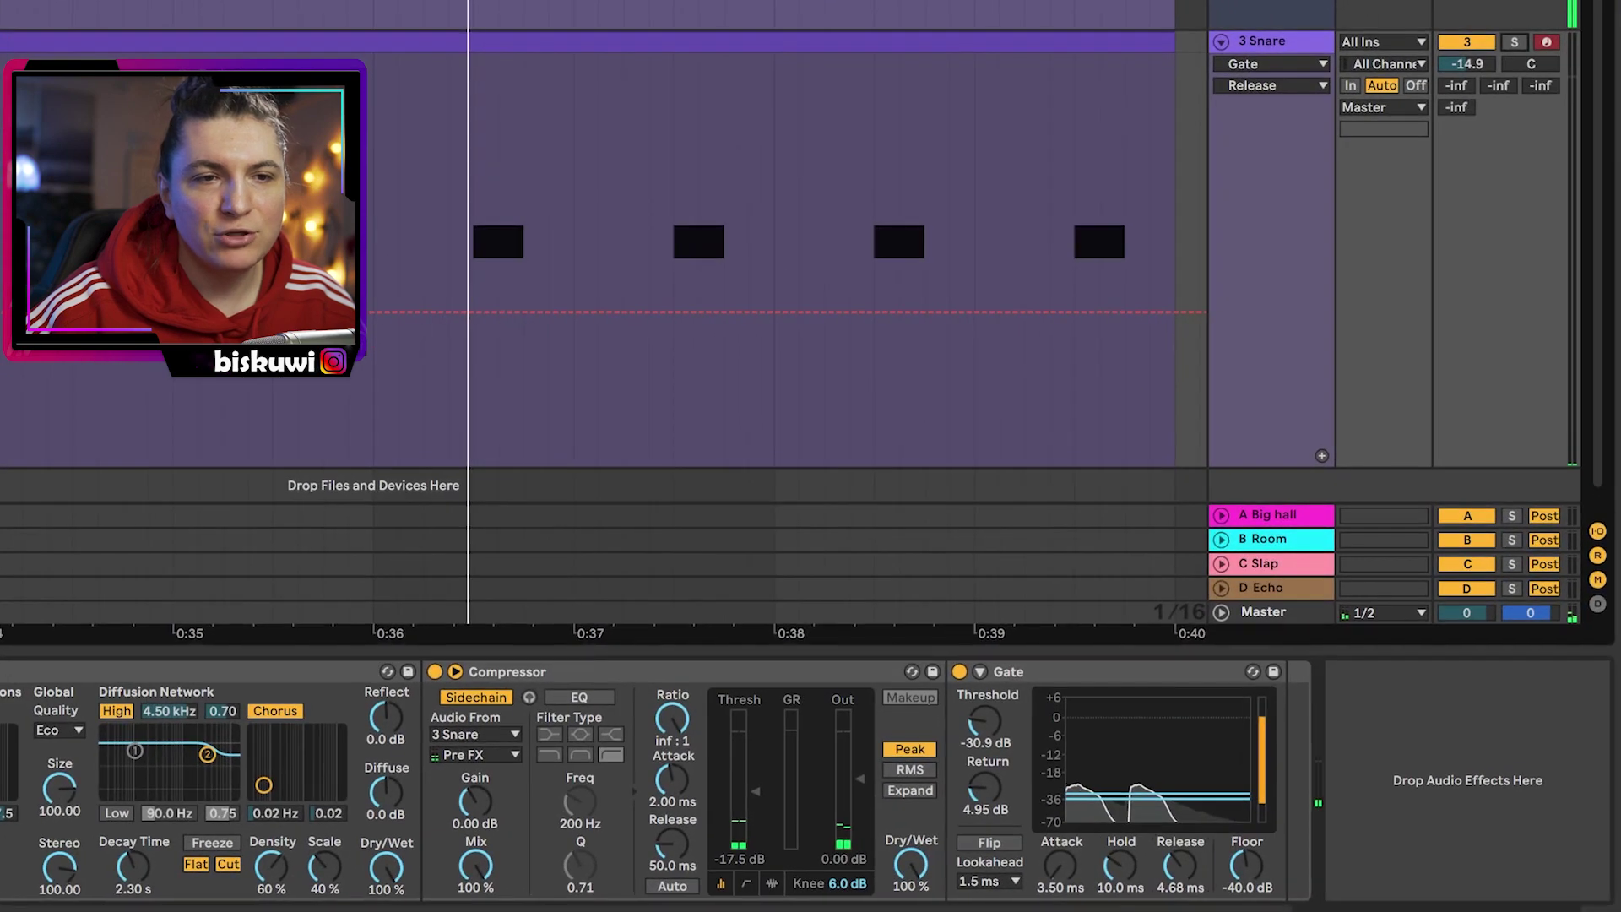
drag(1179, 865, 1179, 857)
key(space)
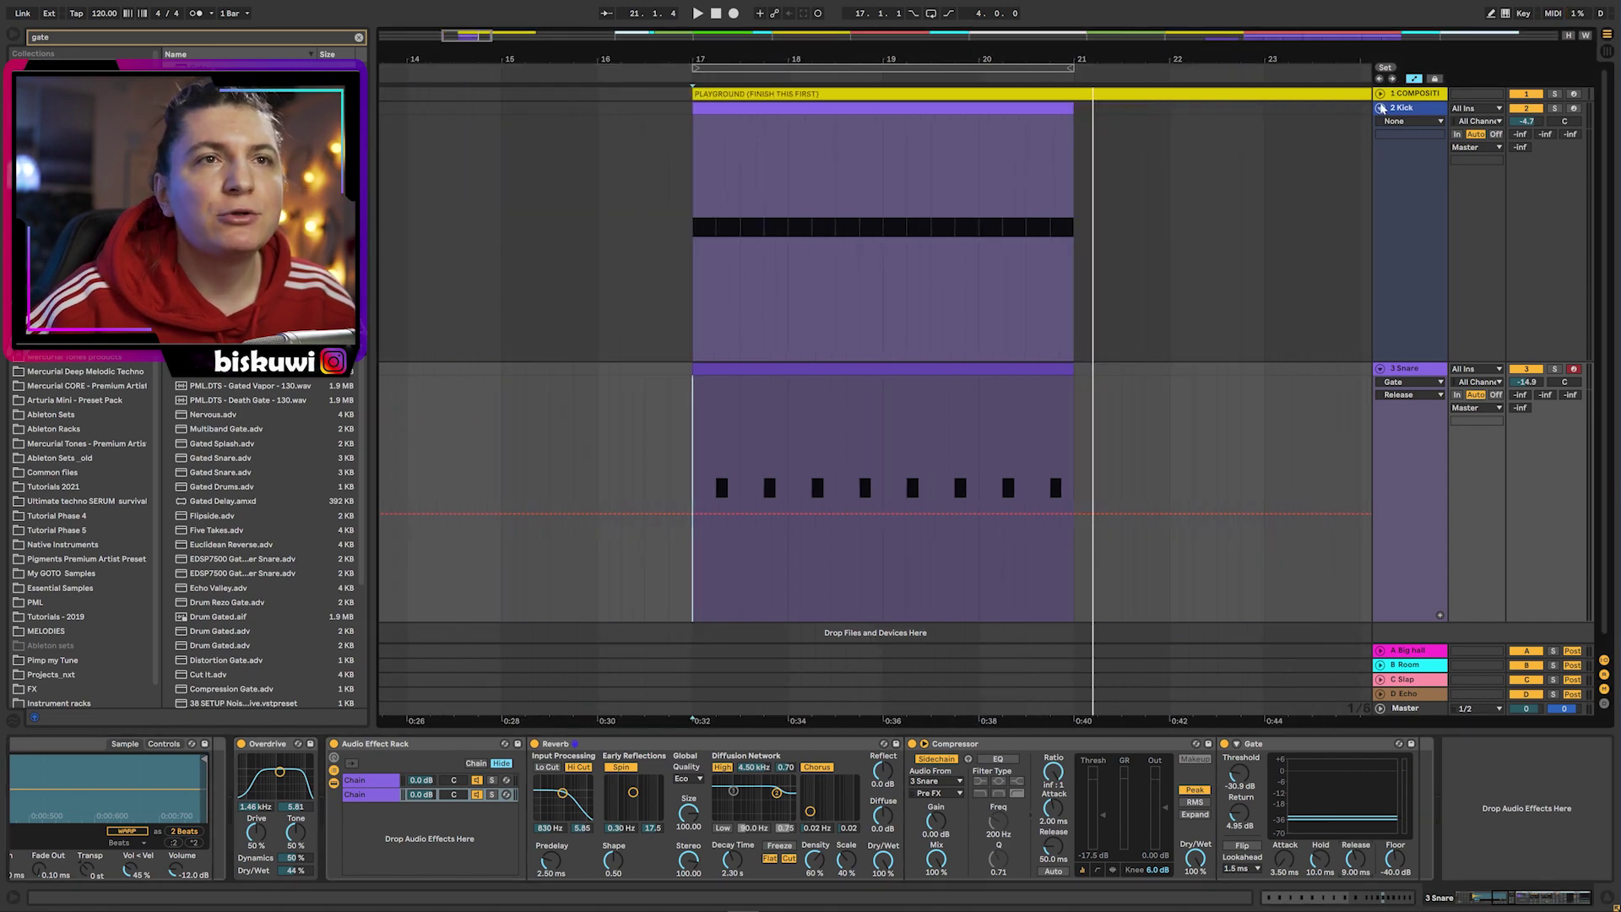
- Fold the Kick and Snare tracks and add a new MIDI track below them with the Mini V3 instrument
click(1380, 108)
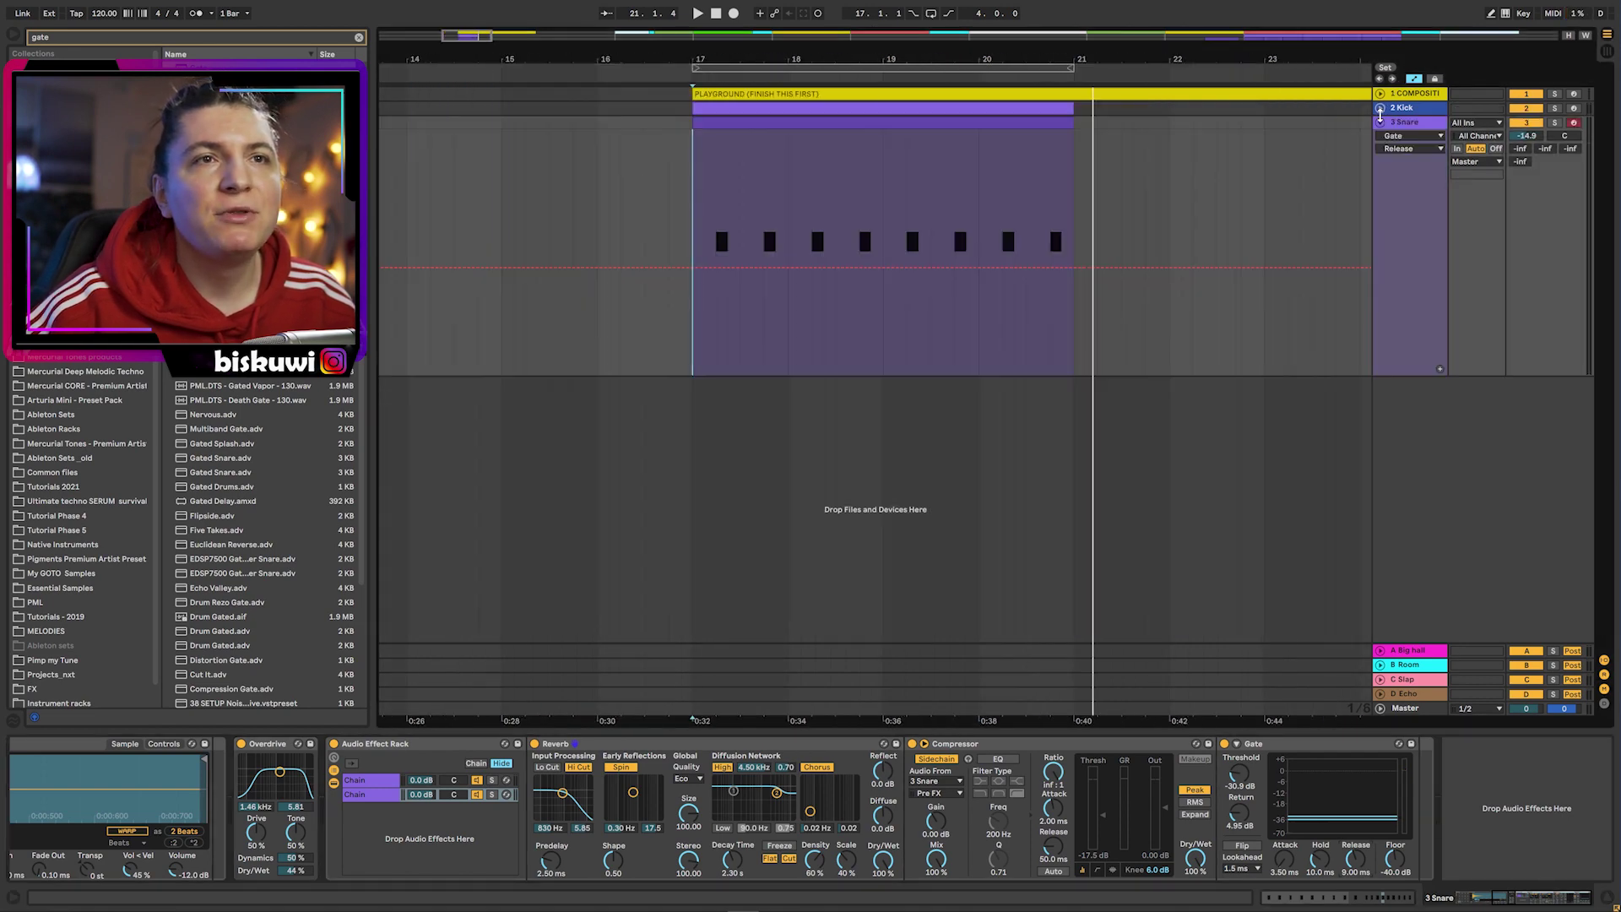
click(1381, 122)
key(ctrl+shift+t)
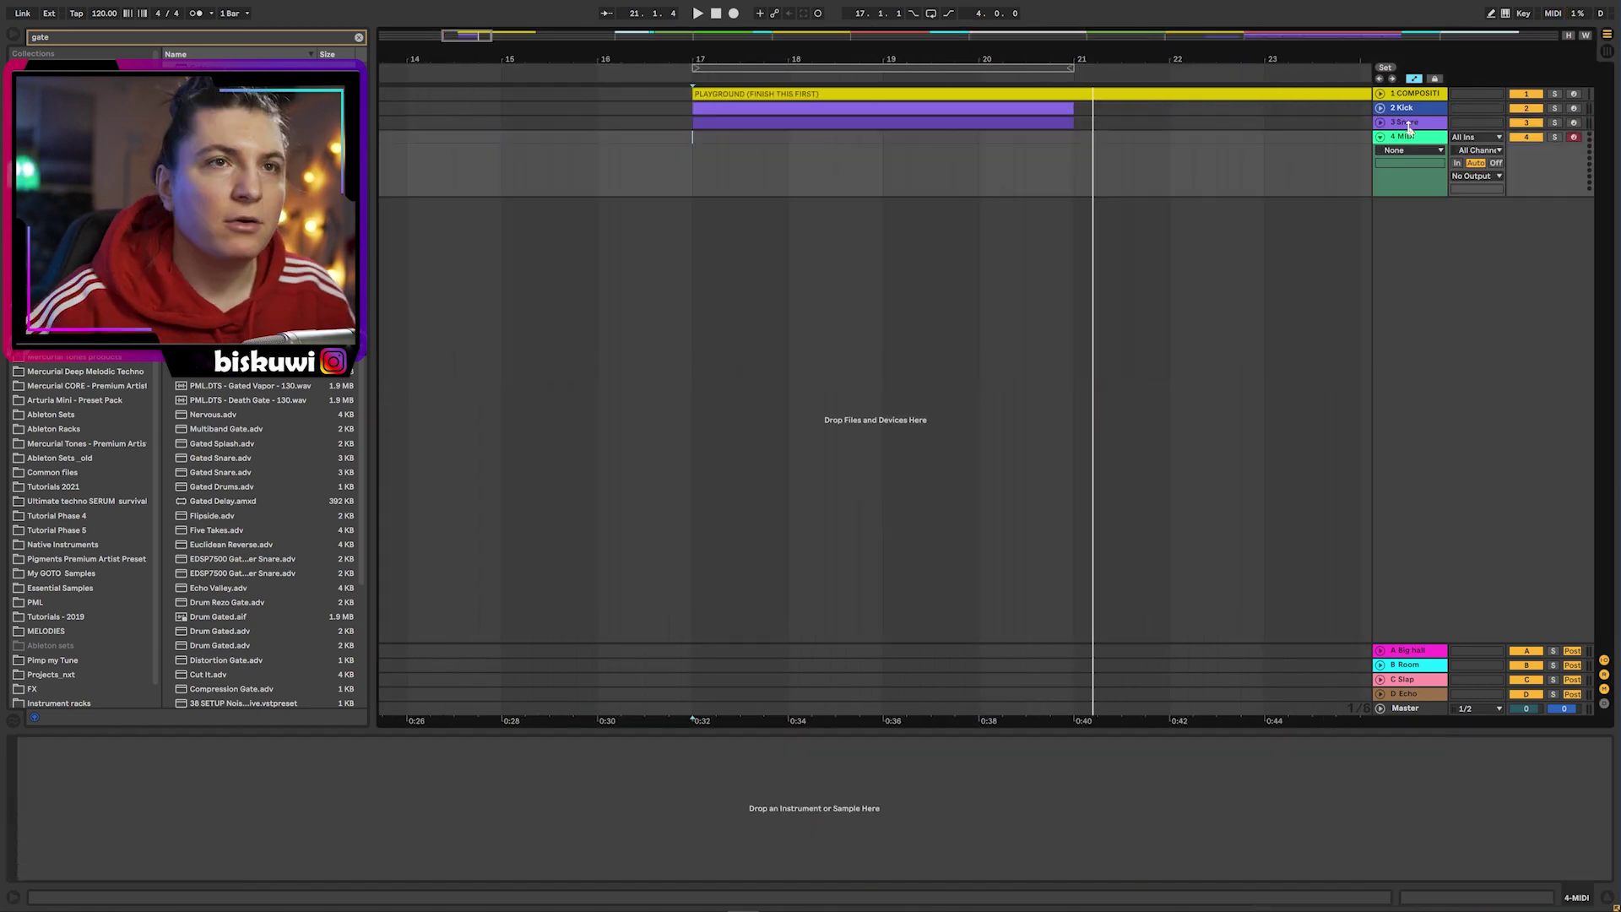
text(mini)
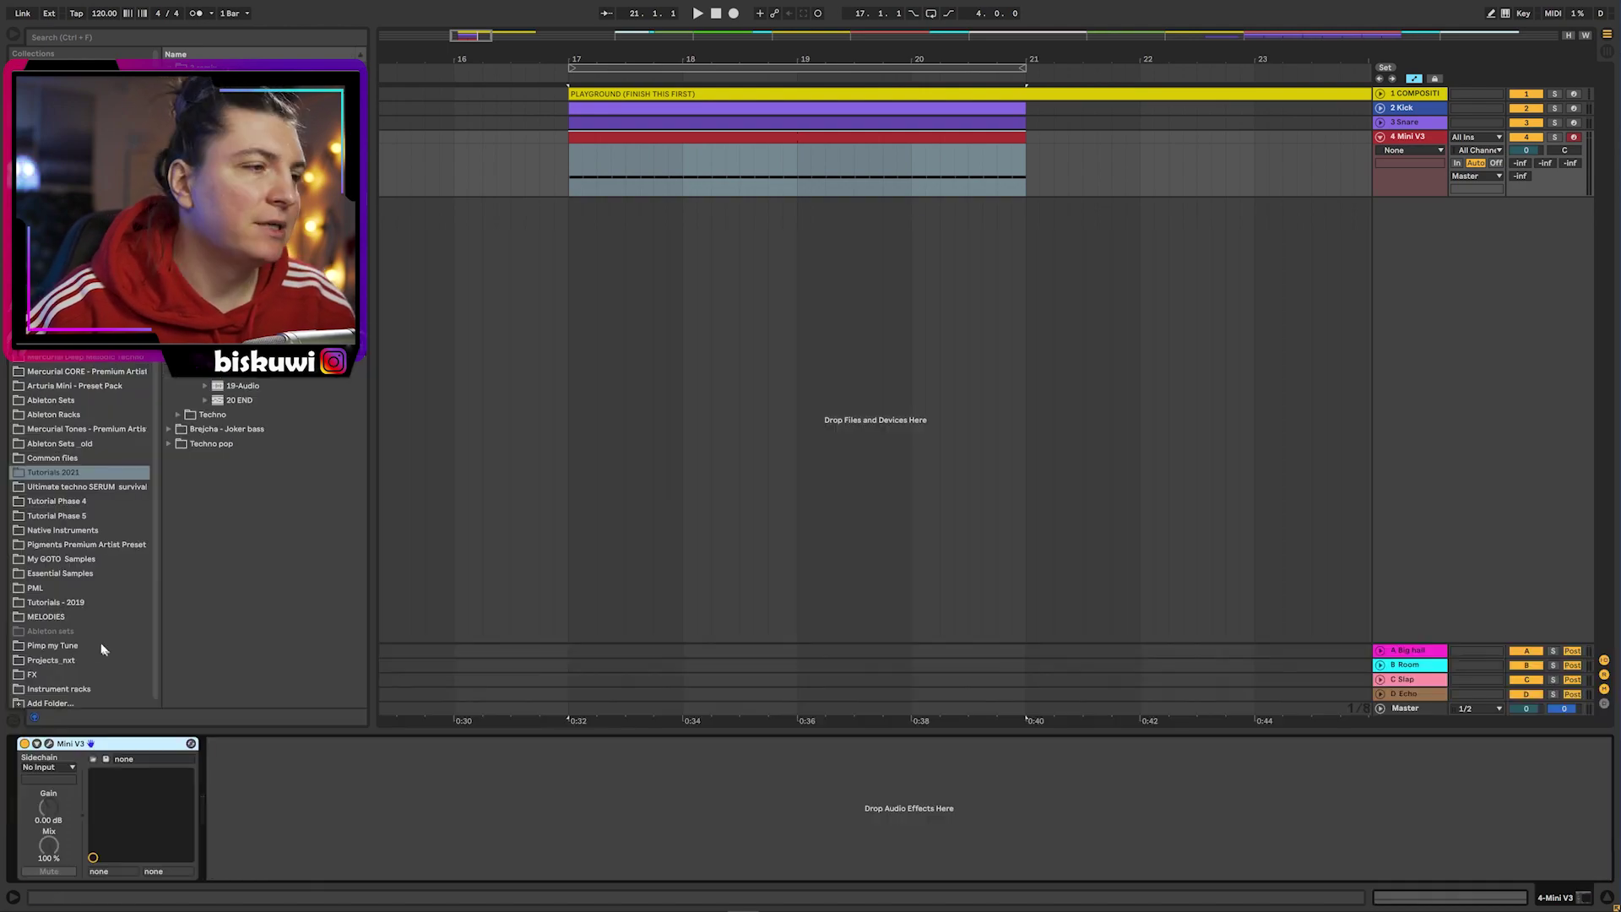
- Load the bass preset "14- BS - Things are strange" in Mini V3 and raise its Brightness macro
click(48, 744)
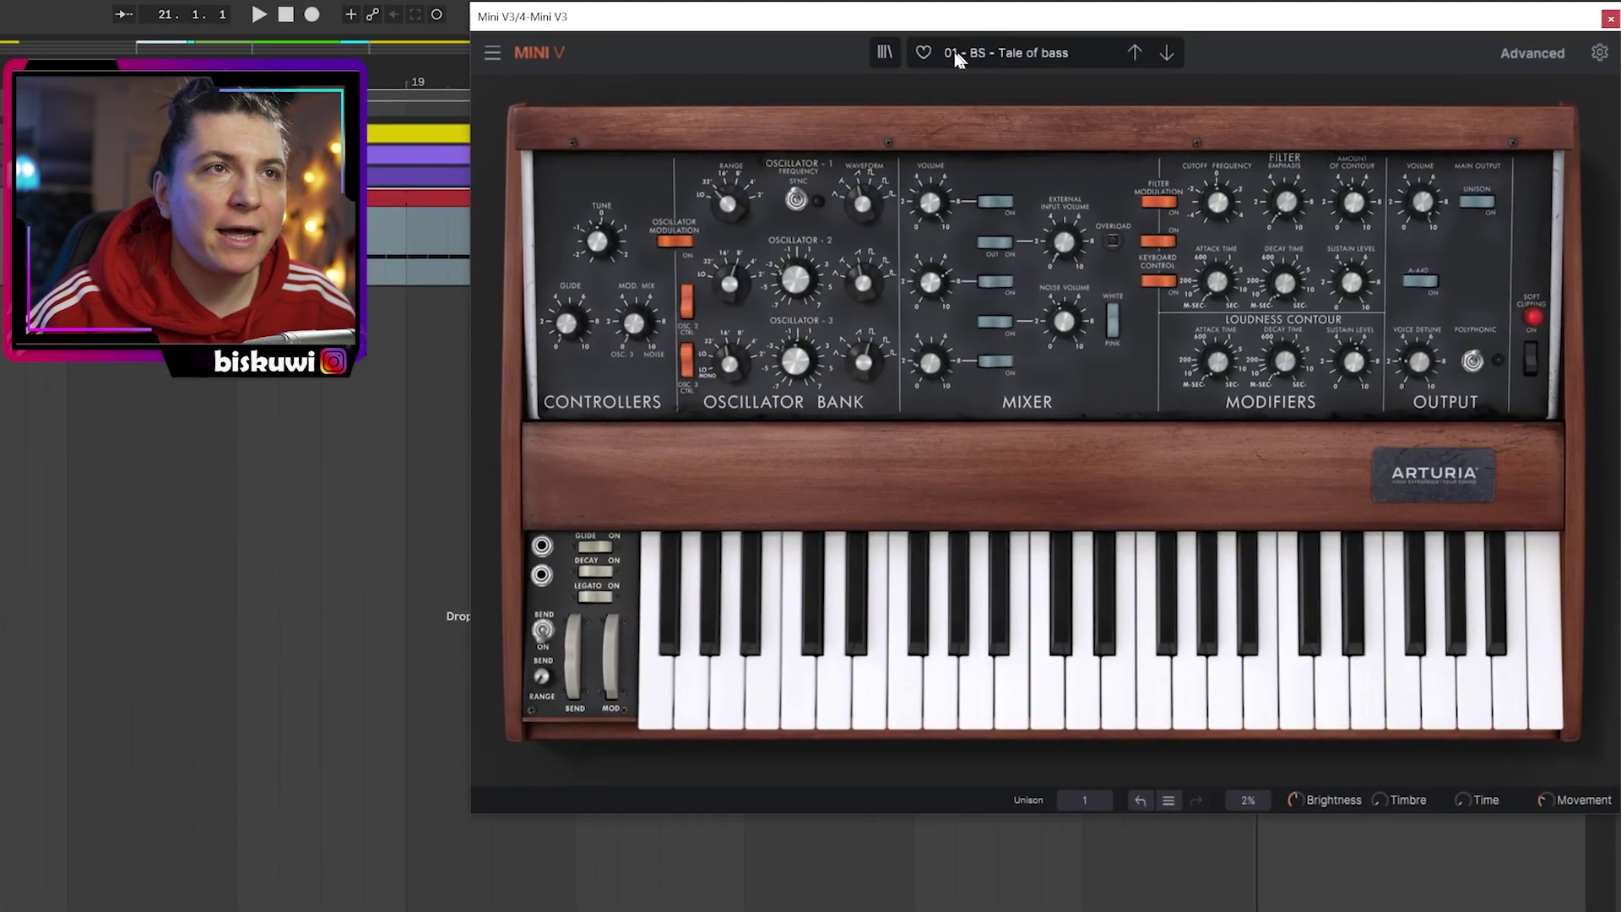
click(1133, 40)
click(1267, 281)
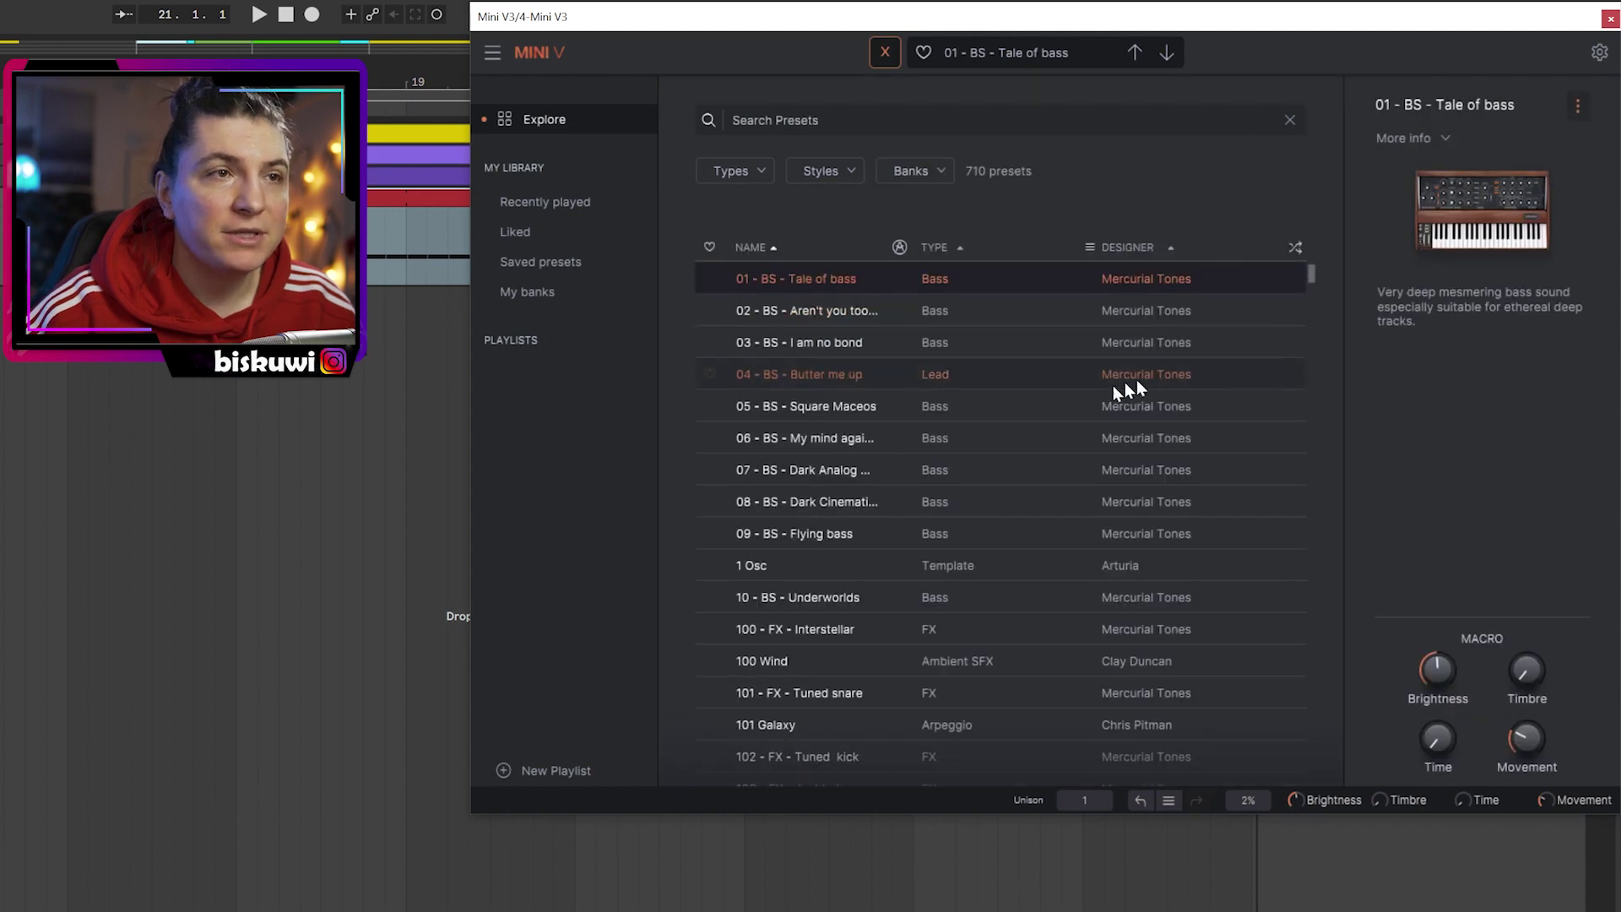
scroll(963, 456, down, 2)
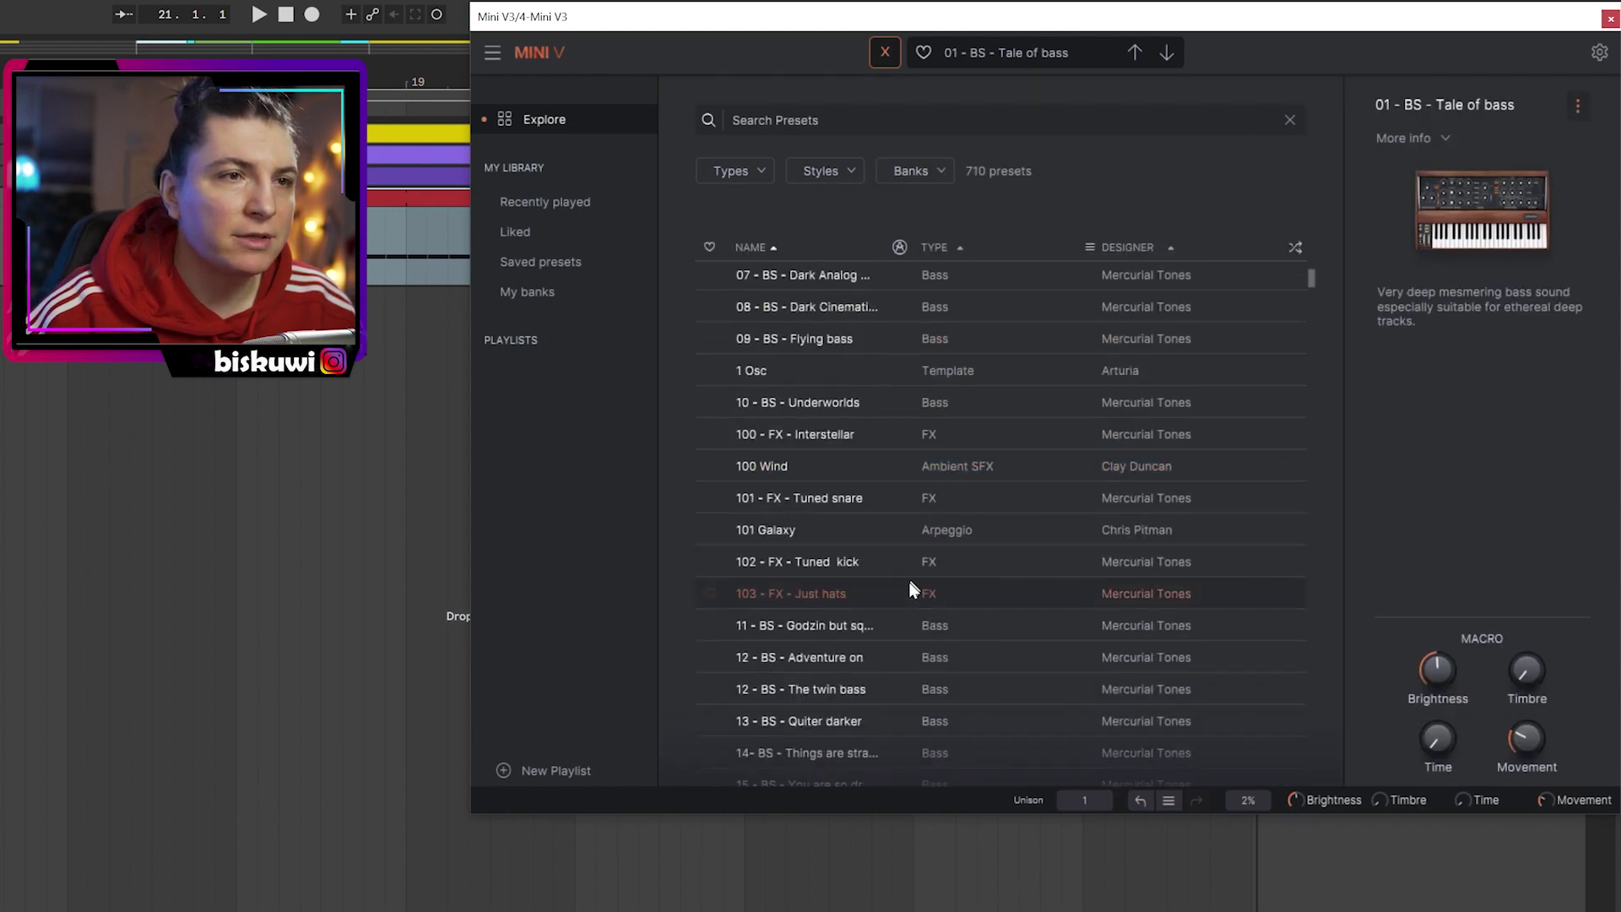
scroll(883, 633, down, 1)
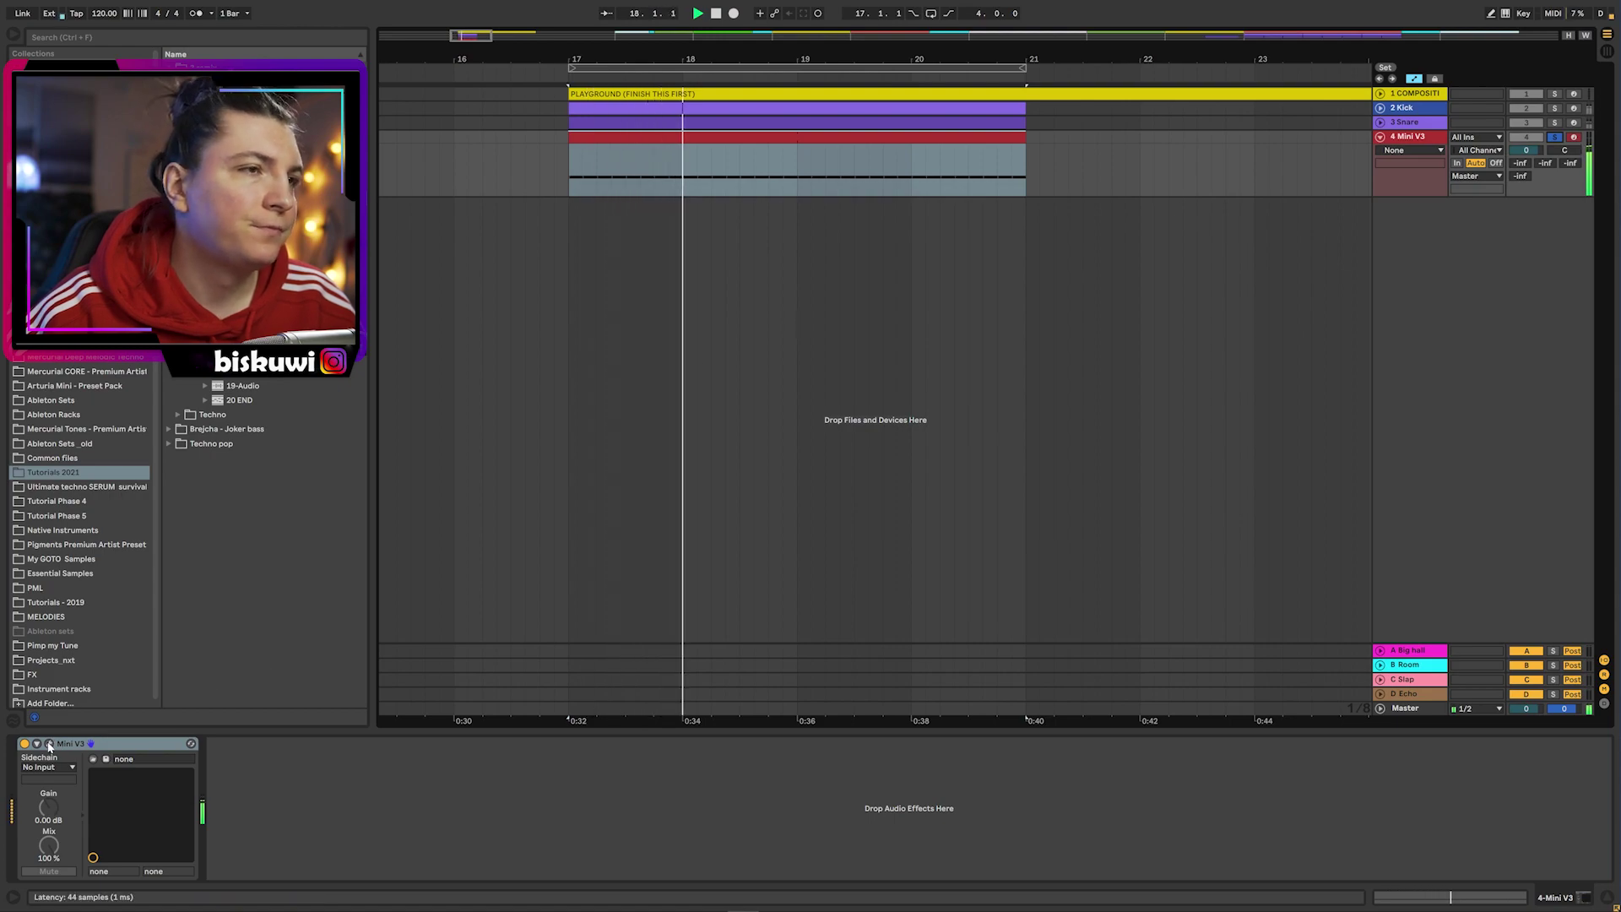
click(49, 743)
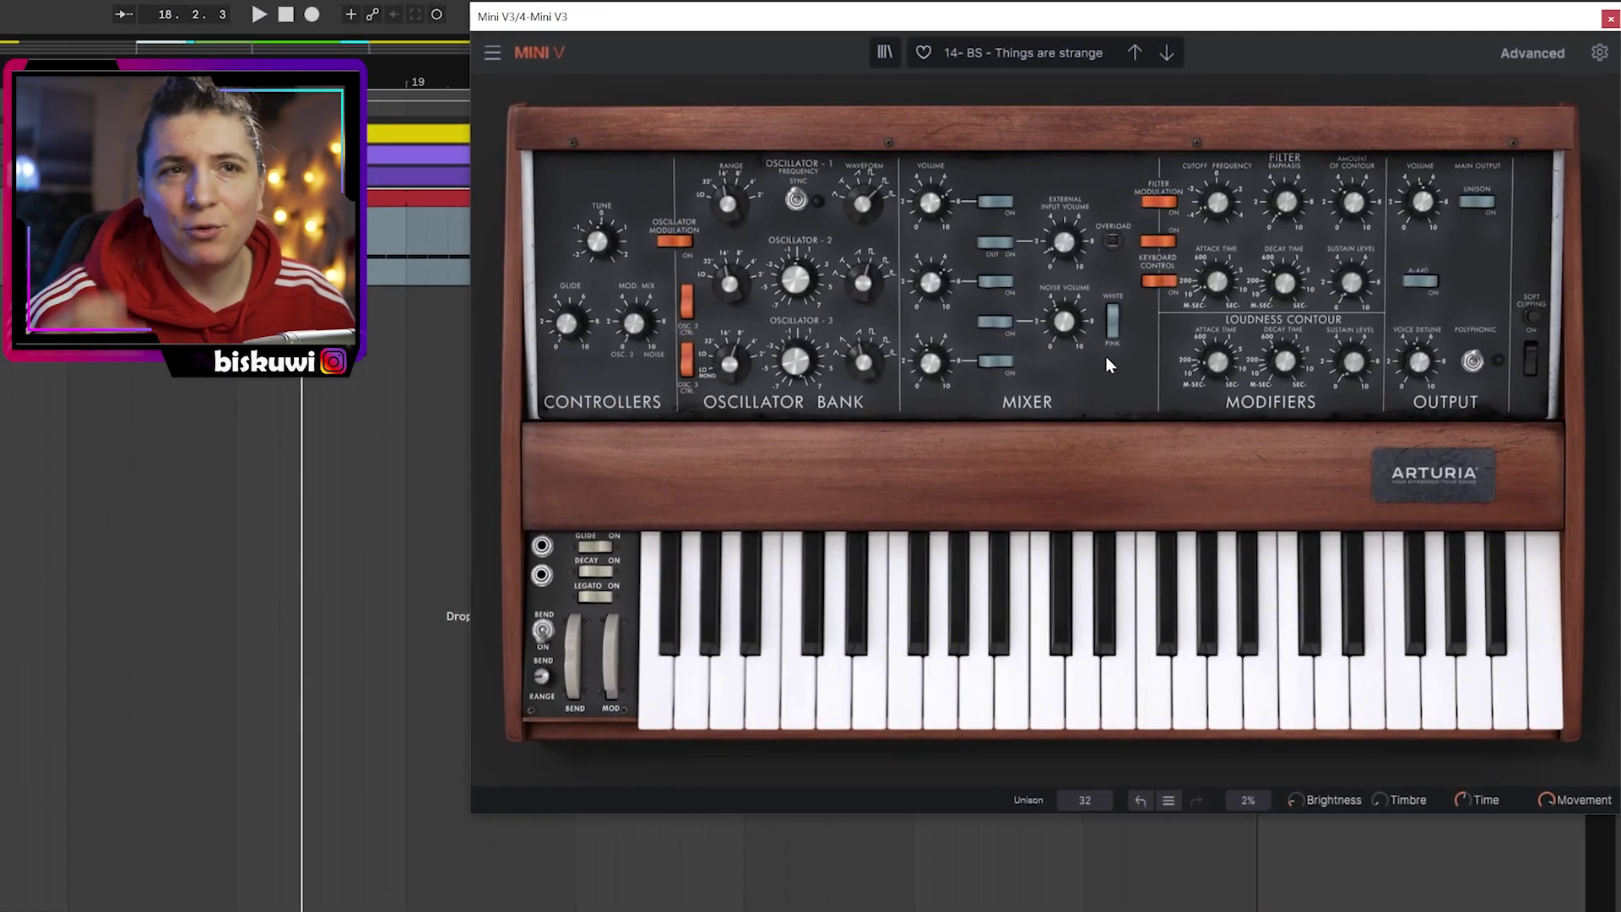
drag(1294, 799, 1294, 772)
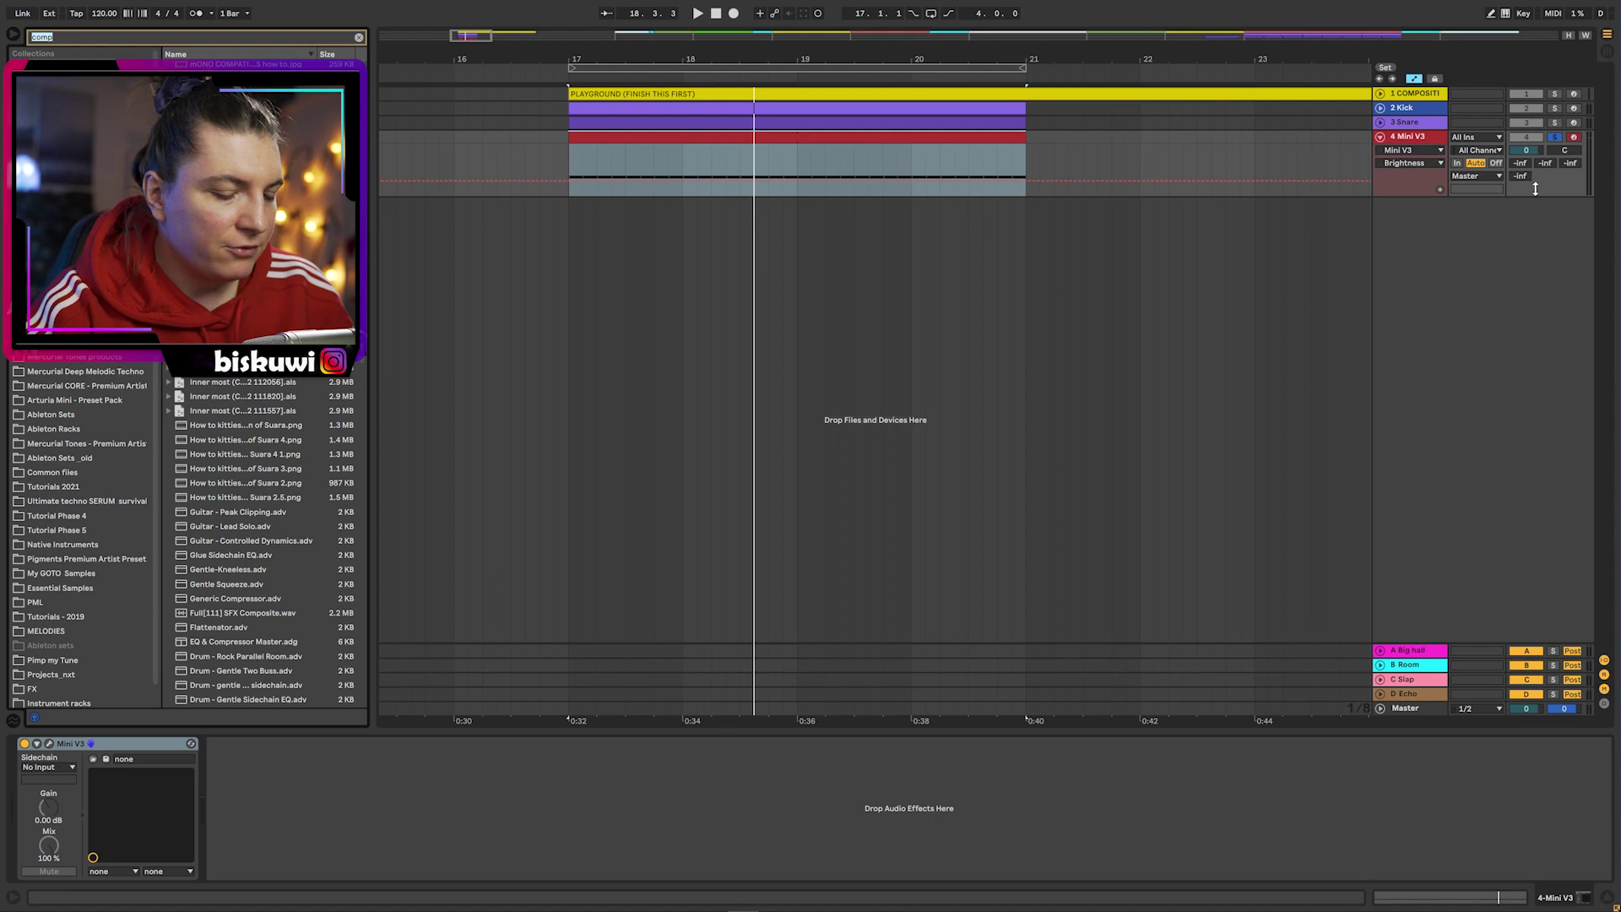
- Add a Compressor after Mini V3 with a 6.30:1 ratio, a -14.2 dB threshold and Makeup off, and audition it
text(comp)
key(Down)
key(Return)
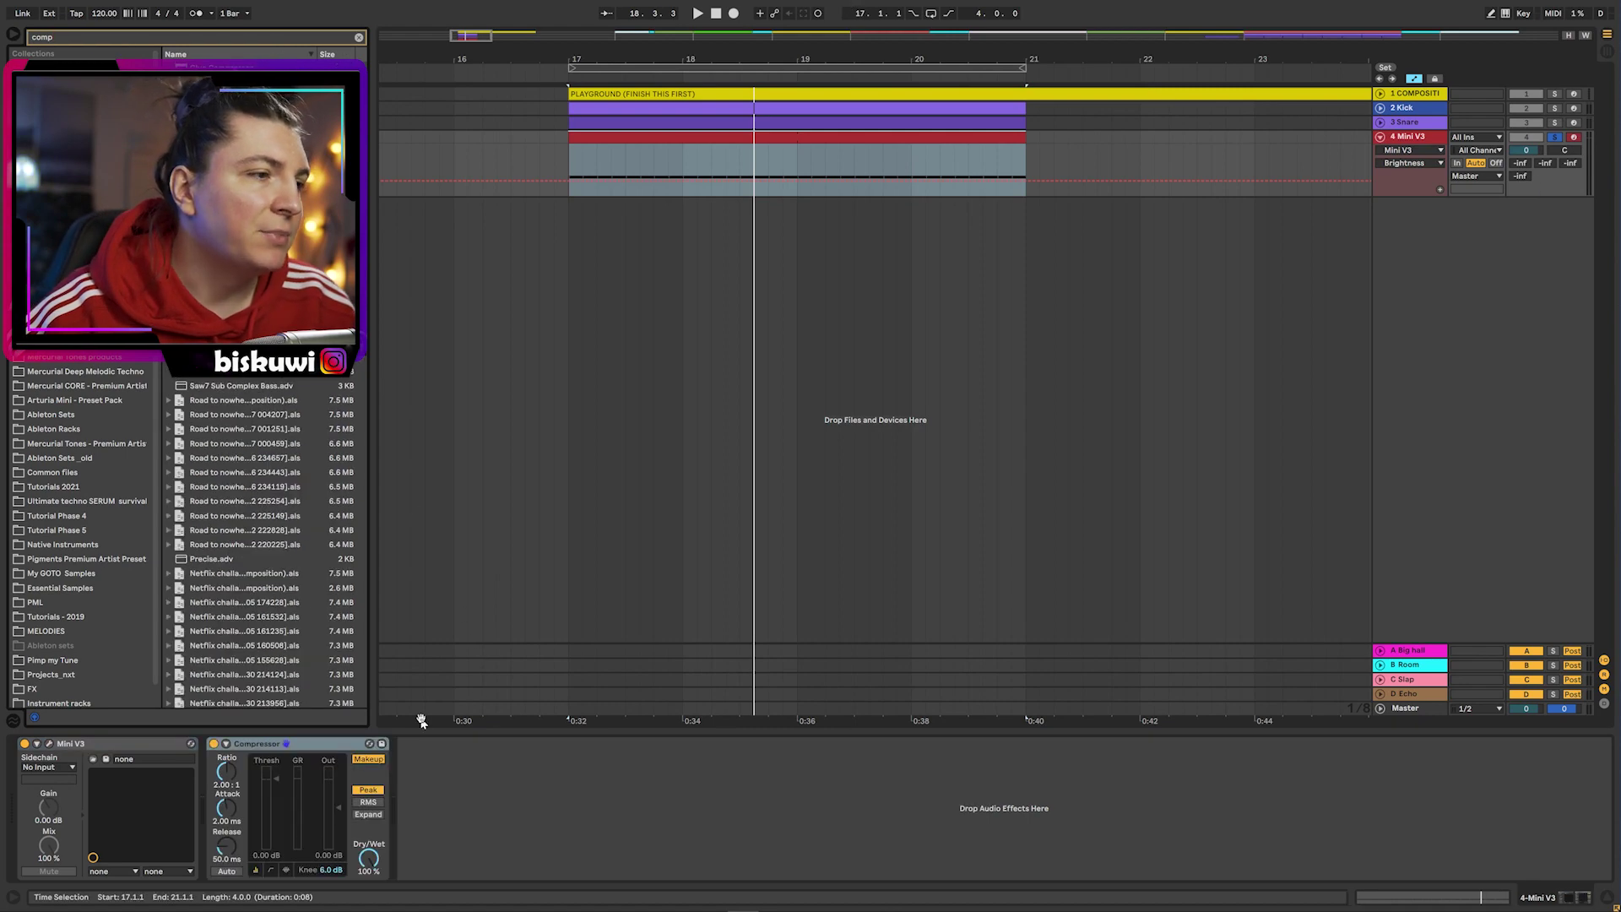
drag(220, 773, 220, 747)
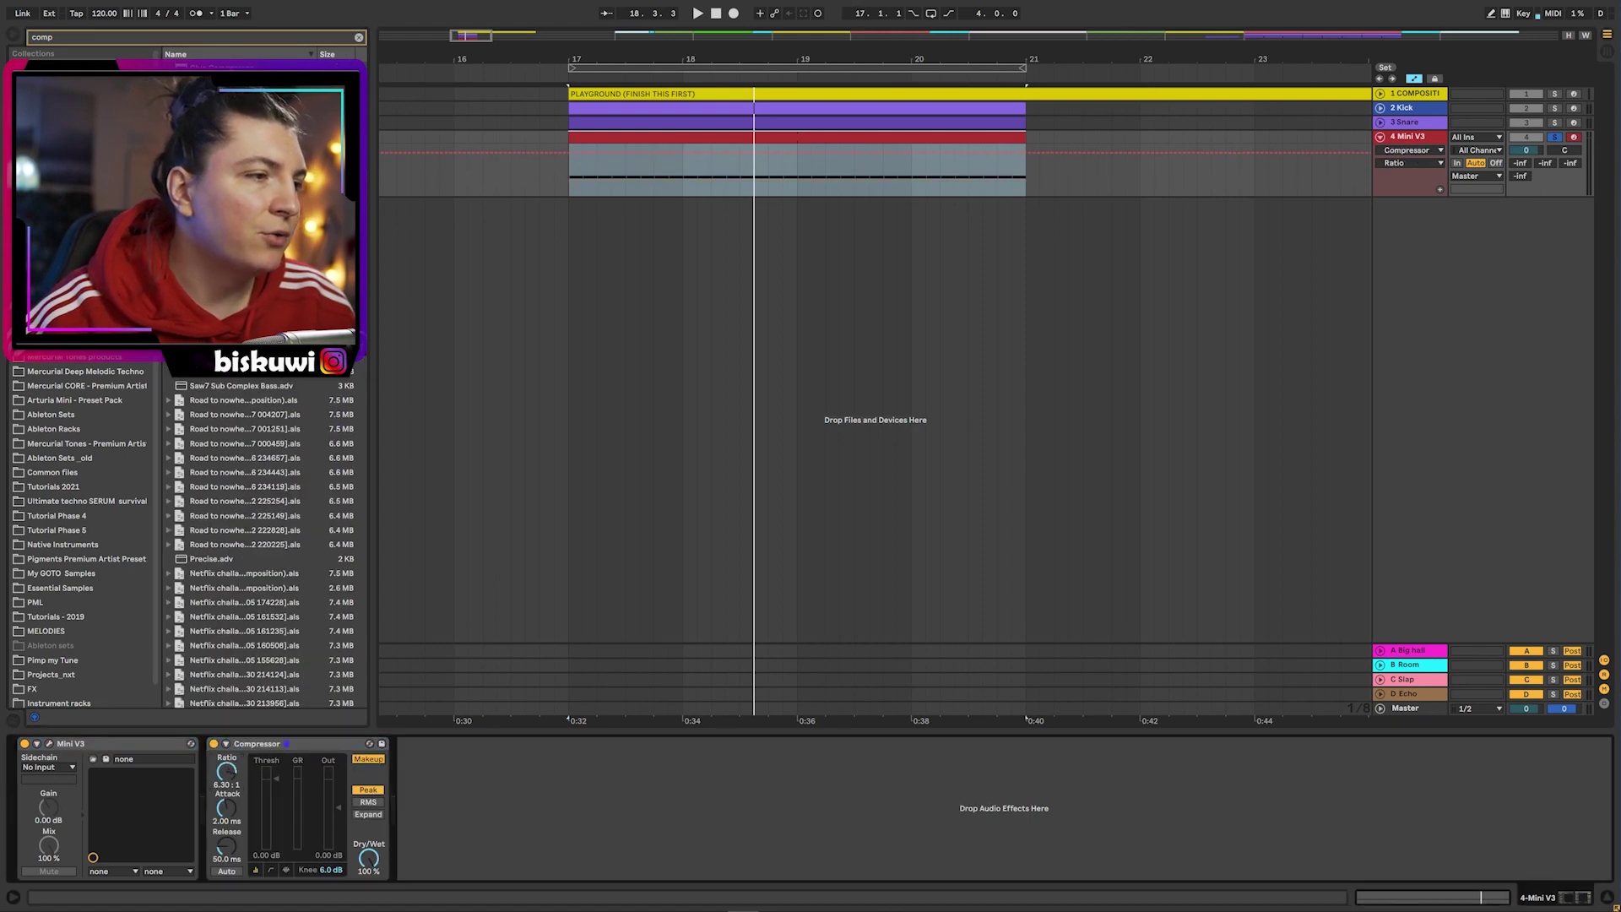
key(space)
mouse_move(294, 800)
mouse_down()
mouse_move(298, 816)
mouse_move(277, 808)
mouse_up()
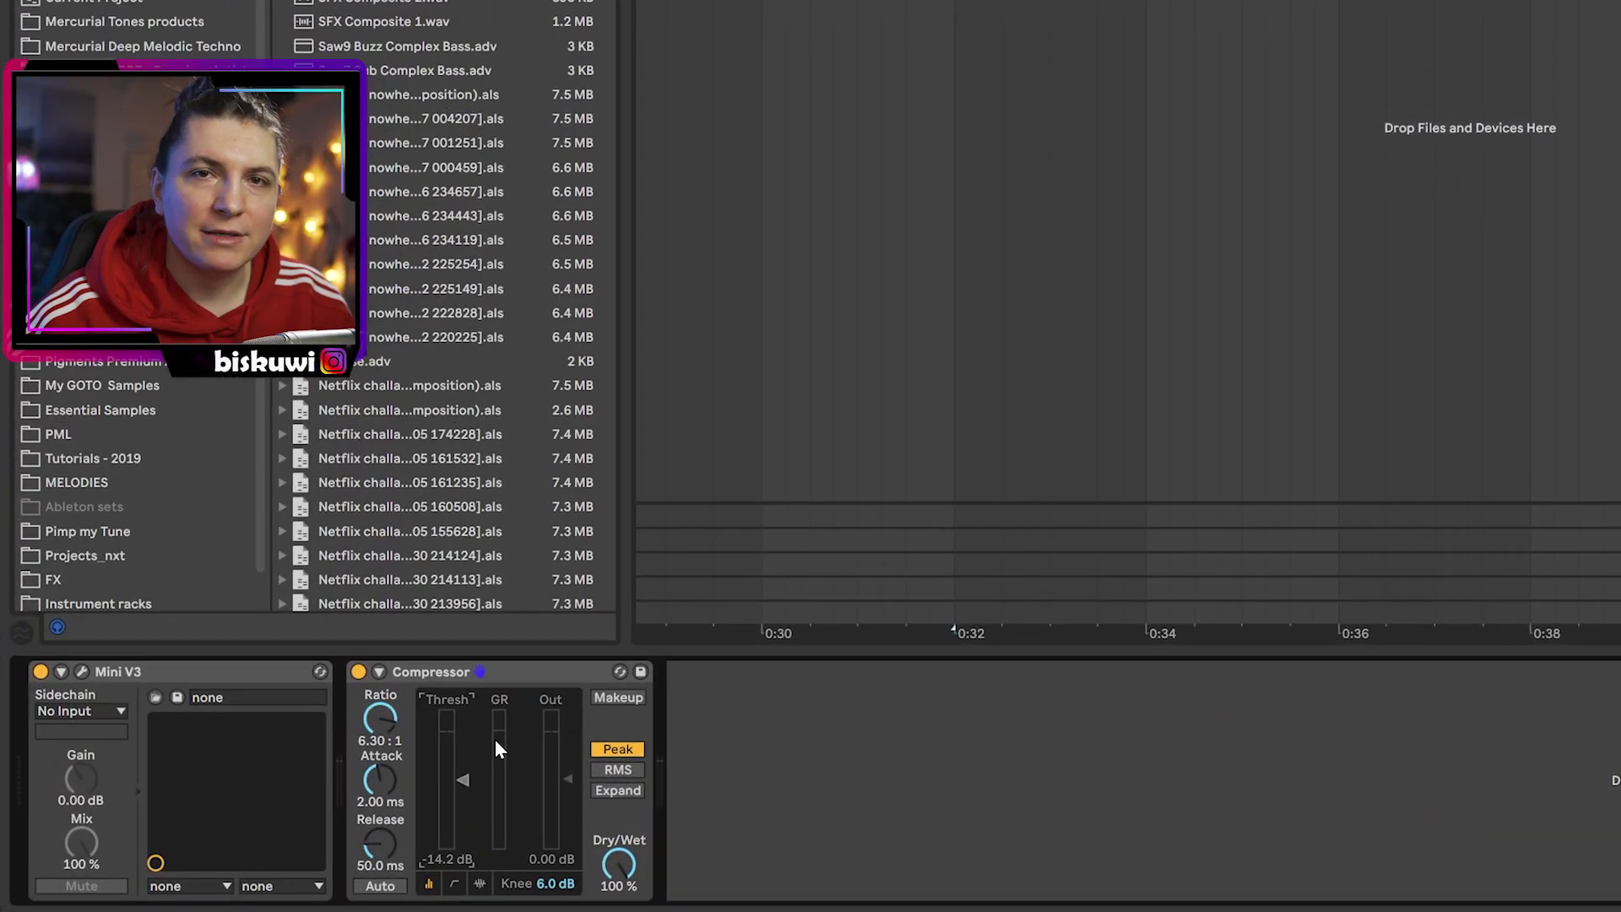
key(space)
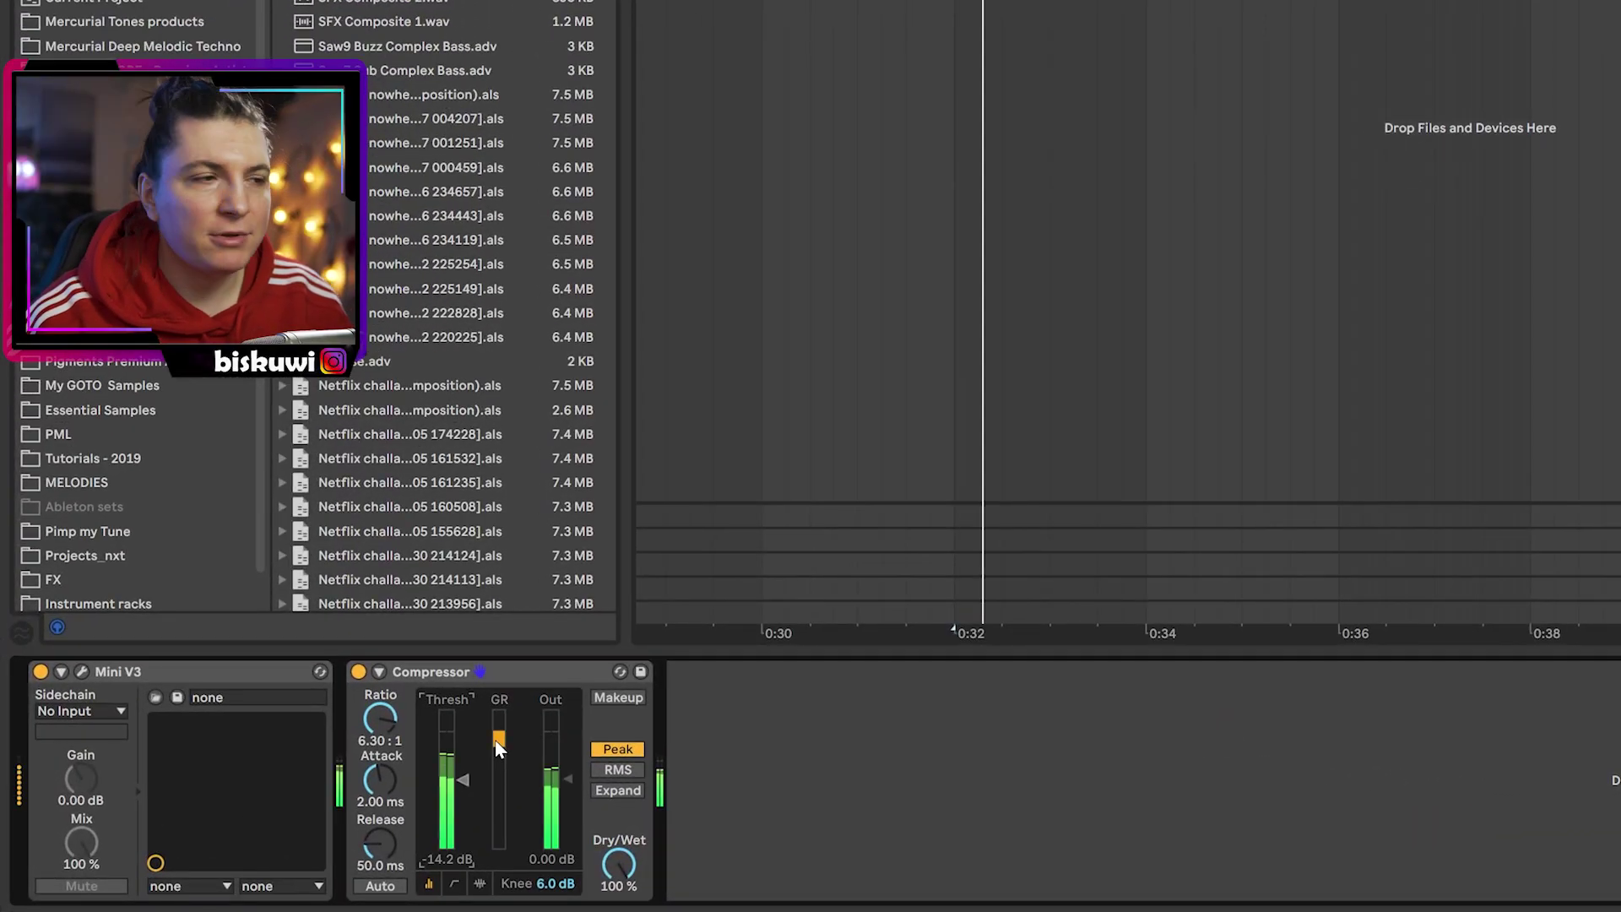
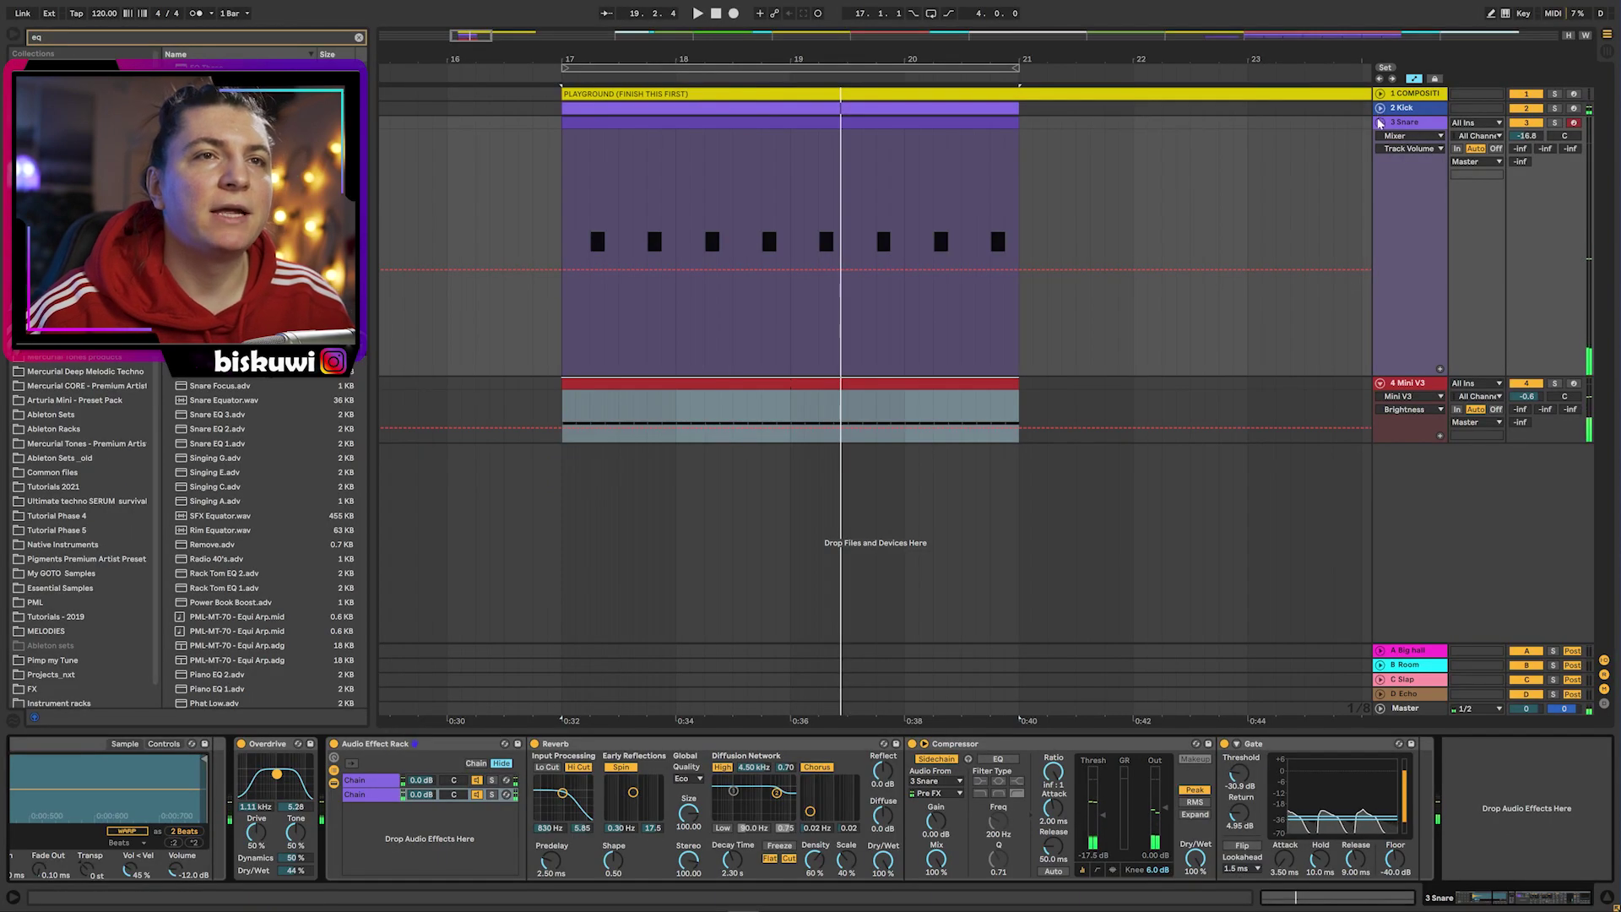
- Fold the Snare and Mini V3 bass tracks and show the bass track's device chain
click(1379, 123)
click(1380, 136)
click(1430, 139)
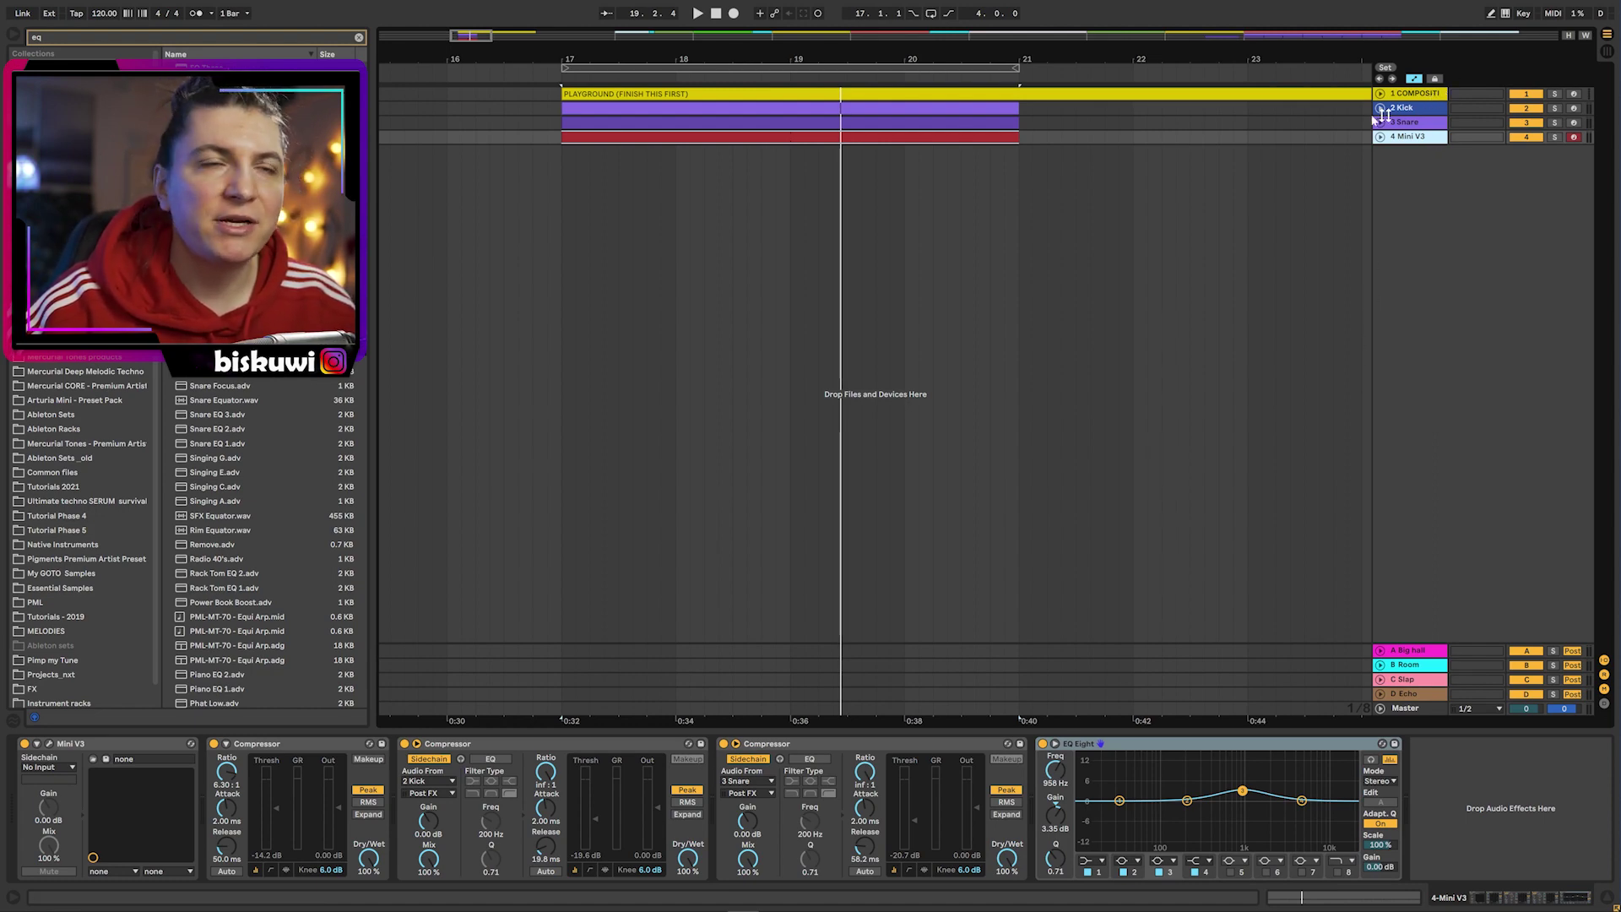
- Clear the browser search and preview the preset pack's lead loop "30 - LD - Resident of Anjuna (Dm)" as MIDI and WAV
click(359, 37)
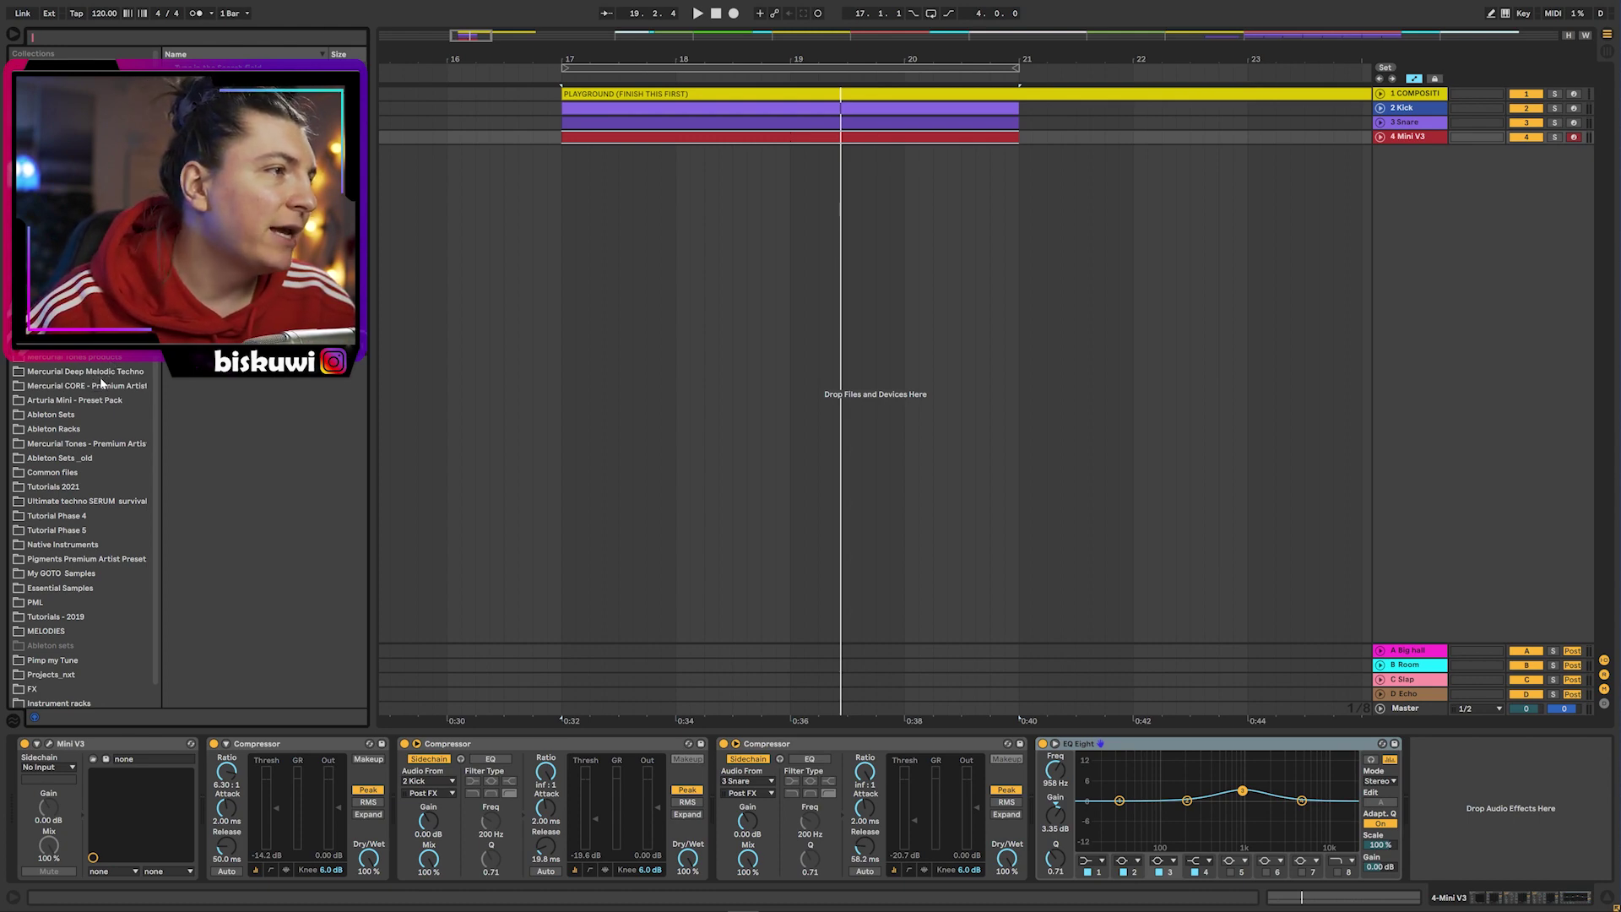
click(114, 439)
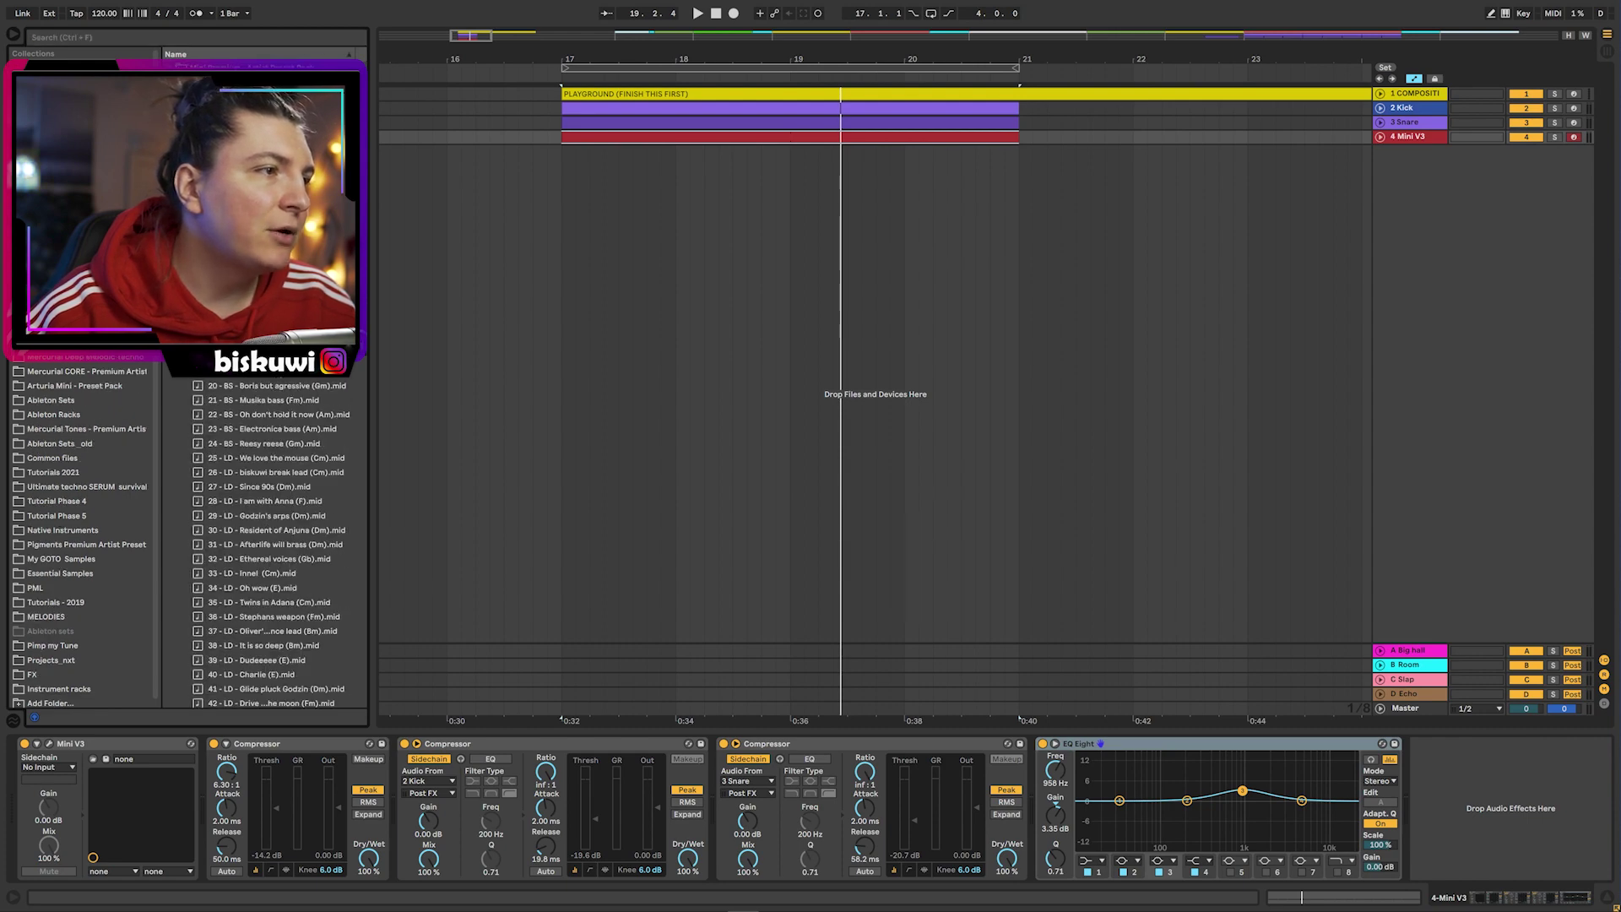
click(271, 530)
click(176, 97)
click(177, 82)
click(270, 531)
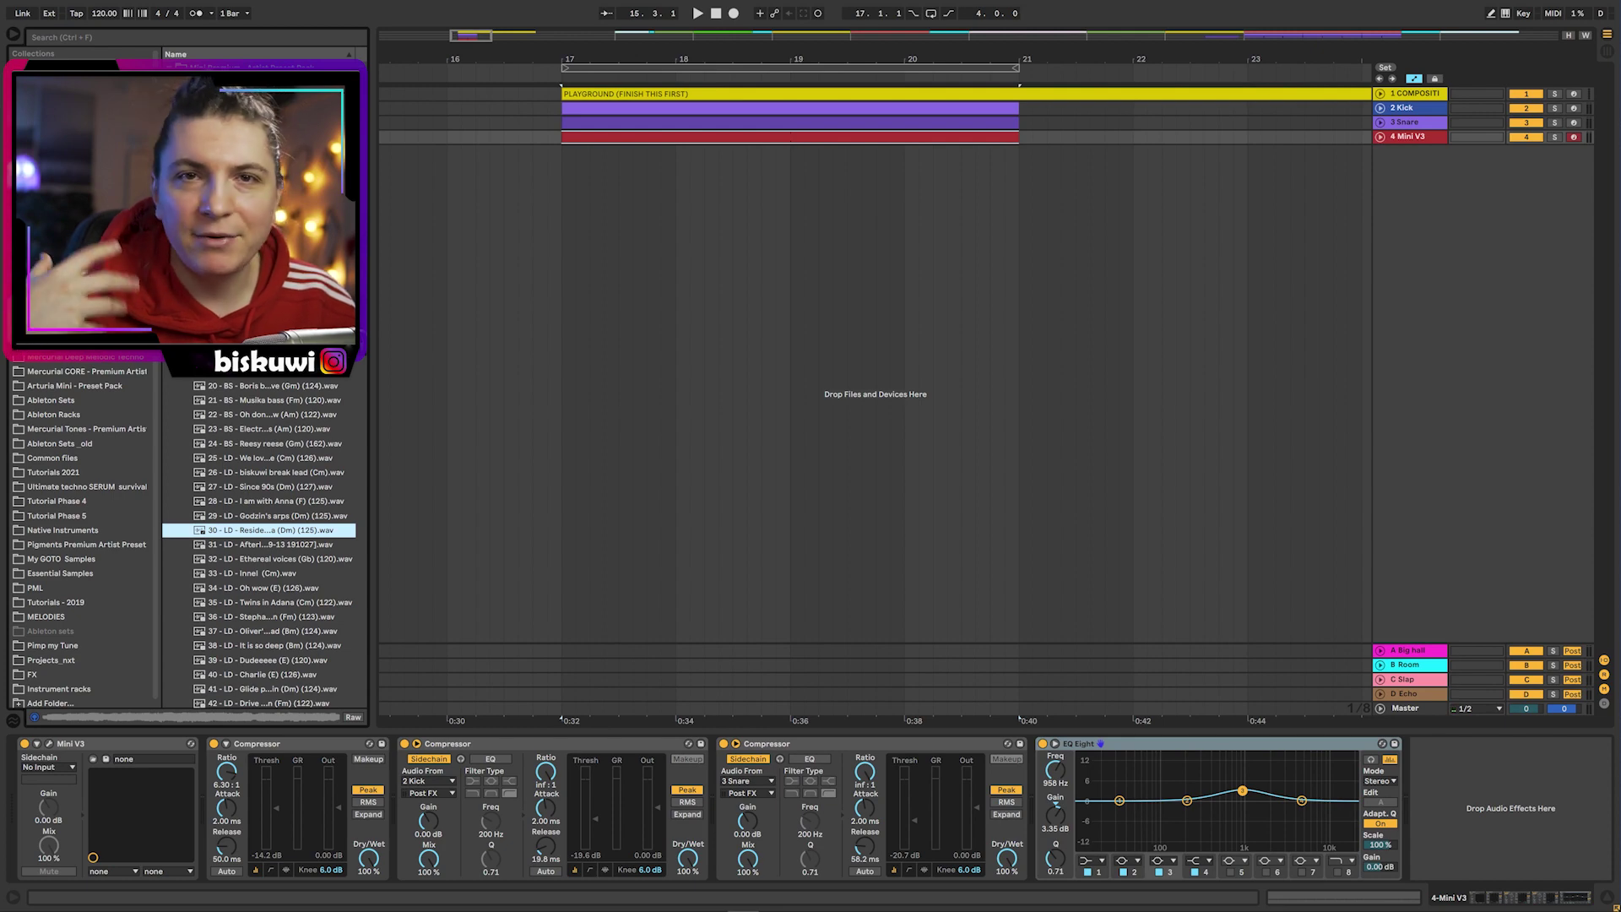
- Place the MIDI file "30 - LD - Resident of Anjuna (Dm).mid" on a new track below the bass, starting at bar 17
click(178, 97)
click(179, 112)
scroll(263, 389, down, 2)
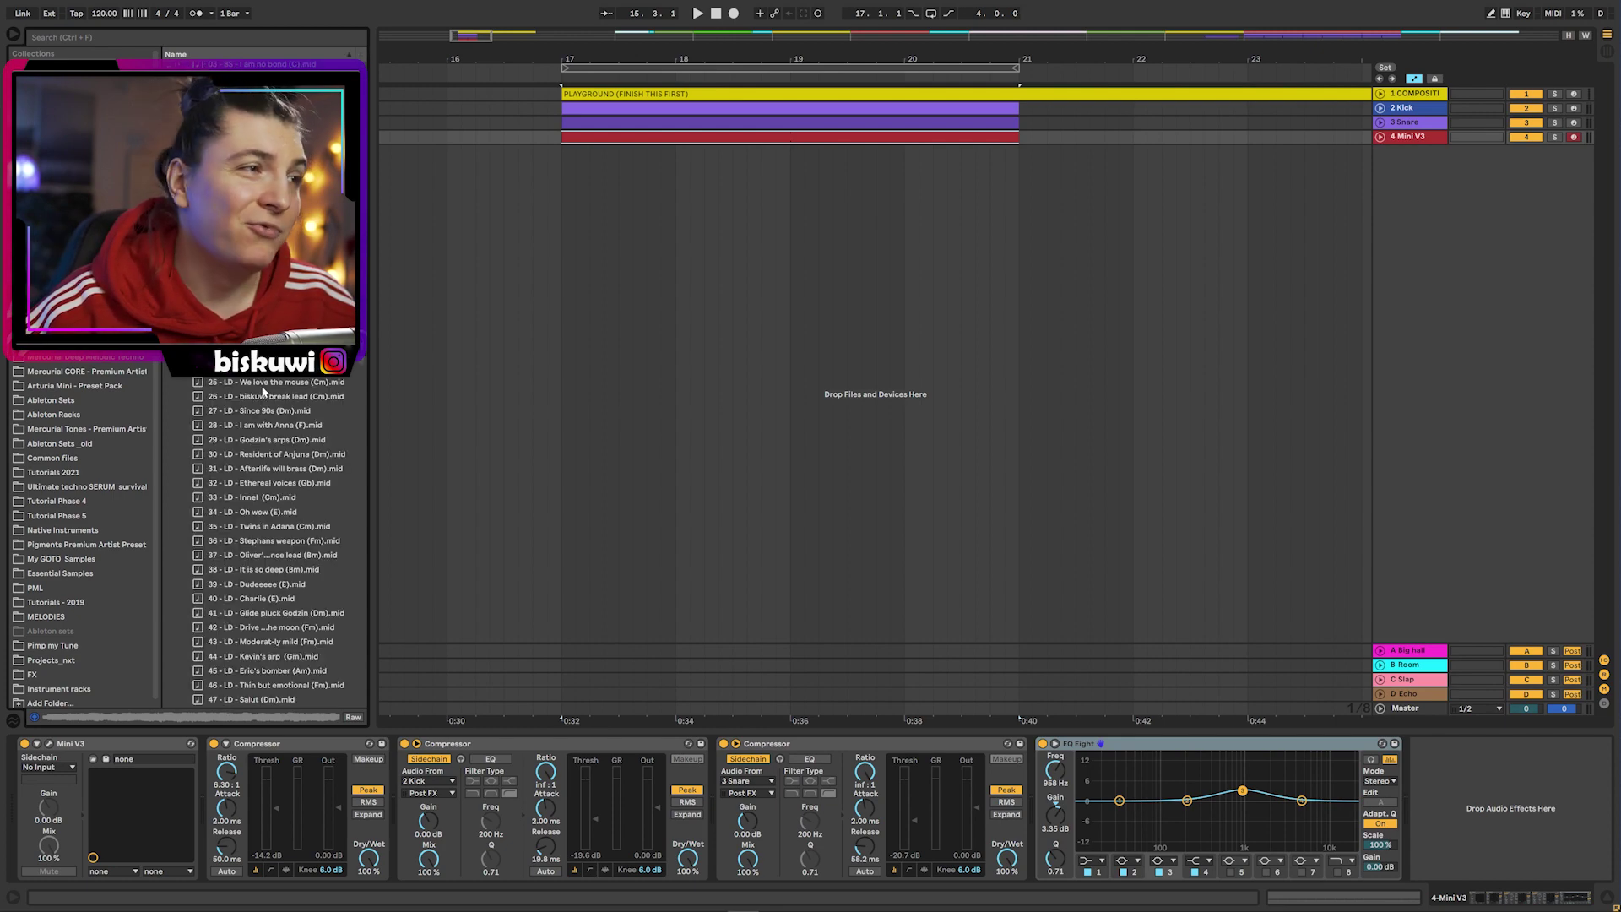
drag(255, 457, 559, 225)
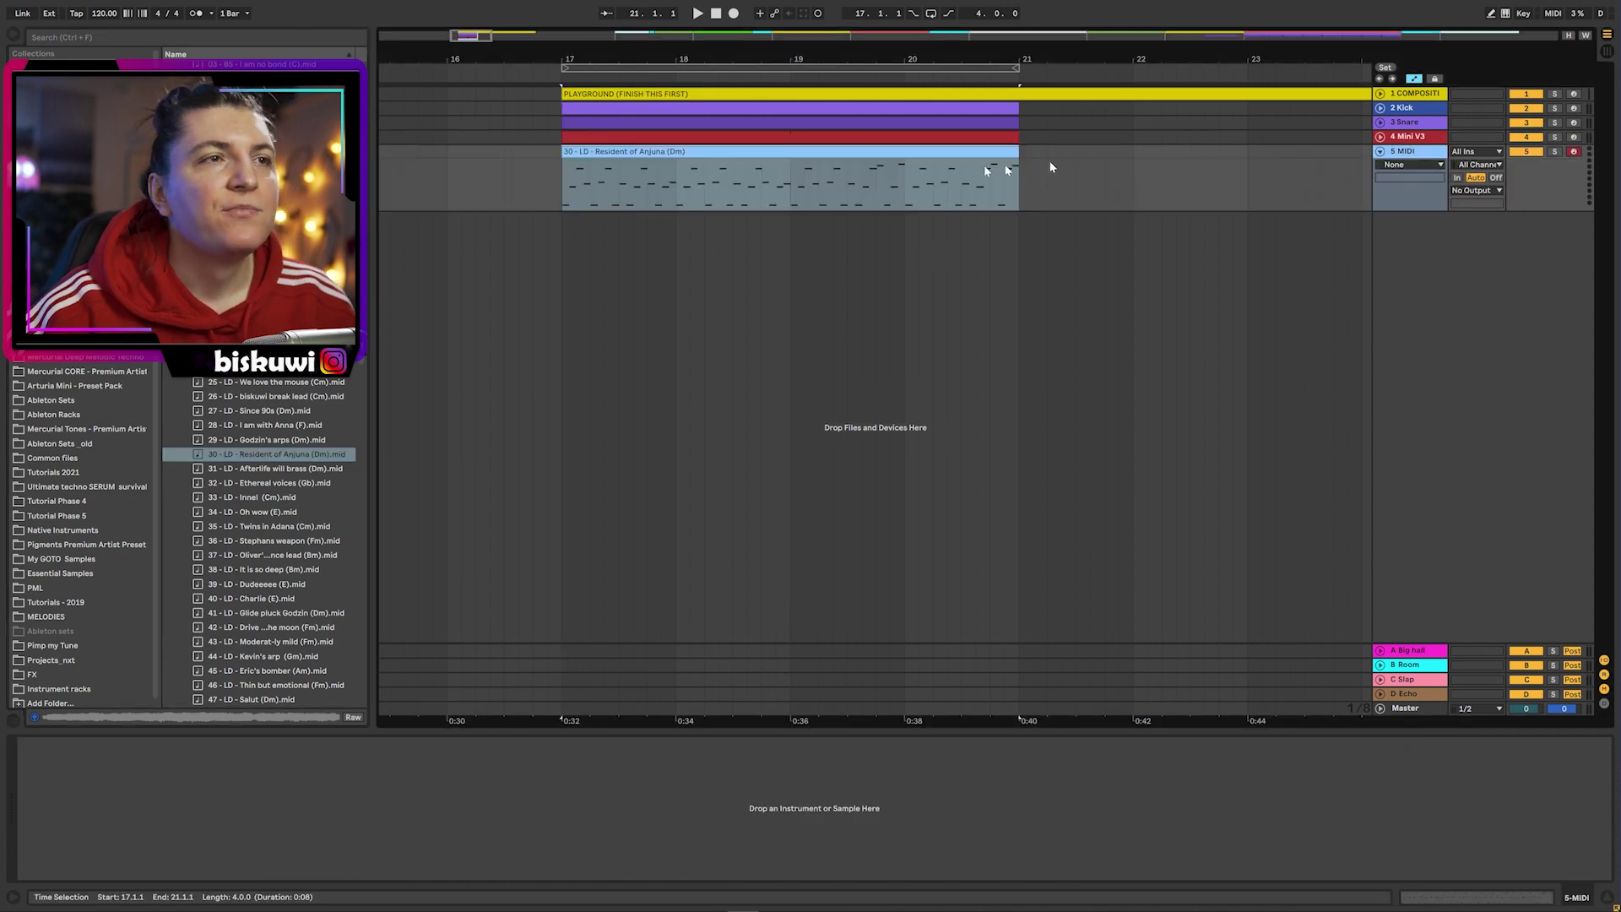
- Open the Resident of Anjuna clip and examine its upper notes by selecting groups of them around bars 2 and 3
double_click(841, 150)
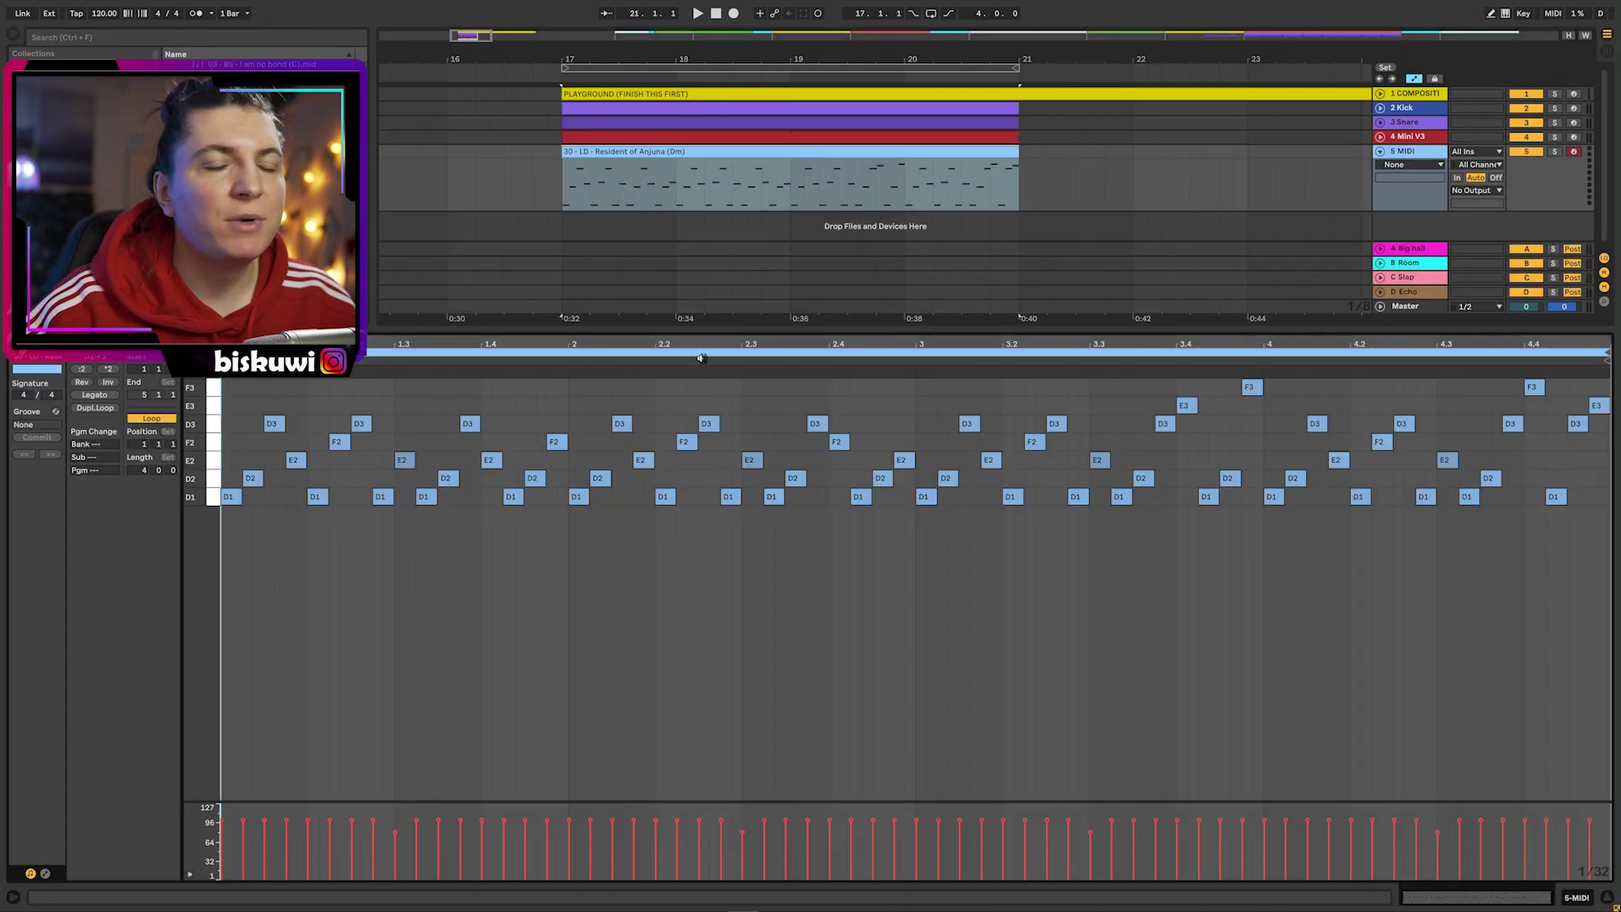
drag(897, 417, 823, 466)
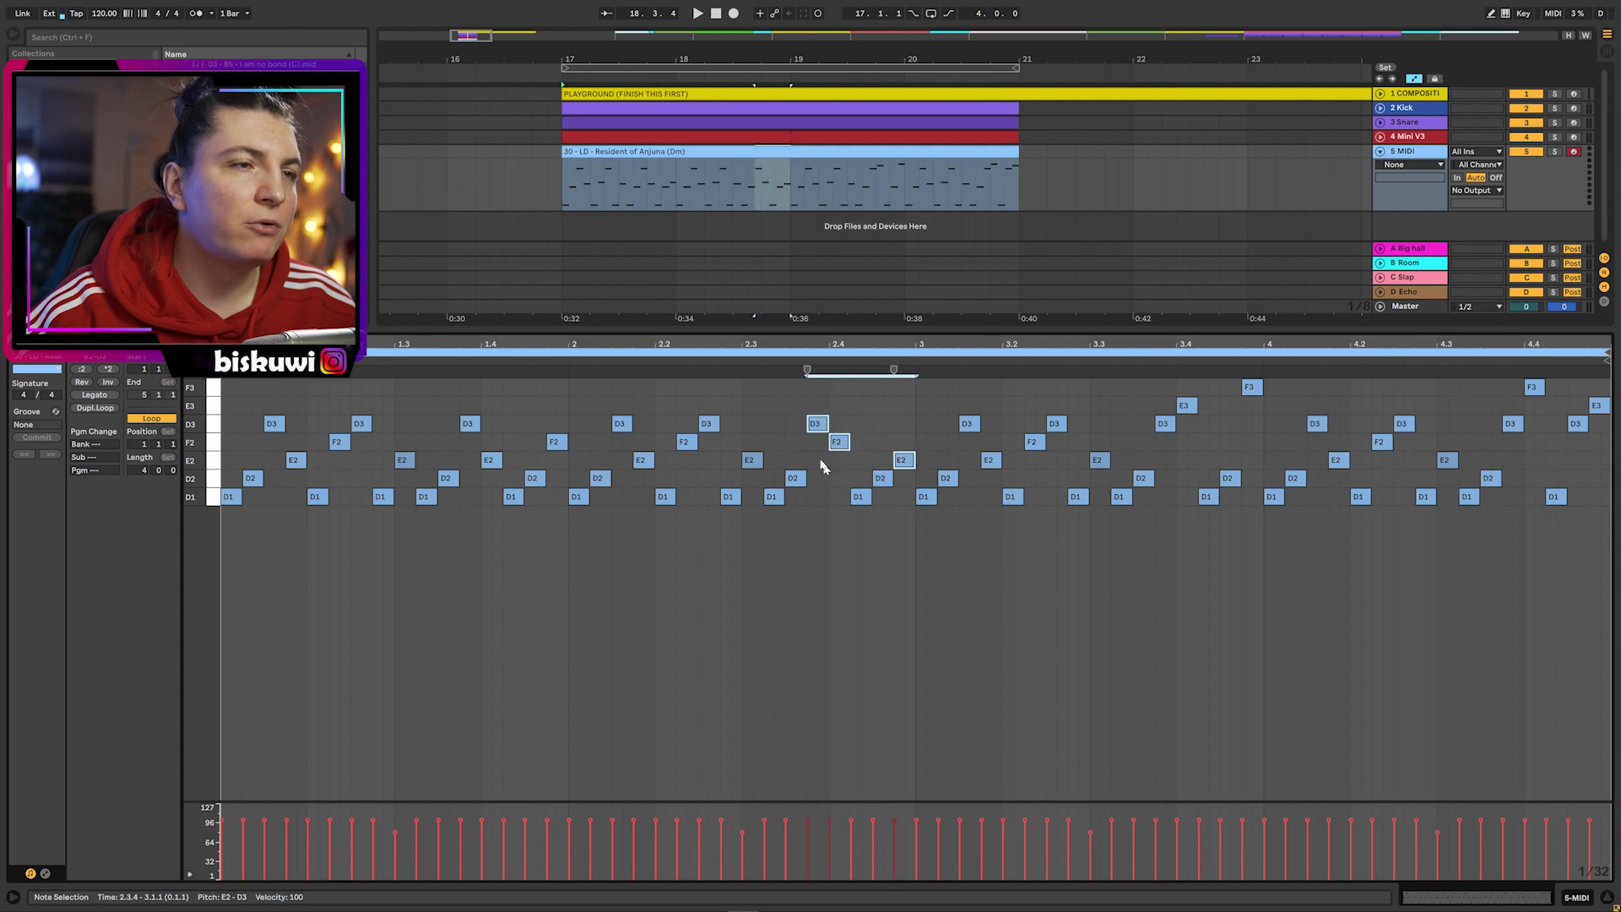
drag(864, 387, 788, 471)
drag(723, 417, 658, 475)
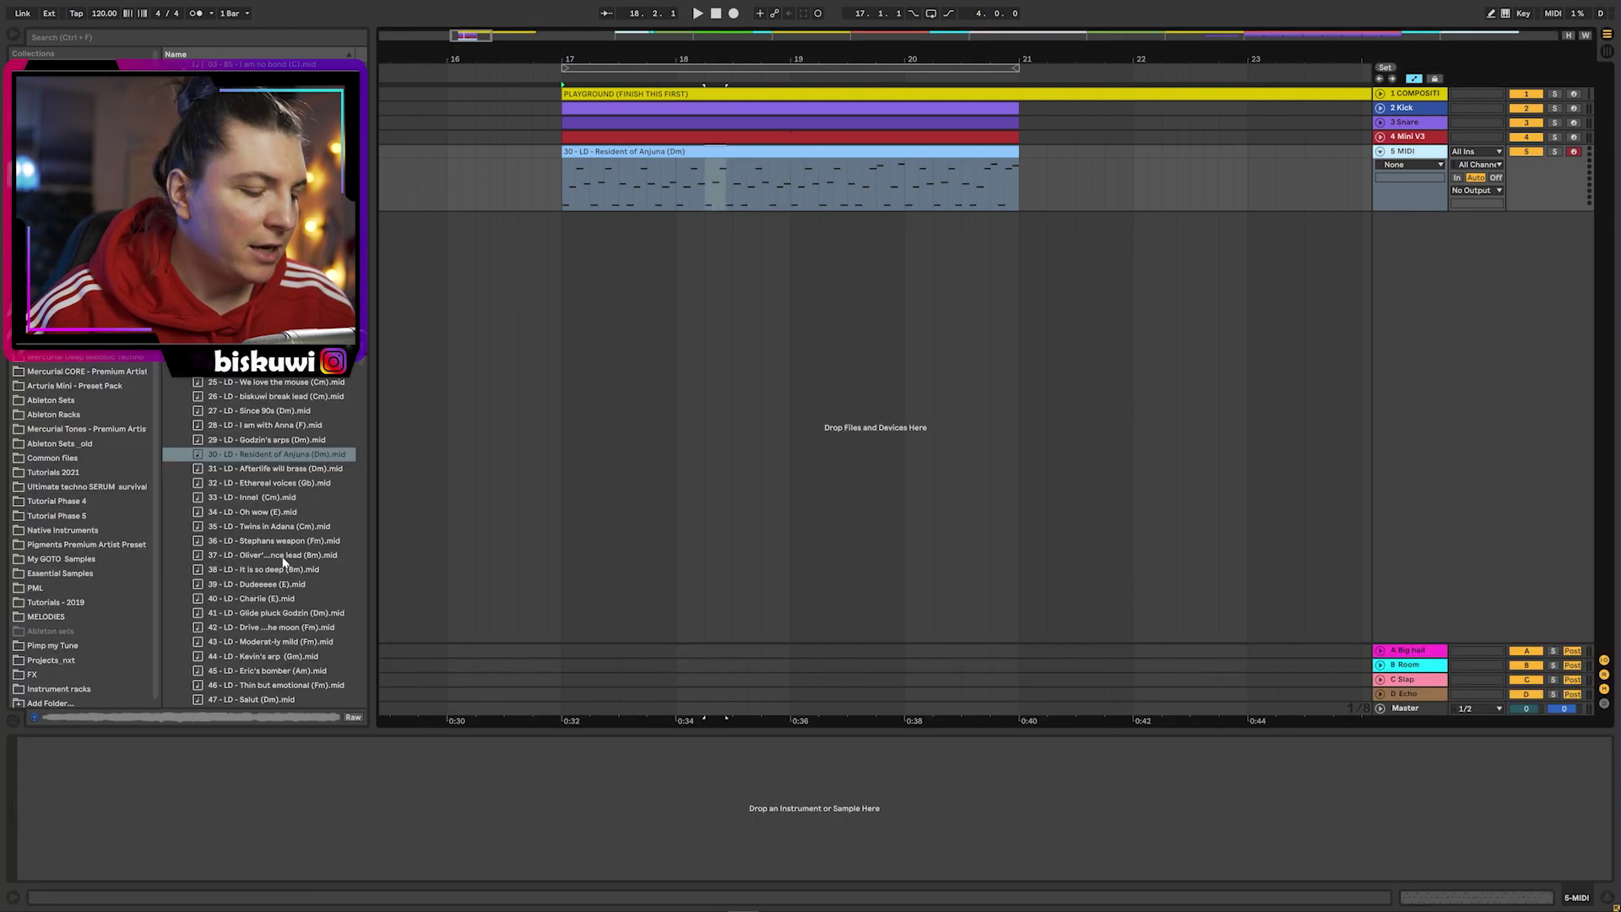
- Search the browser for "mini" and load the Mini V3 instrument onto the new MIDI track
key(ctrl+f)
text(mini)
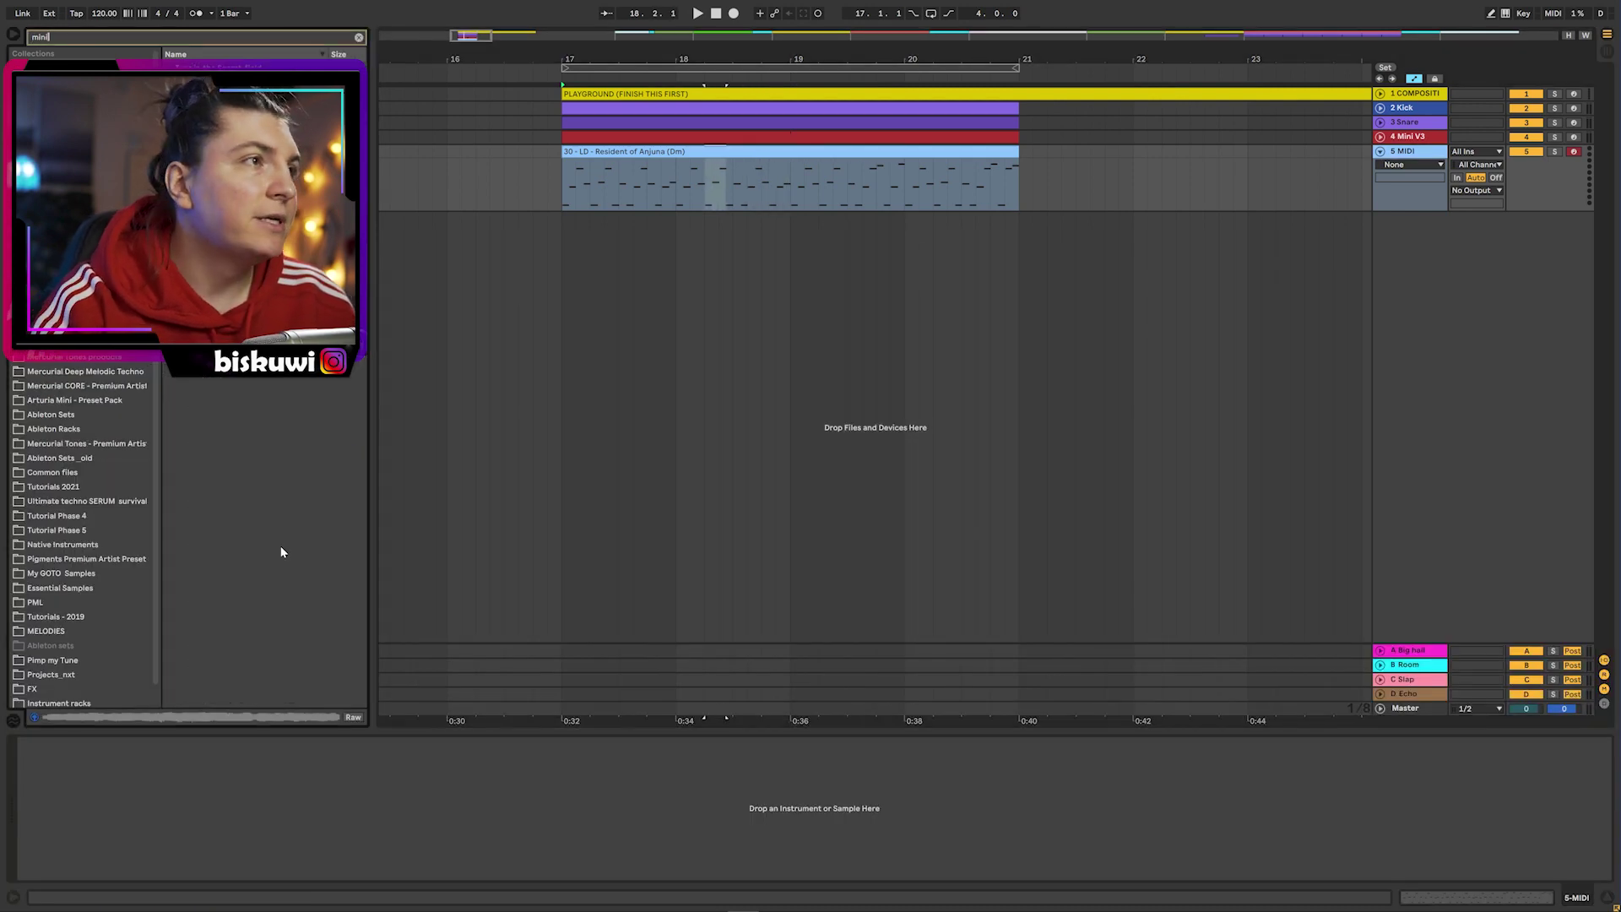
scroll(344, 596, down, 10)
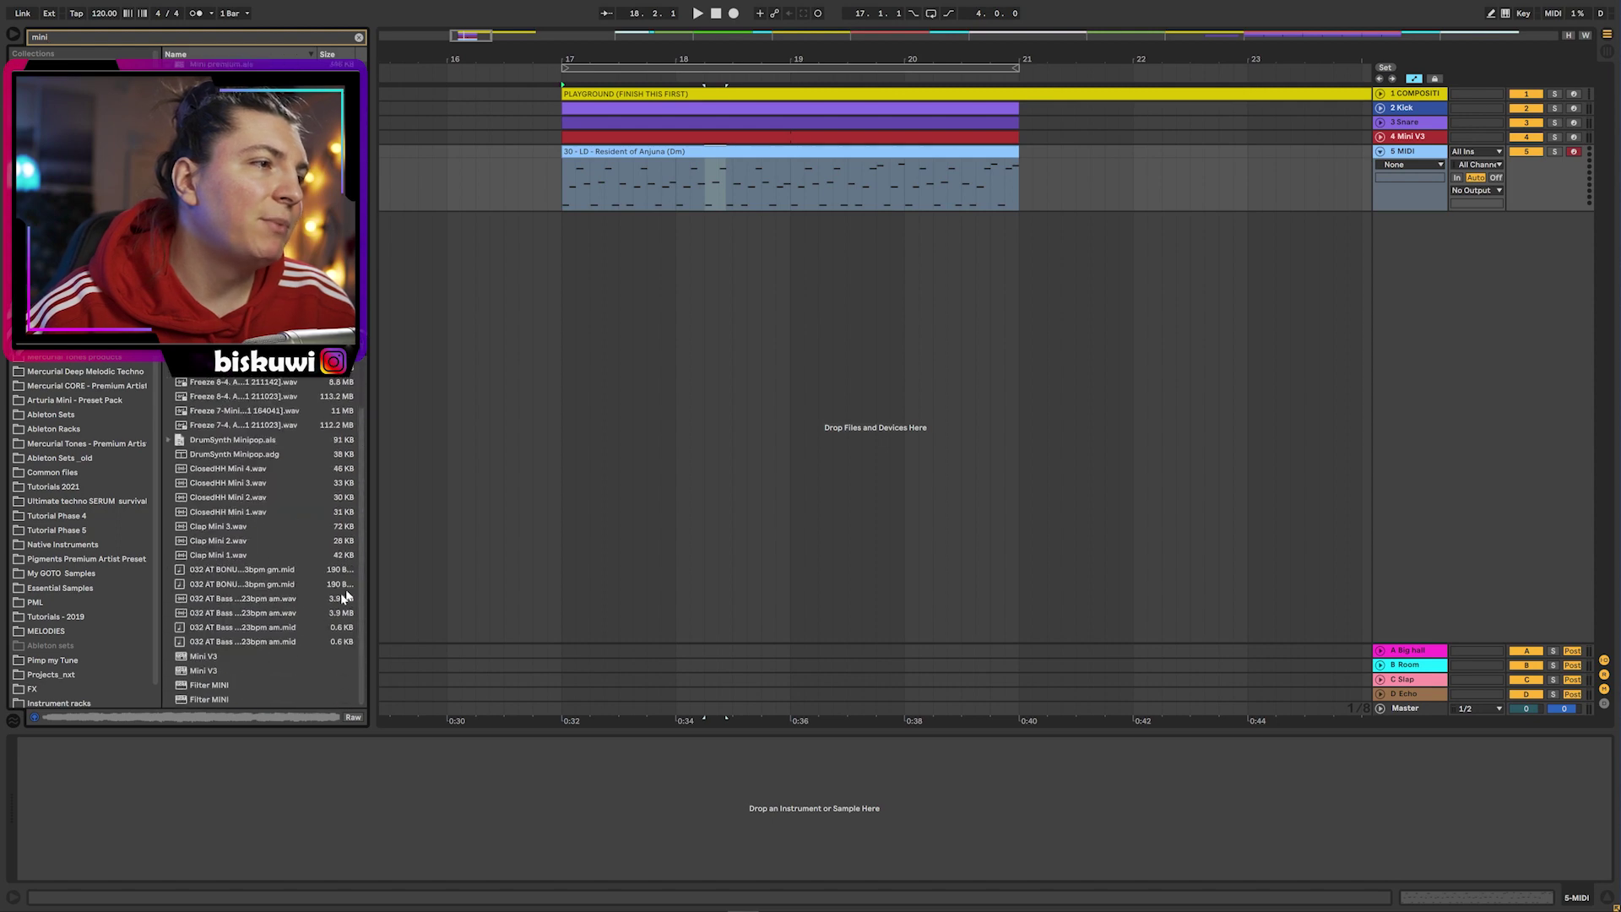
double_click(203, 672)
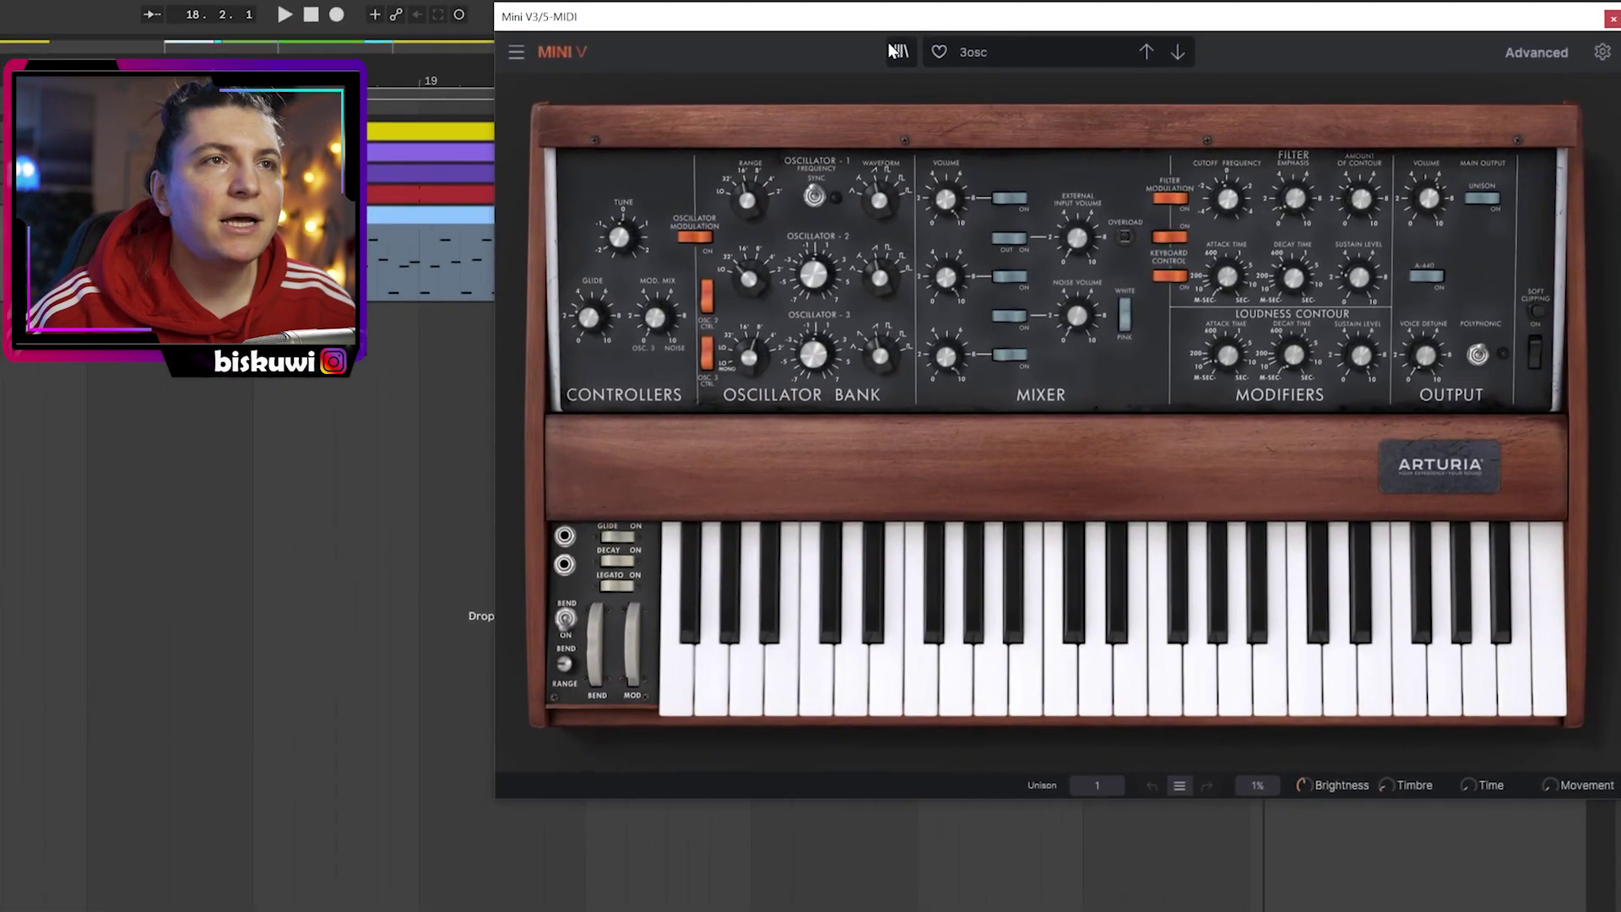
- Filter Mini V3's presets by the Mini Premium bank and "atari", load "49 - LD - Back to Atari" and audition it
click(1053, 53)
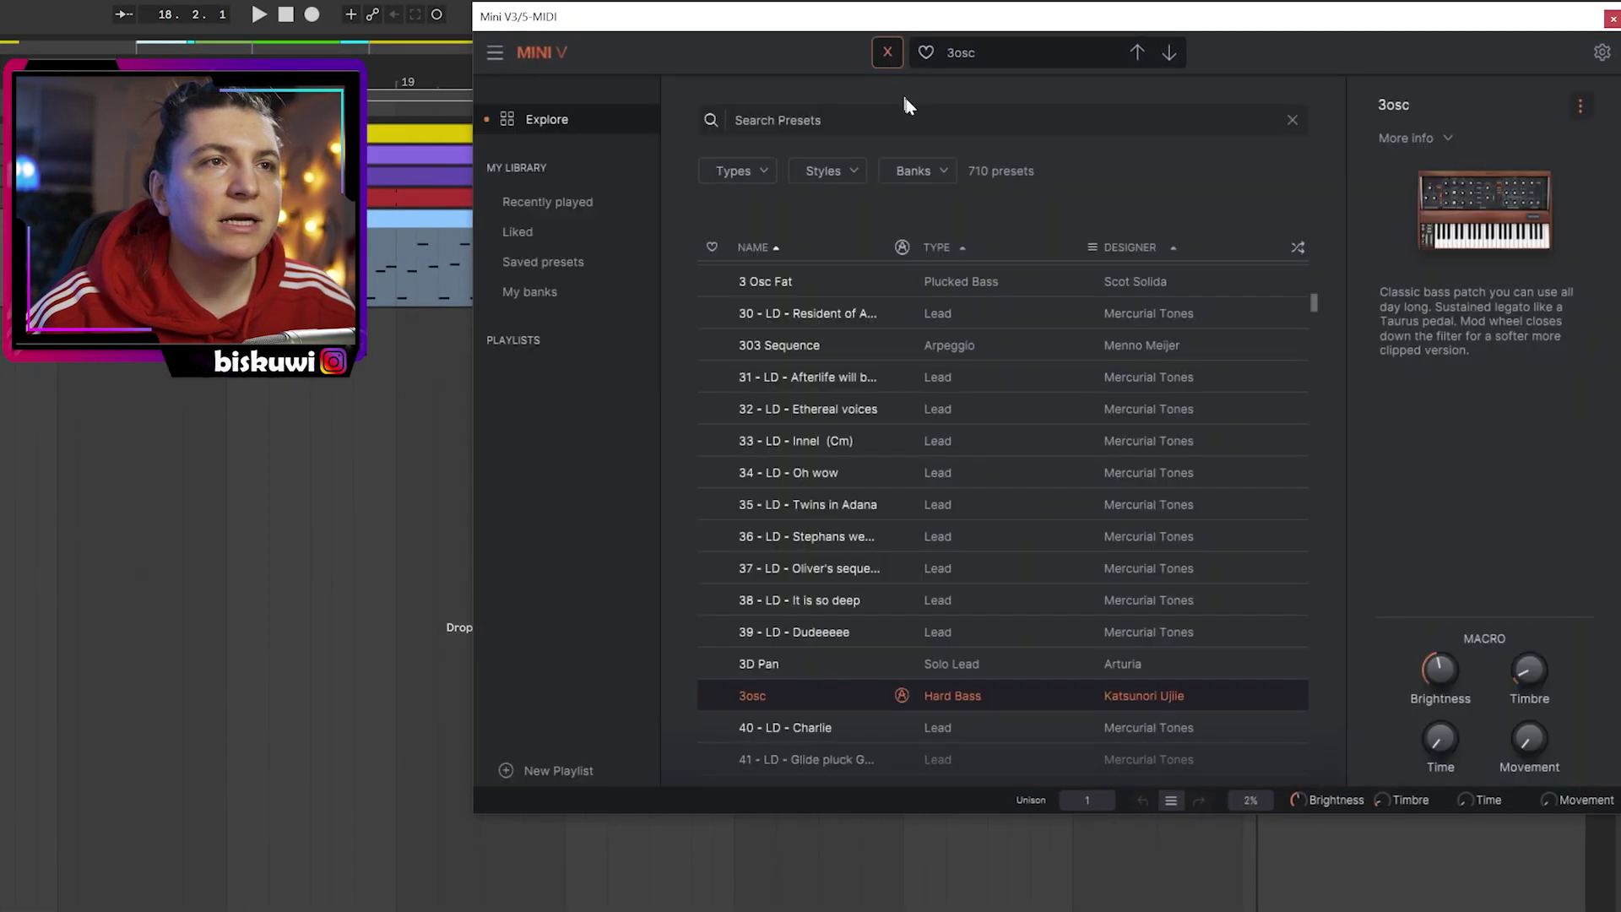
scroll(879, 605, down, 5)
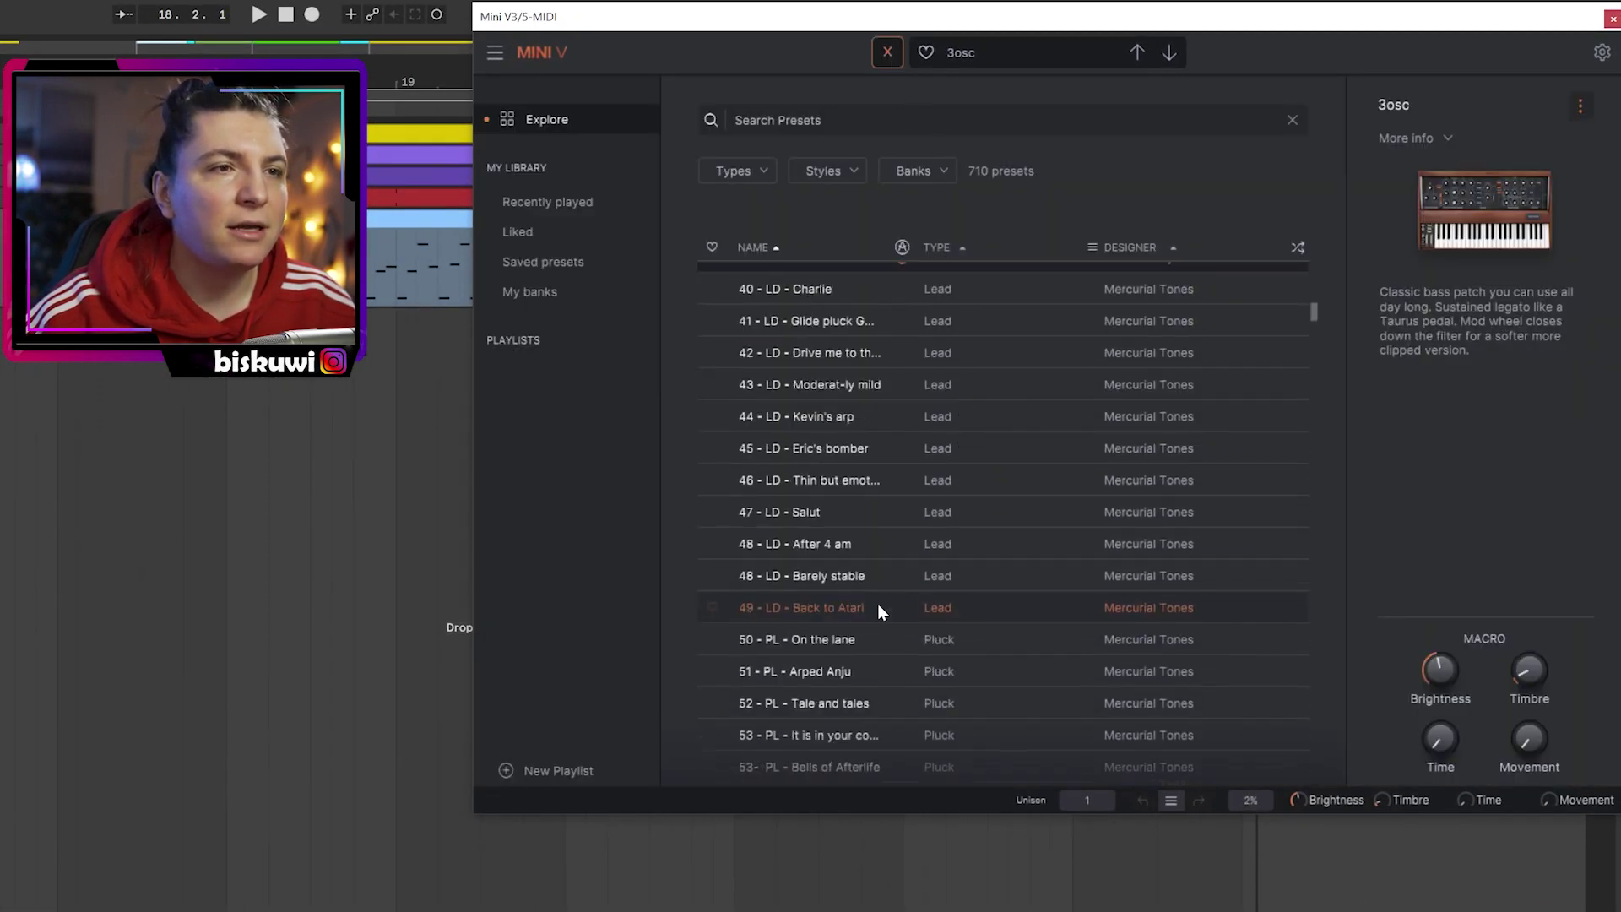
click(917, 171)
click(1215, 264)
text(atari)
click(854, 279)
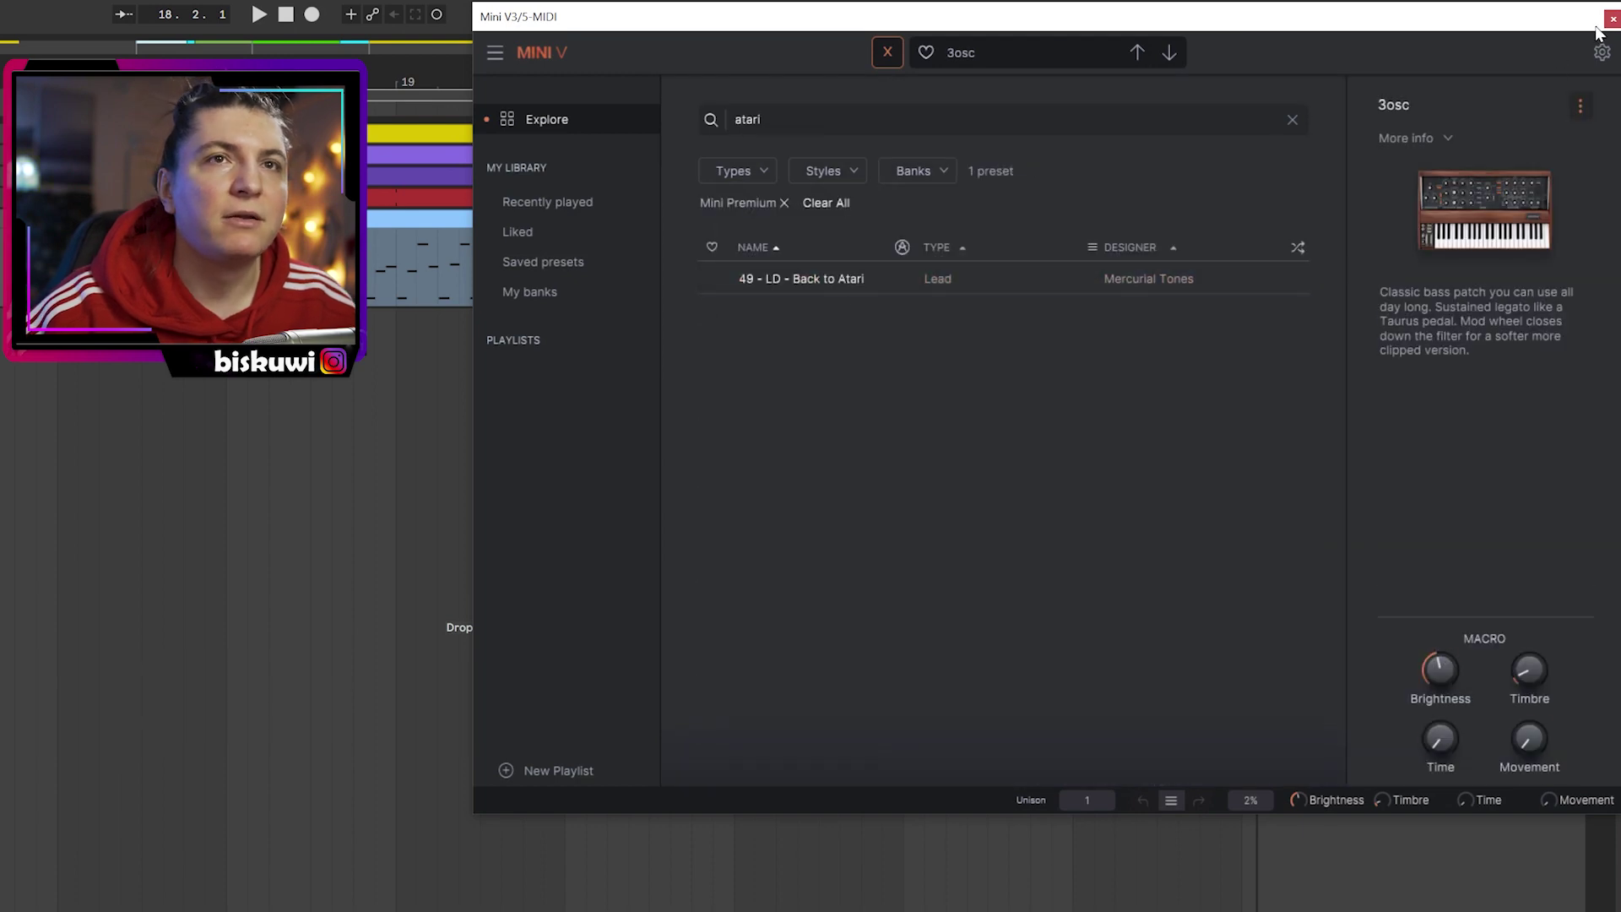
click(1612, 19)
key(space)
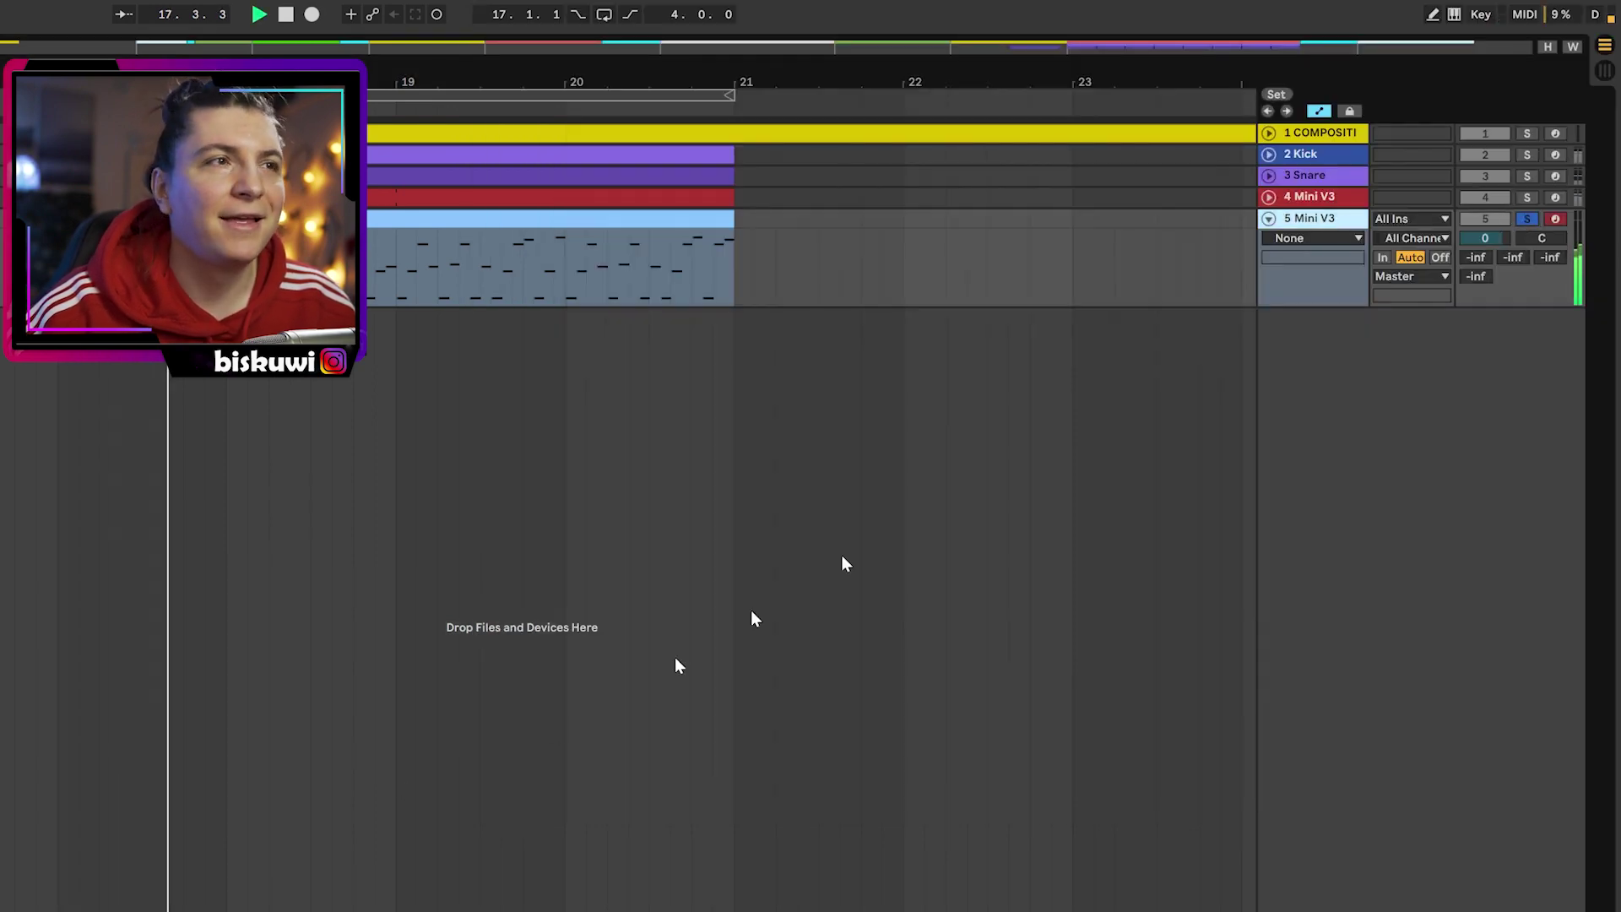
key(space)
- Set the lead Mini V3's Brightness macro to 0.528 during playback and close the plug-in window
key(ctrl+alt+p)
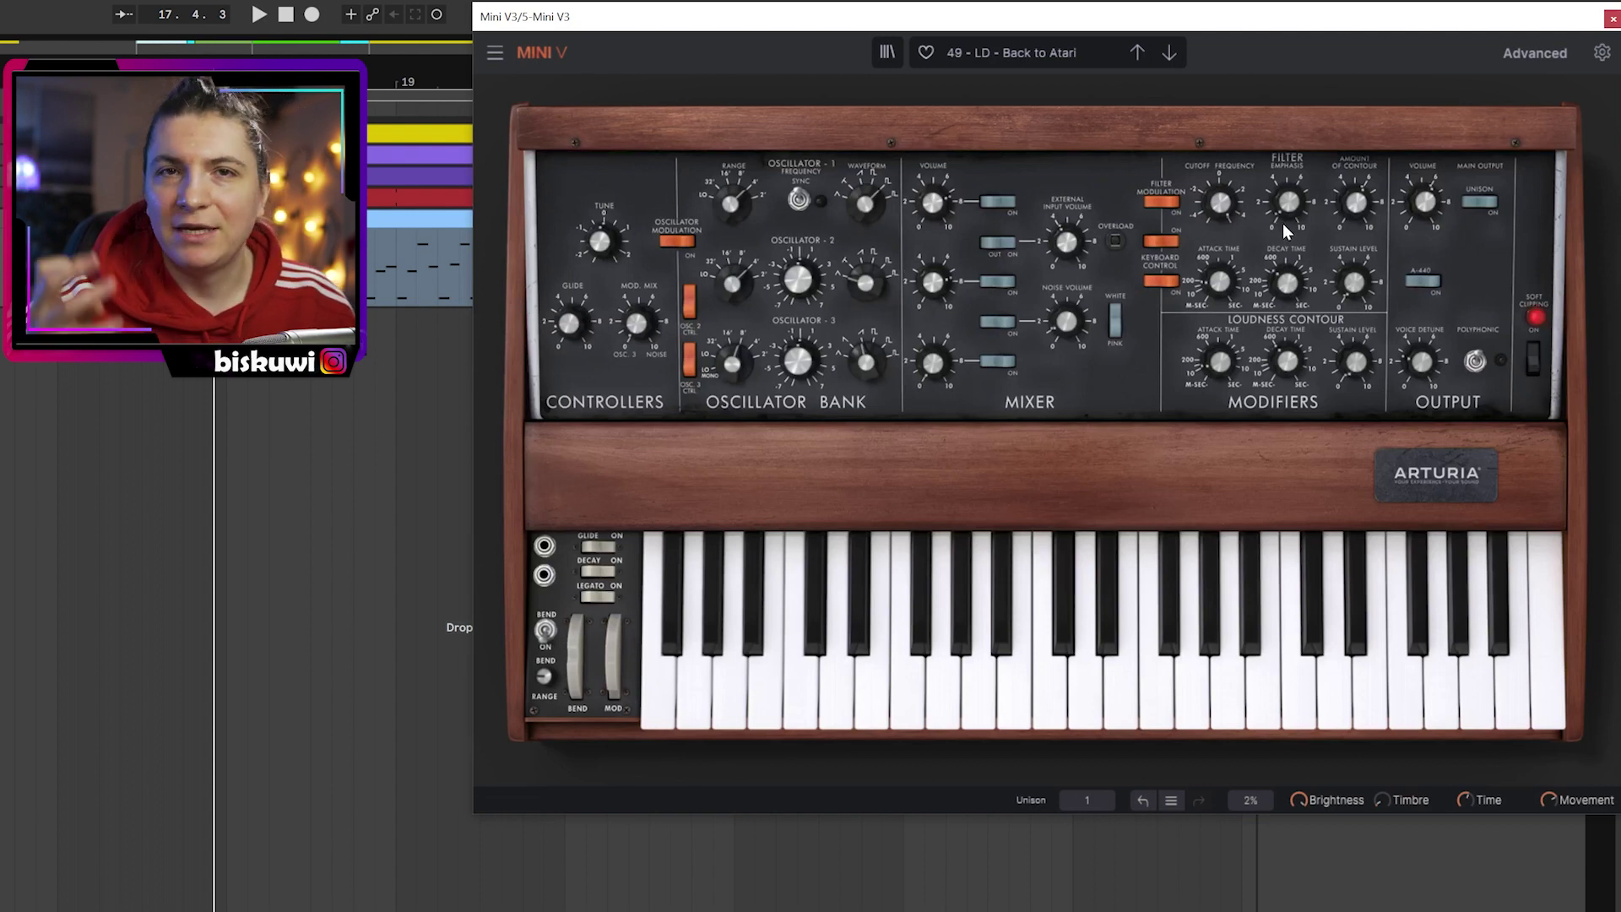
key(space)
drag(1297, 799, 1297, 775)
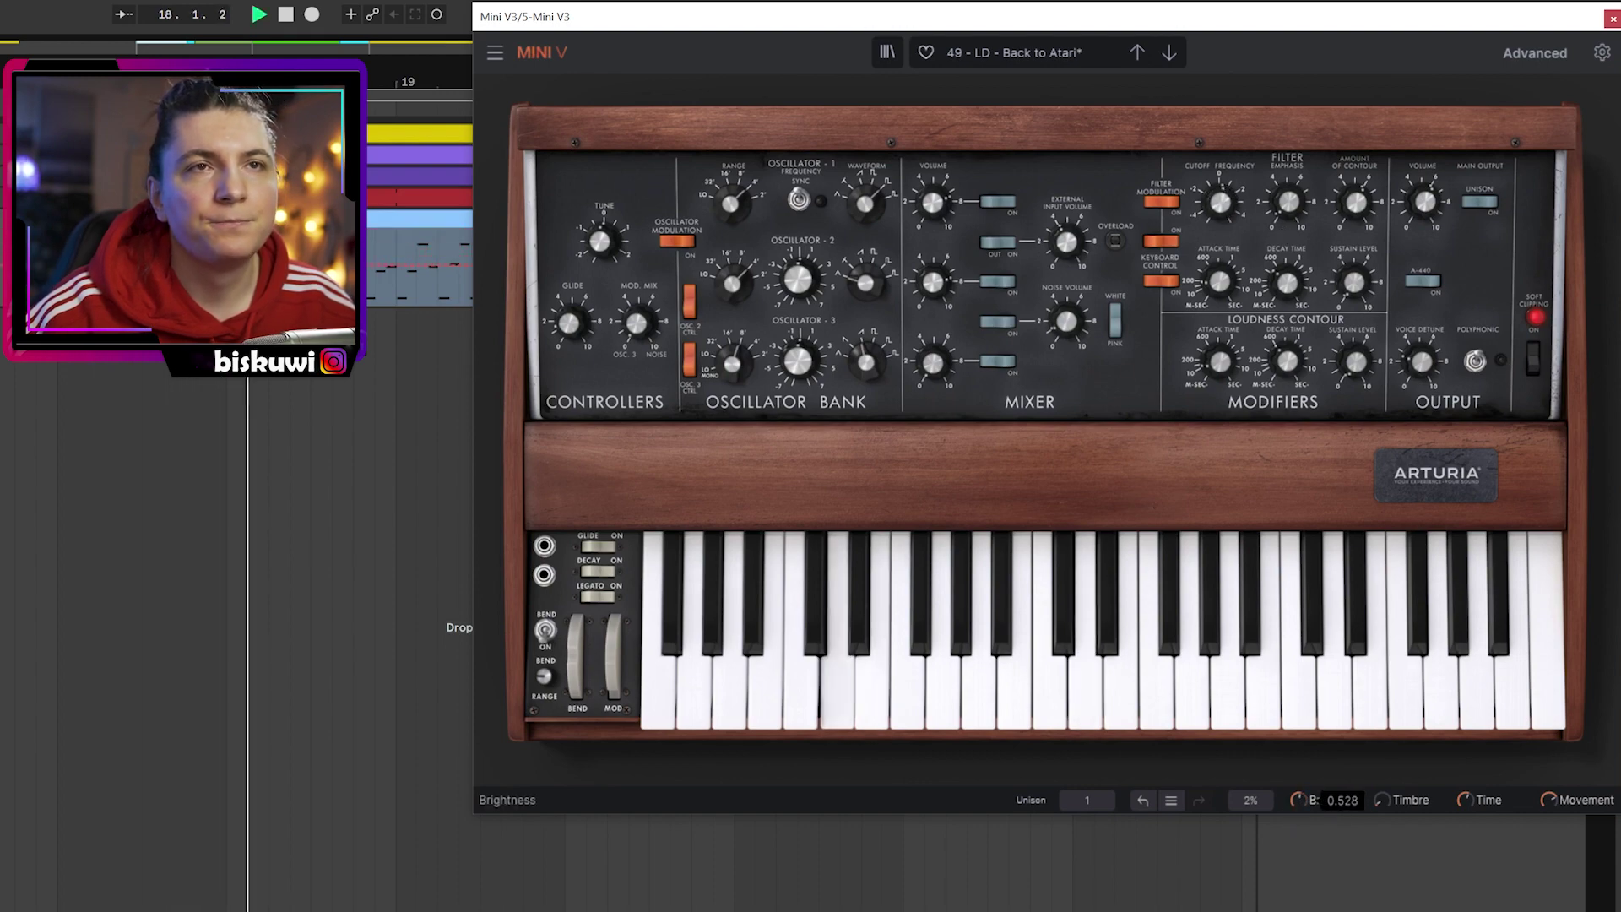
key(space)
click(1612, 19)
- Unsolo the lead track, transpose all its notes up four semitones and set its volume to -8.3 dB during playback
click(1571, 153)
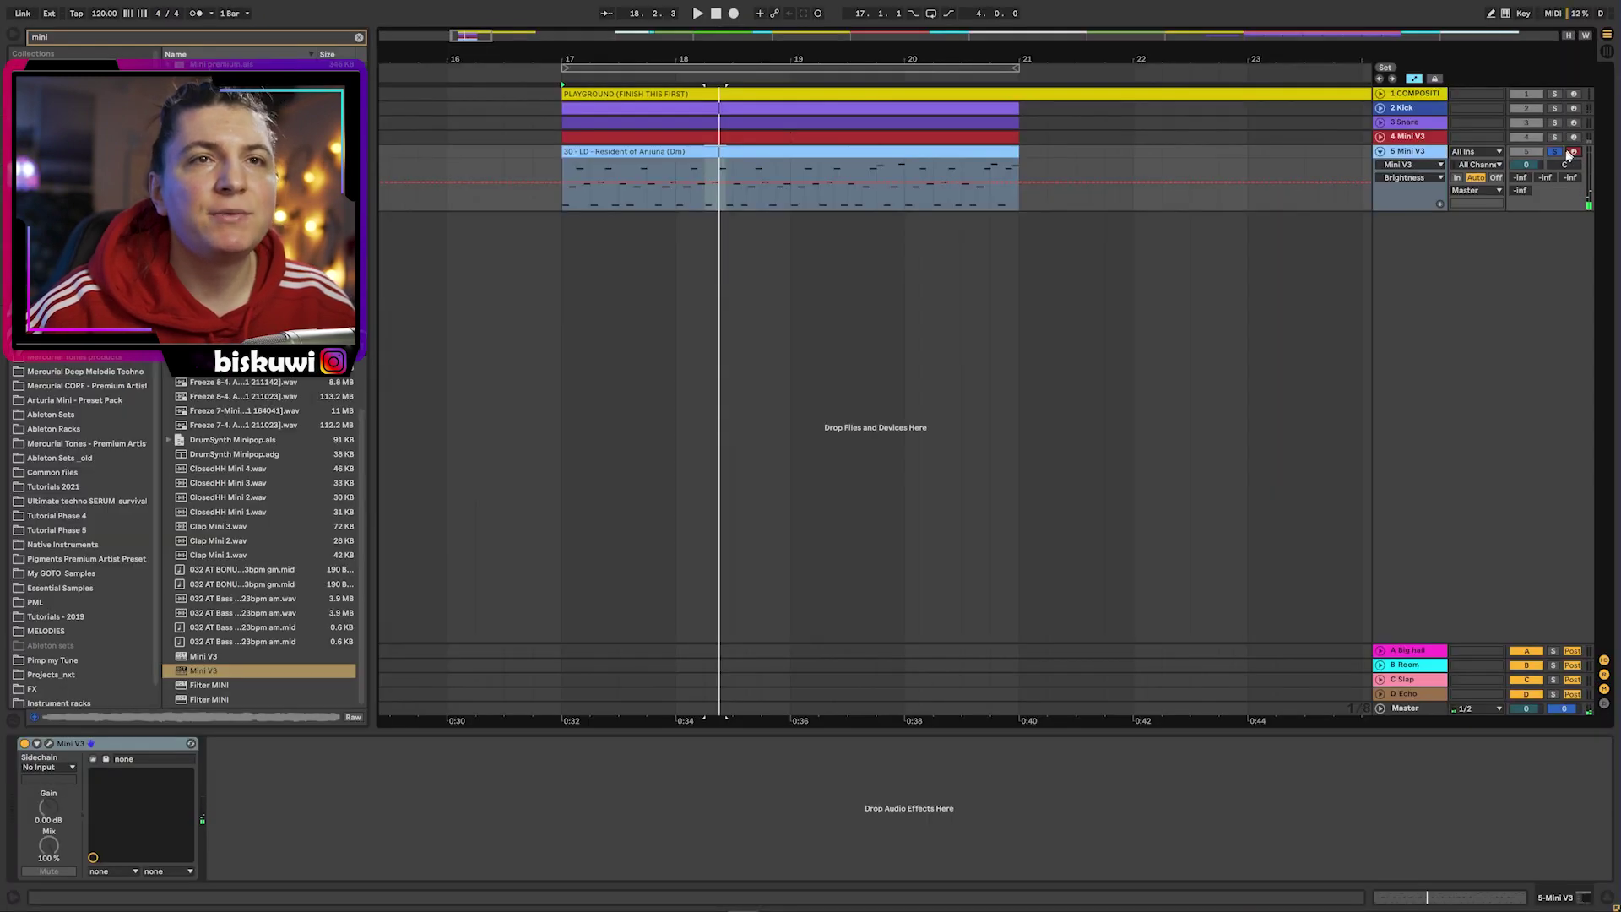
key(space)
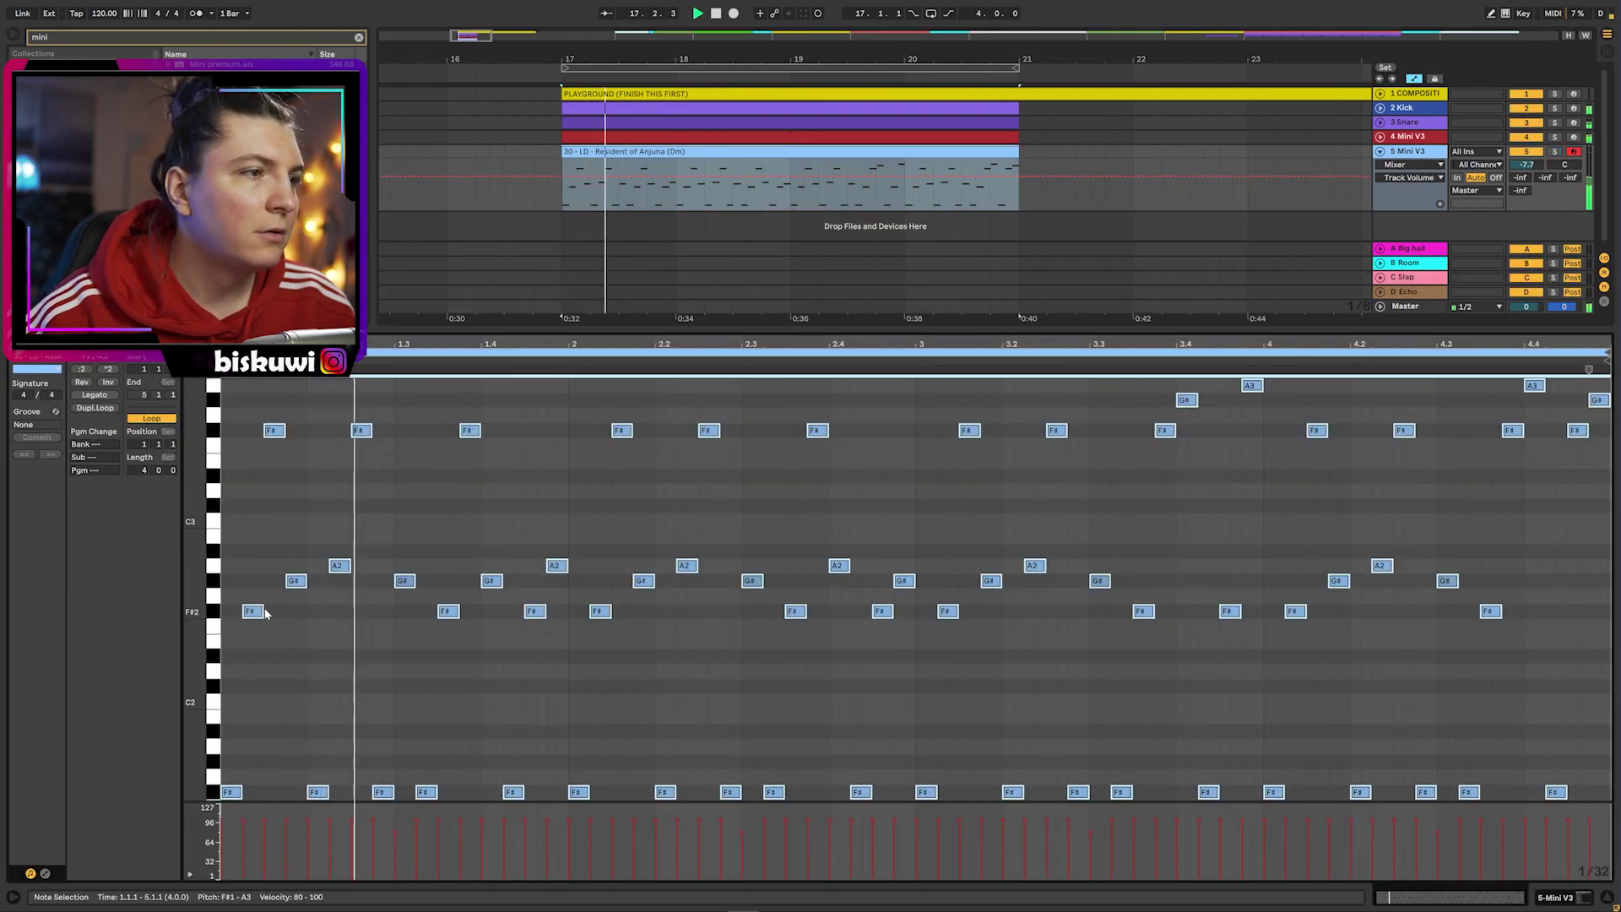
key(shift+Tab)
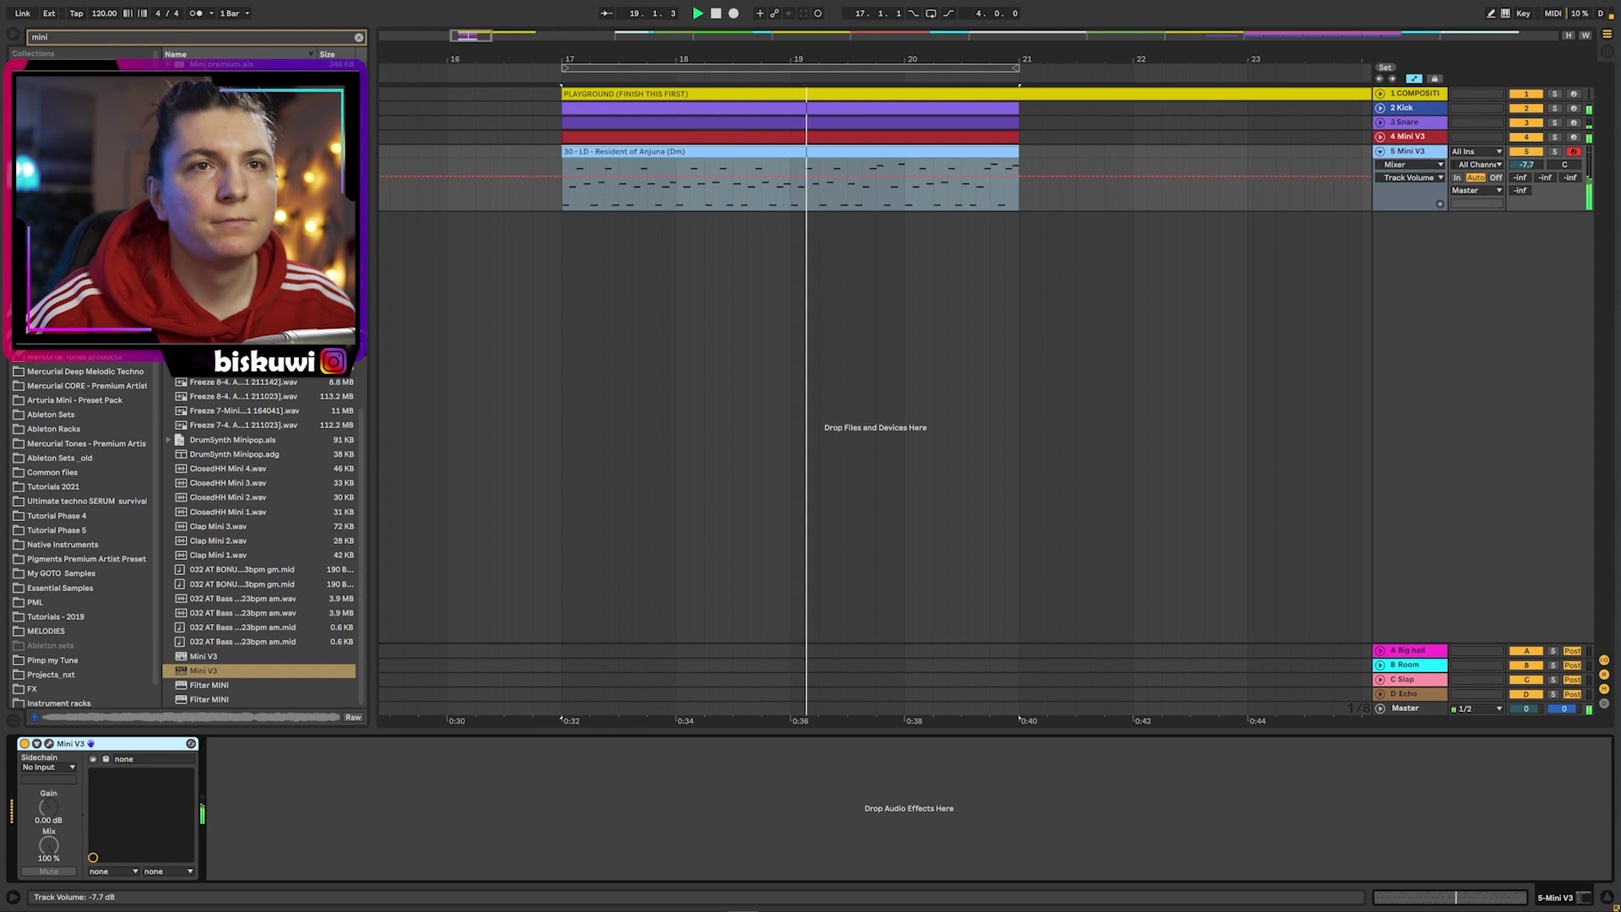
scroll(1531, 166, down, 3)
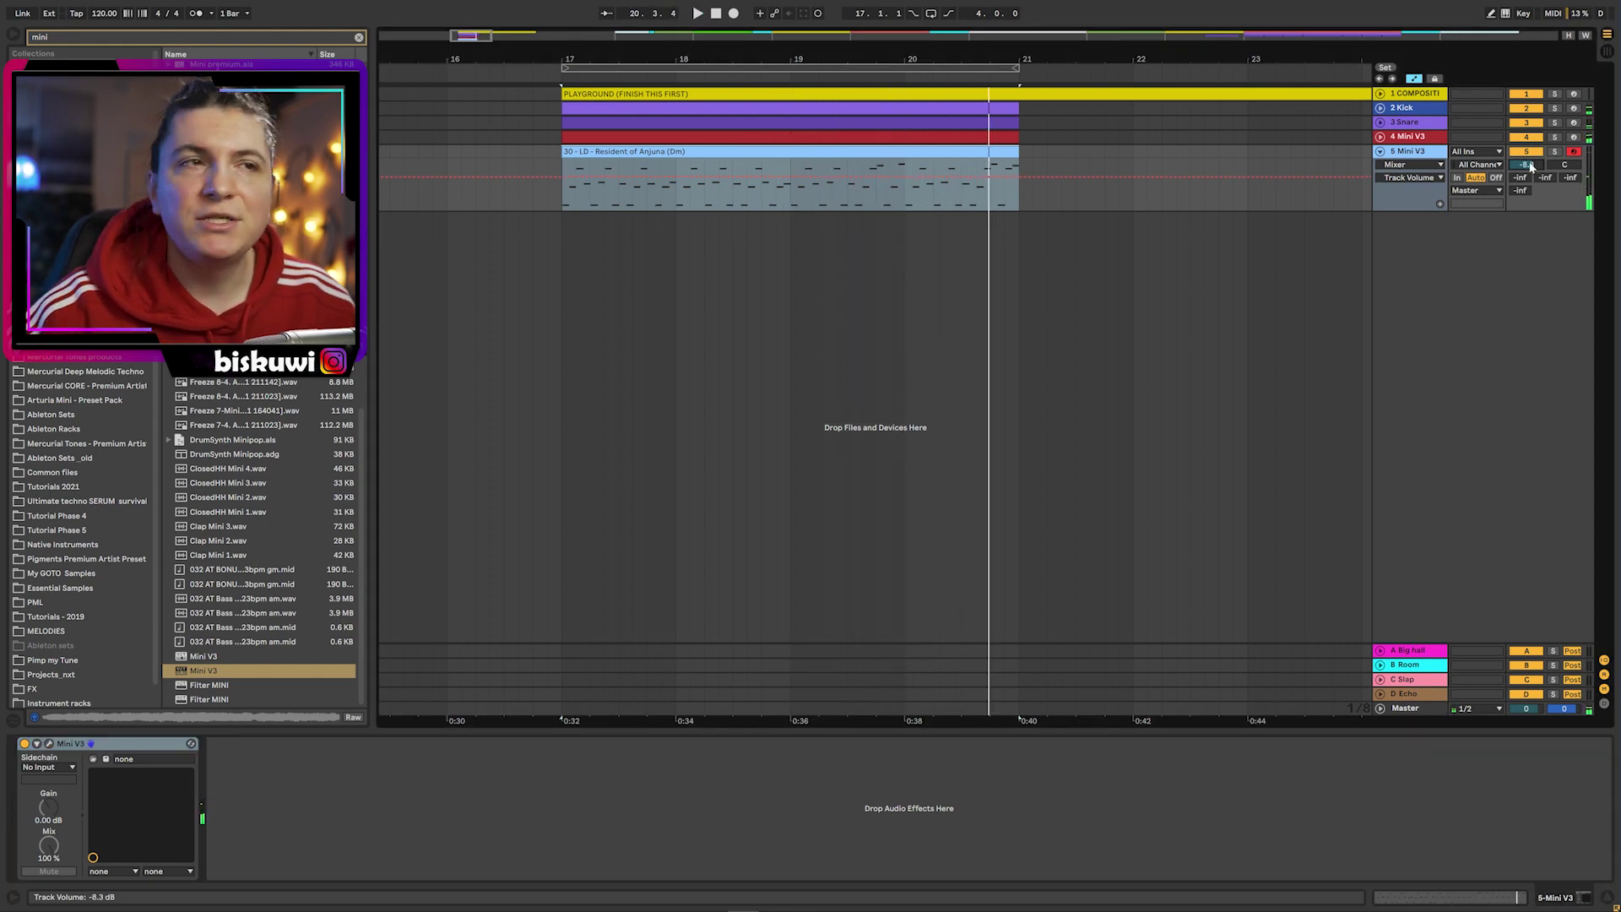
- Open the Resident of Anjuna clip and select groups of its notes to thin out the melody
double_click(894, 152)
drag(318, 406, 428, 762)
drag(528, 436, 714, 793)
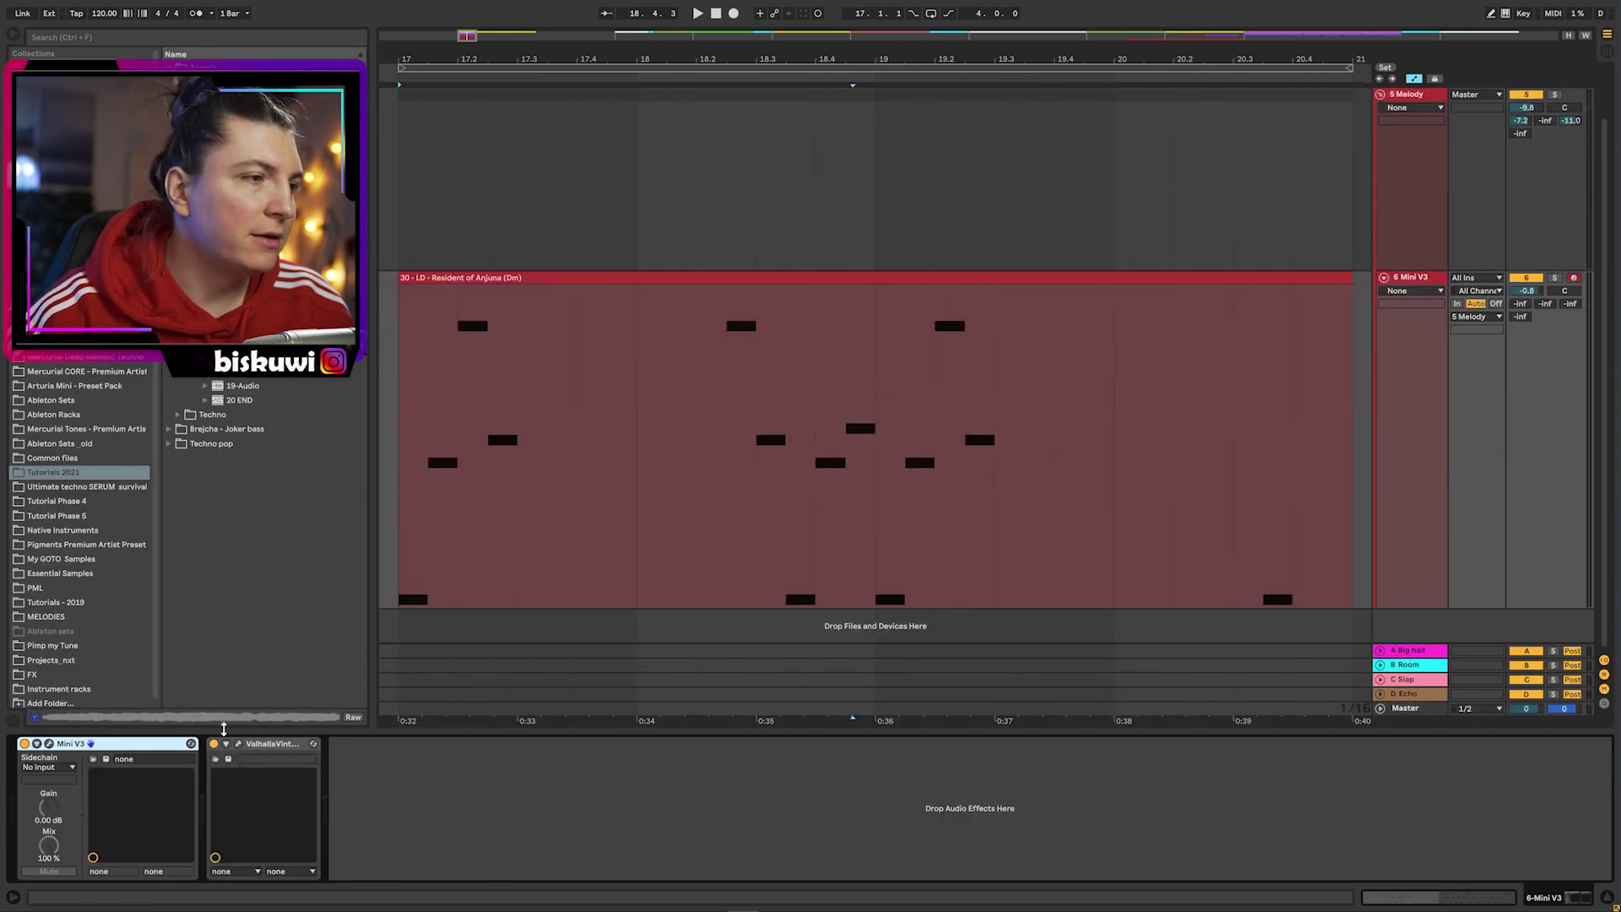
- Solo the Mini V3 track in the Melody group, audition the phrase and open the instrument's plug-in window
click(1555, 277)
key(space)
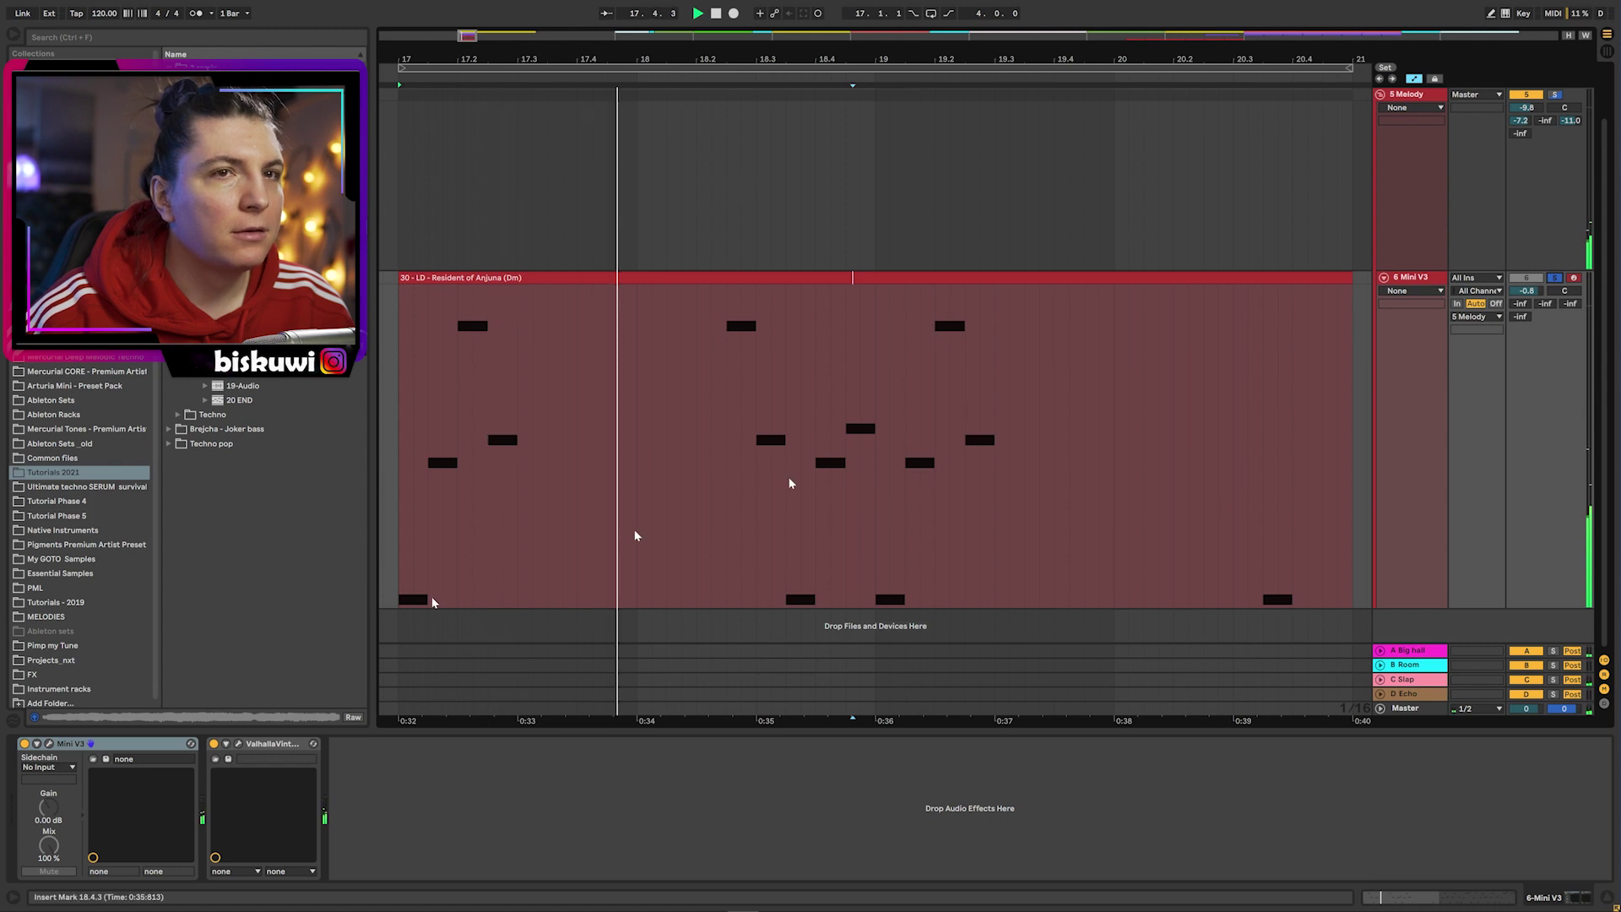
click(1411, 291)
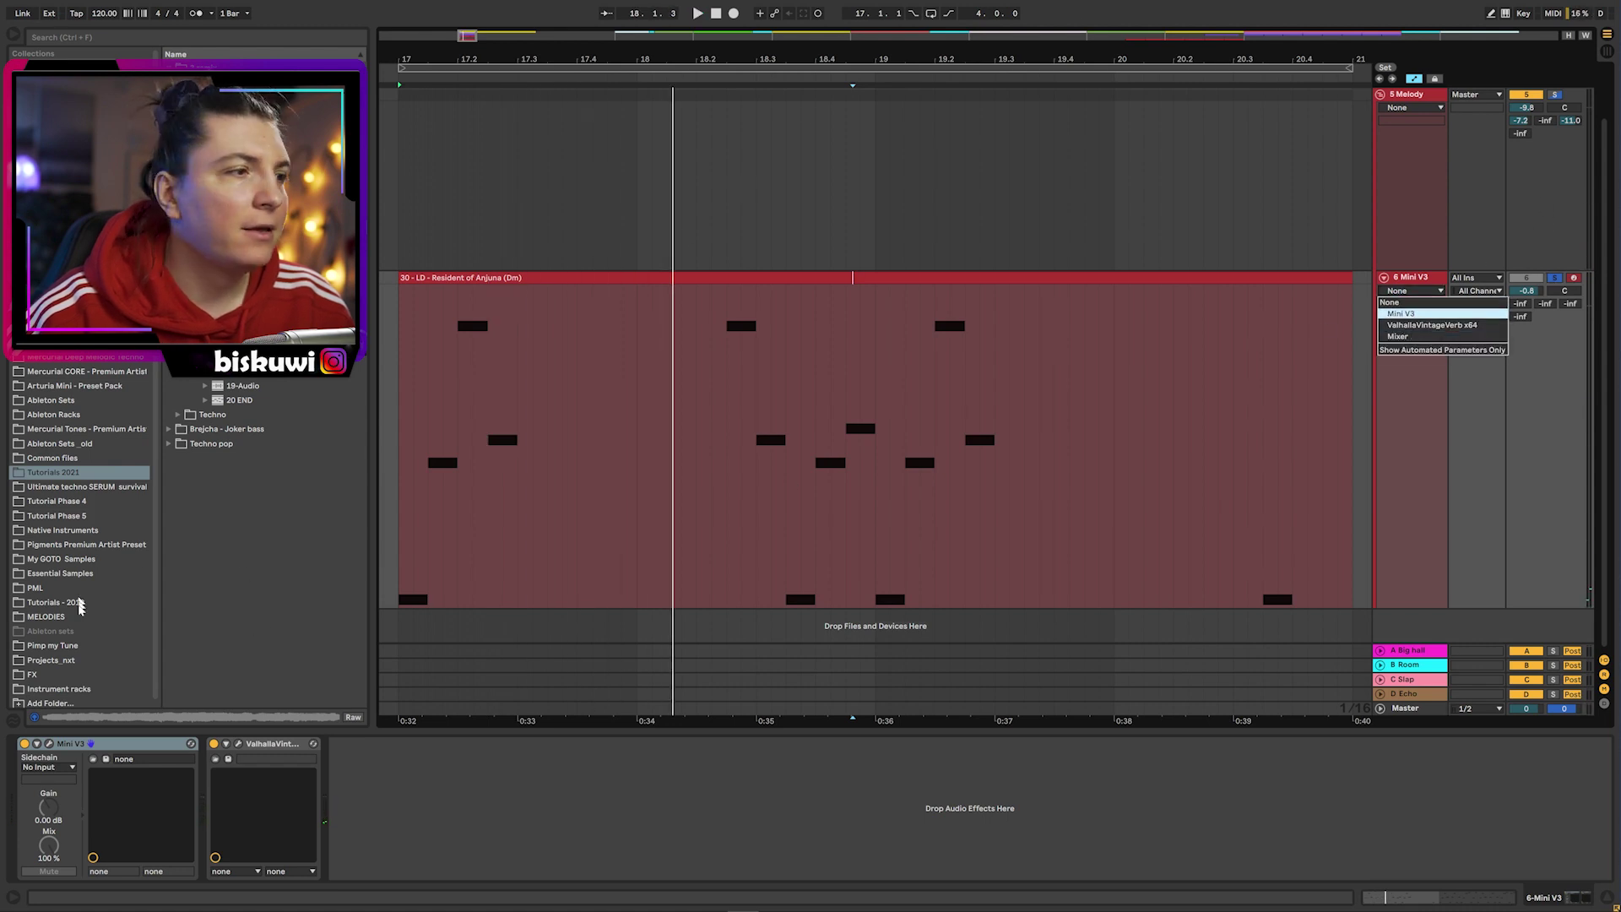
click(48, 744)
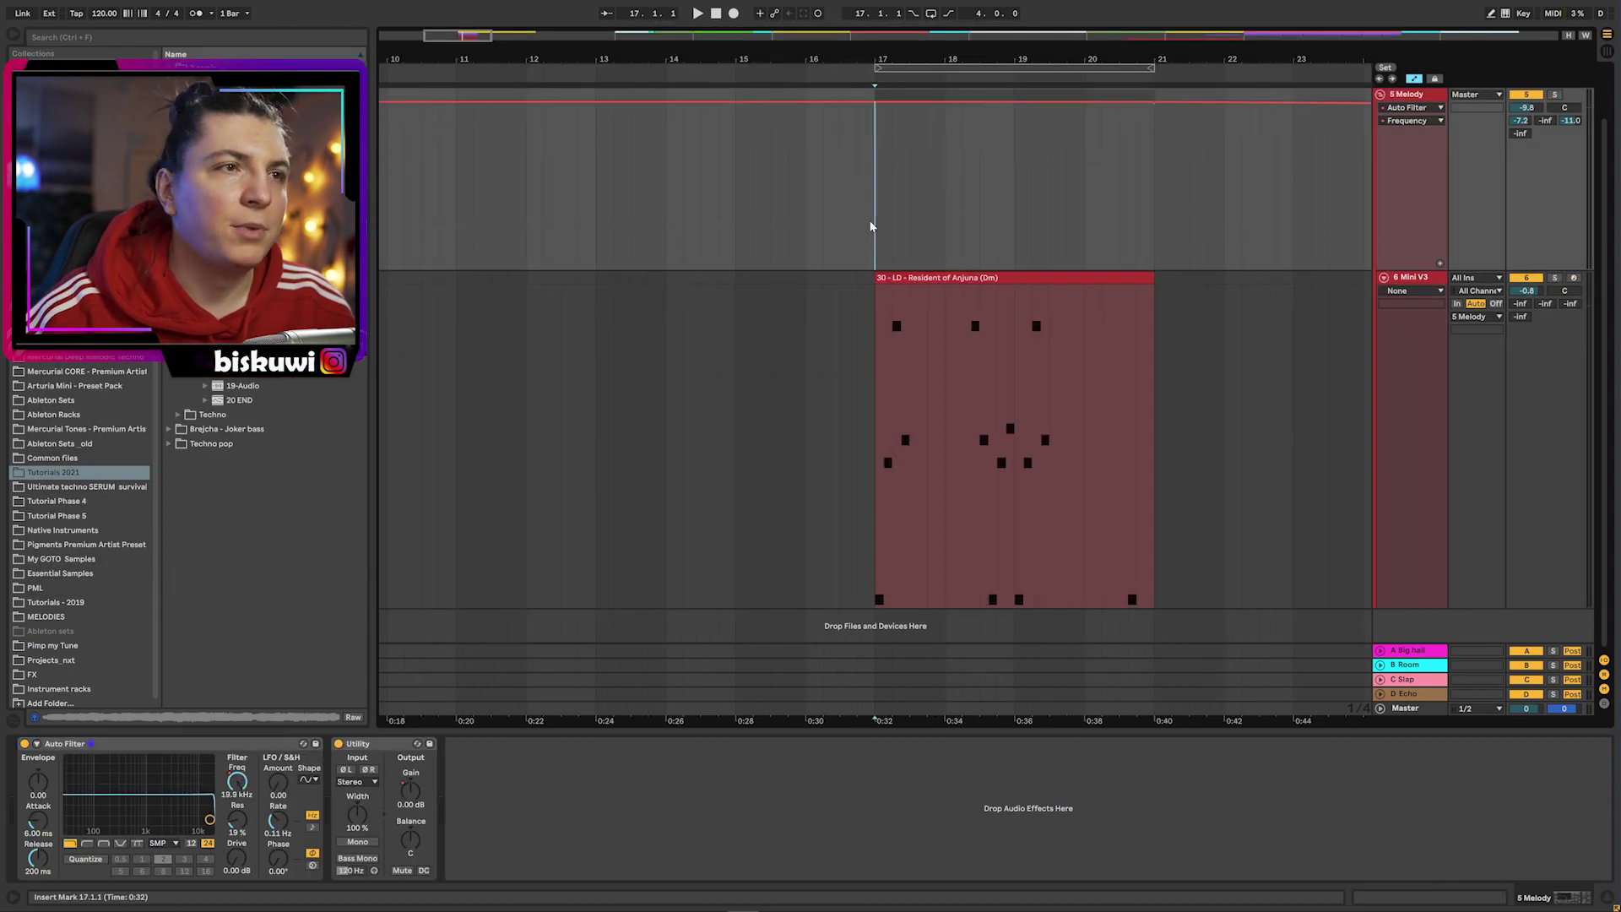
- Set the Melody group's volume to -7.9 dB while auditioning it in the mix, and fold the group
key(space)
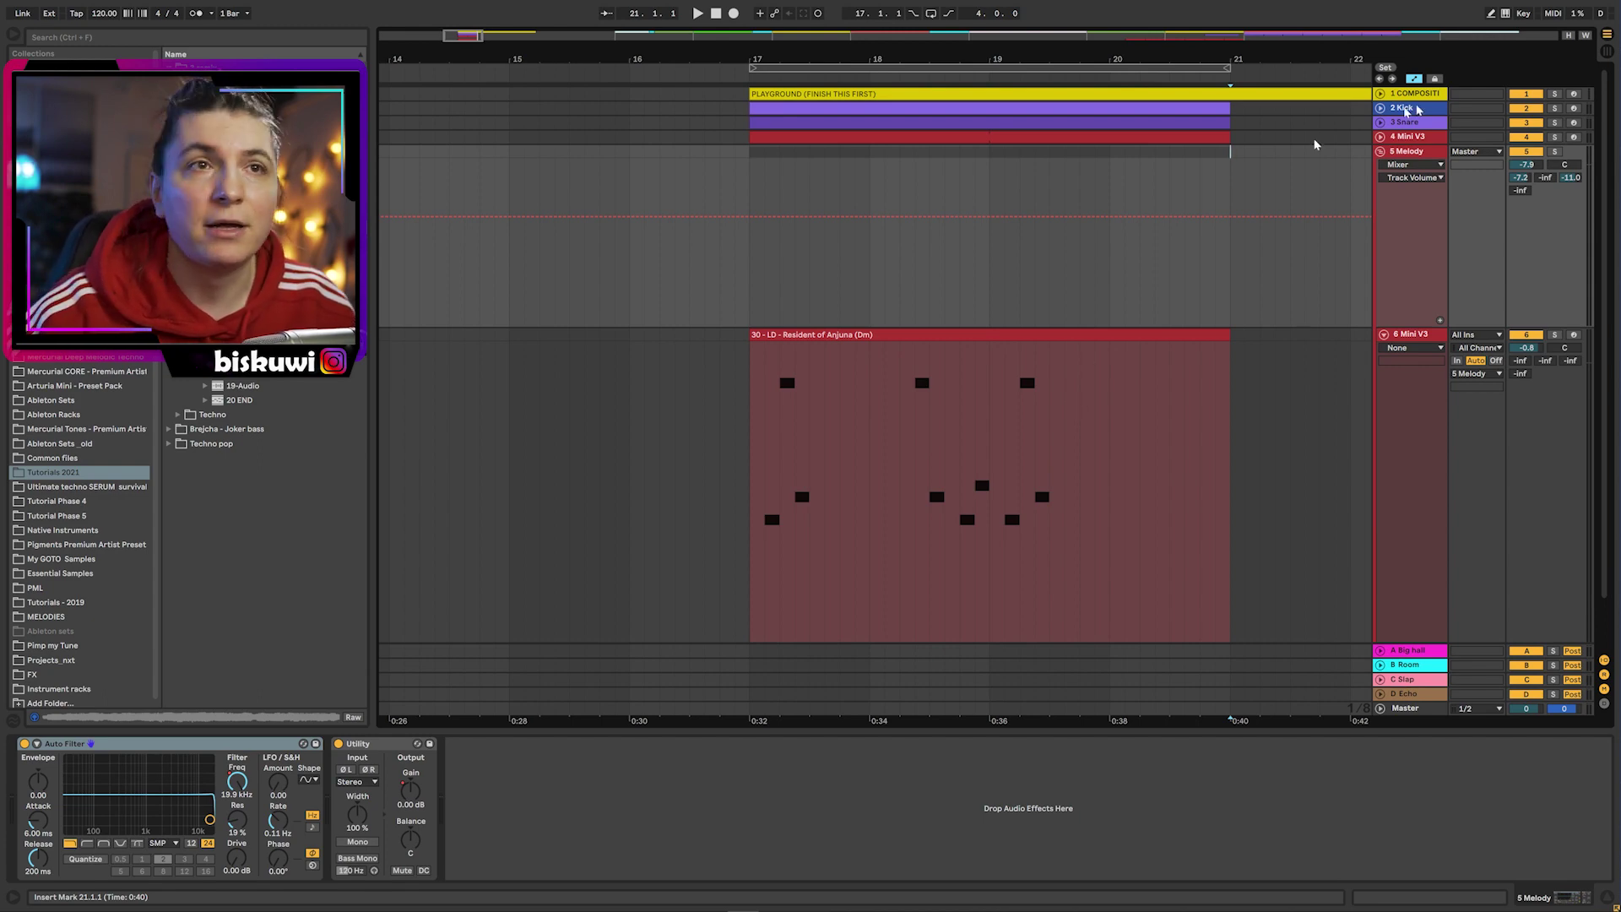
click(1382, 153)
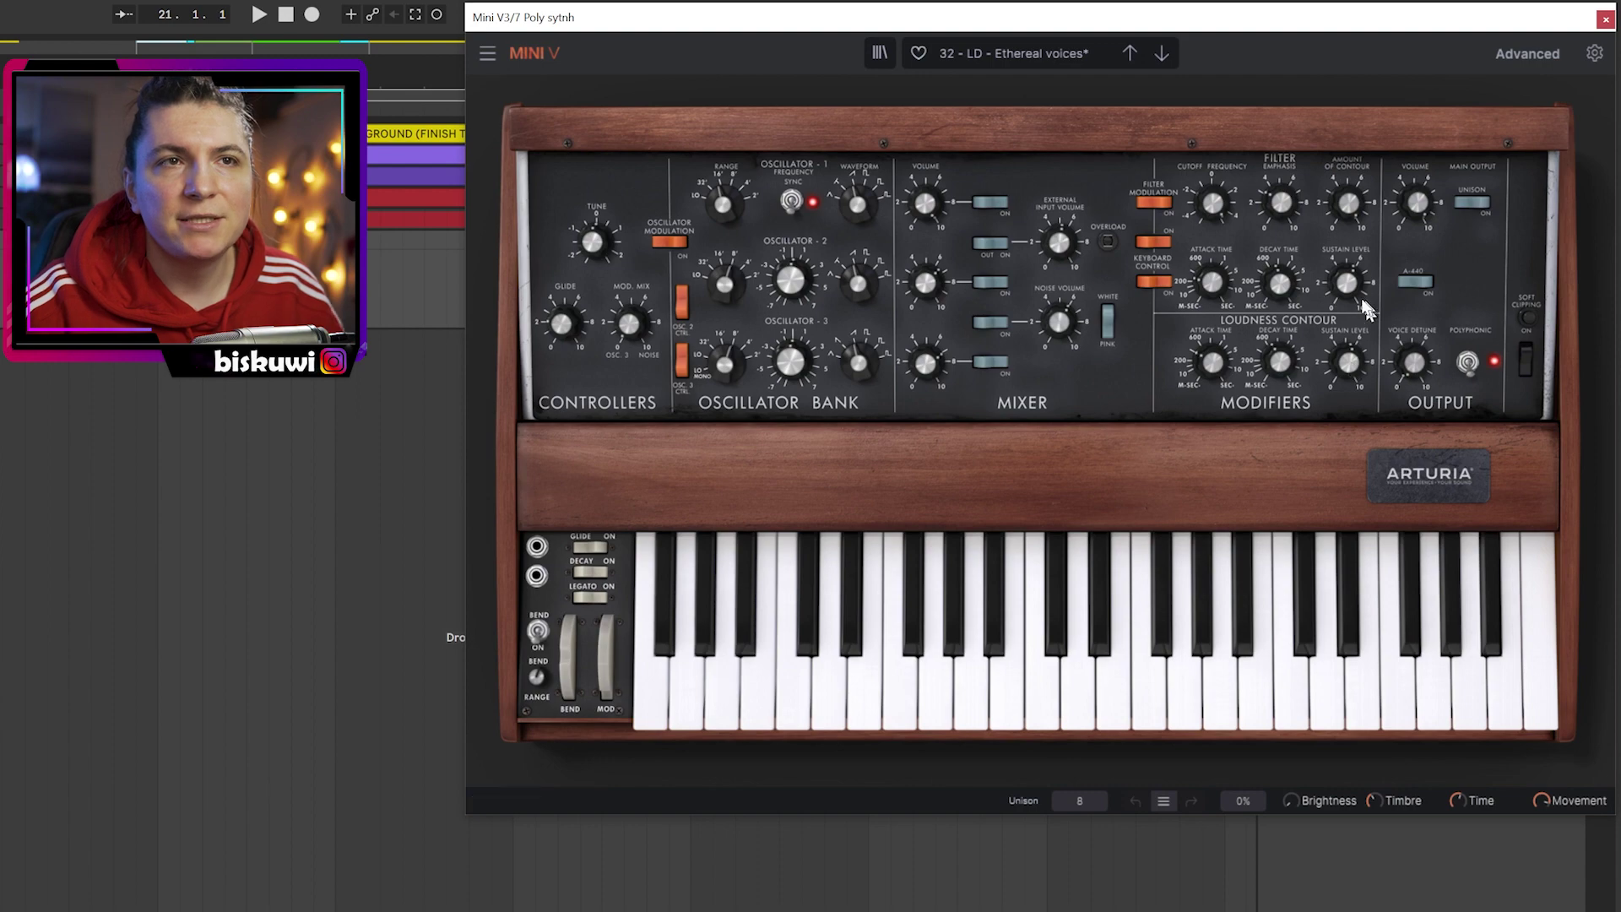
- Check the Poly synth's Mini V3 window and close it, and highlight the melody's opening phrase from 17.1.1 to 17.3.2
click(1528, 53)
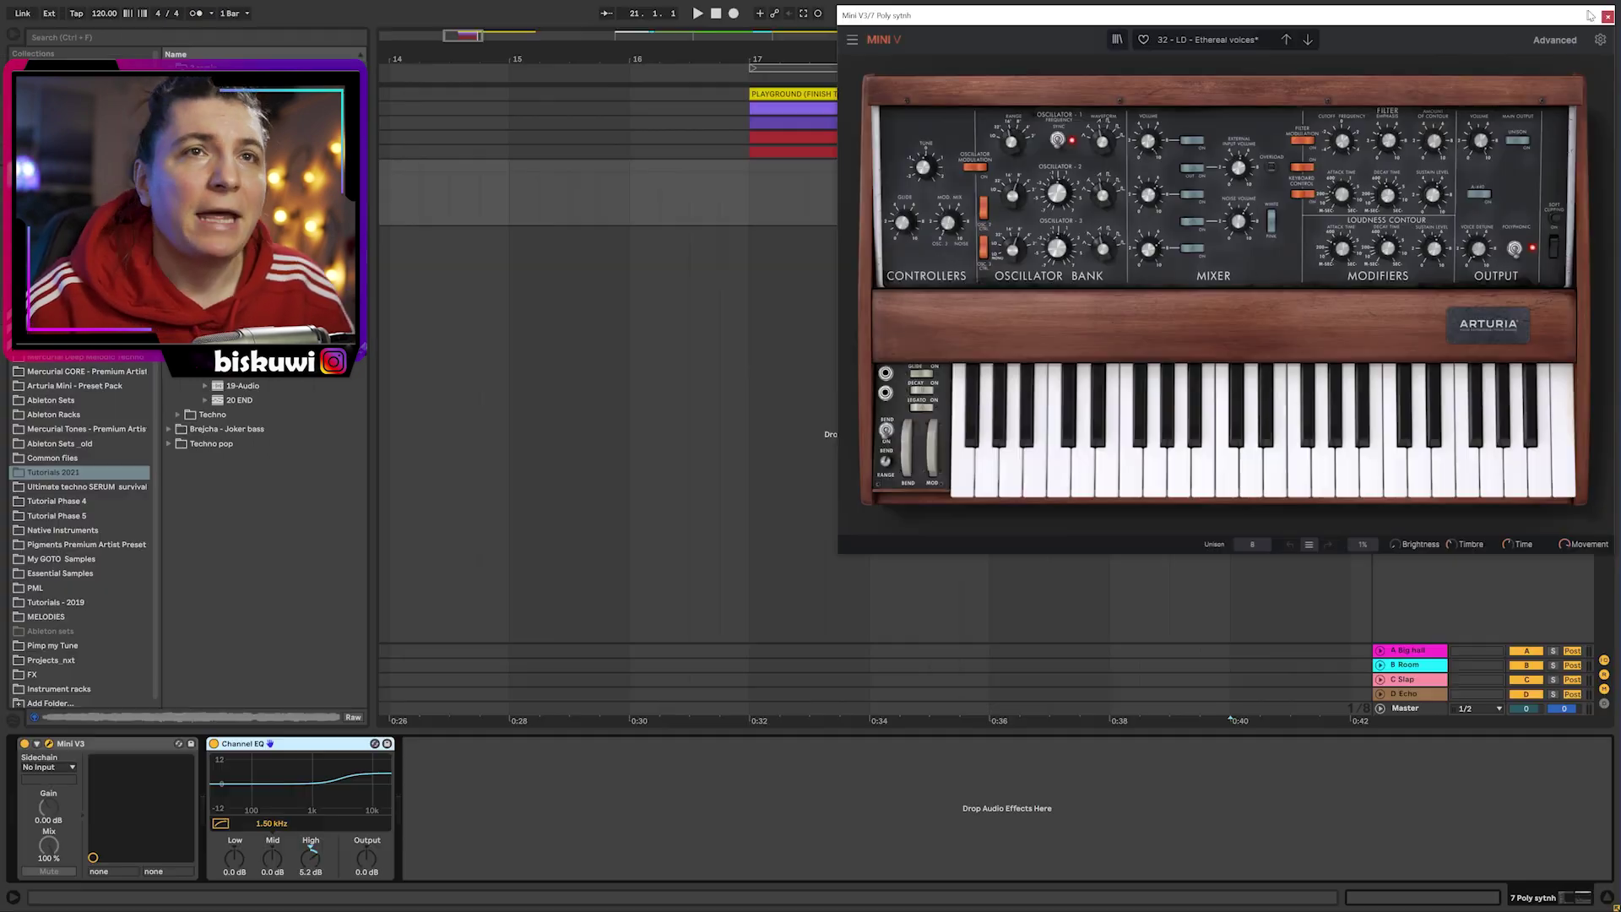
click(1607, 17)
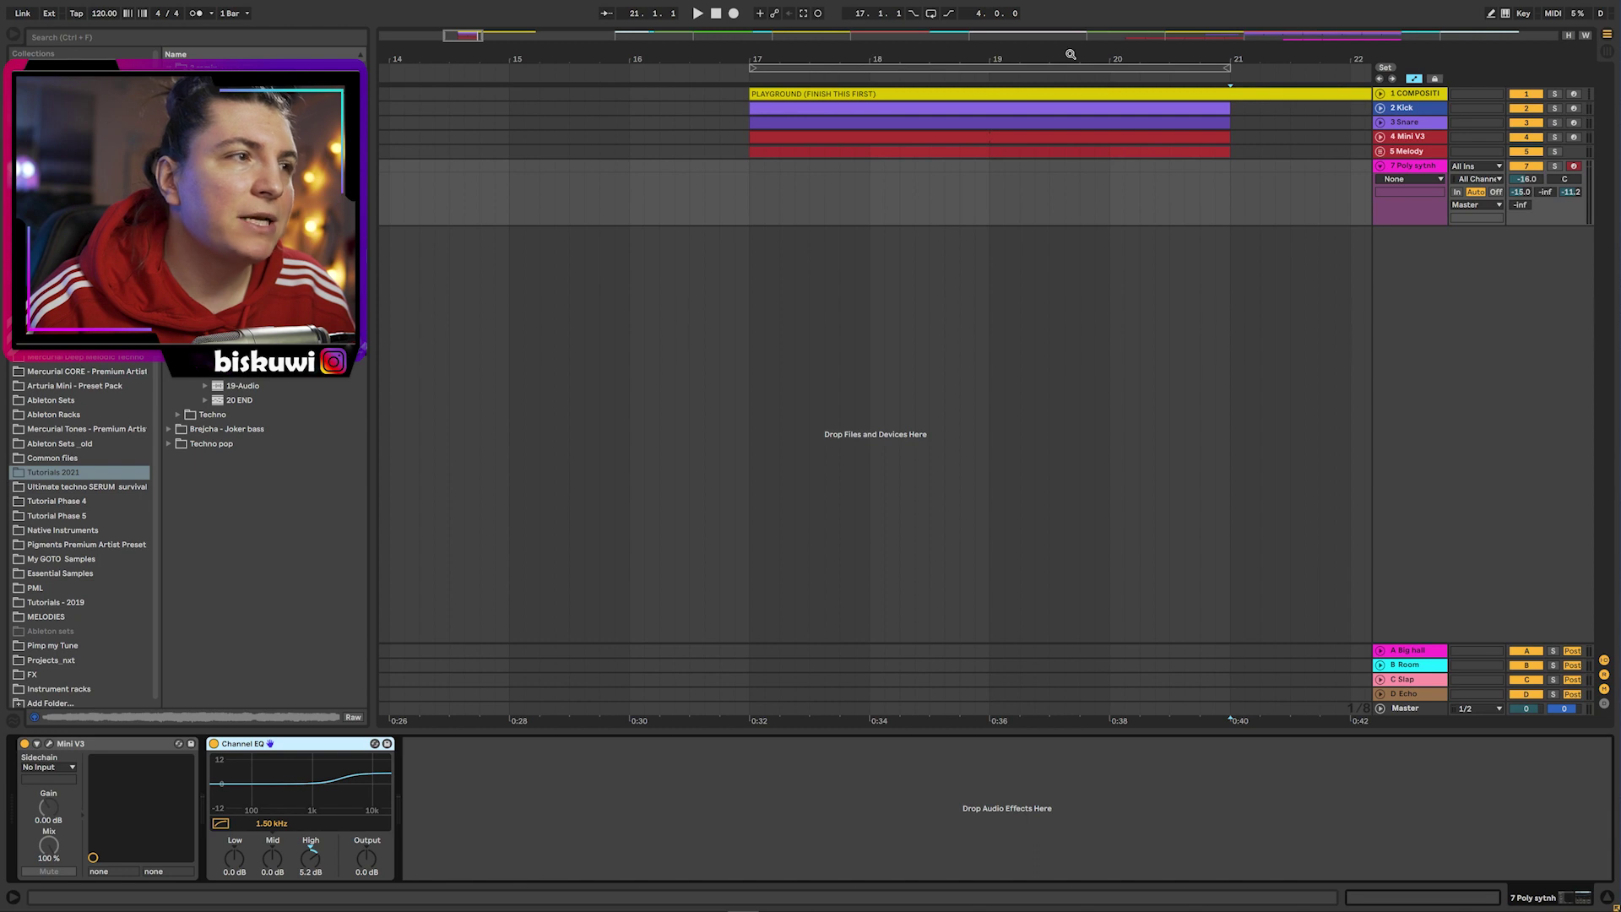
drag(1070, 54, 1068, 17)
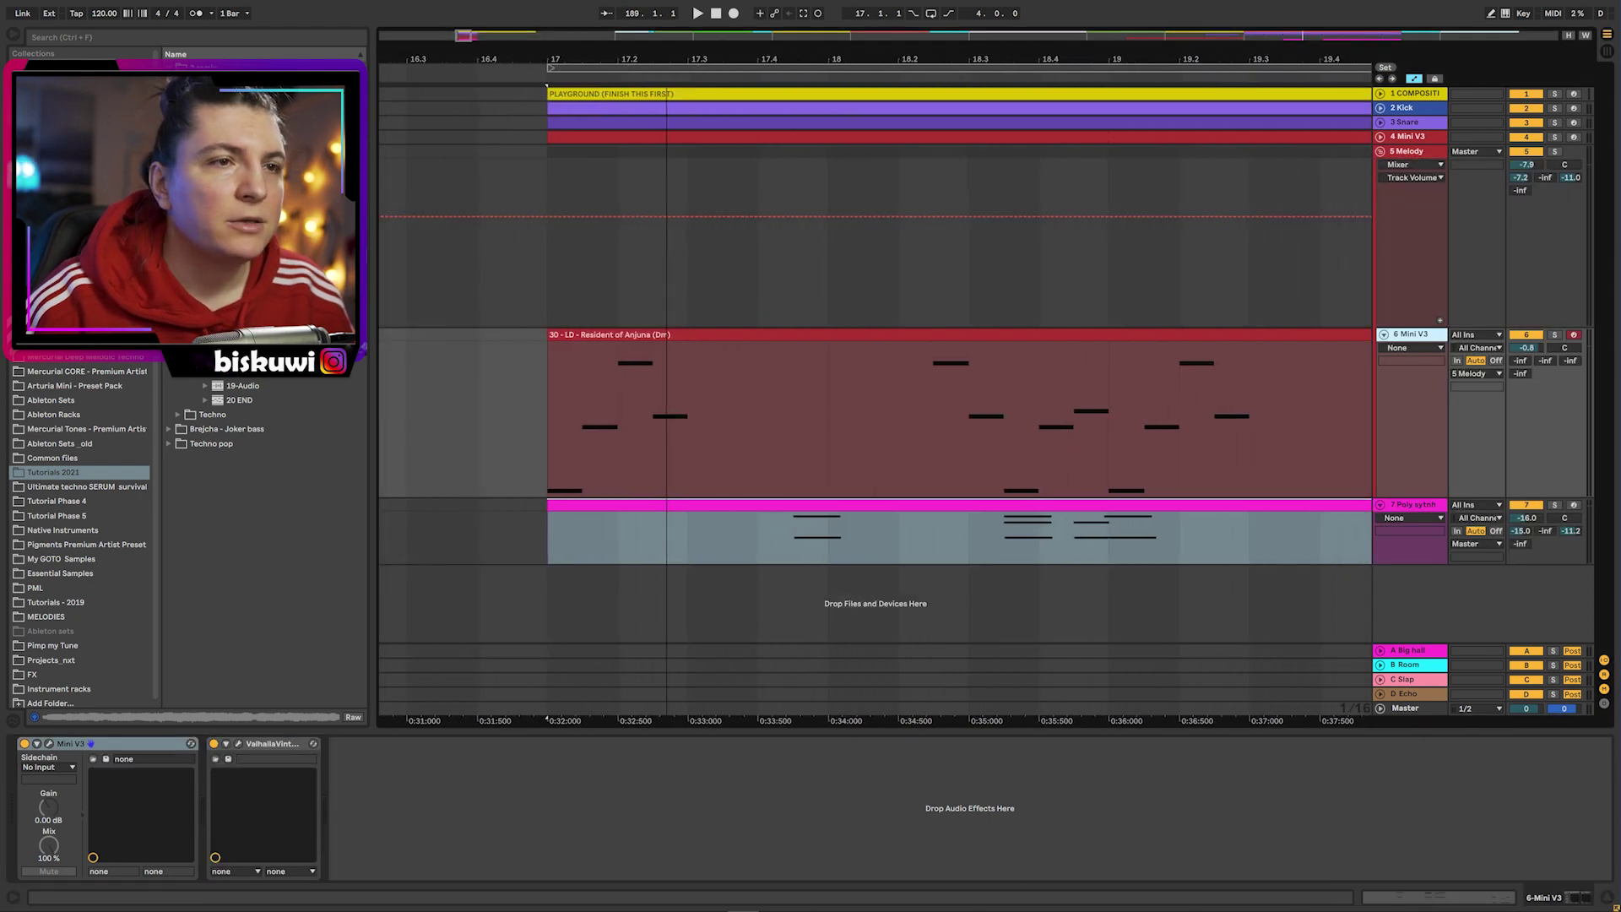
drag(541, 406, 699, 363)
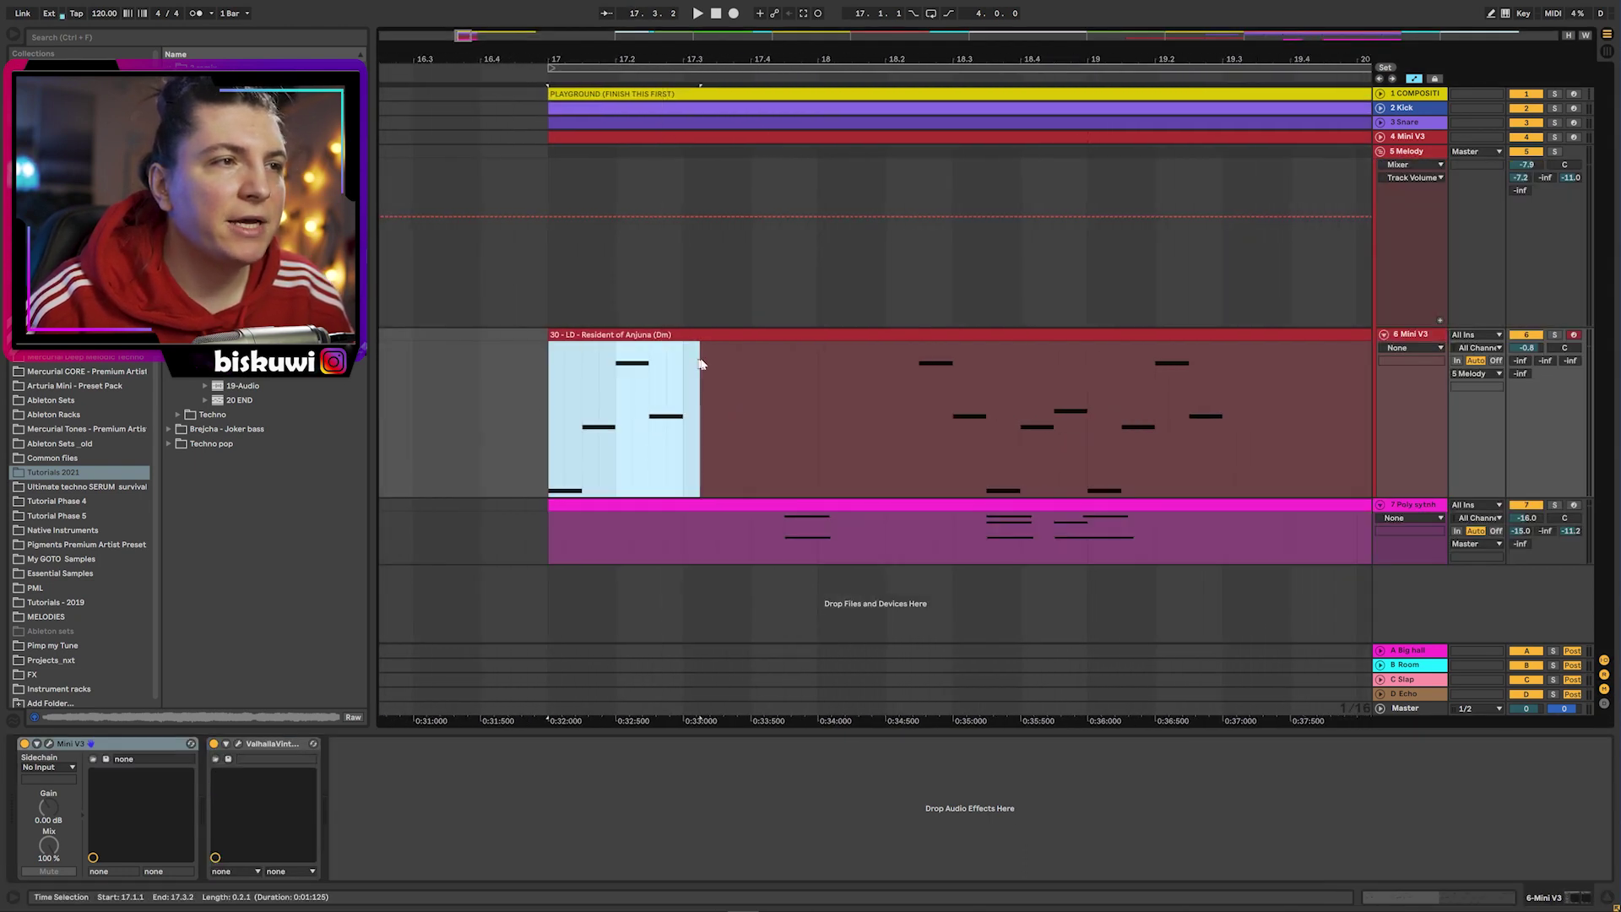
- Open the Poly synth clip, delete its deactivated C#4, B3, G#4 and F#4 notes, and return to the device view
double_click(811, 543)
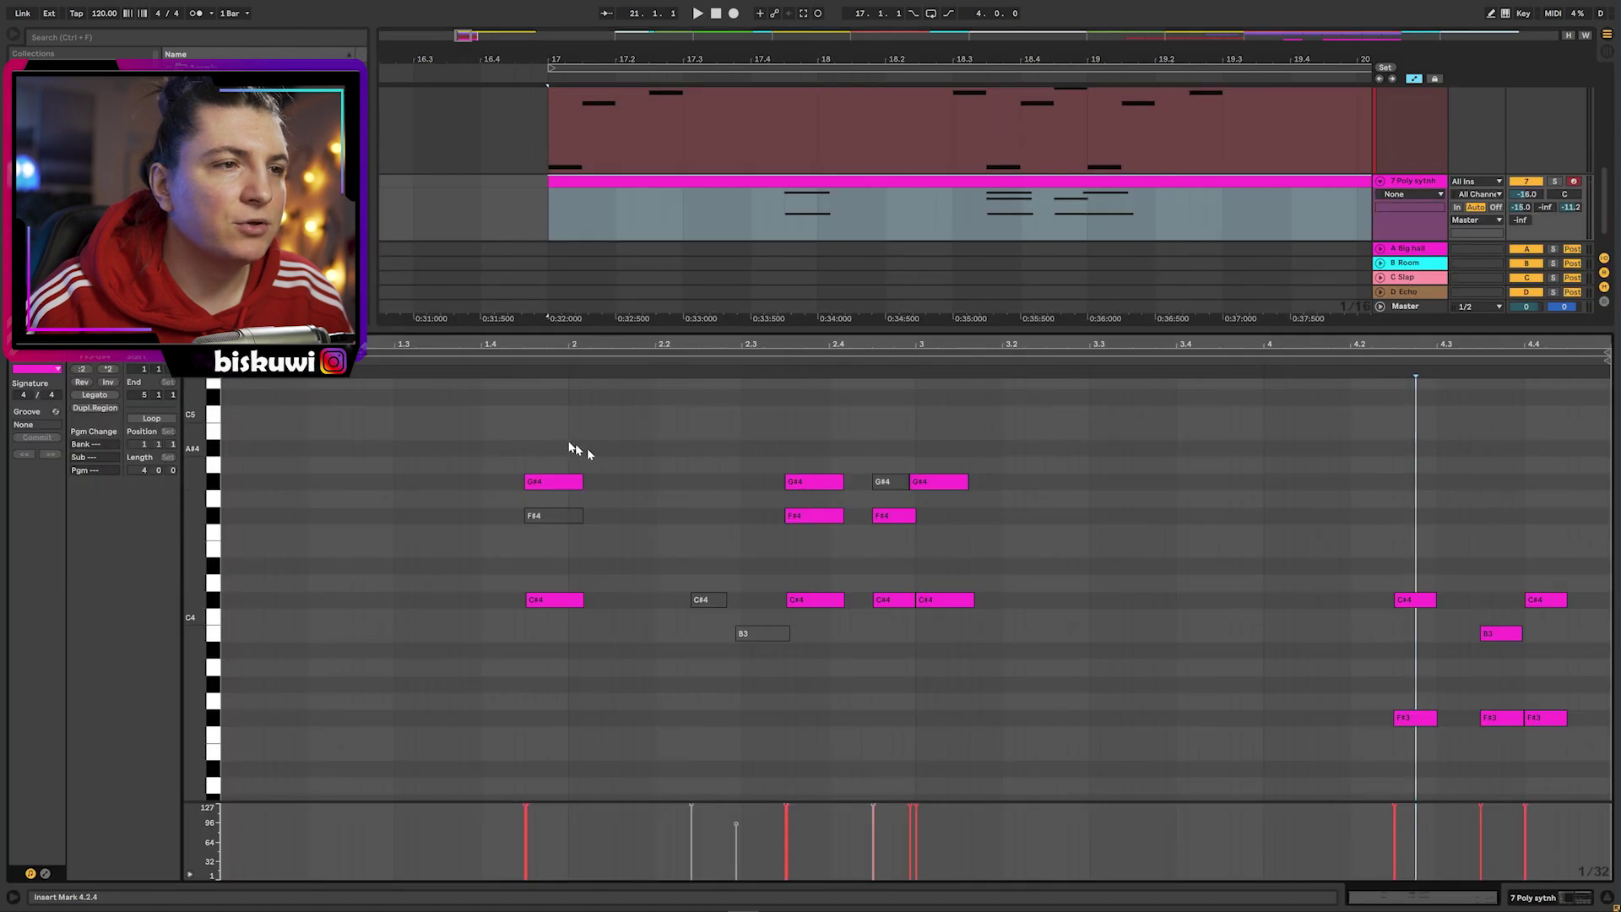
drag(682, 542, 777, 692)
key(Delete)
drag(635, 524, 524, 535)
click(524, 535)
click(880, 481)
key(Delete)
click(559, 520)
key(Delete)
key(shift+Tab)
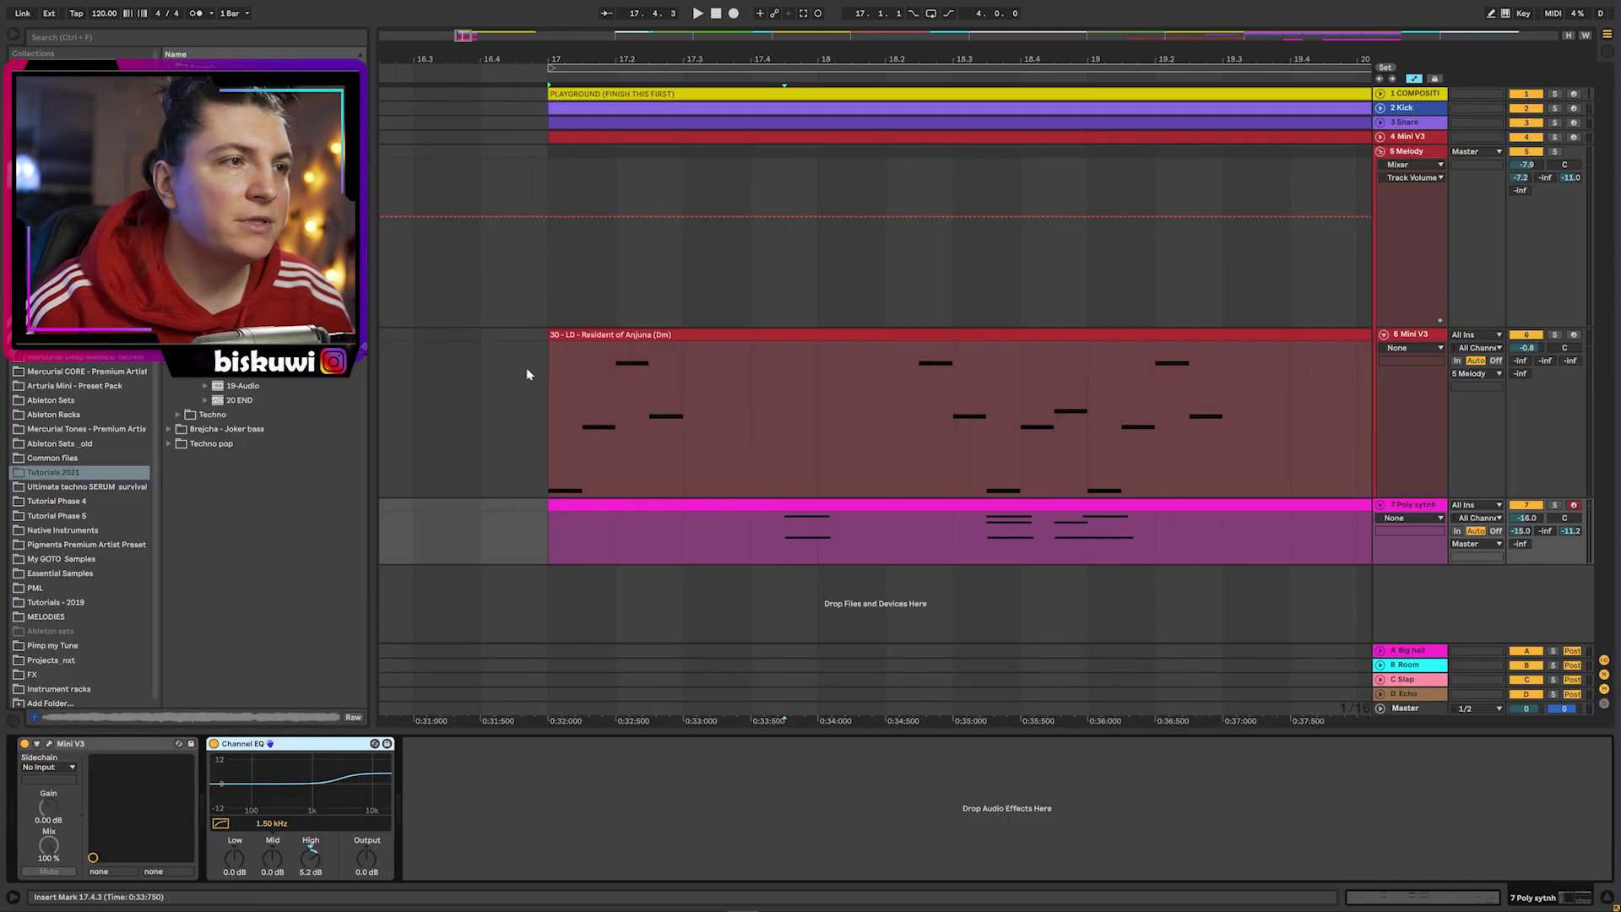
- Solo the Melody group, audition its phrase with the Poly synth from 17.1.1, and fold both tracks
drag(1068, 60, 904, 30)
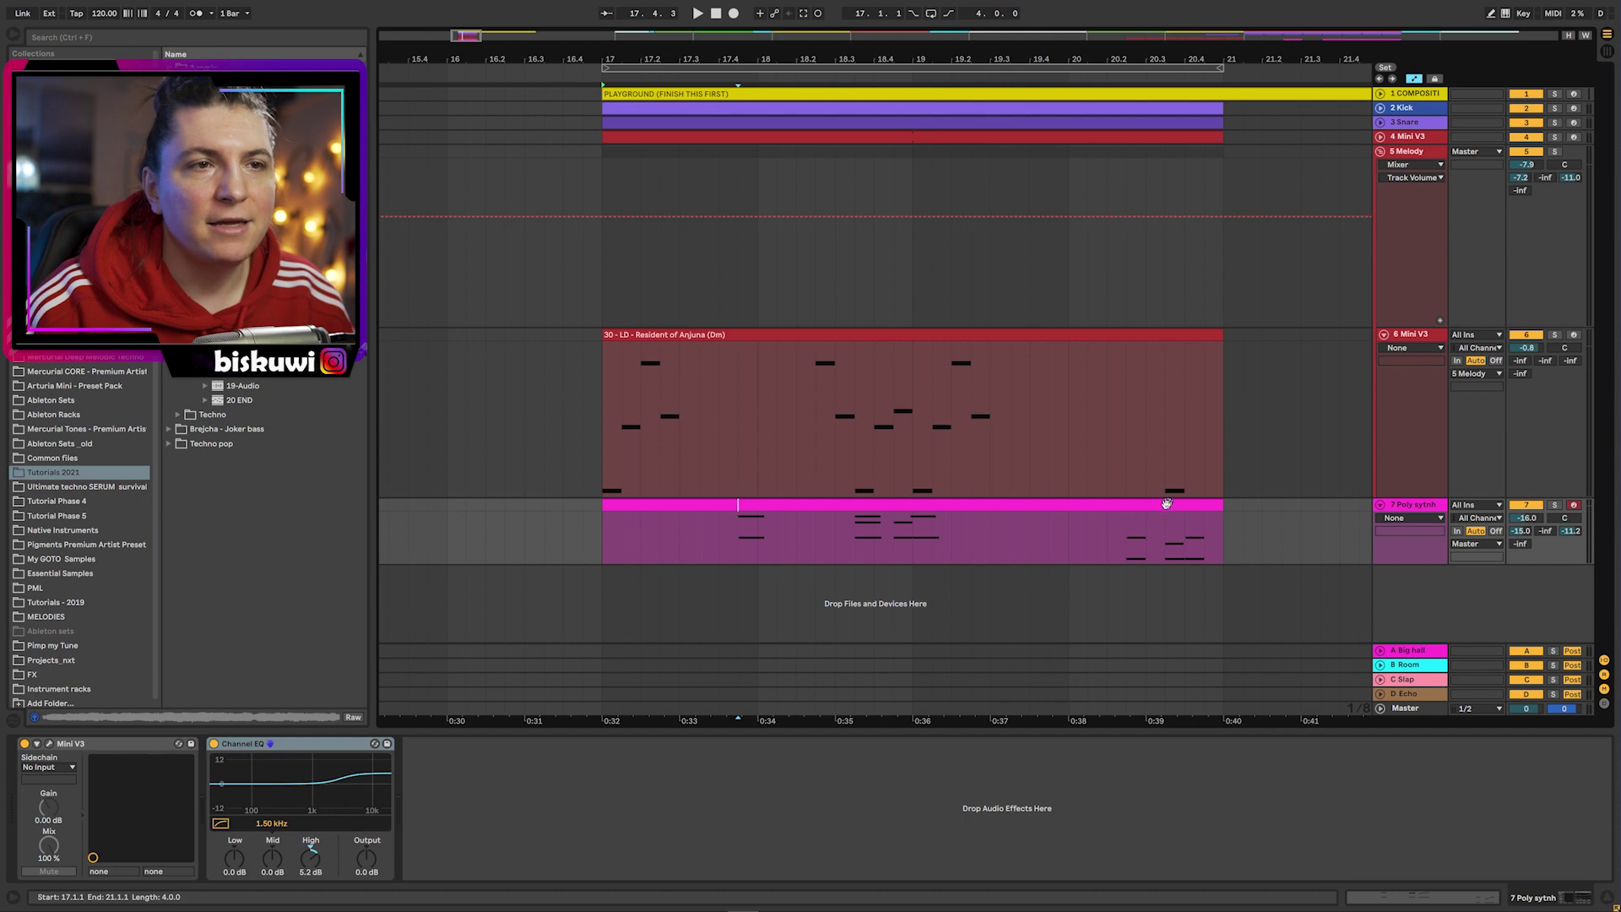
click(1555, 153)
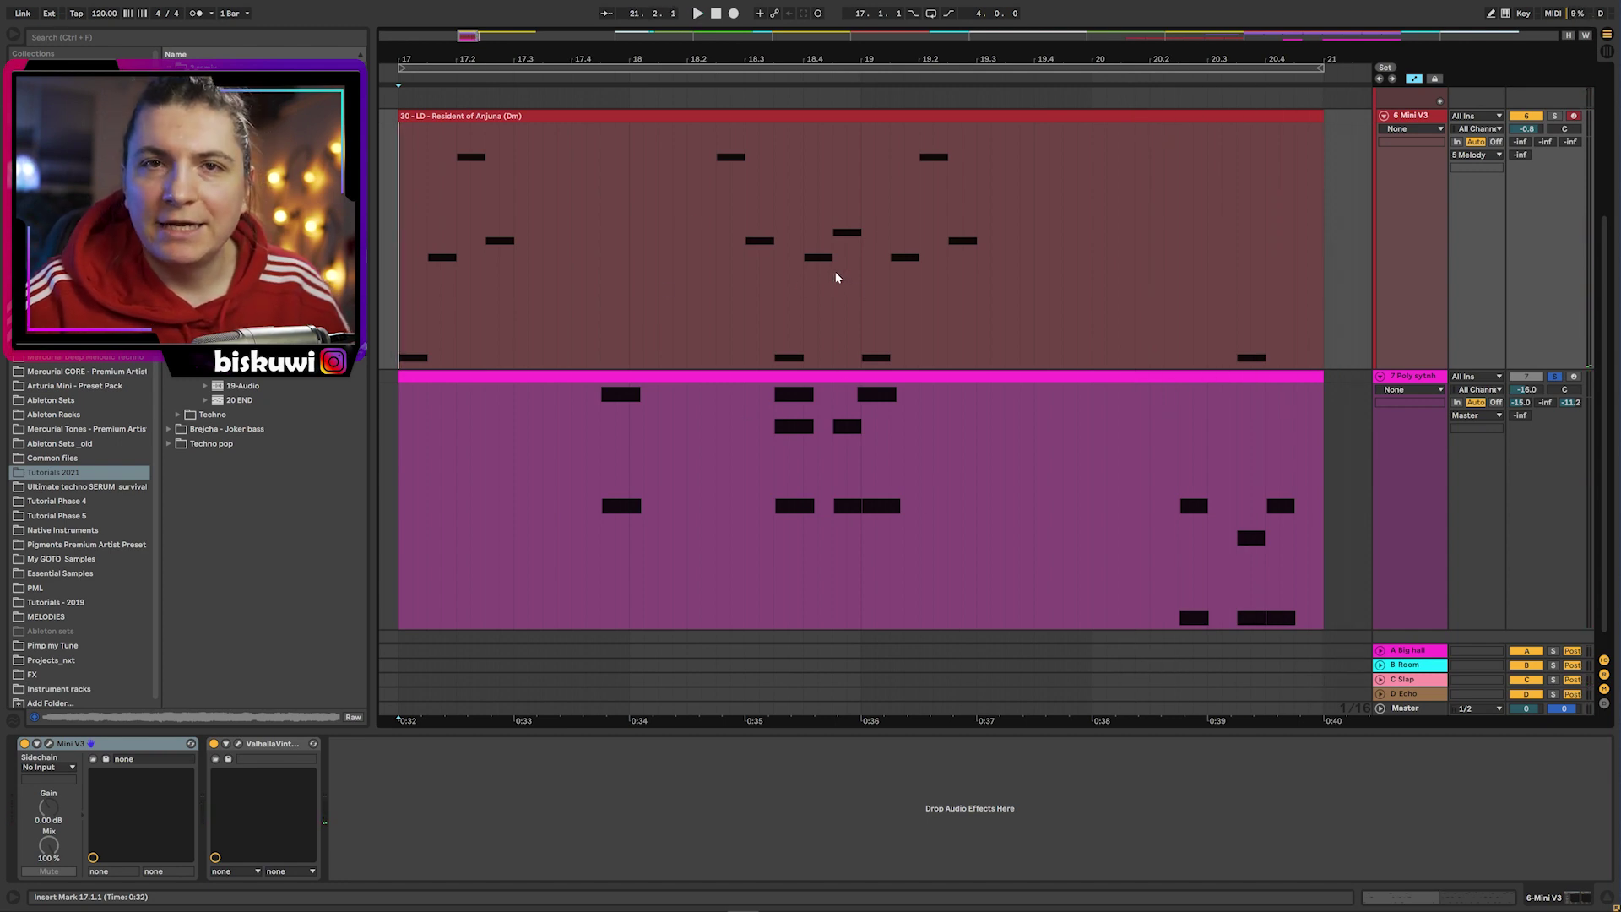
drag(840, 50, 837, 25)
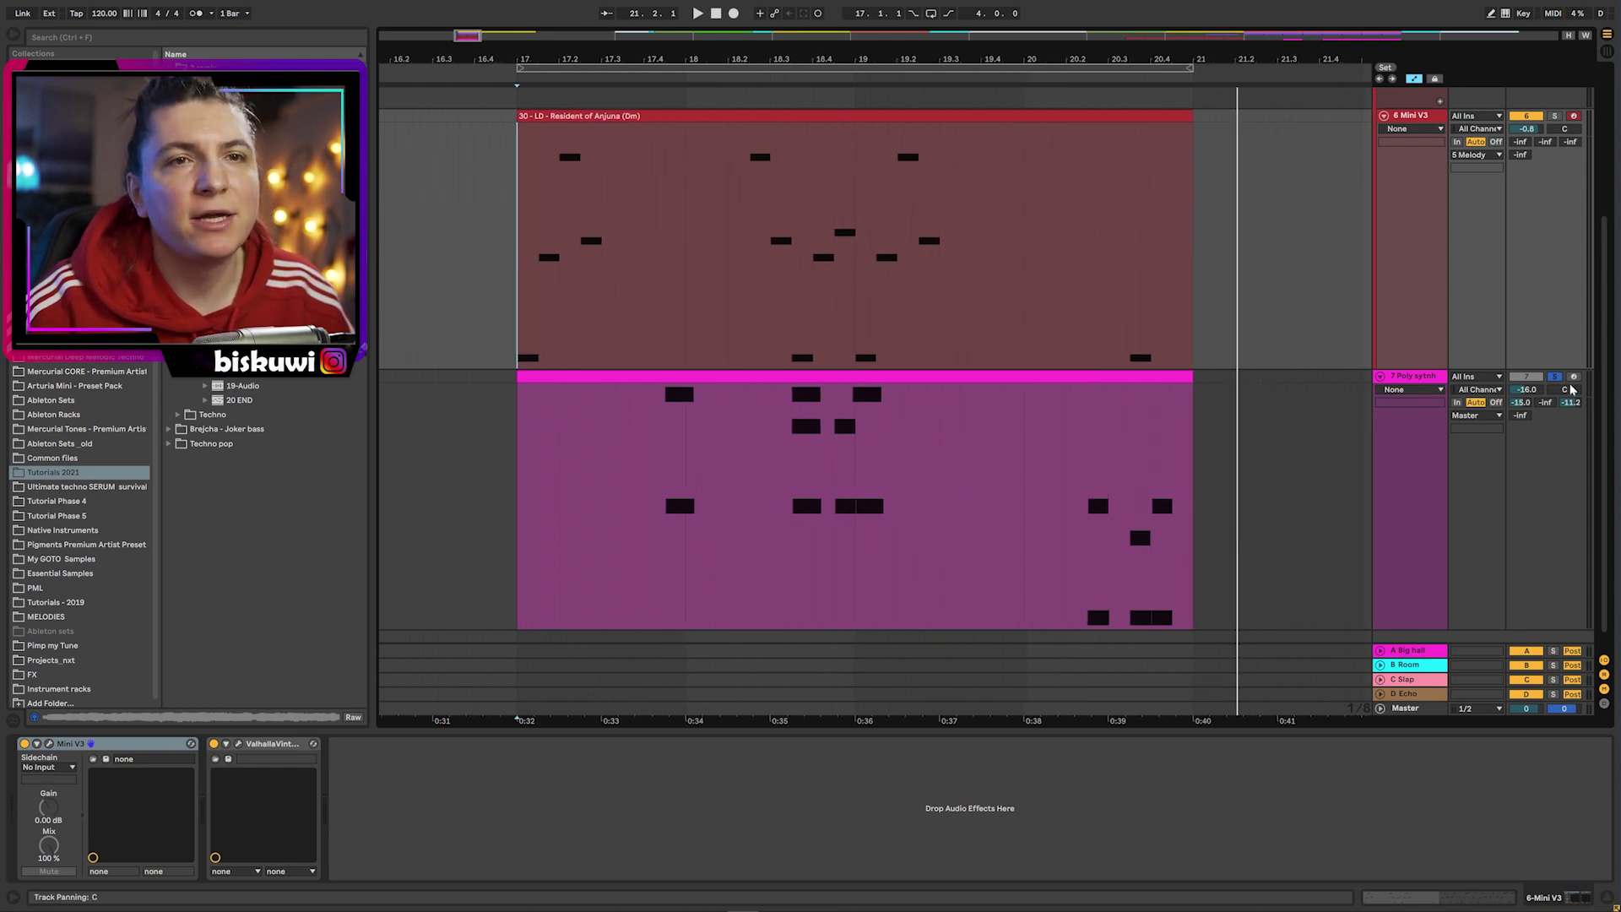
click(543, 261)
key(space)
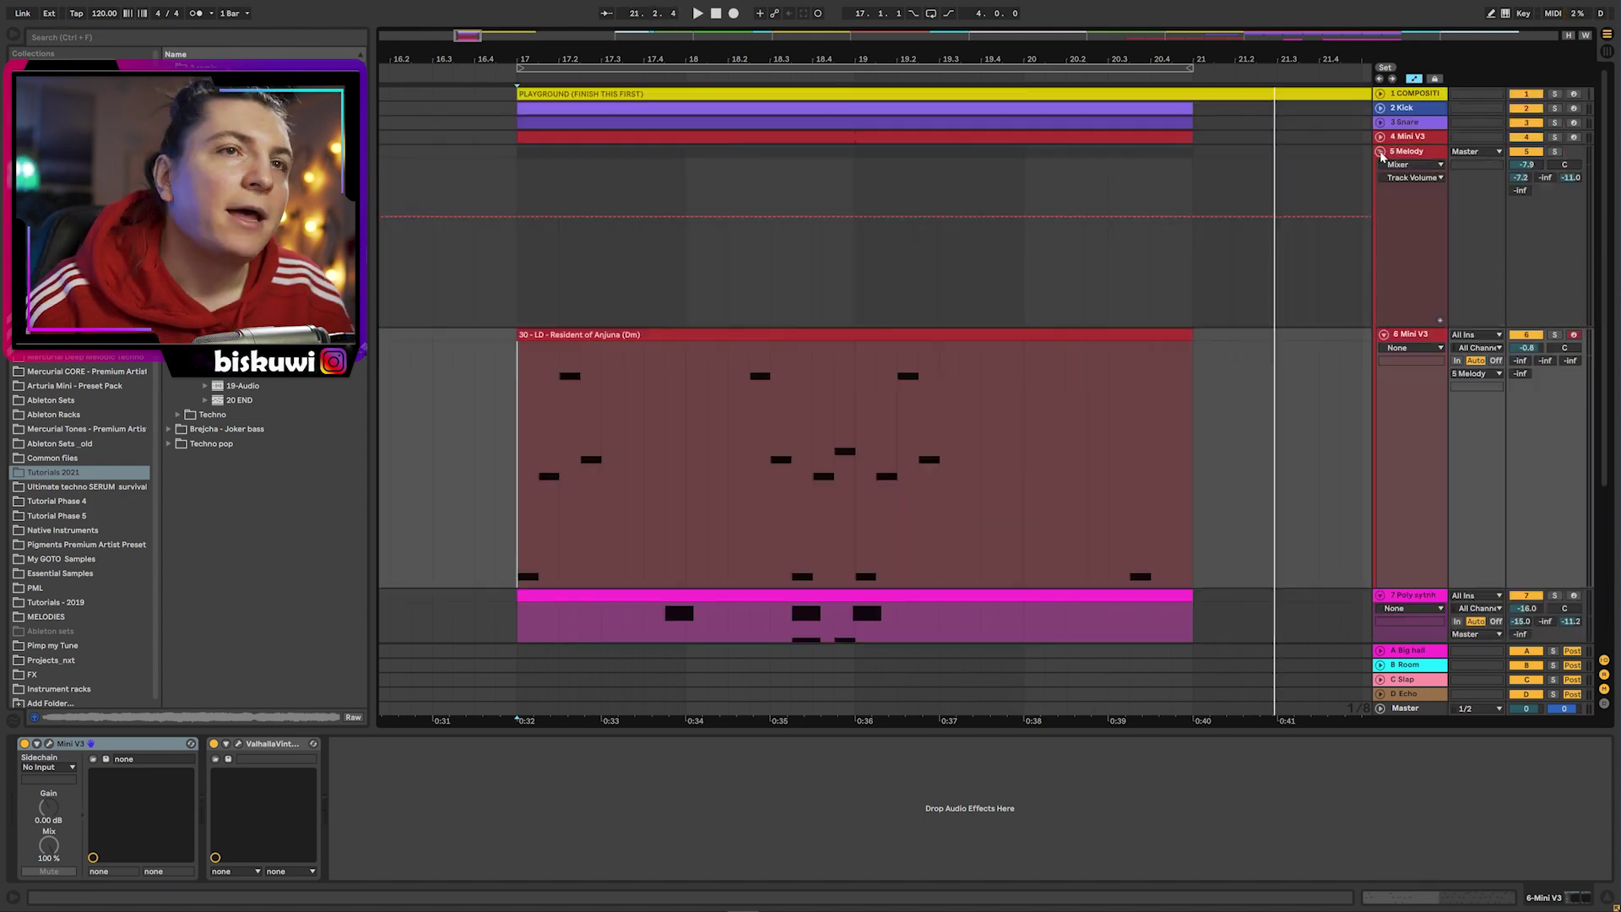
click(1379, 151)
click(1379, 165)
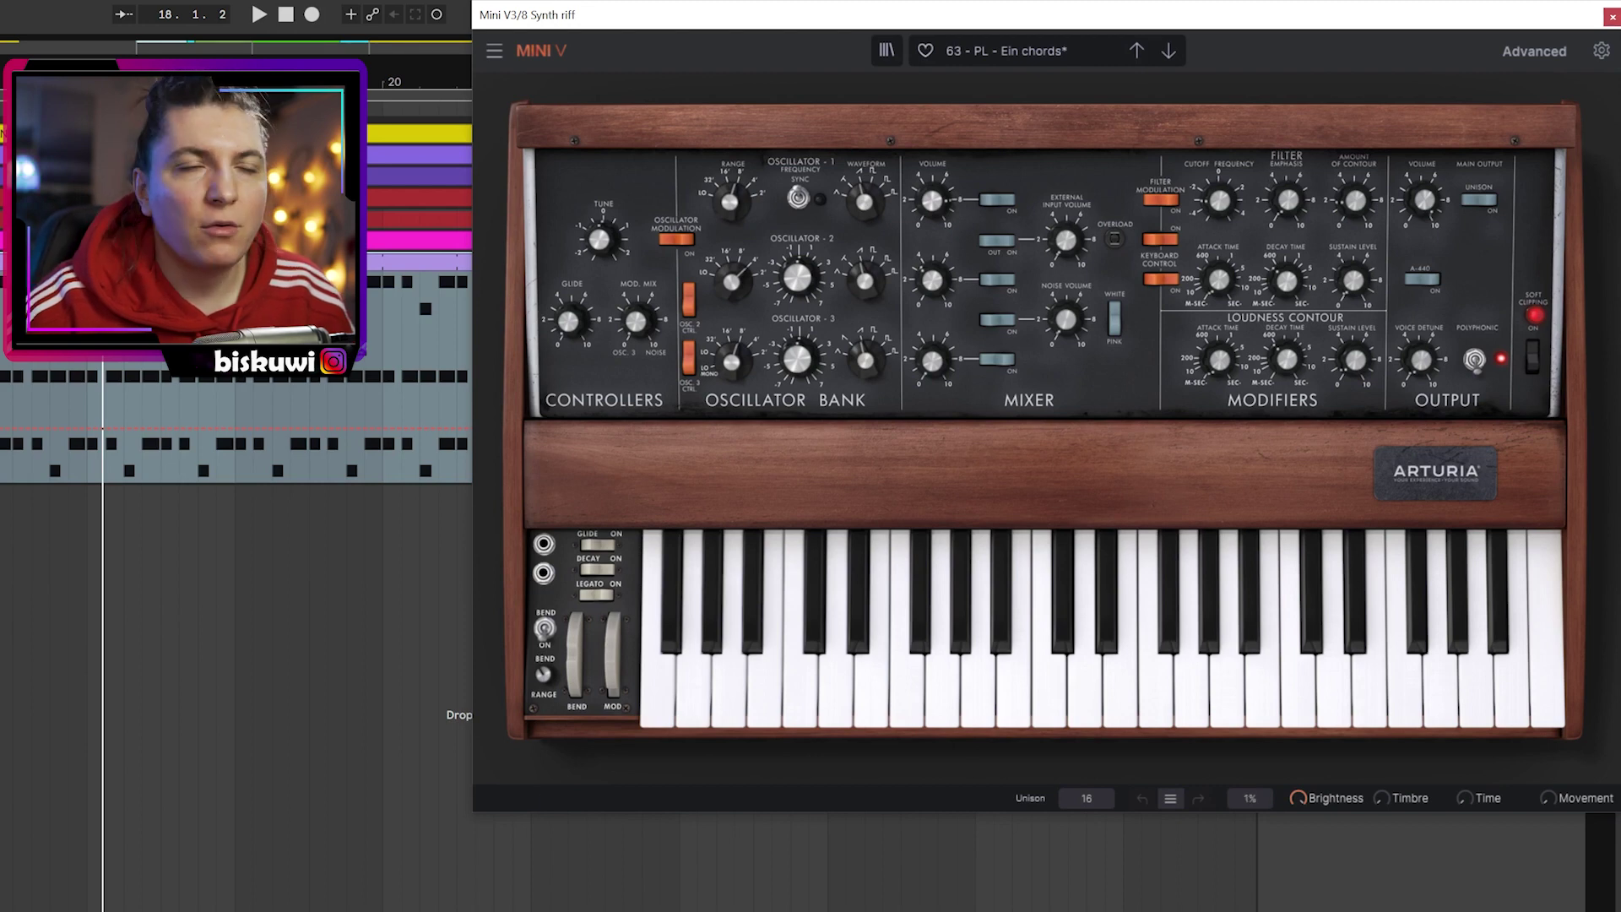
- Audition the Synth riff with its Mini V3 window open, close the window, and select the clip's first two C#4–F#3–C#3 chords
key(space)
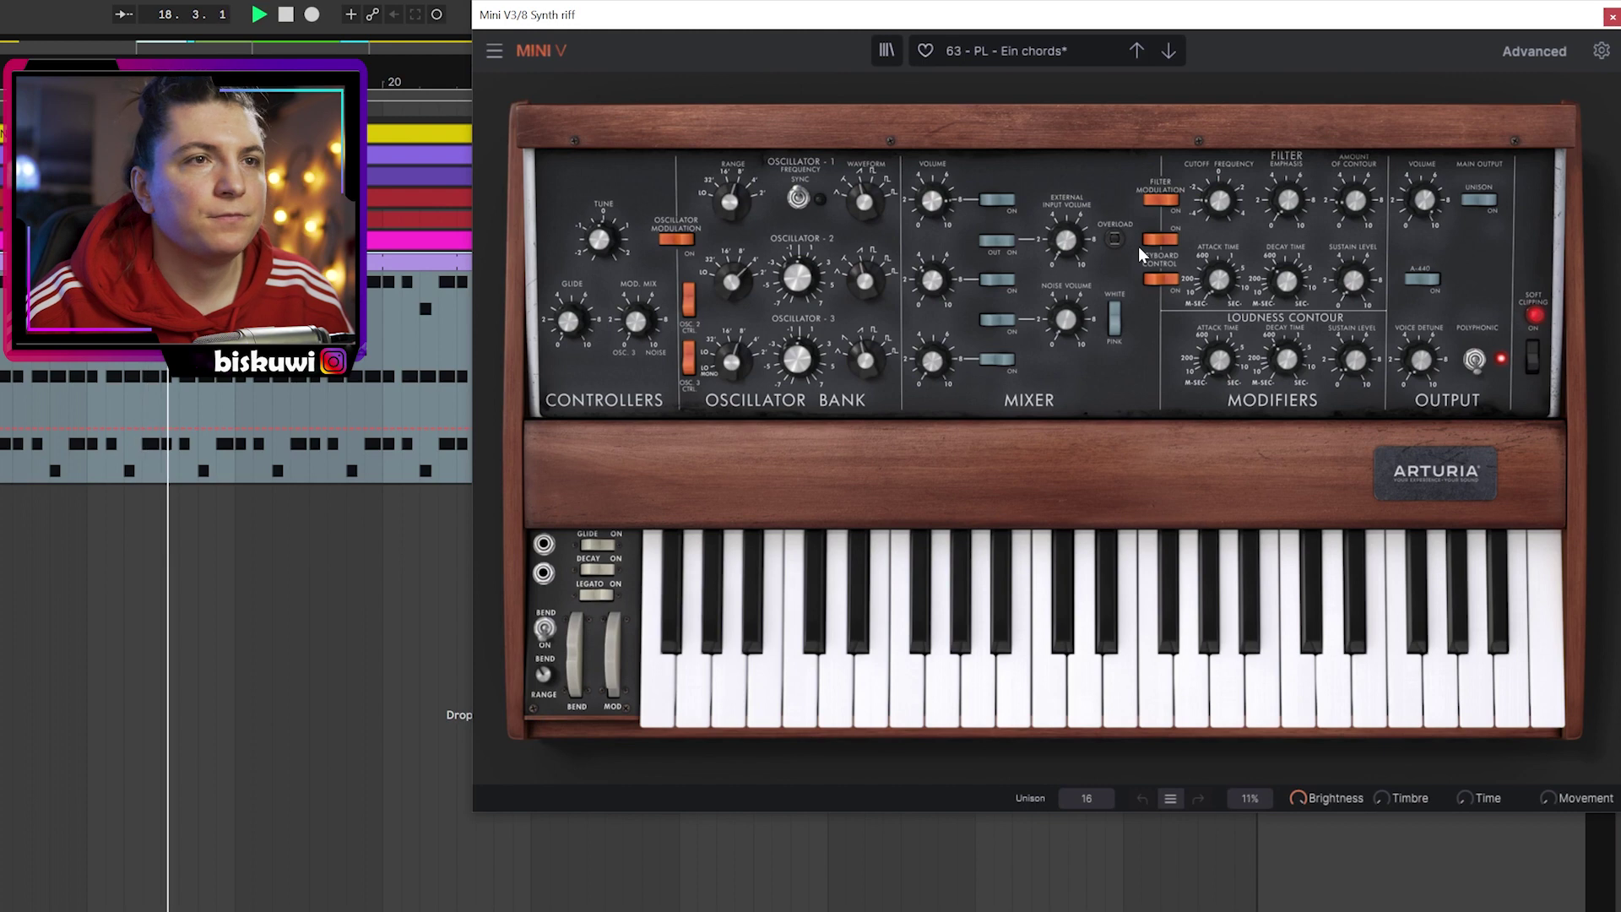
key(space)
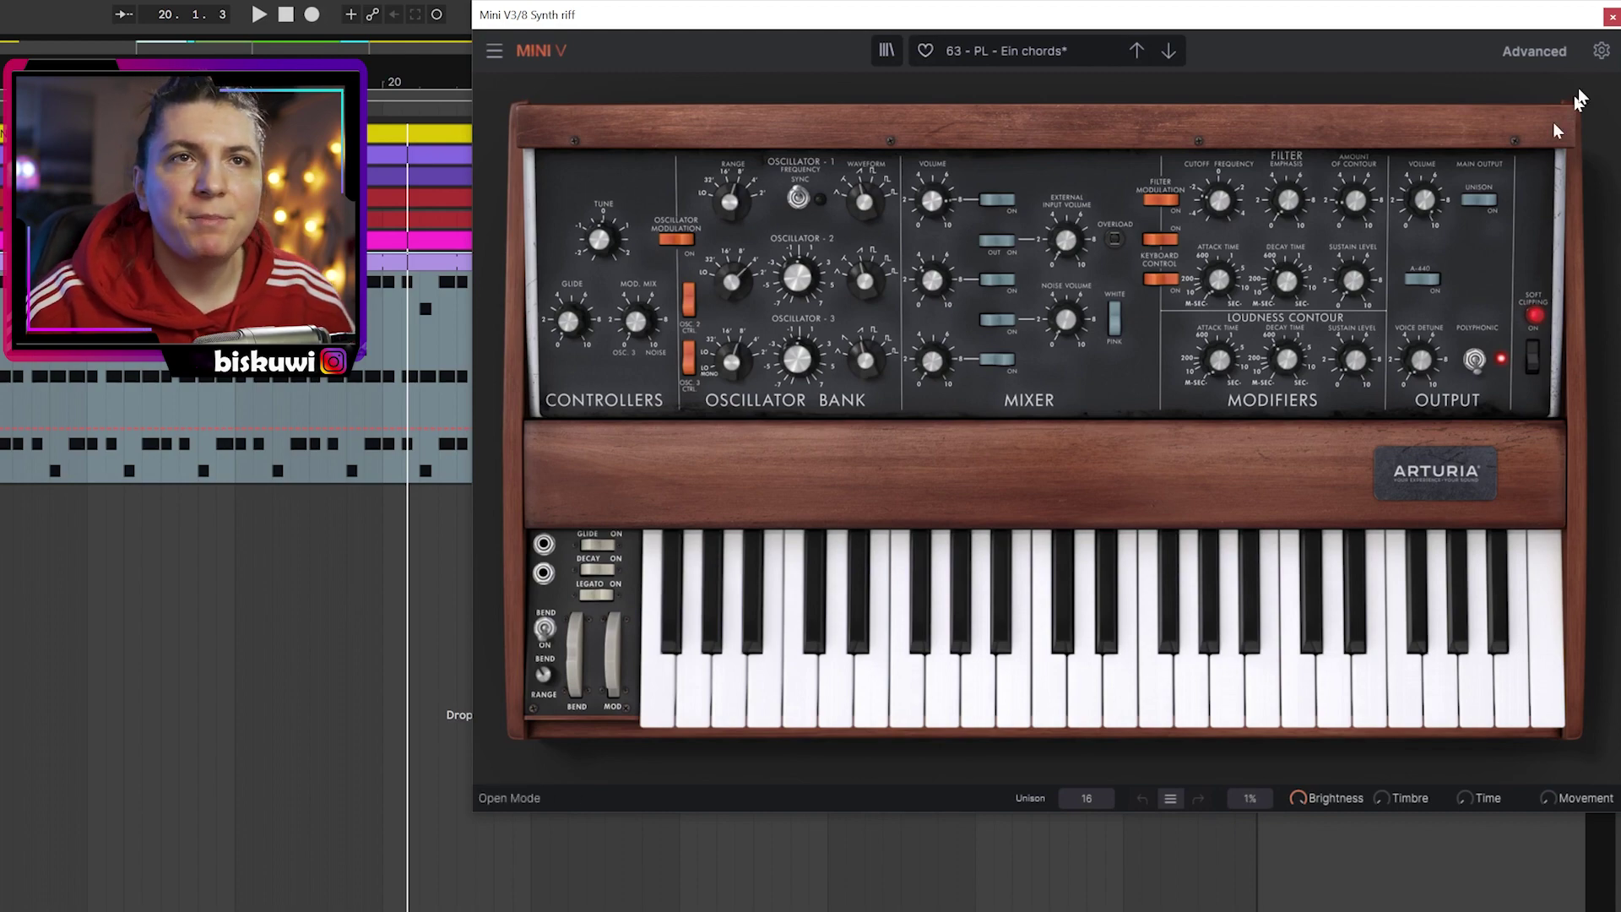
click(1611, 20)
drag(351, 409, 838, 730)
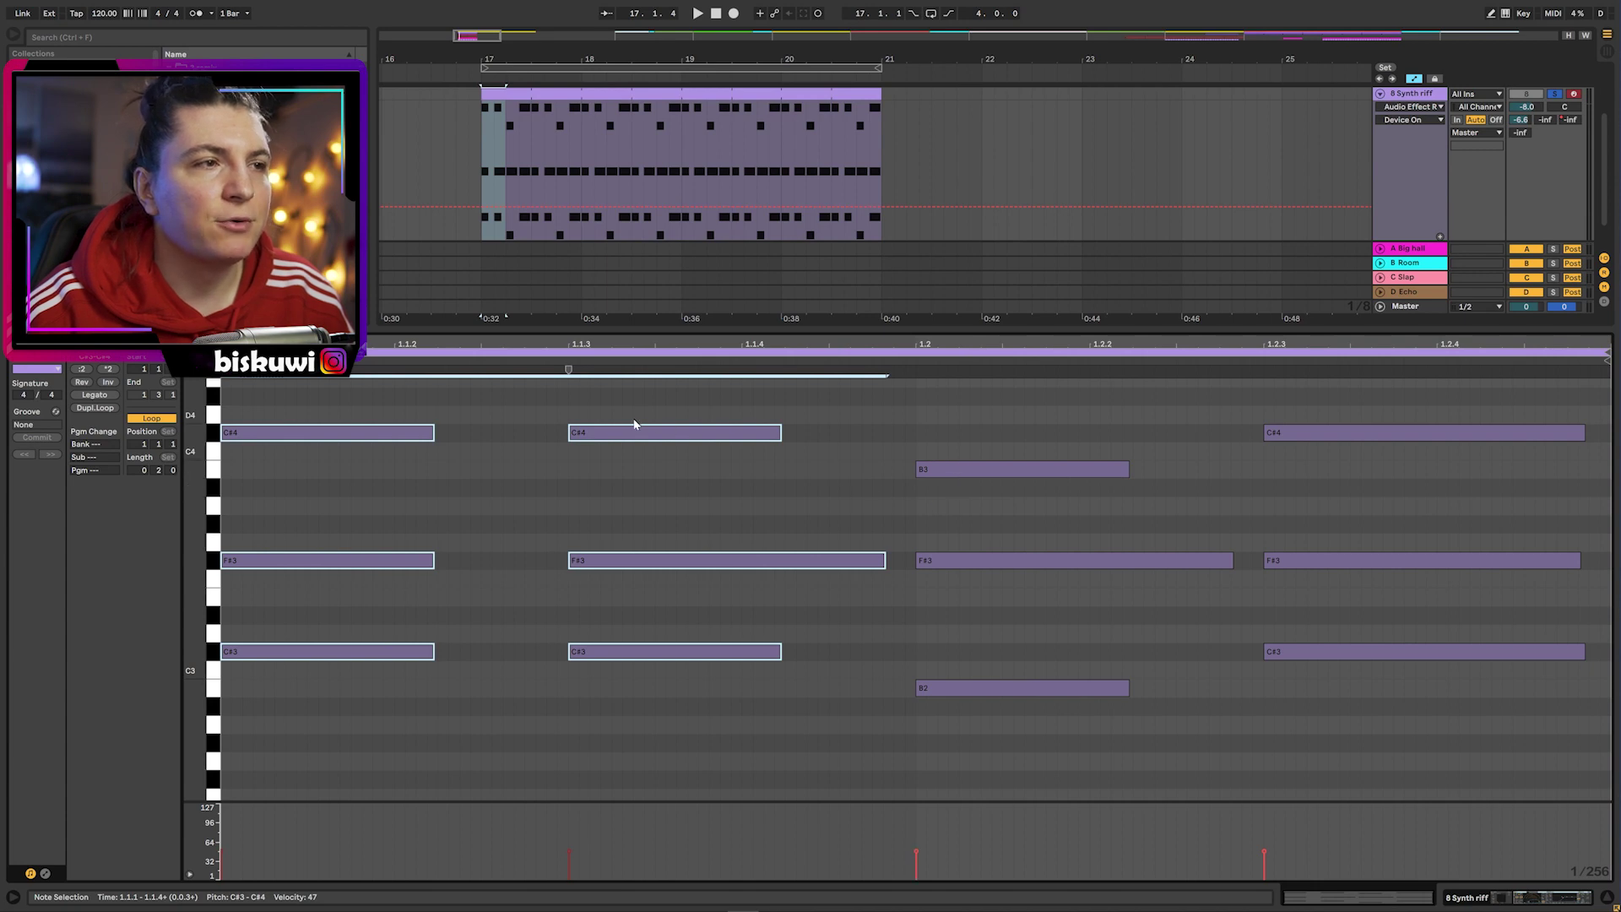
key(space)
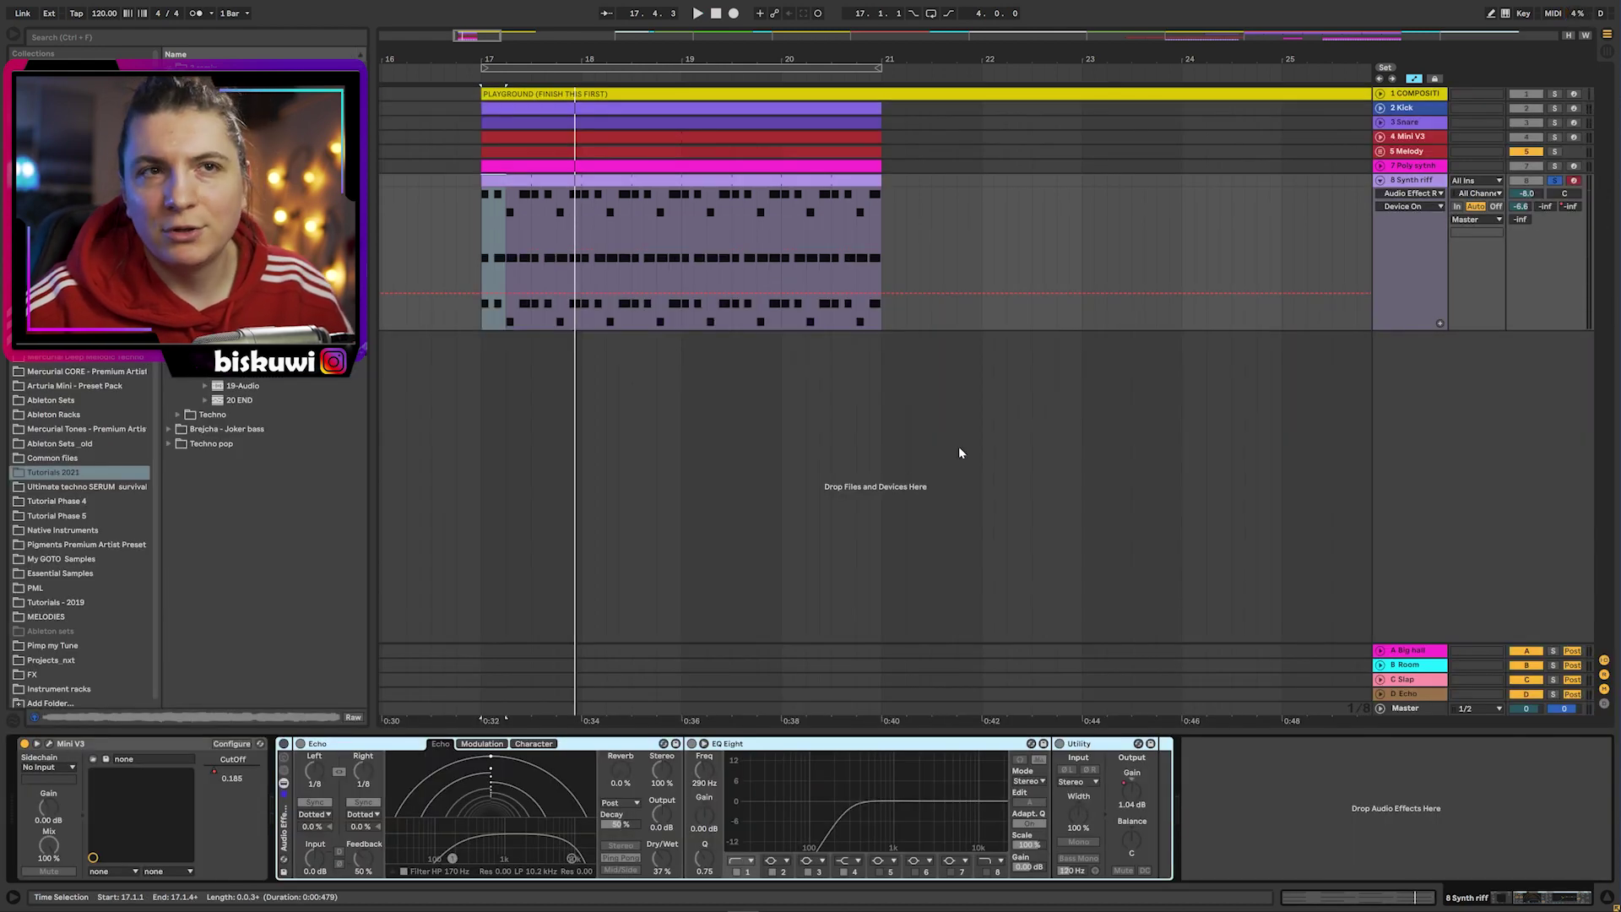
- Unsolo the Synth riff and play it with the full groove up to bar 21
click(1555, 181)
key(space)
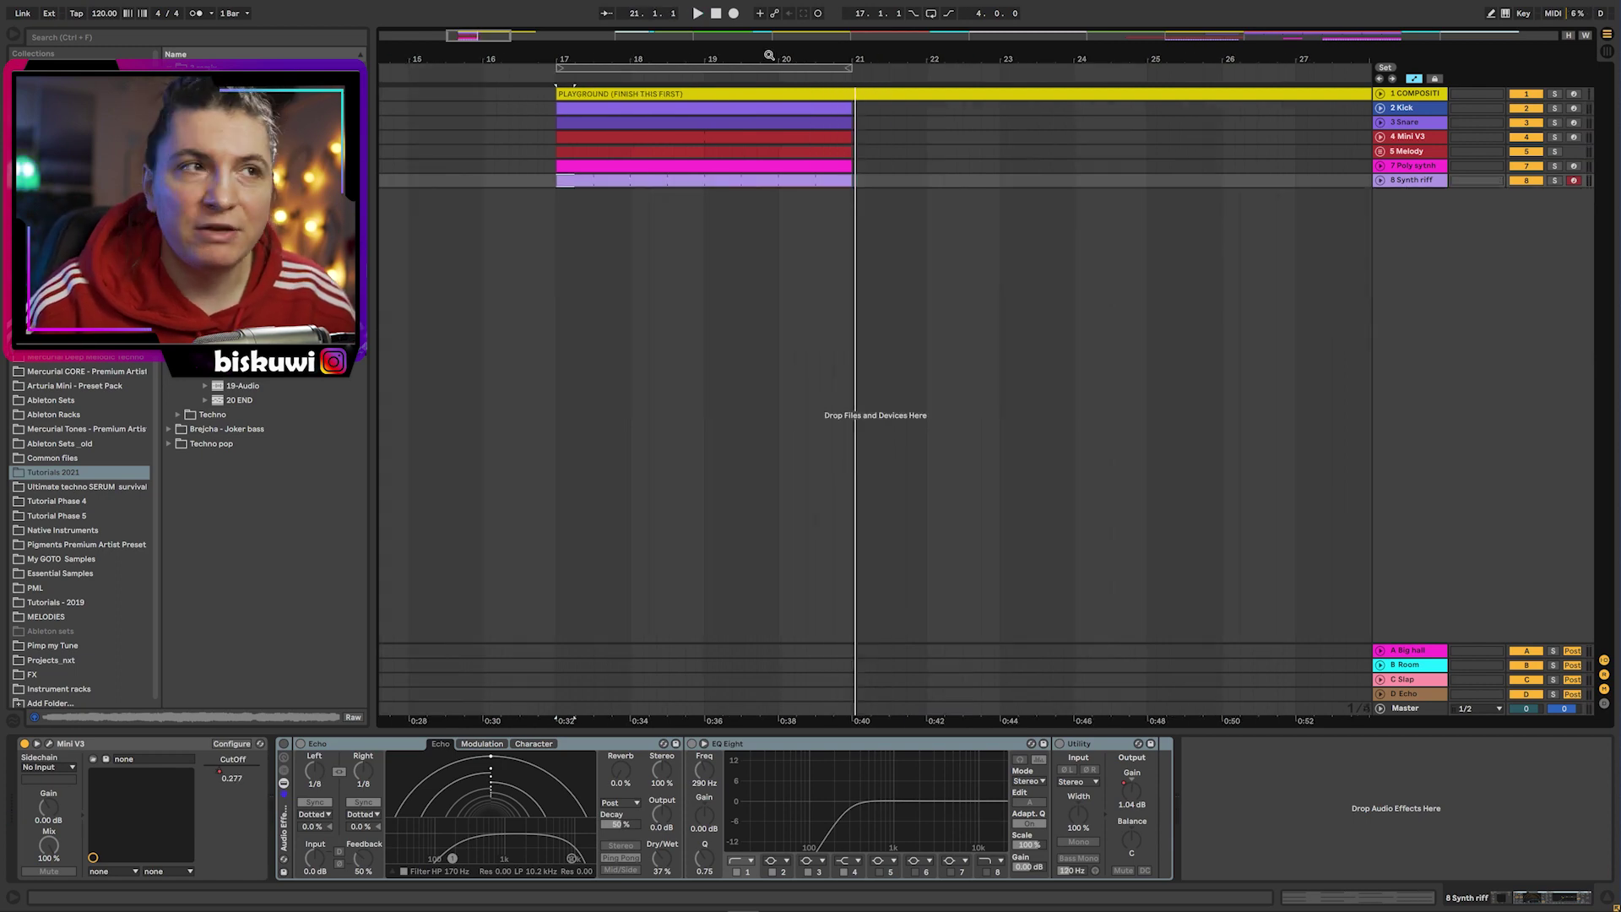
drag(769, 55, 778, 55)
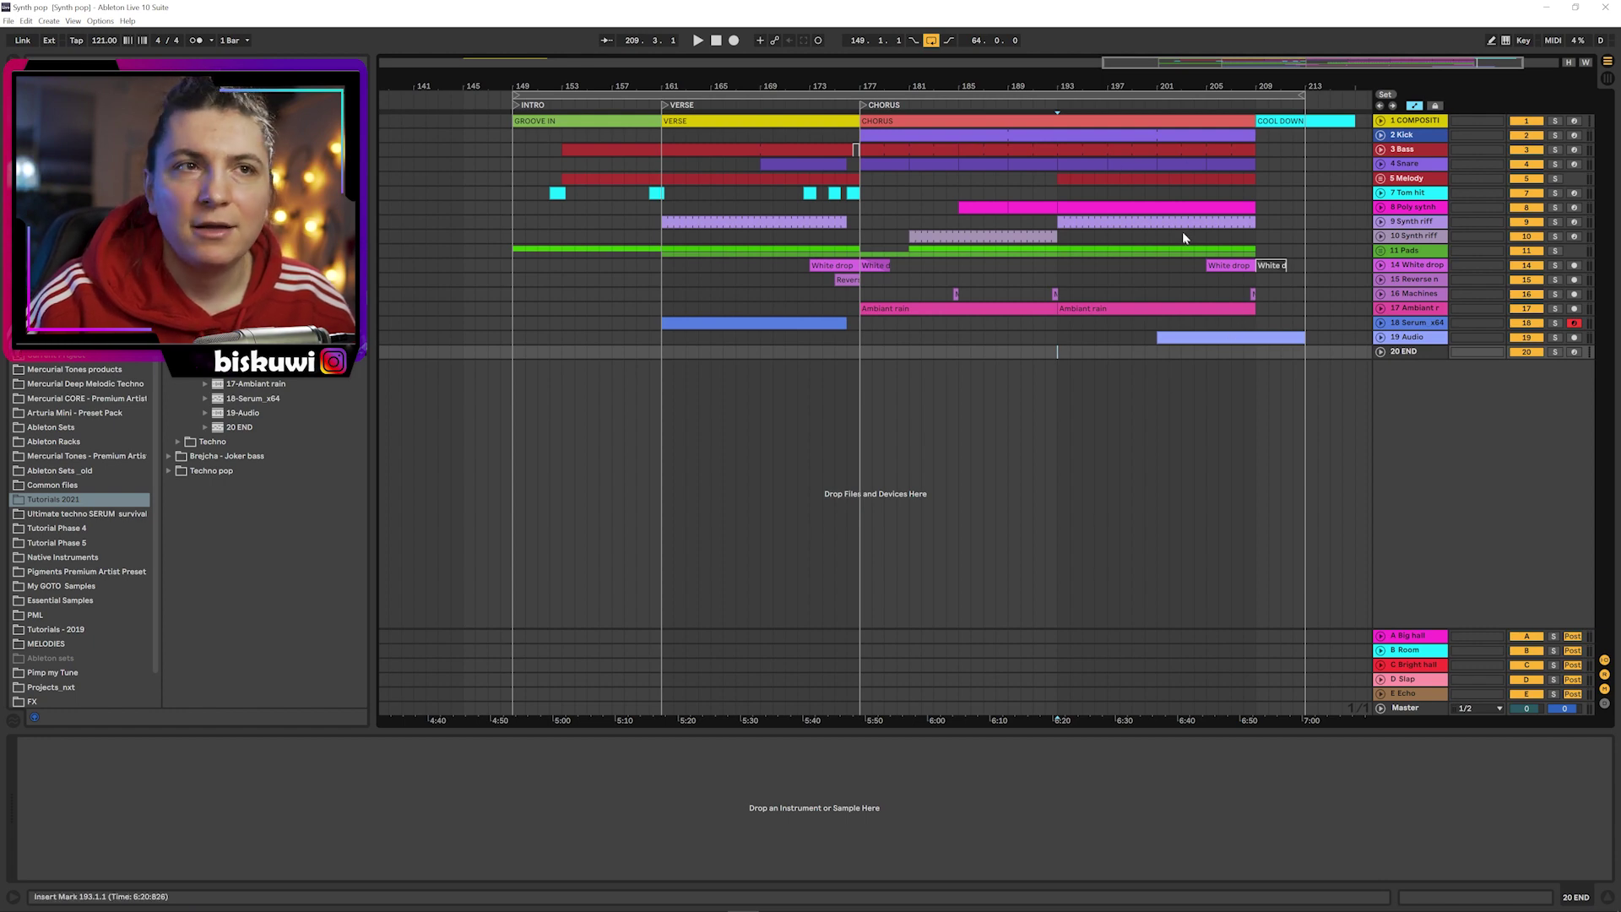
- In the Synth pop set, unfold the Bass track, inspect the notes of its clip starting at 153.1.1, and return to the device view
click(1380, 150)
double_click(1054, 181)
drag(687, 344, 688, 253)
key(shift+Tab)
click(628, 146)
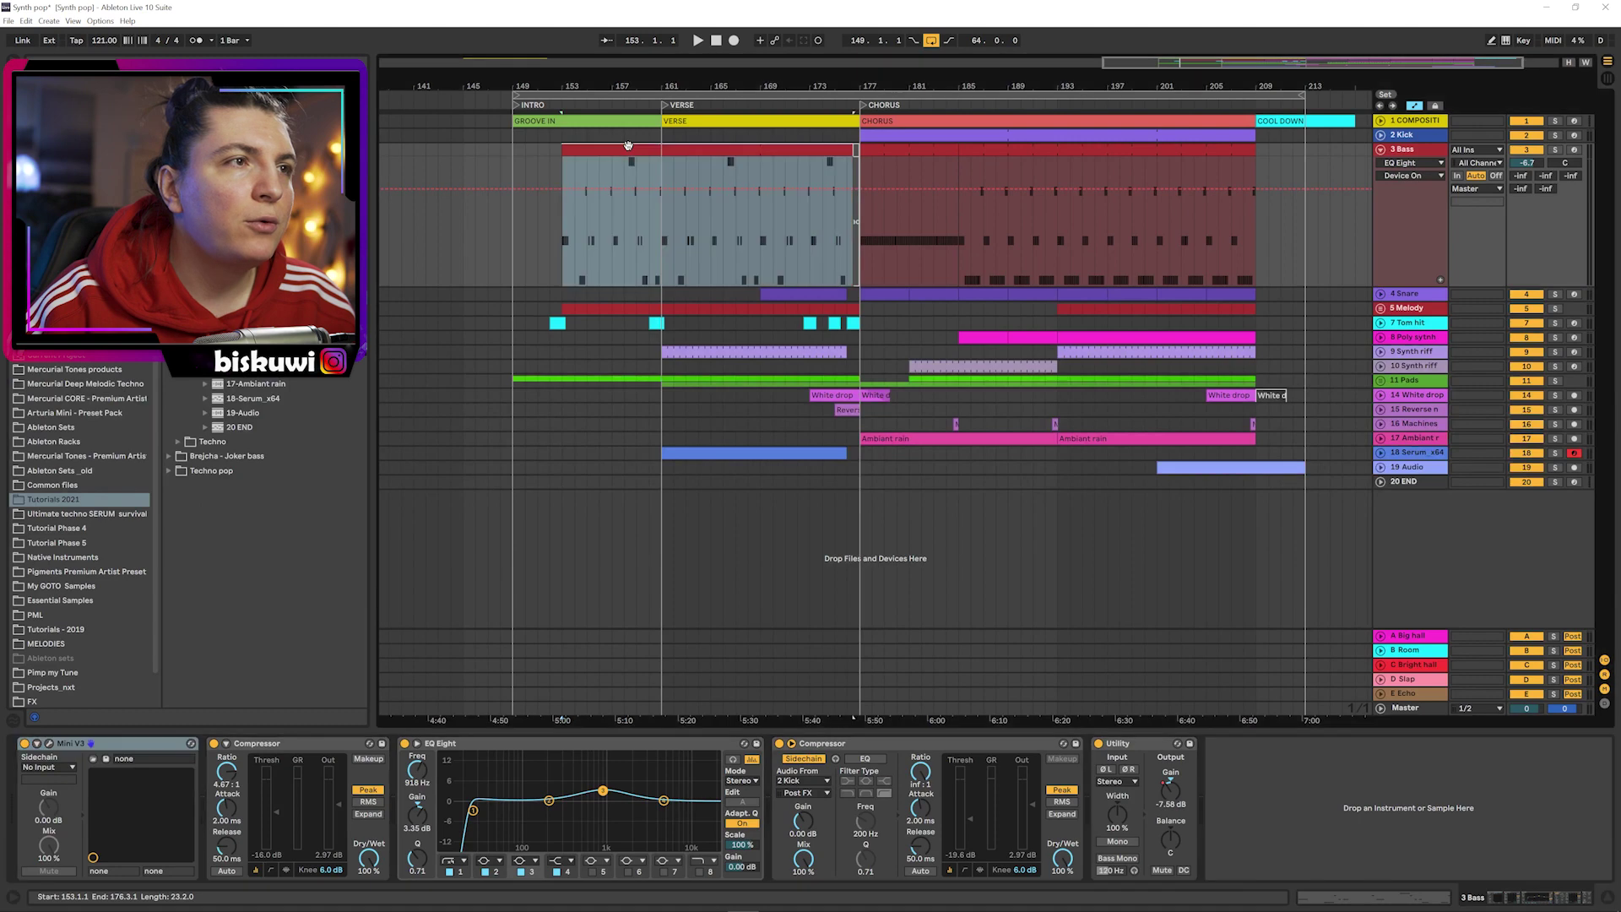
double_click(628, 146)
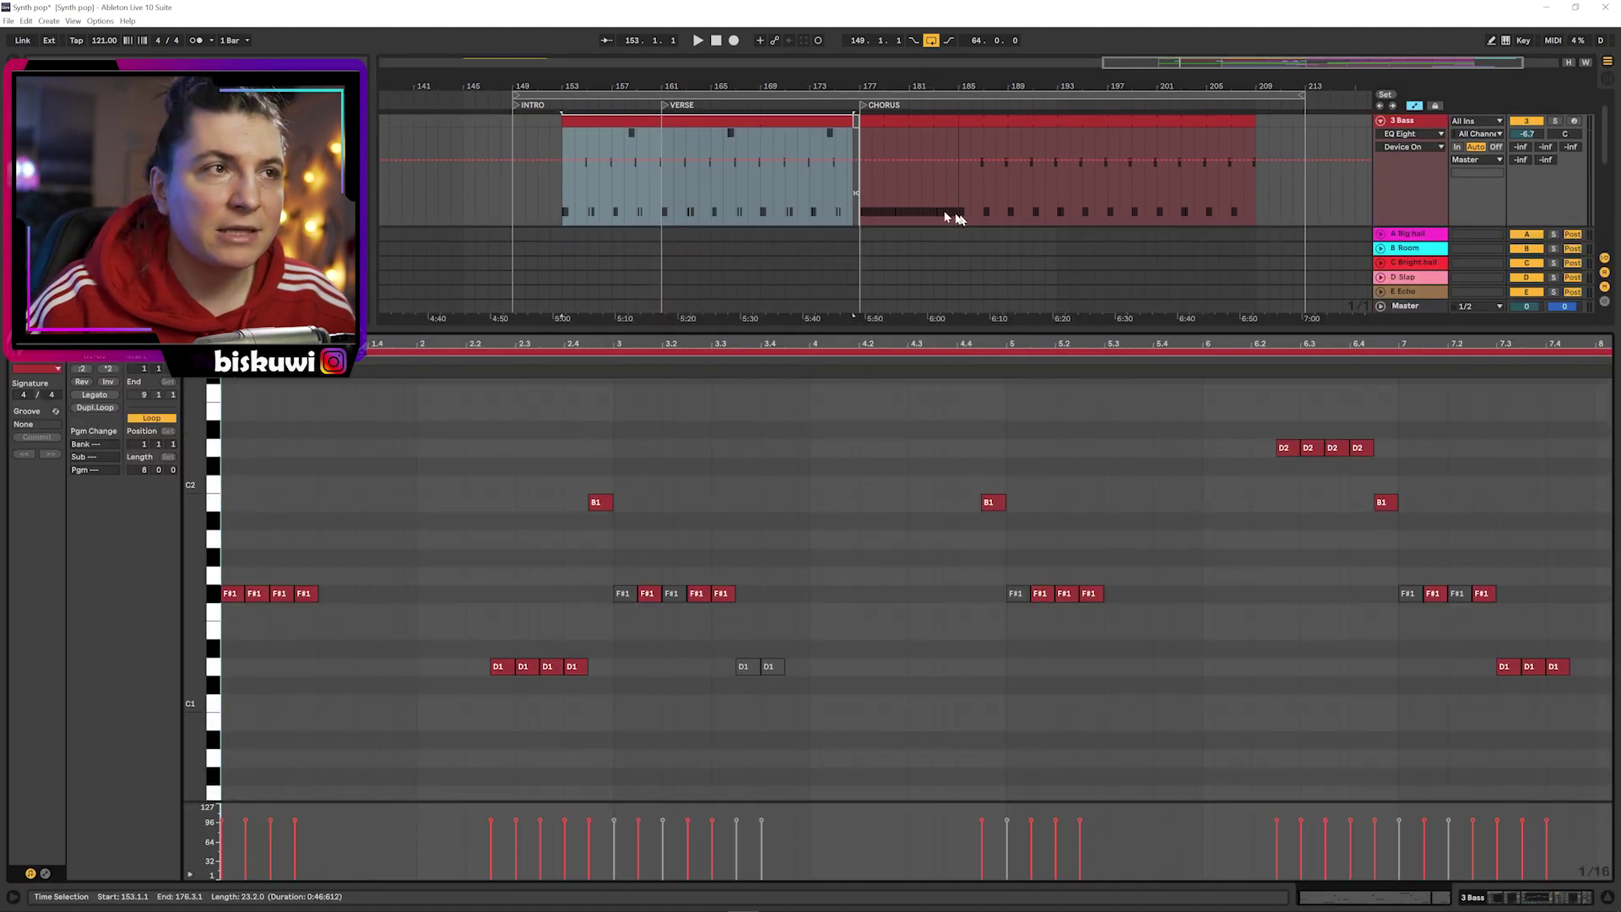
key(shift+Tab)
- Solo the Bass track and audition its clip from 153.1.1
click(1555, 150)
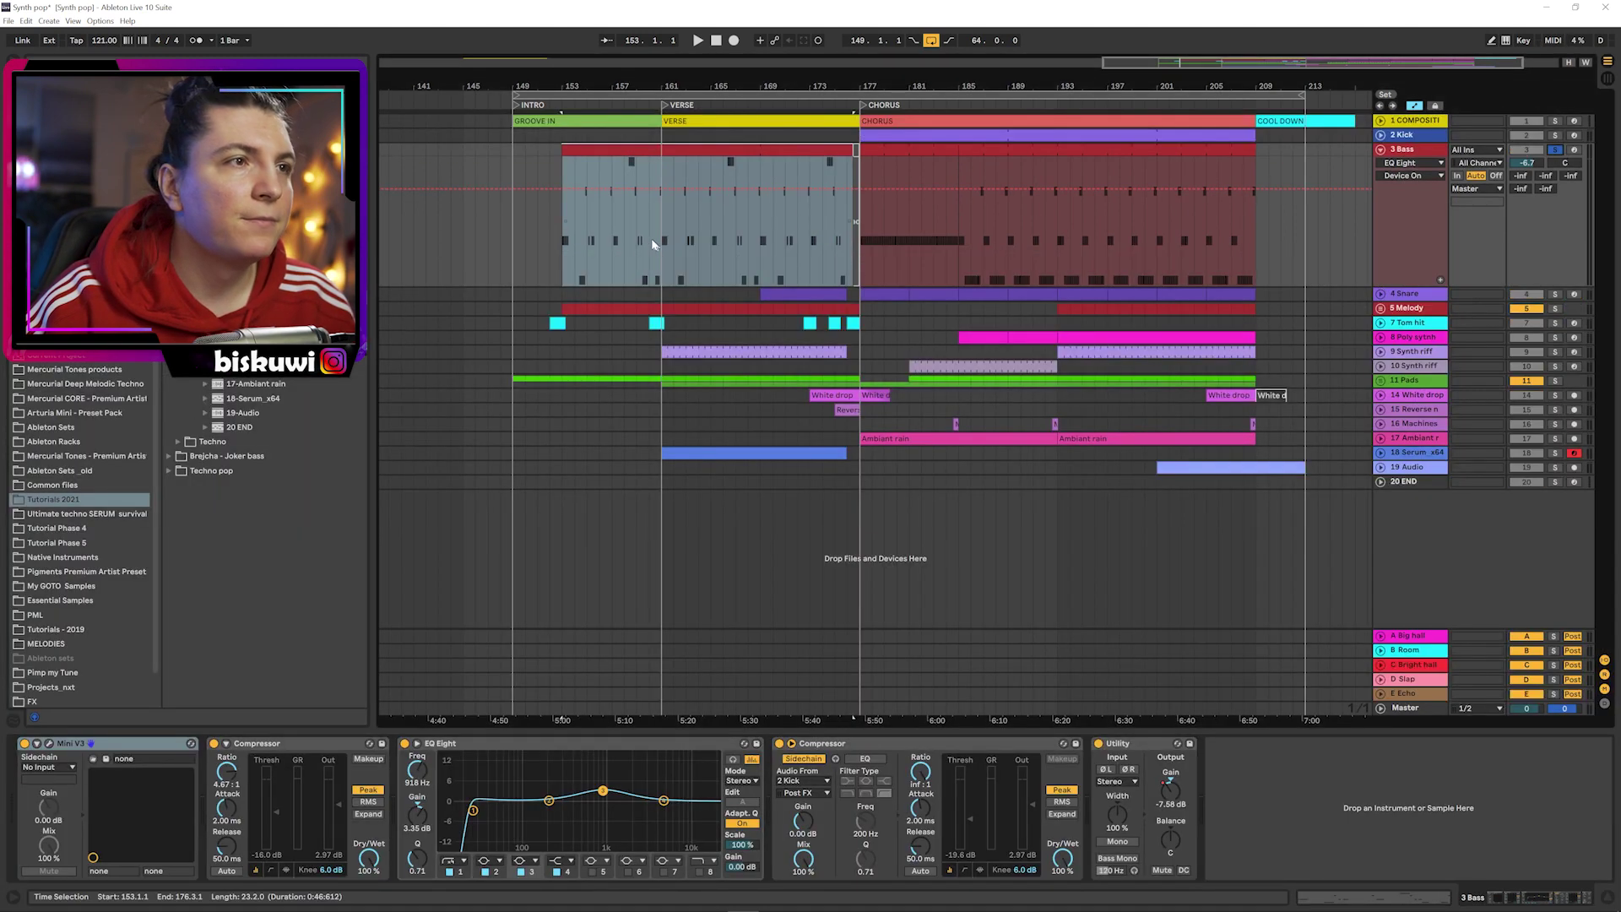
key(space)
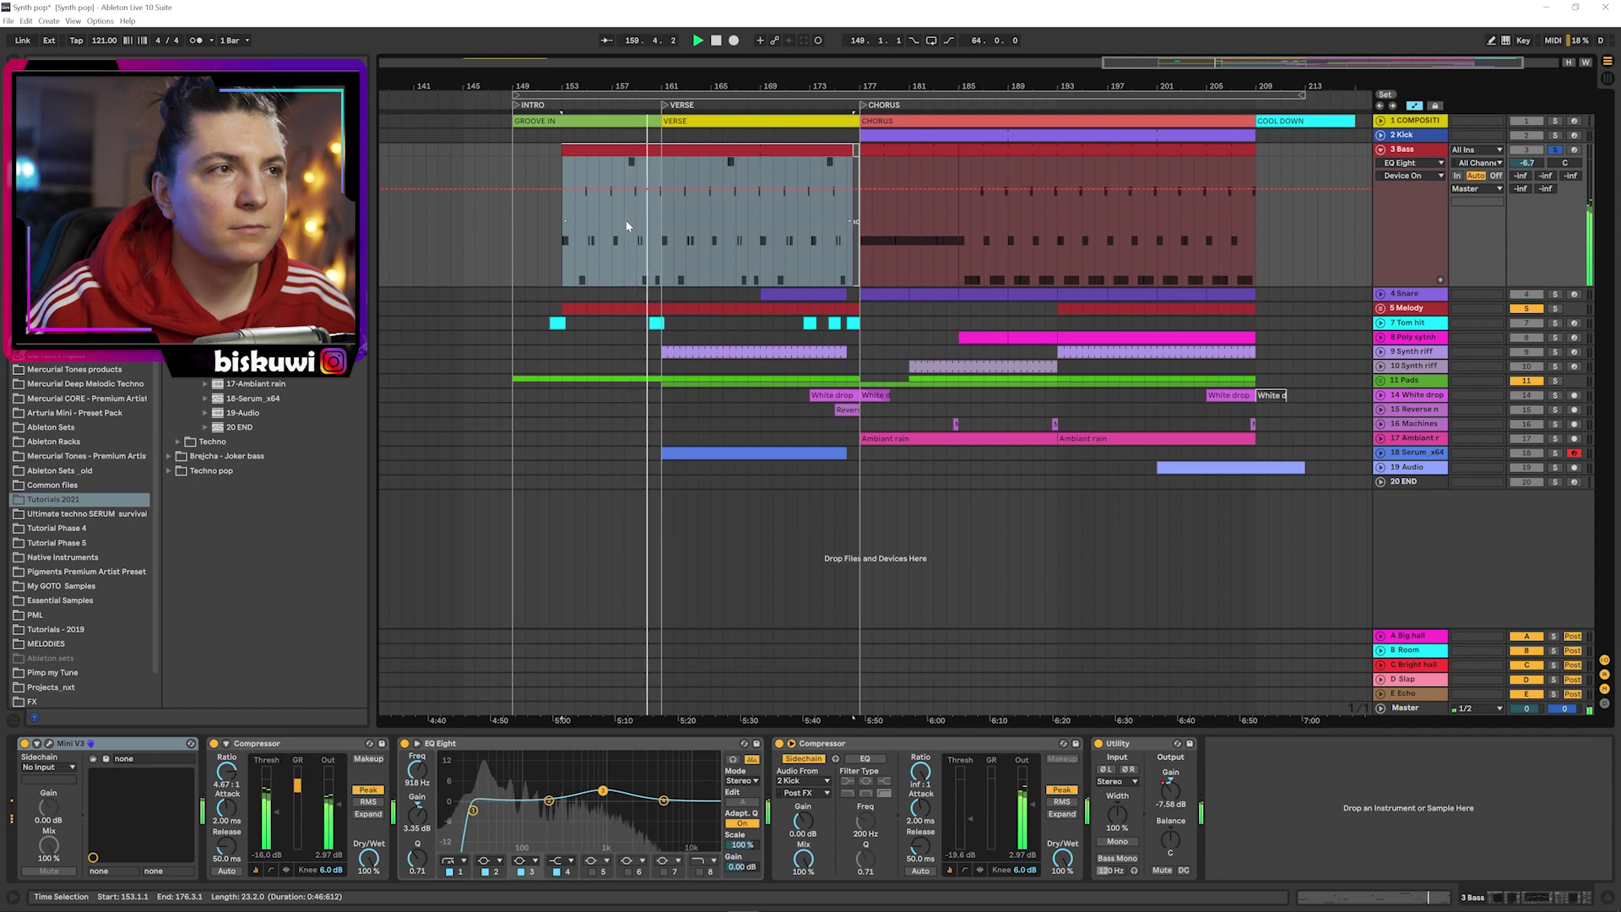
key(ctrl+l)
key(space)
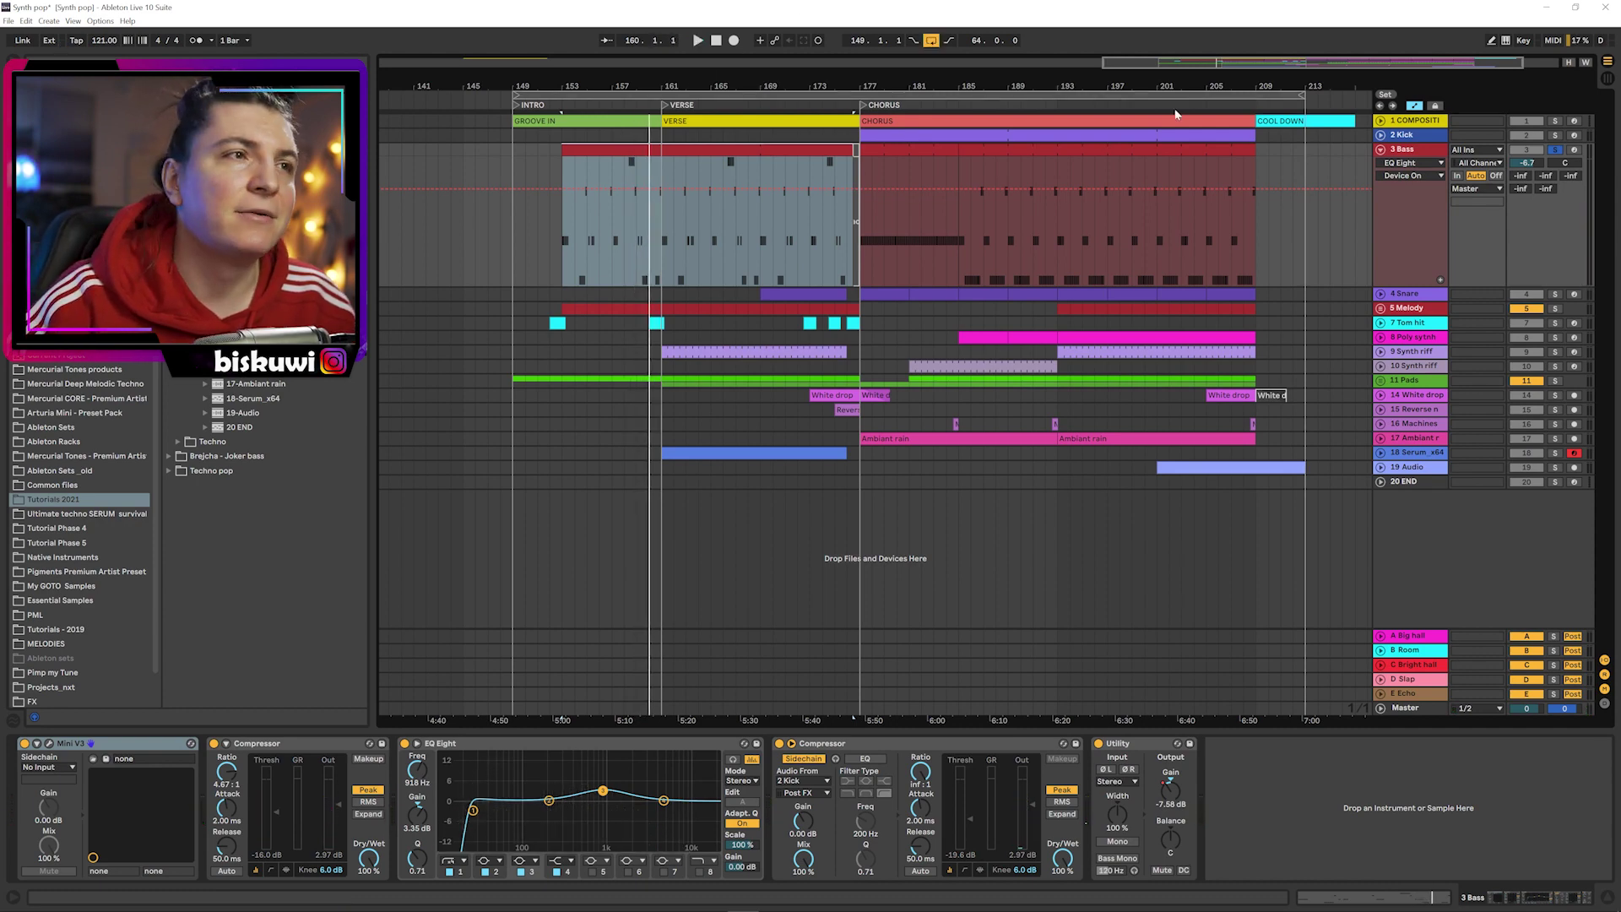
- Unsolo and fold the Bass track, and audition the full arrangement from 153.1.1
click(564, 169)
key(space)
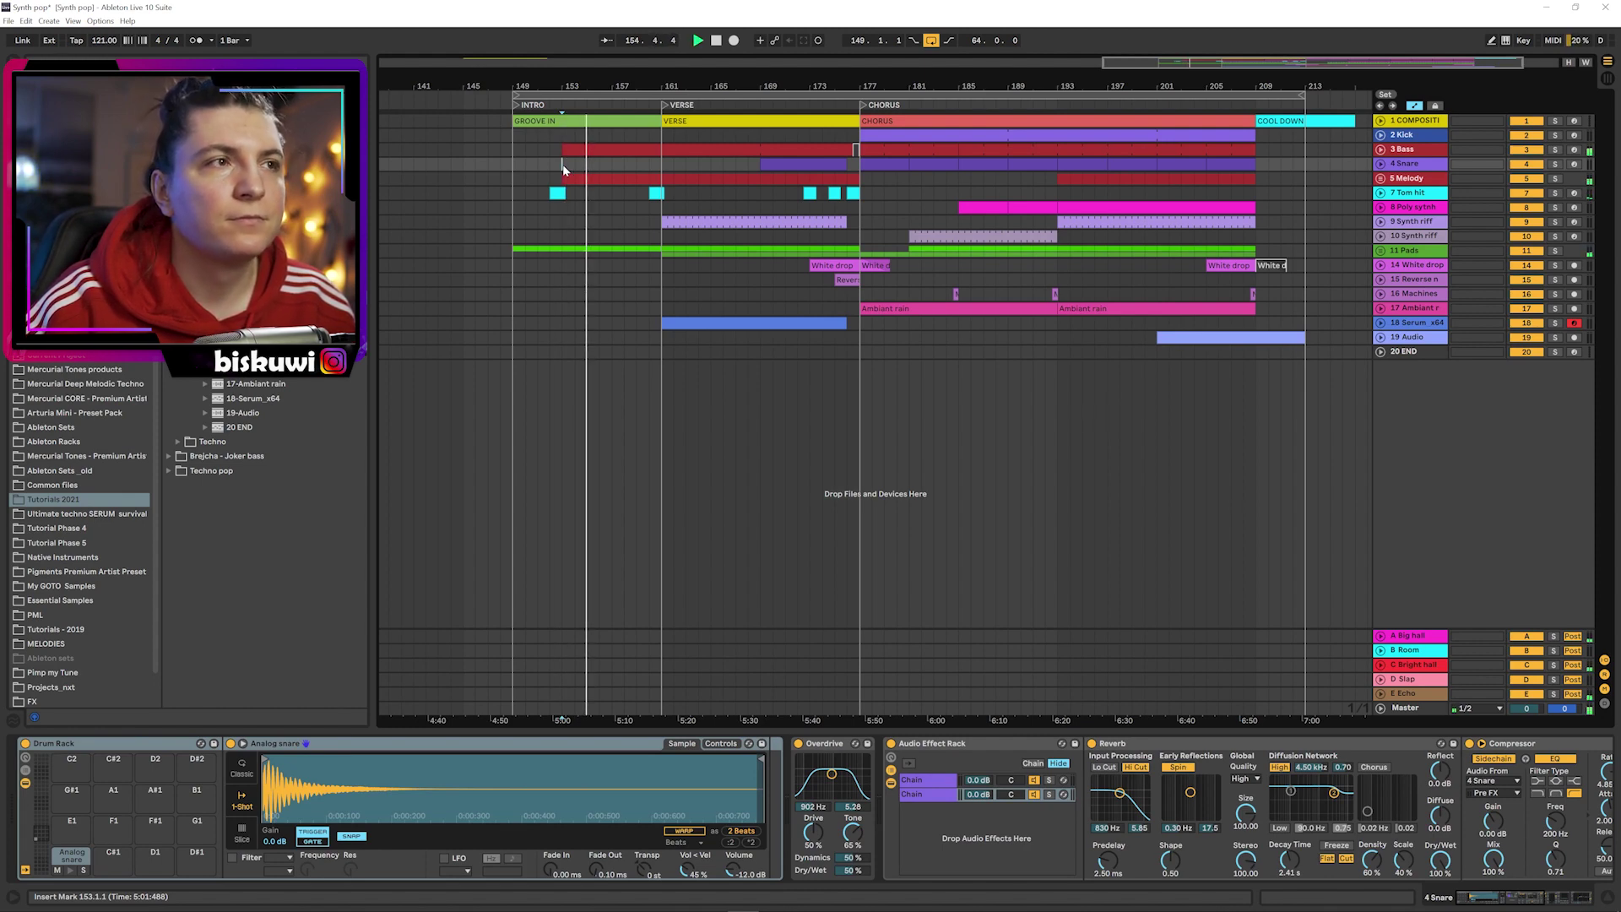
key(space)
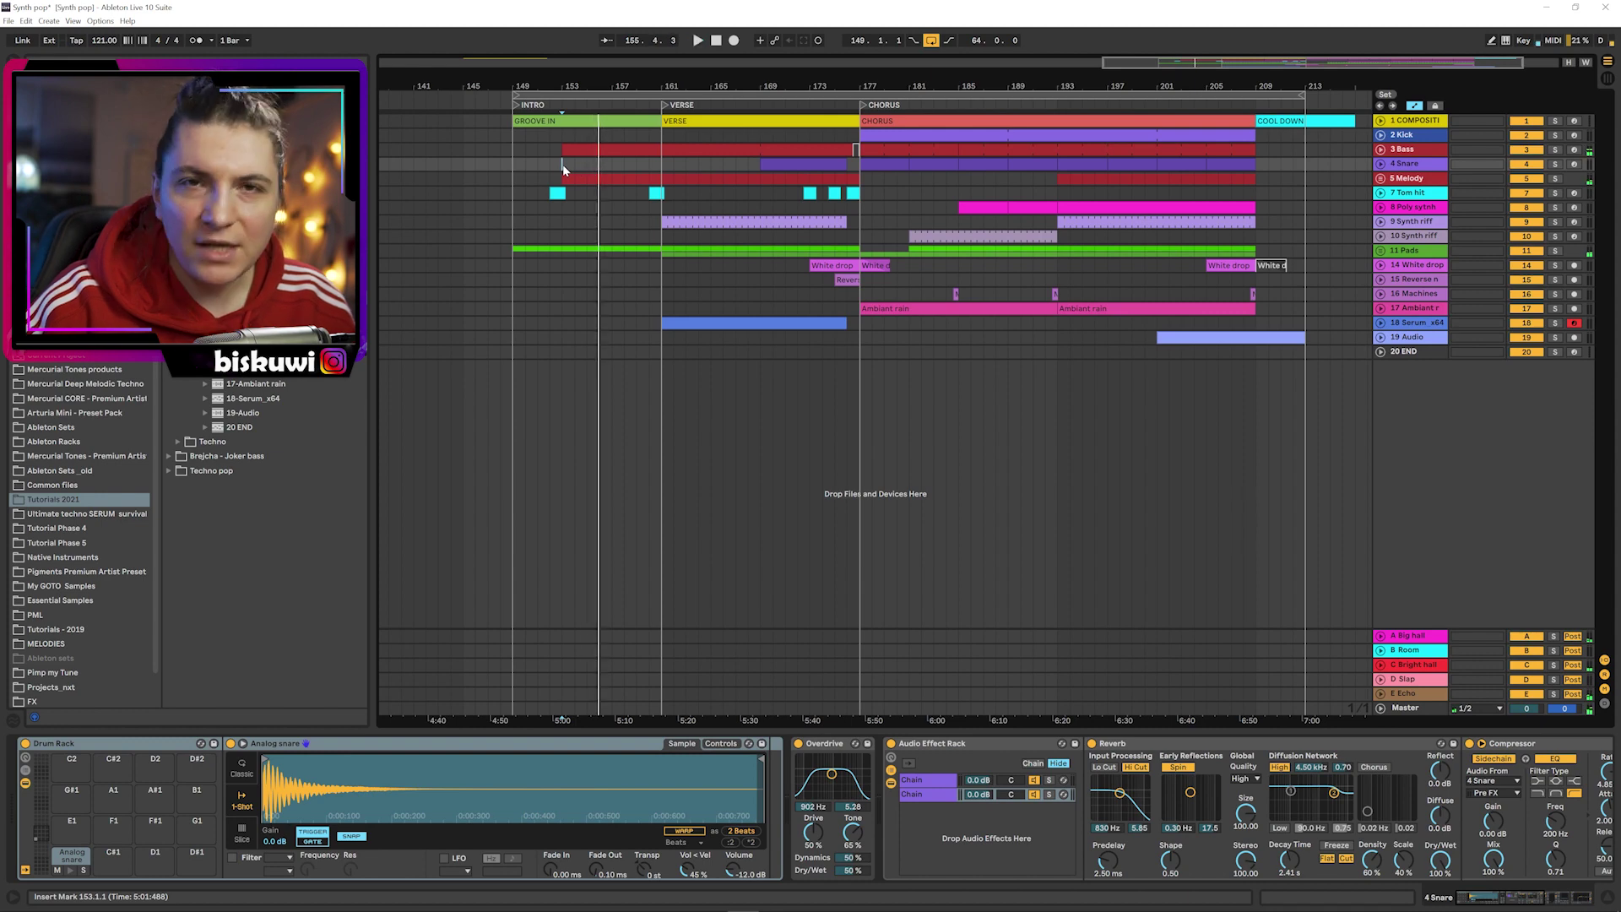
- Unfold the Pads group and open the Bright pad clip that spans 149.1.1 to 177.1.1 to view its notes
click(1381, 251)
click(1402, 297)
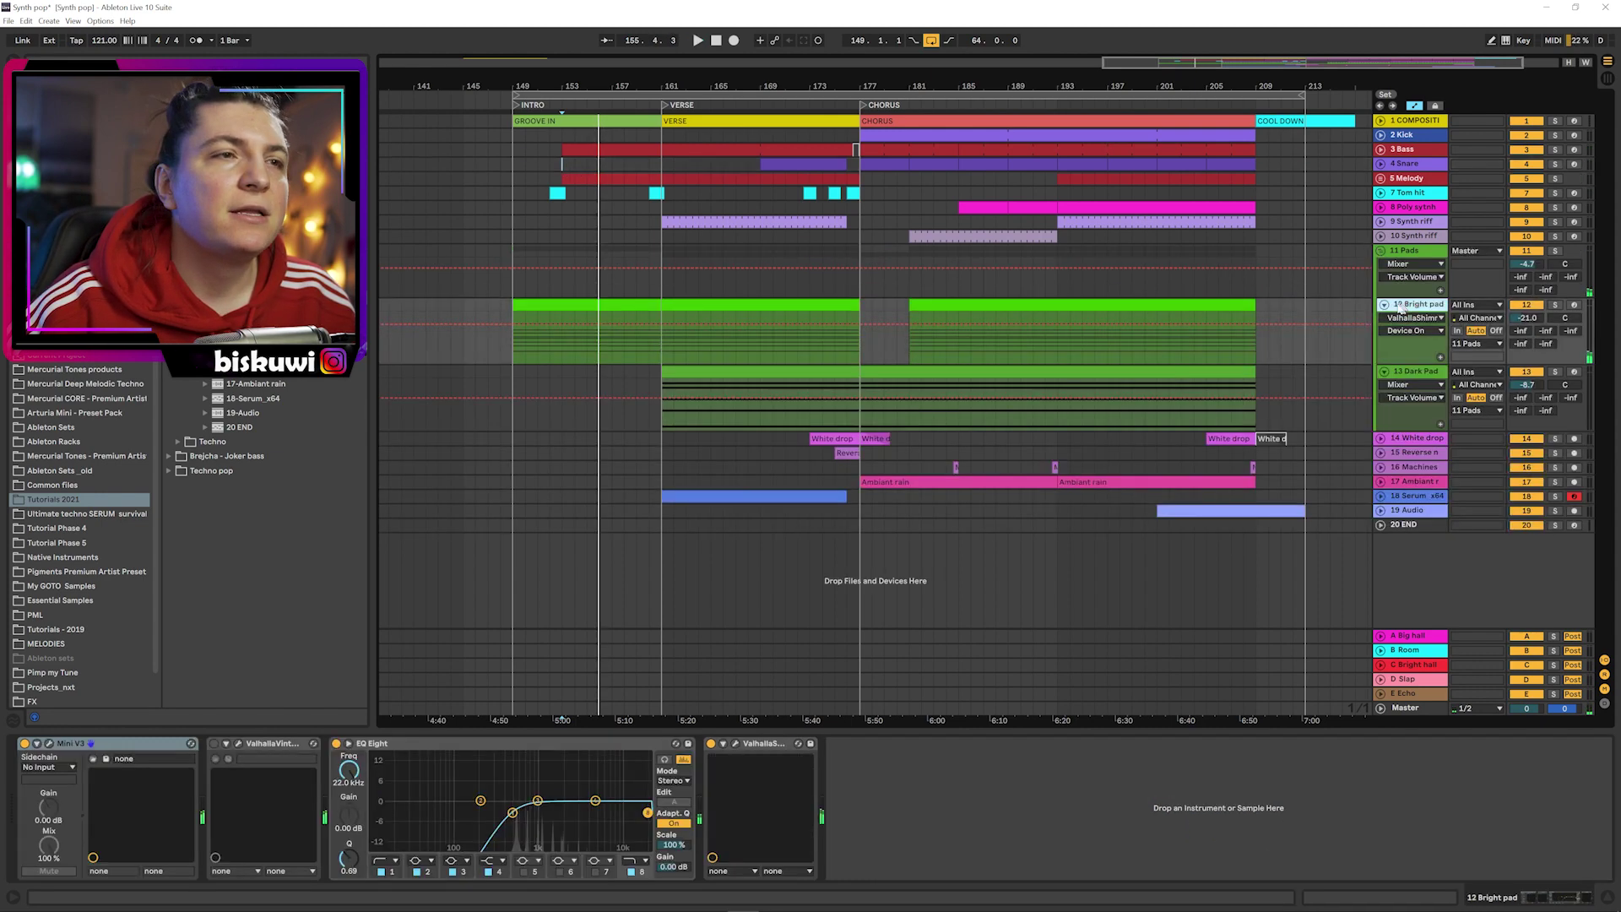
double_click(628, 318)
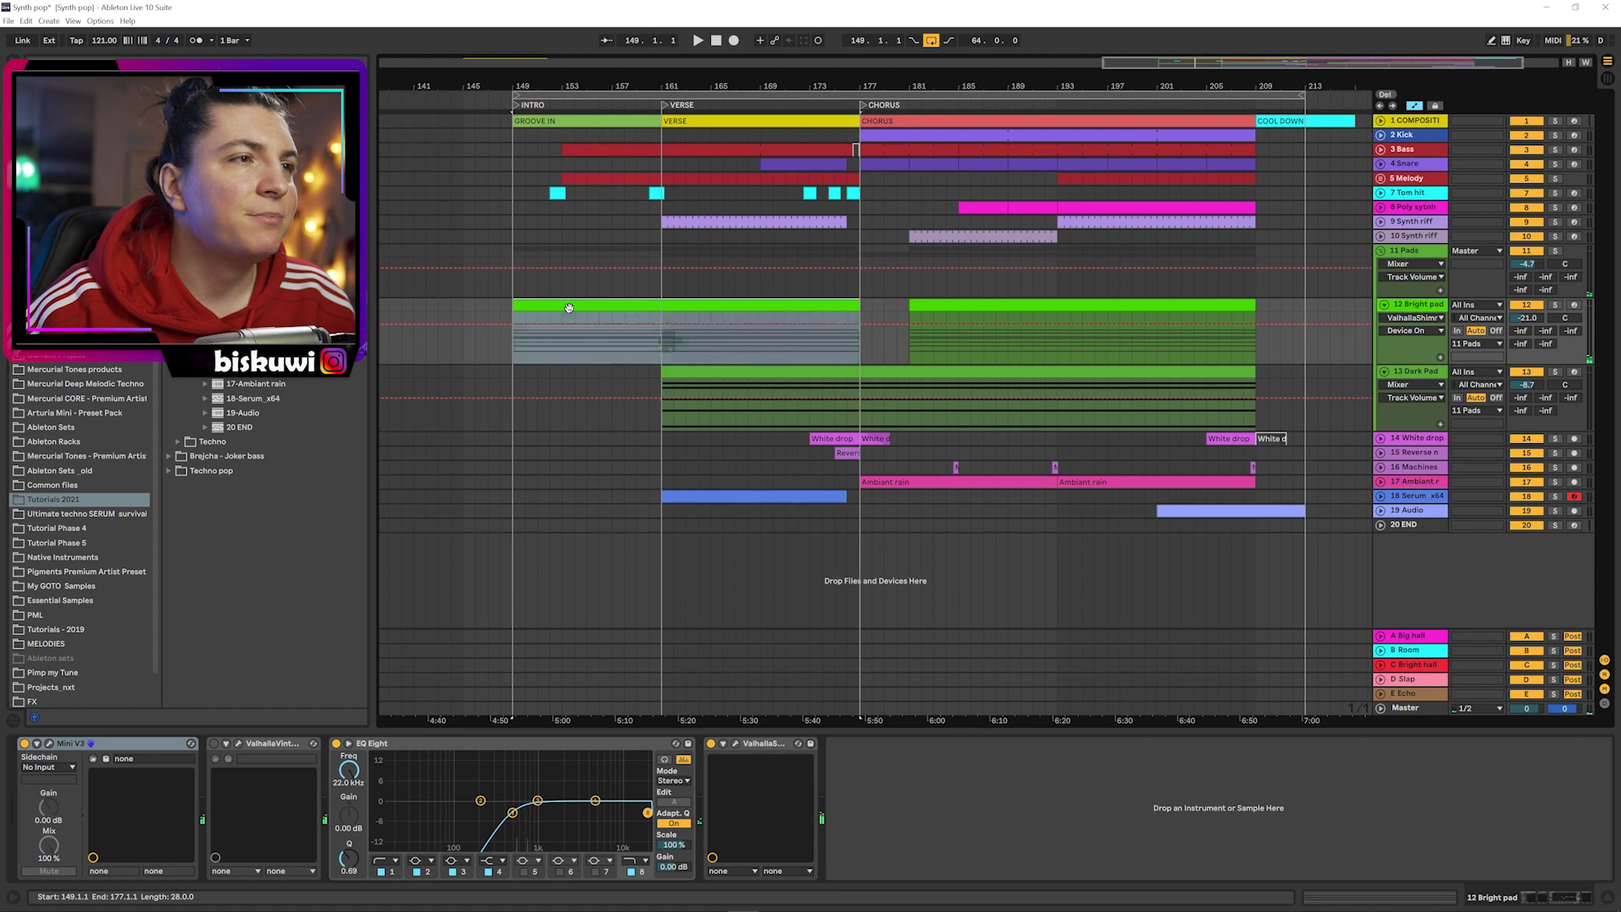
drag(192, 499, 197, 500)
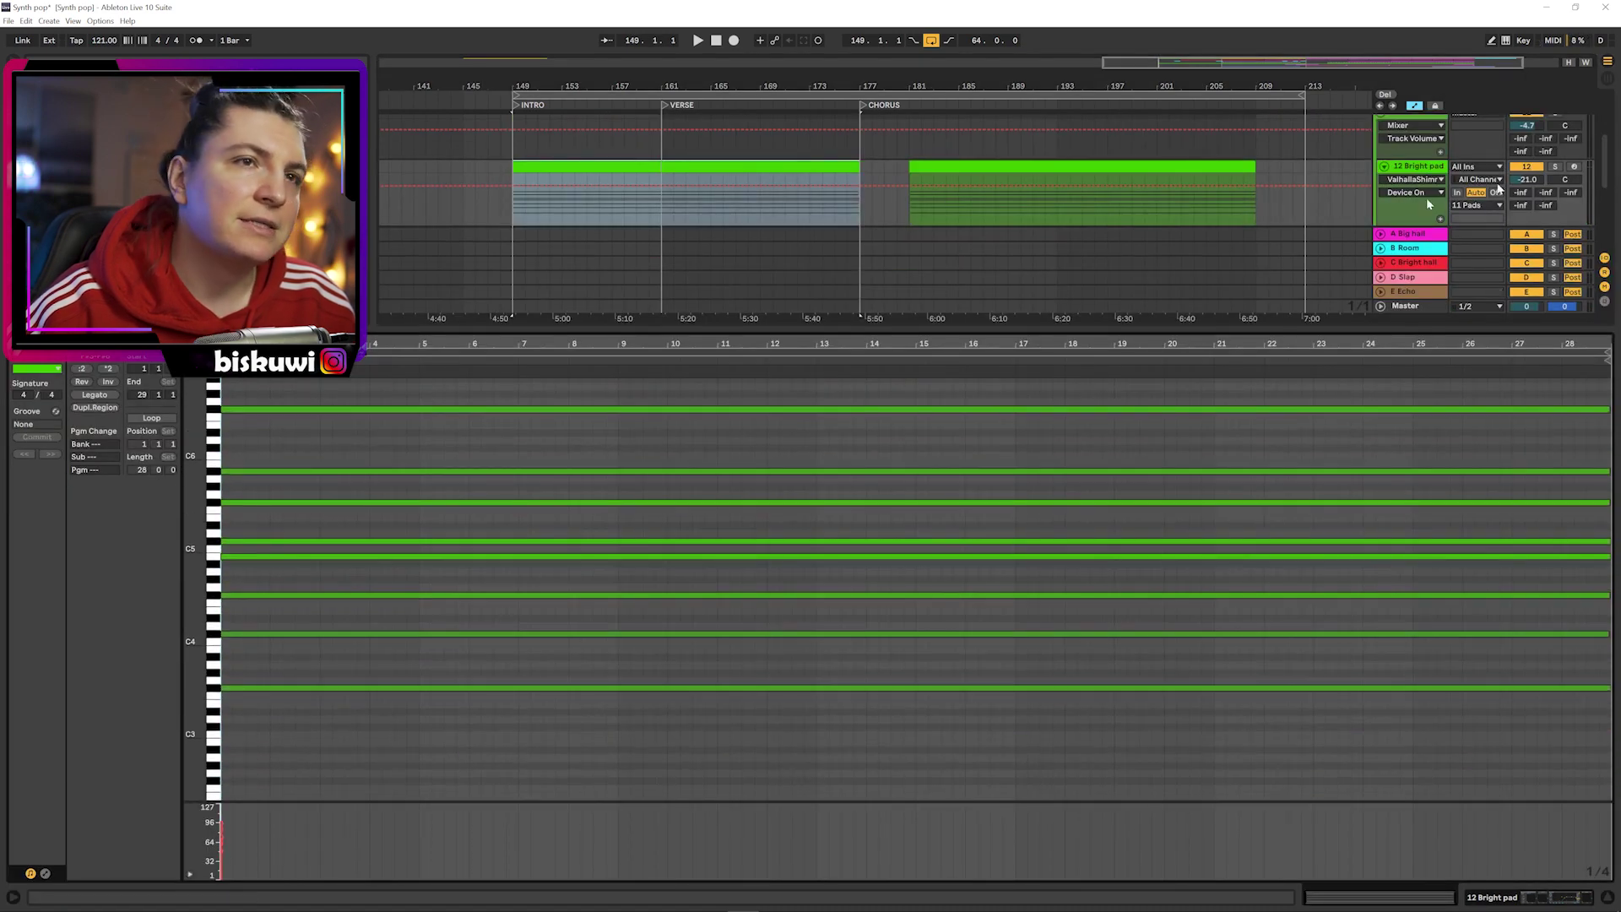
- Solo the Bright pad, audition it from 149.1.1, and return to its device view
click(1556, 167)
key(space)
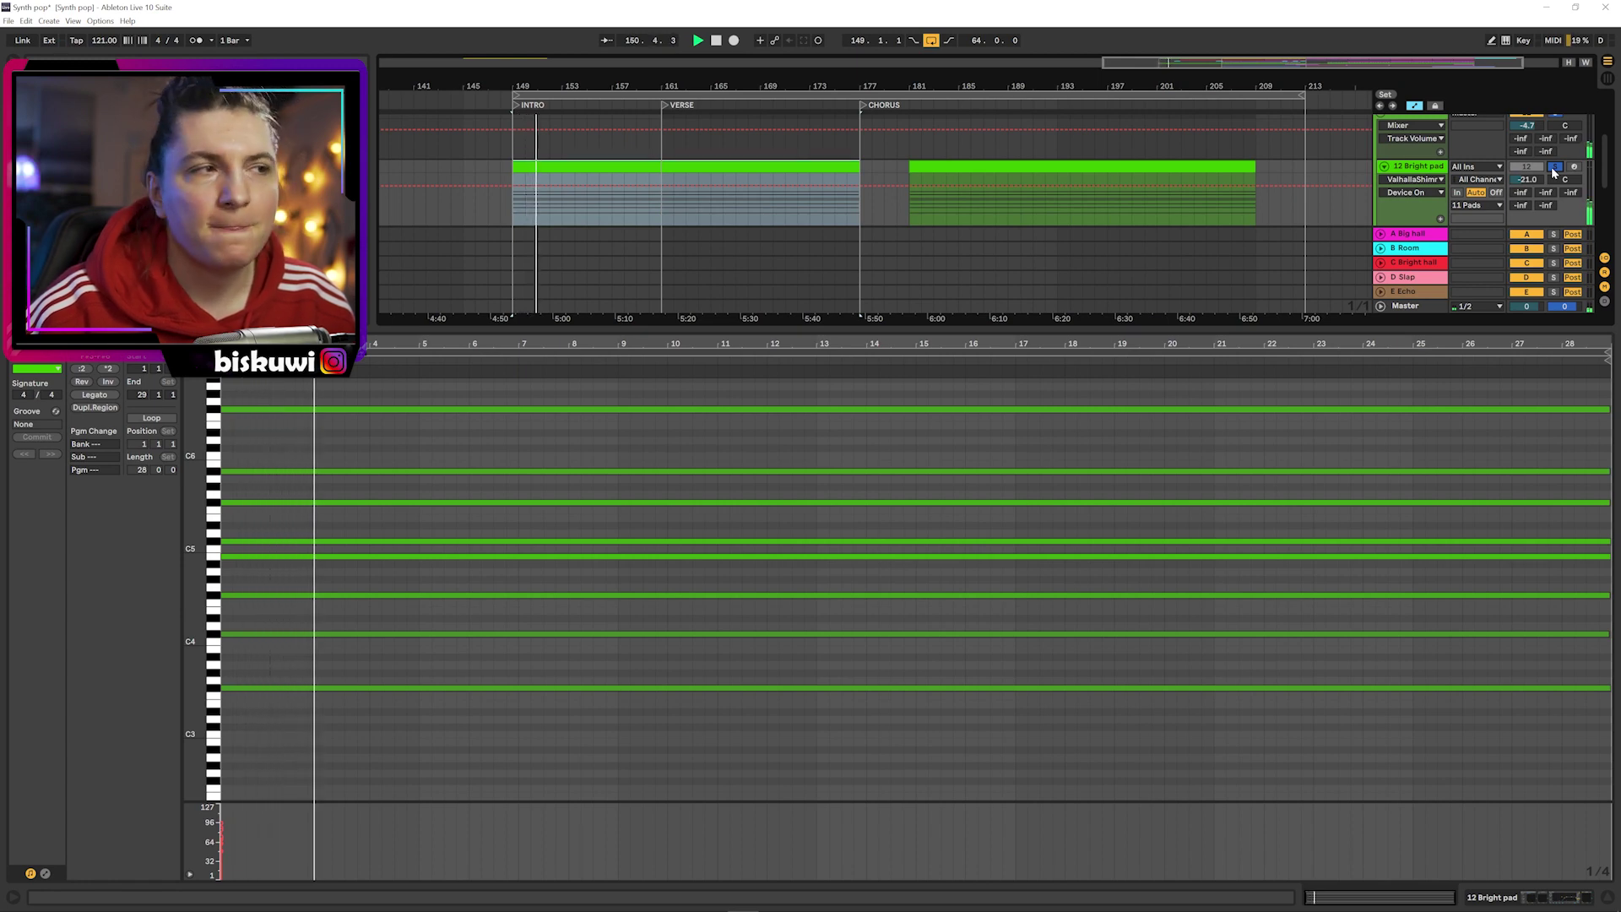
key(shift+Tab)
key(space)
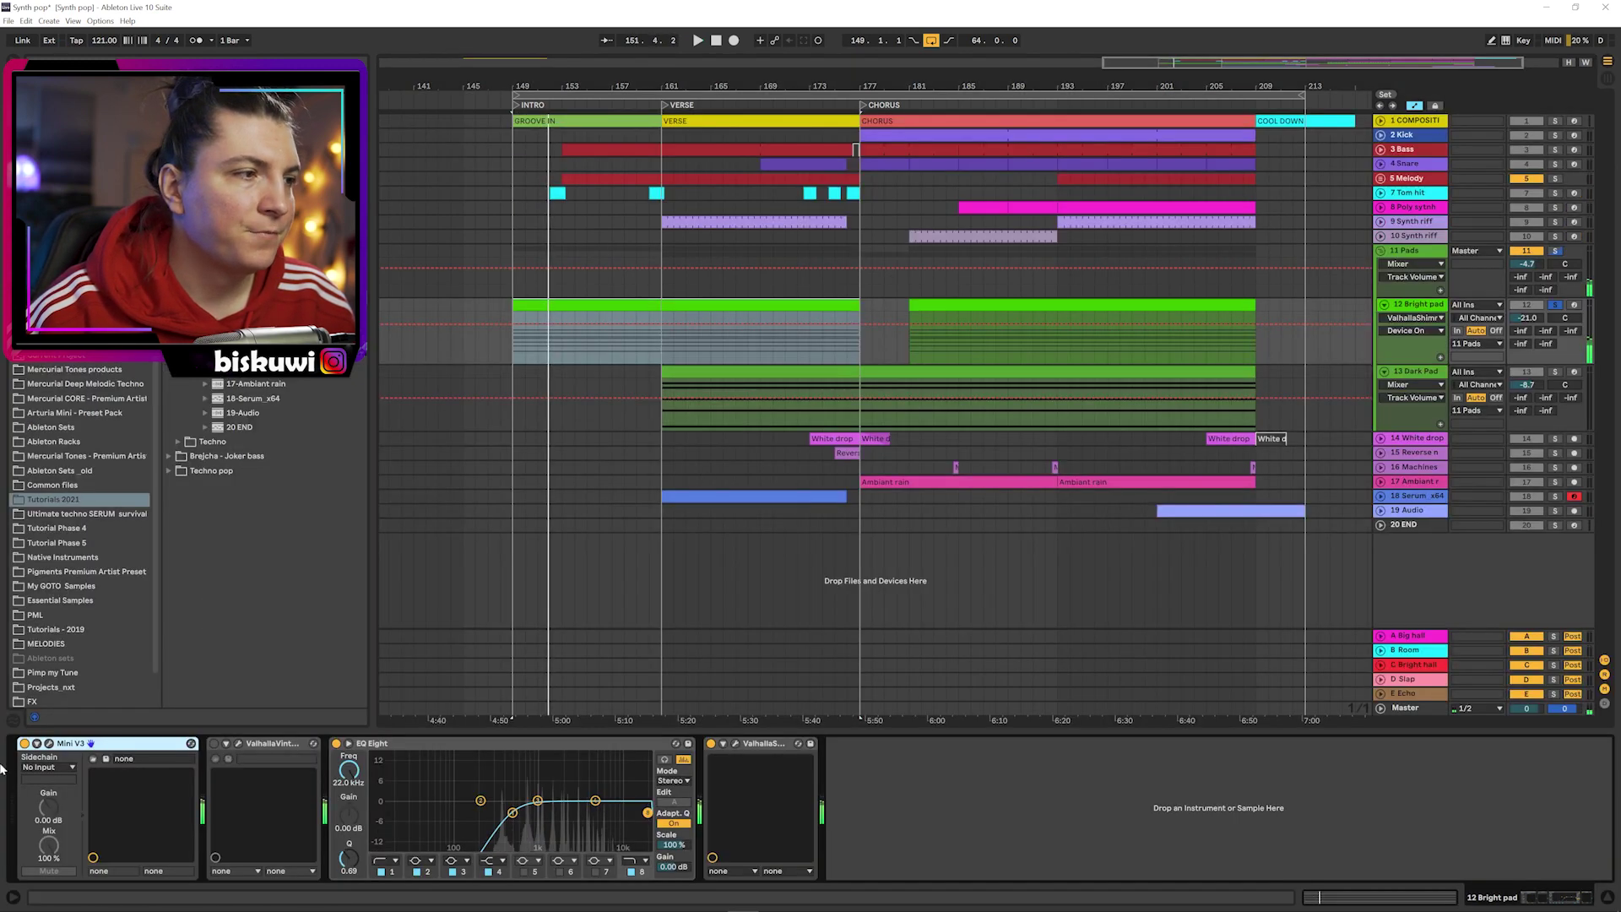
- Open the Bright pad's Mini V3 window, review its advanced modulation matrix and effects pages, and close the window
click(49, 744)
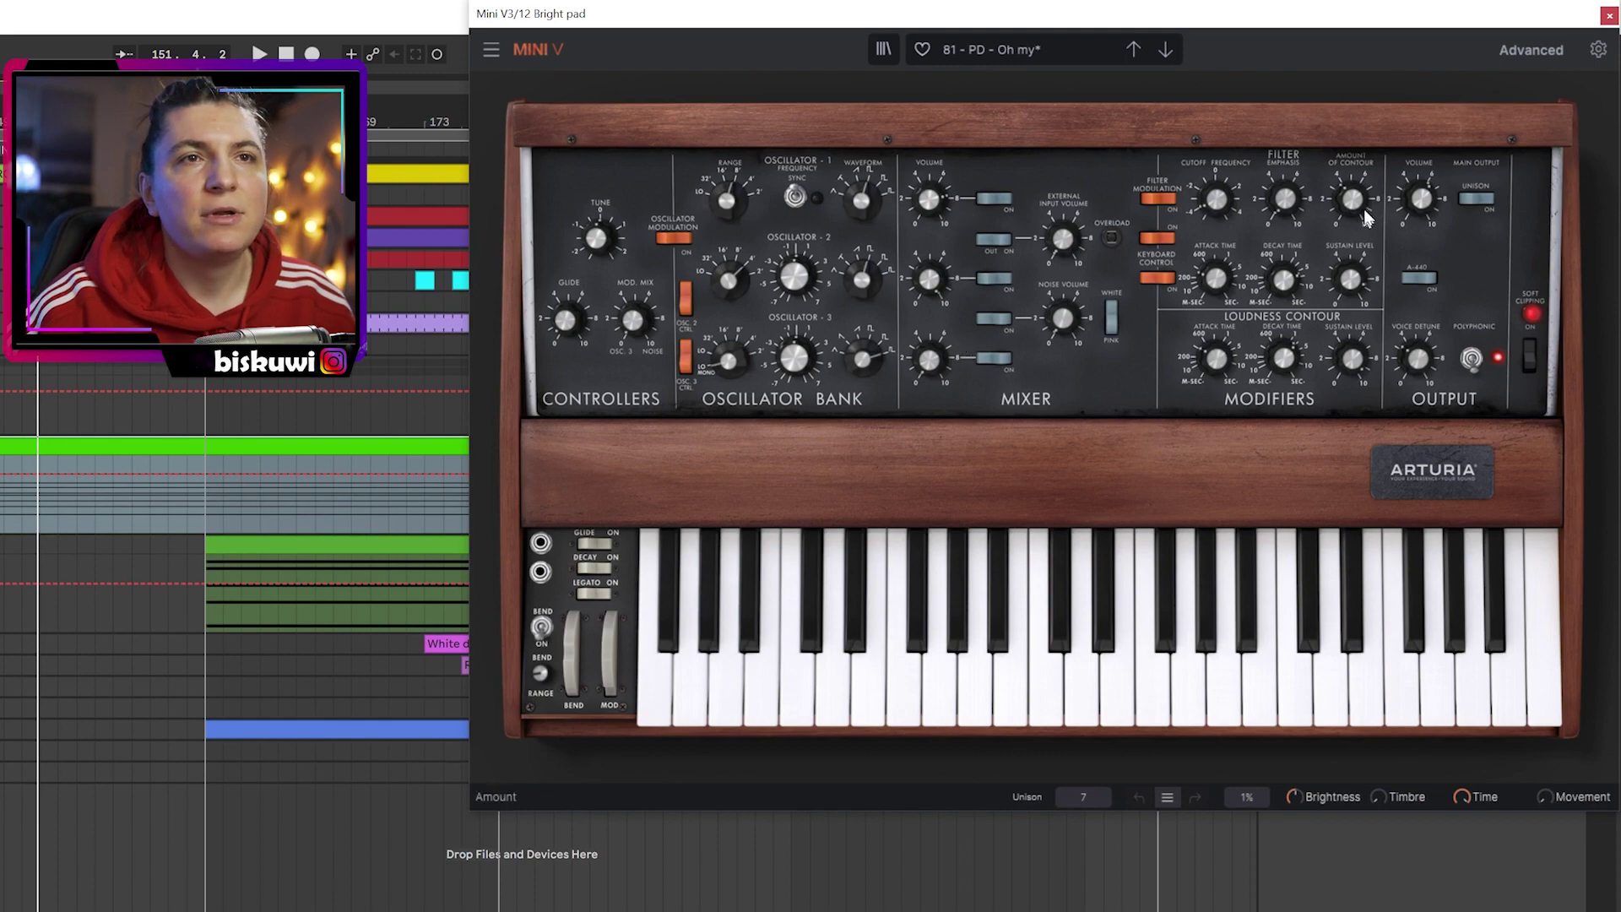
click(1532, 50)
click(625, 276)
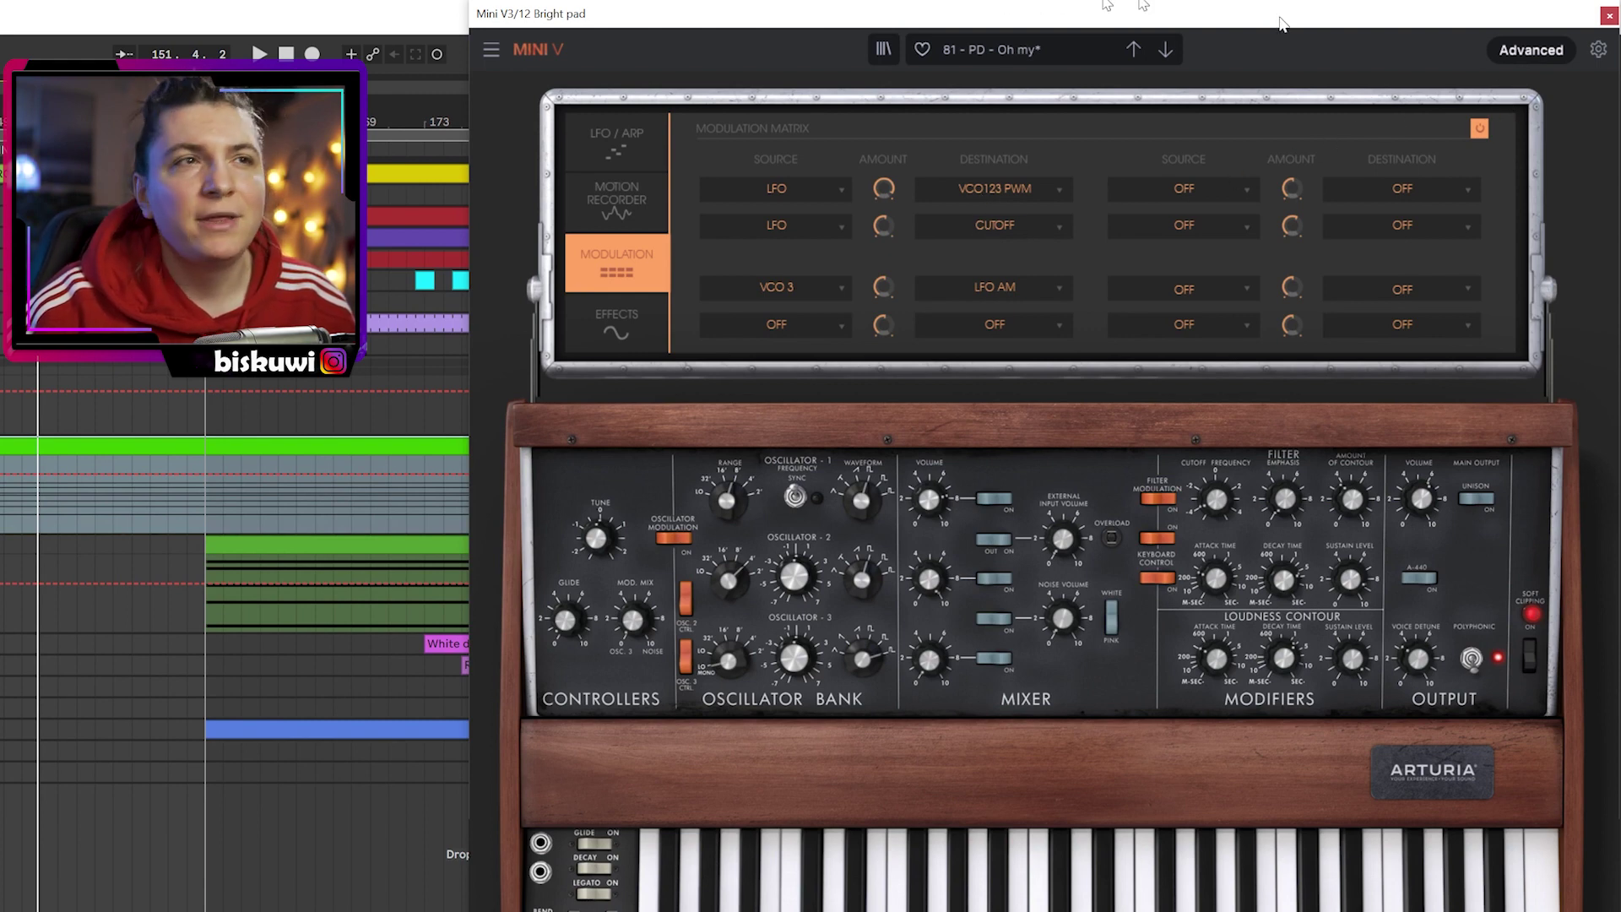
click(613, 332)
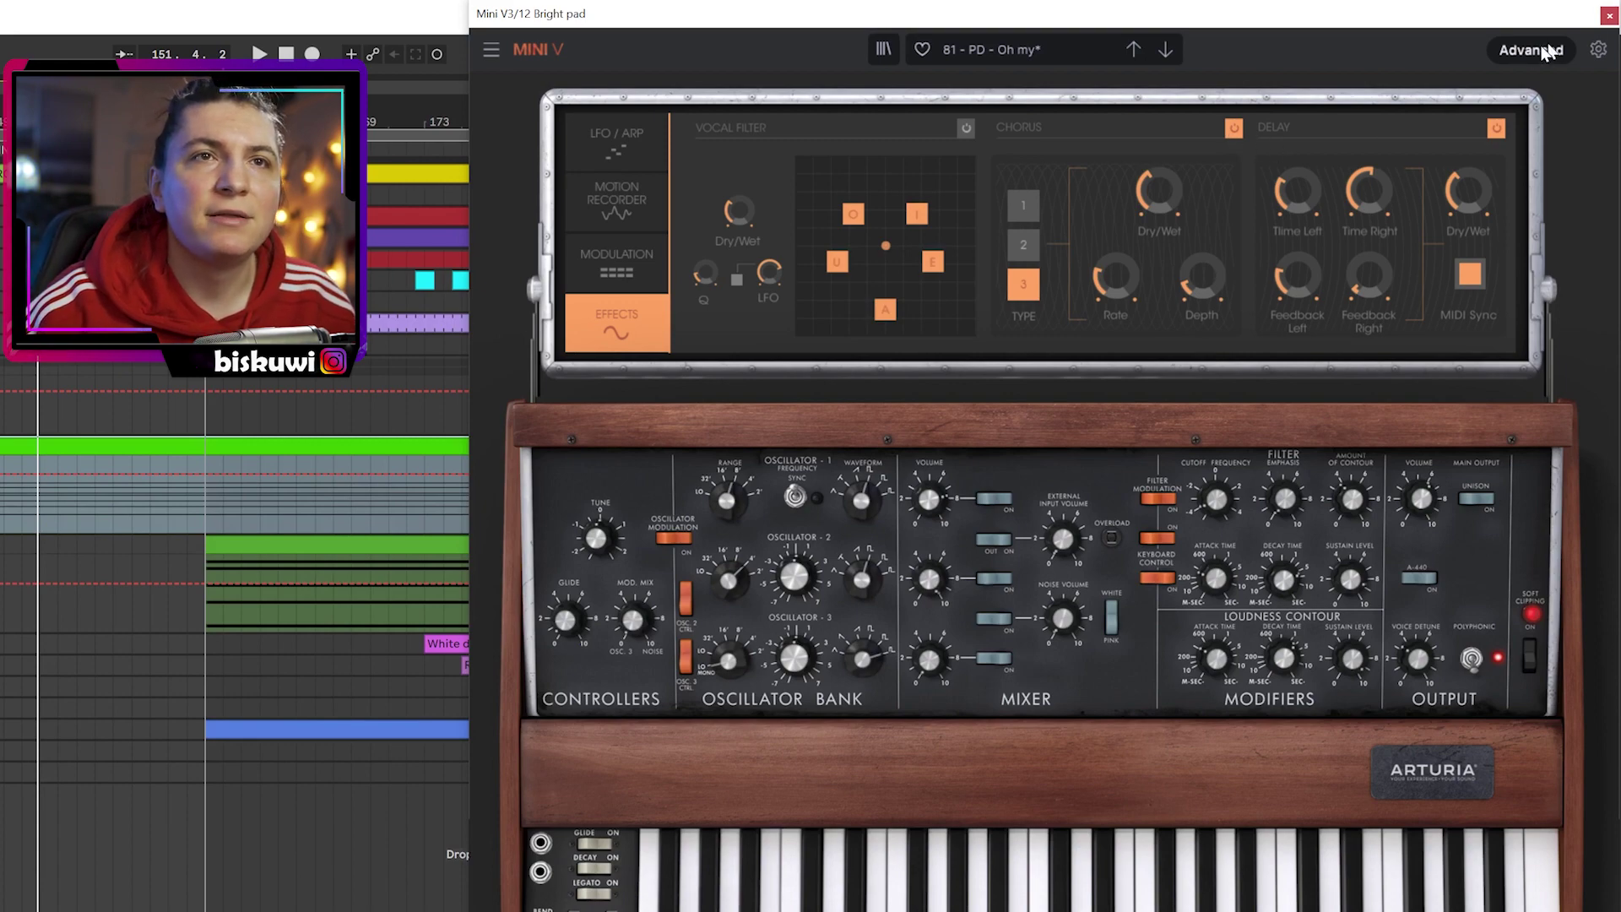
click(1563, 49)
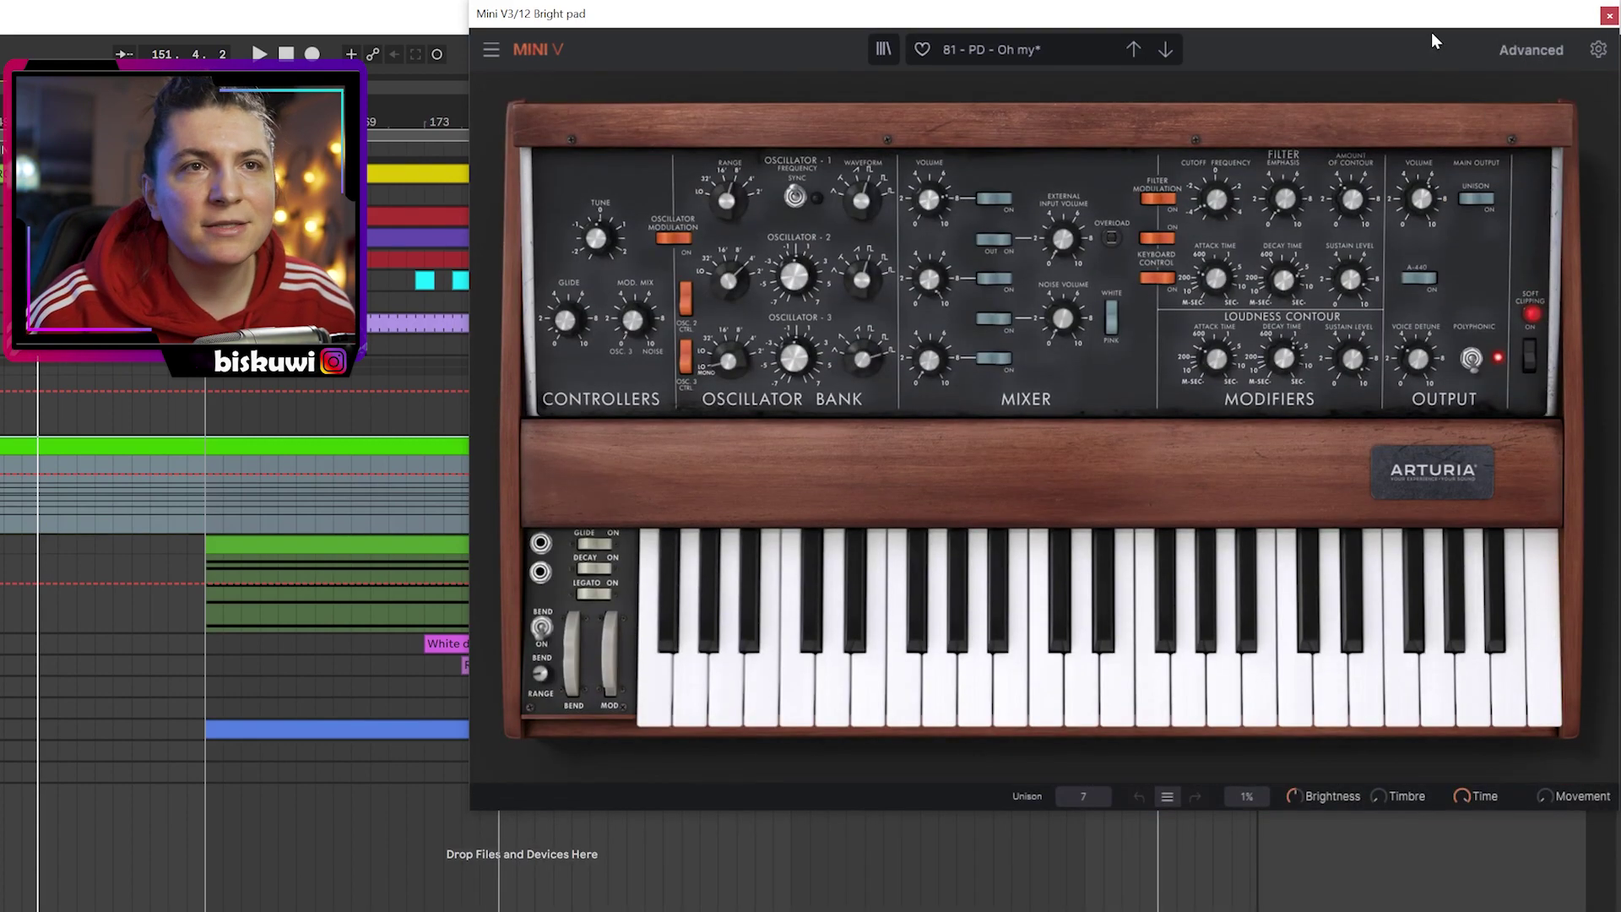
click(1609, 16)
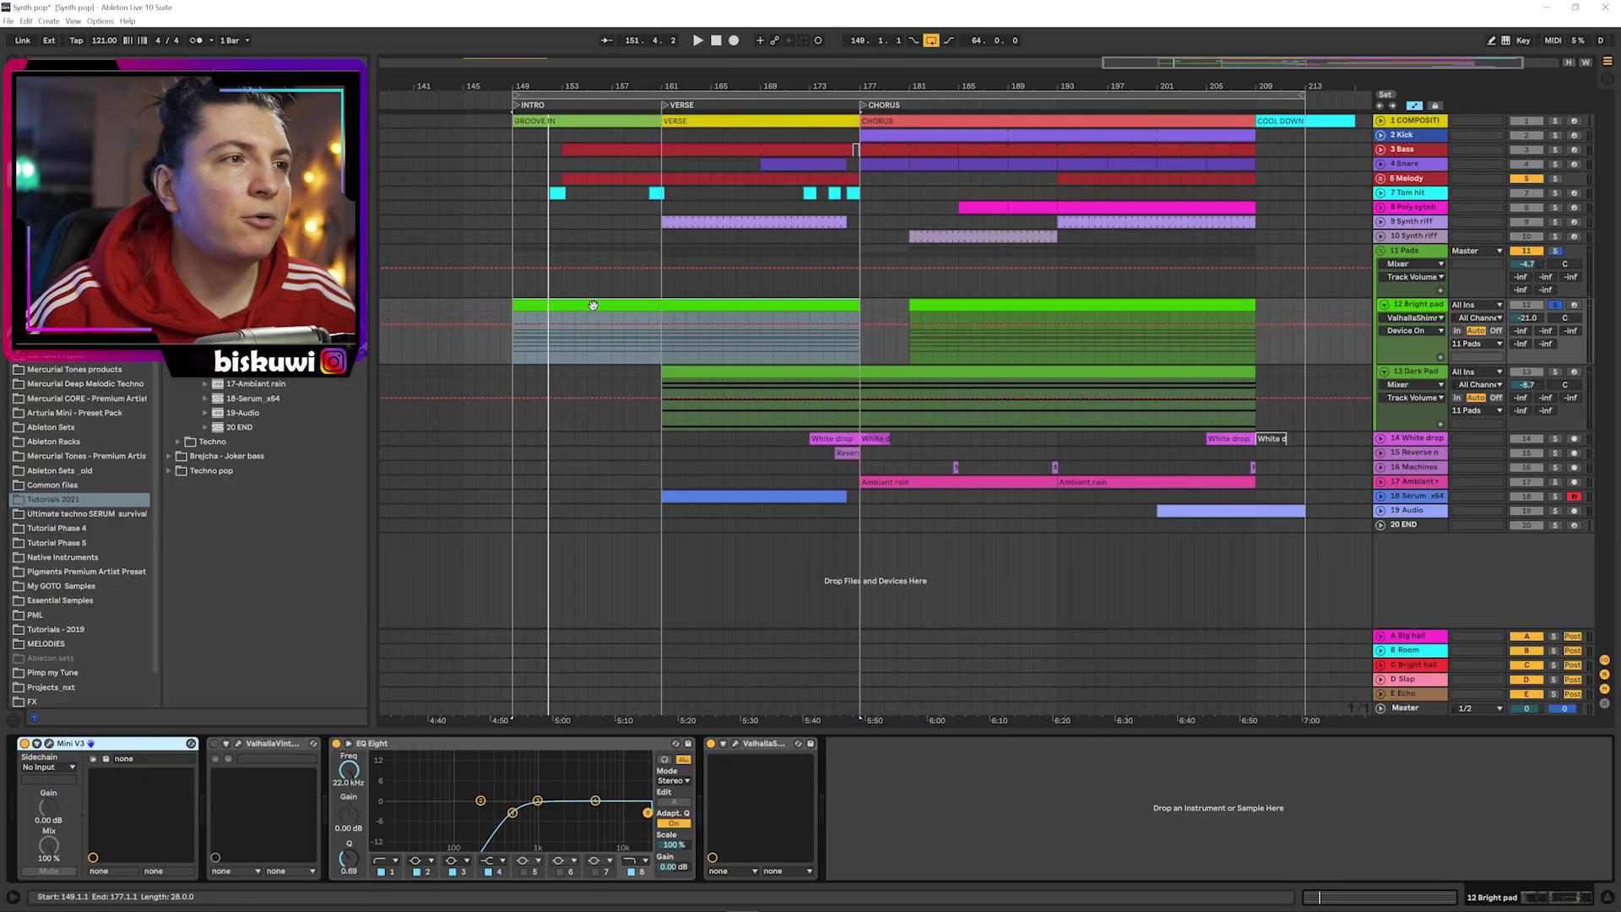
- Replay the Bright pad while viewing its clip notes, and switch to the Pads group's devices and Auto Filter frequency automation
double_click(594, 305)
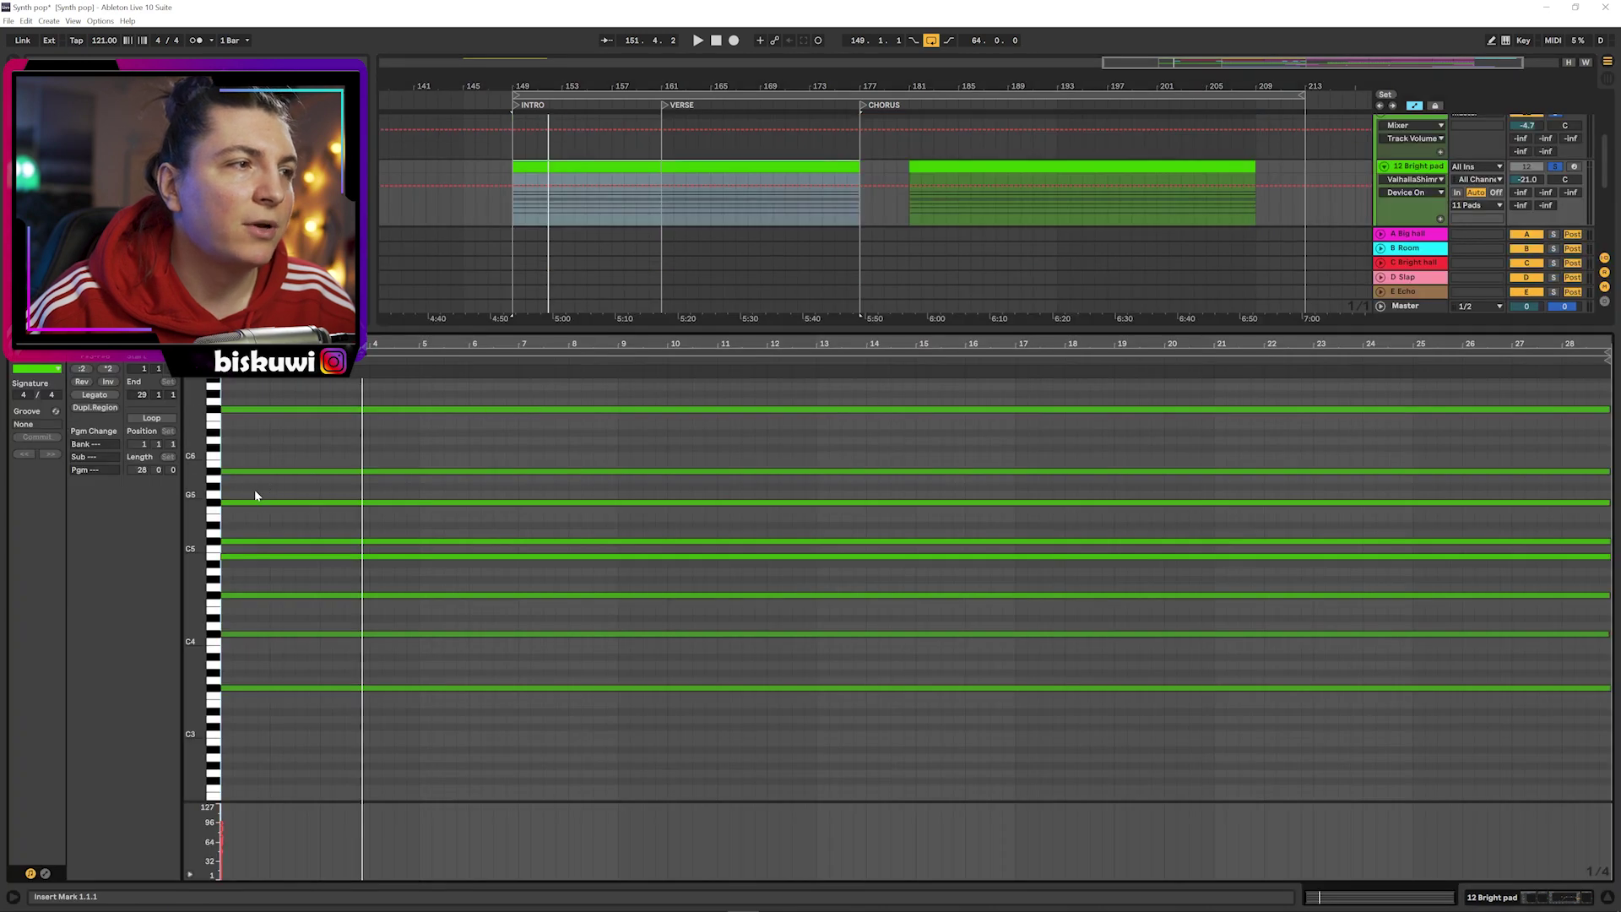
key(space)
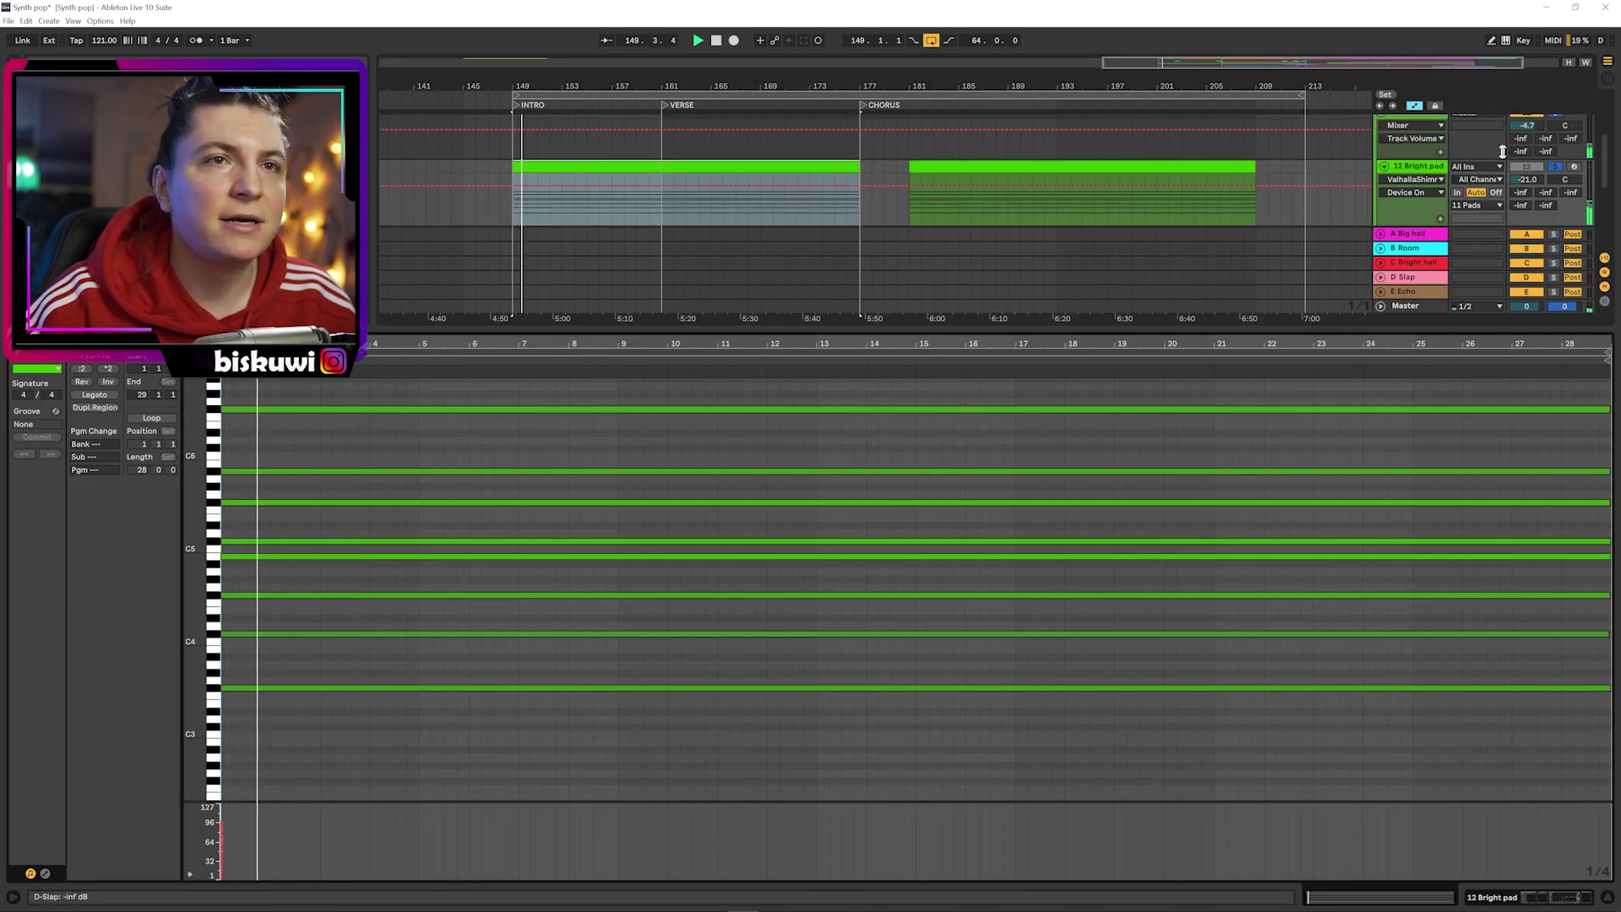
key(shift+Tab)
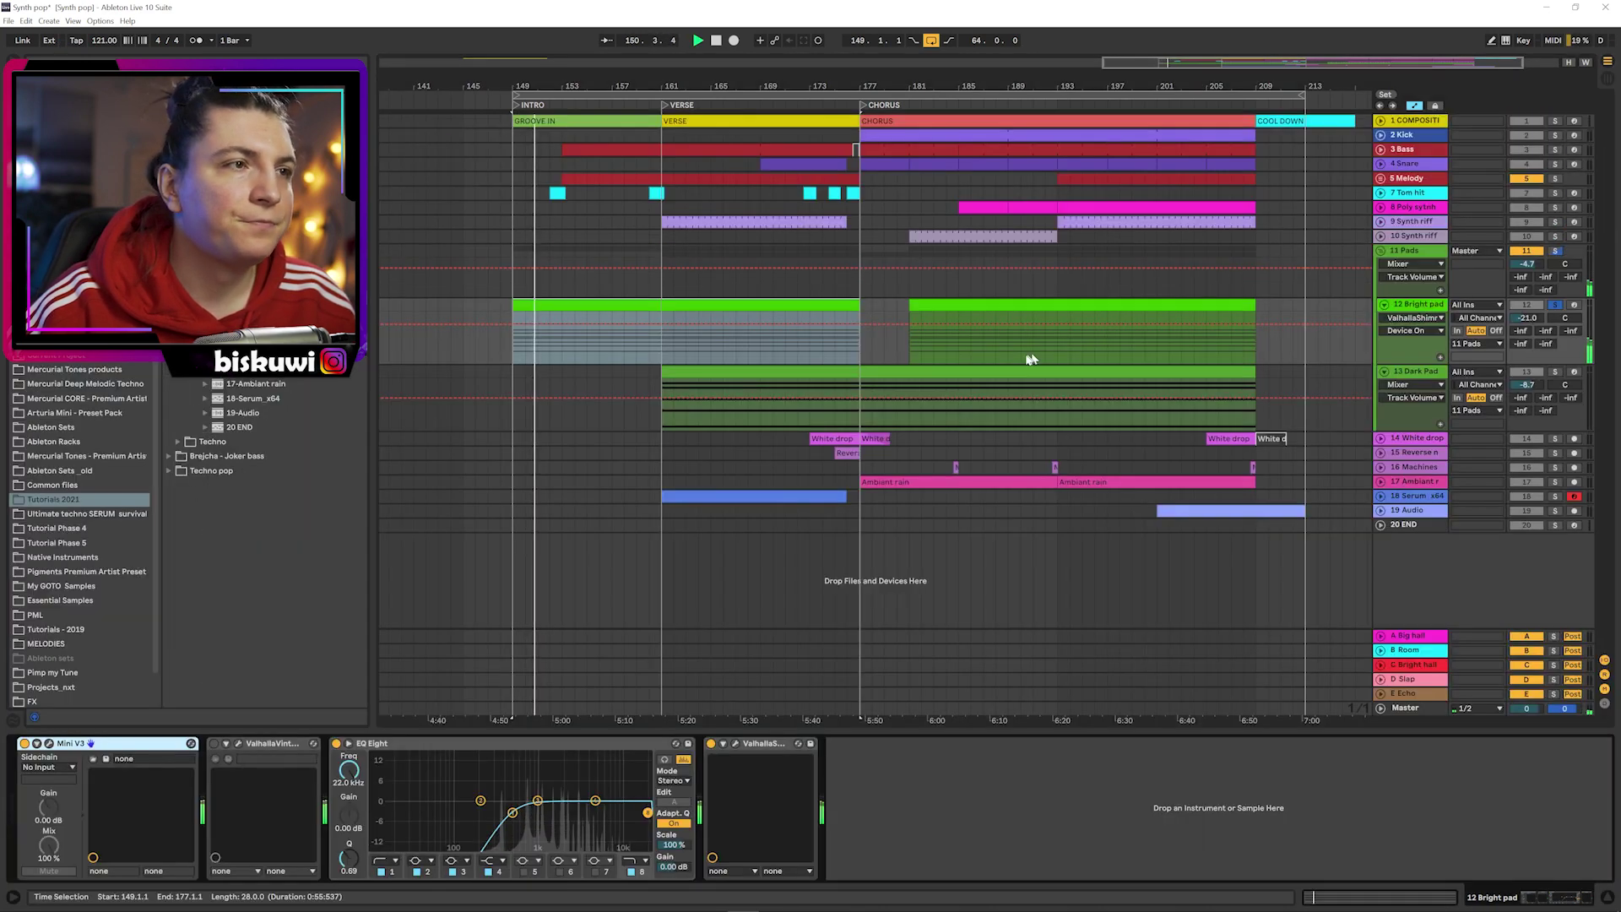
key(Up)
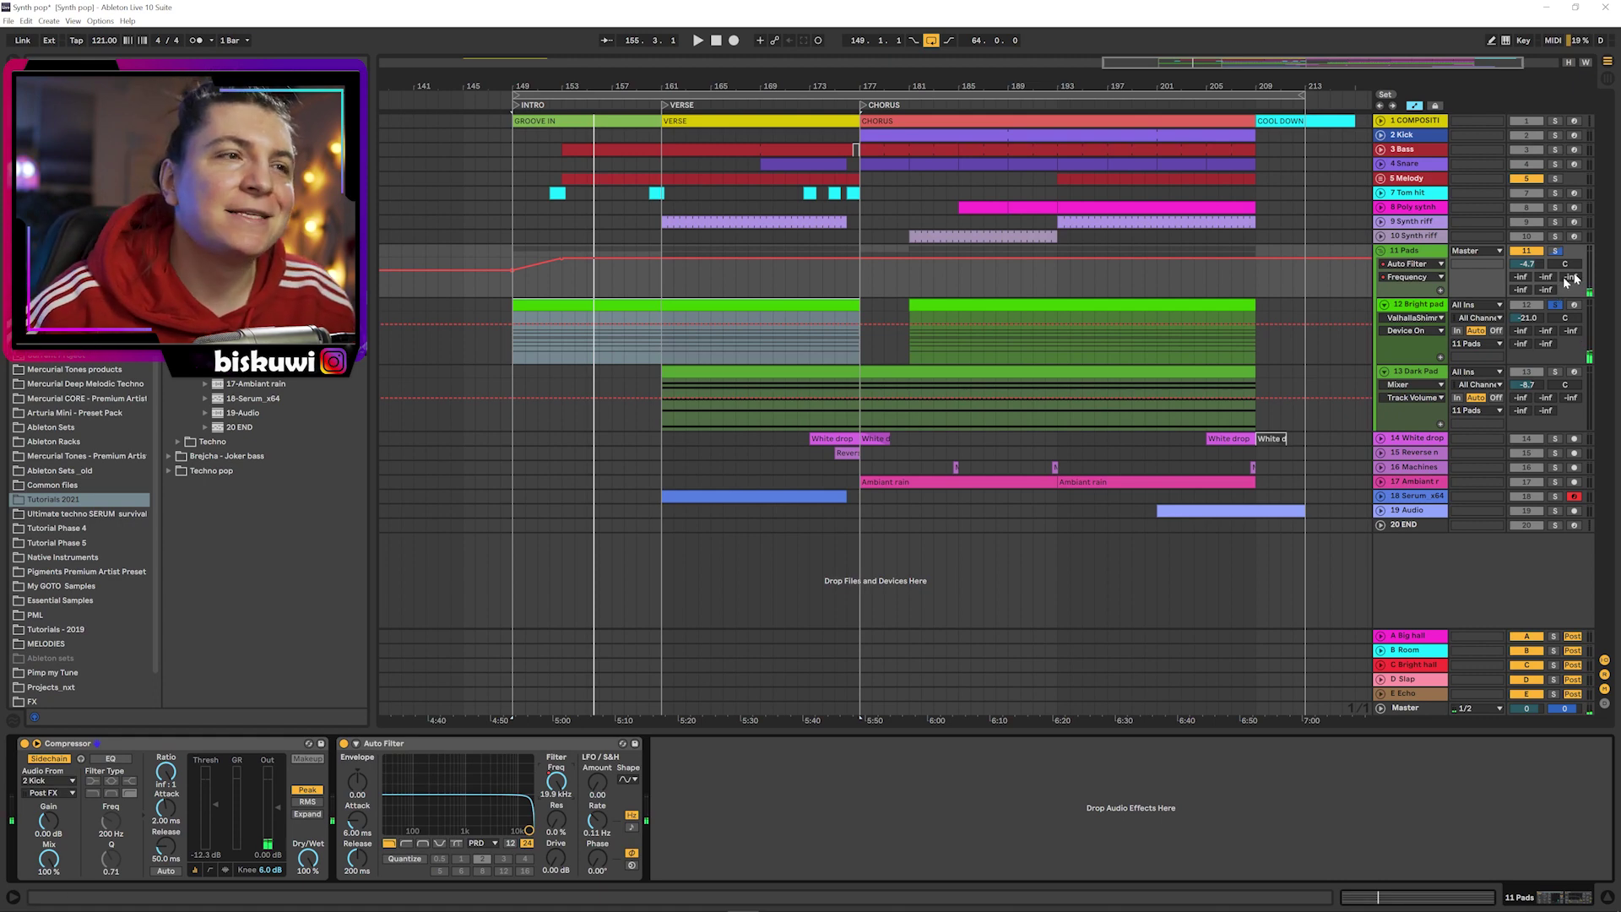
- Solo the Dark Pad, audition it from the verse start at 161.1.1, and fold the Pads group
click(835, 372)
double_click(818, 372)
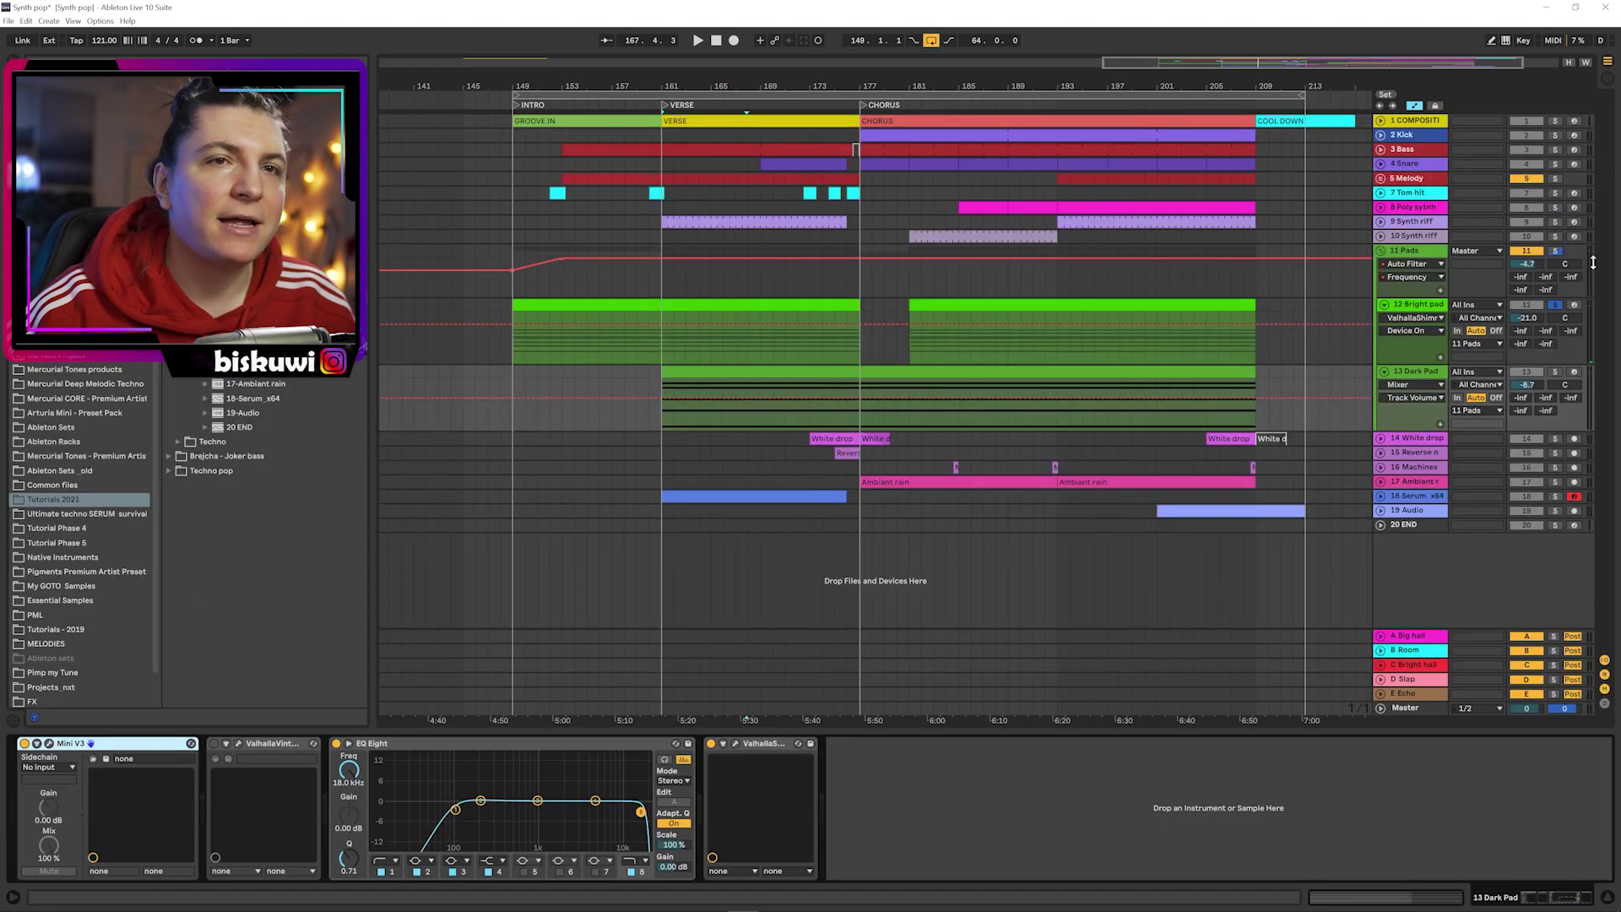
click(1555, 373)
click(663, 381)
key(space)
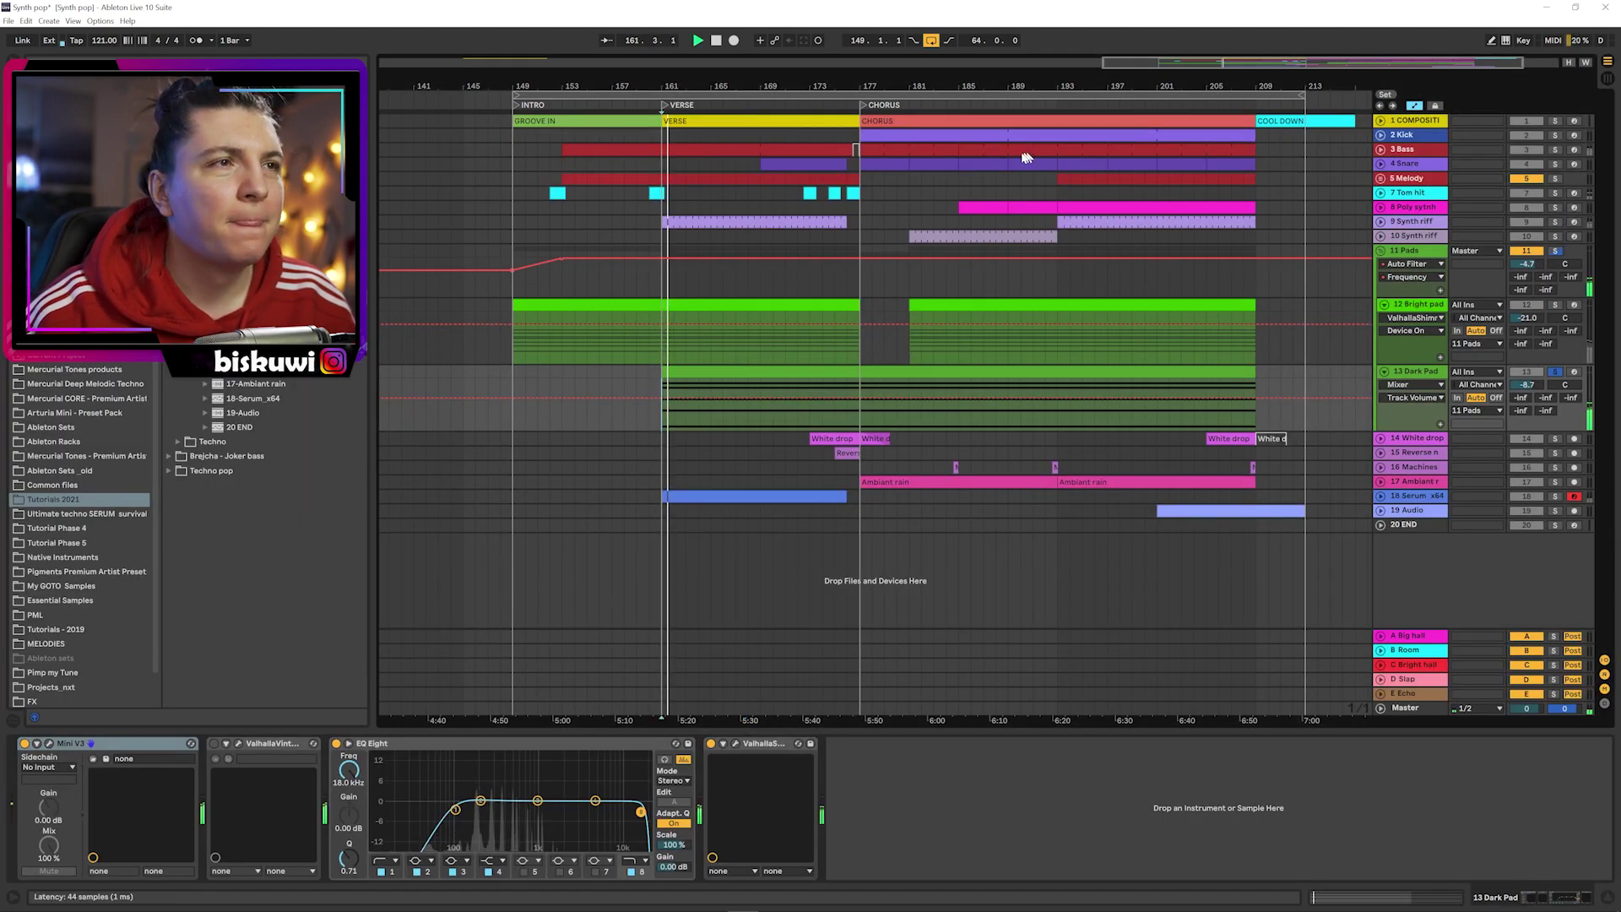
key(ctrl+alt+p)
mouse_move(633, 112)
mouse_down()
mouse_move(1401, 47)
mouse_move(1430, 19)
mouse_up()
key(space)
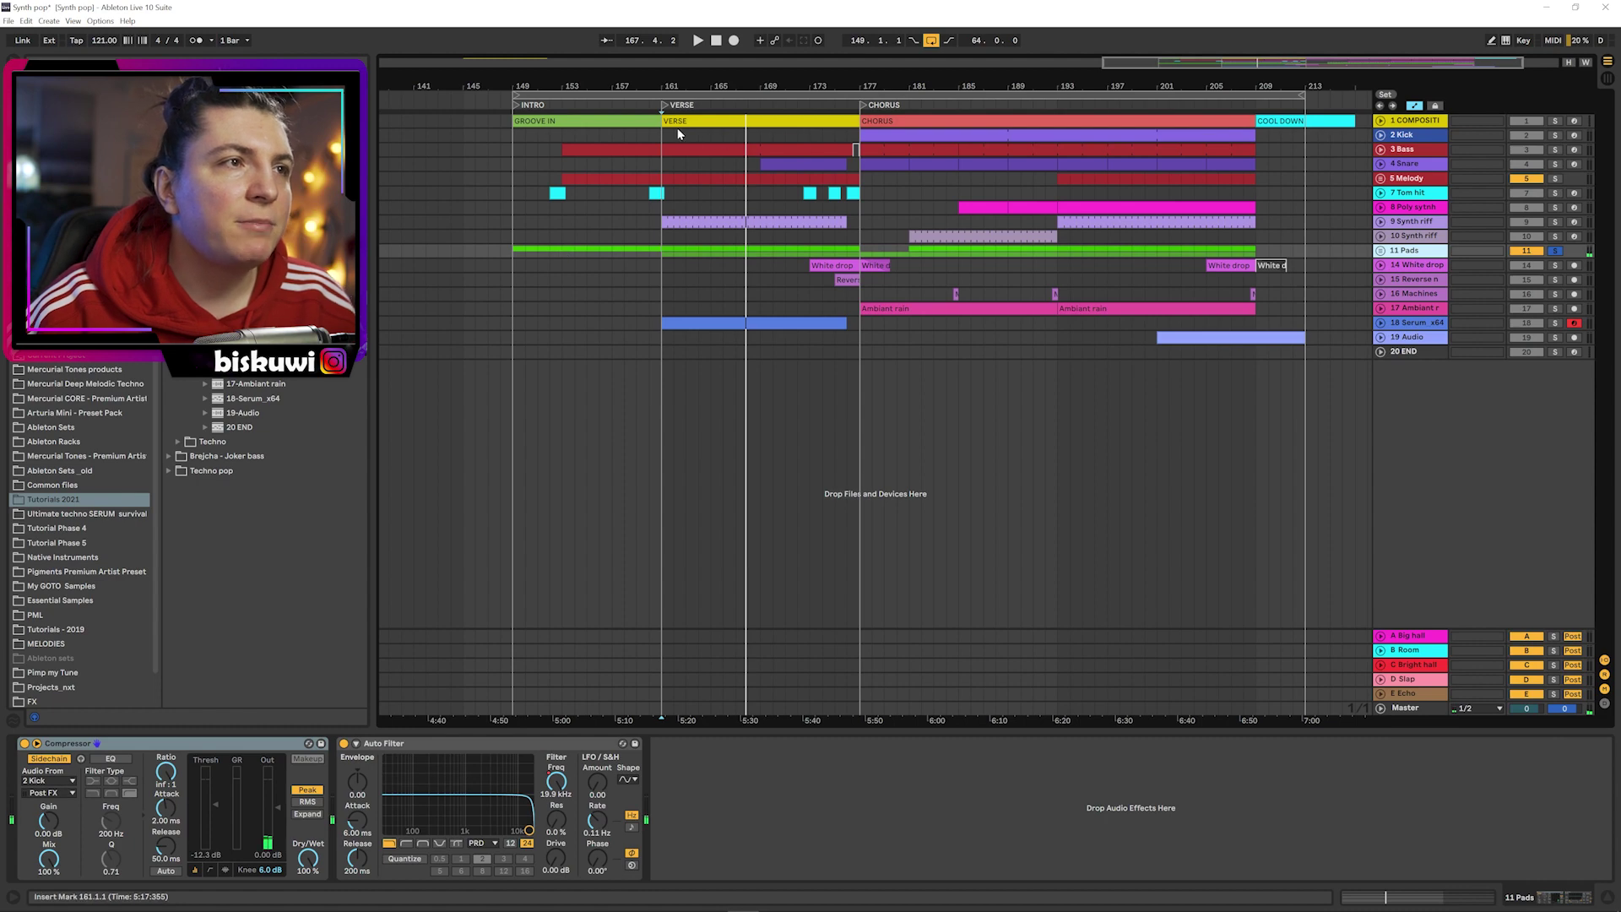
- Unfold the Serum_x64 track, audition its verse clip from 161.1.1 while reviewing the Serum synth window, and close the window
click(1381, 323)
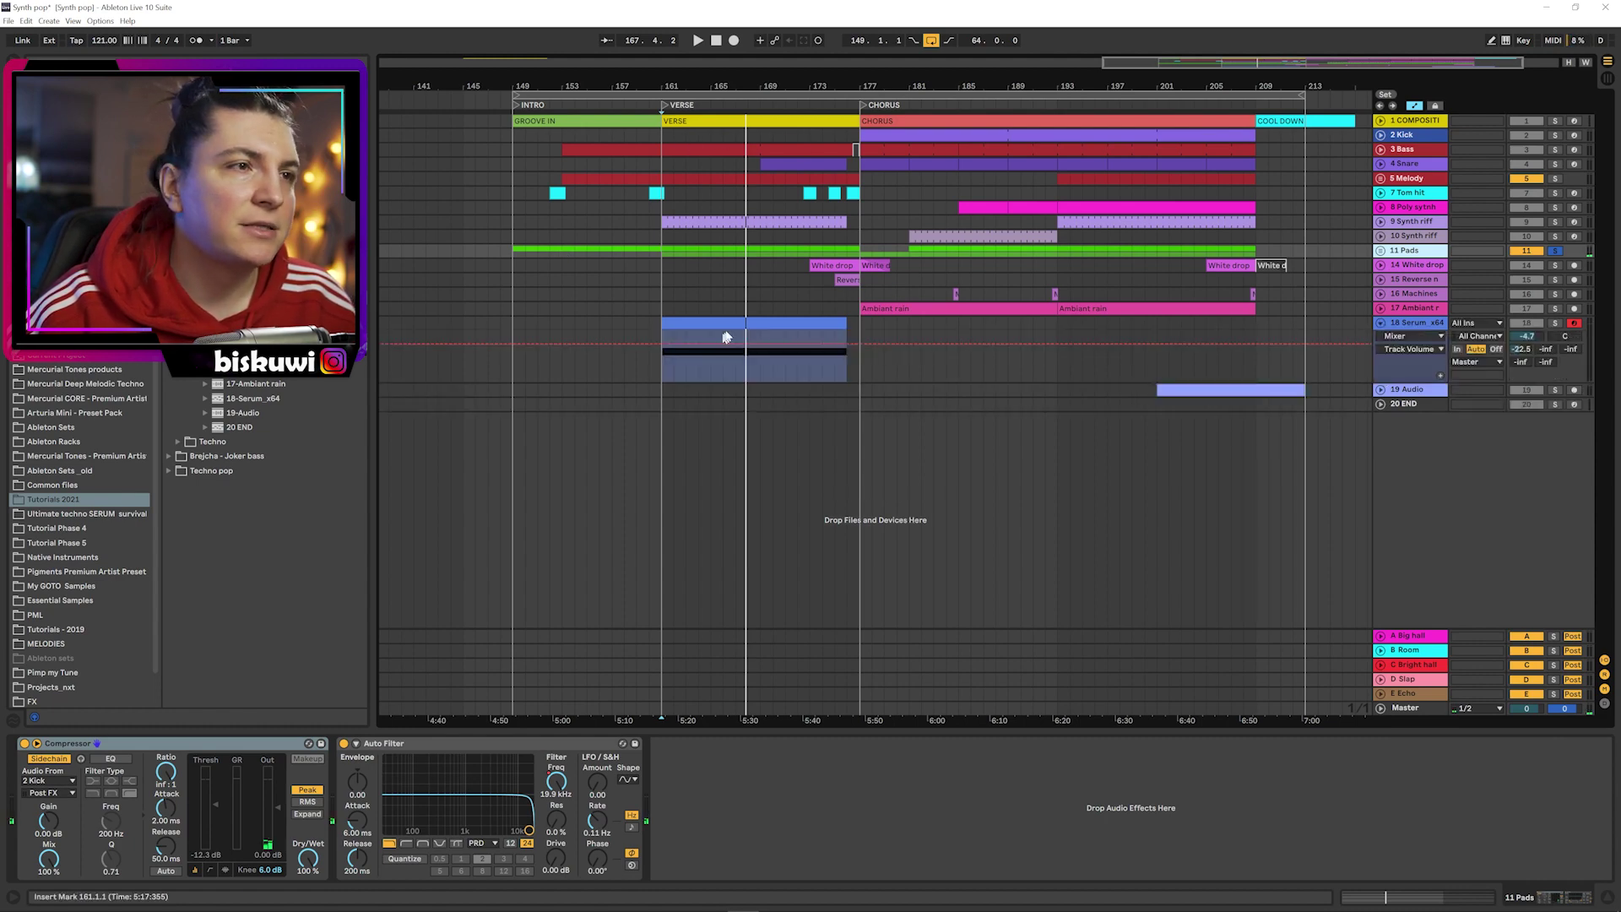
click(726, 337)
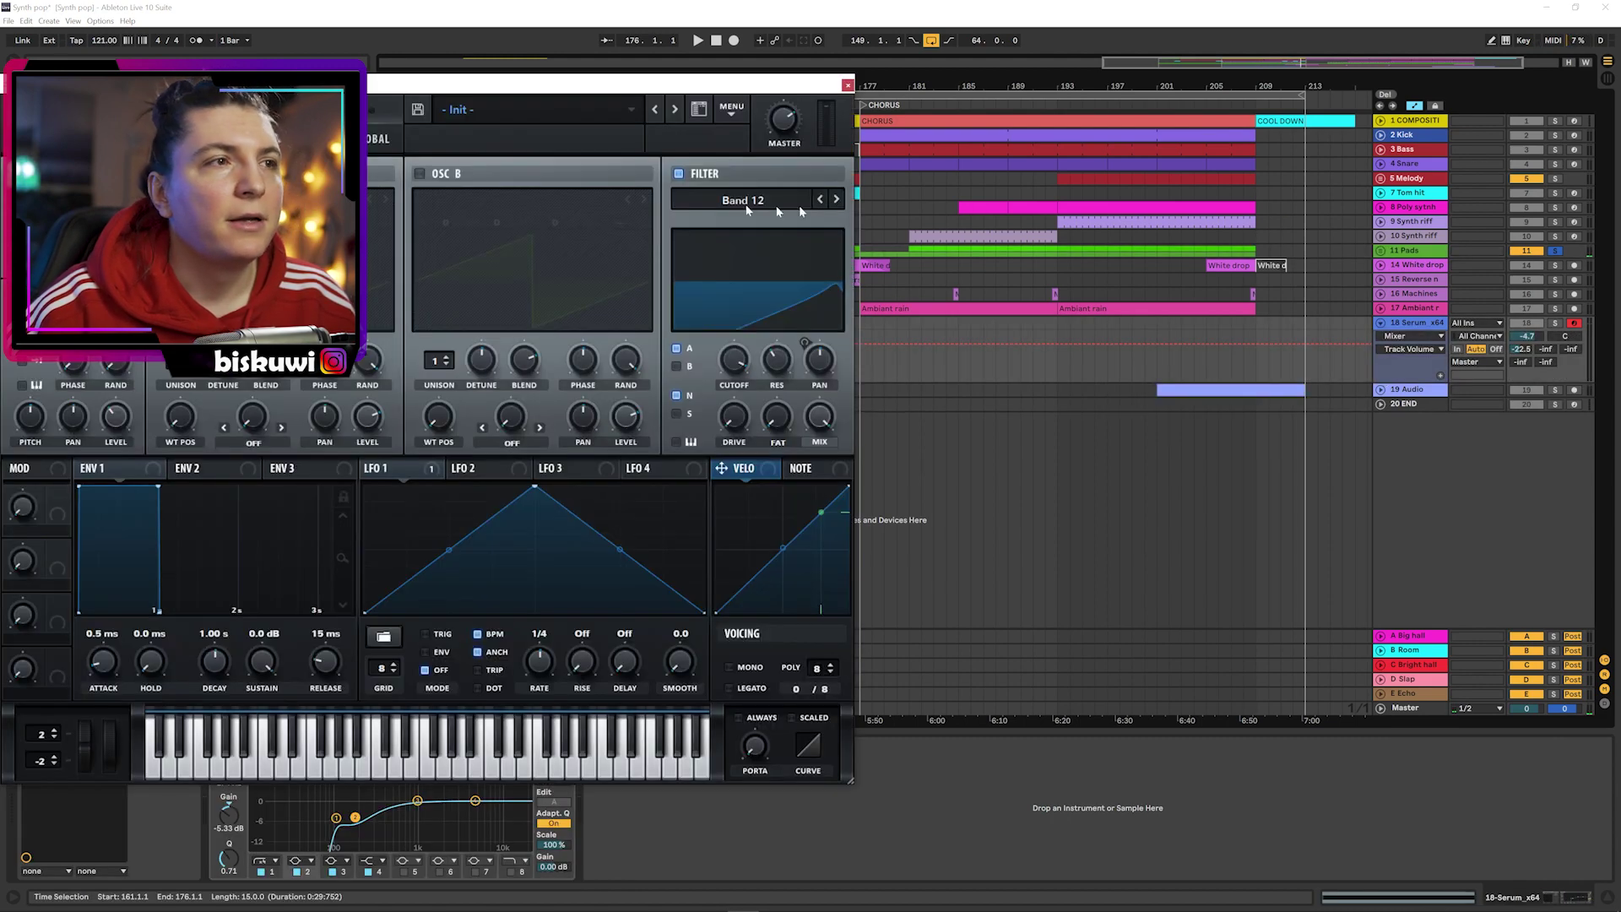
key(space)
drag(679, 81, 1449, 16)
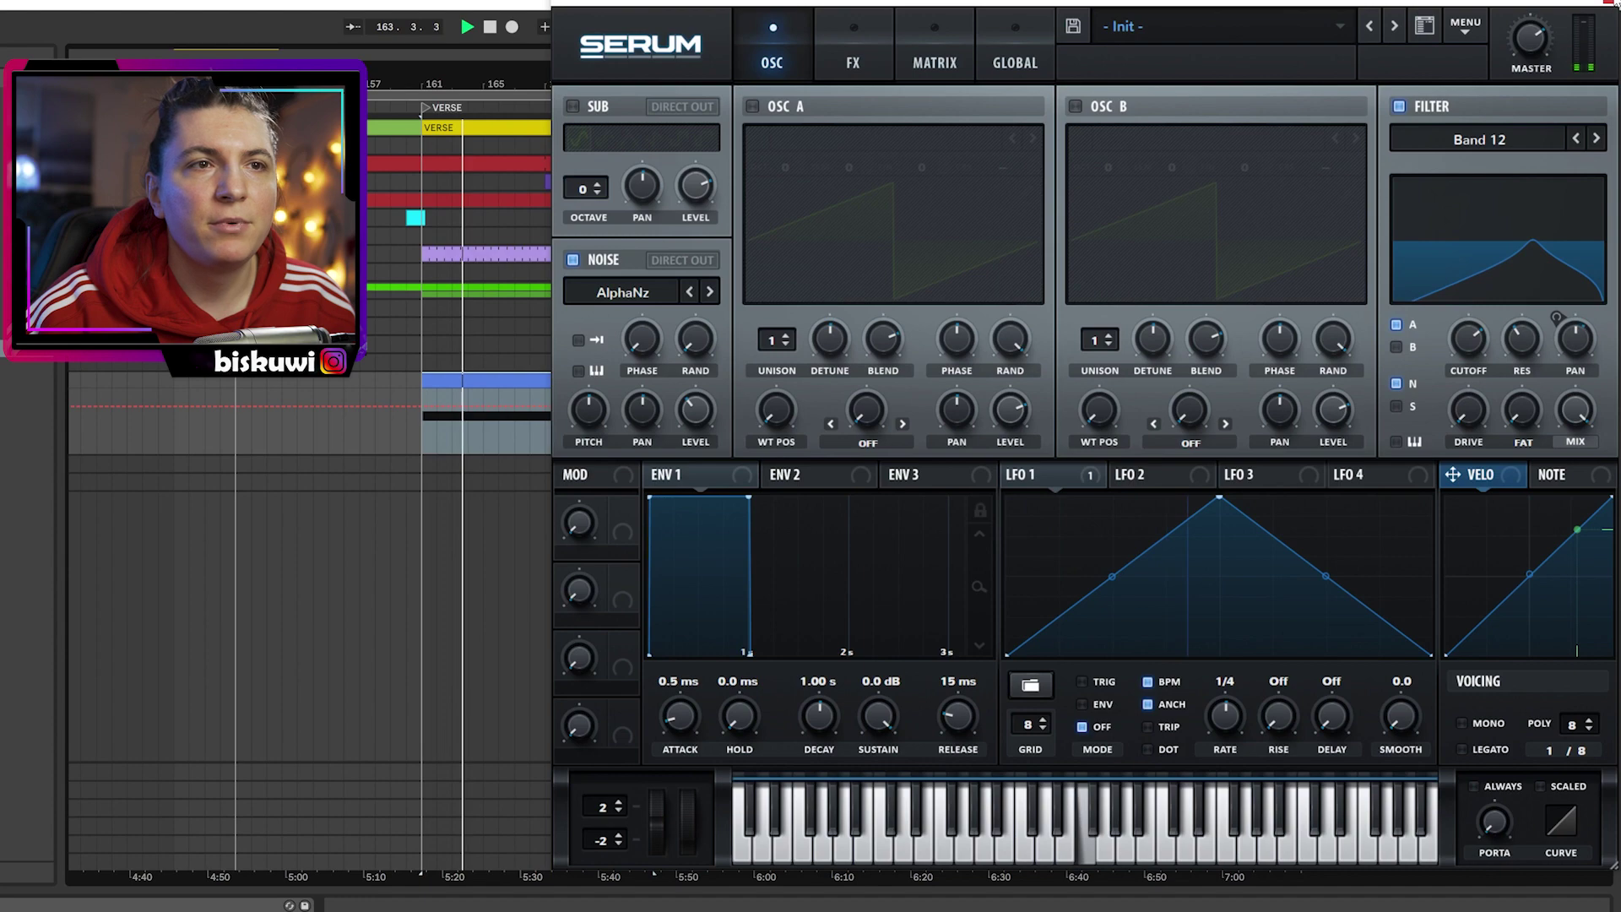
click(1614, 4)
key(space)
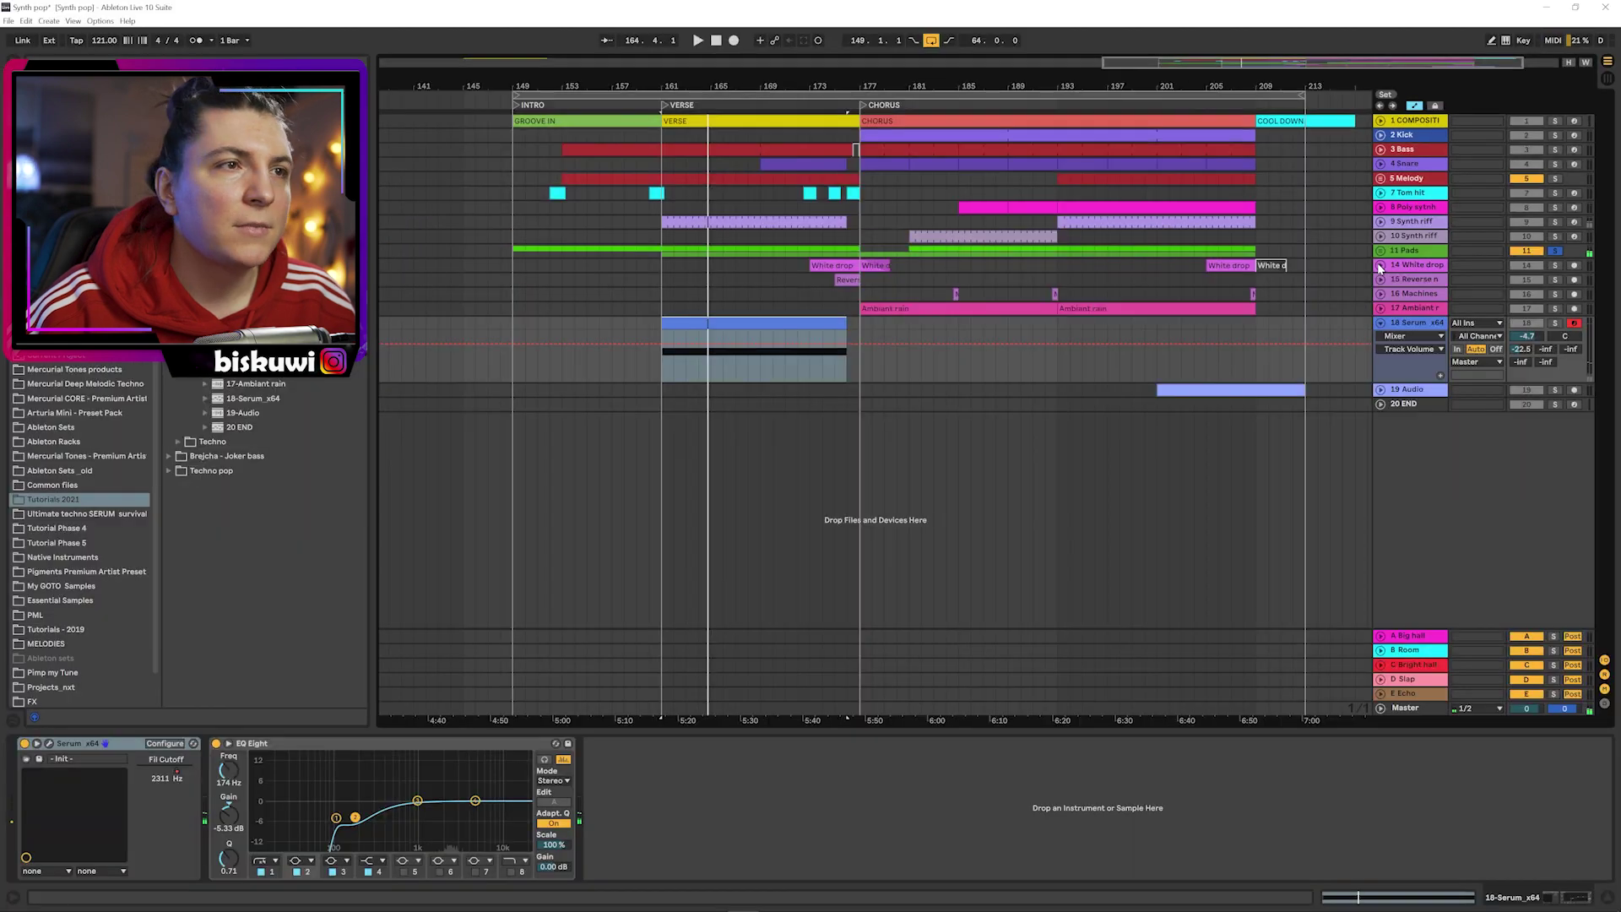
- Unfold all tracks and audition the soloed White drop from 176.1.1, just before the chorus
alt+click(1381, 265)
drag(817, 71, 825, 182)
click(884, 315)
key(space)
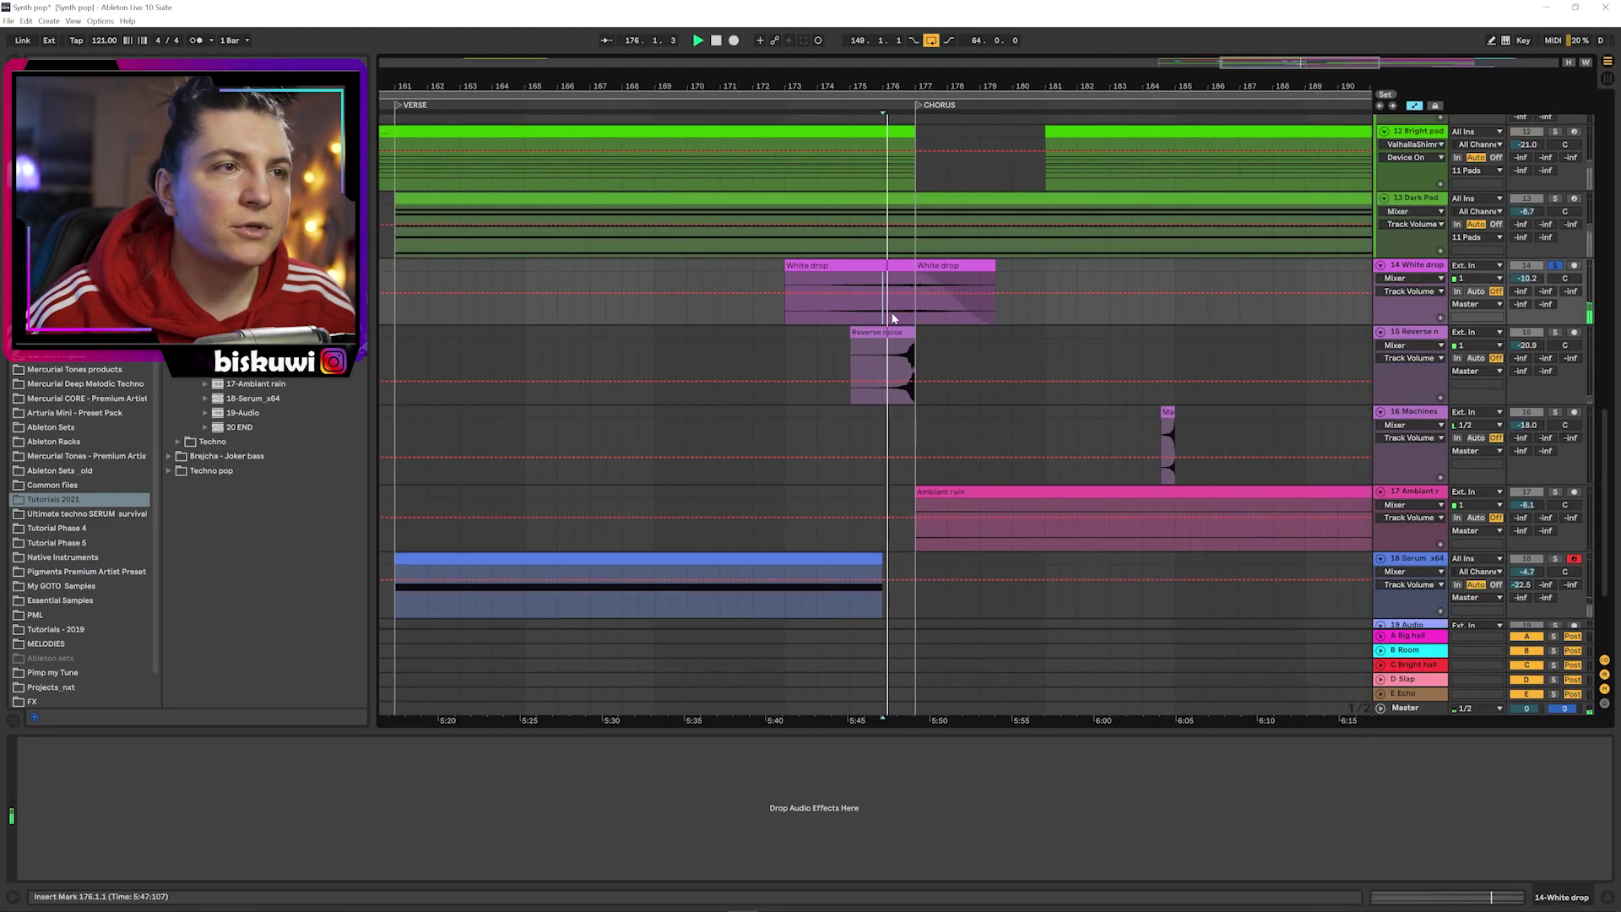
- Solo the Reverse noise track and audition it from 176.1.1 into the chorus
click(885, 368)
key(space)
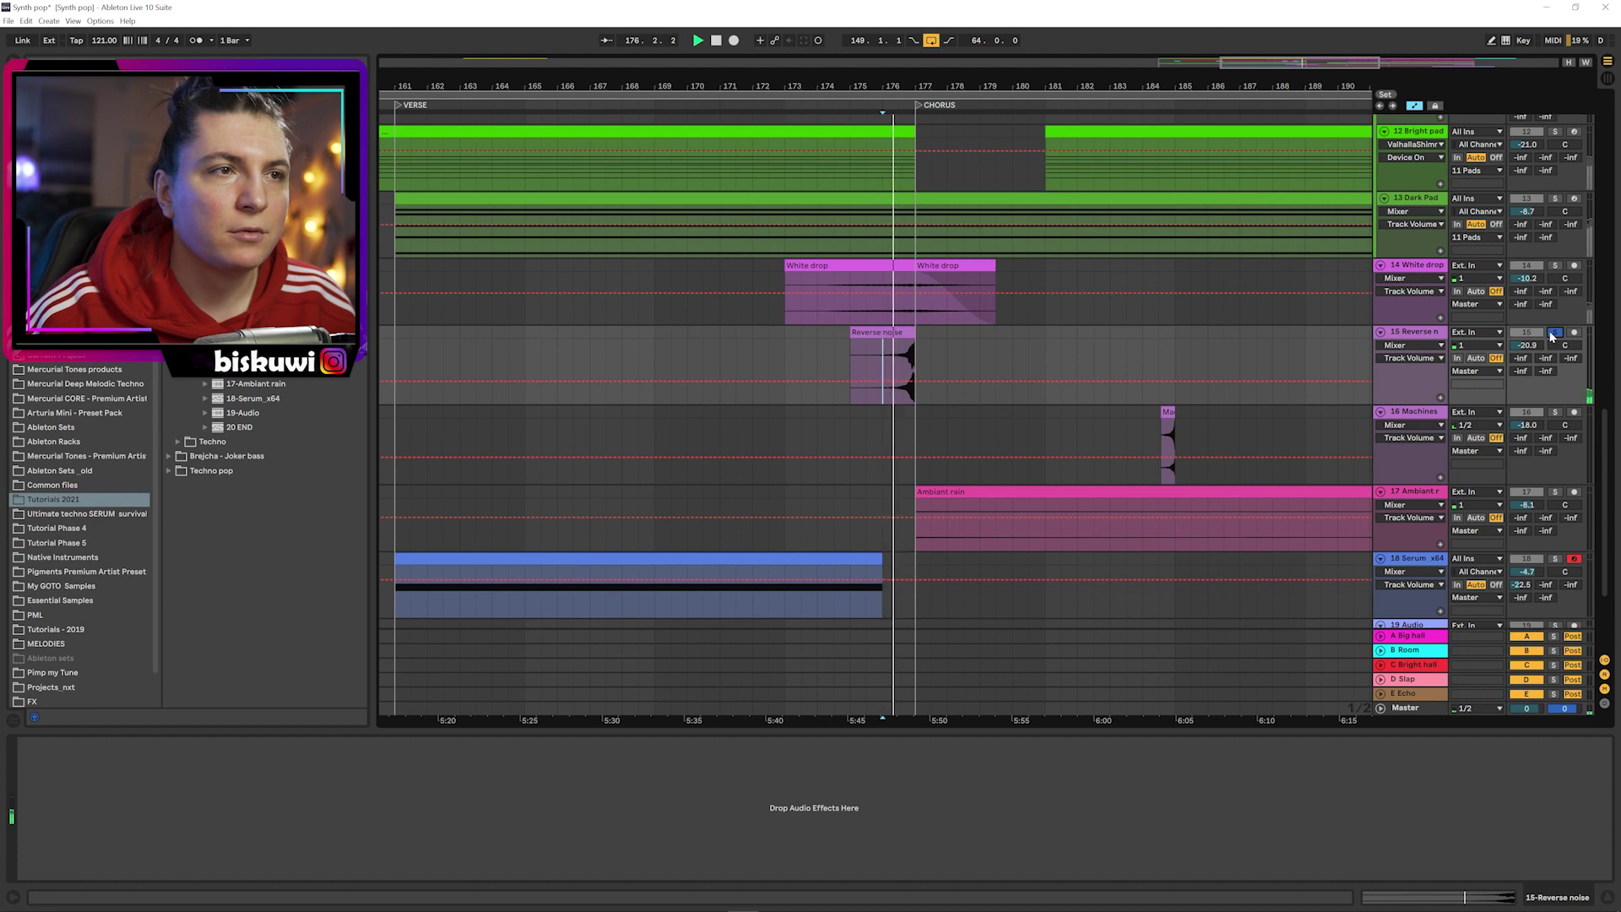
key(space)
- Select the Ambient rain clip at the chorus start and fold all tracks for an arrangement overview
click(1162, 491)
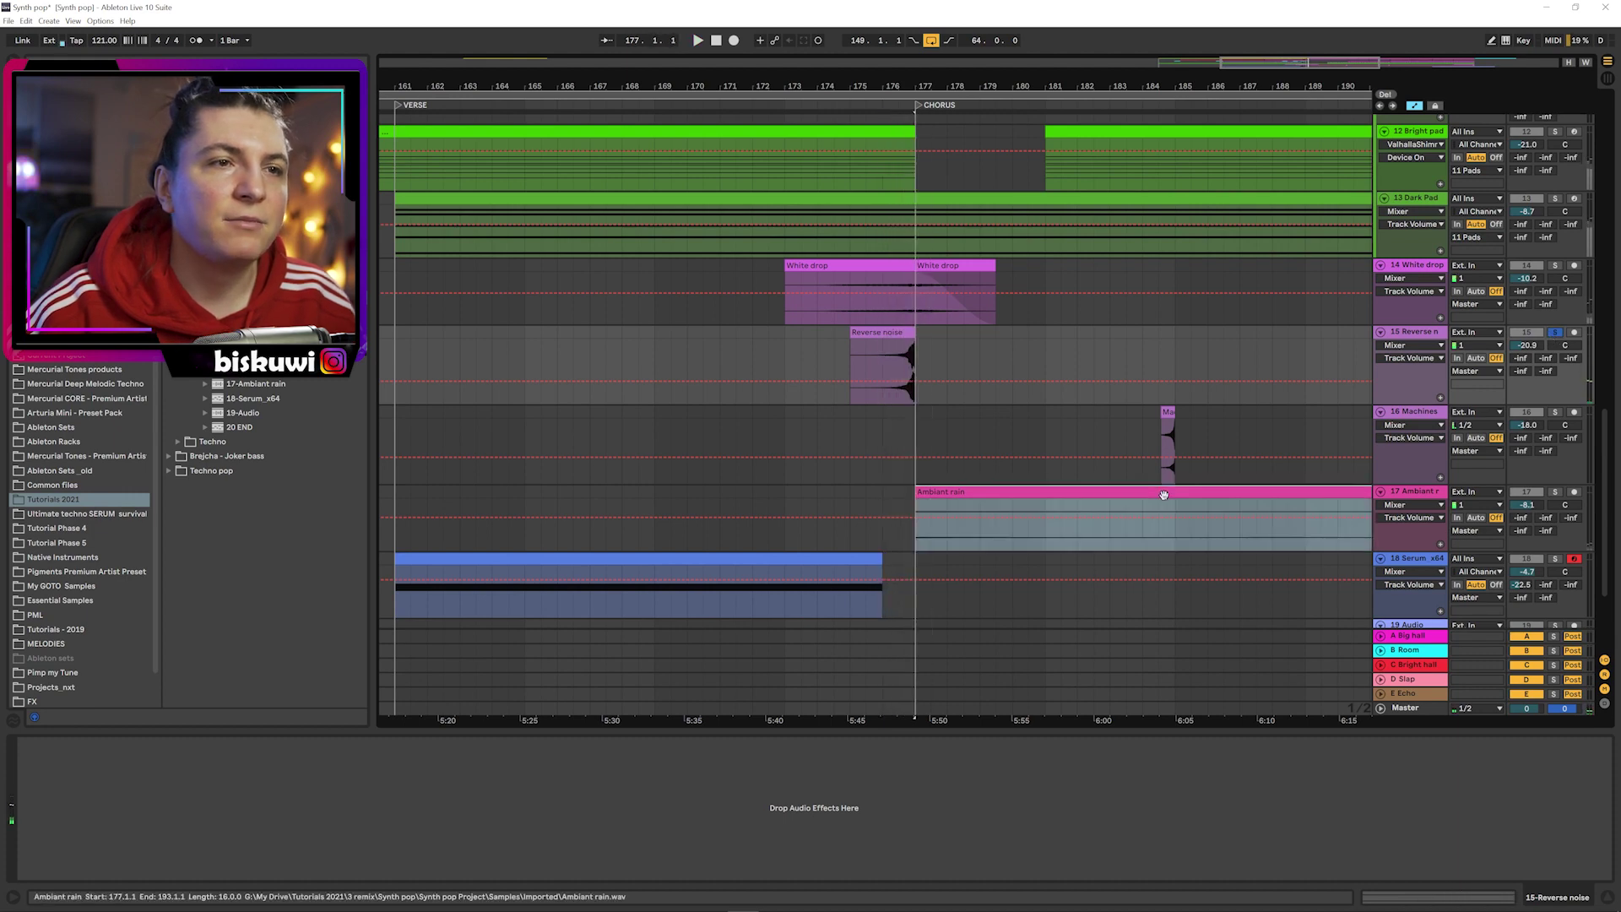
drag(1004, 83, 1002, 10)
alt+click(1380, 265)
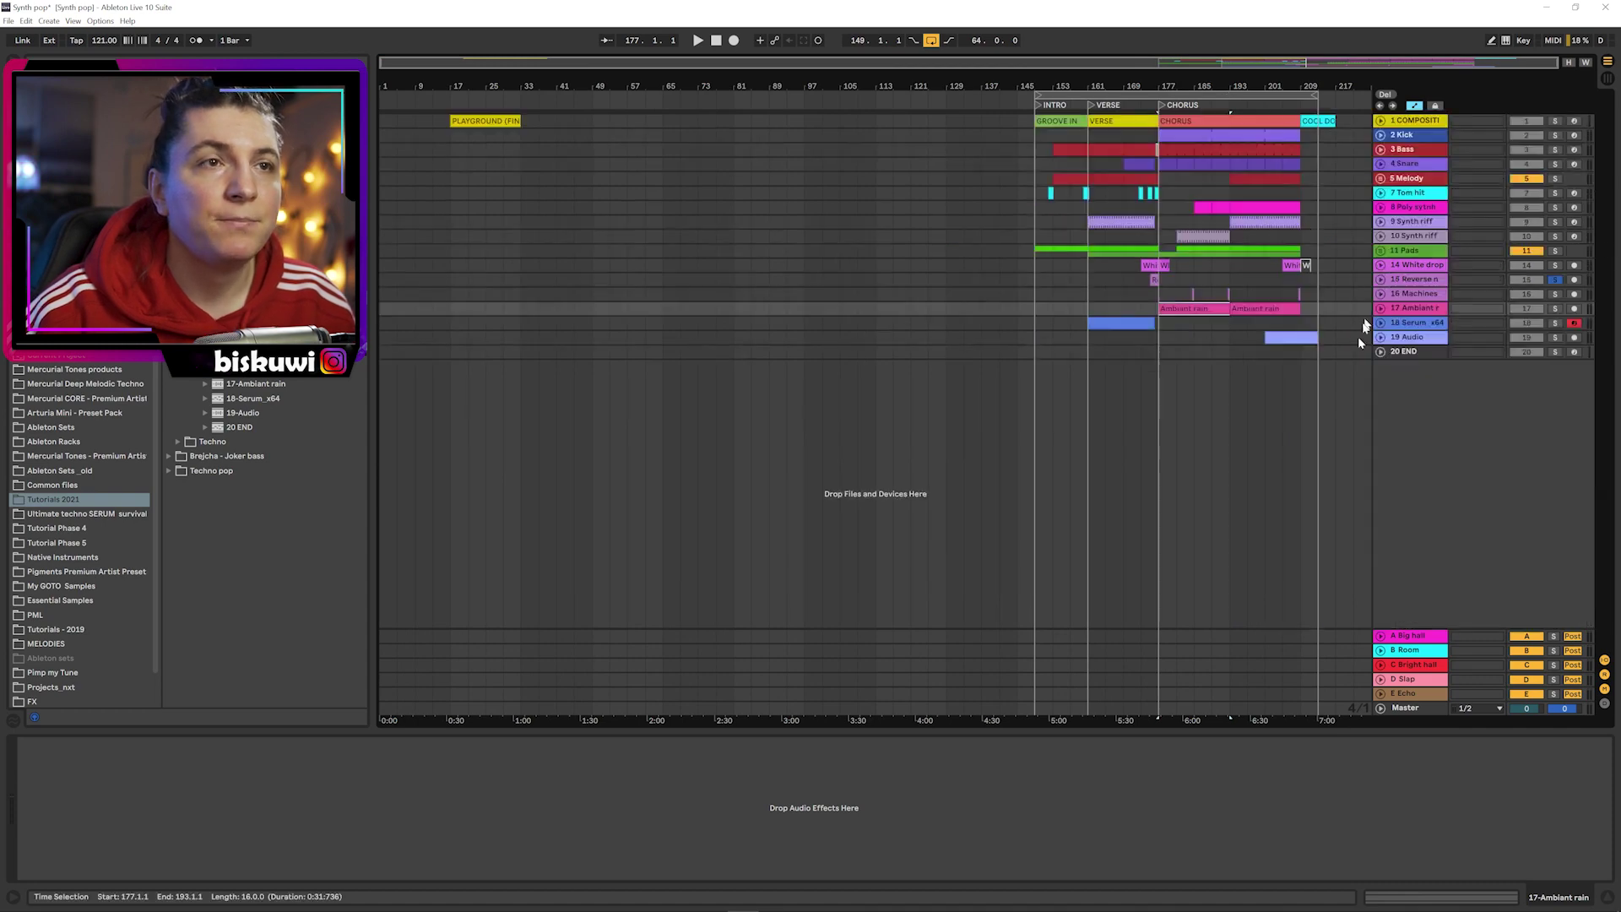
- Unfold and solo the Synth riff support track, audition it from 181.1.1 while viewing its clip notes, and return to its devices
click(1380, 237)
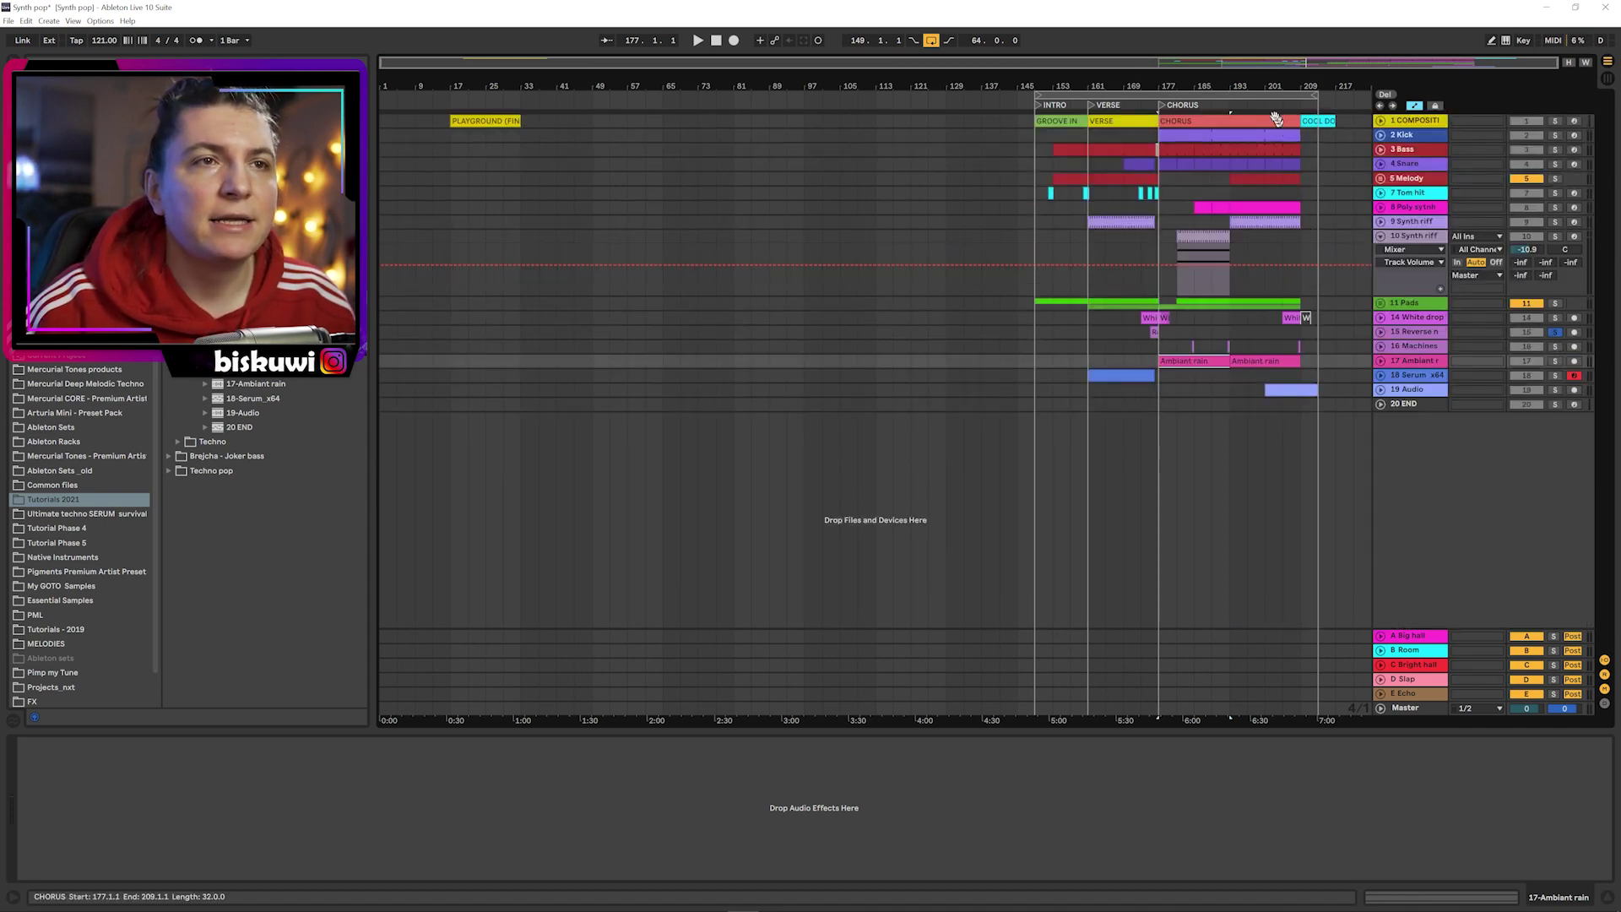
drag(1241, 85, 1237, 143)
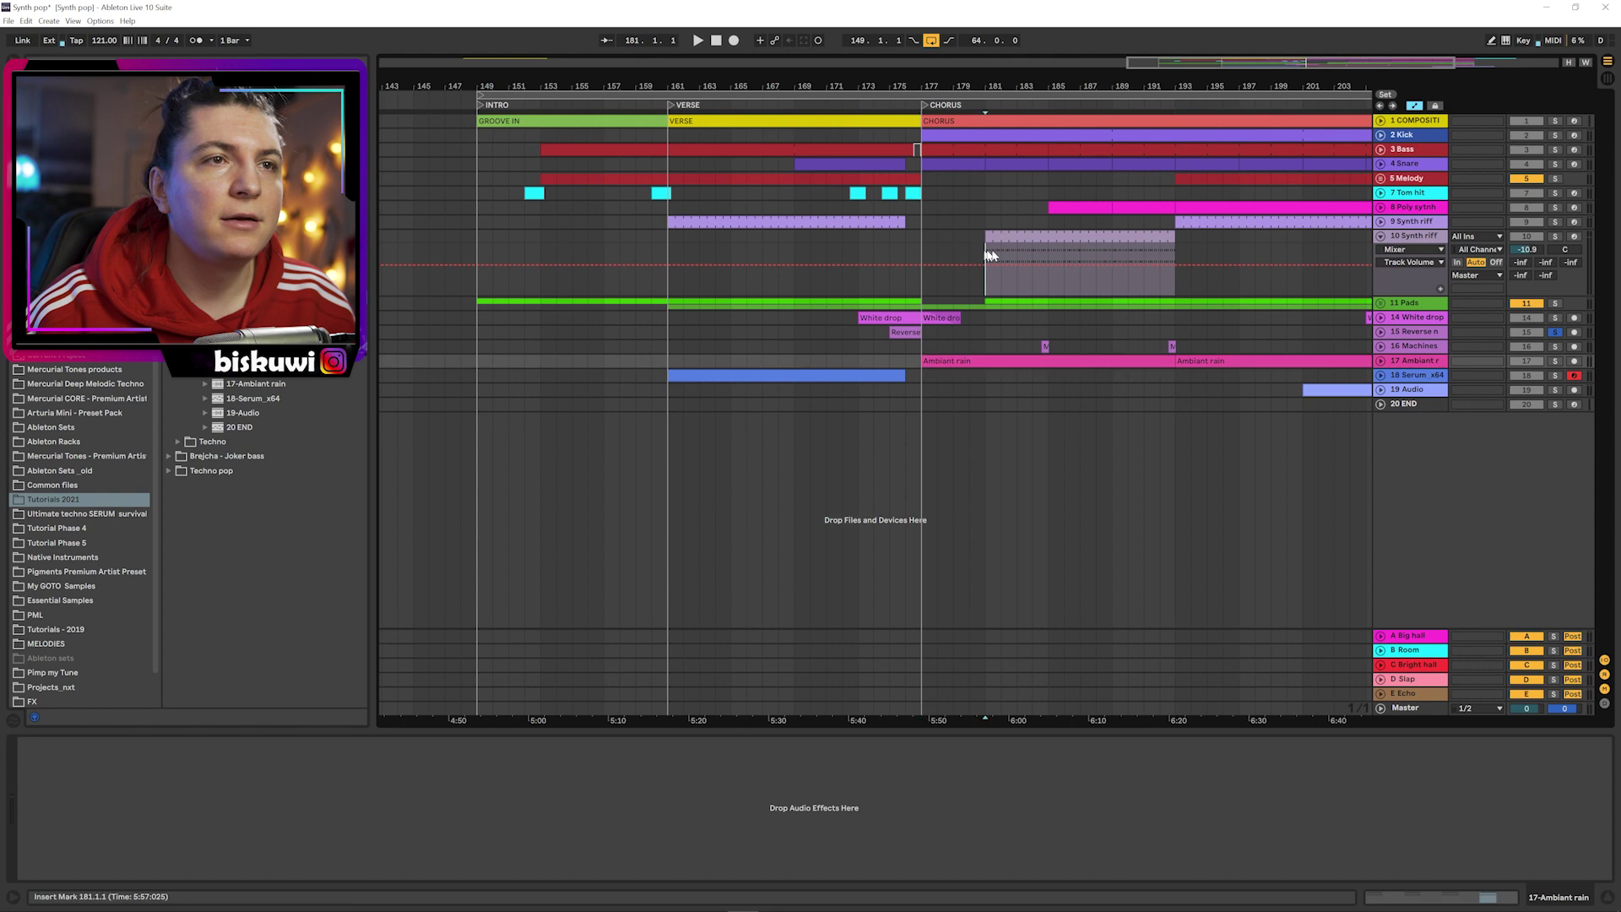
click(982, 250)
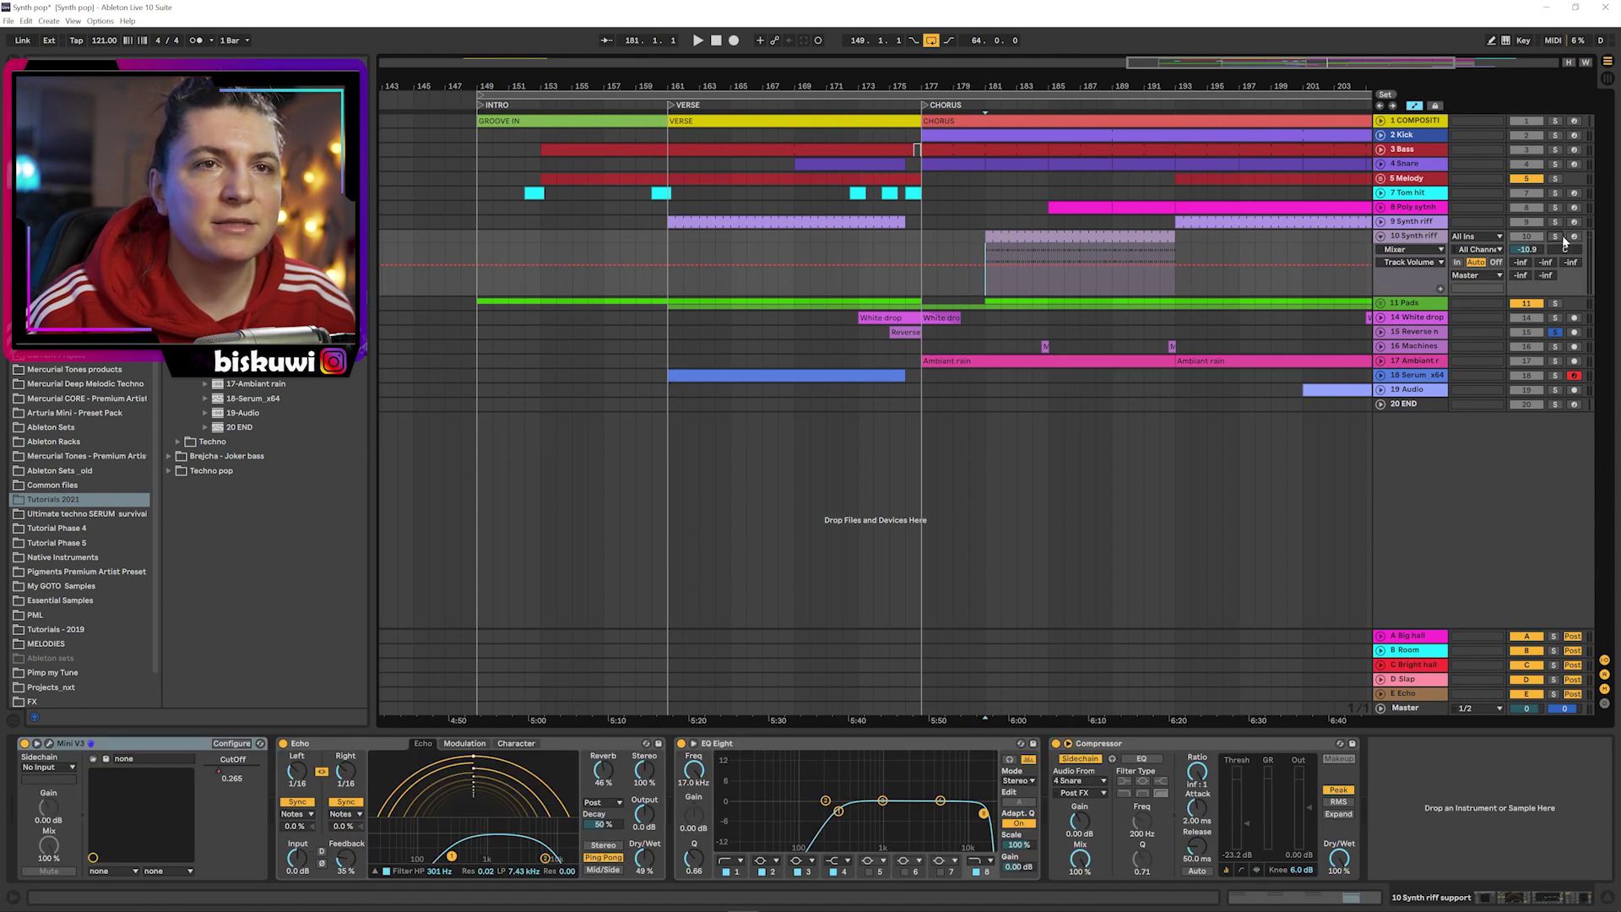
double_click(1126, 238)
key(space)
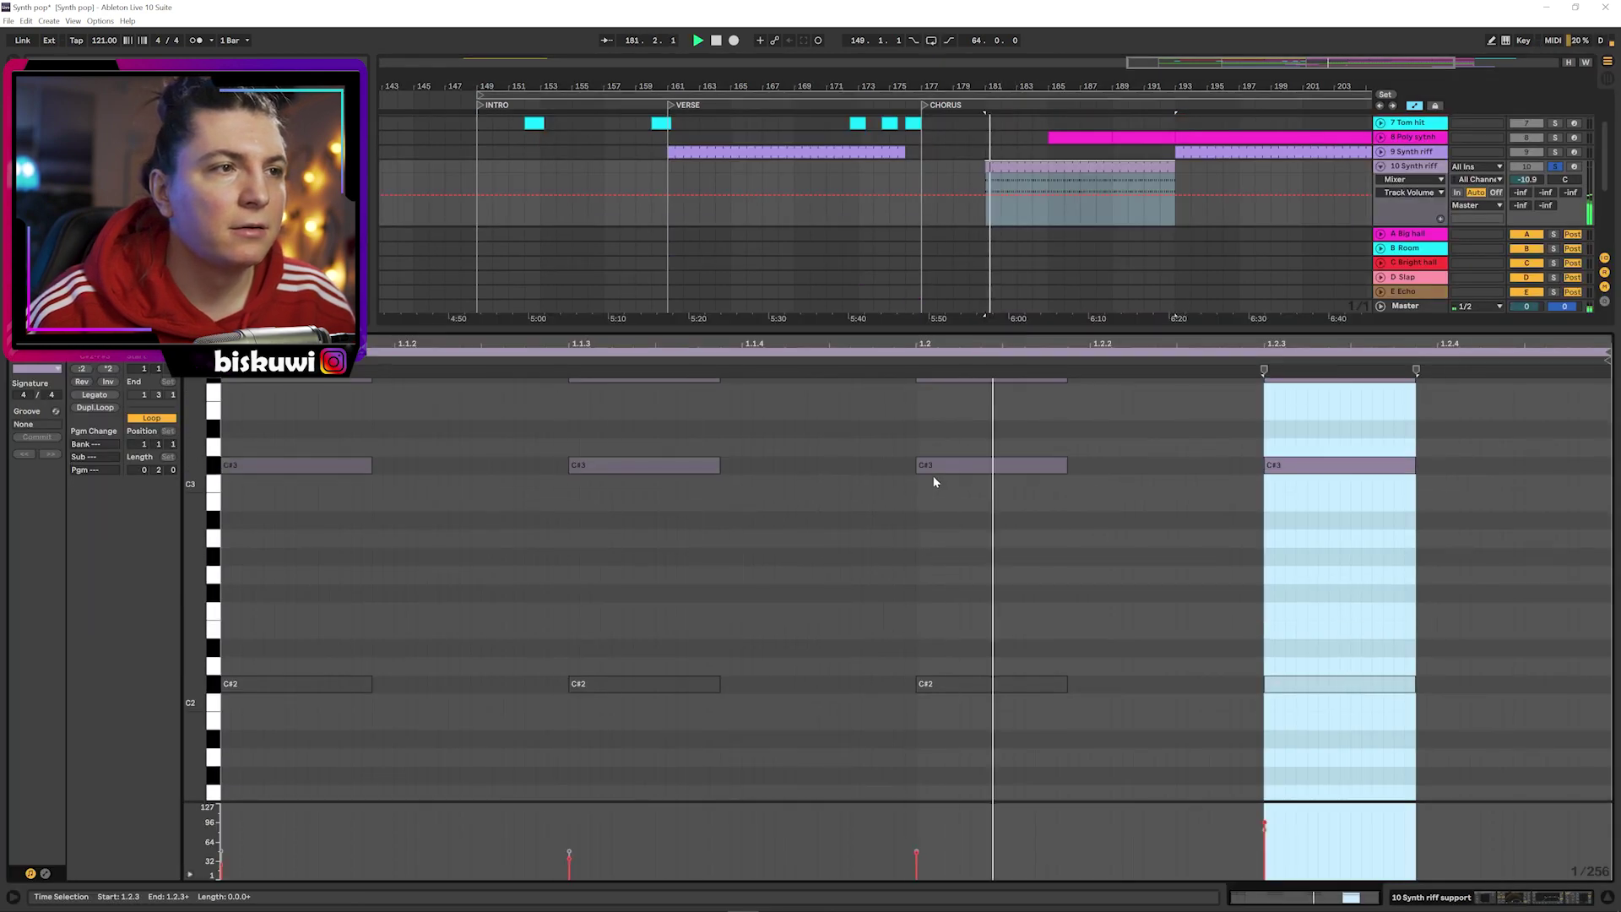
key(shift+Tab)
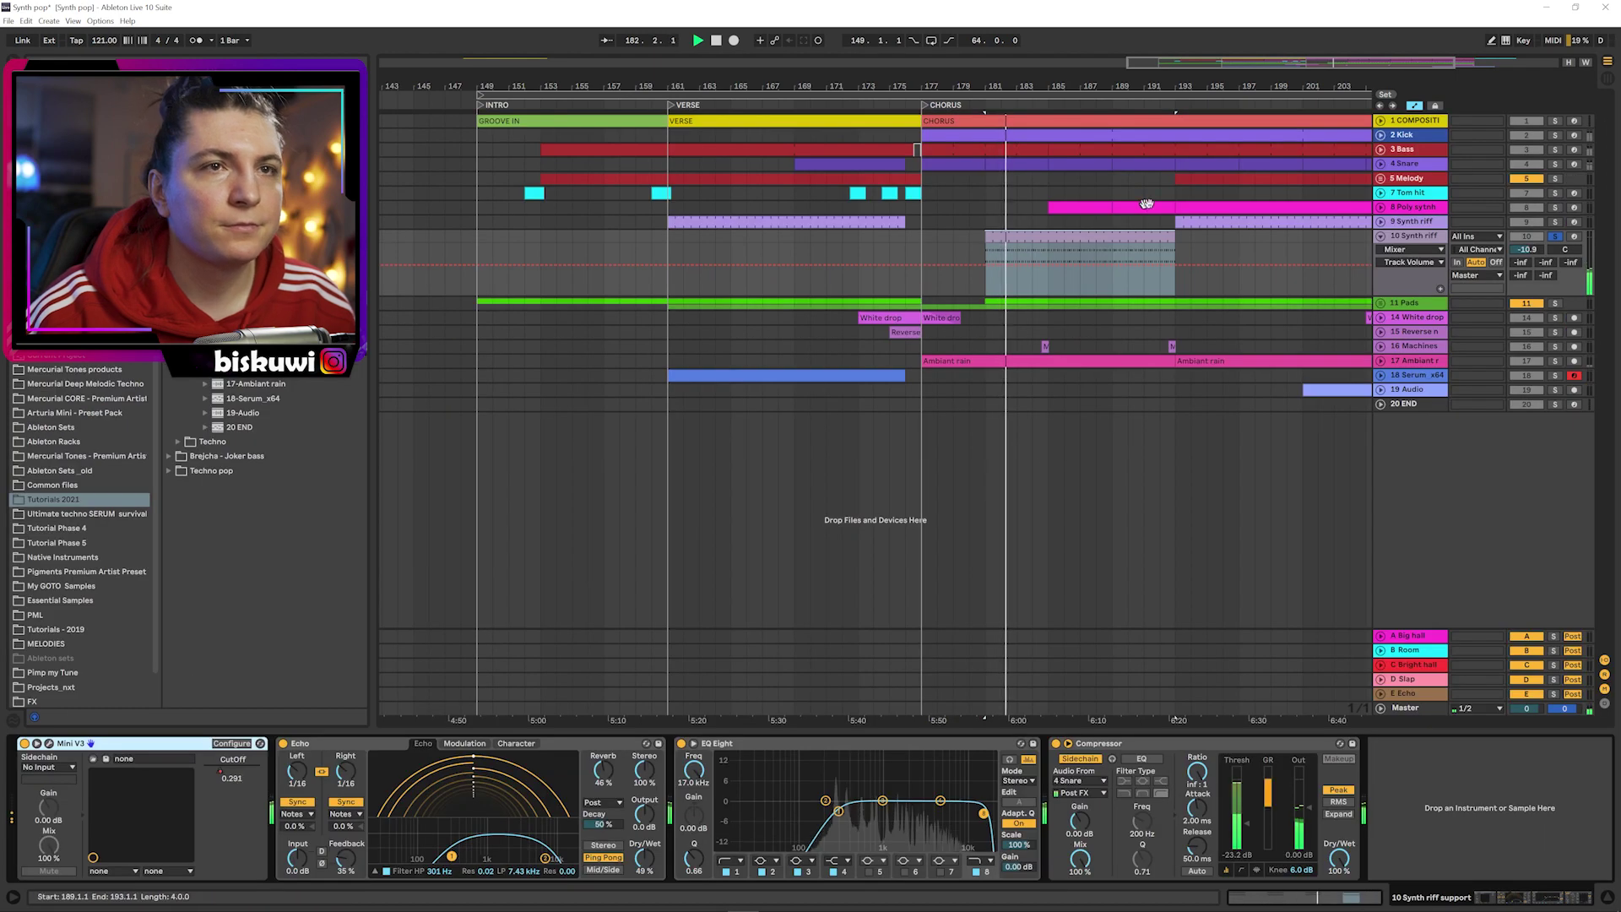
- Unfold and solo the main Synth riff track and audition its second clip from 193.1.1
click(1374, 221)
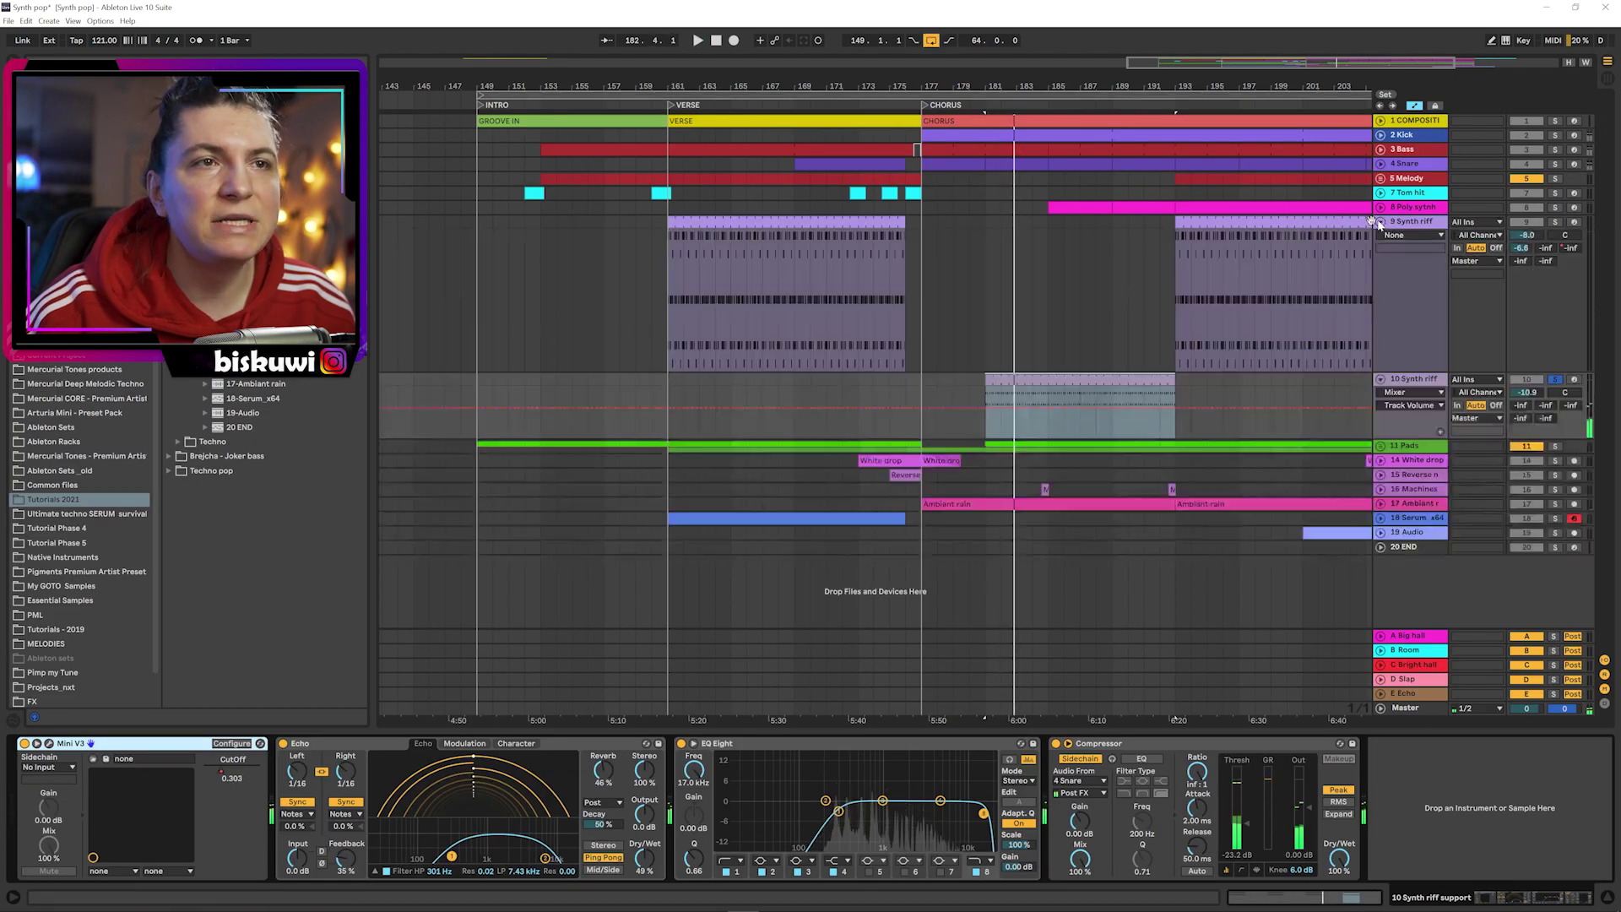
click(1180, 267)
click(1555, 222)
key(space)
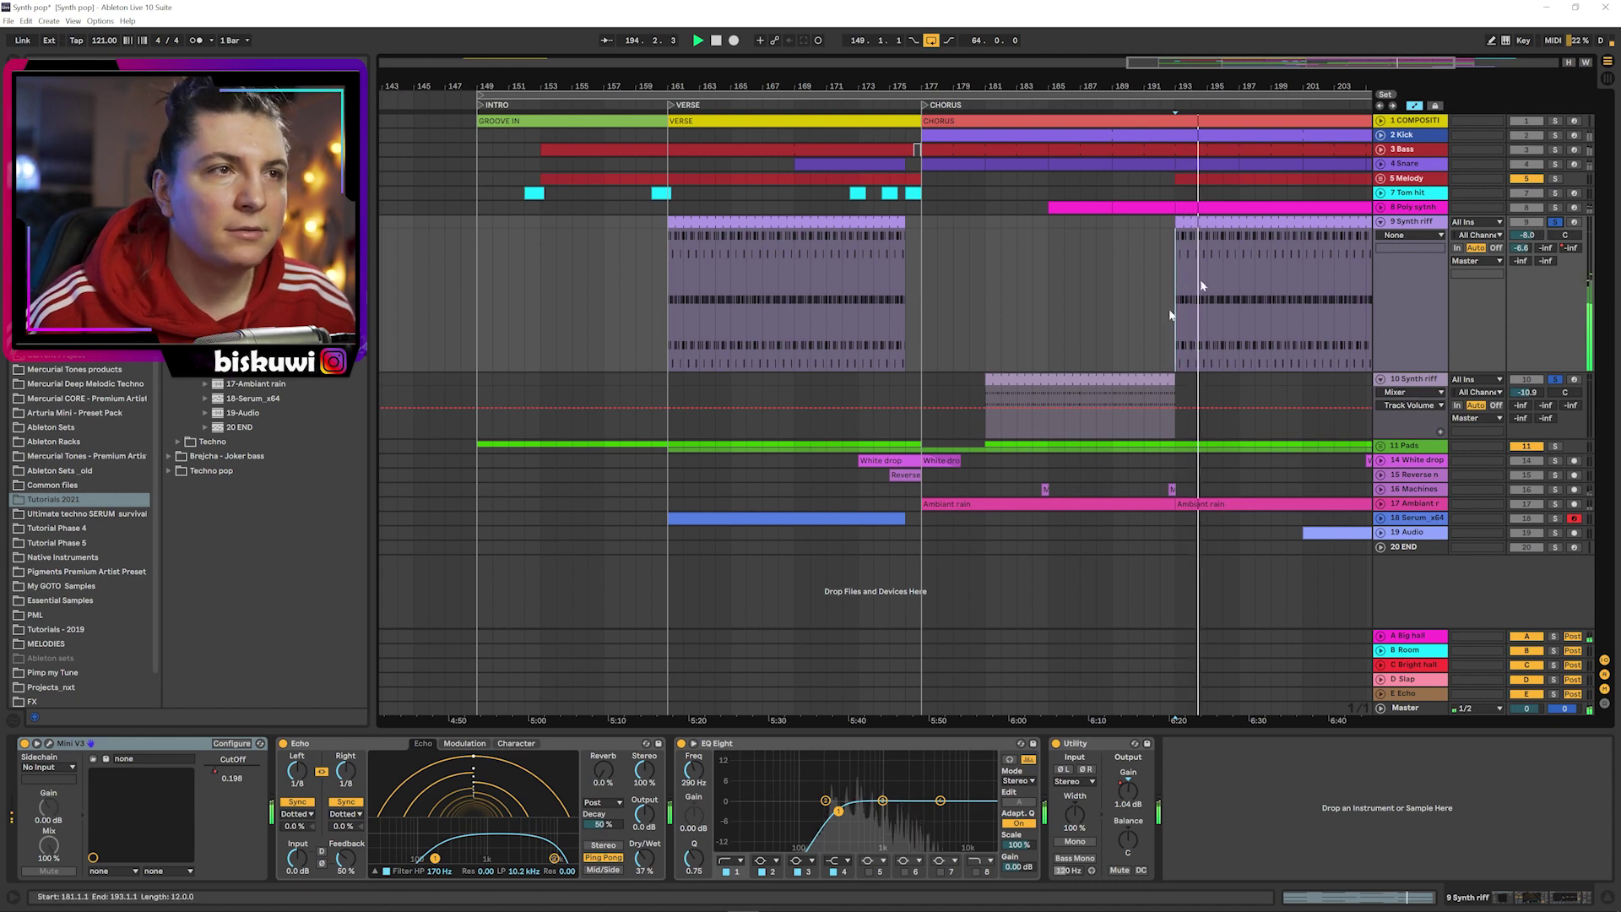
key(space)
- Unfold and solo the Audio track near the end of the chorus and audition its clip from 201.1.1
key(minus)
key(minus)
key(minus)
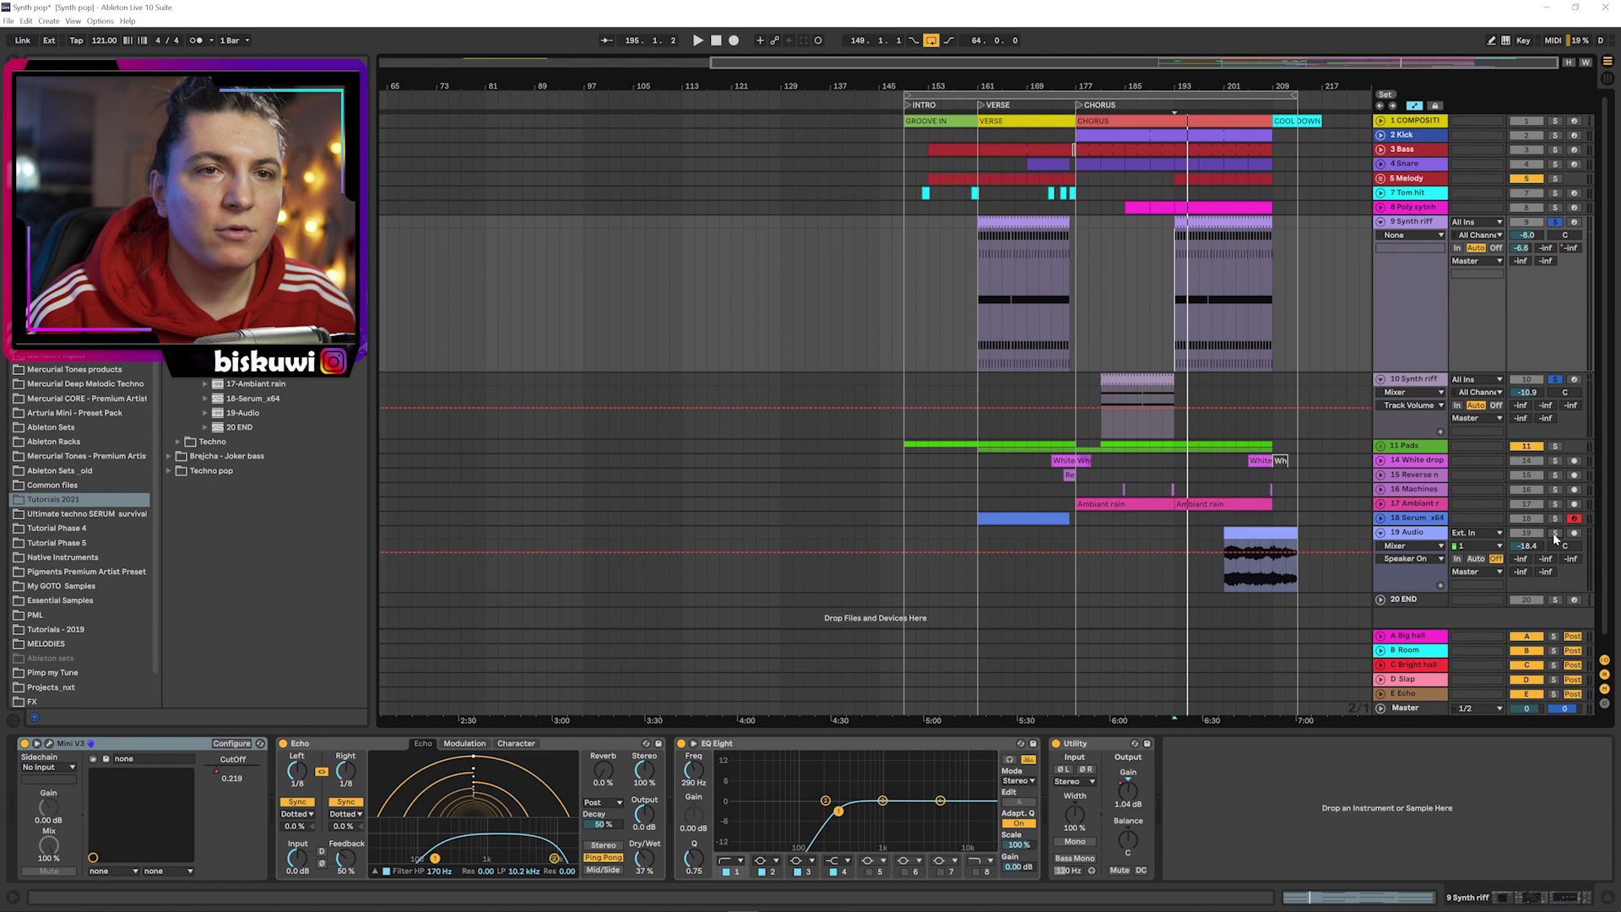
click(1222, 574)
key(space)
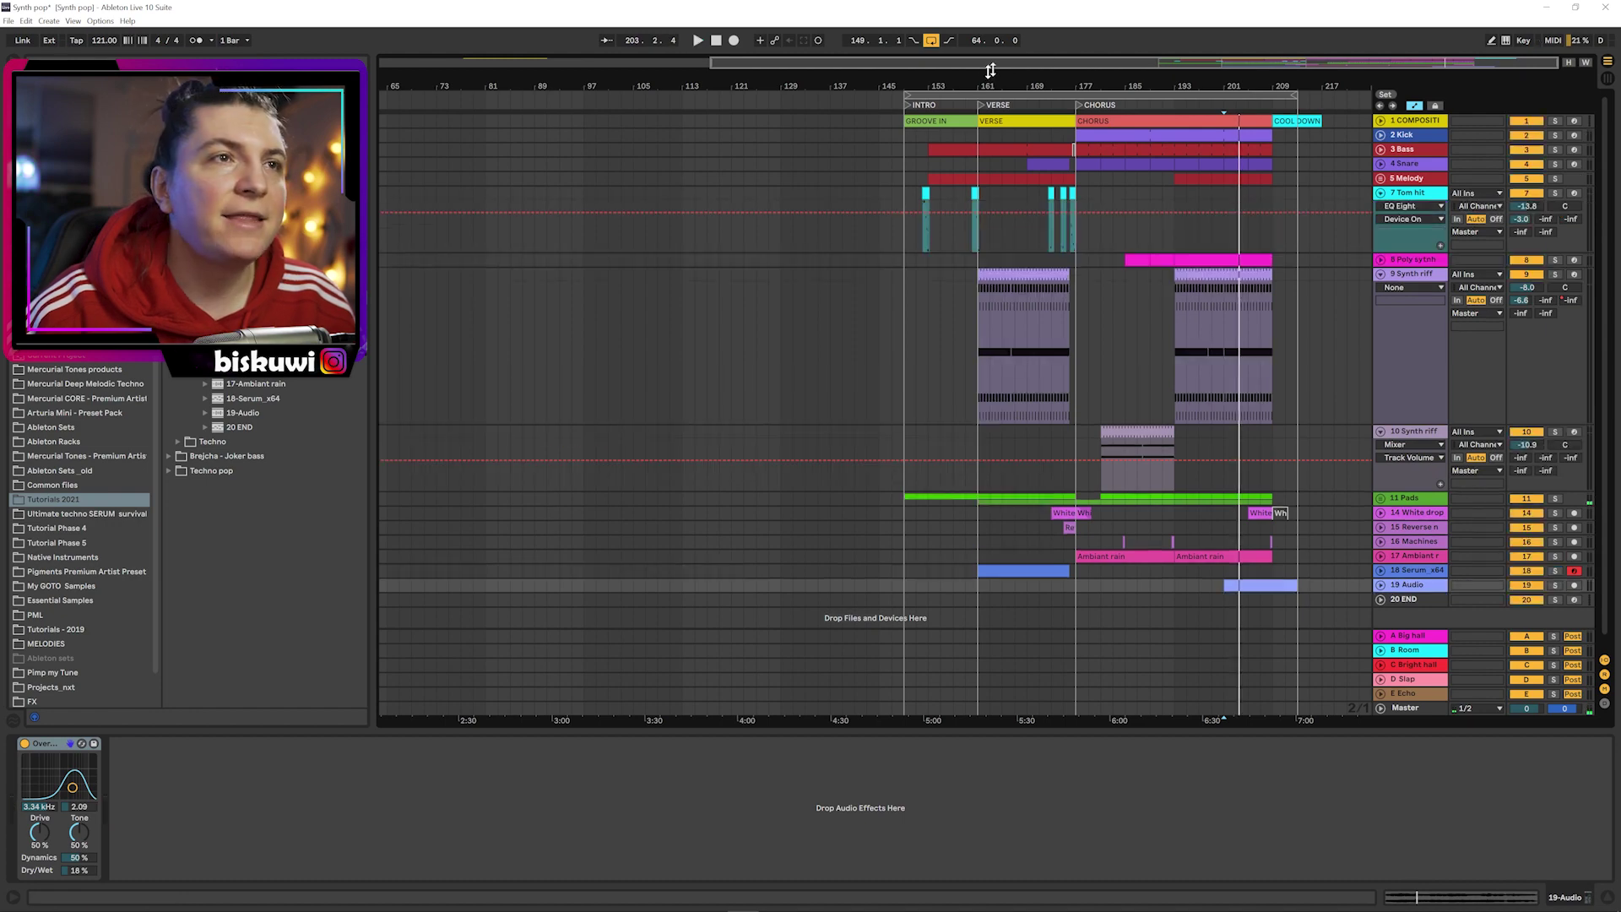
- Show the Tom hit track's devices, solo the track, and audition its first intro clip from 152.2.1
drag(991, 71, 989, 112)
click(1413, 193)
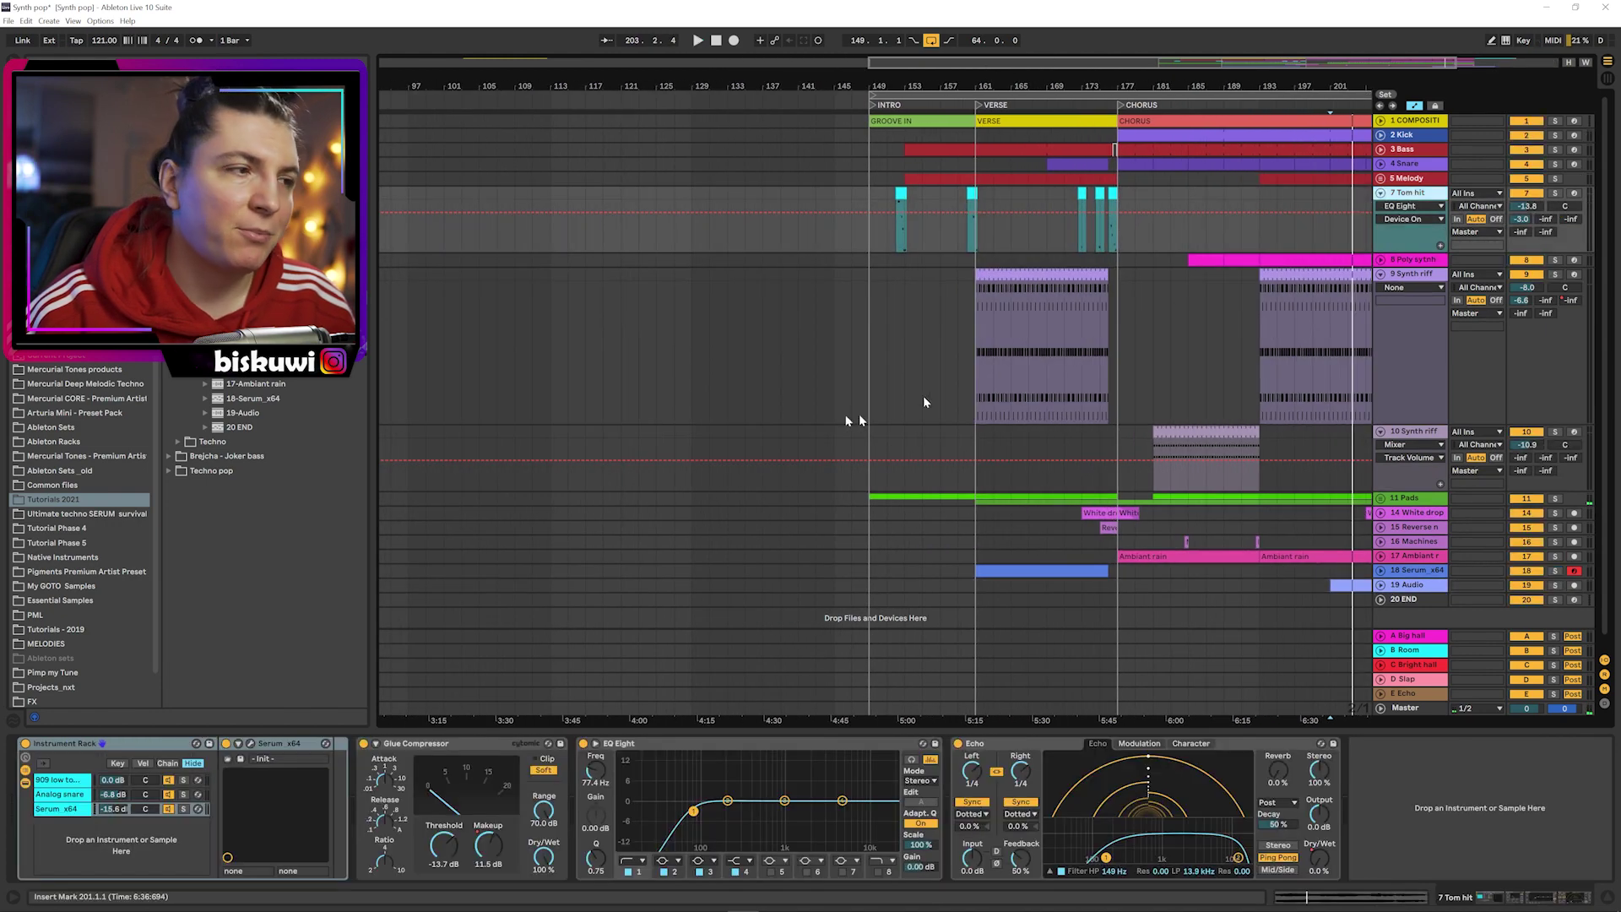
click(892, 237)
drag(900, 85, 904, 169)
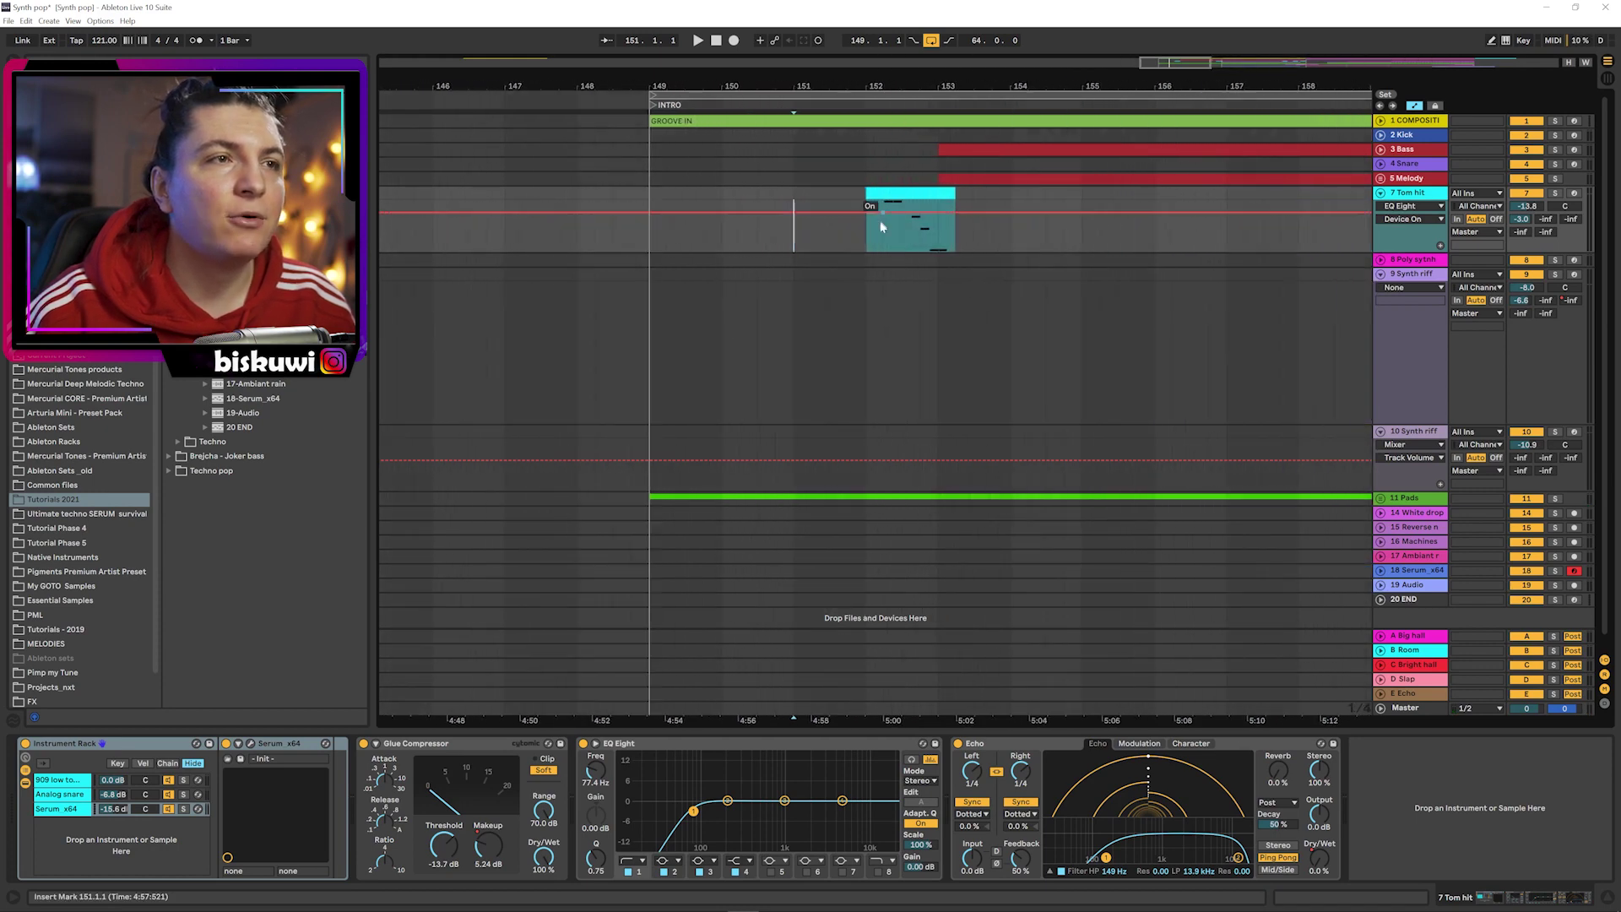
click(1554, 194)
key(space)
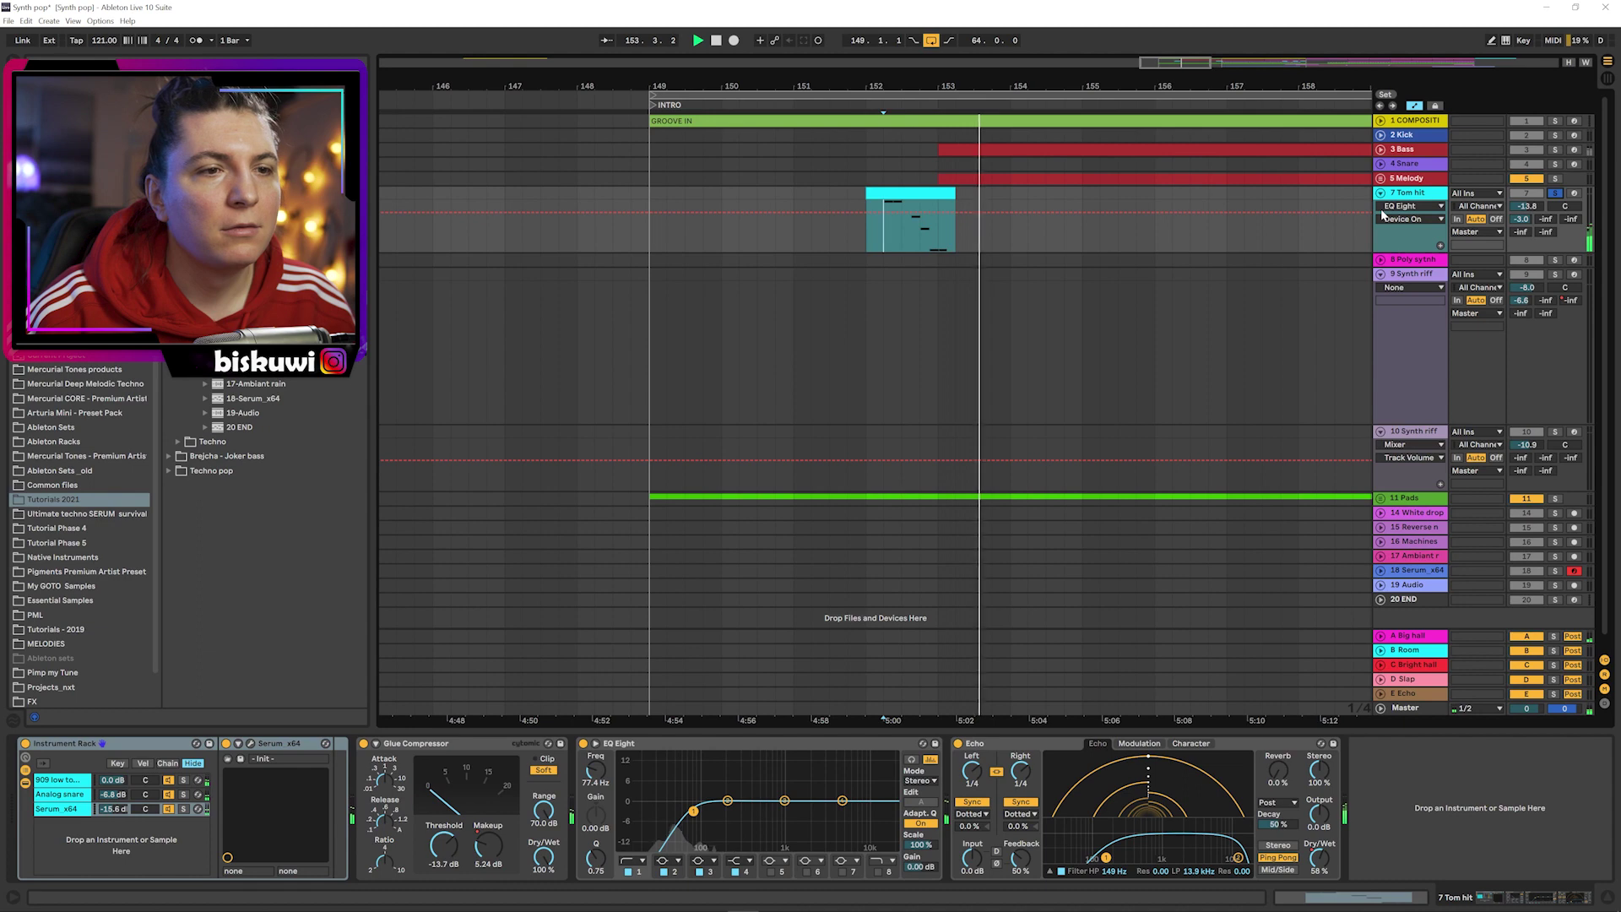
- Solo the 909 low tom, Analog snare and Serum_x64 chains of the Tom hit rack in turn and audition them
click(183, 782)
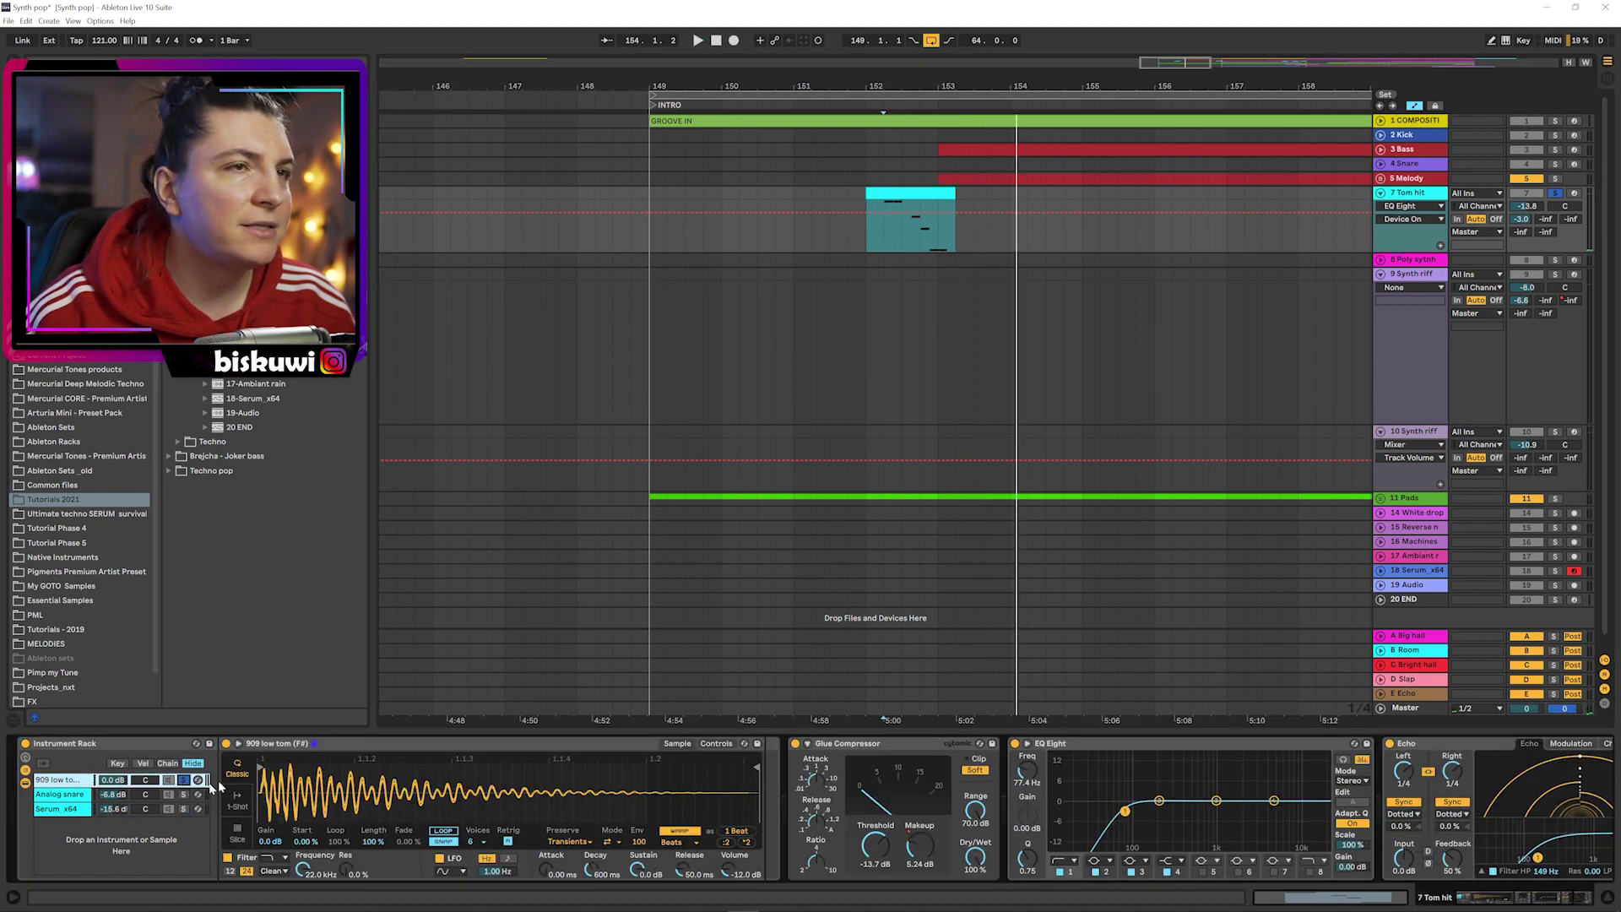
key(space)
key(space)
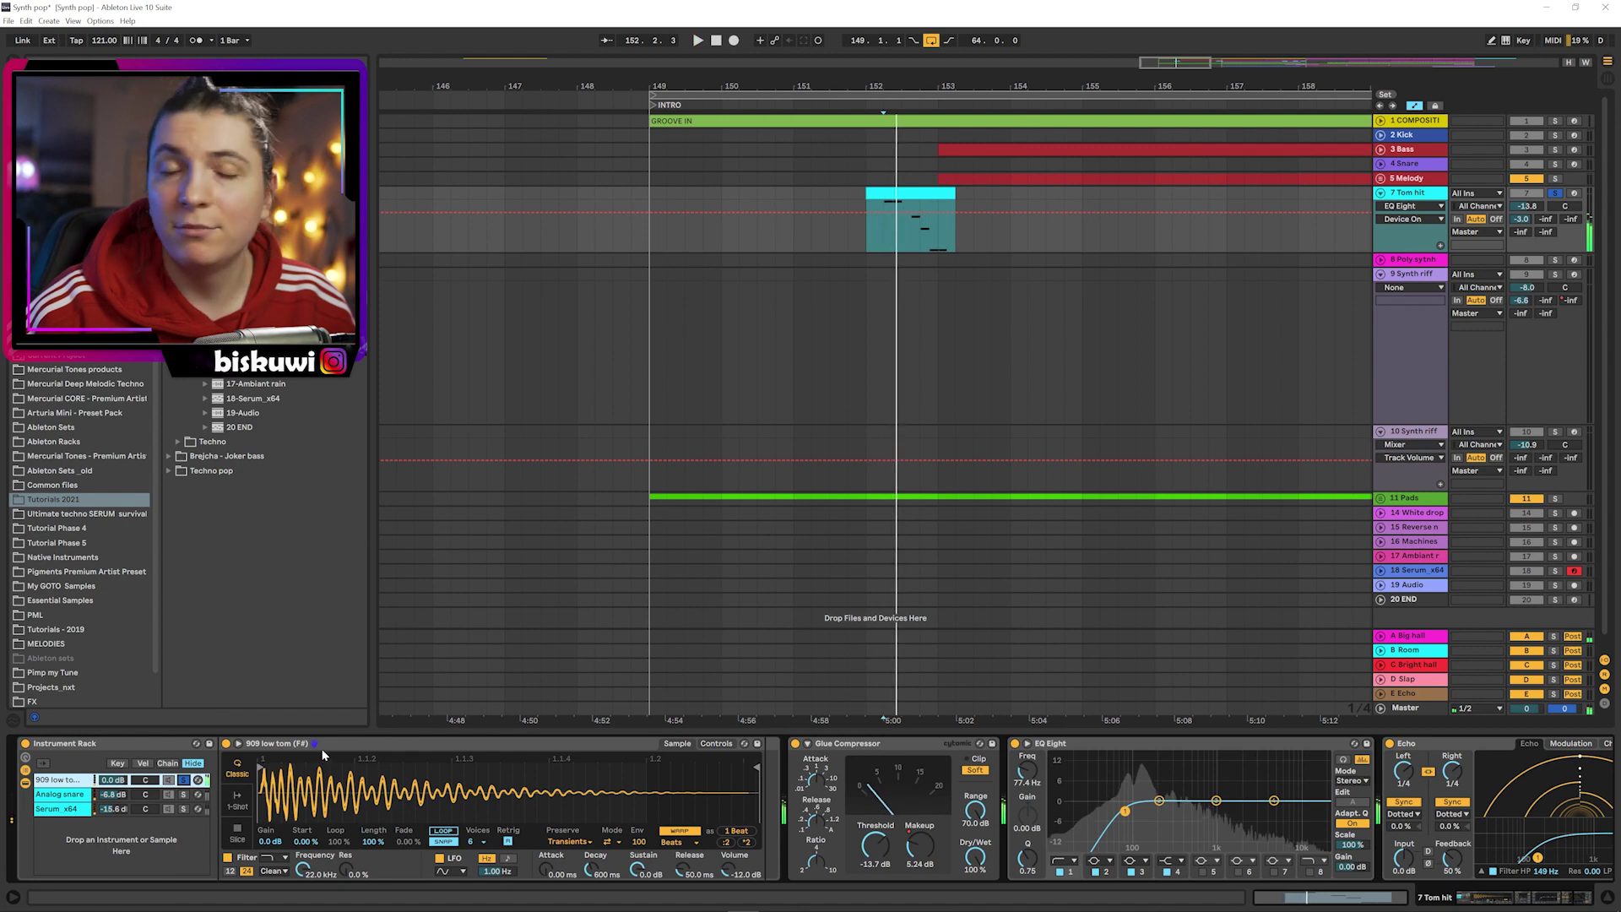
click(184, 794)
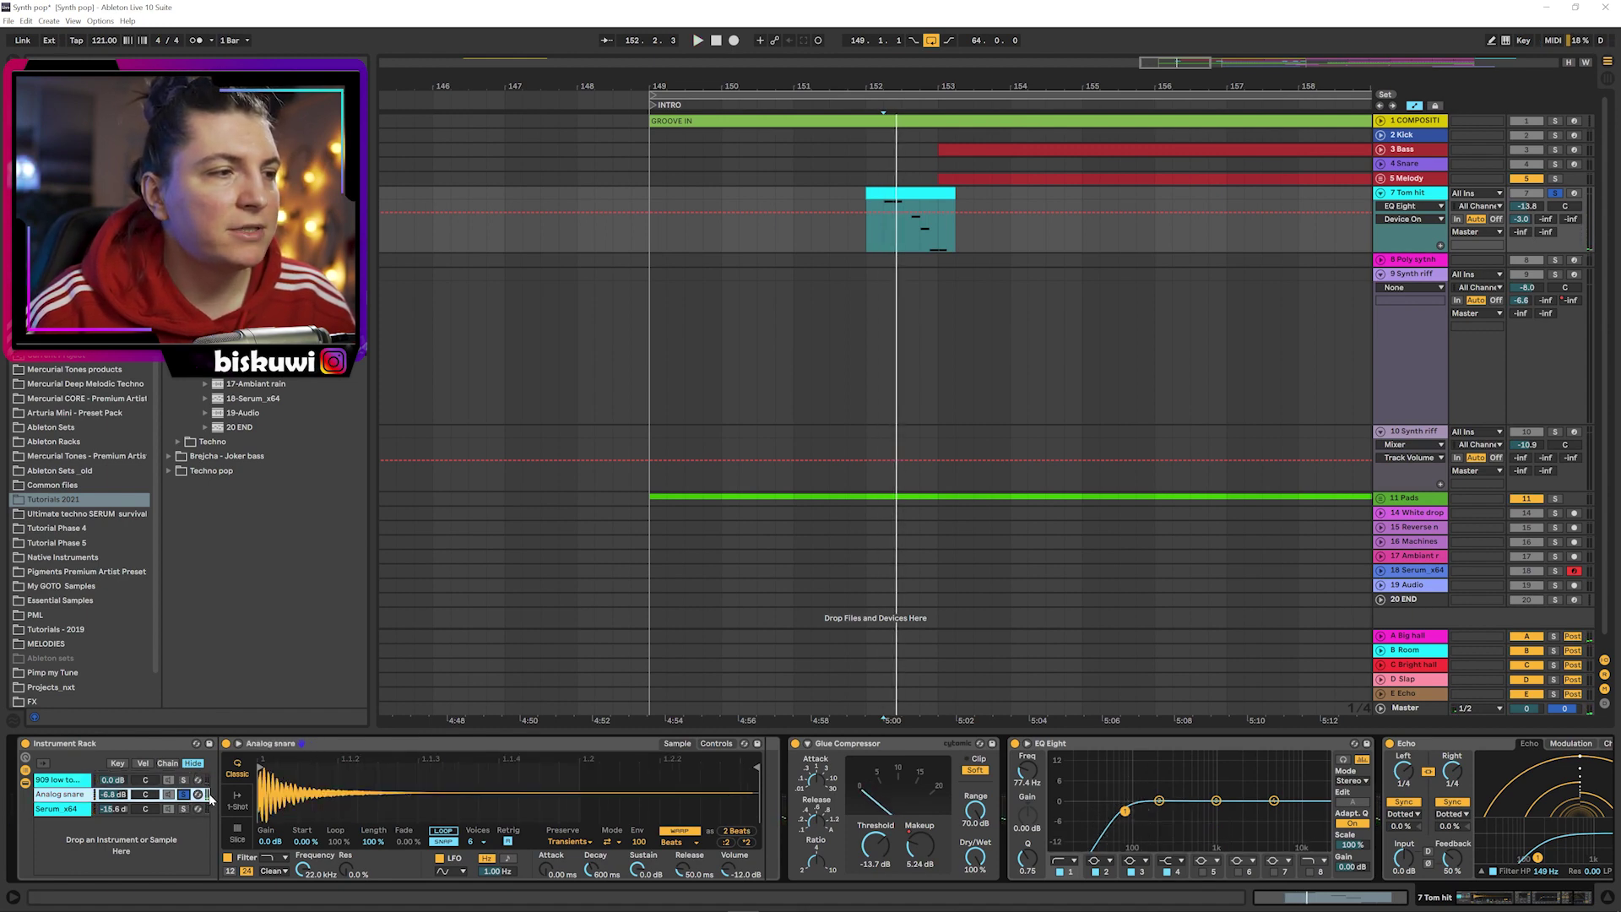
click(183, 808)
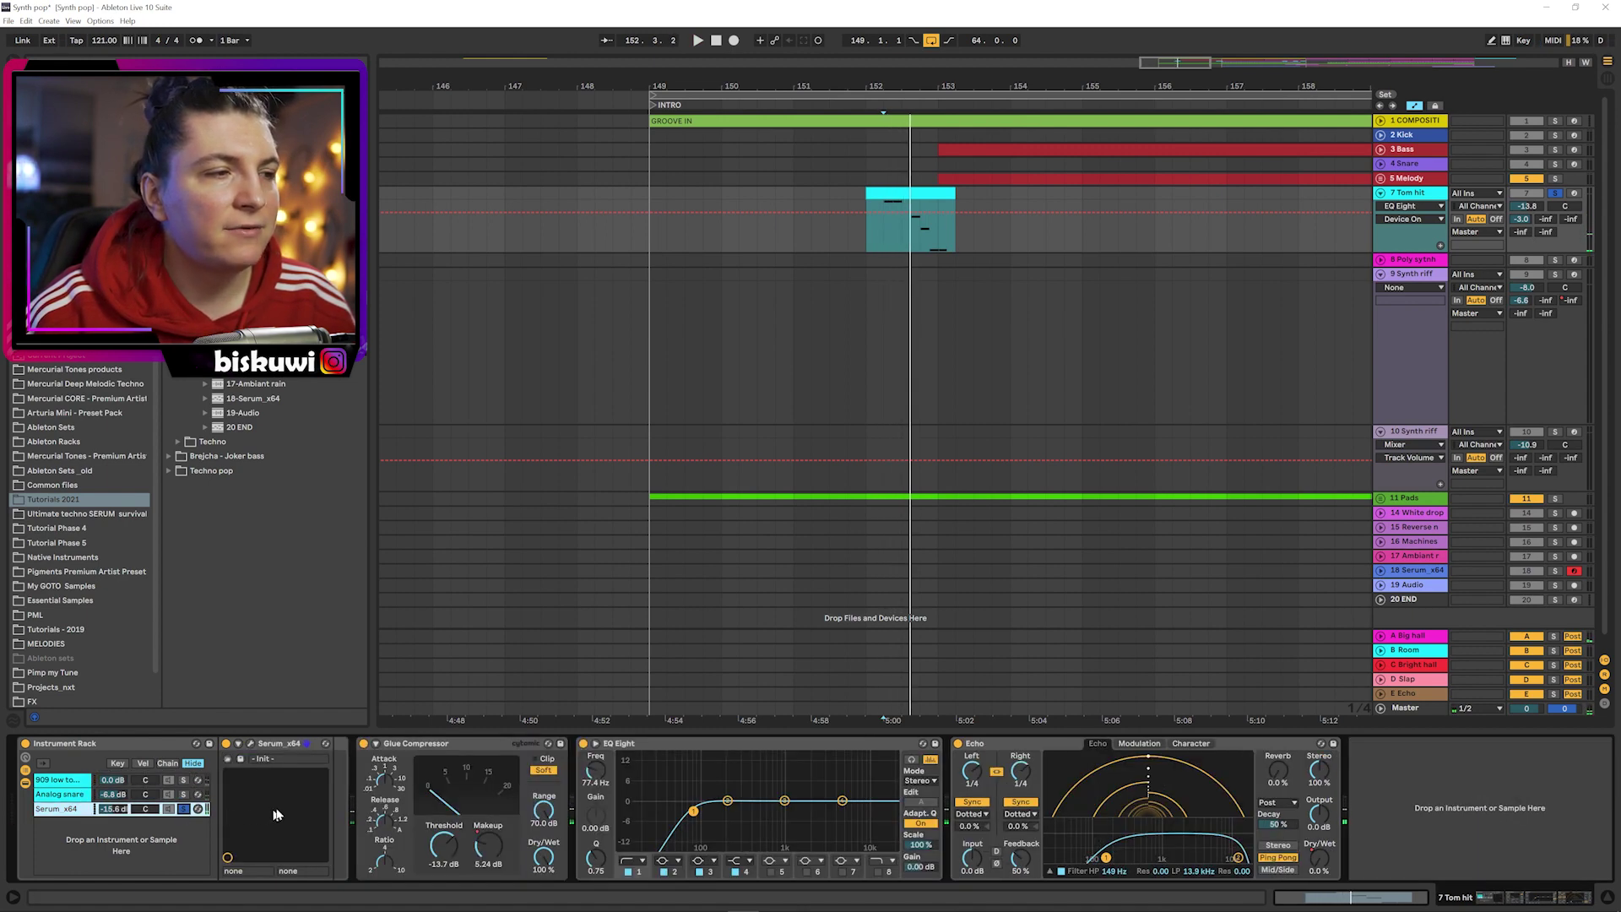
key(space)
key(space)
- Unsolo the Serum_x64 chain, show the Echo Dry/Wet automation on Tom hit, and audition the full rack with it
click(183, 809)
key(space)
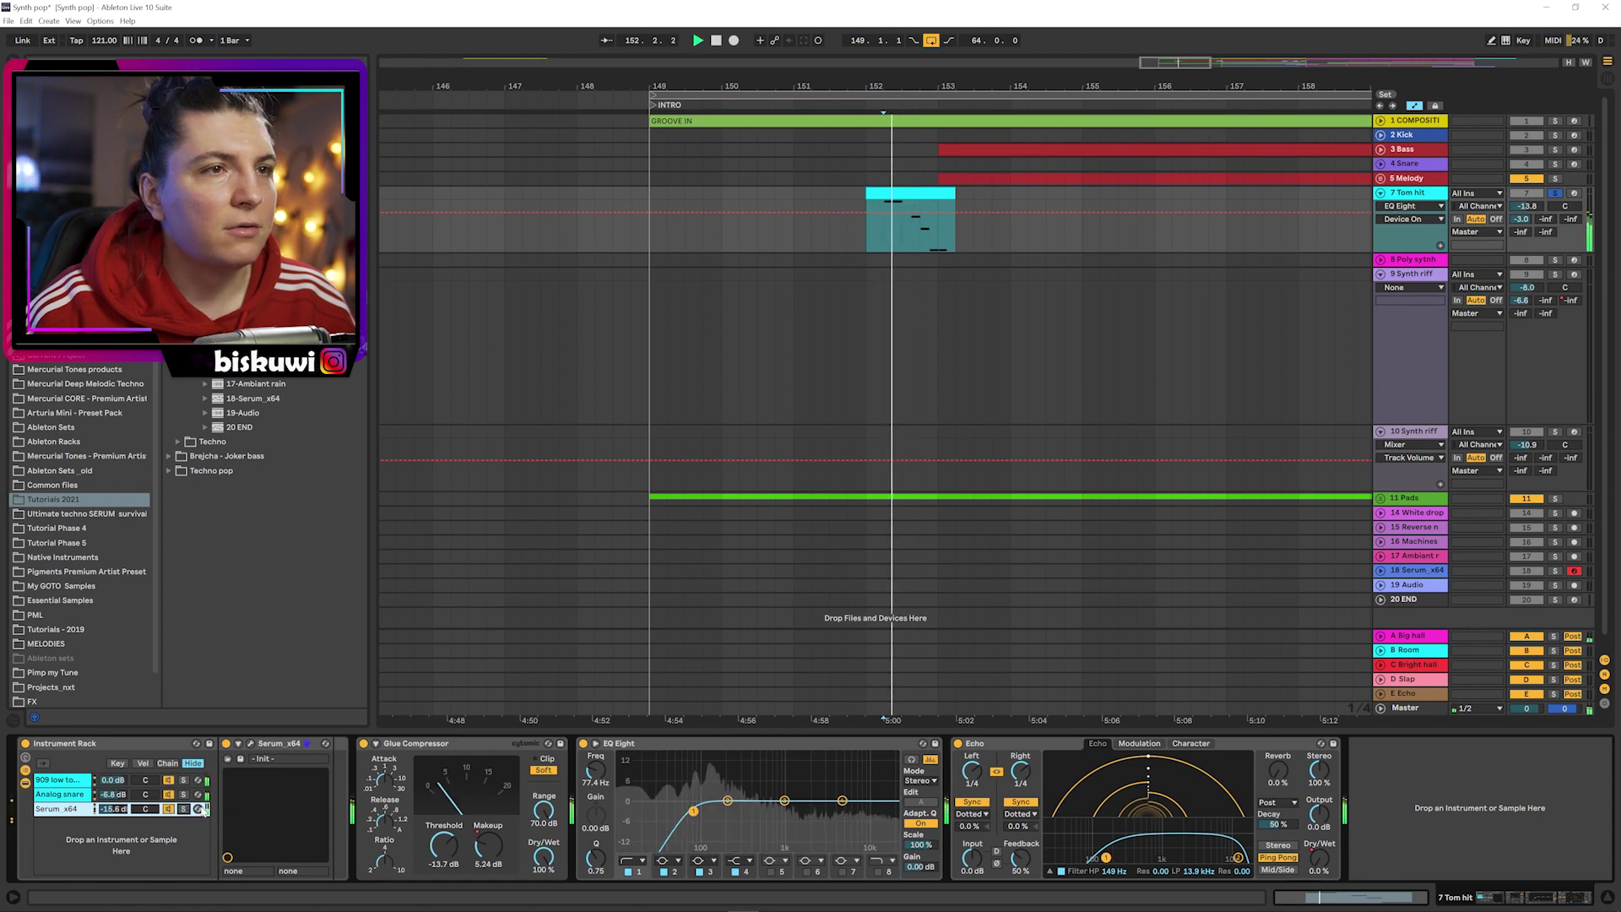
key(space)
click(1319, 858)
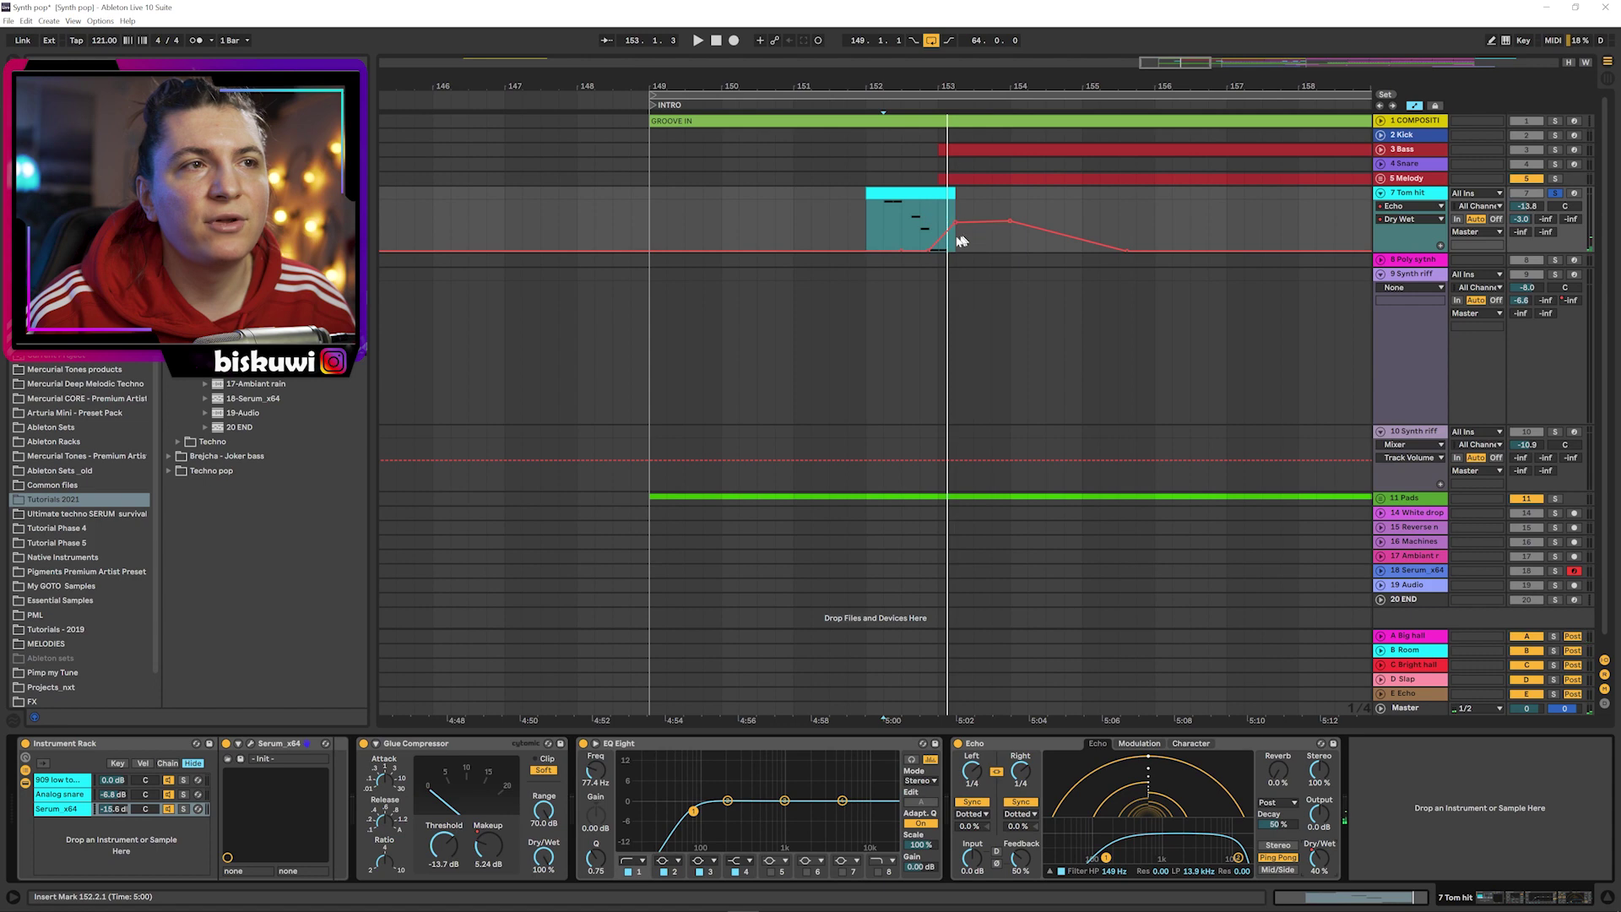
key(space)
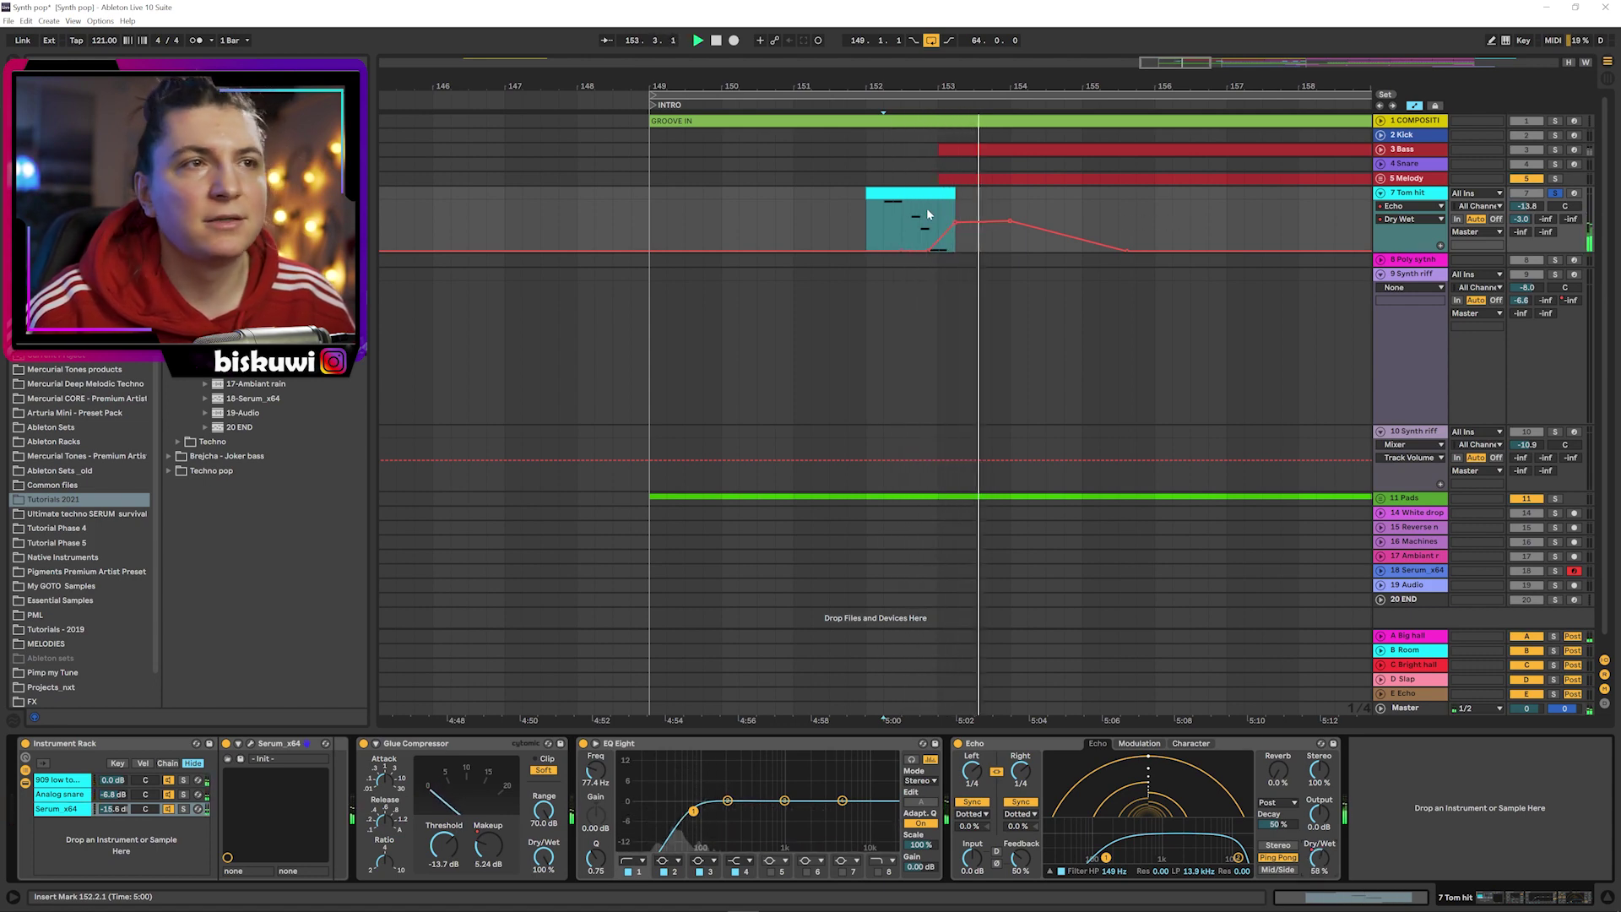
key(space)
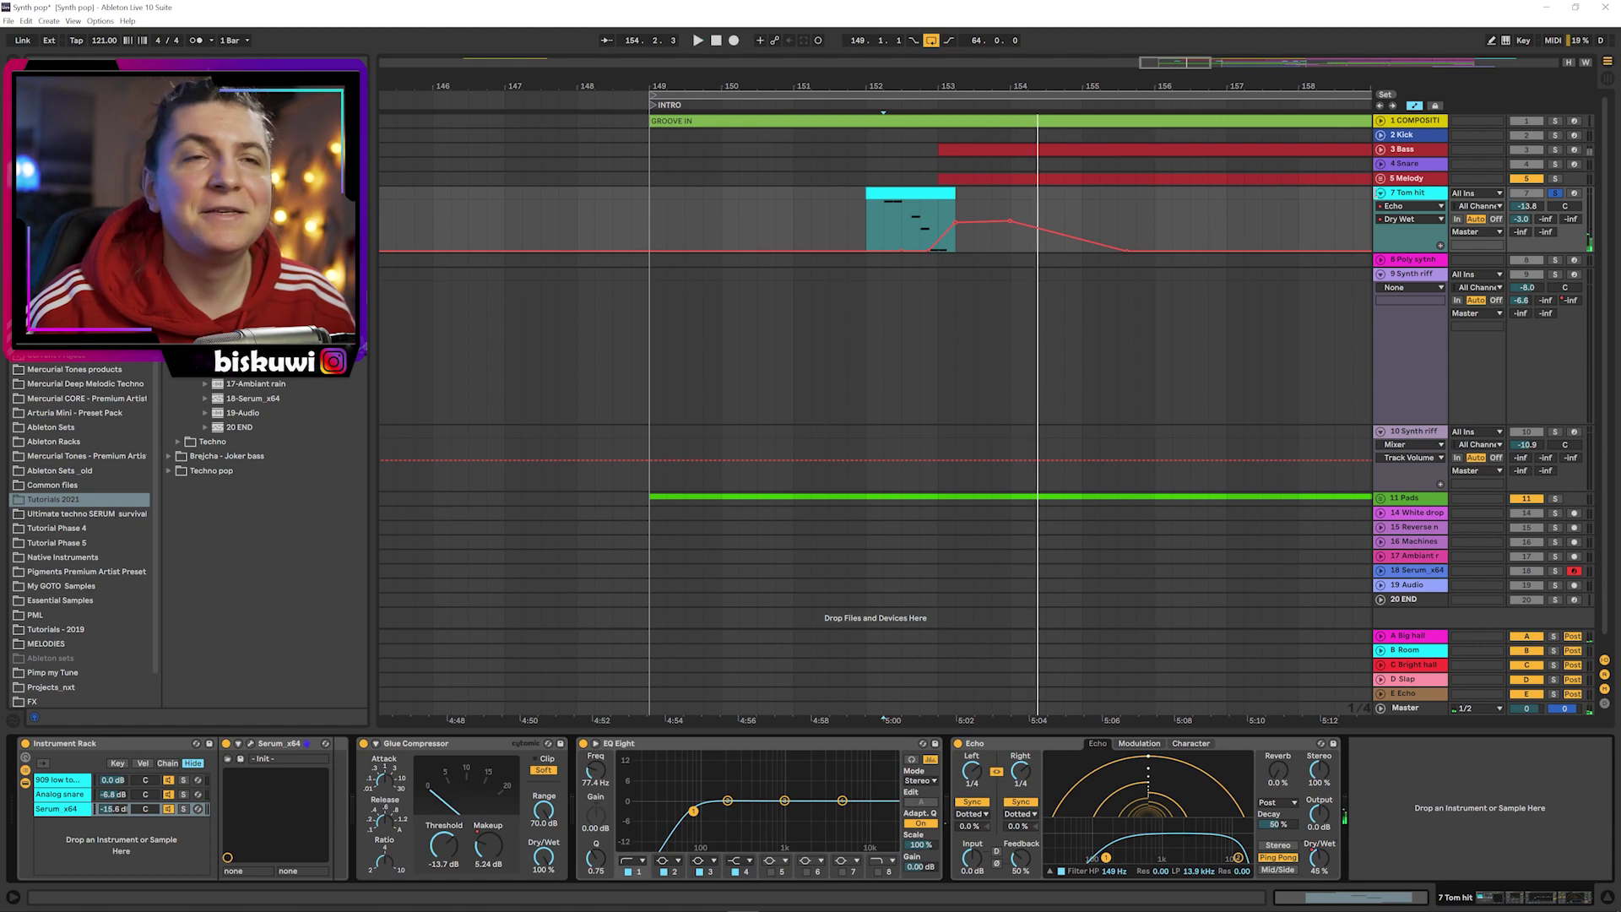
- Fold the Tom hit track and examine the notes of the Bass clip in the chorus
click(1380, 193)
drag(994, 76, 975, 79)
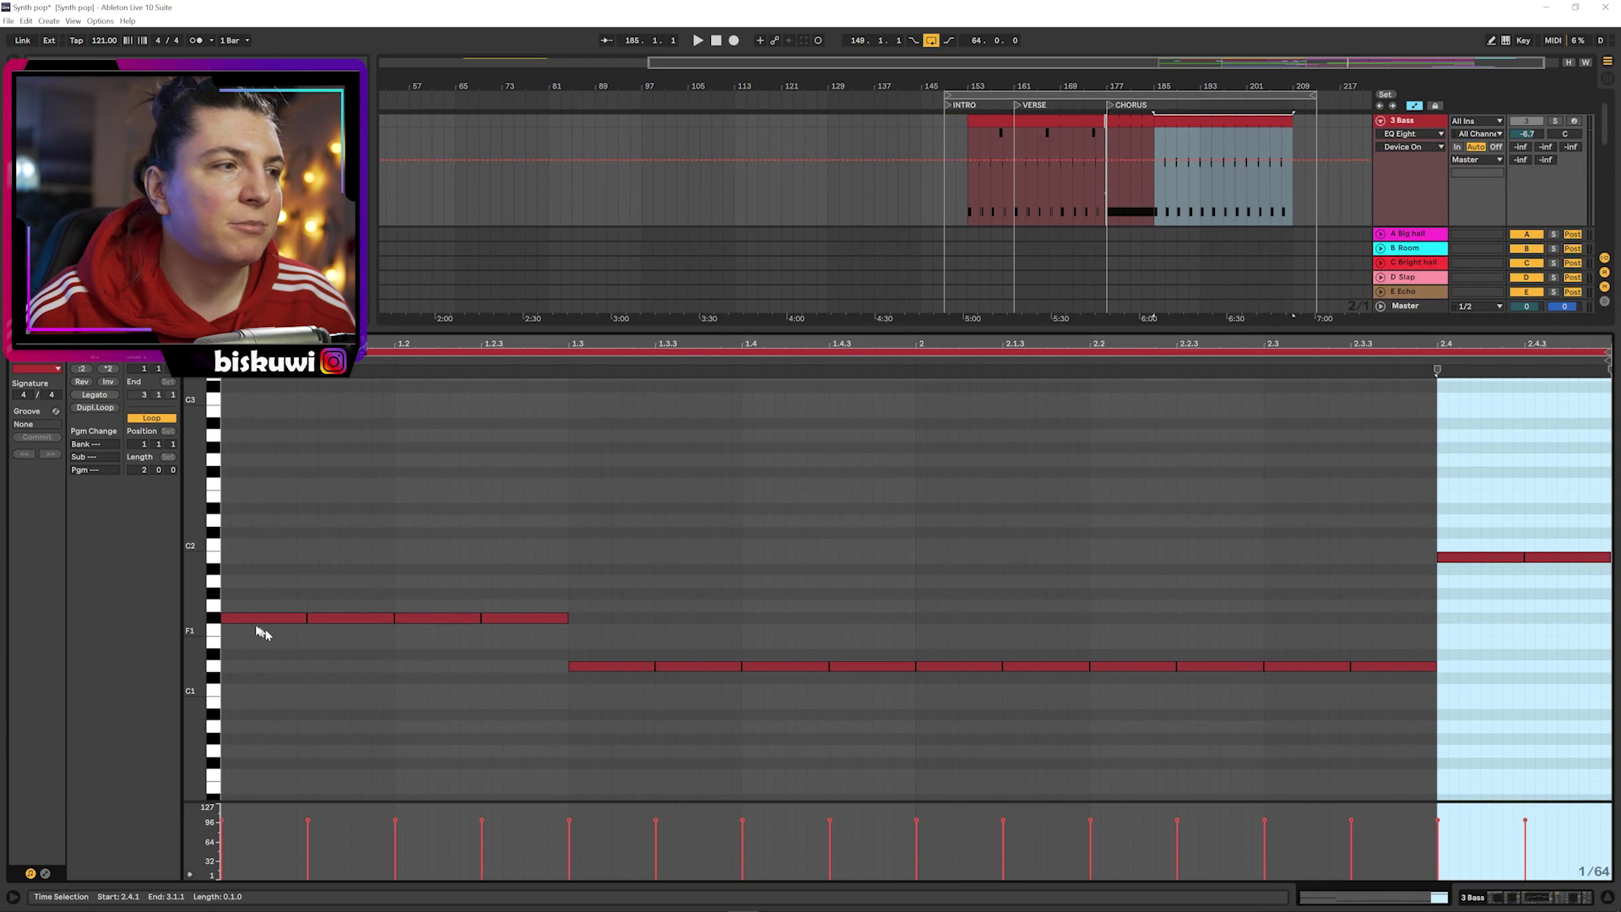
drag(193, 604, 221, 603)
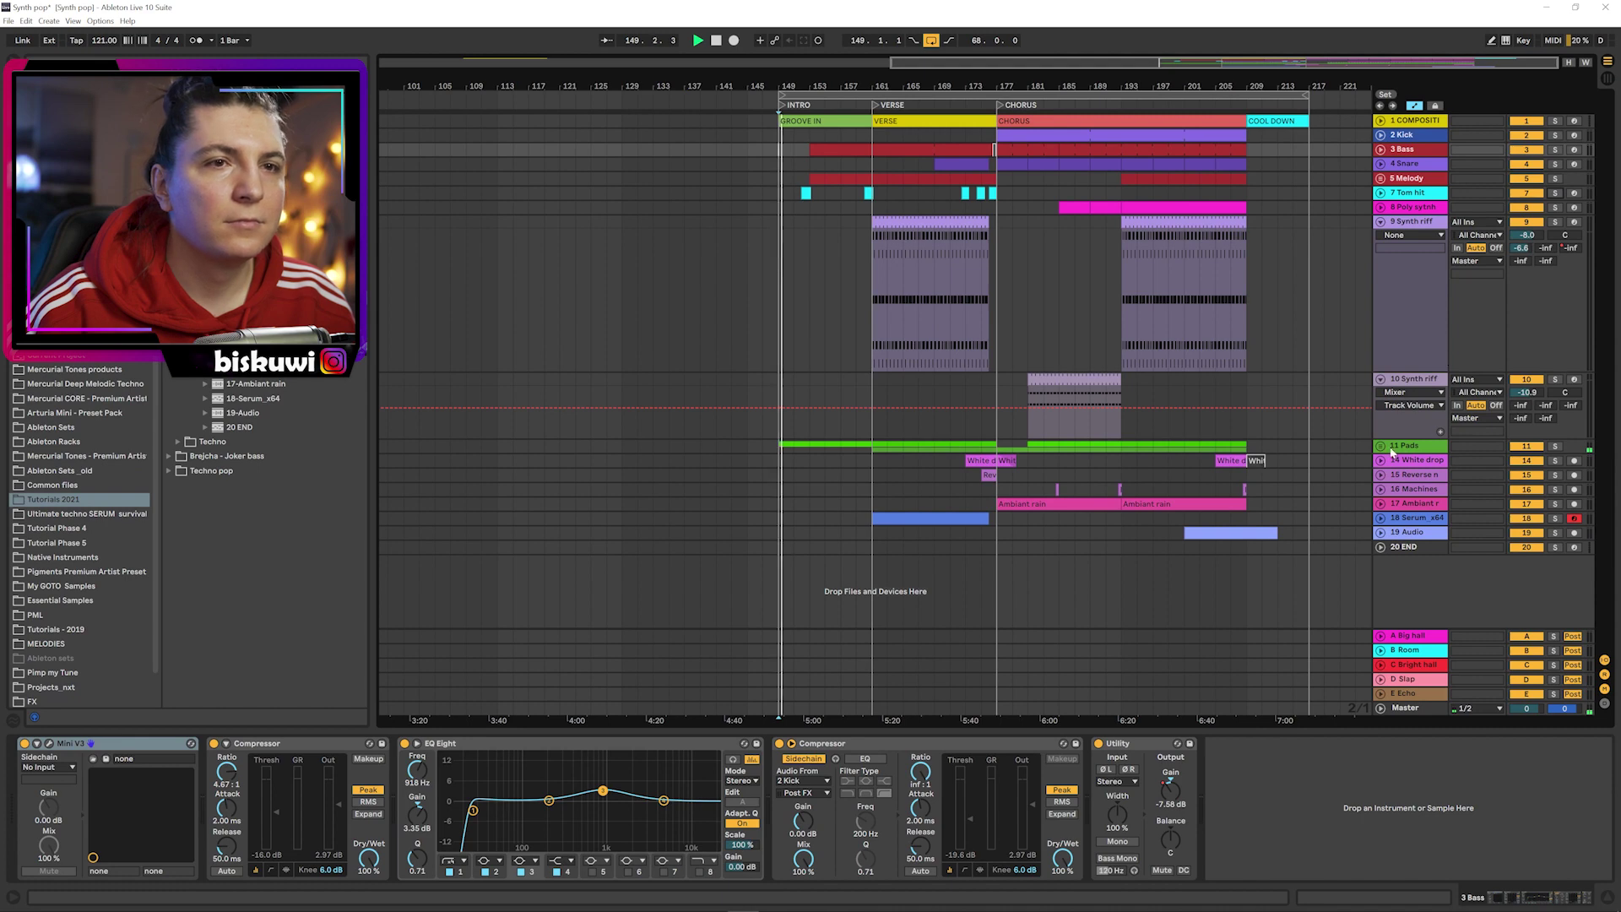
- Unfold the Pads group during playback and review its Auto Filter frequency automation and the two pad tracks
click(1393, 449)
click(1381, 446)
scroll(1460, 316, down, 3)
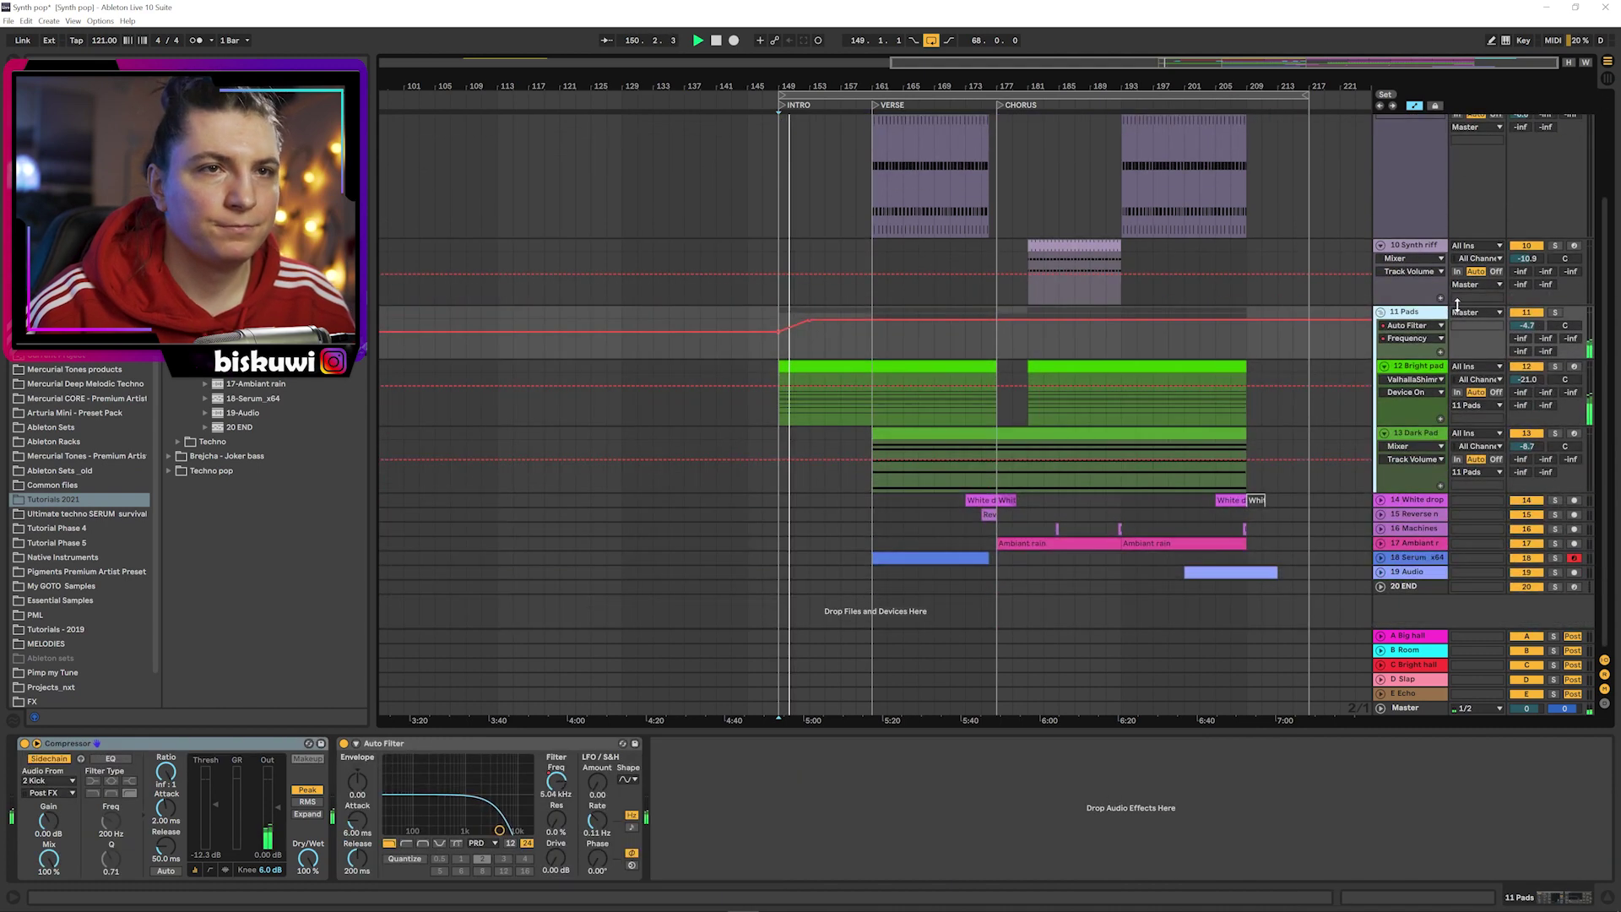
click(1409, 325)
click(1407, 361)
click(1410, 338)
click(1406, 397)
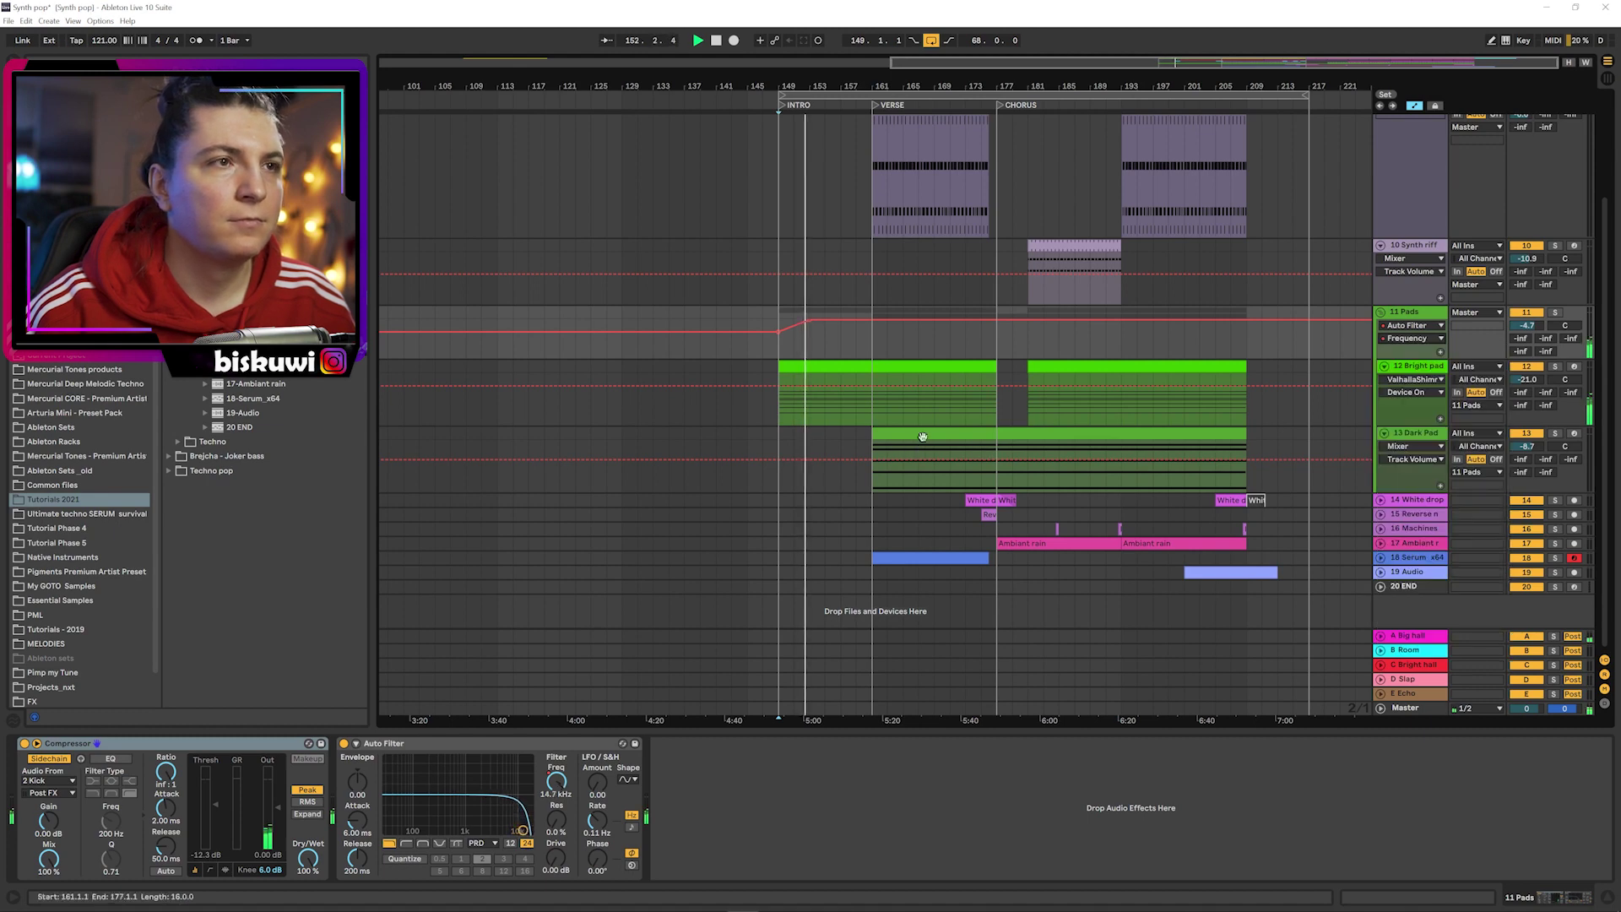
- Unfold the Bass track and open the notes of its intro and verse clip during playback
scroll(915, 447, up, 5)
click(1381, 150)
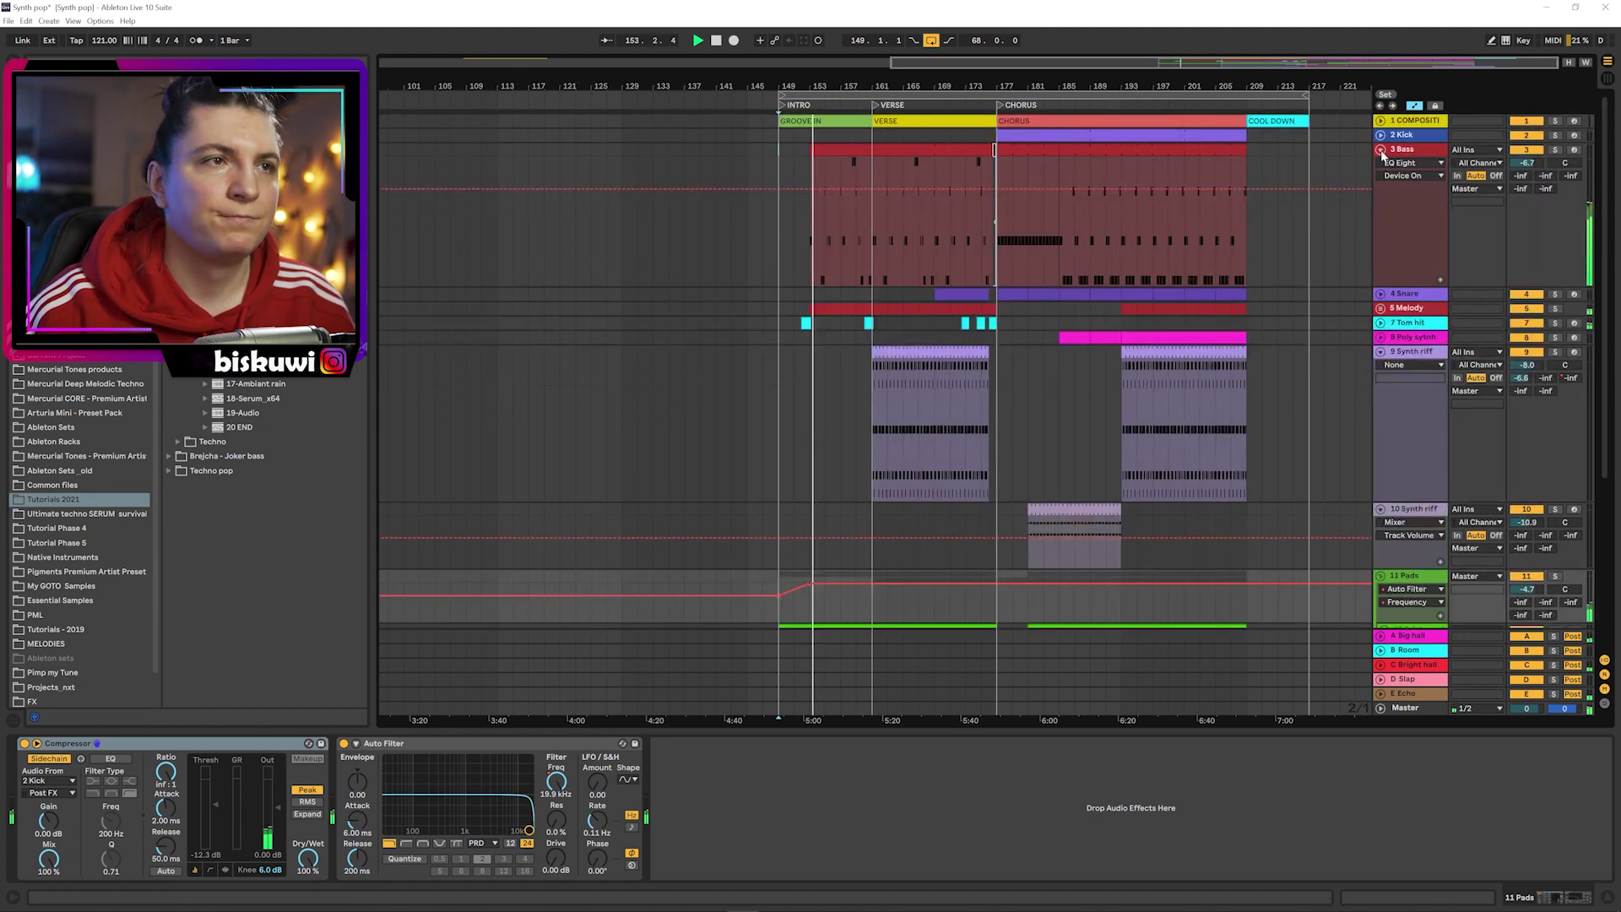
scroll(875, 156, up, 5)
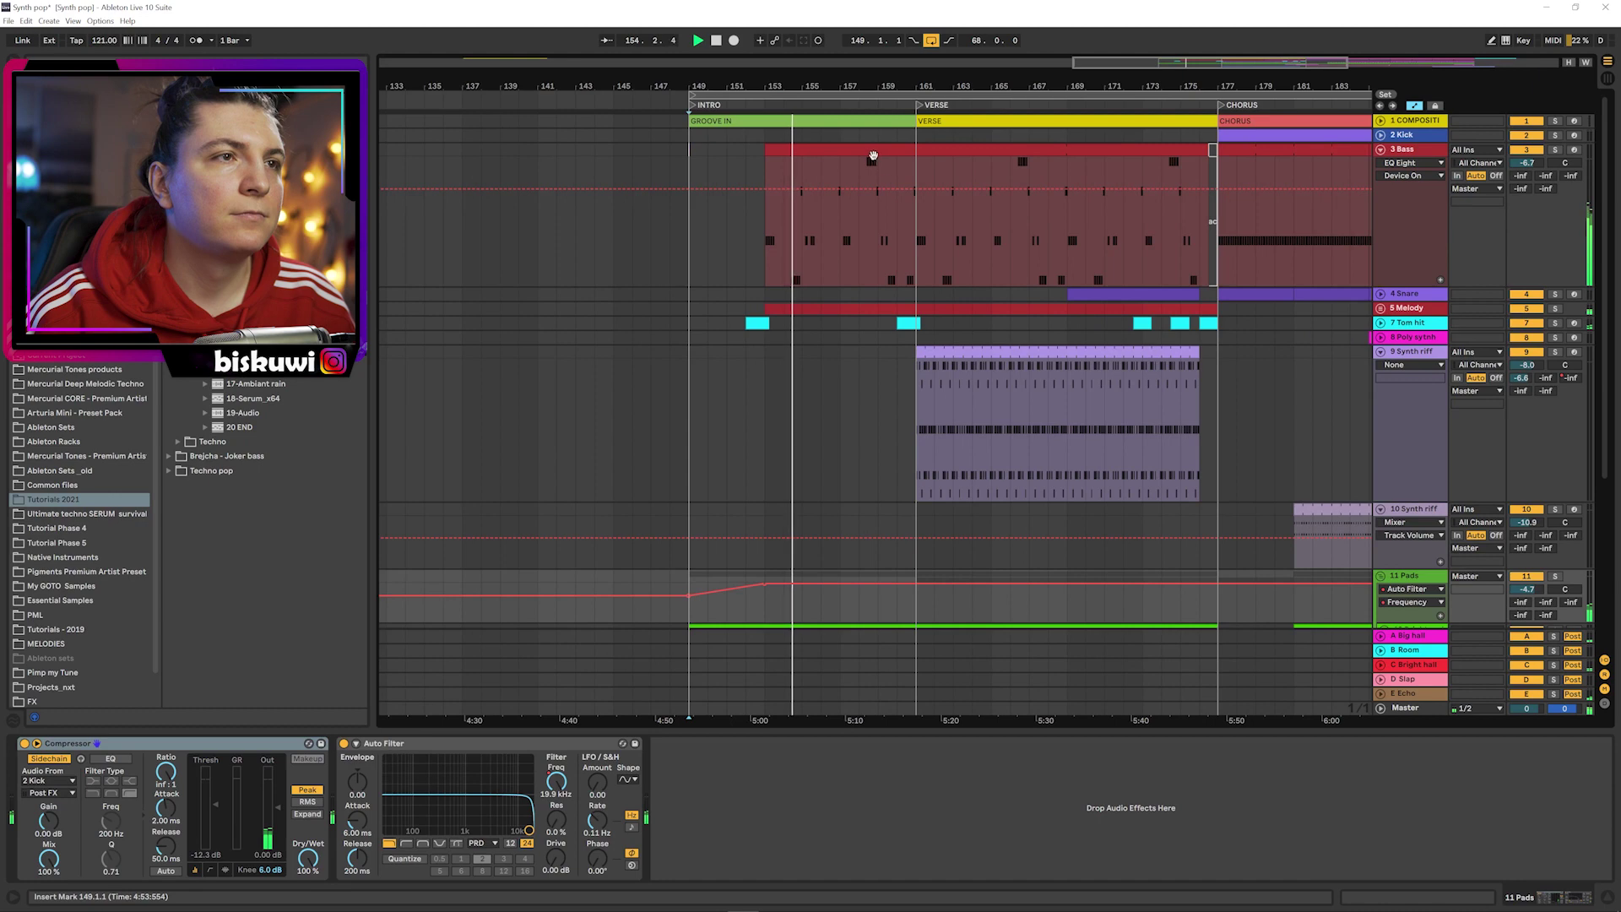
double_click(863, 169)
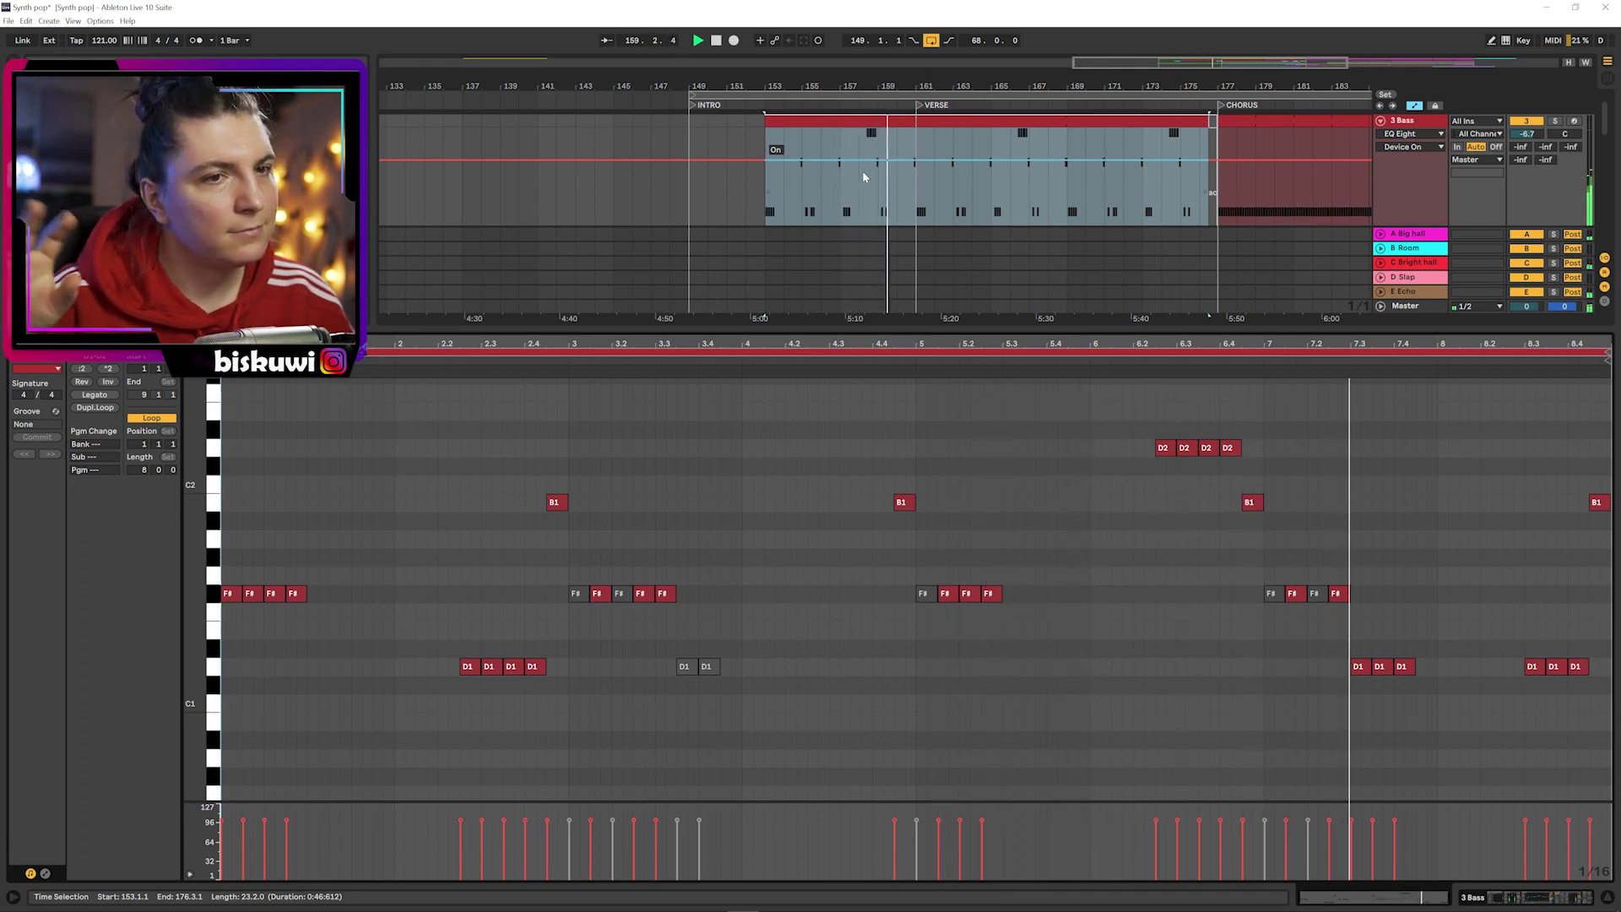
- Close the Bass clip's notes, unfold the Melody group, and examine the notes of its Mini V3 clip in the intro and verse
key(shift+Tab)
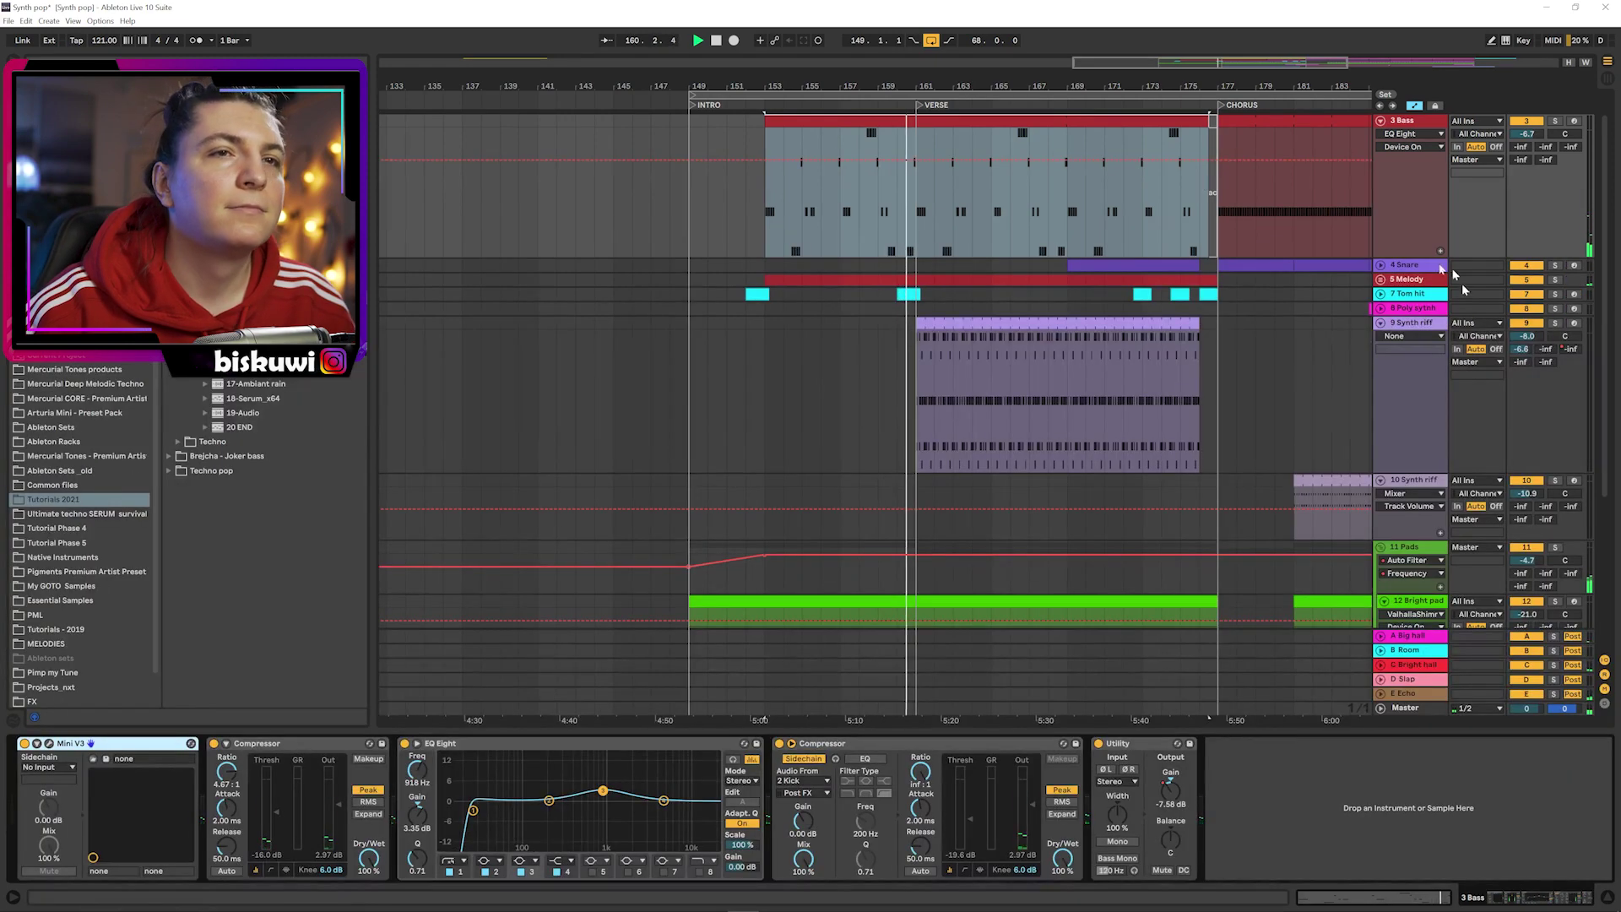
click(1381, 279)
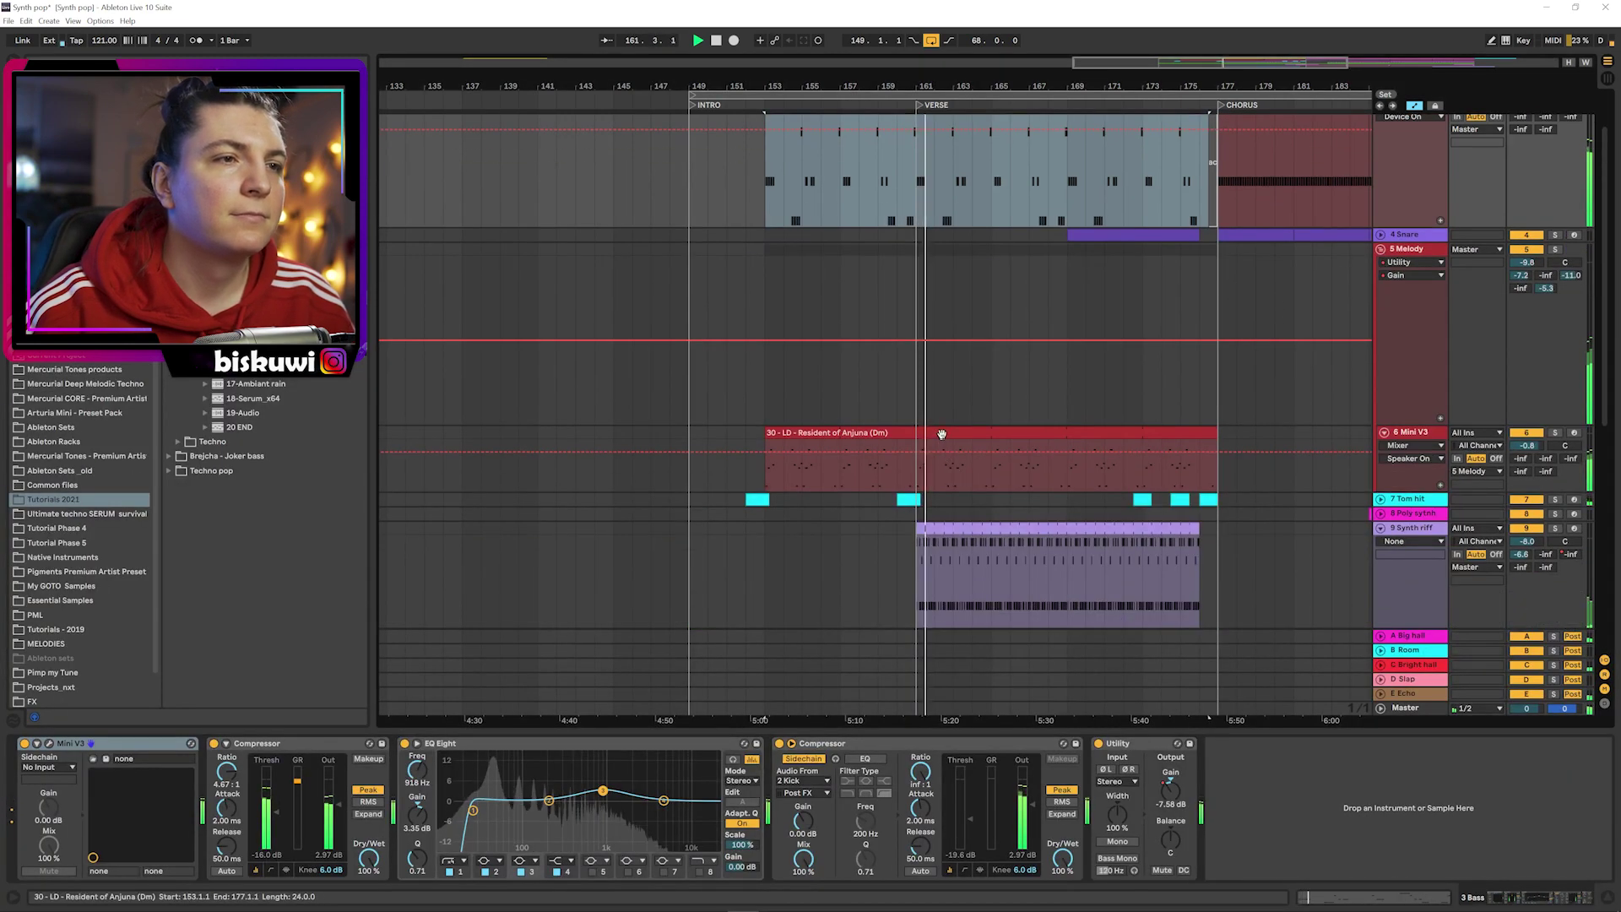
double_click(944, 460)
scroll(943, 439, down, 2)
key(shift+Tab)
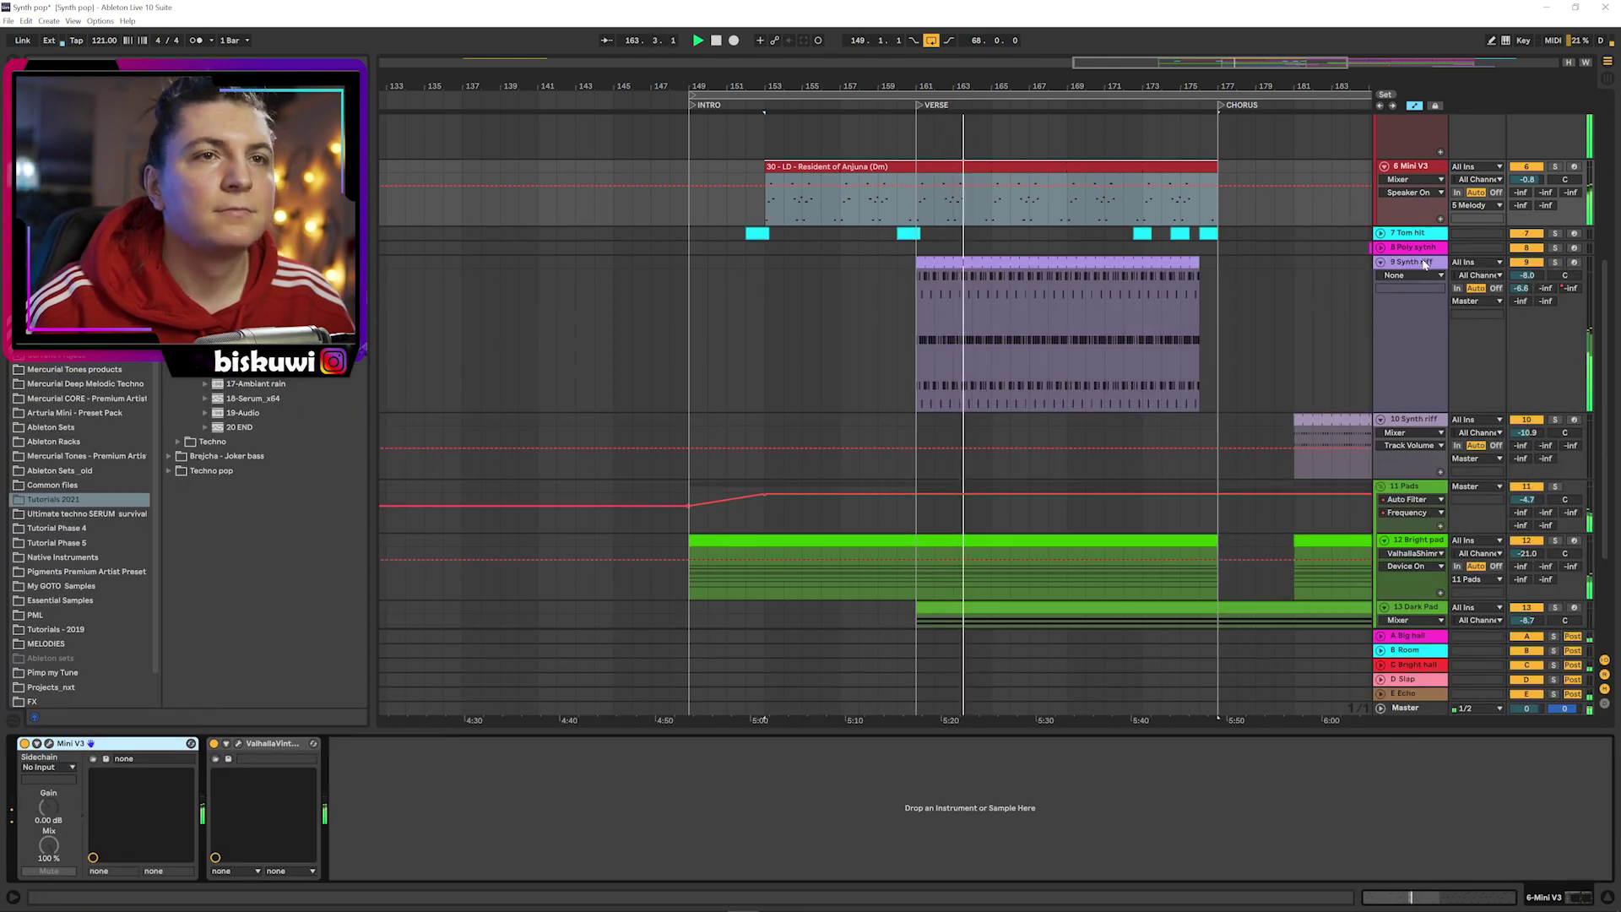
- Show the Synth riff track's Mini V3 CutOff automation and its Utility Gain automation across the verse
click(1411, 275)
click(1404, 305)
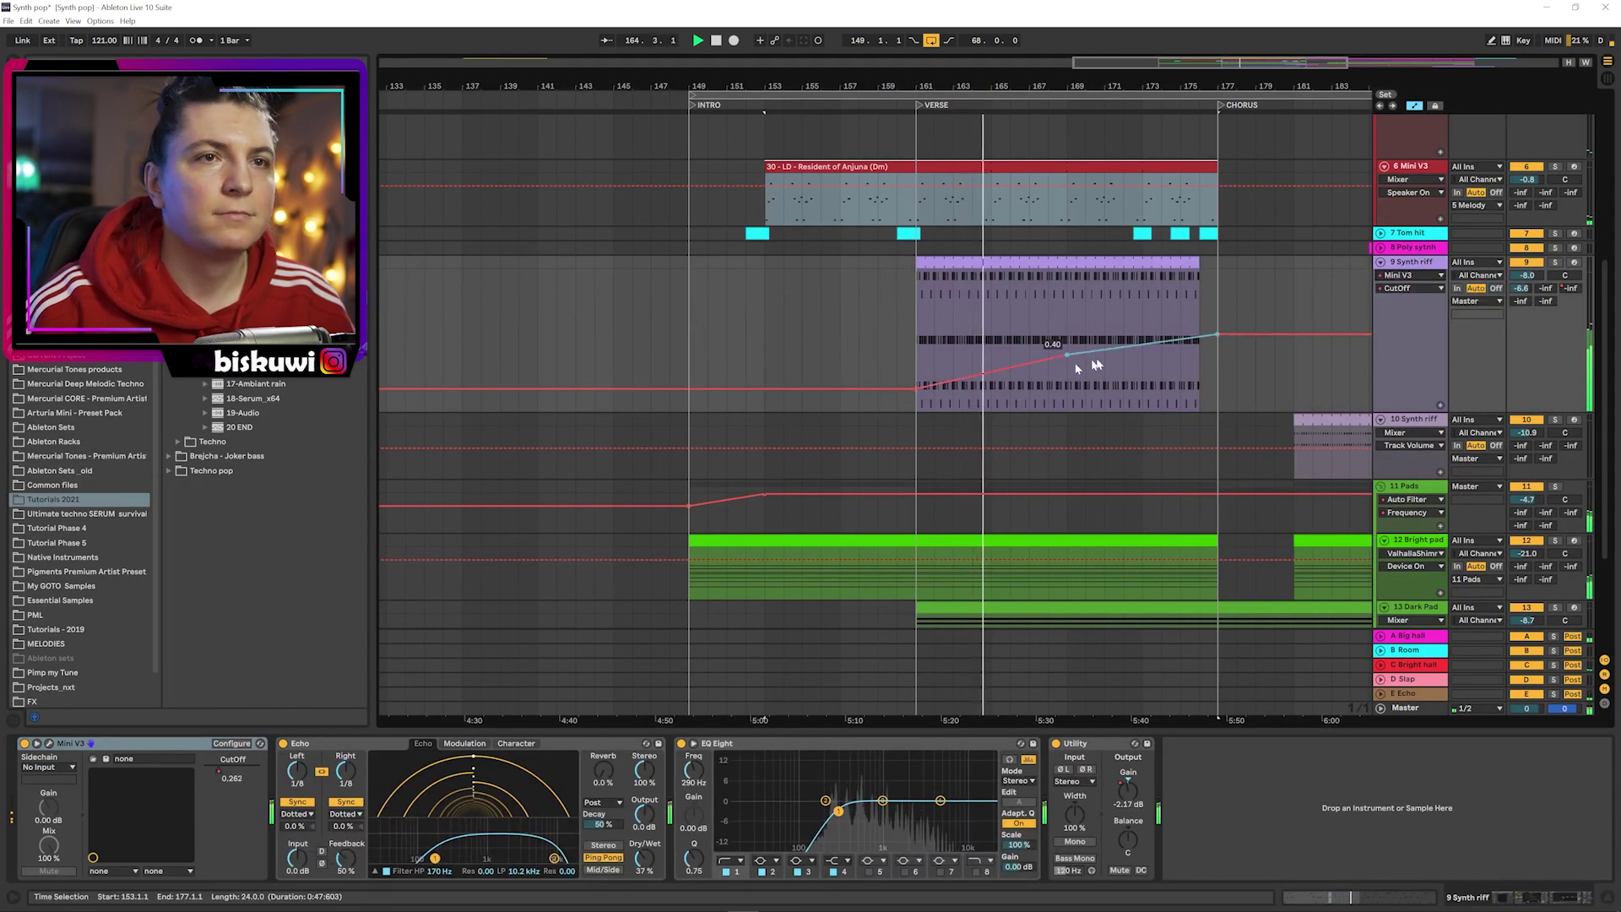
click(1405, 290)
click(1405, 292)
click(1409, 277)
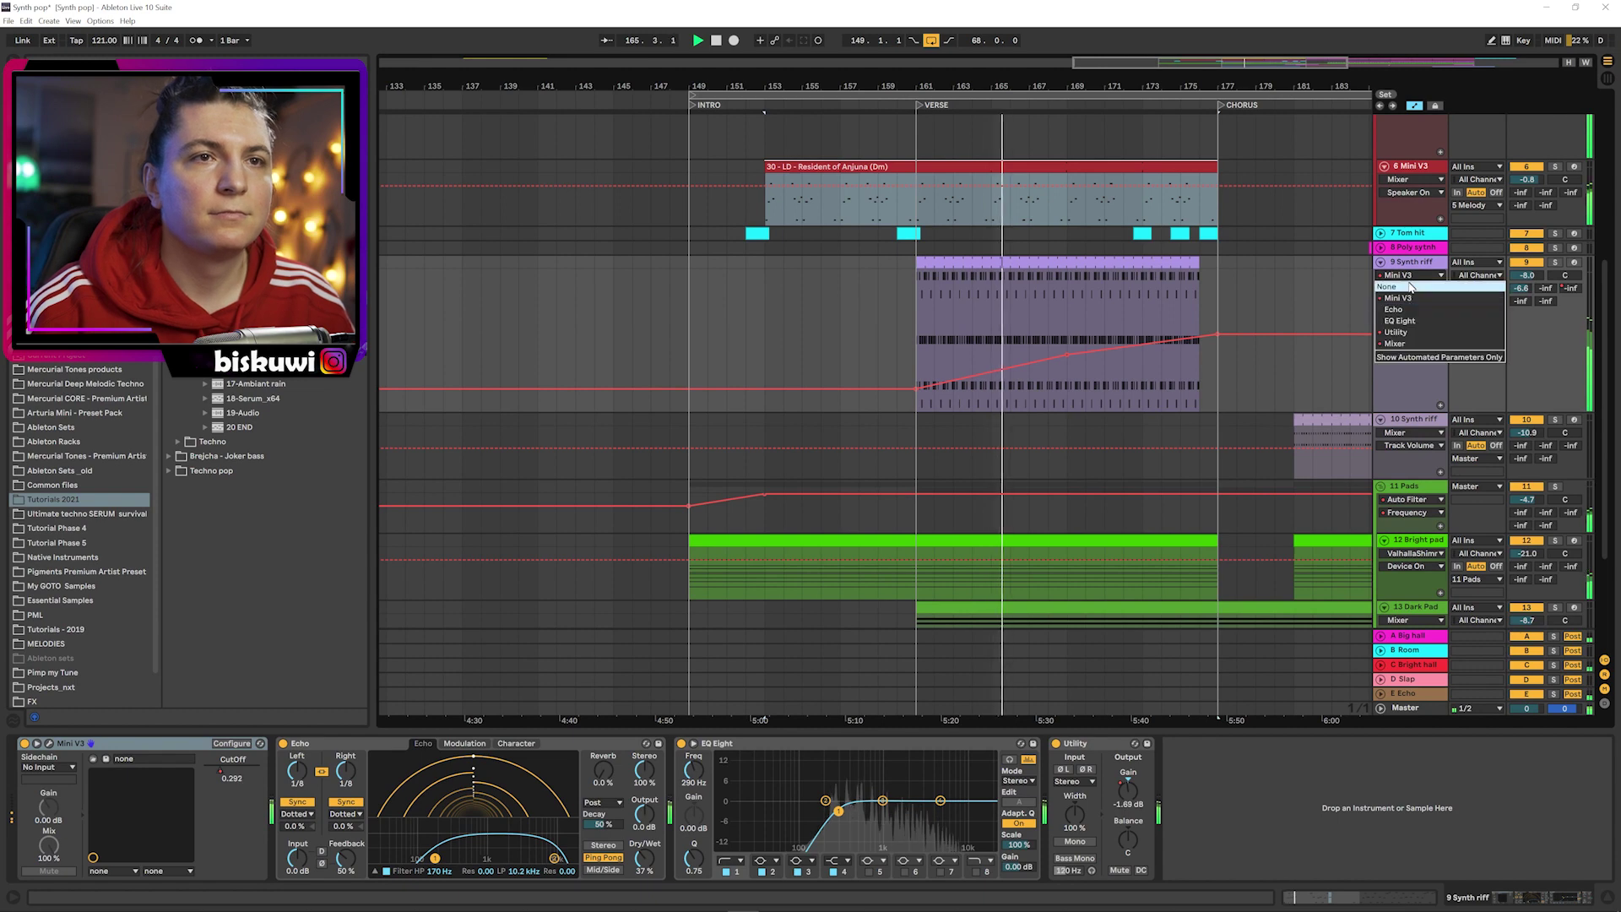
click(1407, 333)
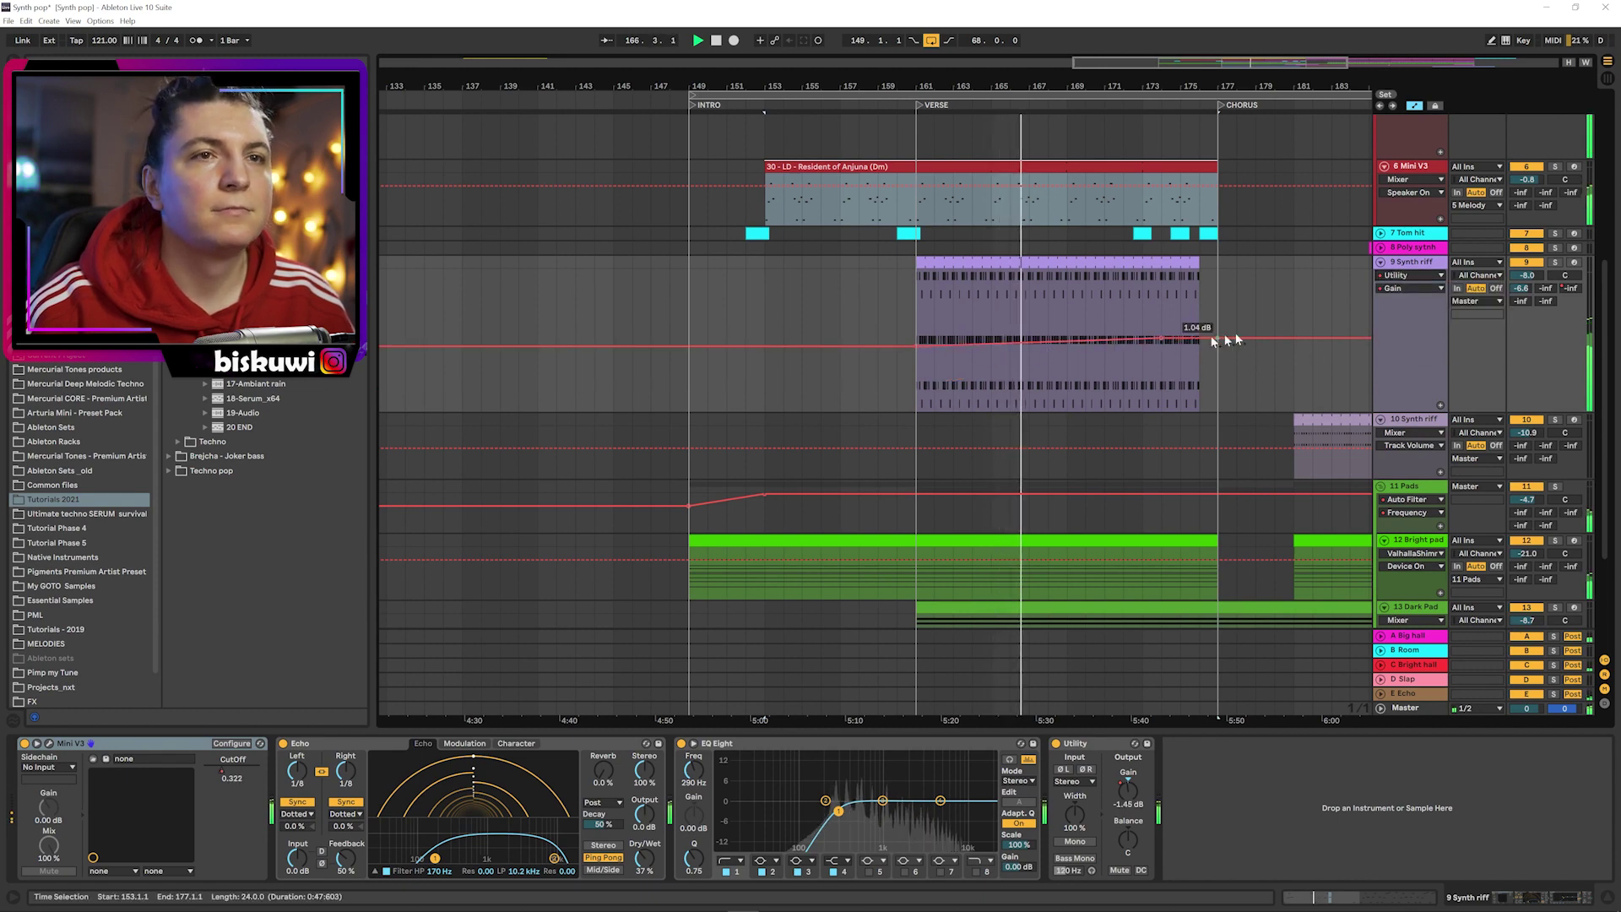
- Show the Synth riff's Mixer automation for the C-Bright hall send and inspect its rise into the chorus
click(1415, 288)
click(1408, 279)
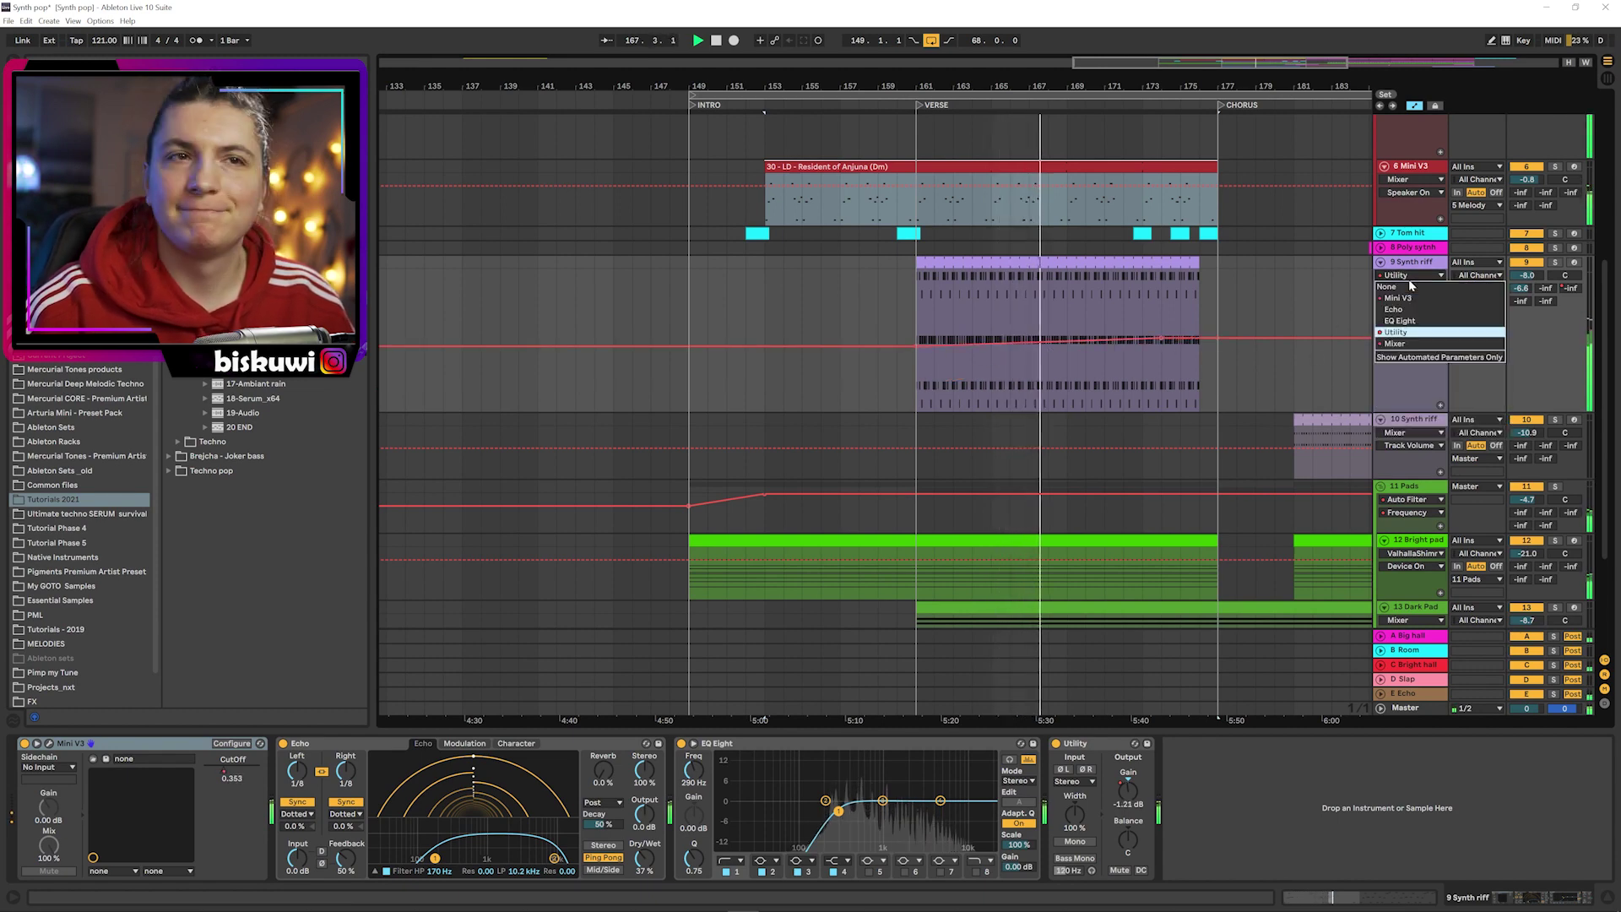
click(1398, 345)
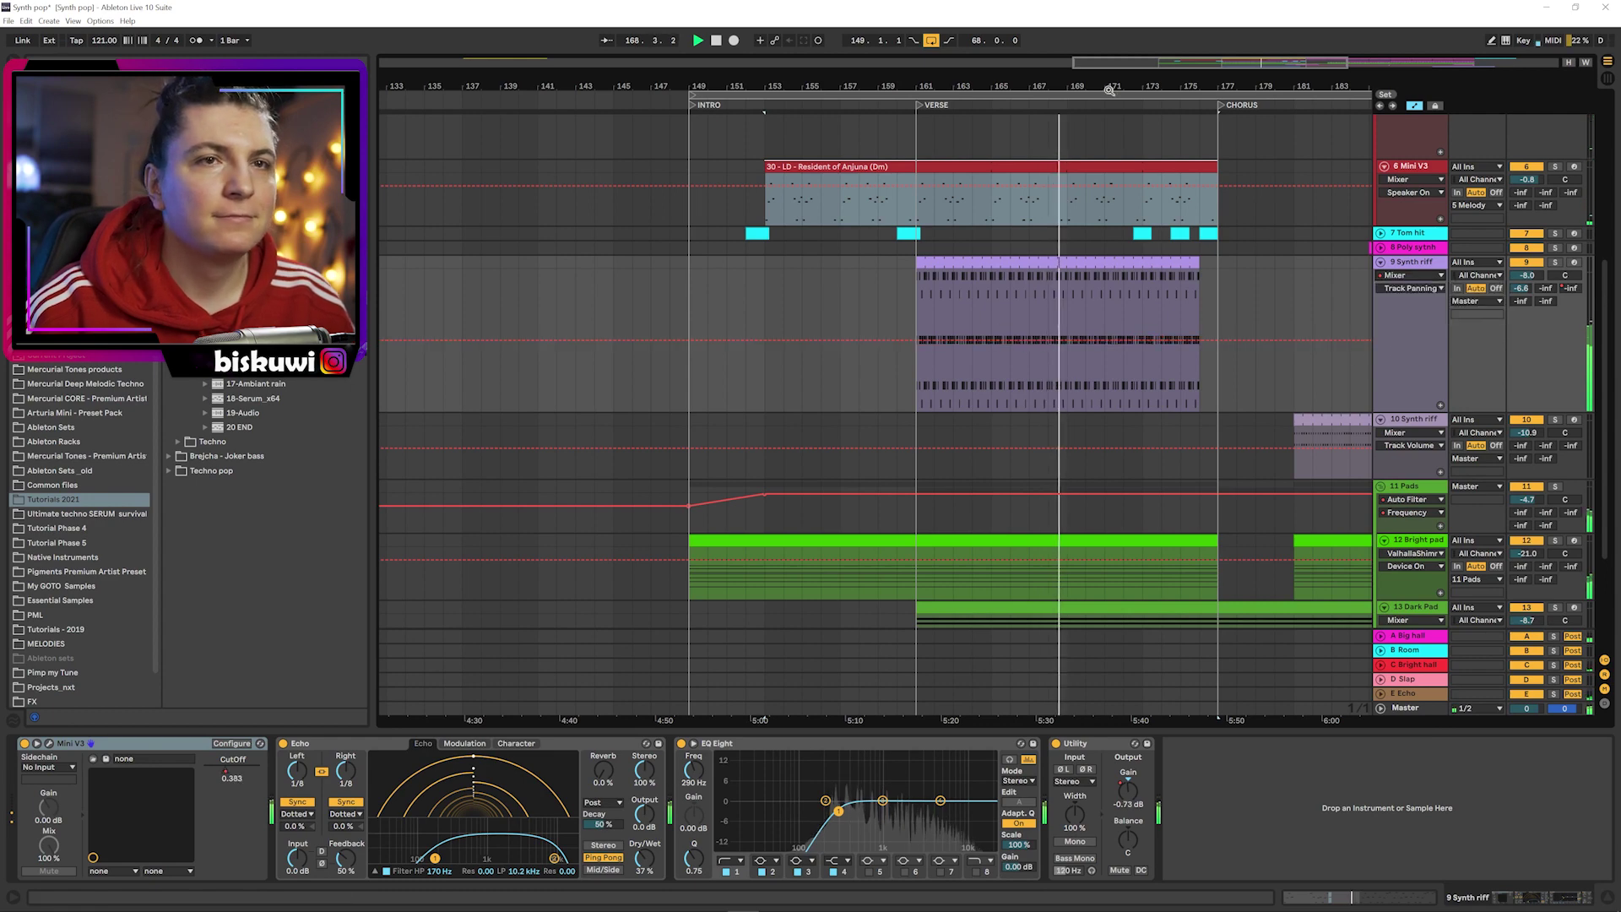
drag(1070, 80, 966, 71)
click(1570, 288)
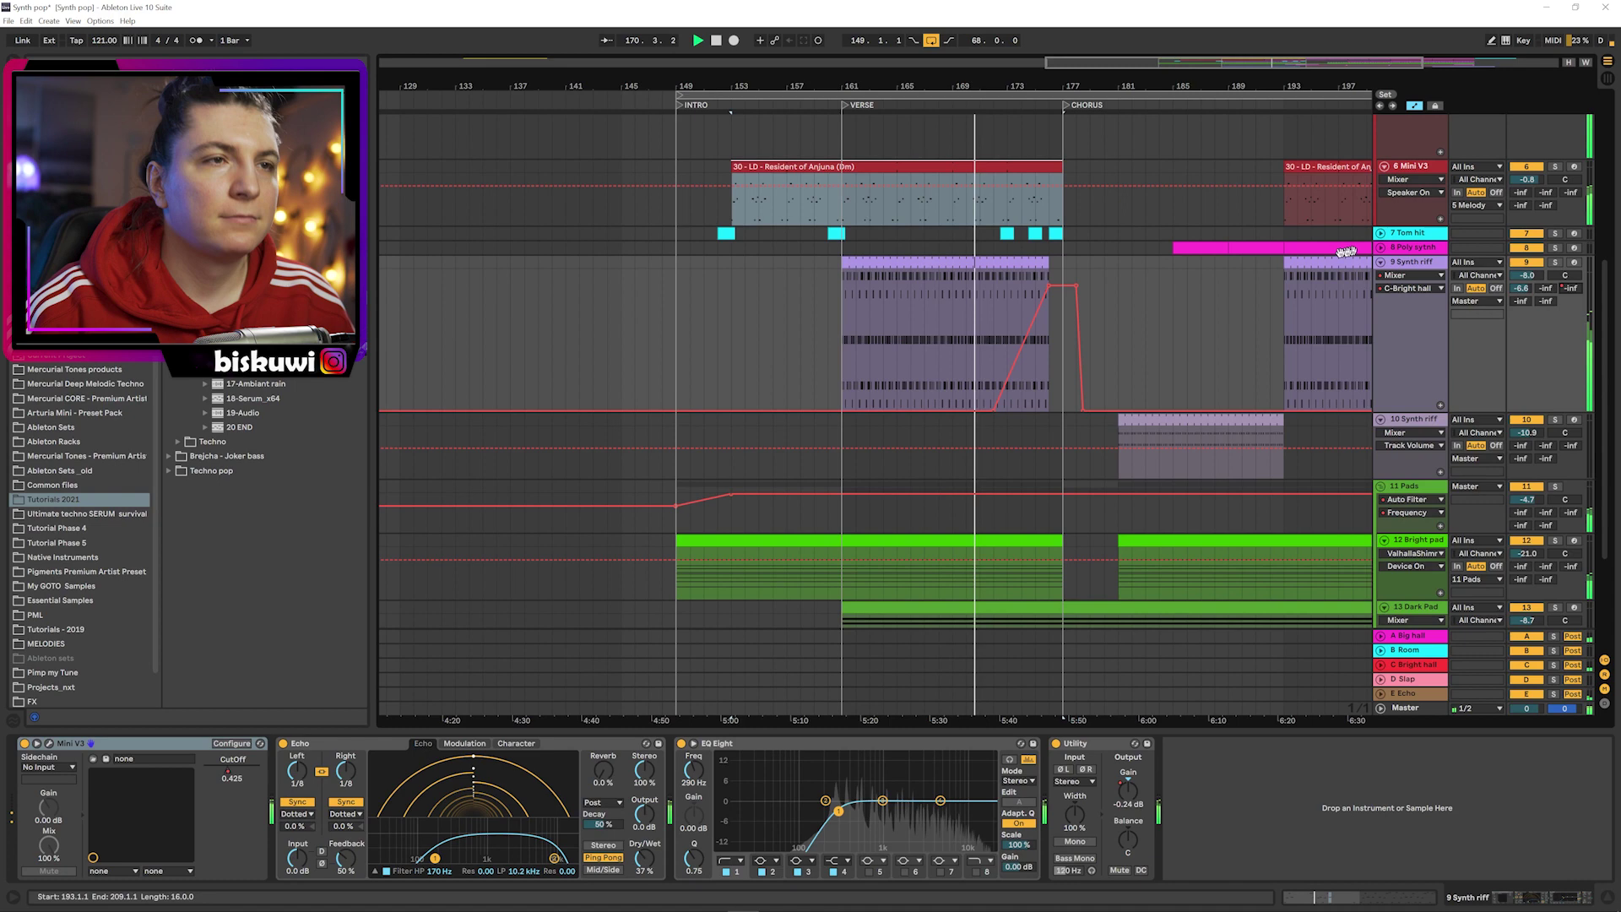
drag(990, 82, 990, 104)
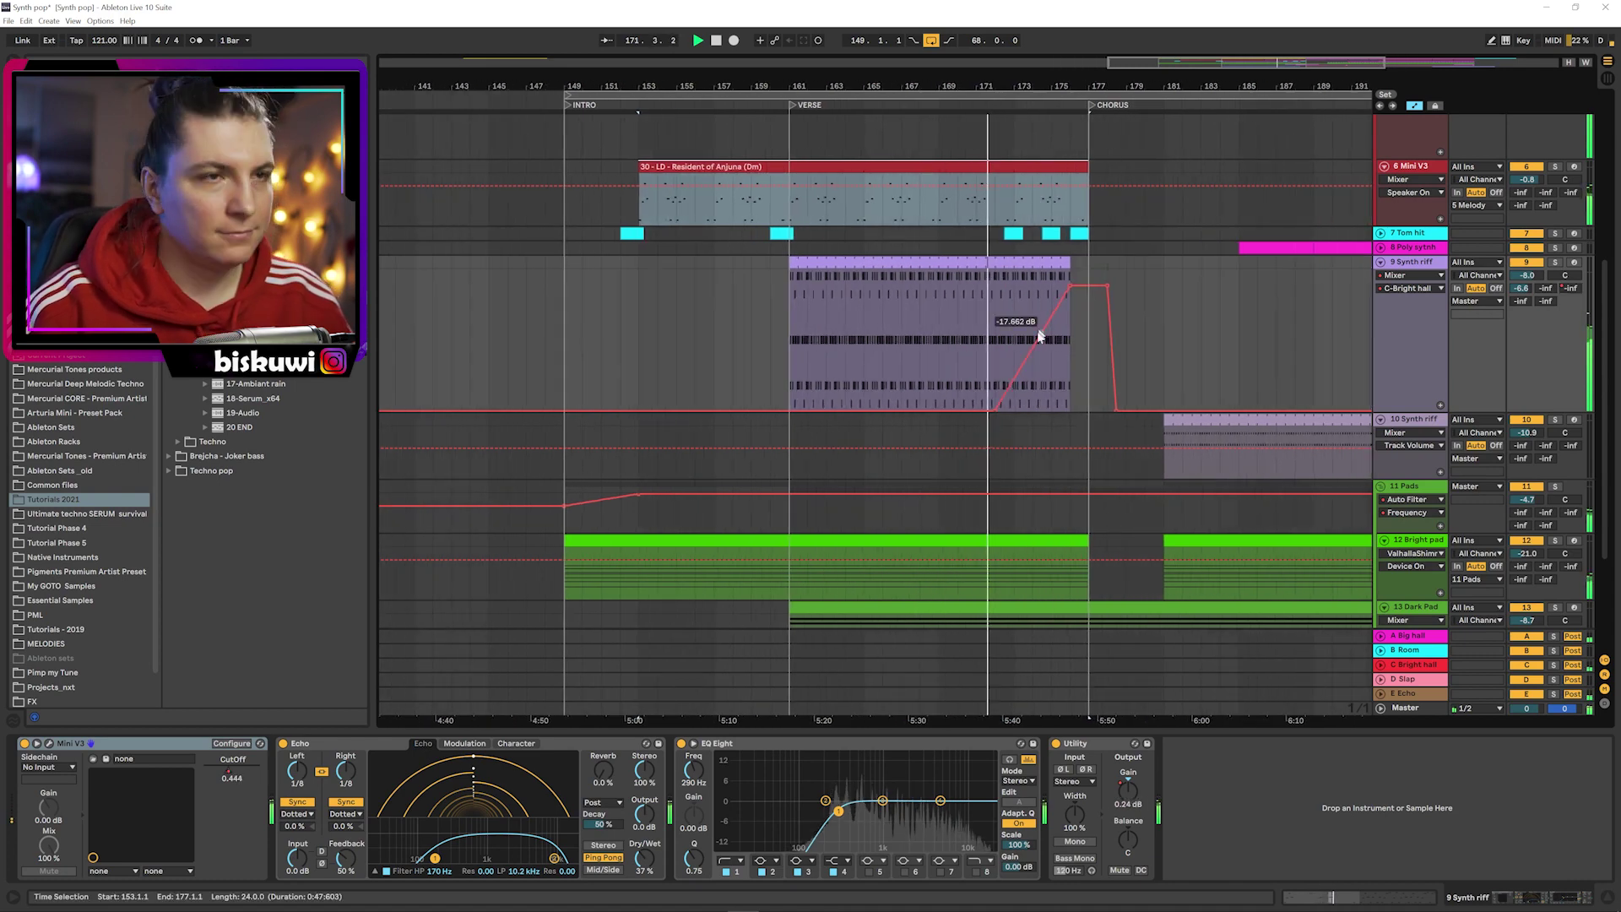
- Unfold the White drop, Machines and Reverse effect tracks and review their clips around the start of the chorus
scroll(1035, 334, down, 4)
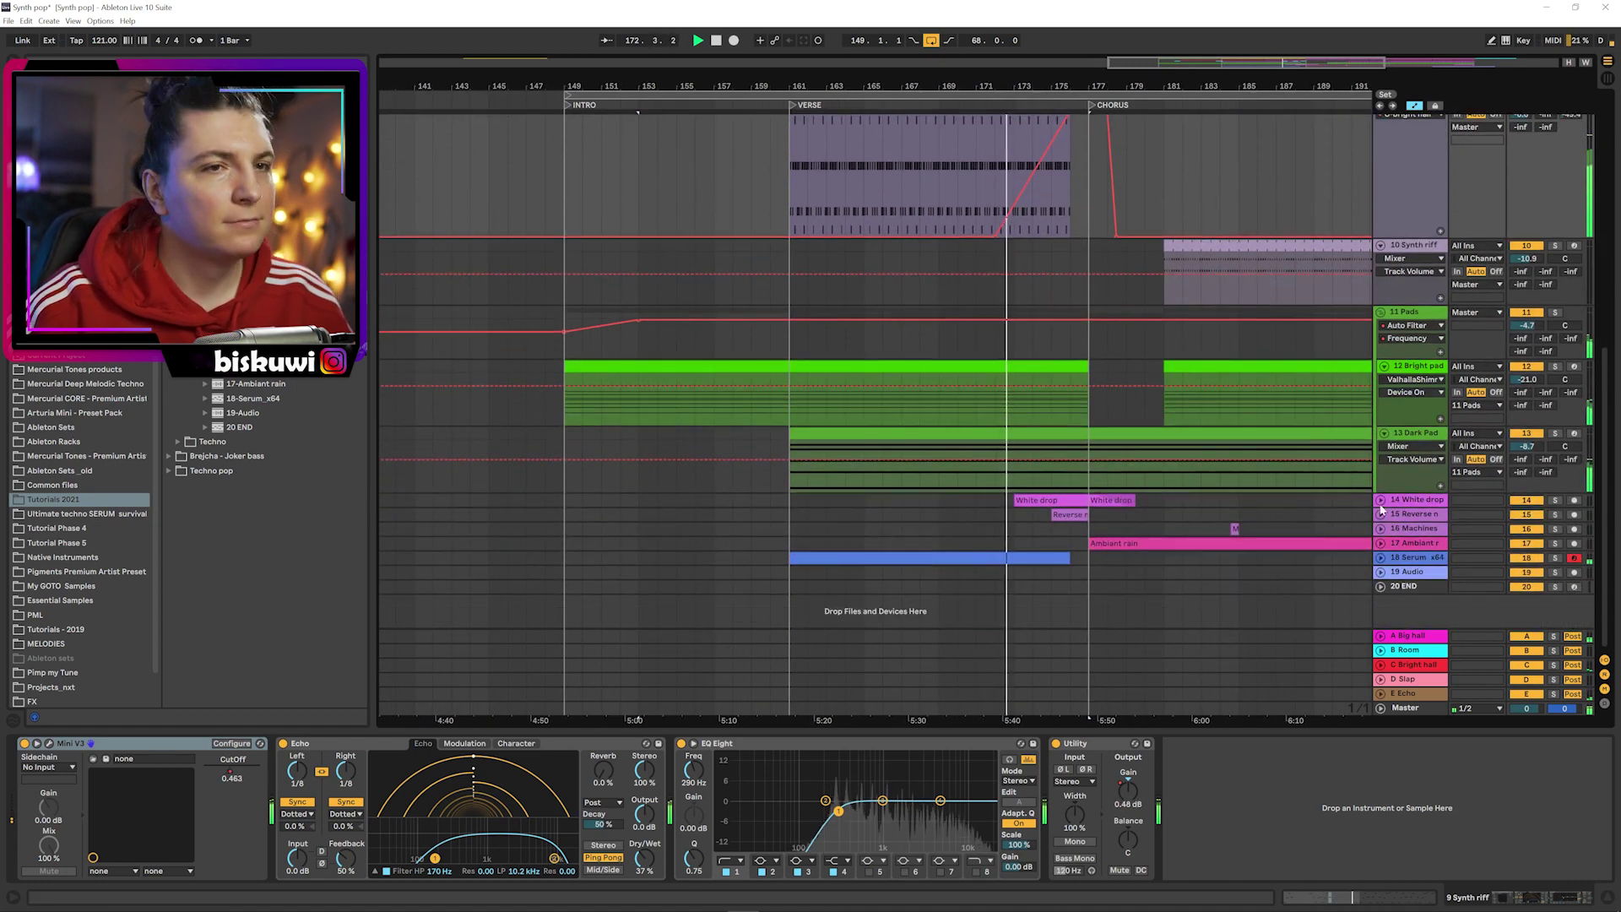
click(1381, 500)
drag(1005, 76, 896, 74)
scroll(989, 436, down, 1)
click(1382, 531)
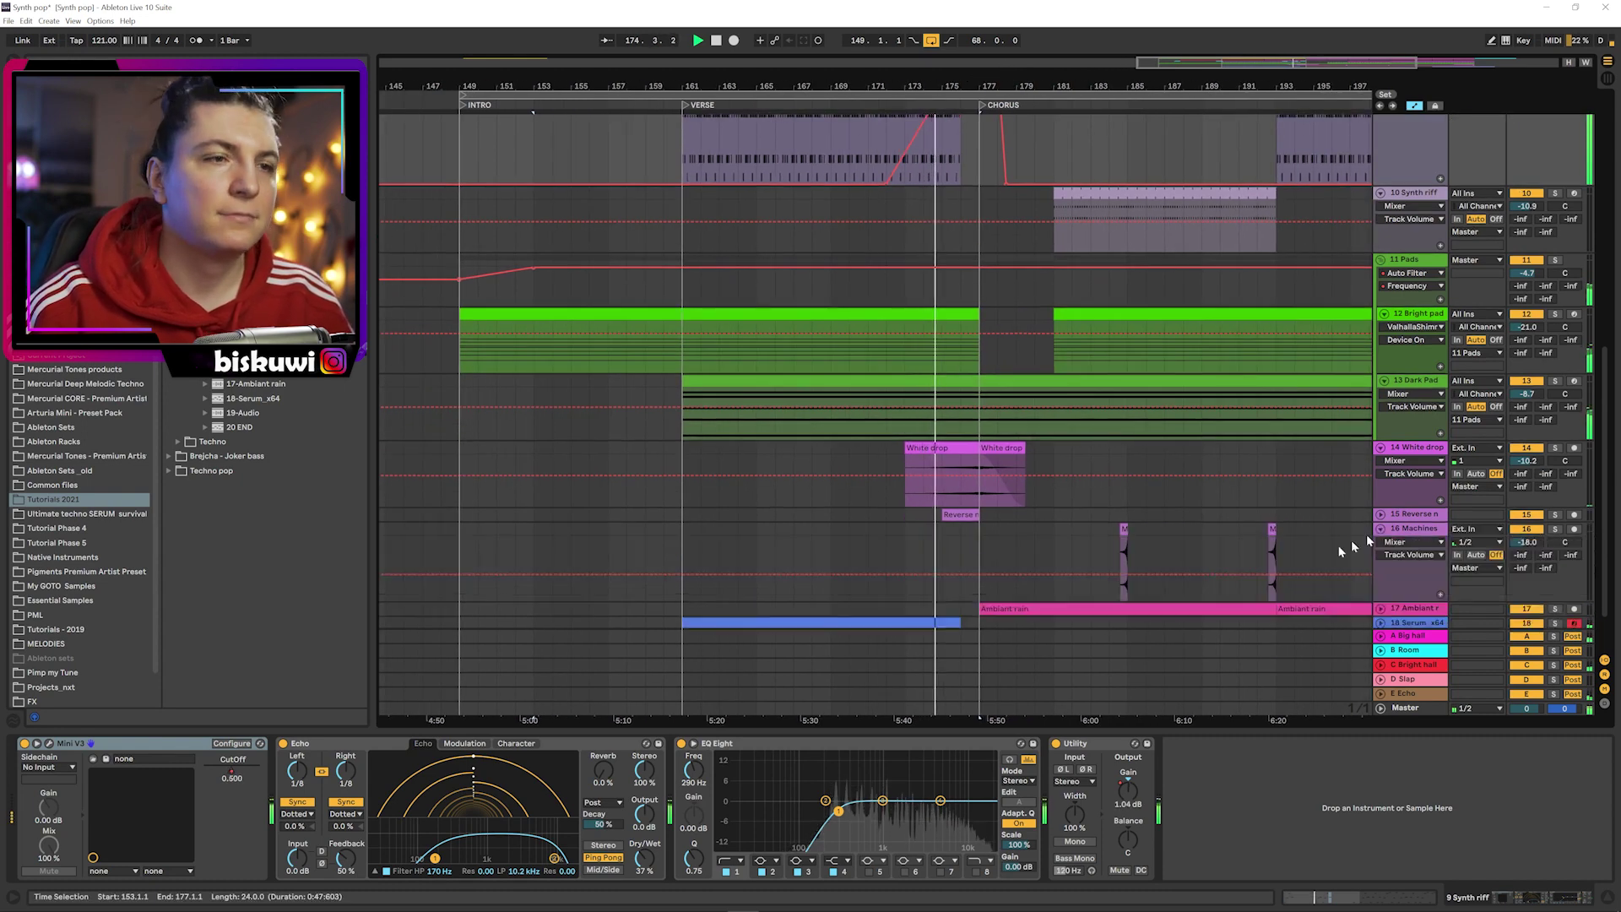
scroll(1351, 540, down, 1)
click(1380, 450)
scroll(1381, 450, down, 1)
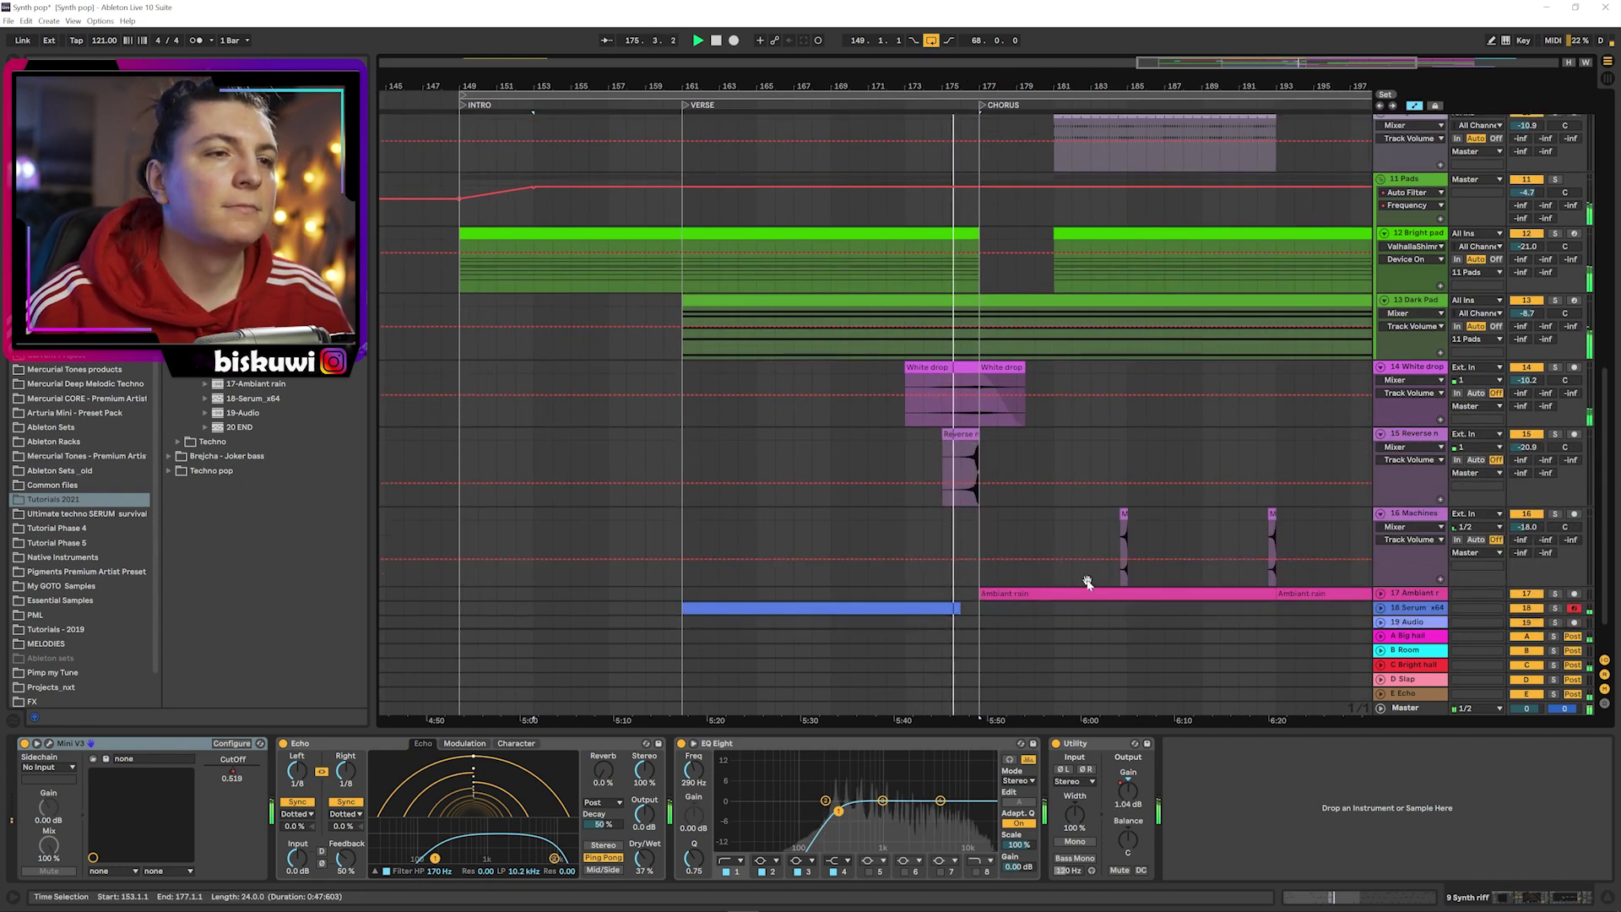
- Bring the whole chorus into view and examine the notes of its first Bass clip
drag(937, 86, 929, 81)
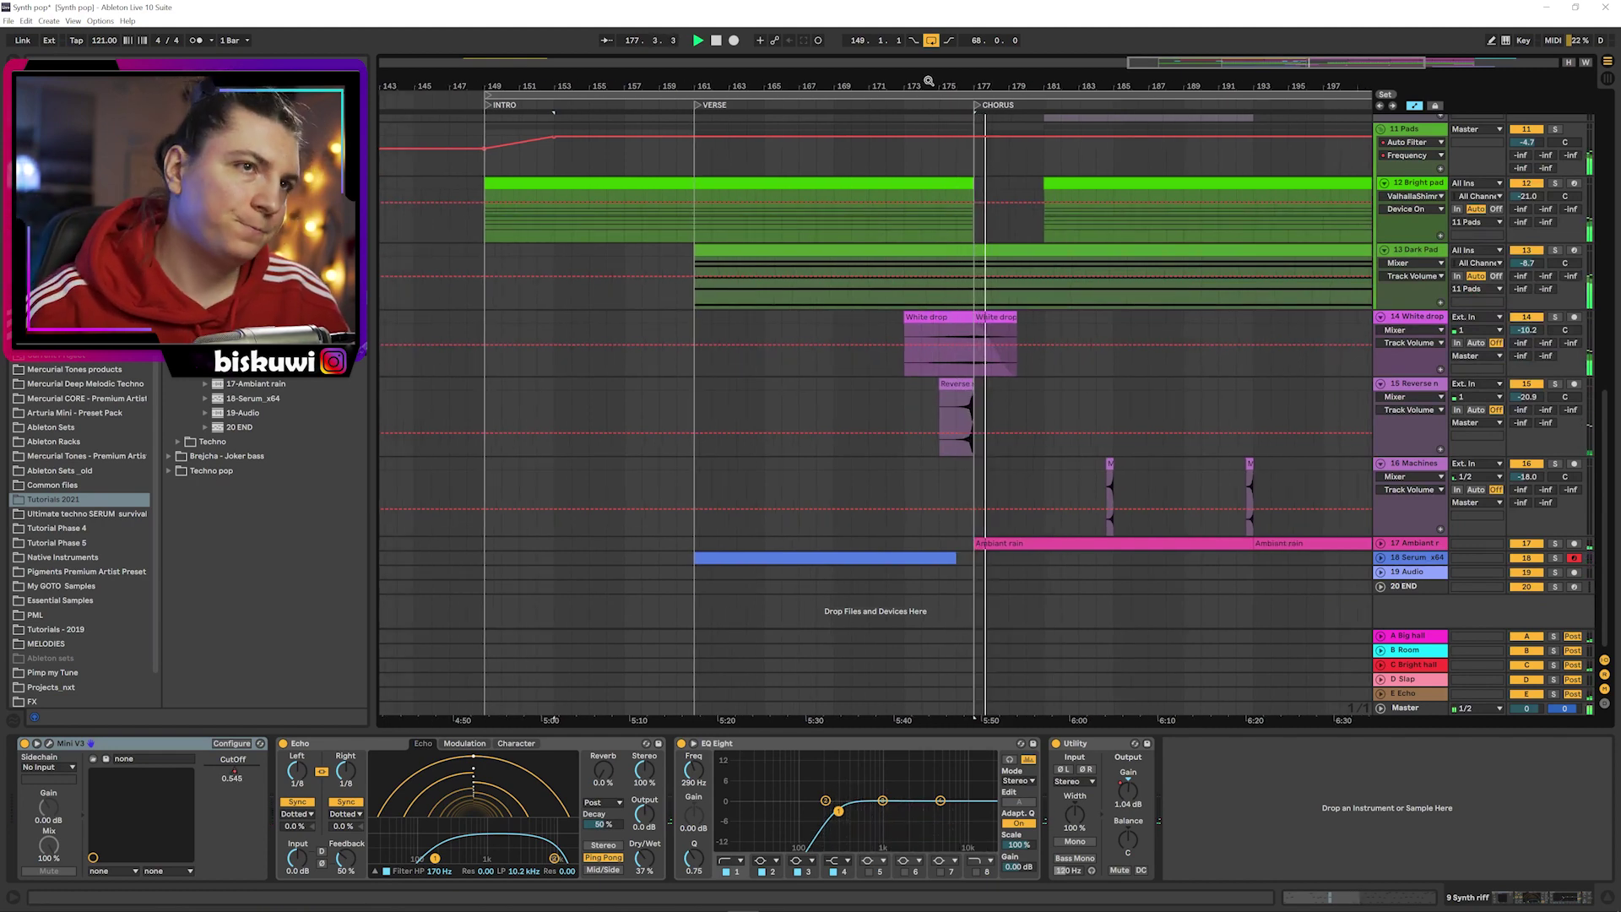
drag(929, 81, 693, 78)
scroll(1118, 541, up, 7)
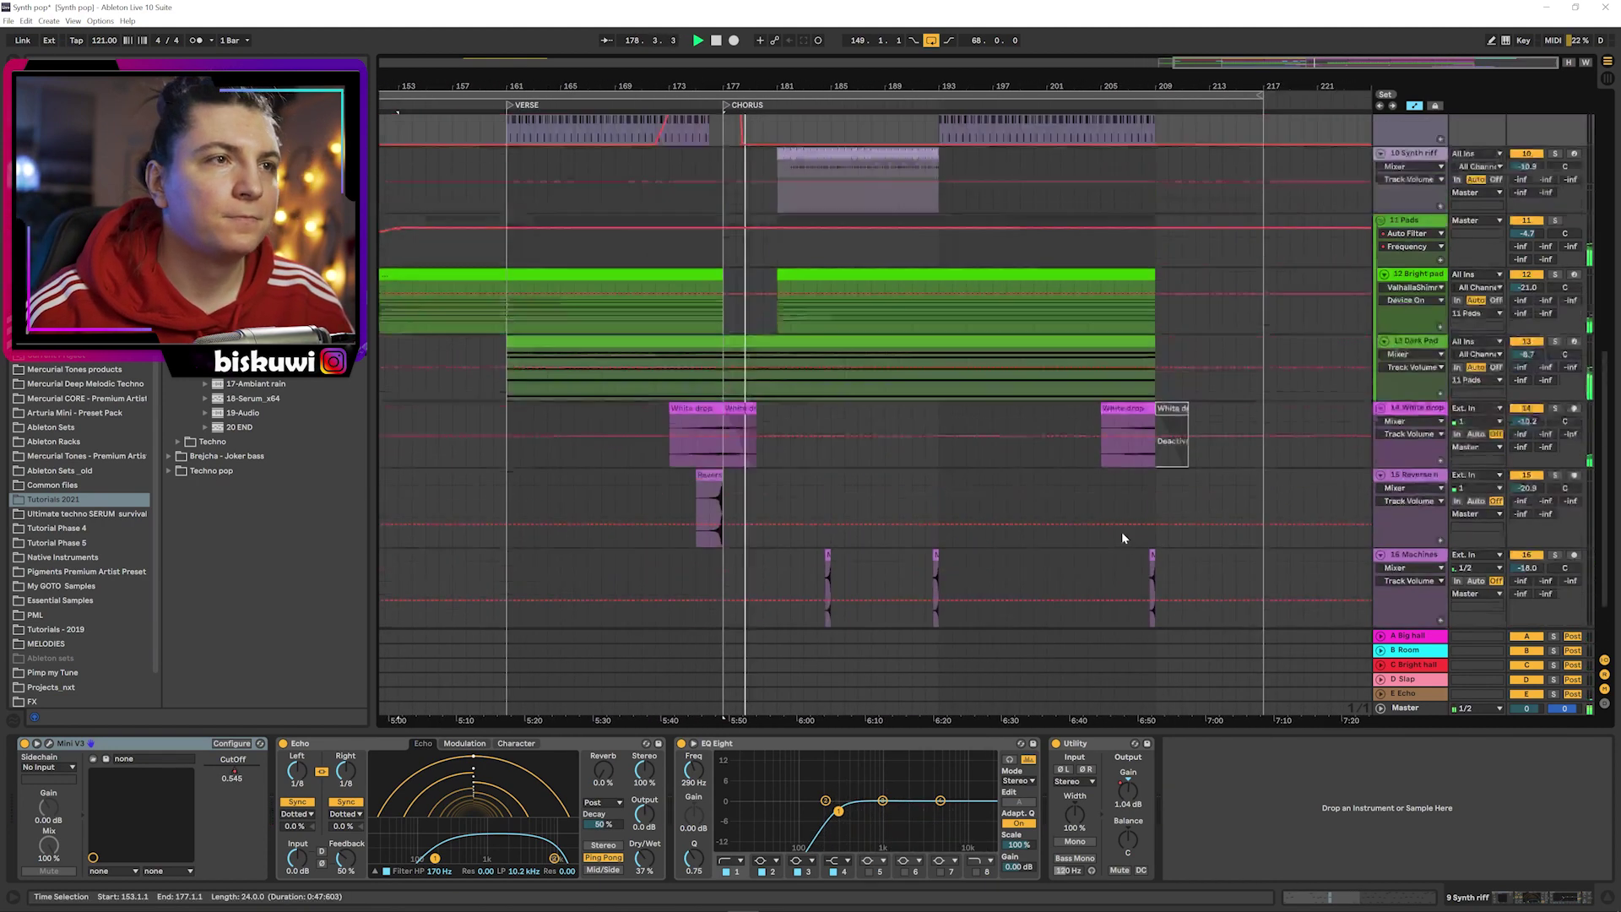
scroll(1117, 545, up, 3)
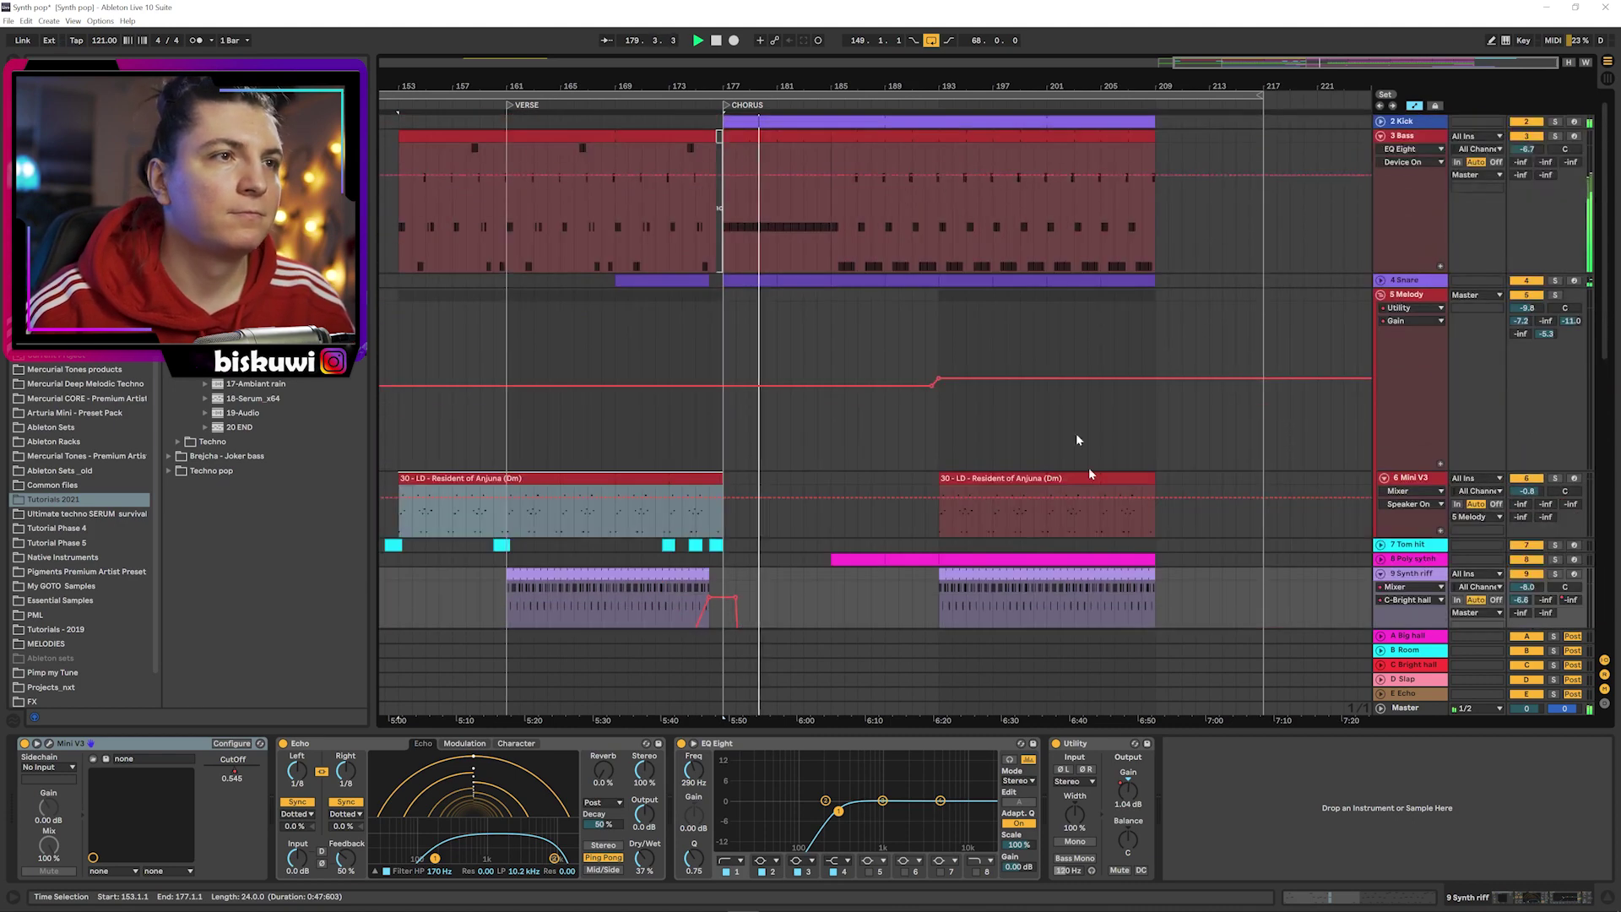
double_click(784, 139)
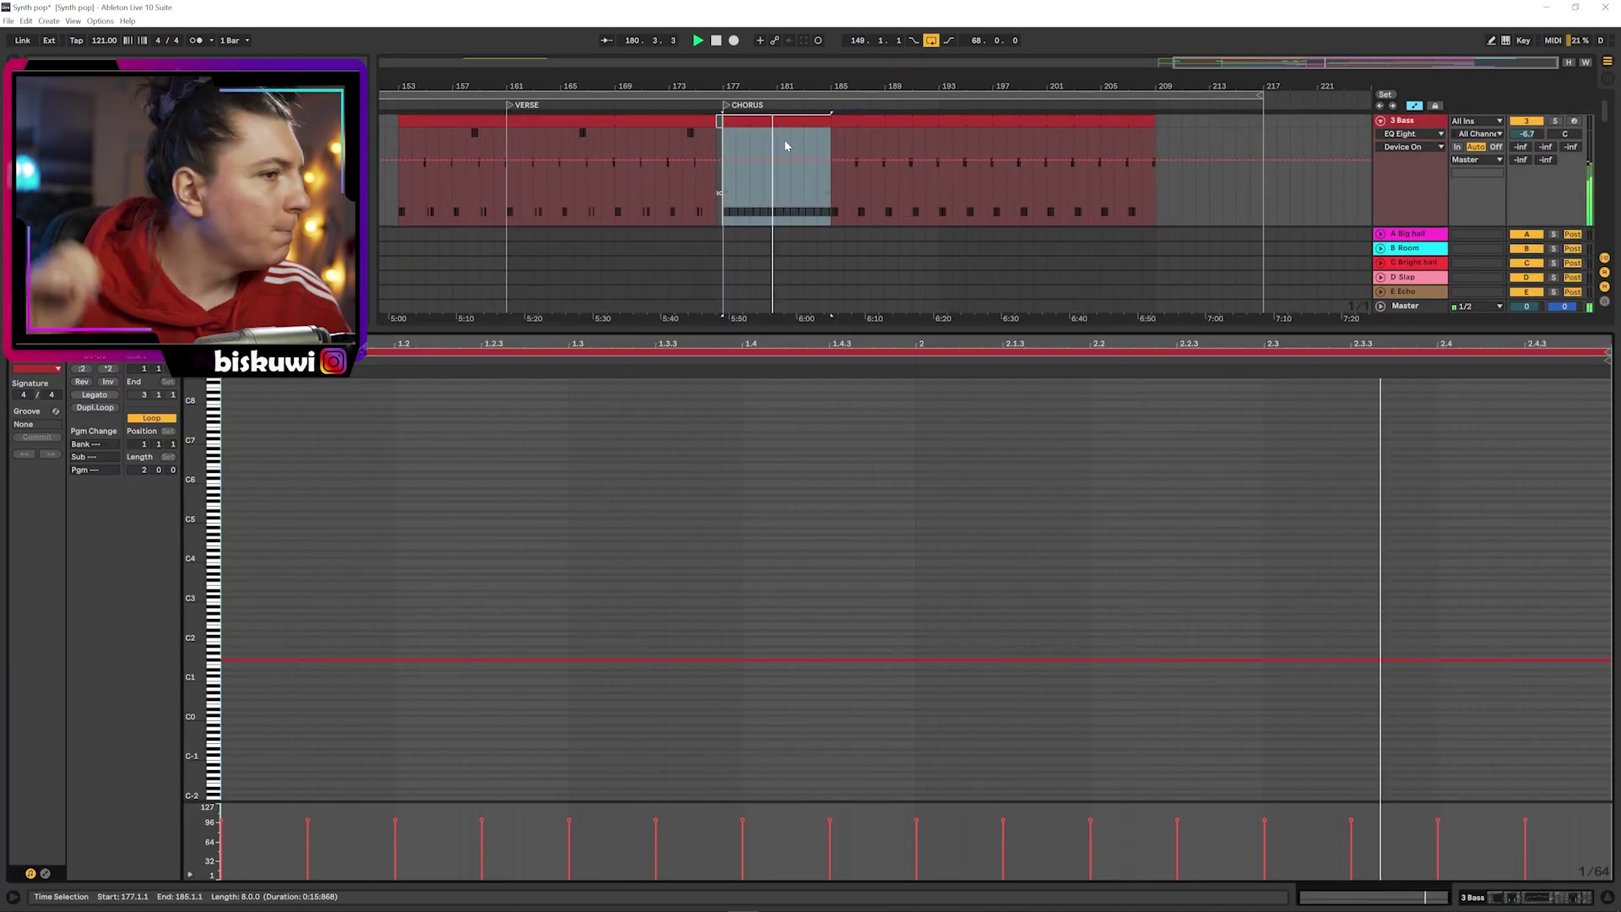
key(shift+Tab)
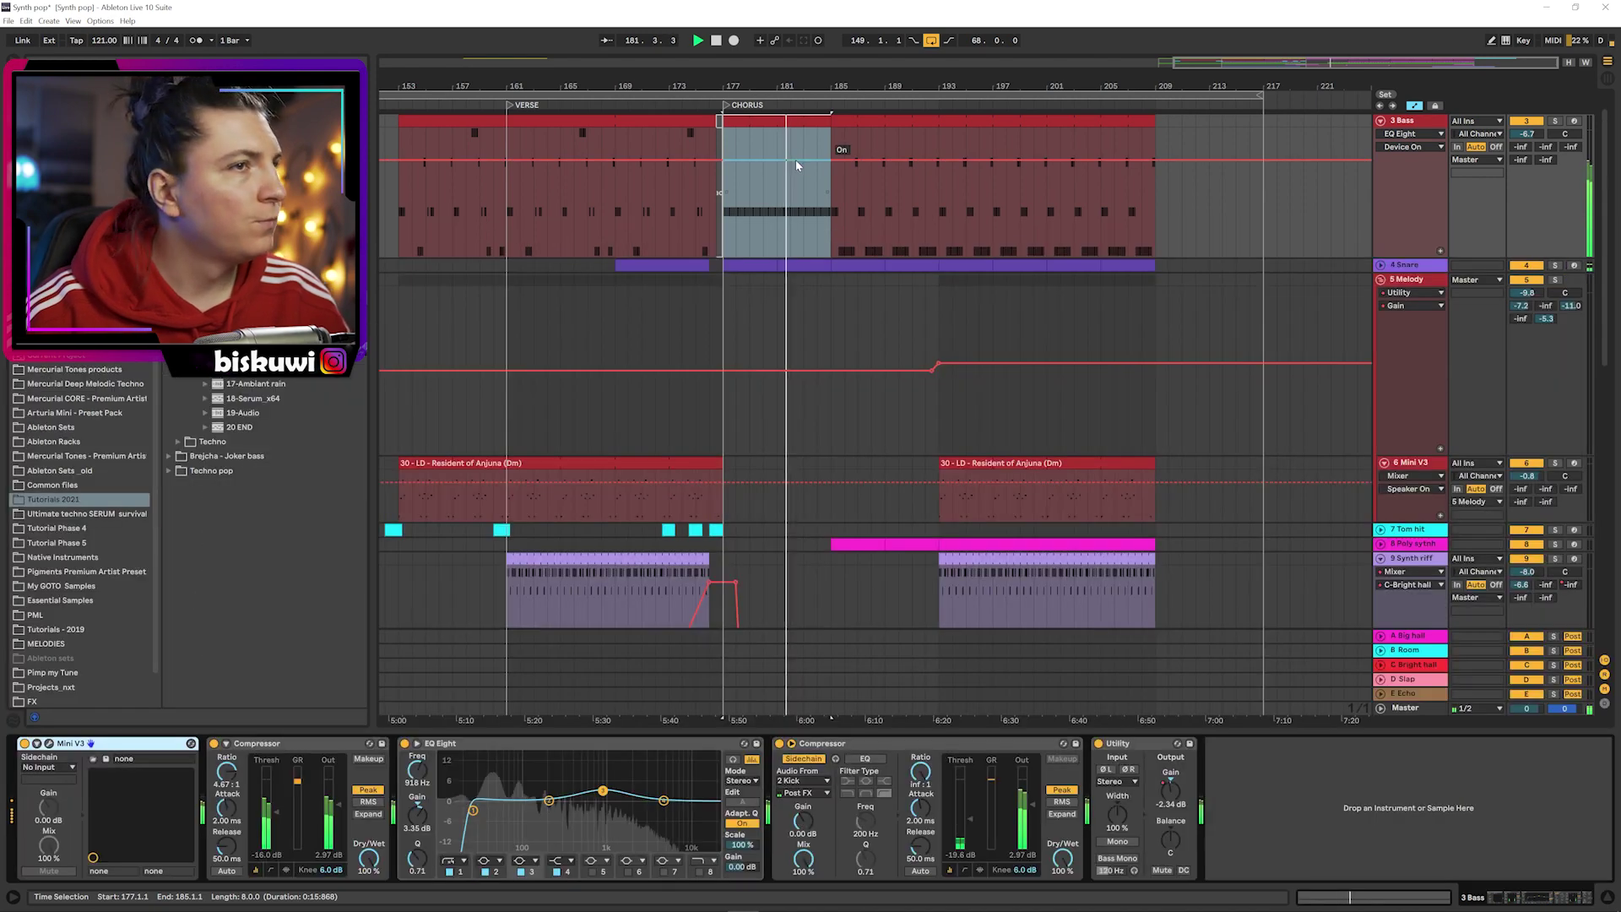
- Unfold the Snare track and inspect its verse clip and the track's device chain
scroll(910, 464, down, 2)
scroll(1004, 406, up, 1)
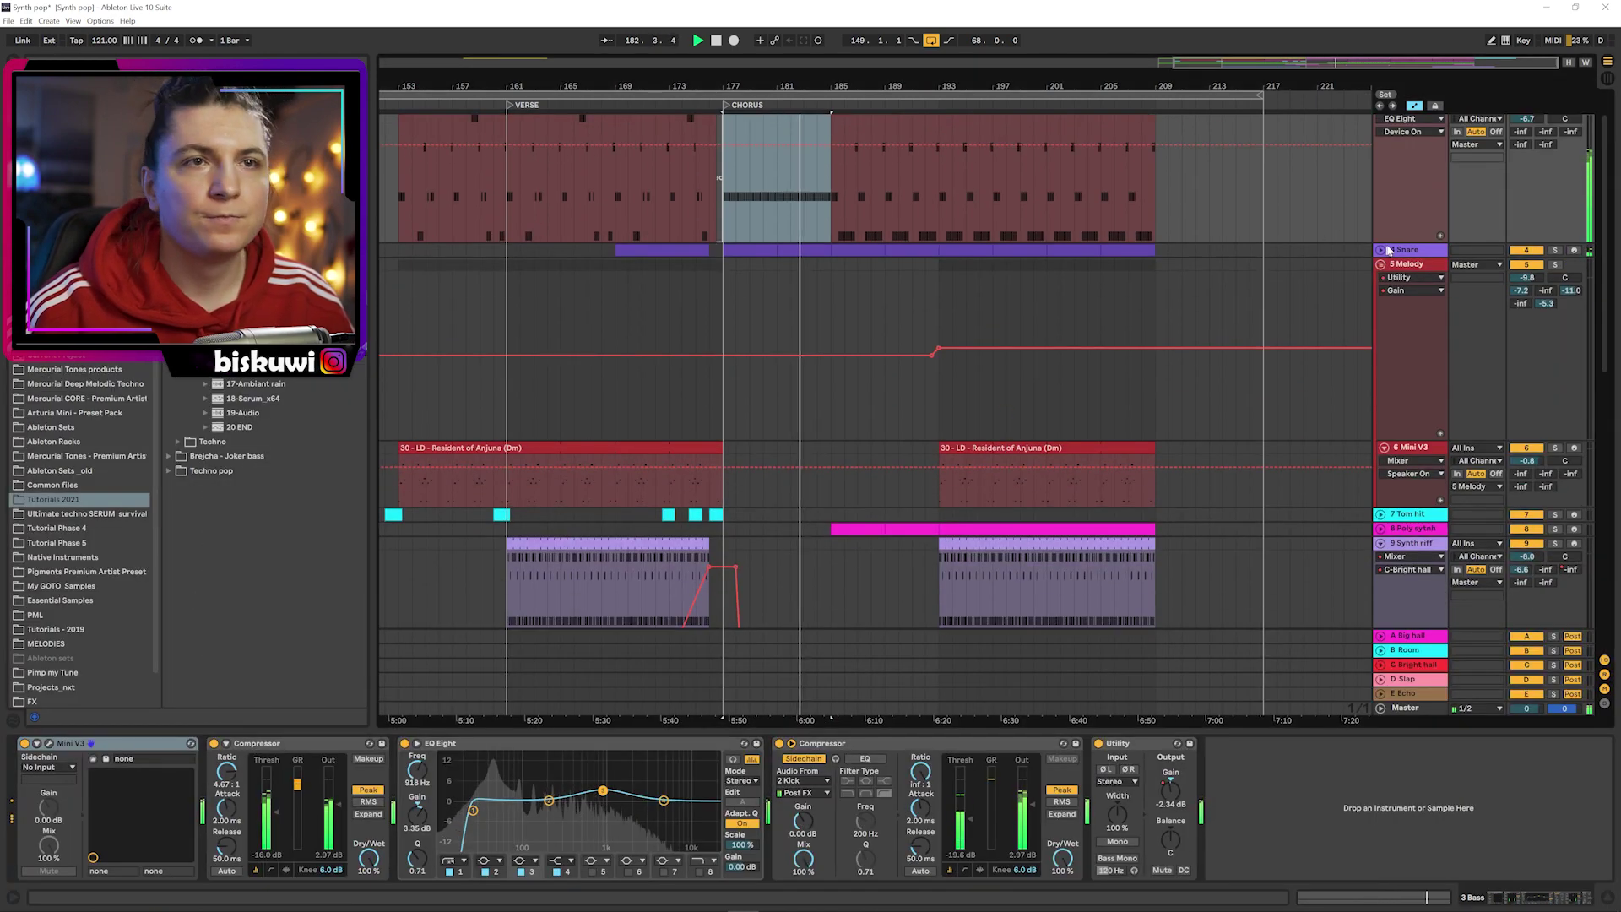
click(1381, 251)
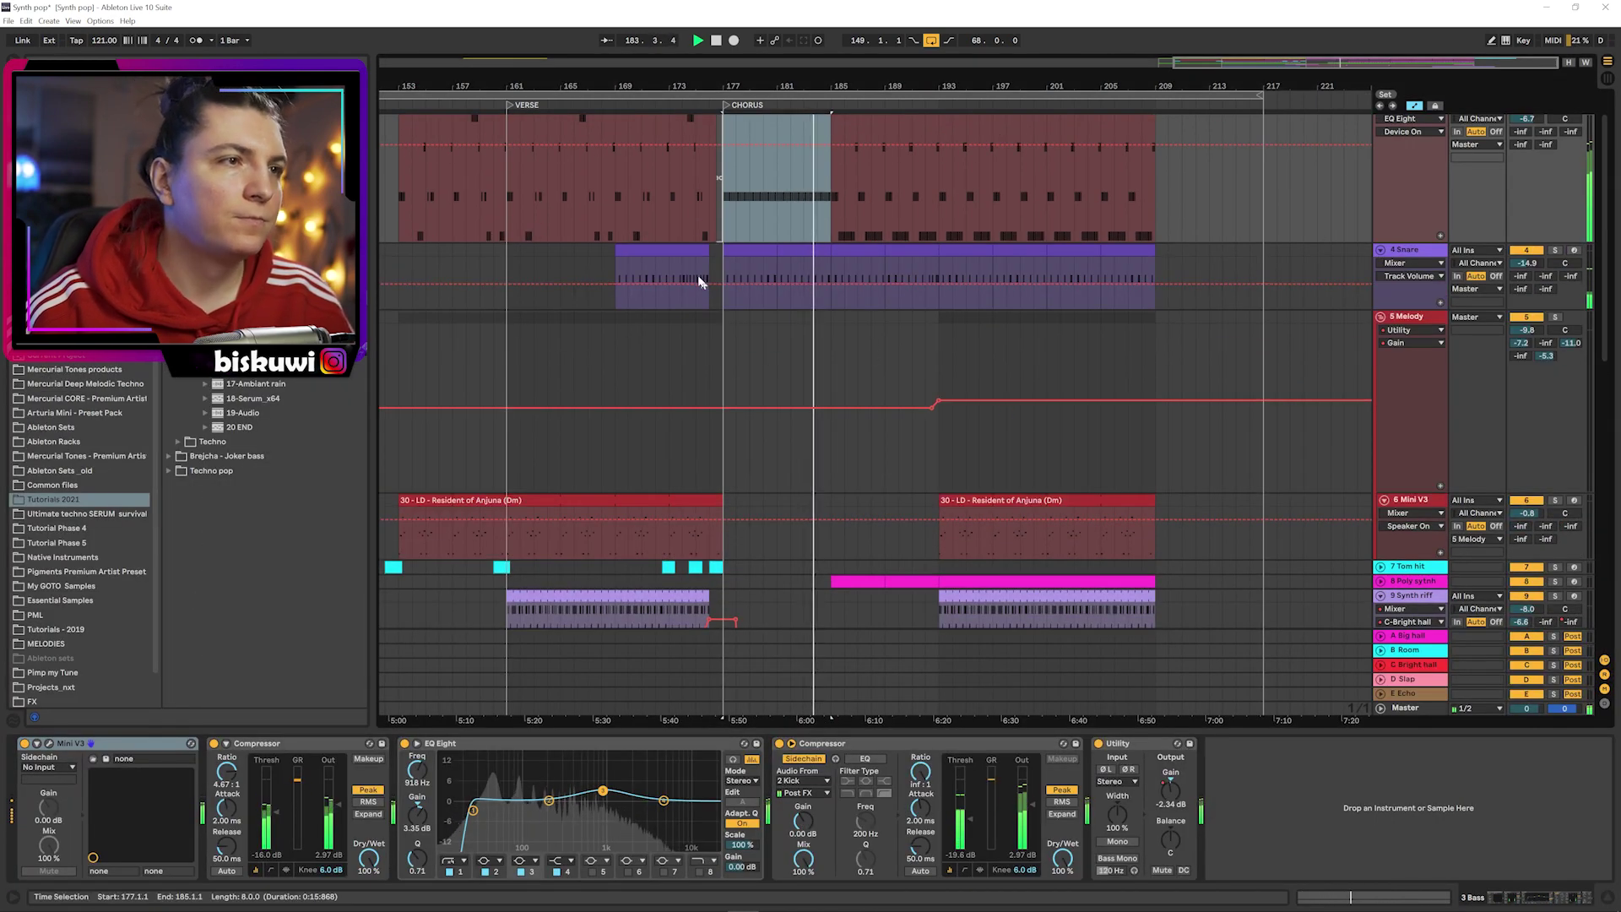
click(685, 254)
key(shift+Tab)
key(shift+Tab)
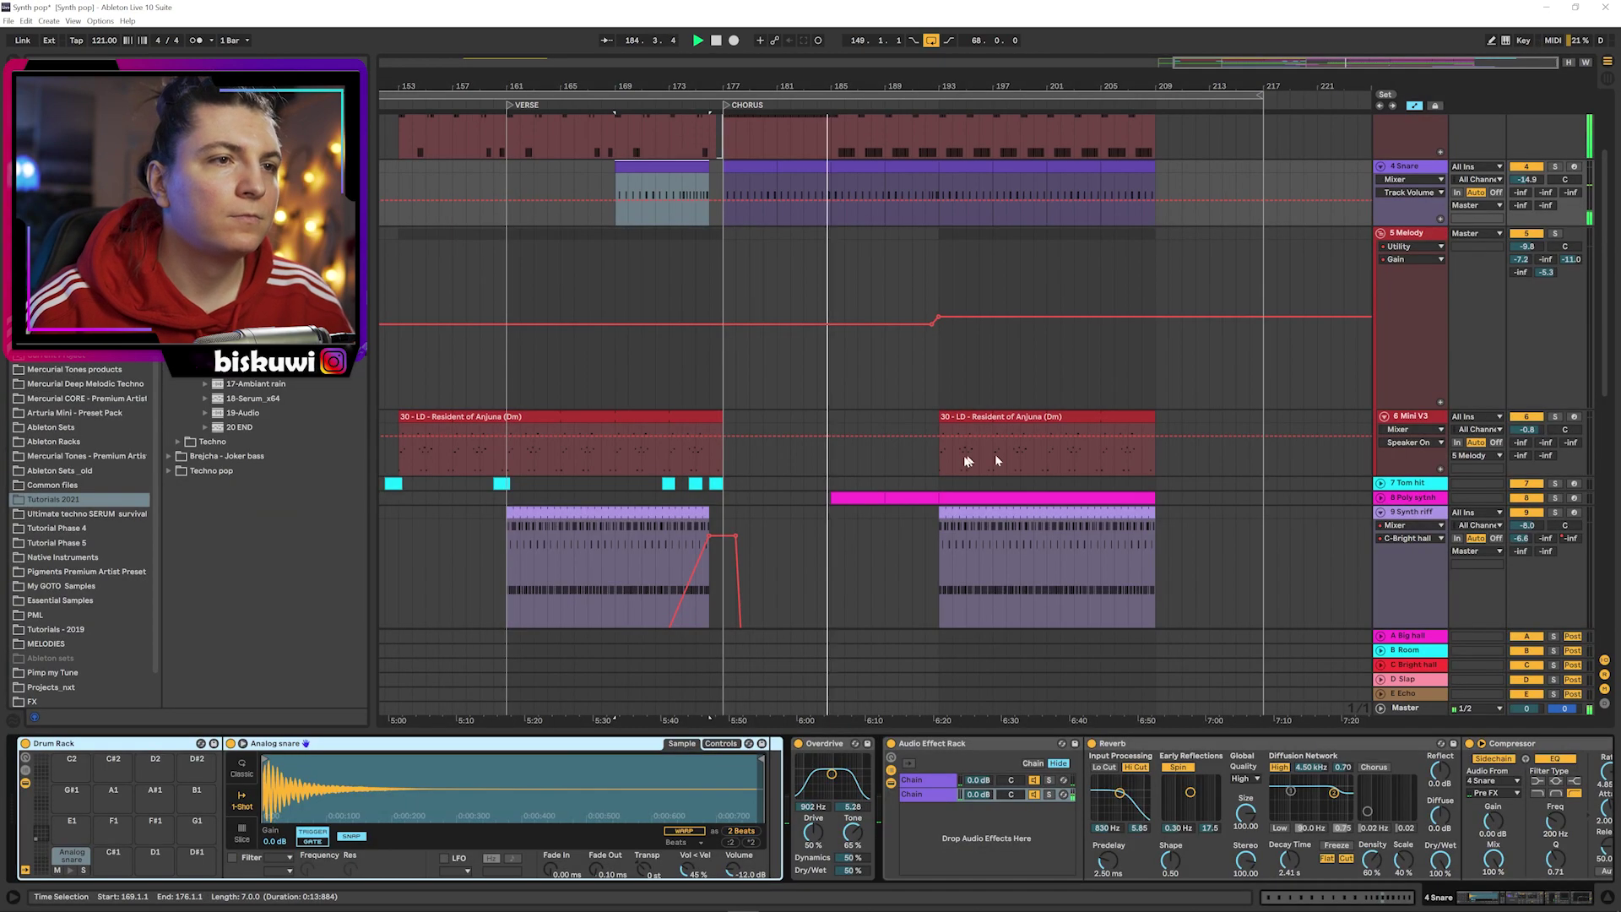
- Unfold the Poly synth track and examine the notes of its first clip in the chorus
scroll(1247, 437, down, 3)
drag(885, 414, 832, 414)
key(shift+Tab)
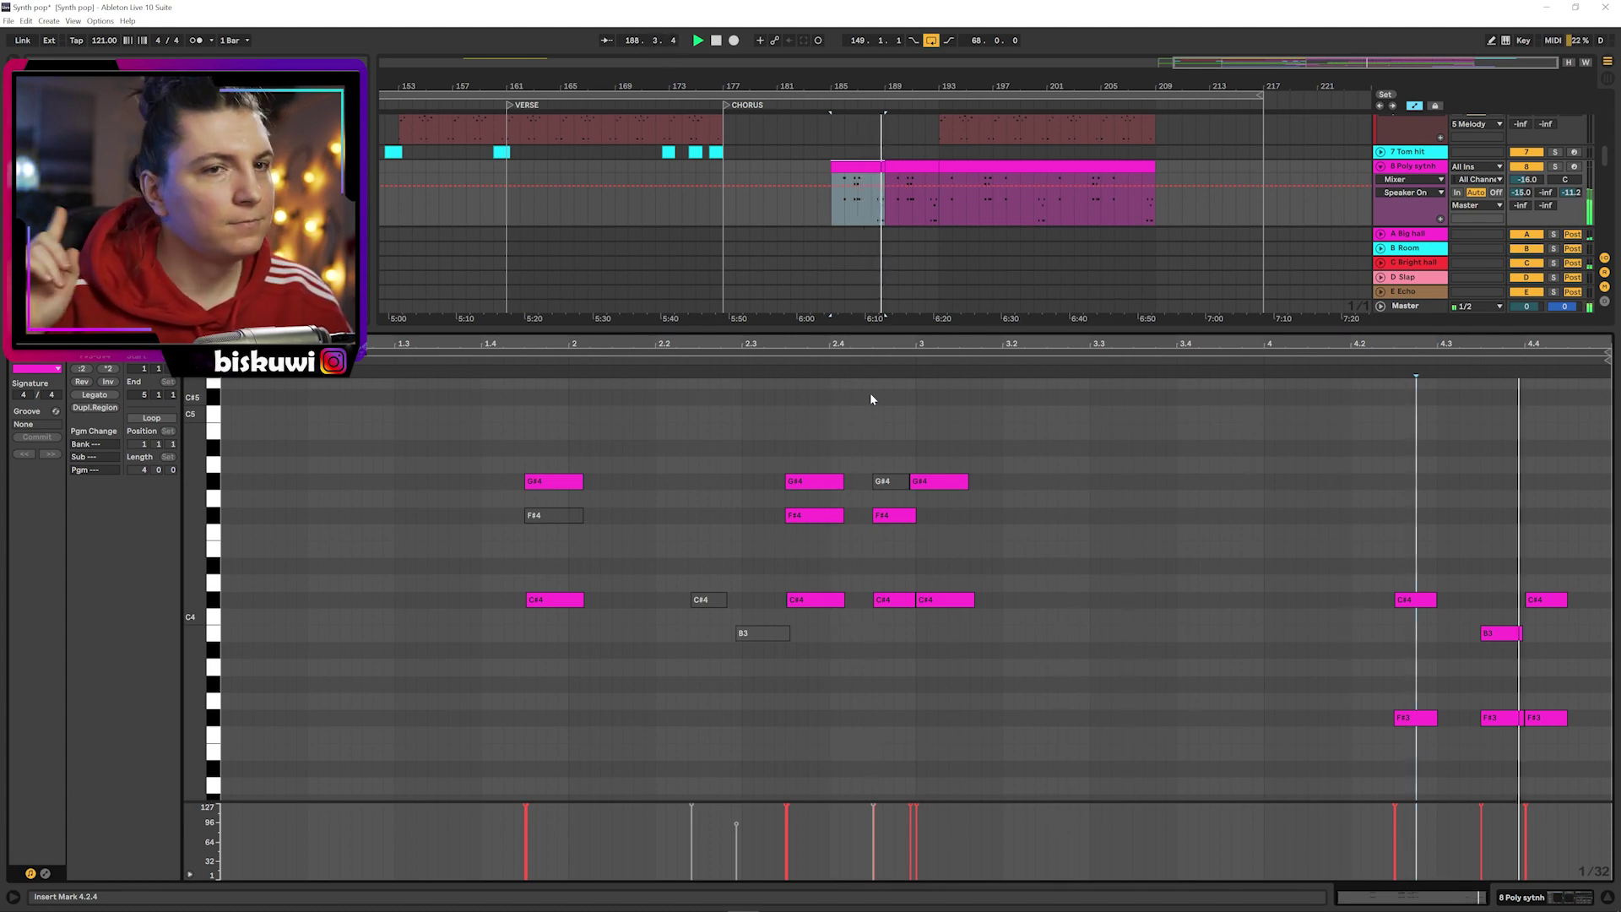
key(shift+Tab)
- Open the notes of the Synth riff support clip in the chorus and return to its device chain
scroll(876, 392, down, 1)
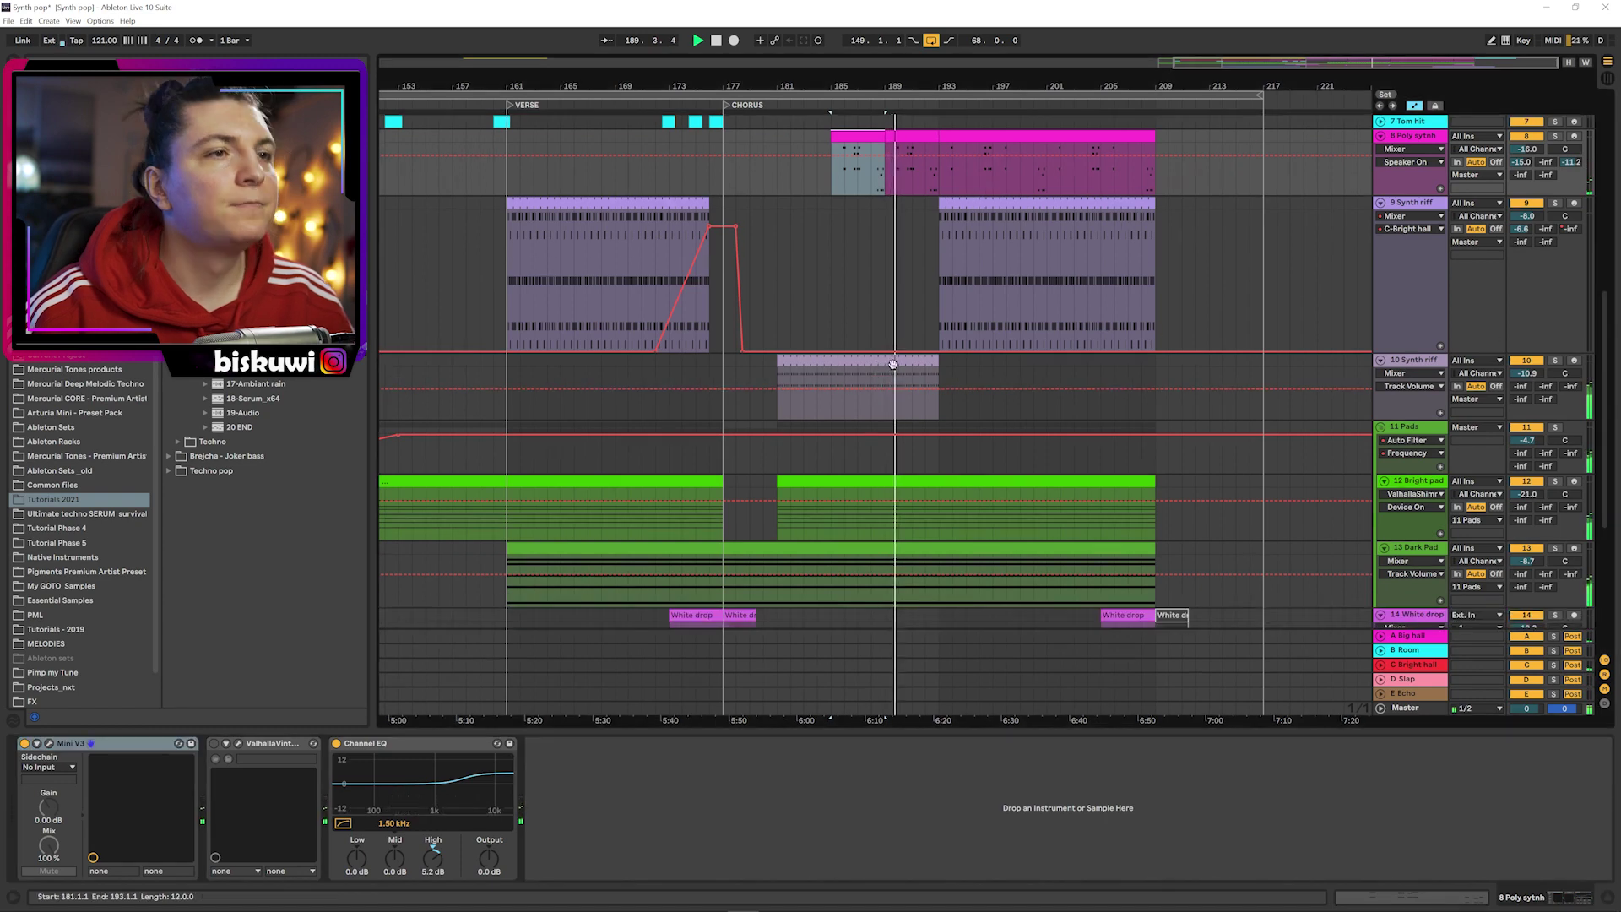
double_click(876, 397)
key(shift+Tab)
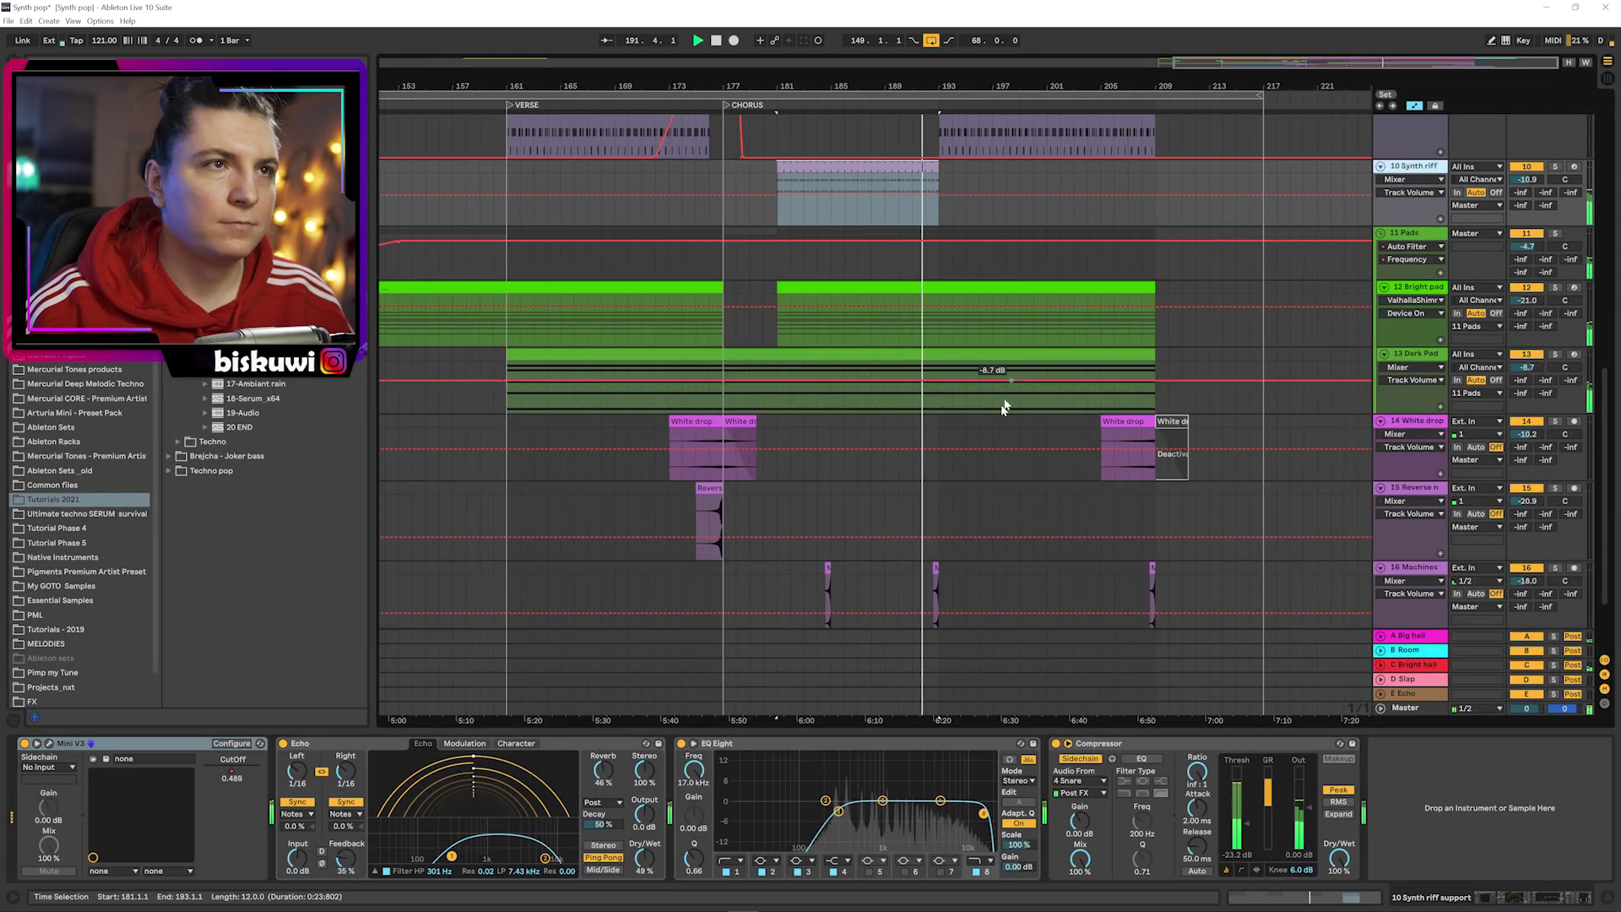
- Display the Mini V3 CutOff automation on the Synth riff track again to review its sweep in the chorus
scroll(1047, 456, up, 5)
click(1408, 295)
click(1397, 311)
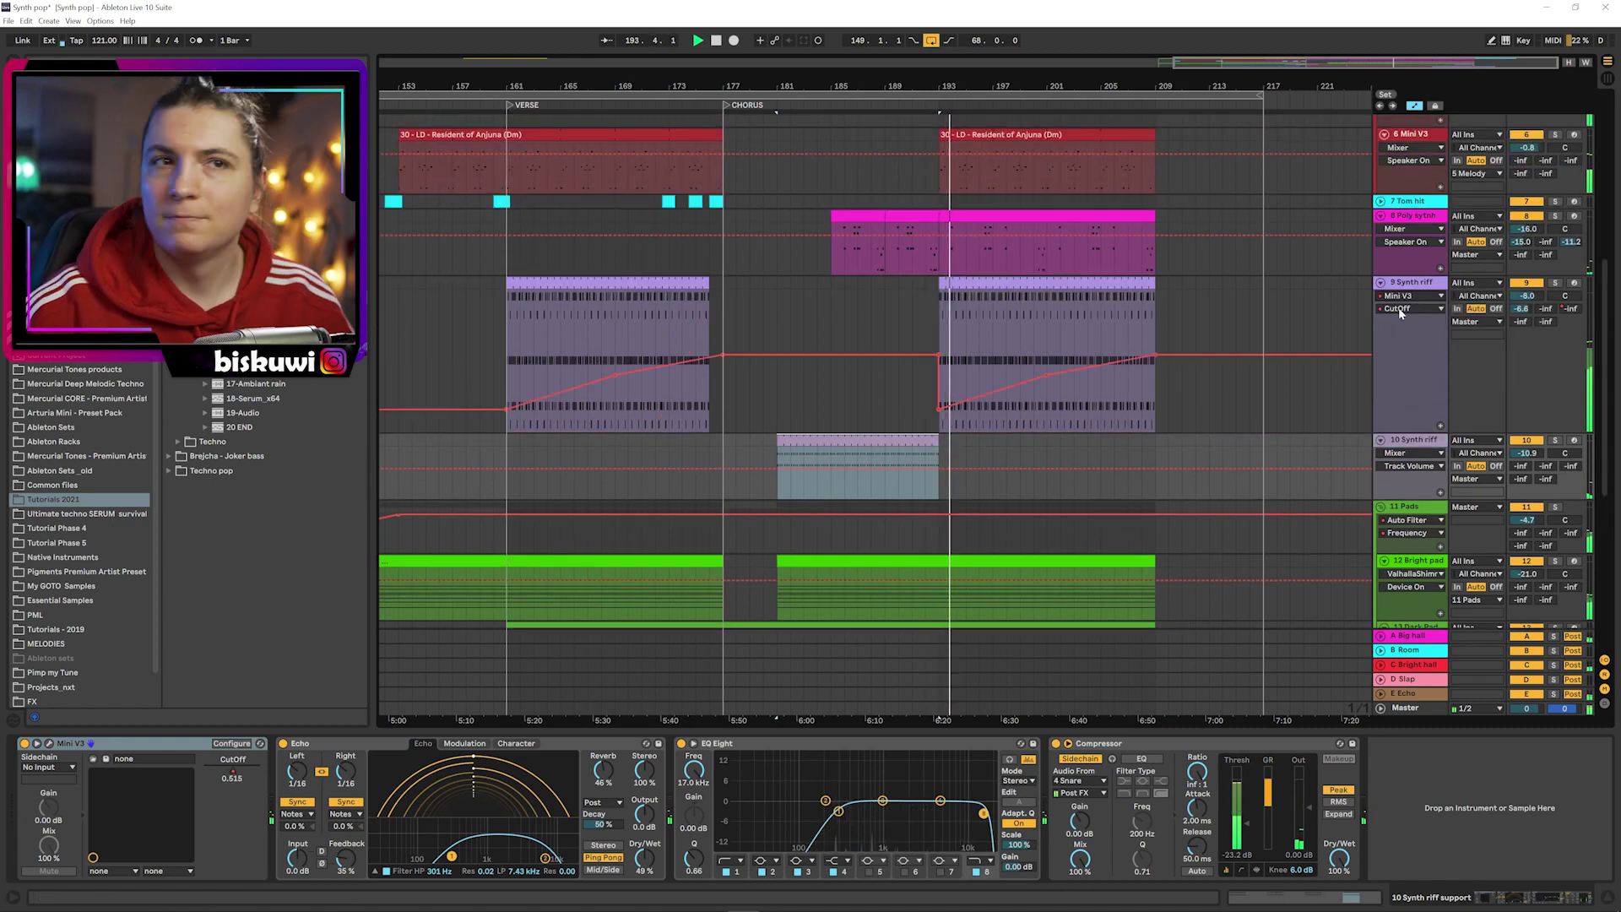
click(1399, 312)
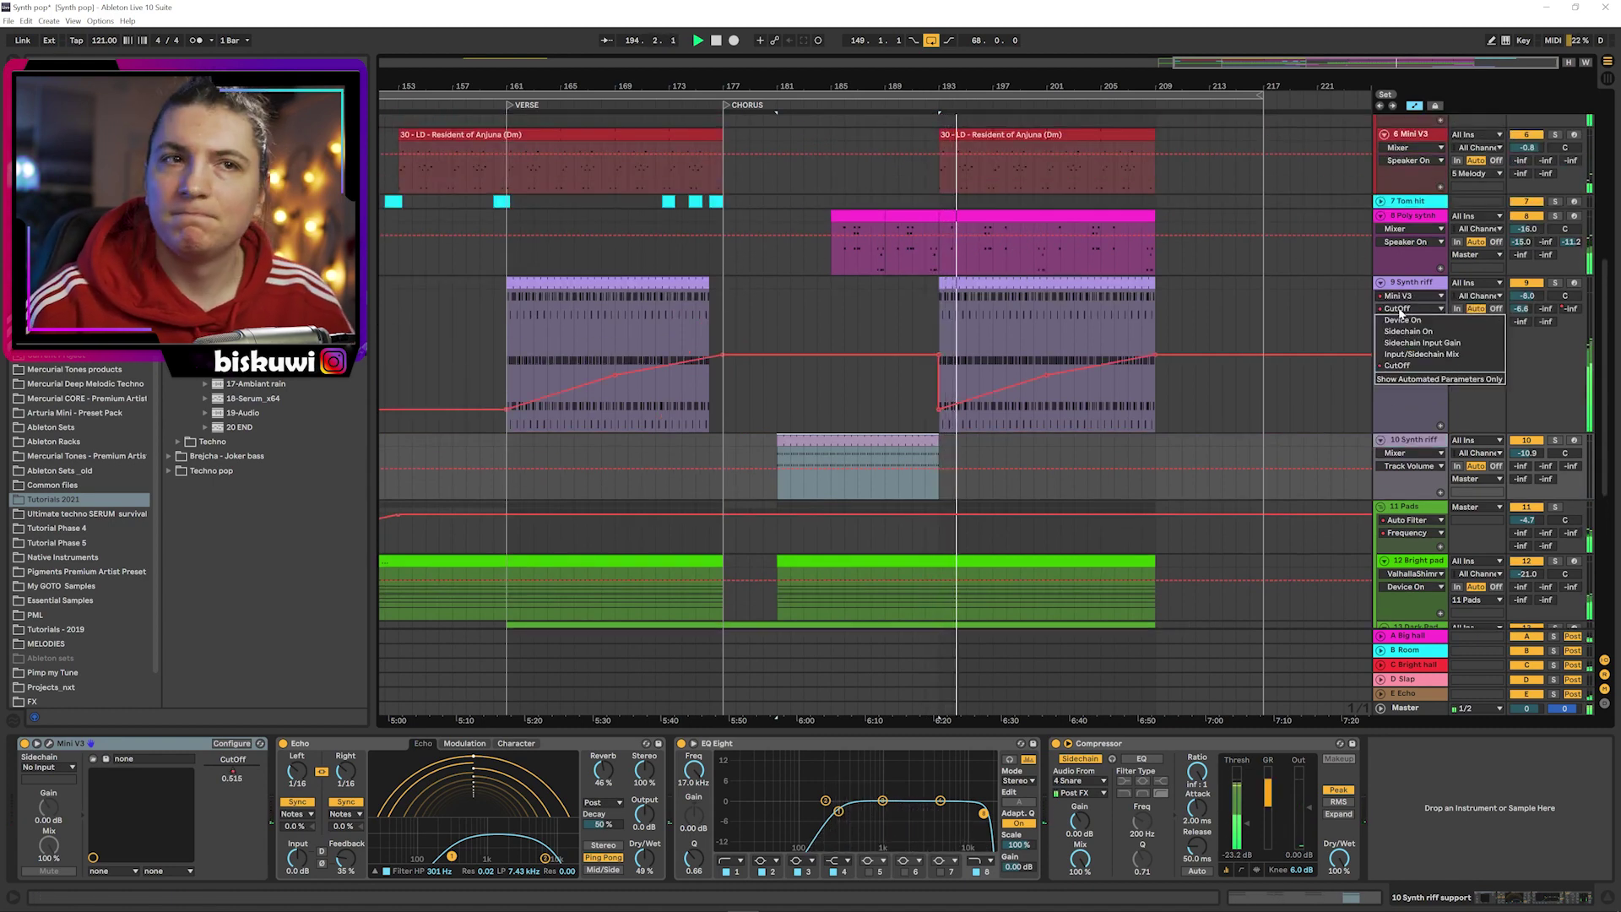
click(1400, 366)
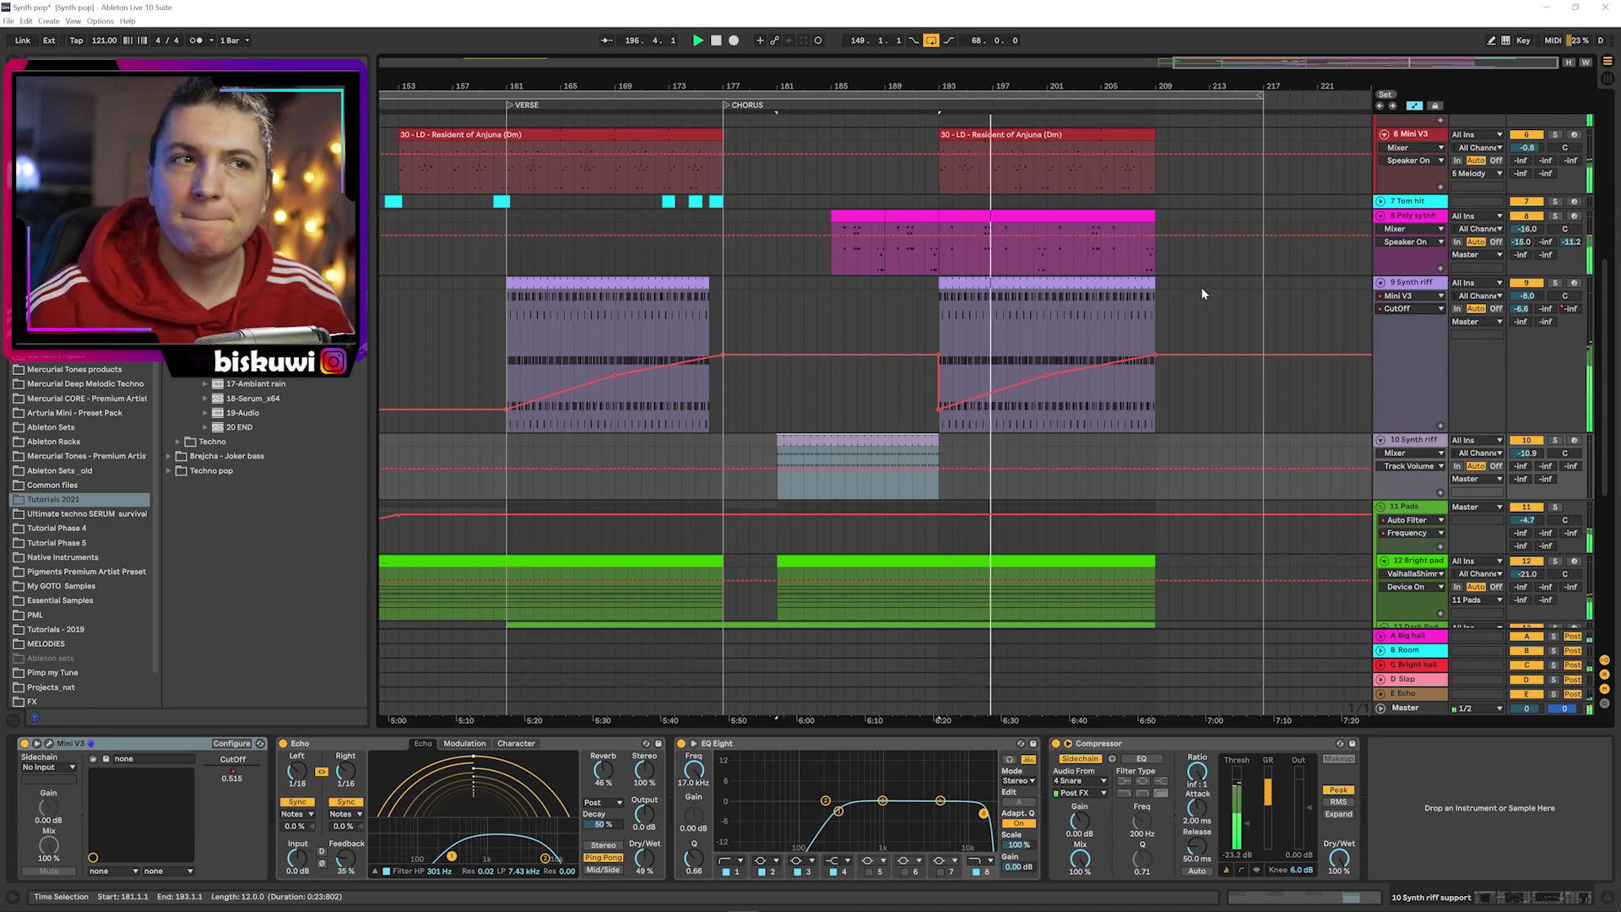
- Look over the chorus tracks during playback and examine the notes of the Bass clip starting at bar 185
scroll(1172, 345, down, 2)
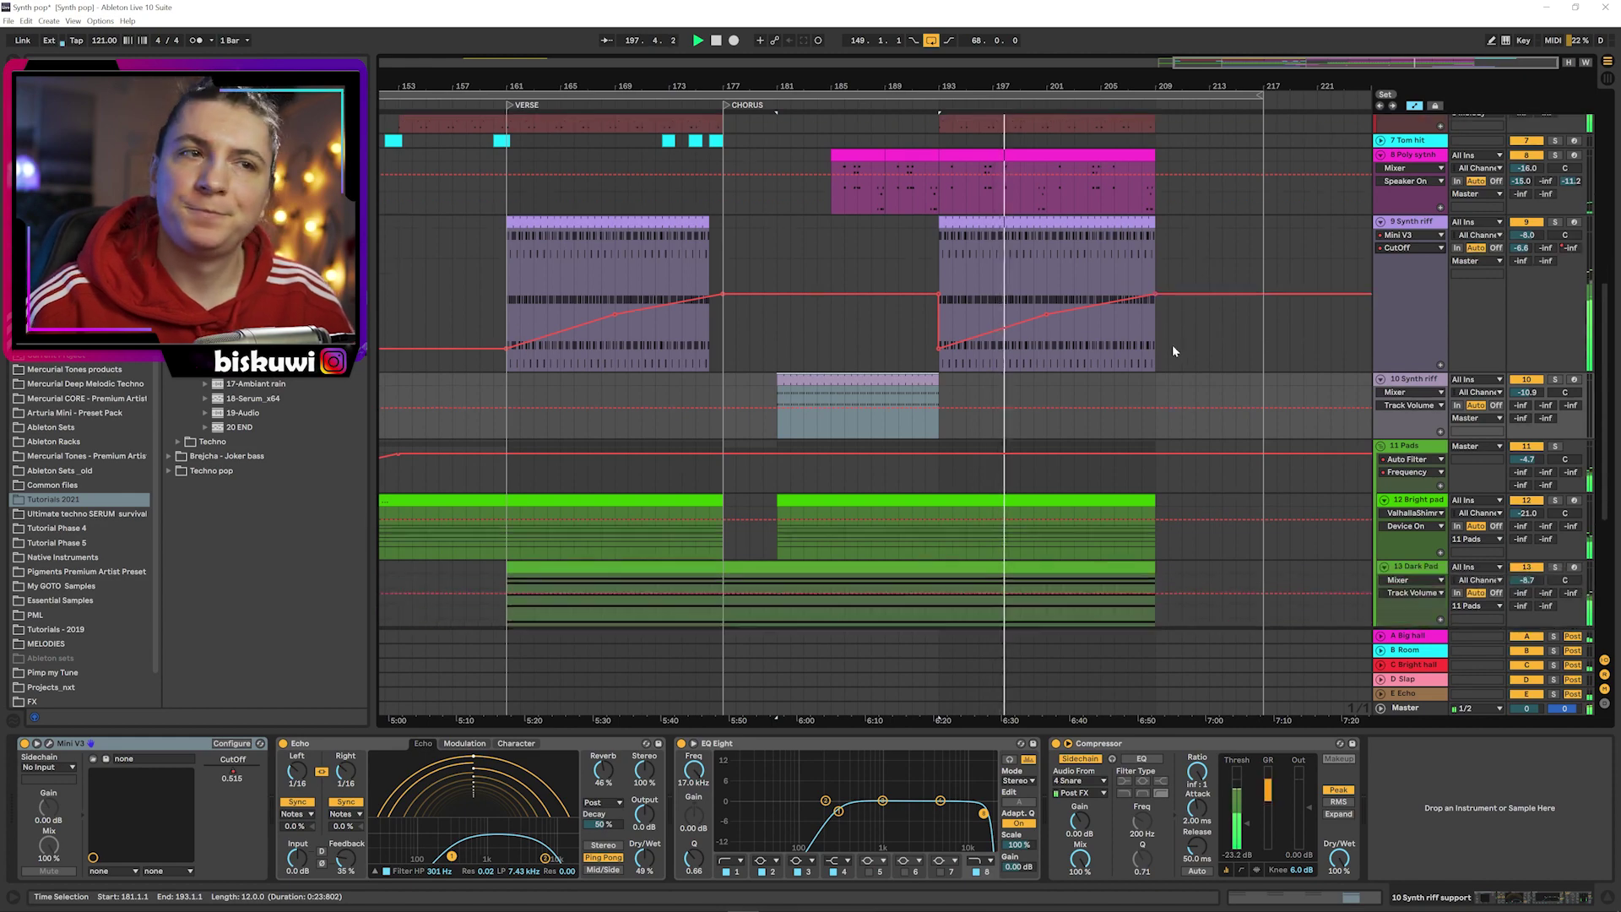
scroll(1172, 348, down, 10)
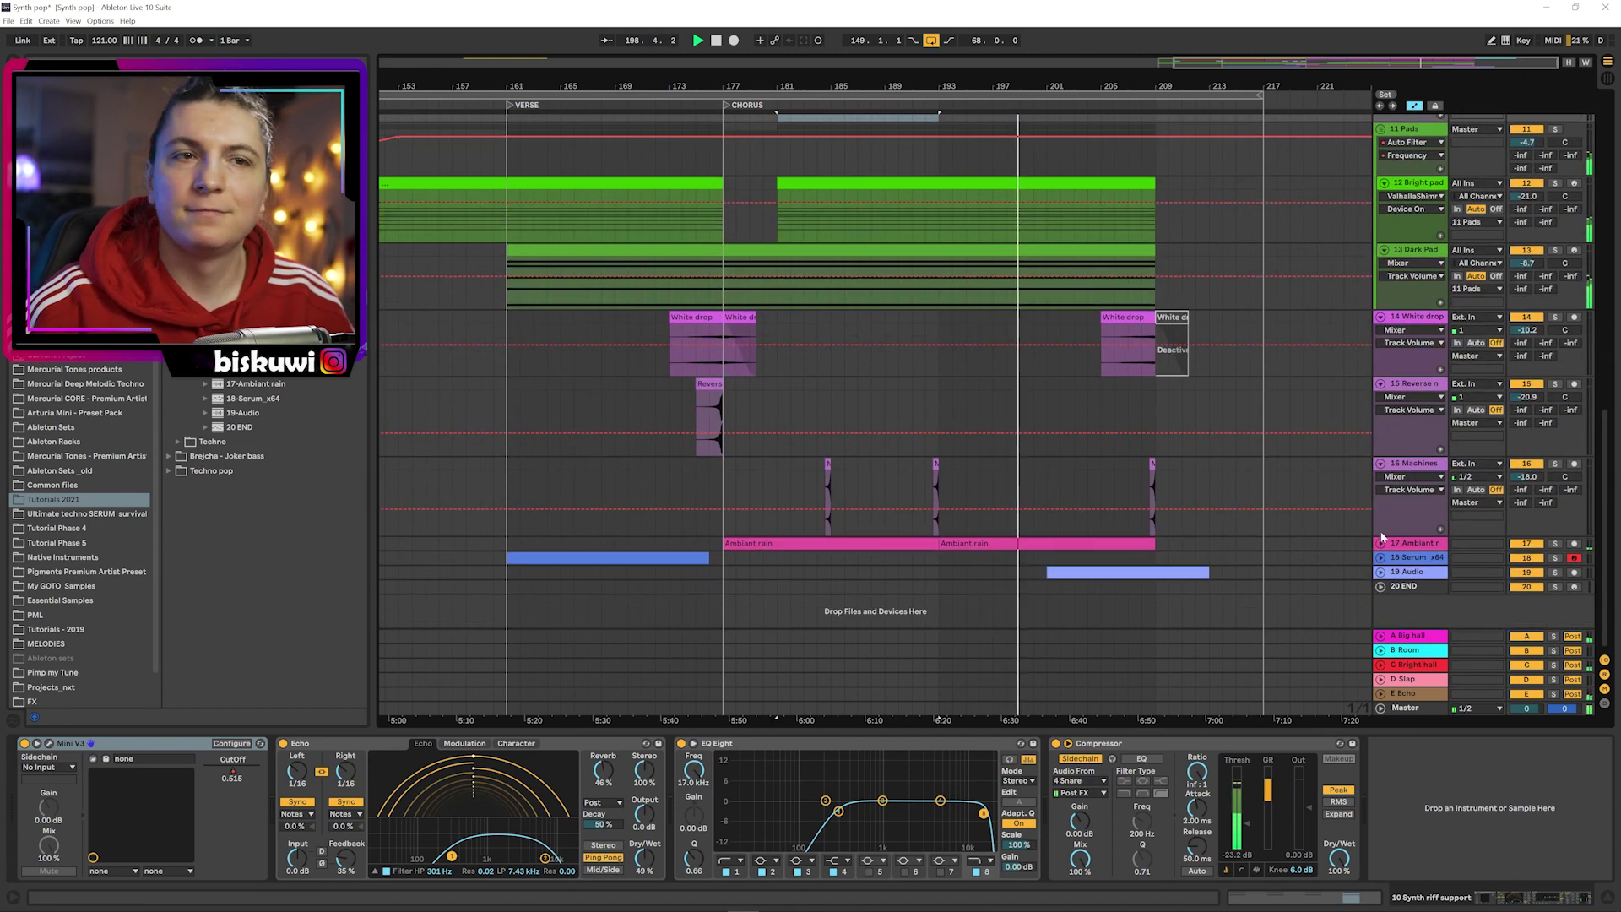
scroll(1391, 511, up, 18)
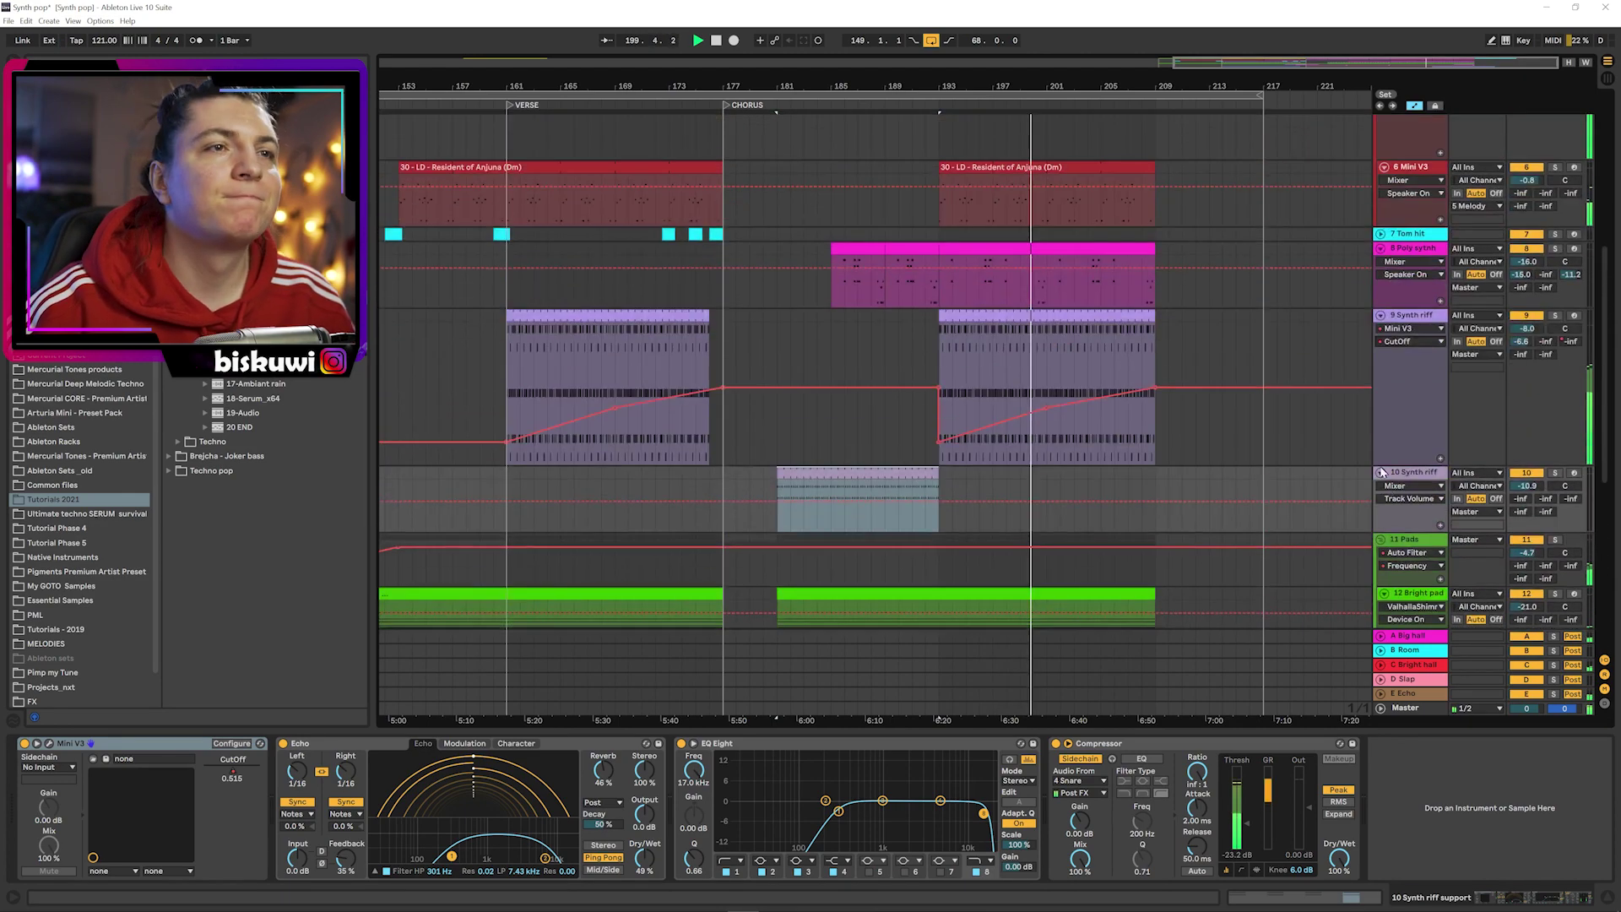
scroll(1306, 453, up, 7)
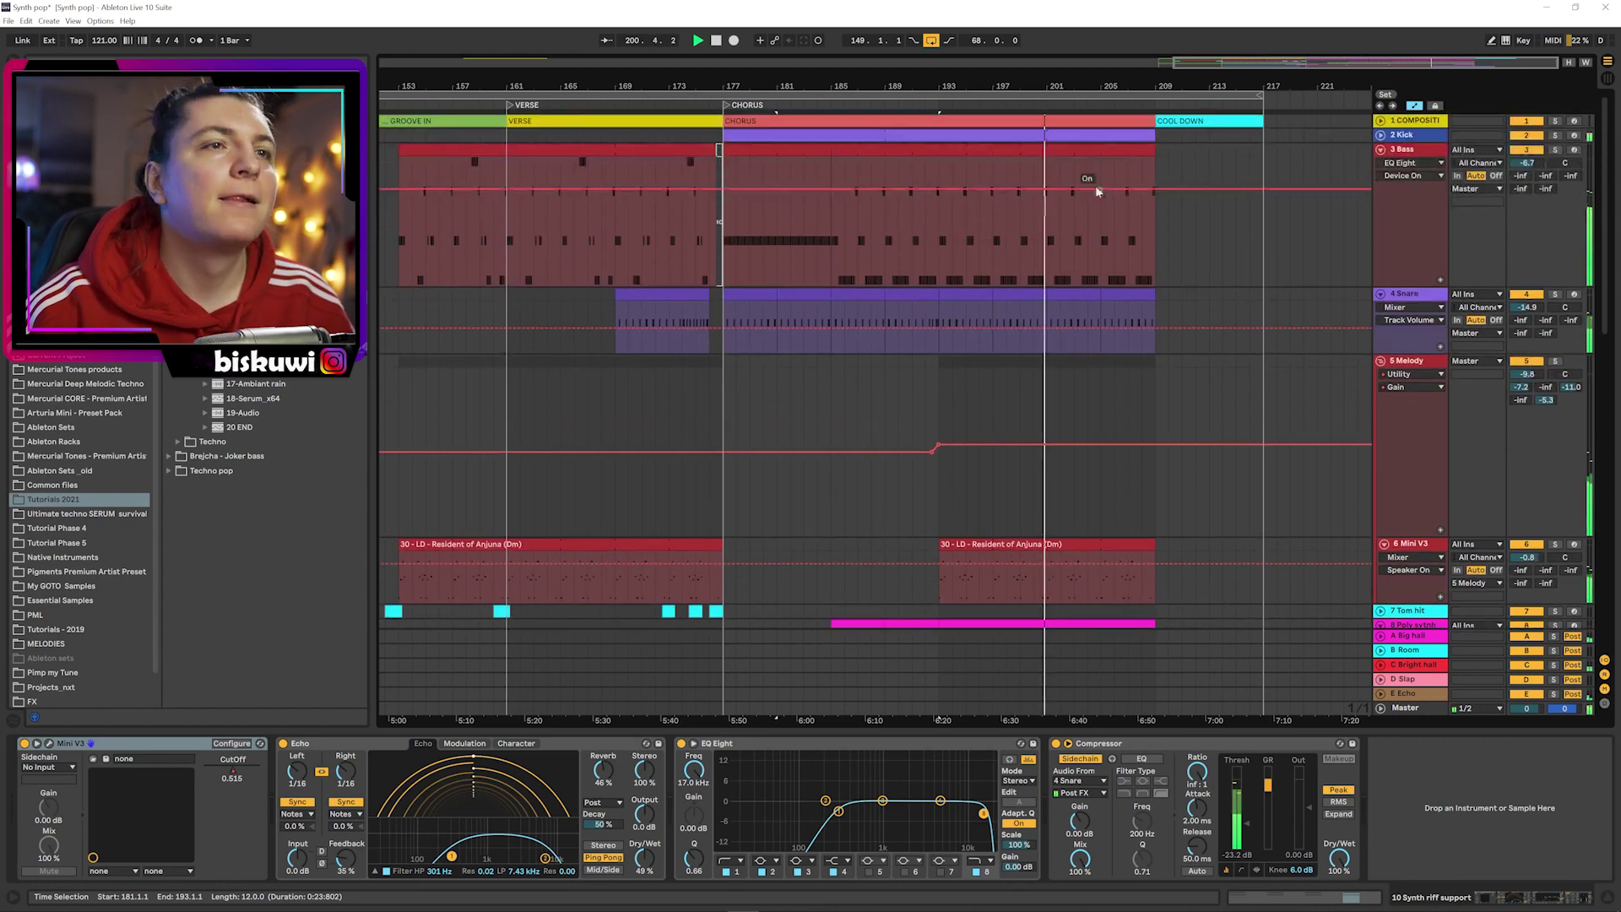
click(1085, 155)
double_click(1085, 155)
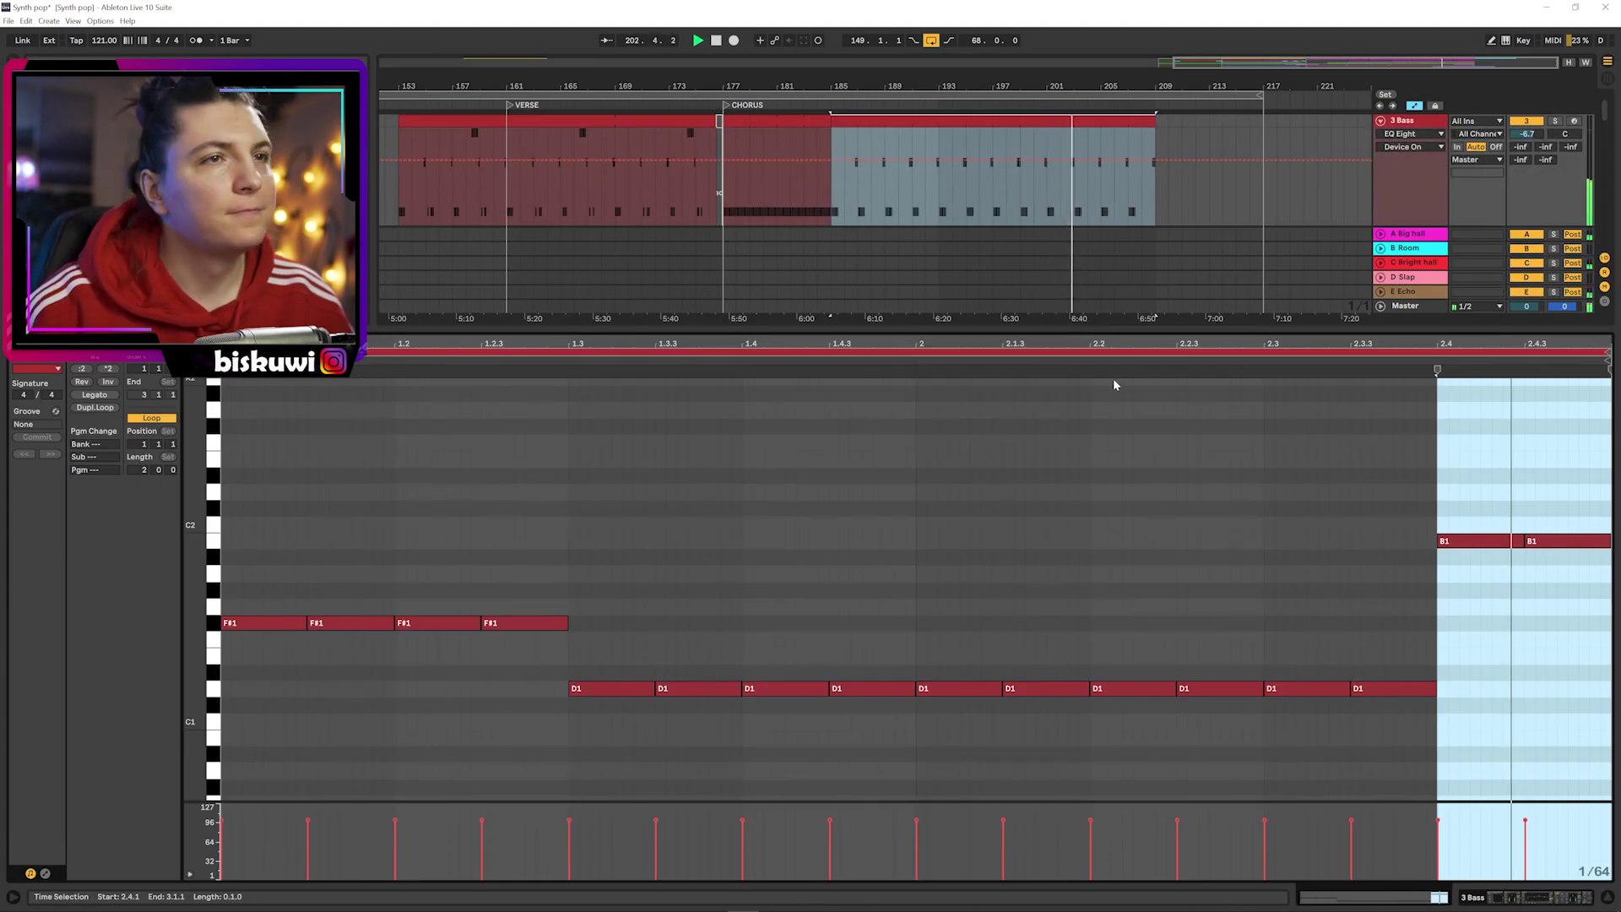
key(shift+Tab)
- Review the melody, riff, pad and effect tracks towards the end of the chorus during playback
scroll(1098, 380, down, 5)
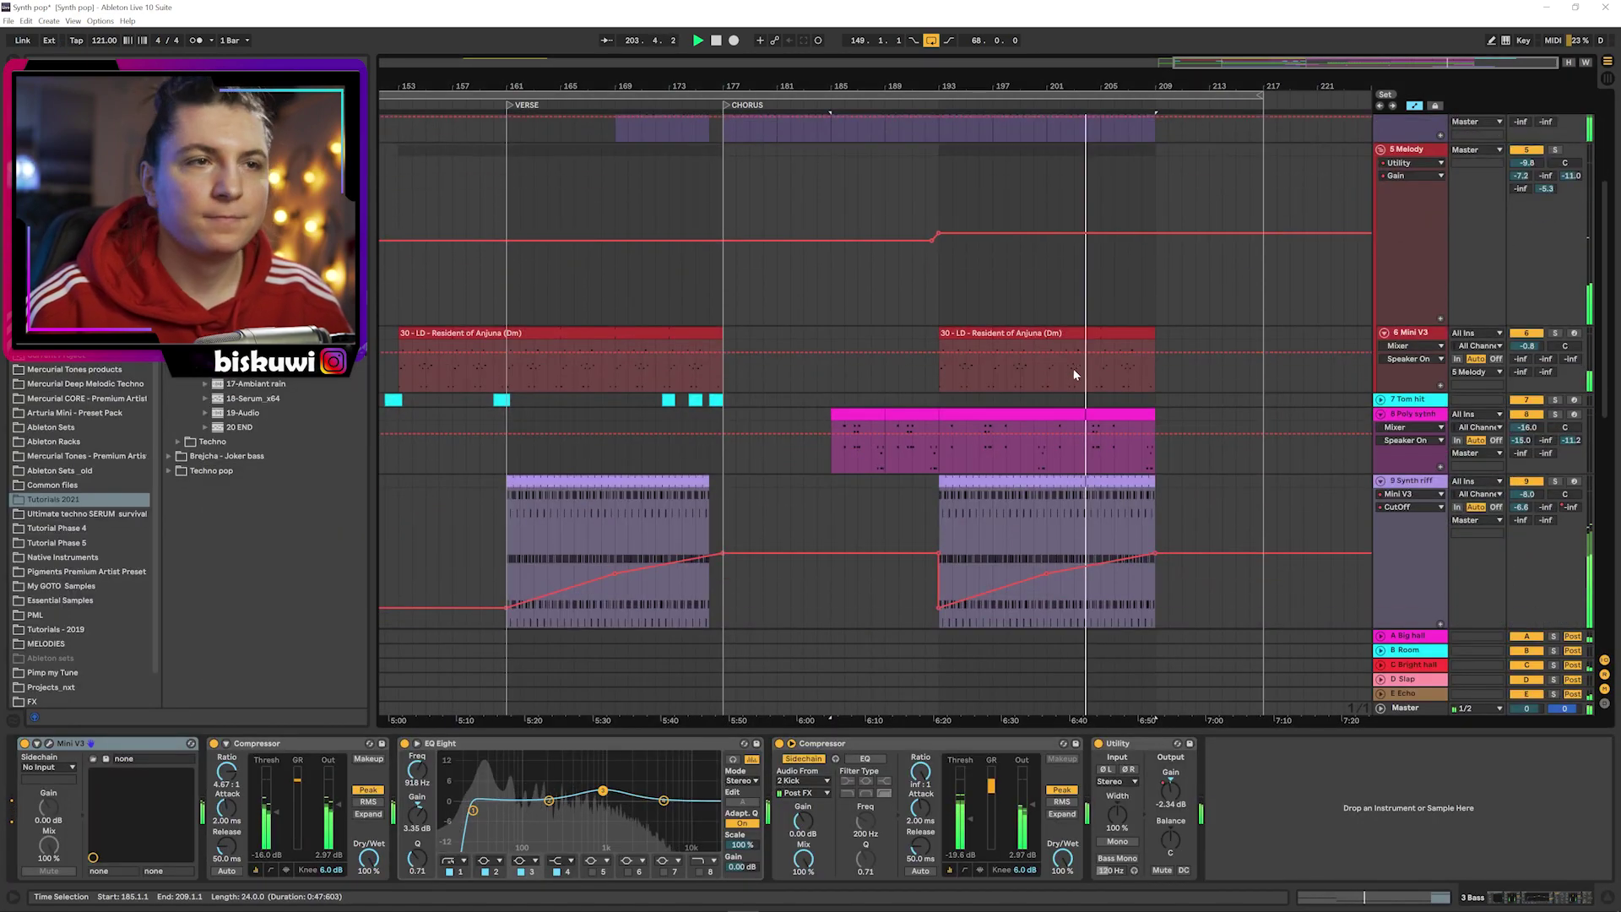
scroll(1081, 405, down, 10)
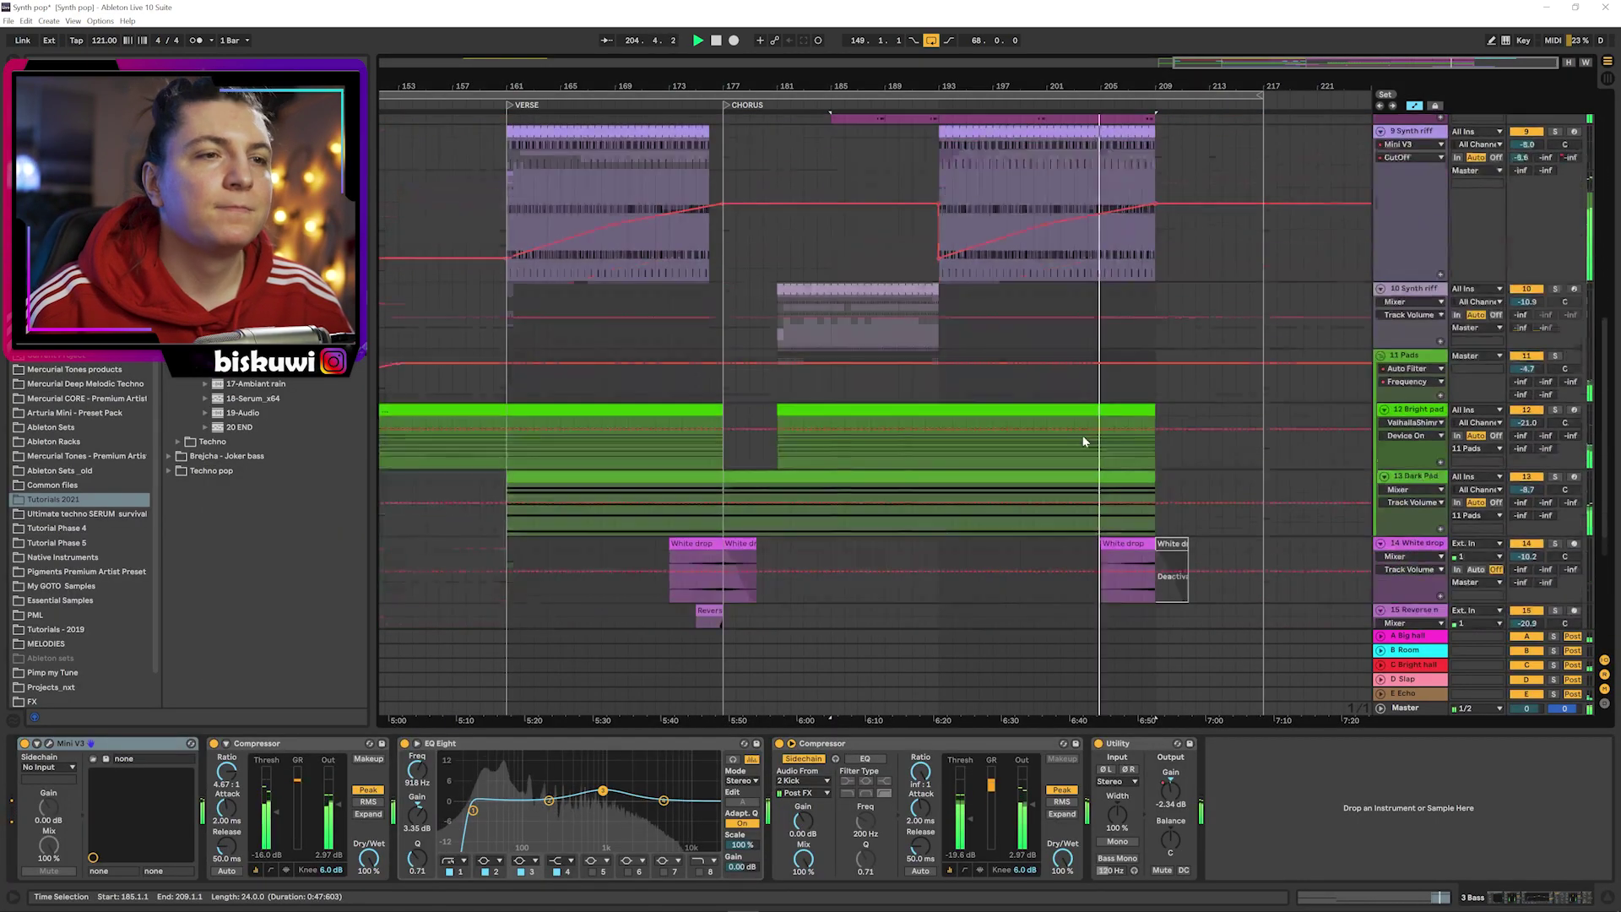
scroll(1084, 437, down, 3)
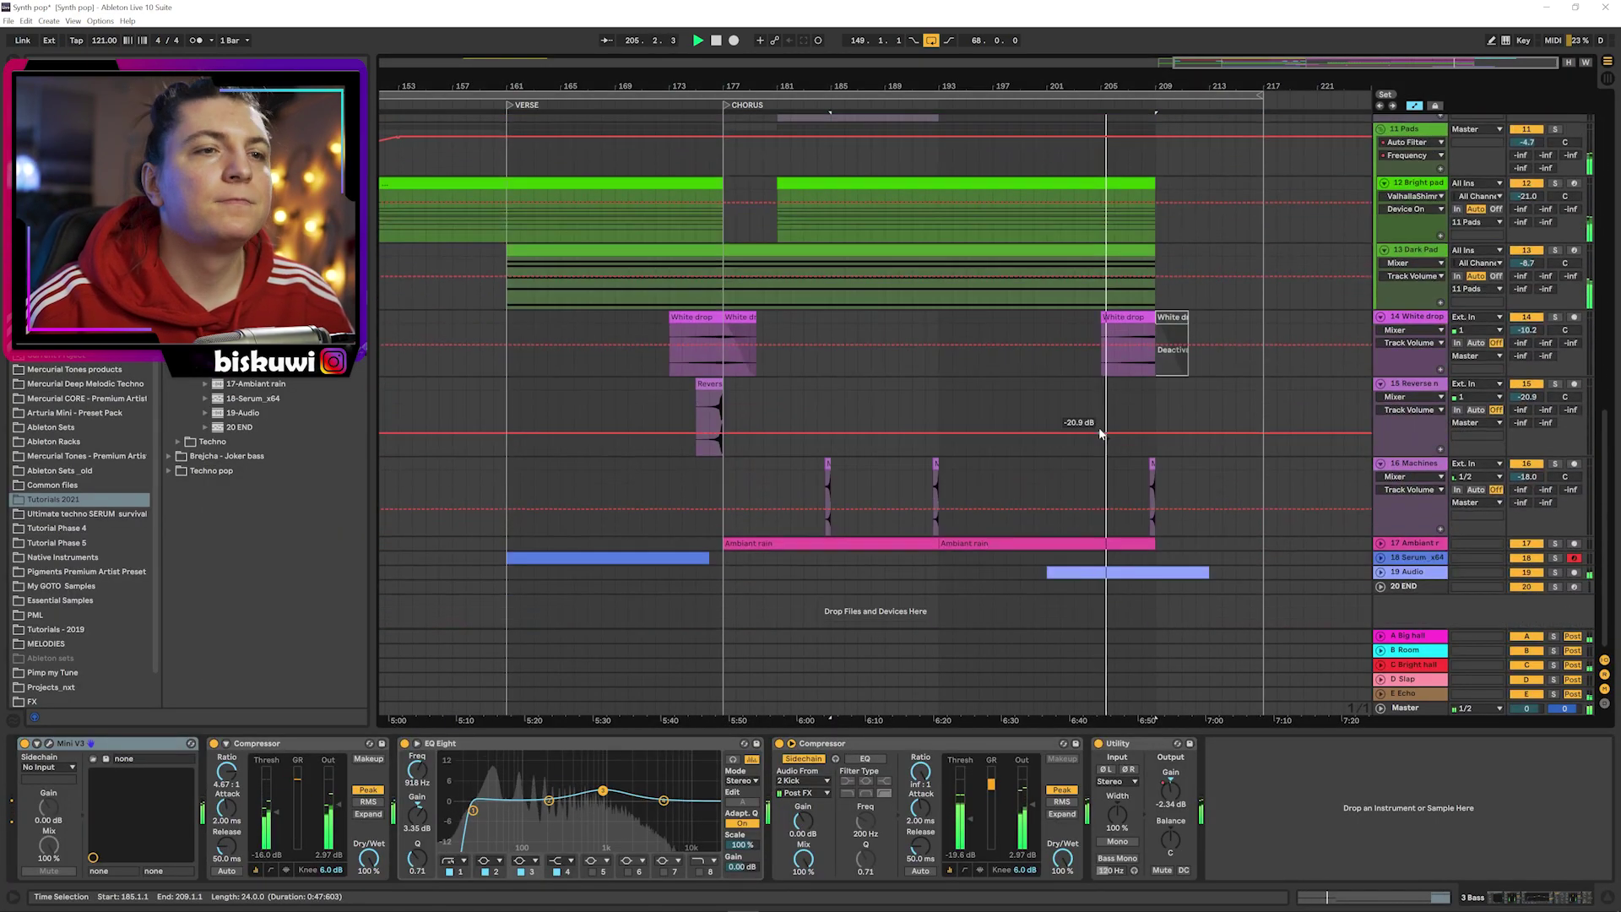
- Unfold the Audio and Ambient rain tracks during playback and look over their clips at the end of the chorus
click(1380, 572)
click(1380, 490)
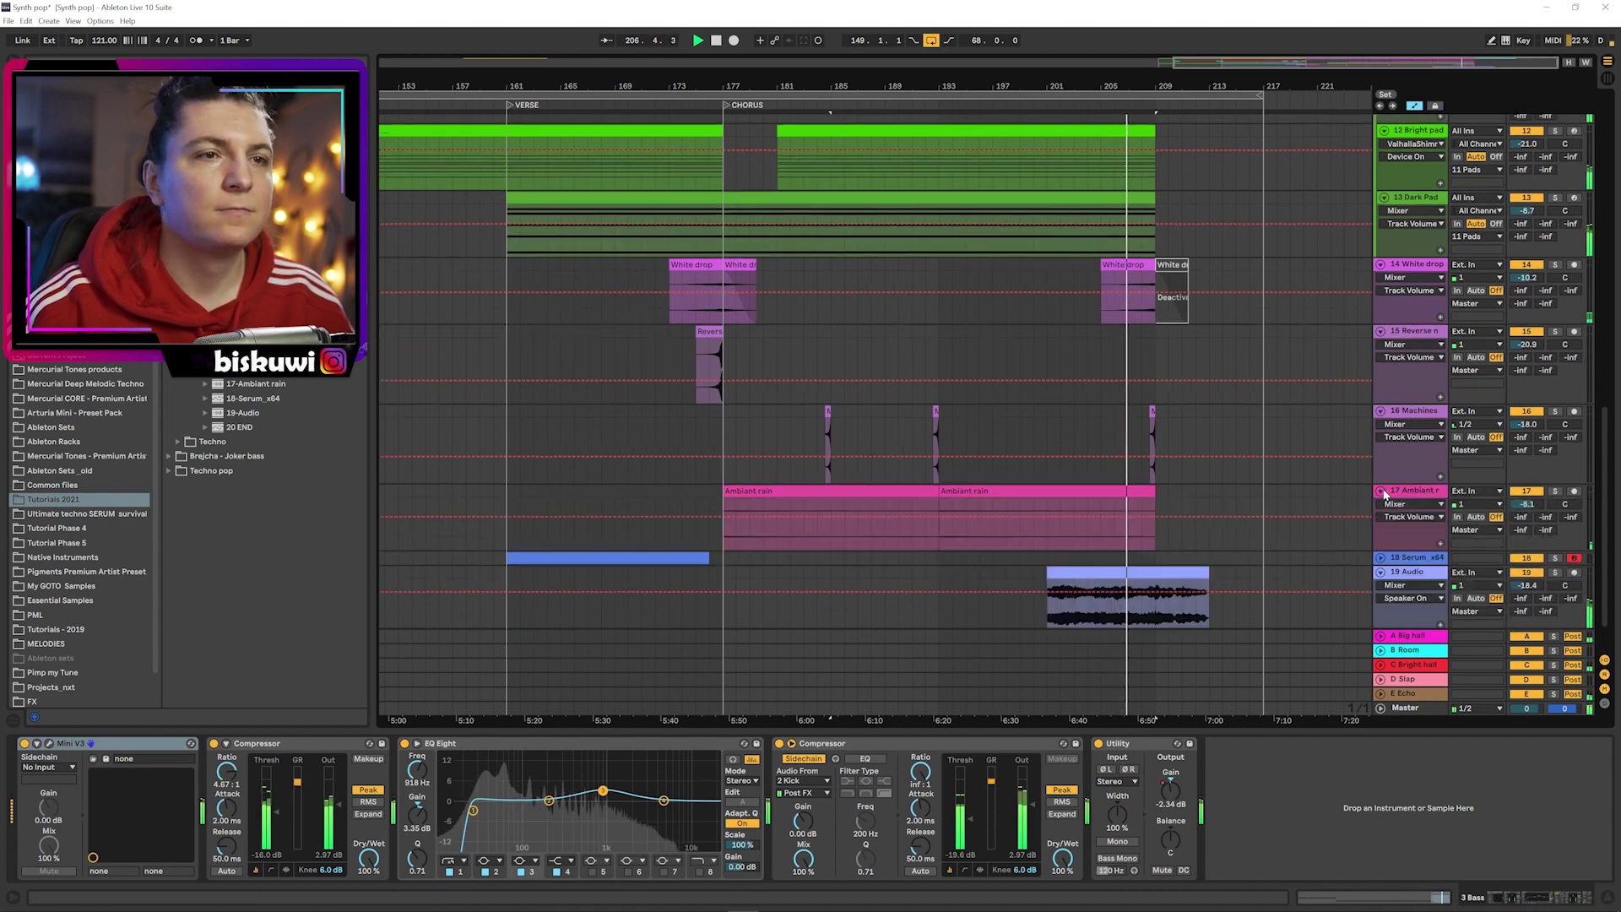
mouse_move(1077, 86)
mouse_down()
mouse_move(1049, 96)
mouse_move(1075, 87)
mouse_up()
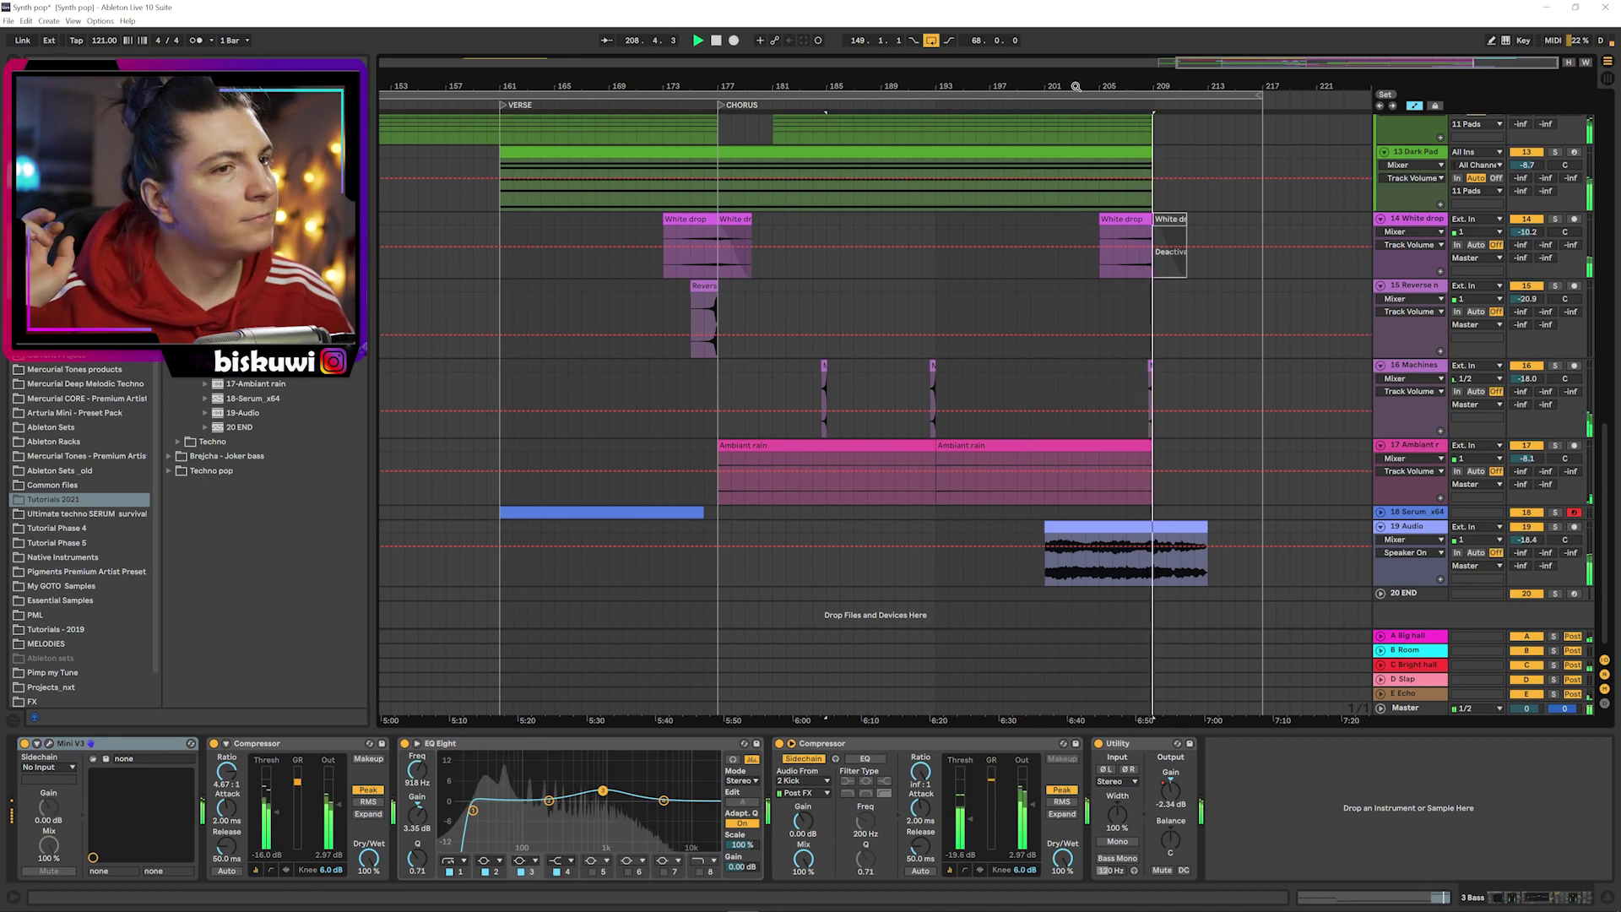
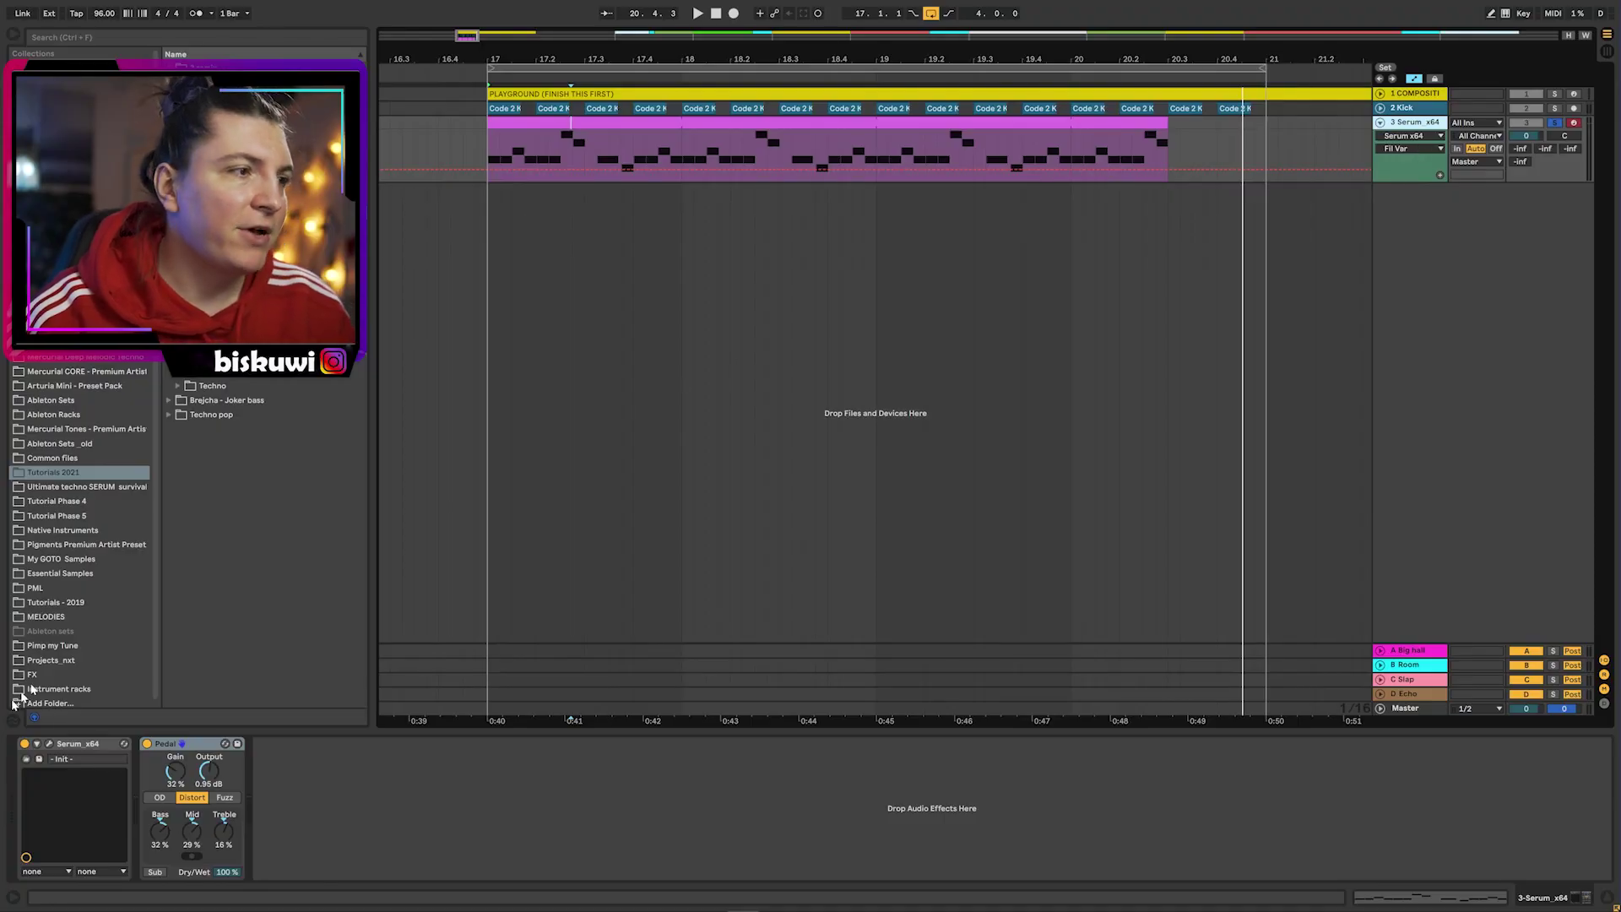
- Duplicate the Serum_x64 track with its clip and replace the copy's Serum with a Mini V3 rack using the Cute techie preset
key(ctrl+d)
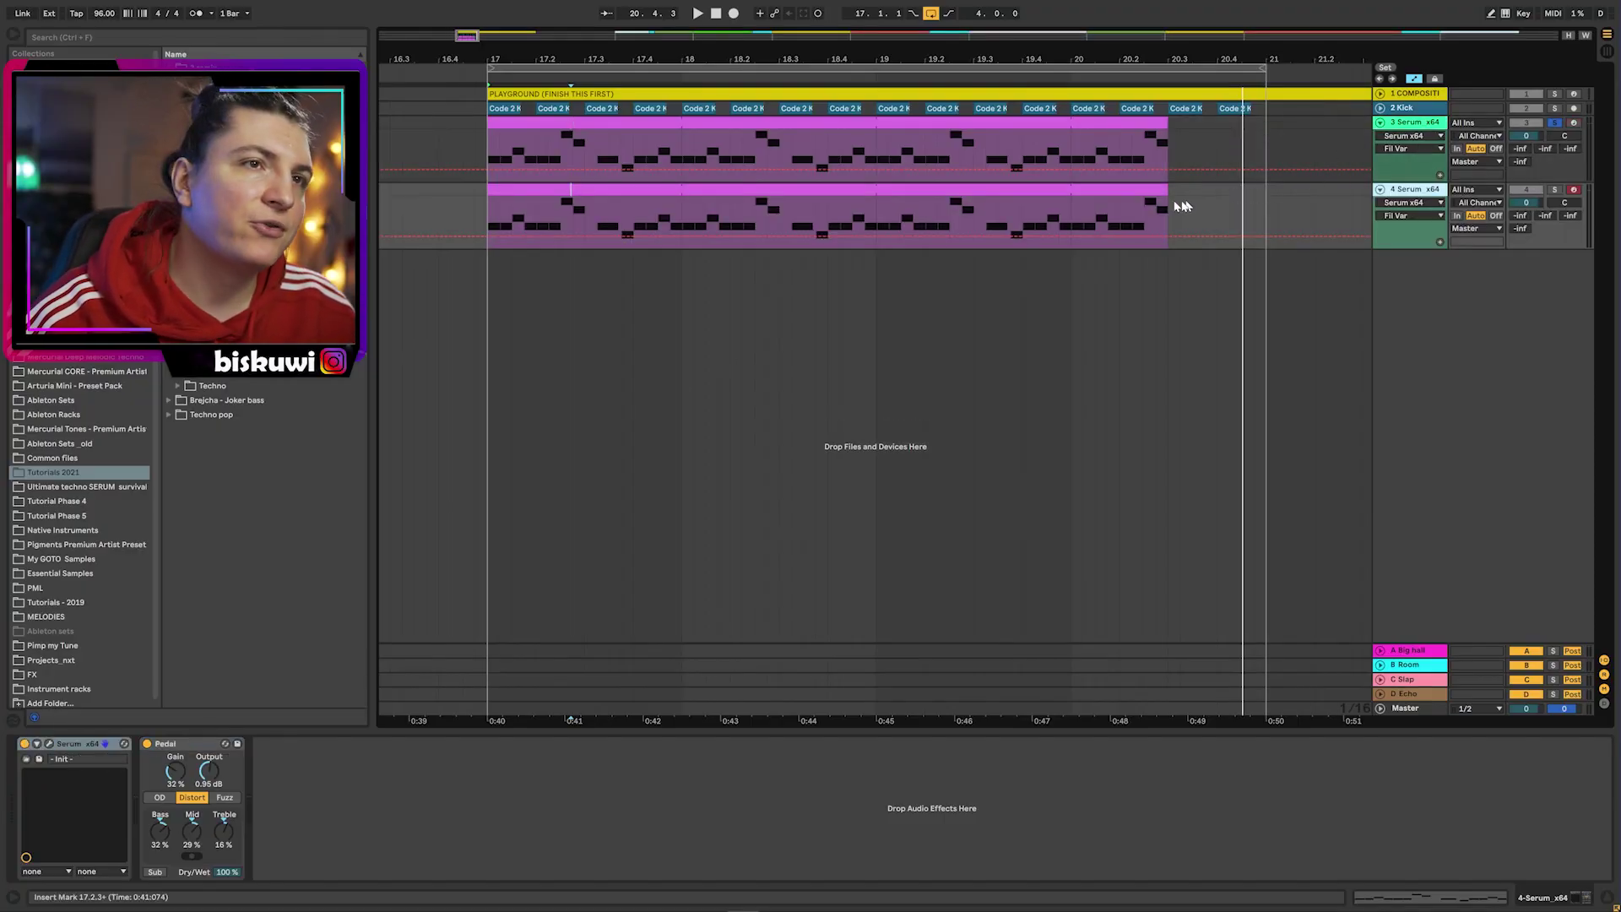
click(1101, 187)
click(85, 746)
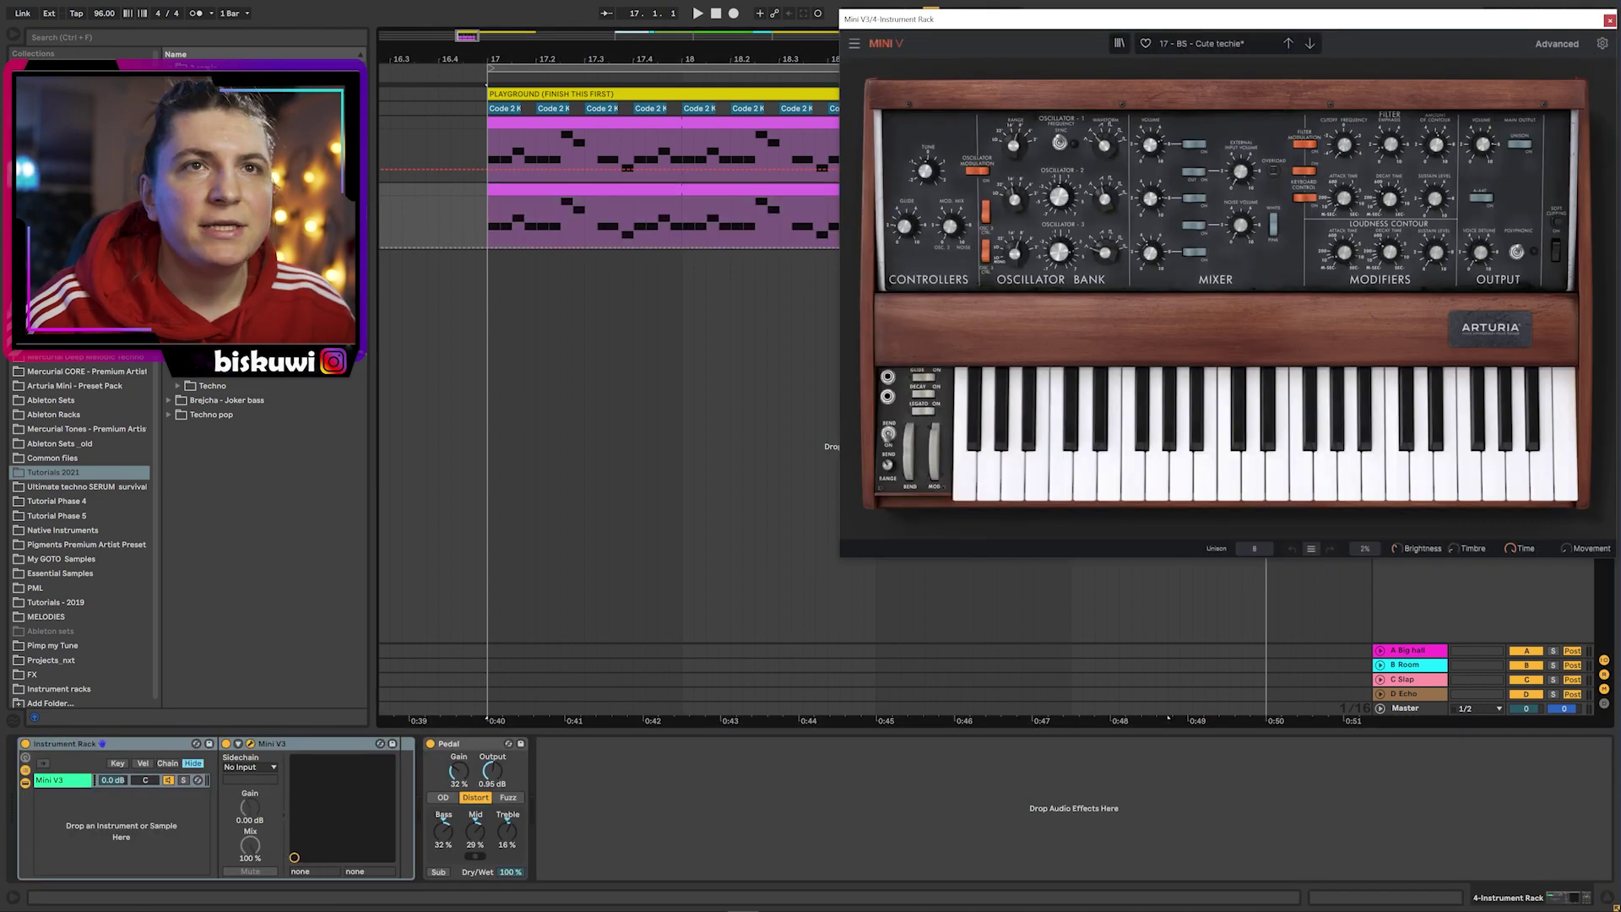
click(1610, 17)
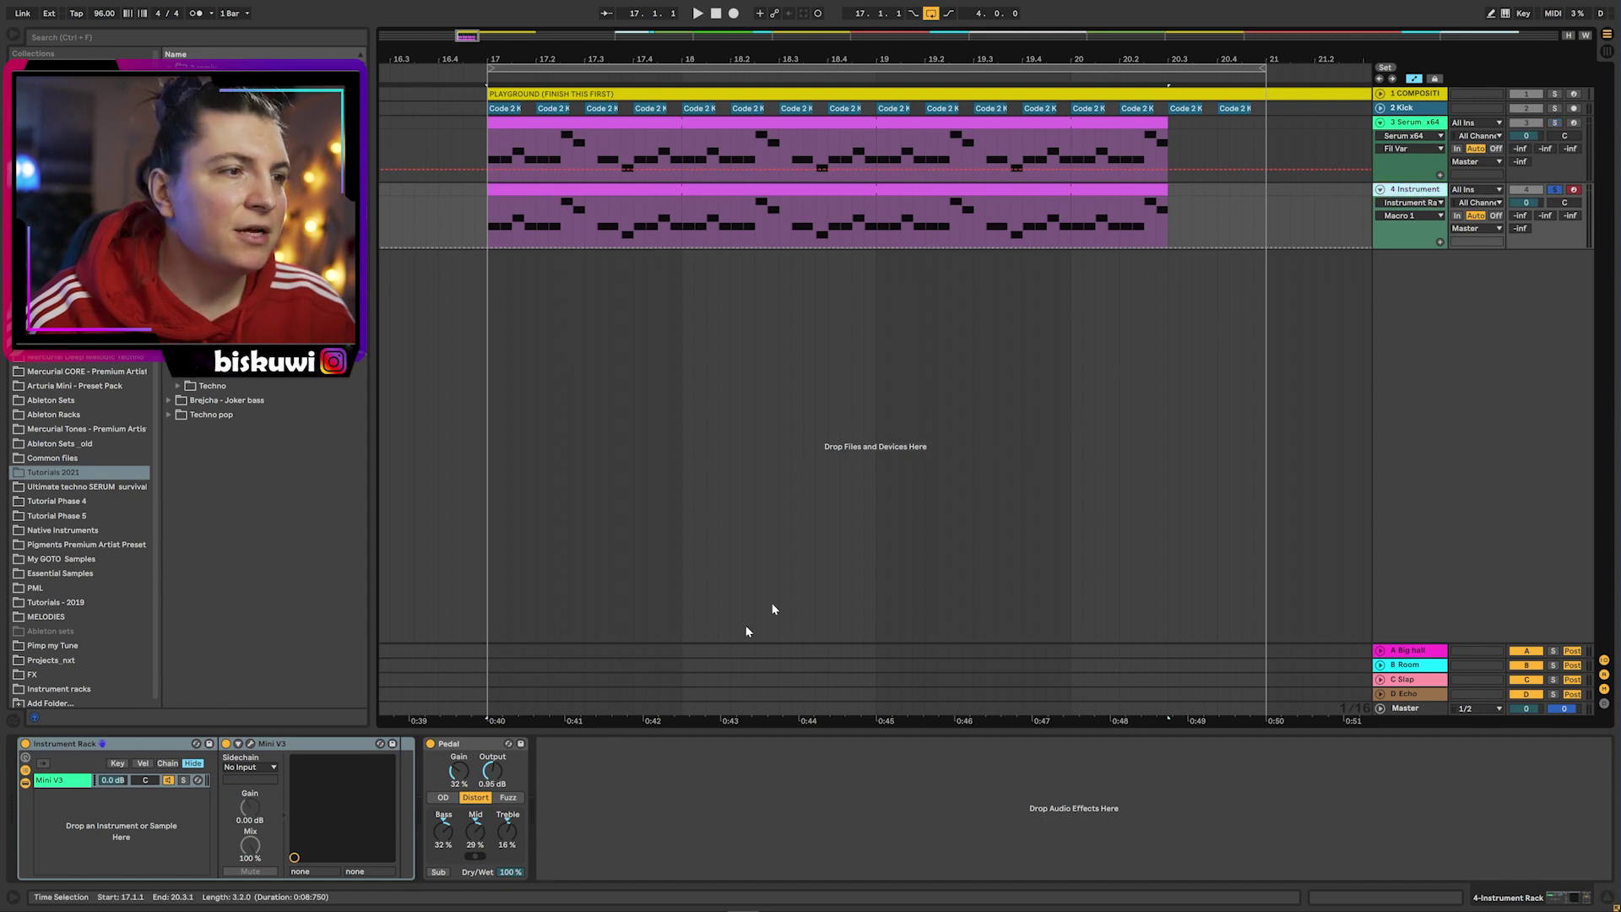
- Bypass the Pedal on the duplicated track and examine the modulation matrix in Mini V3's advanced view
click(431, 743)
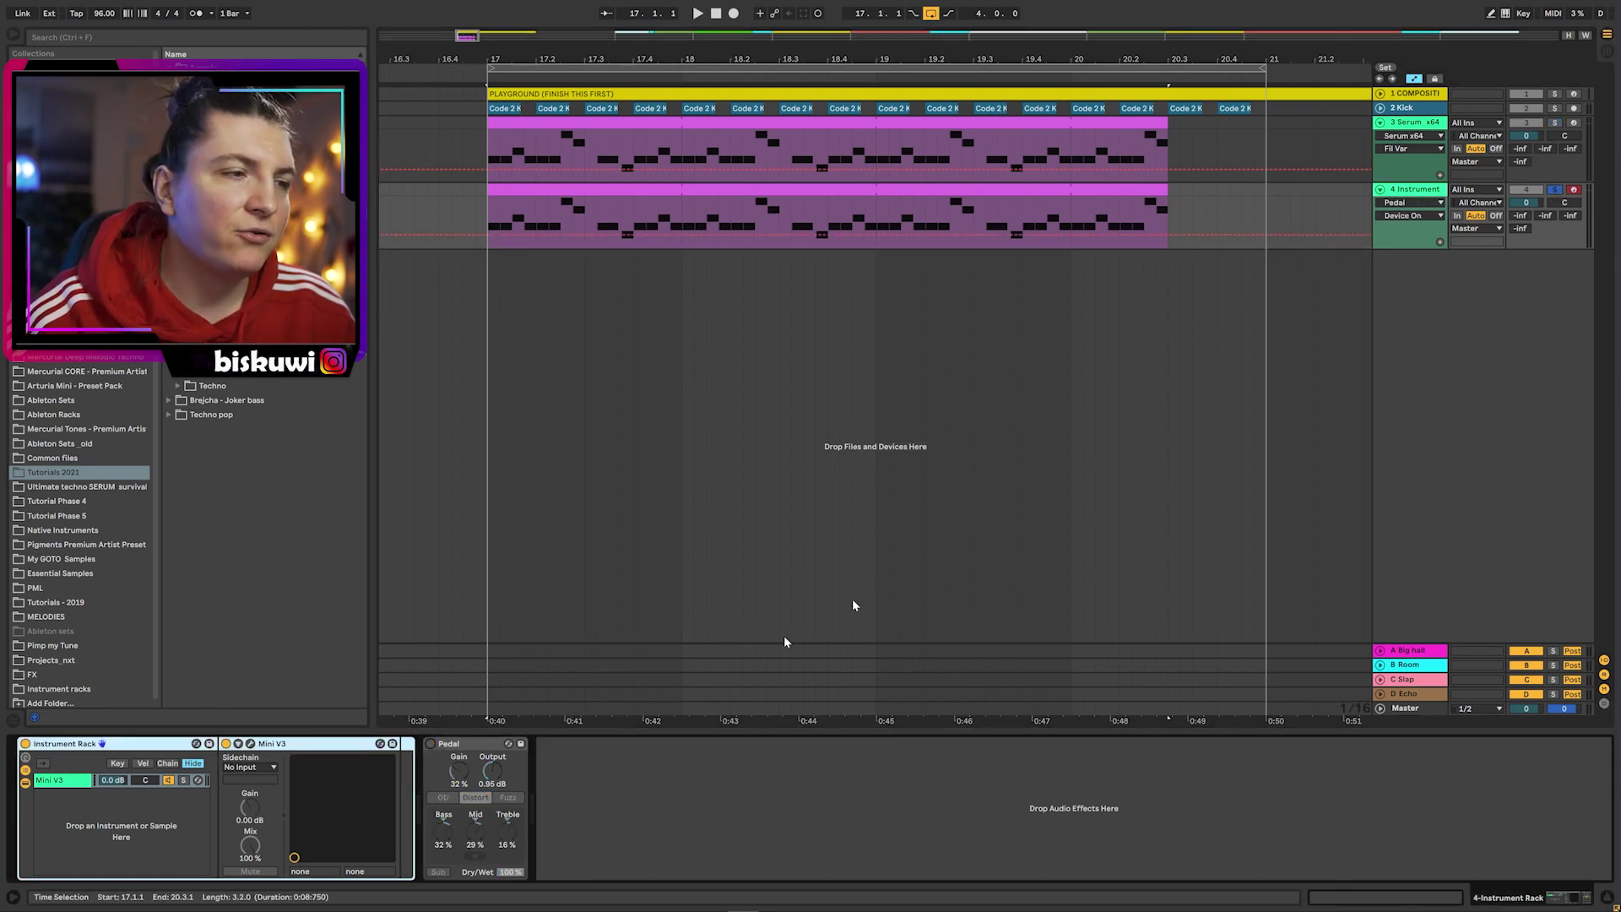
click(251, 744)
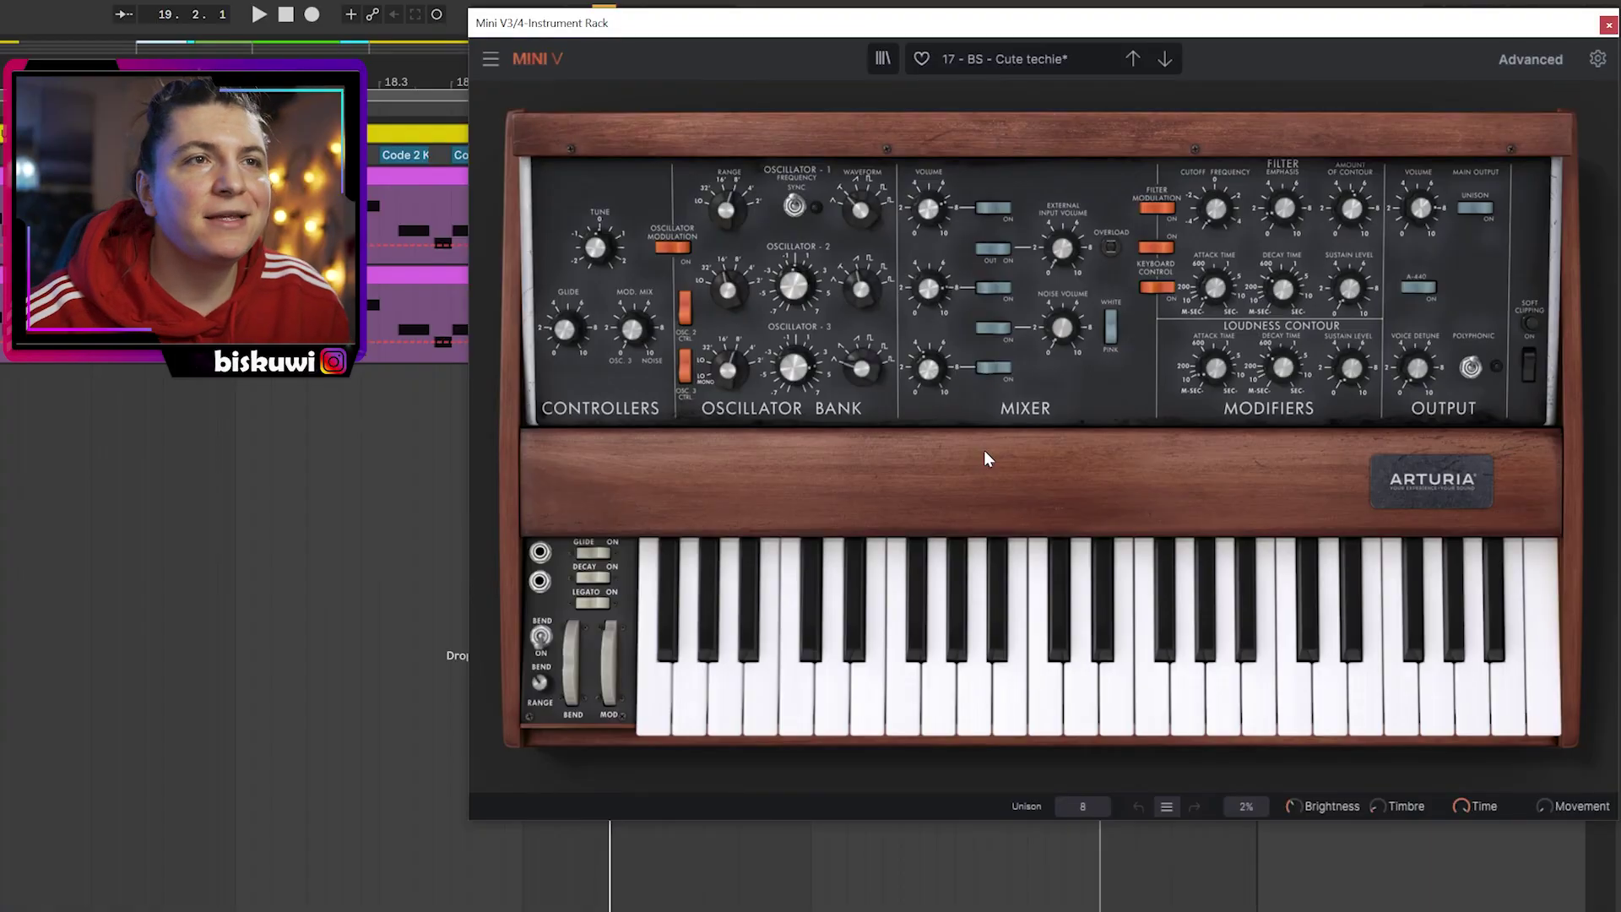
click(1556, 64)
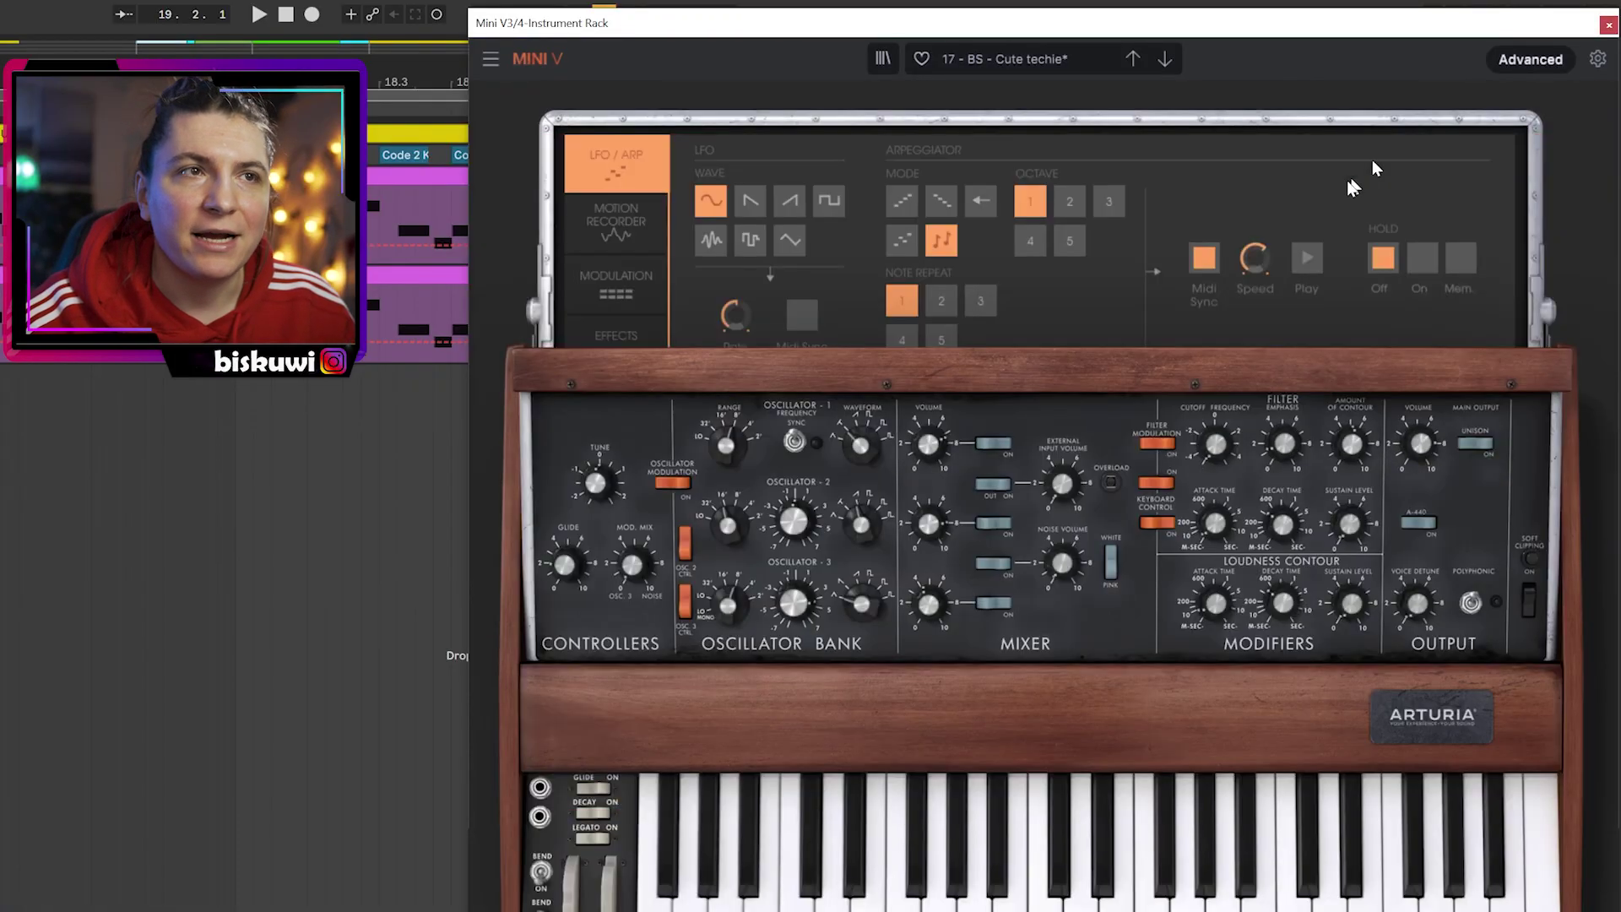
click(635, 288)
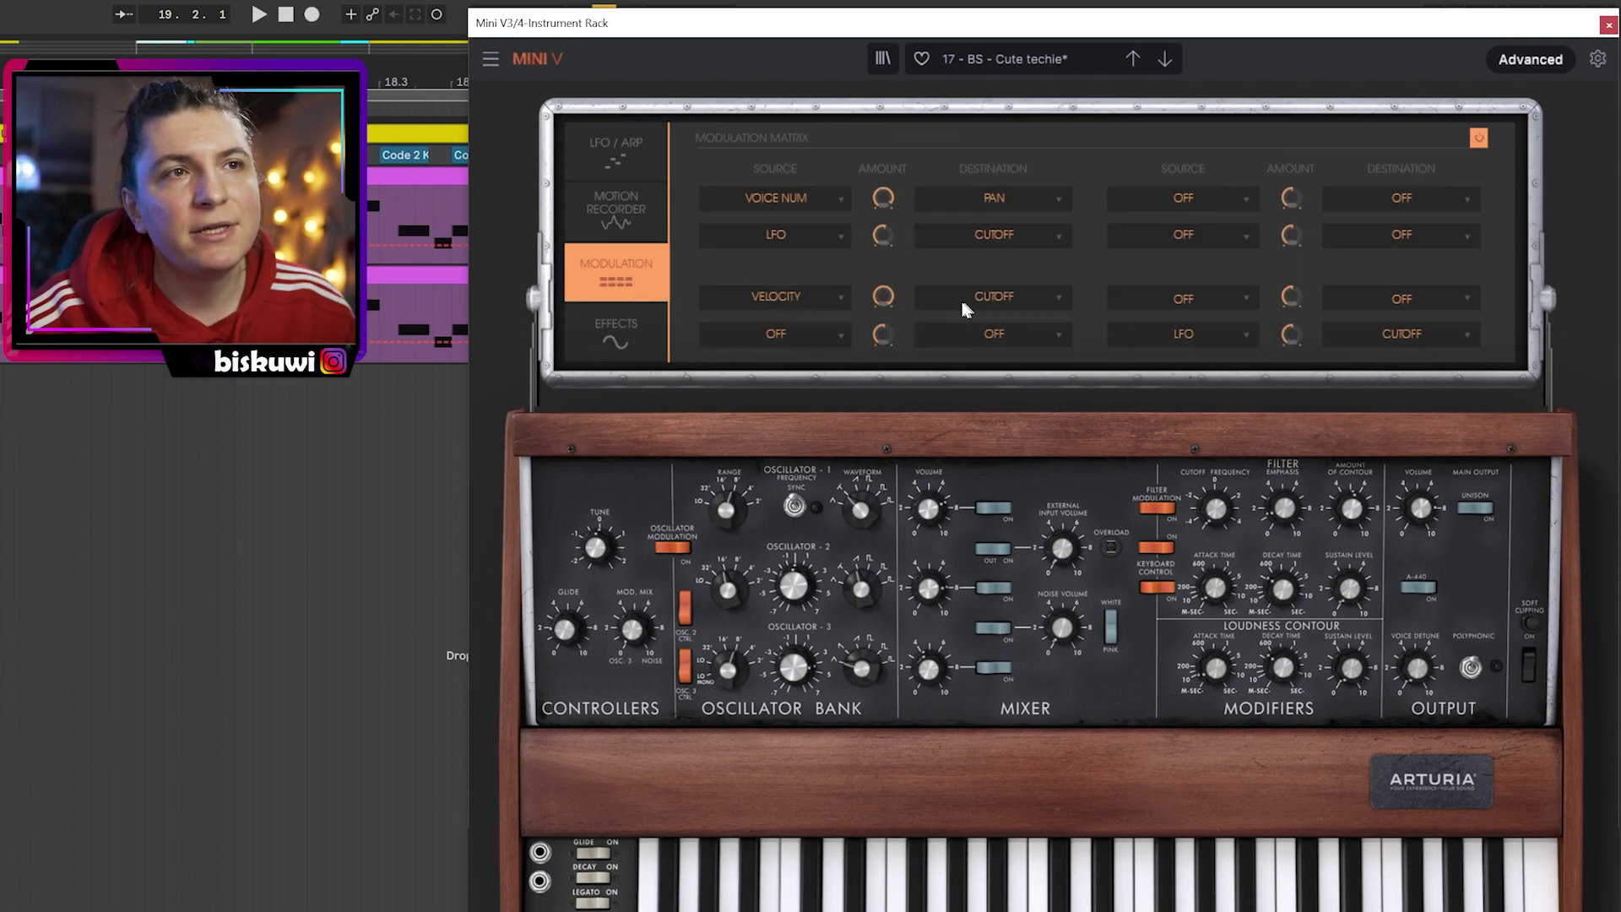
click(1607, 25)
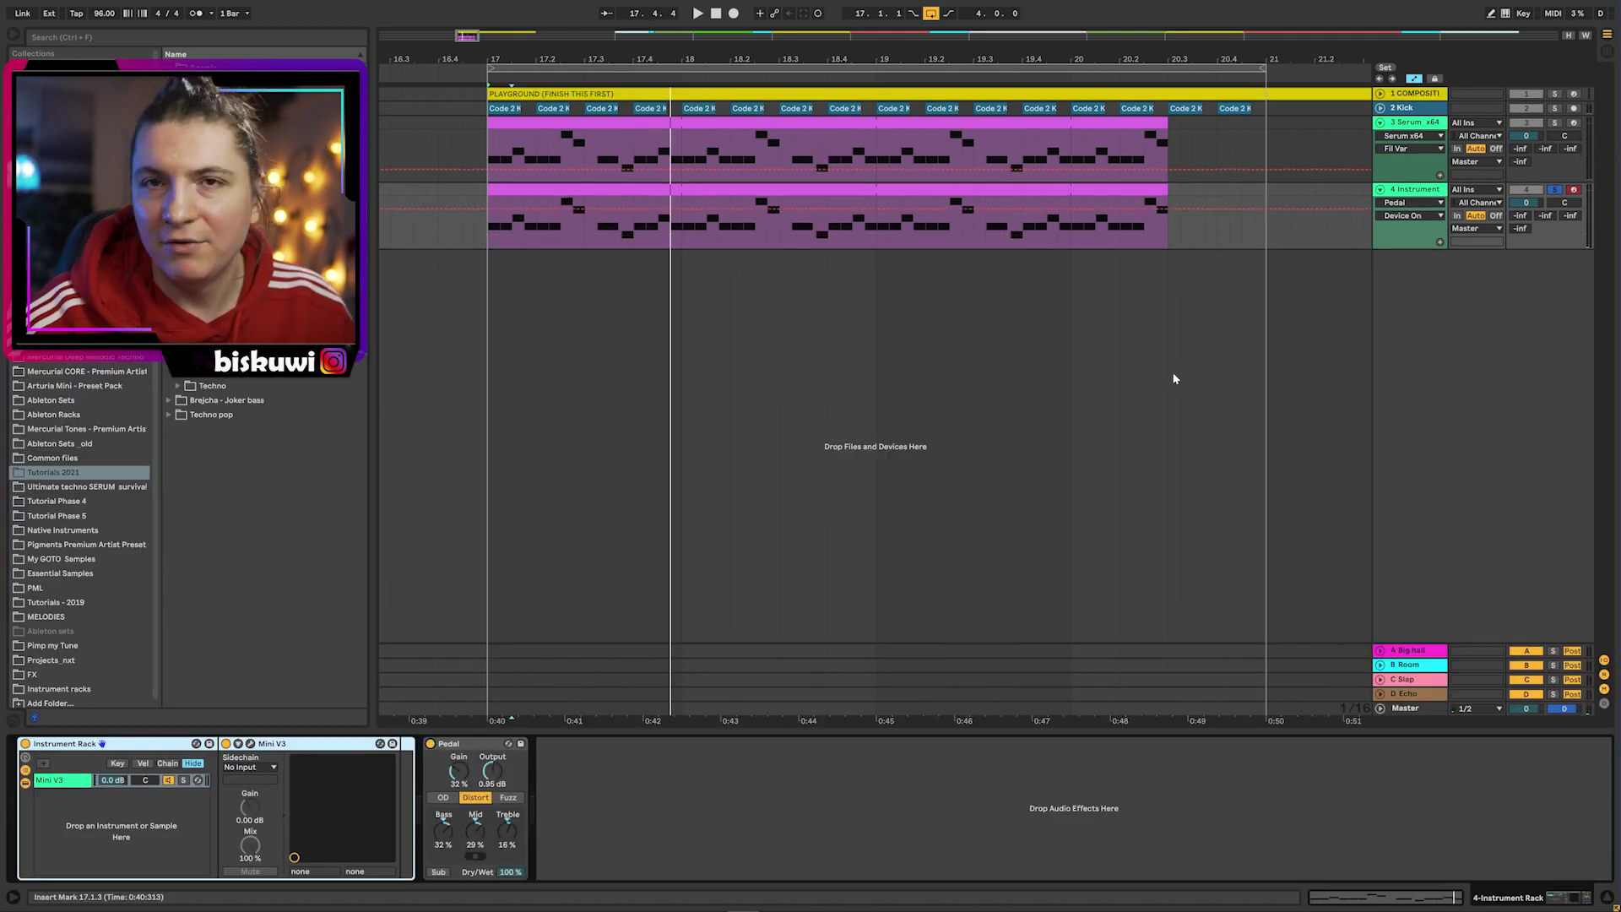
- Play the two bass layers and balance their volumes at -9.0 dB for the Serum track and -7.8 dB for the Instrument track
key(space)
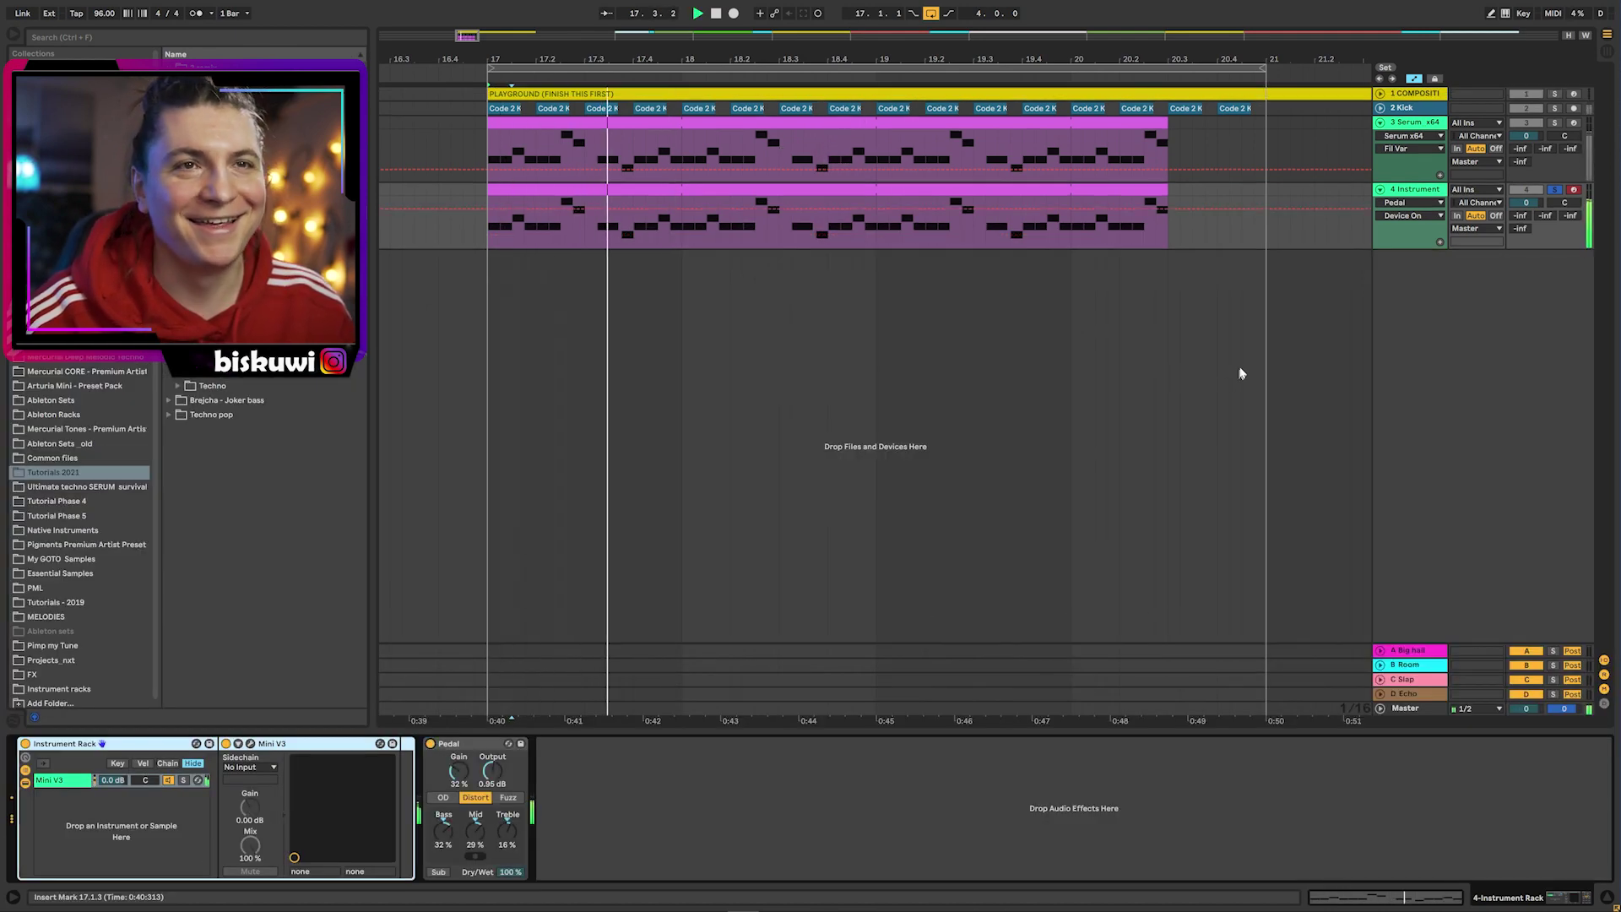
drag(1526, 203, 1526, 227)
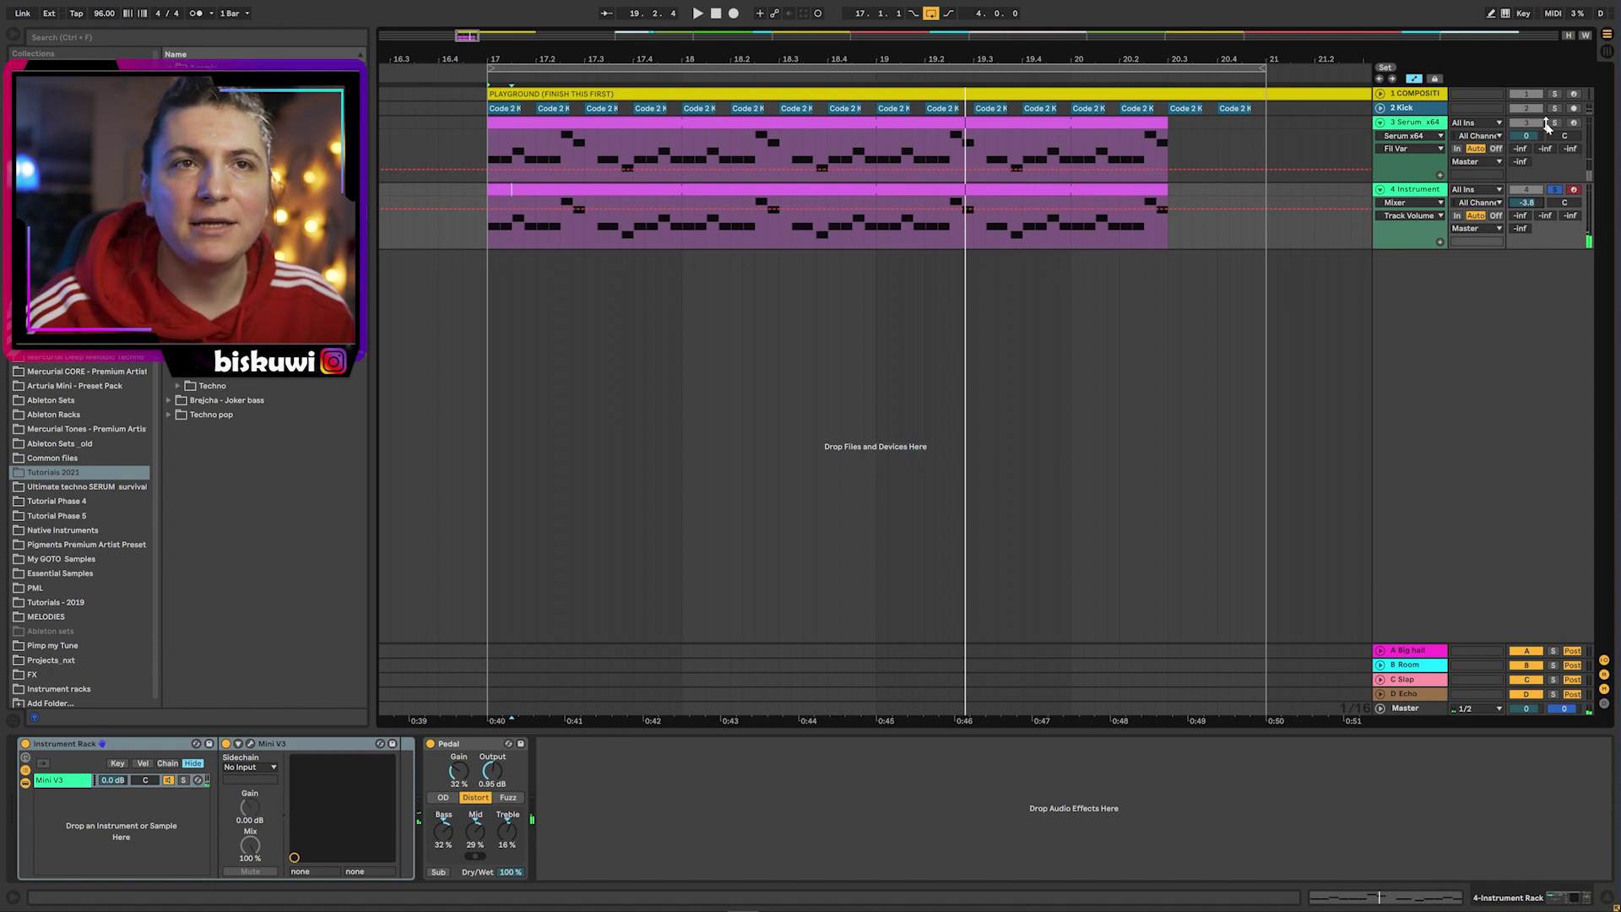
key(space)
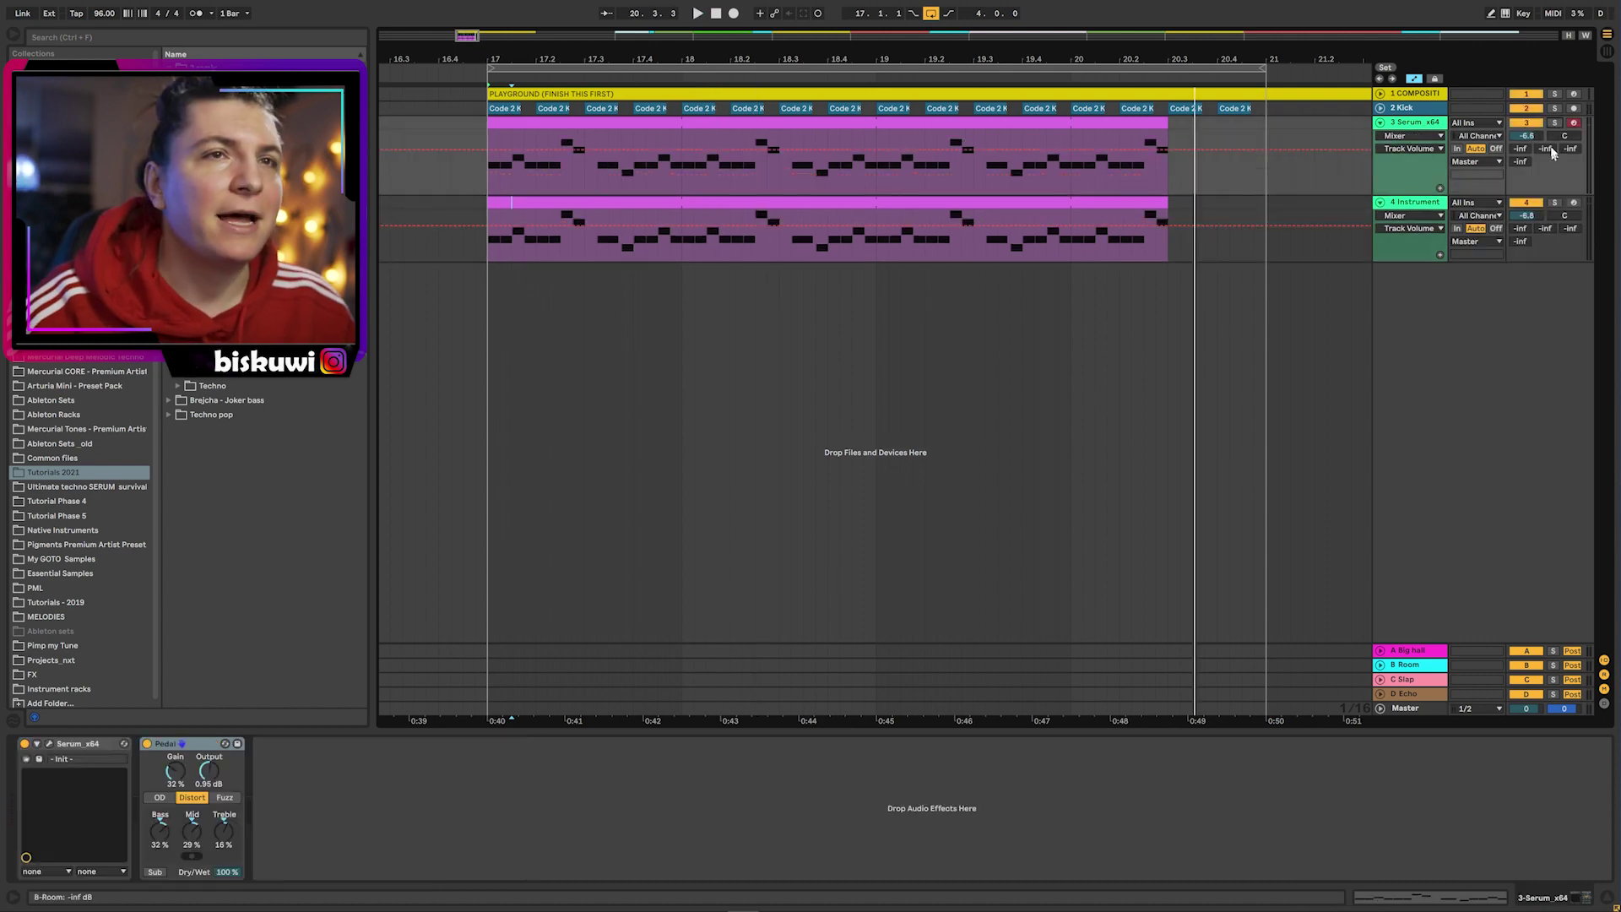
key(space)
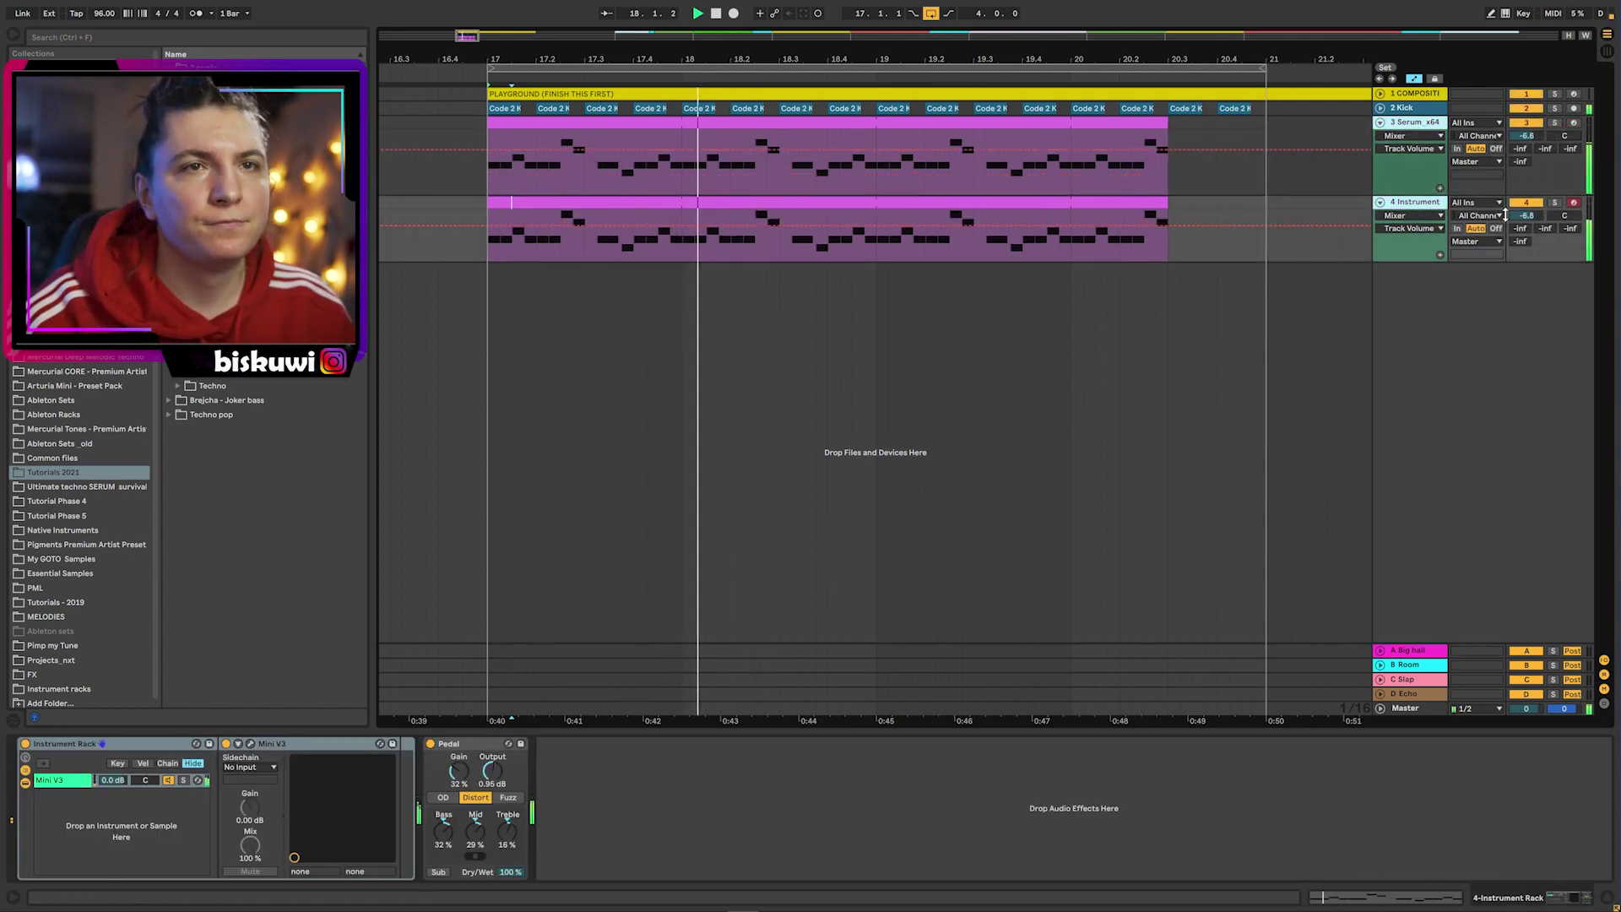
drag(1526, 217, 1528, 219)
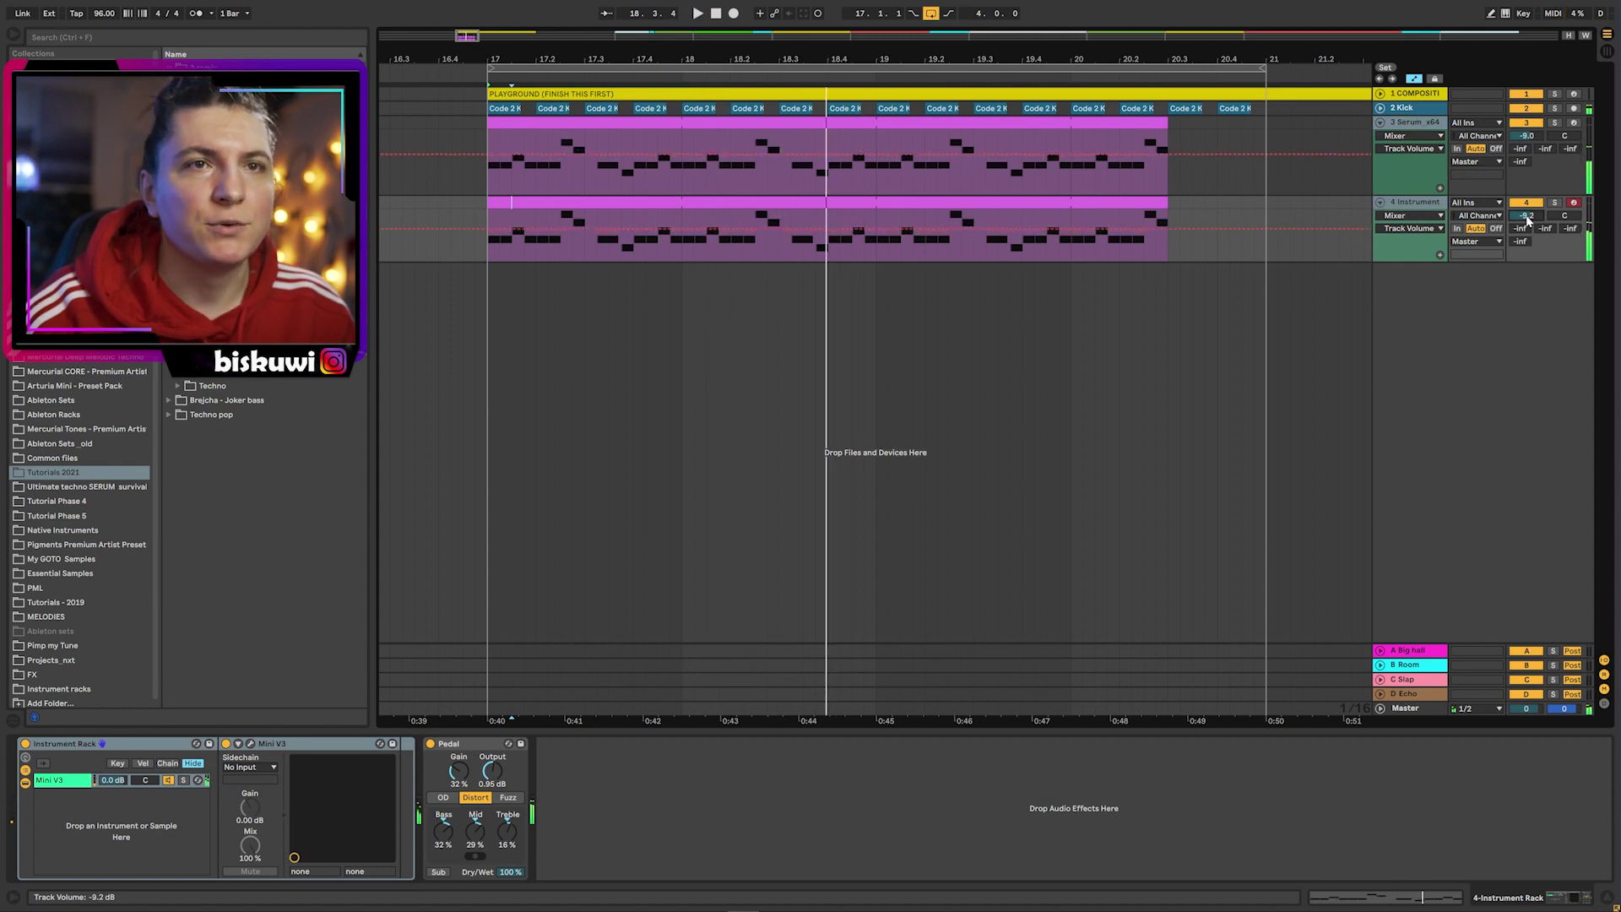
click(1416, 170)
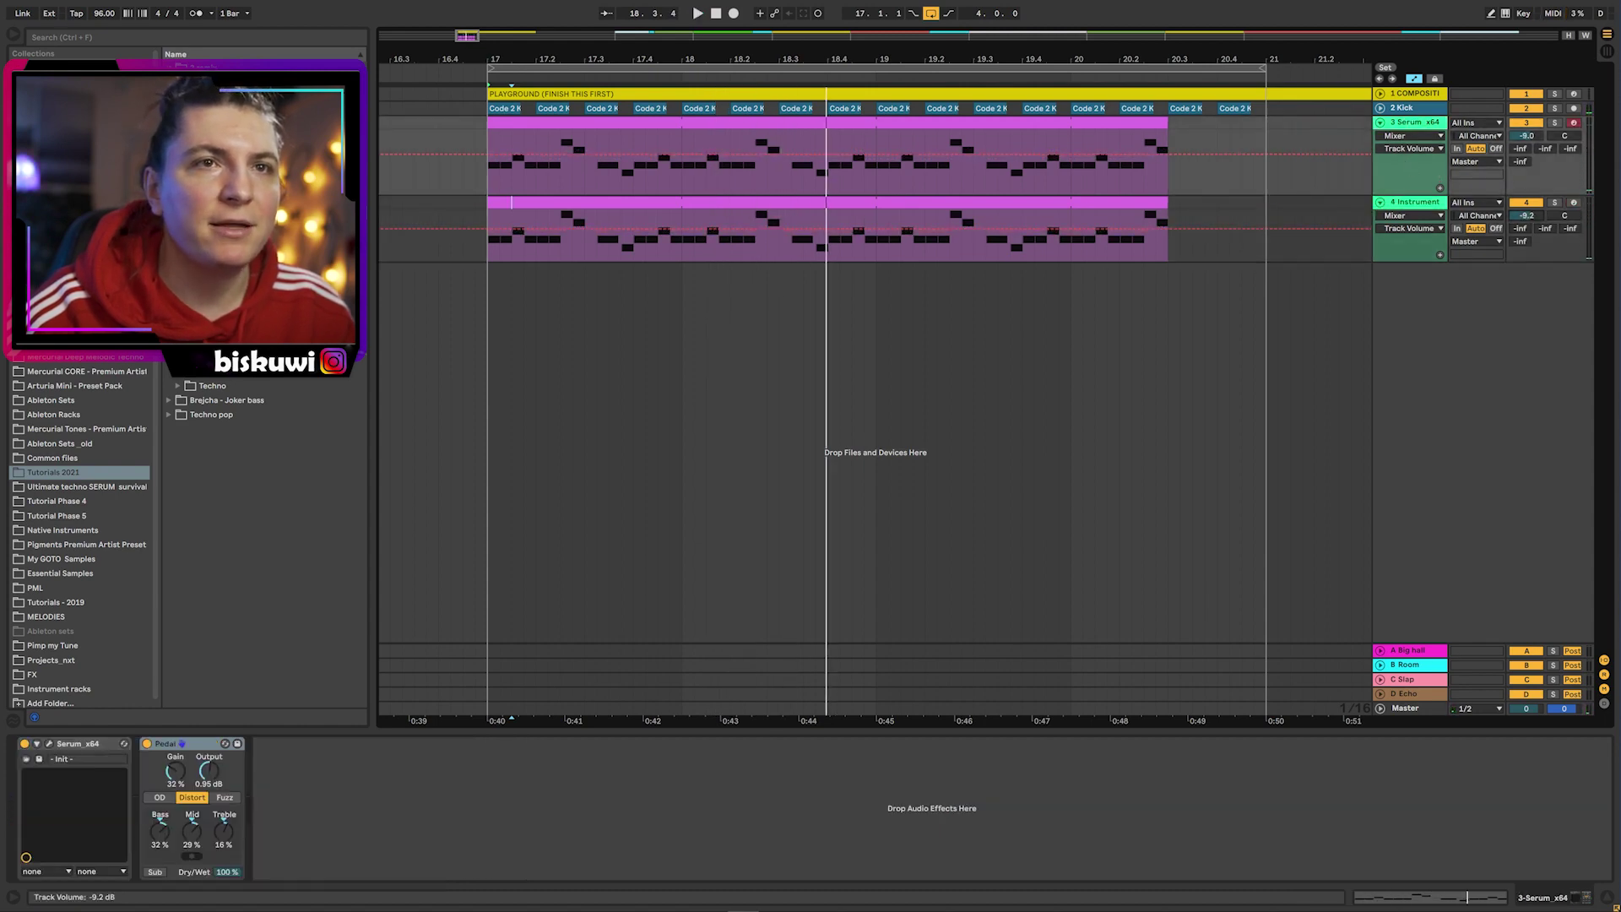
key(space)
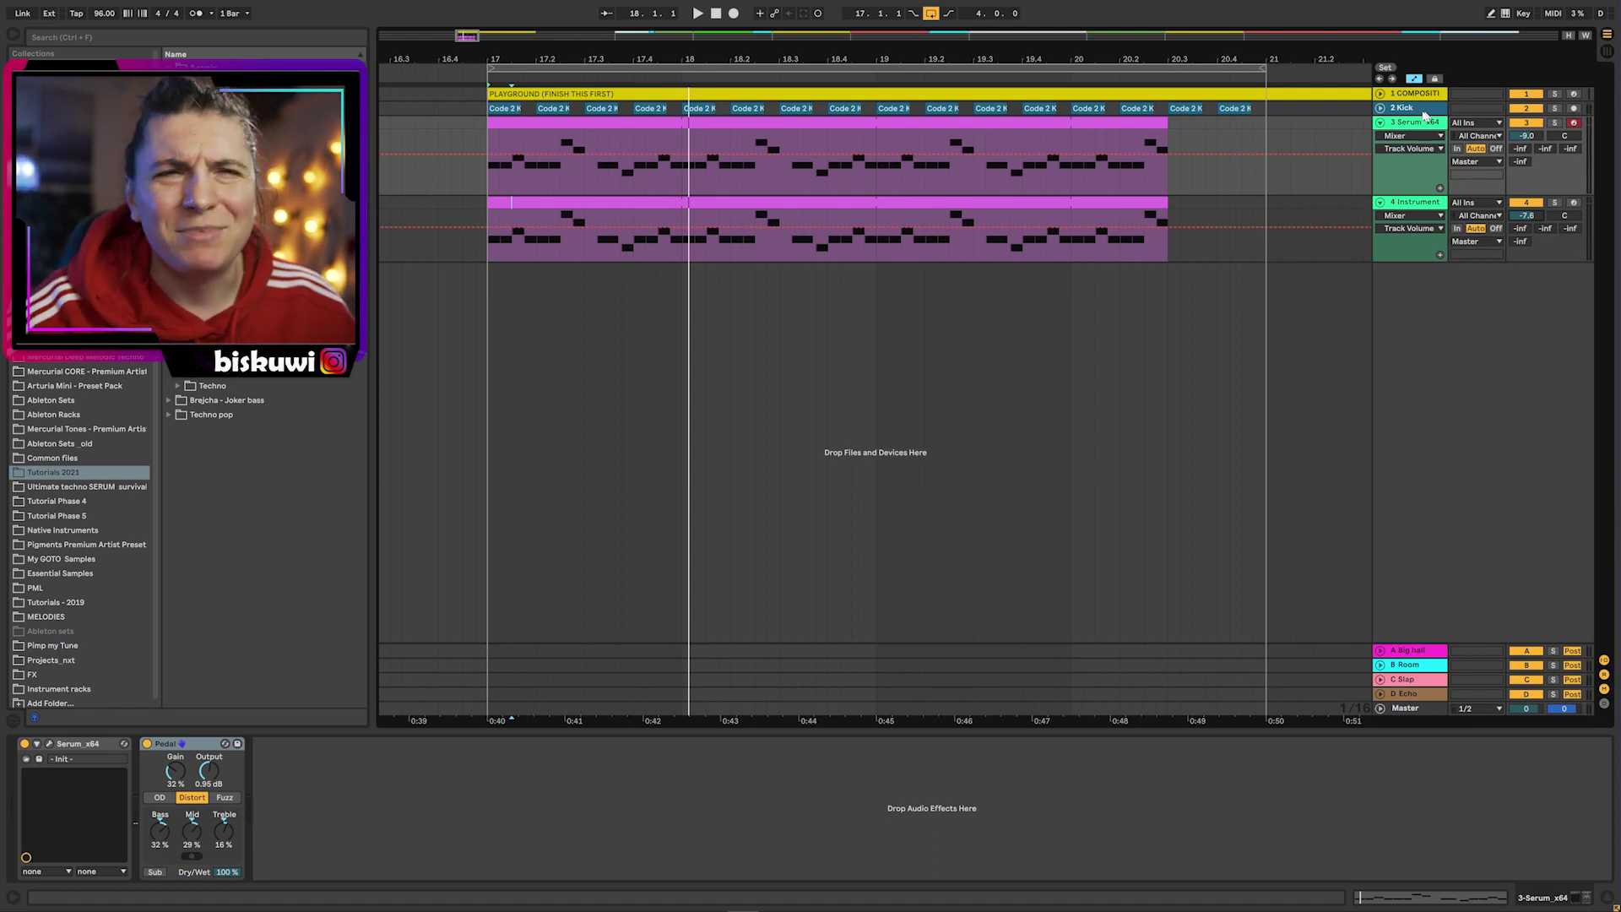
- Fold the Serum and Instrument tracks and examine the notes of the Melody clip at bar 17
click(1380, 122)
click(1379, 137)
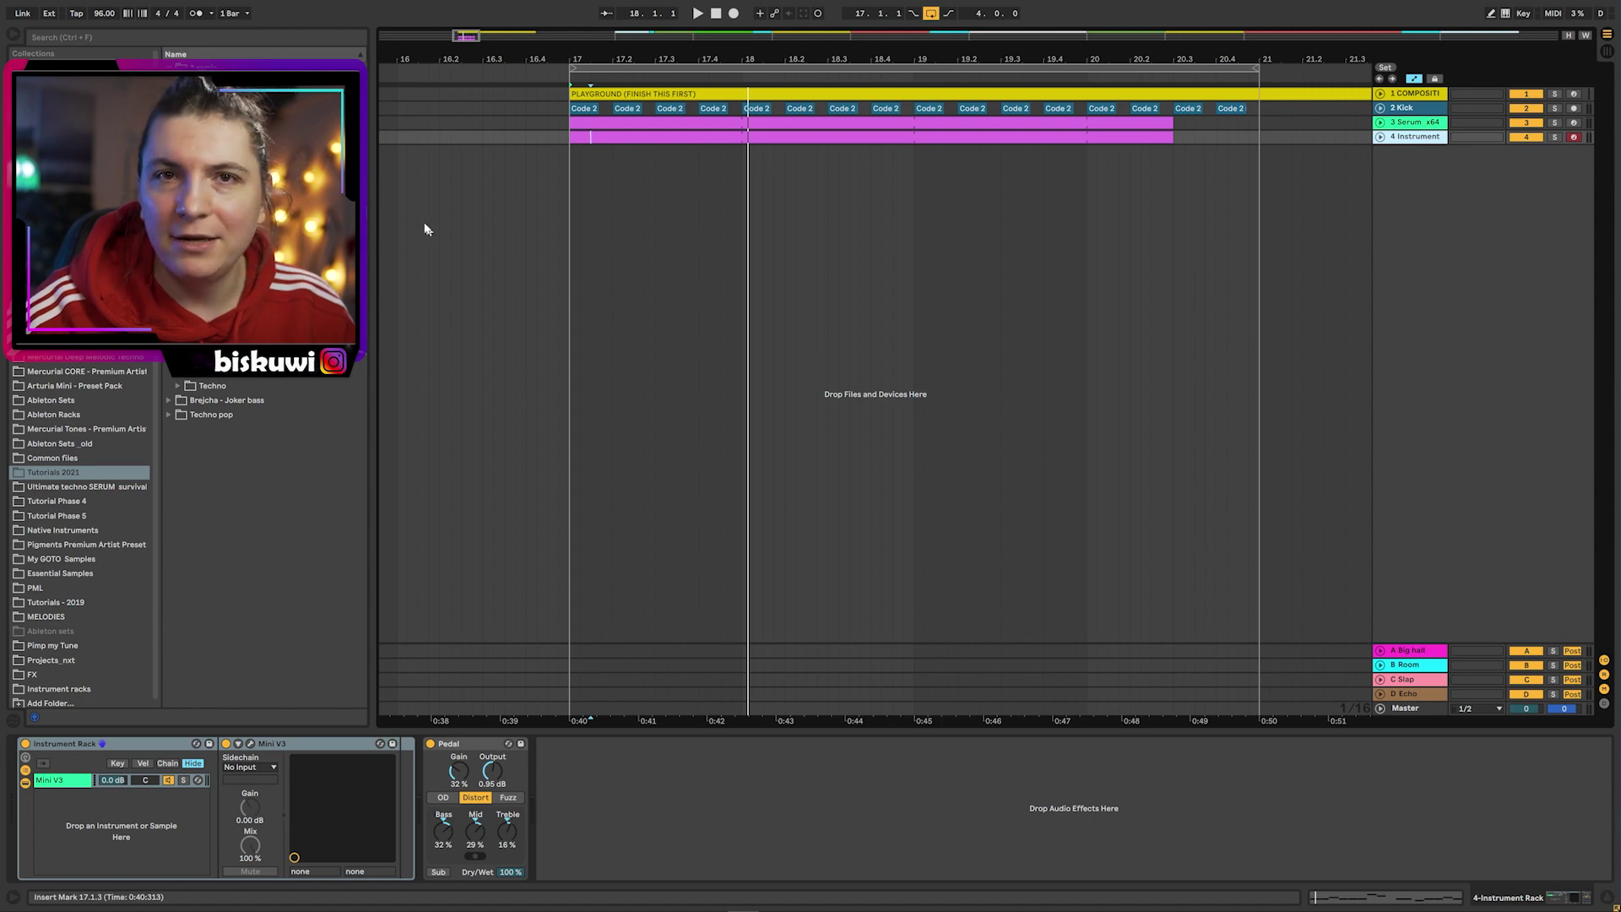
click(253, 253)
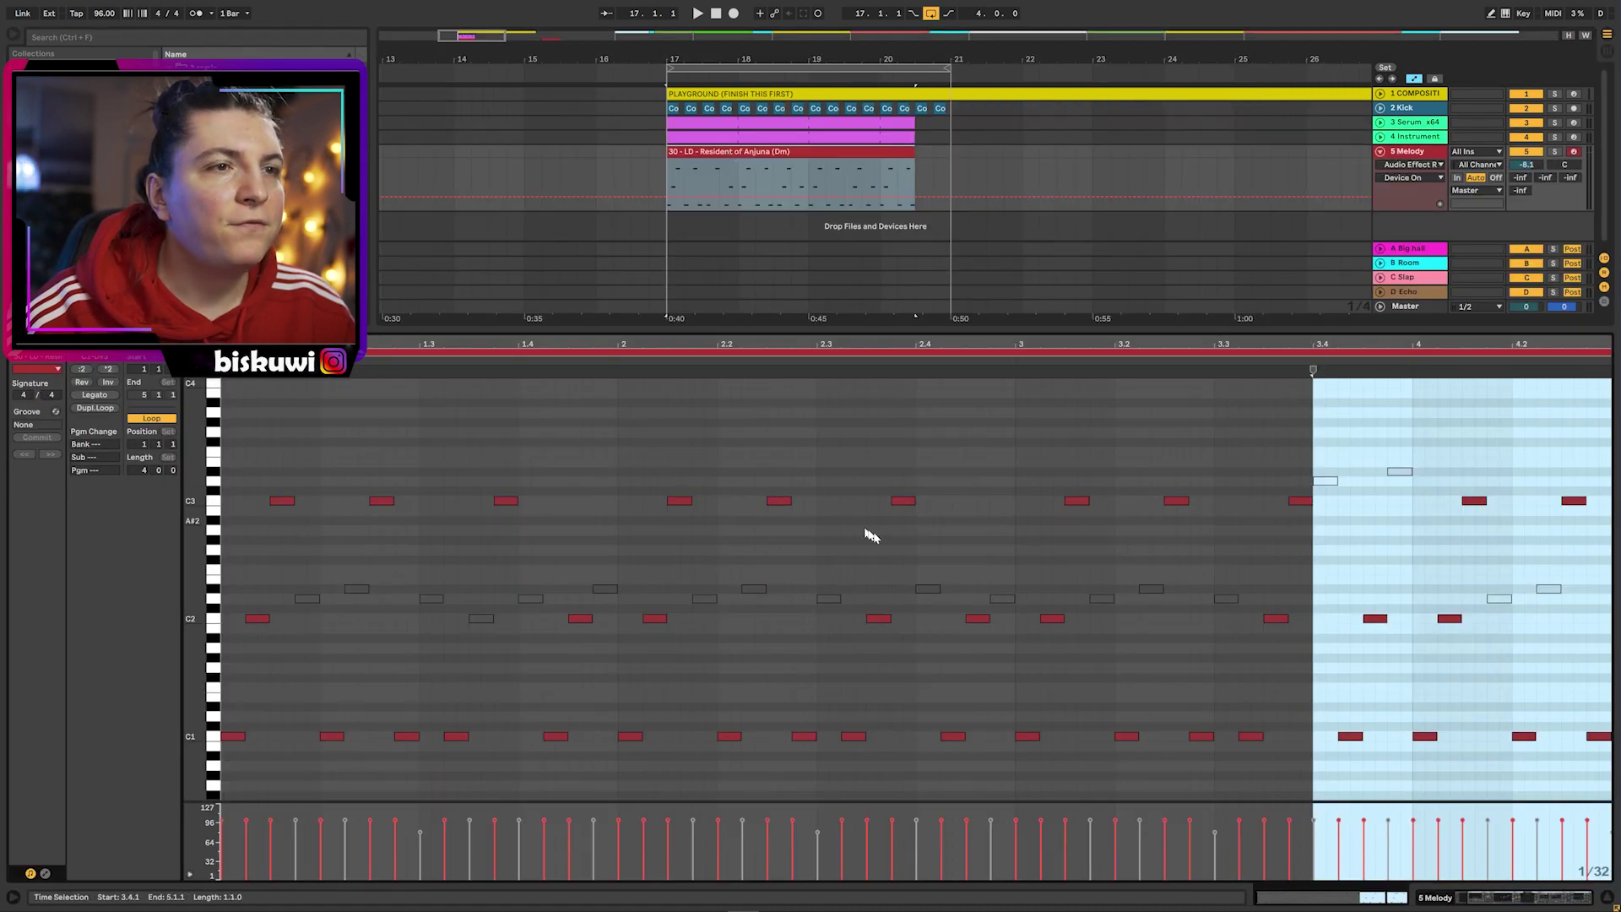
click(946, 531)
scroll(975, 525, down, 1)
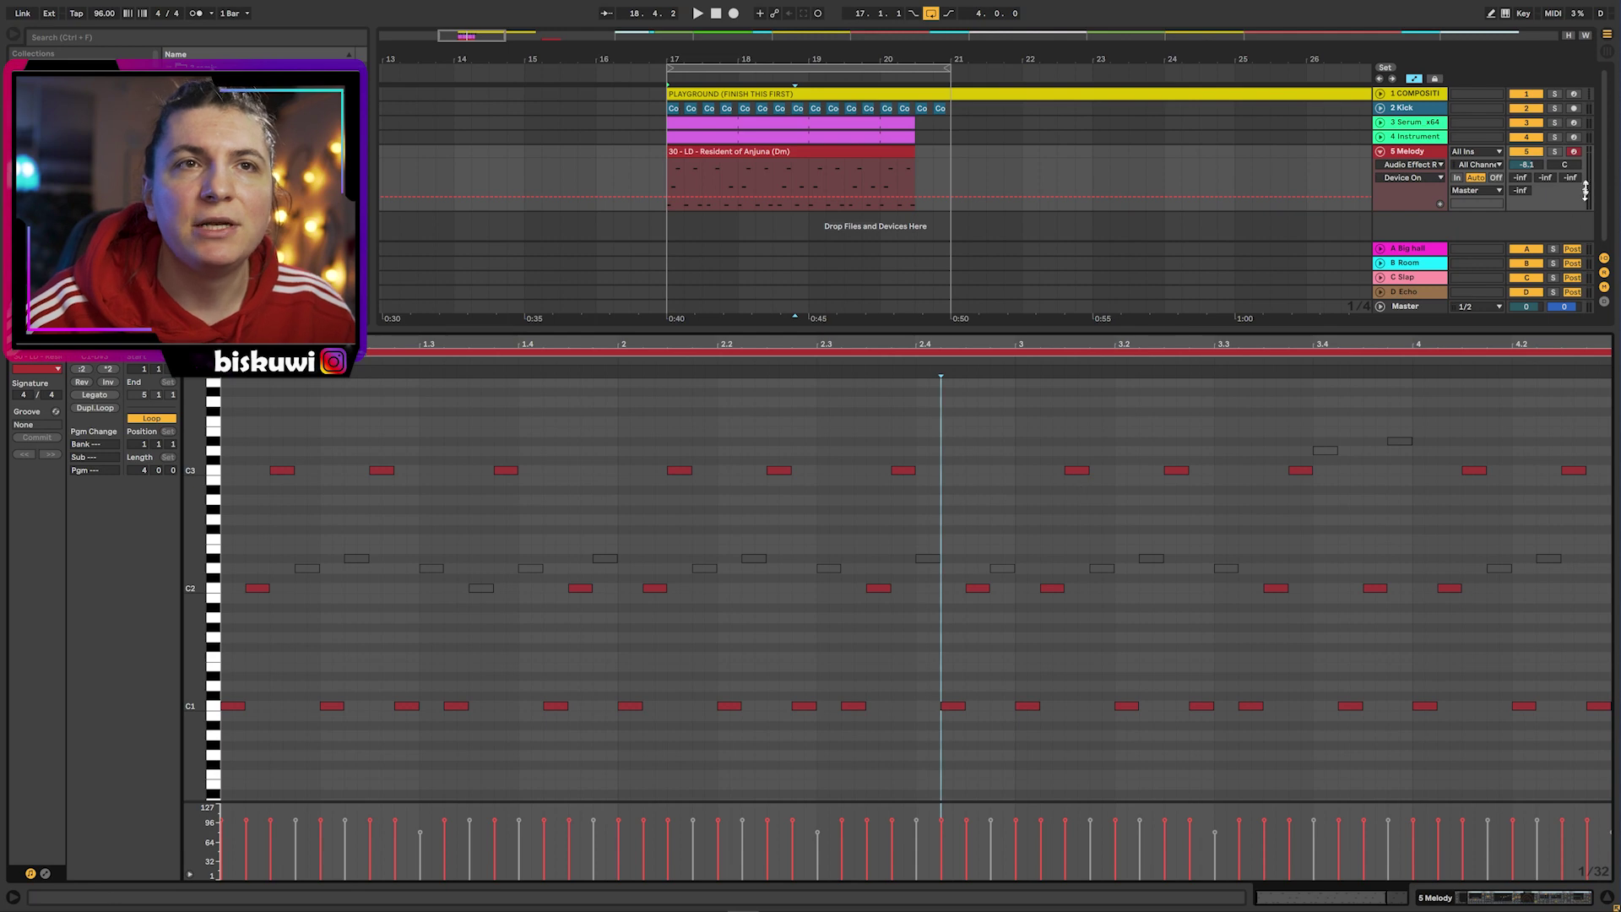
- Solo the Melody track and listen to its Mini V3 preset Barely stable with the plug-in window moved aside
click(1549, 155)
key(space)
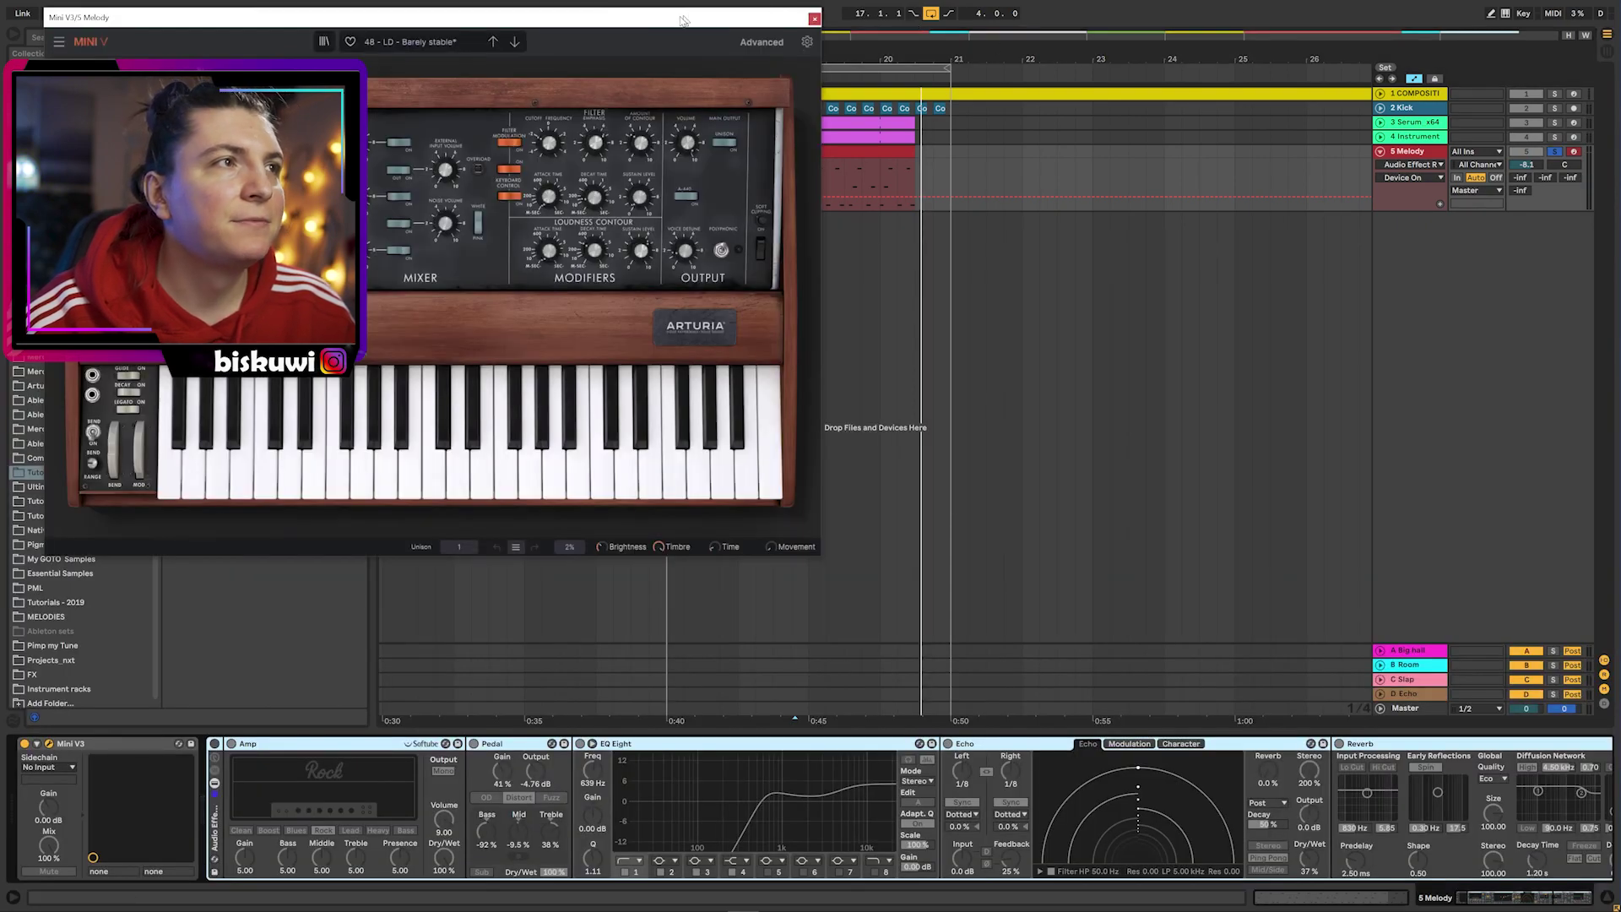
drag(701, 17, 1497, 17)
key(space)
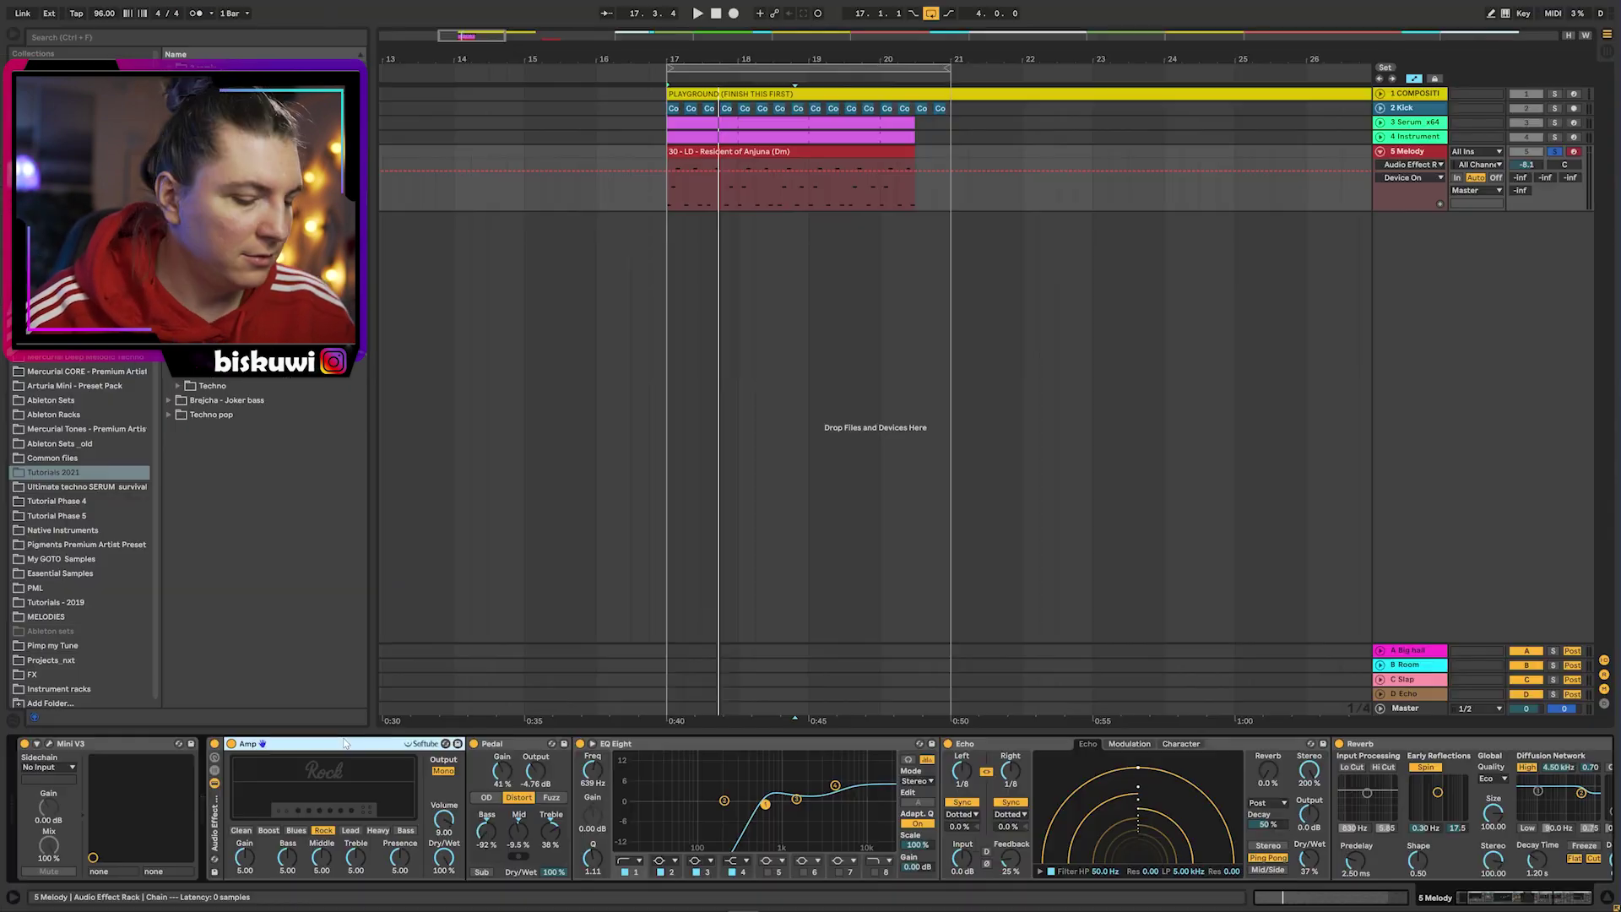
- Deactivate all effects in the Melody track's rack, re-enable the Amp and play the loop
key(ctrl+a)
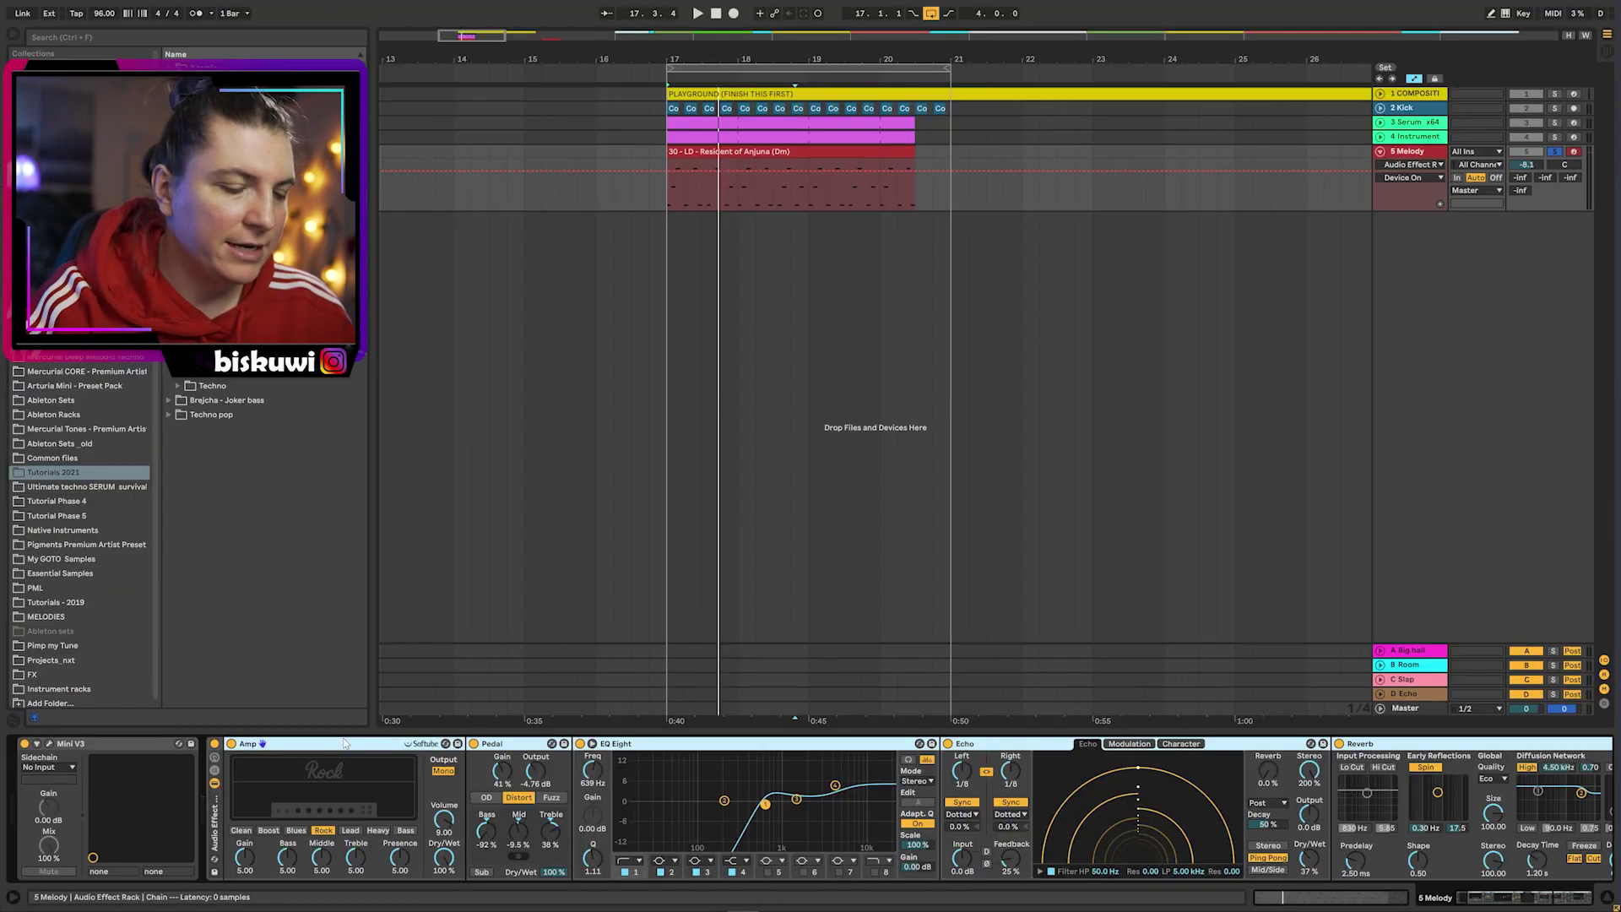
key(0)
click(233, 745)
key(space)
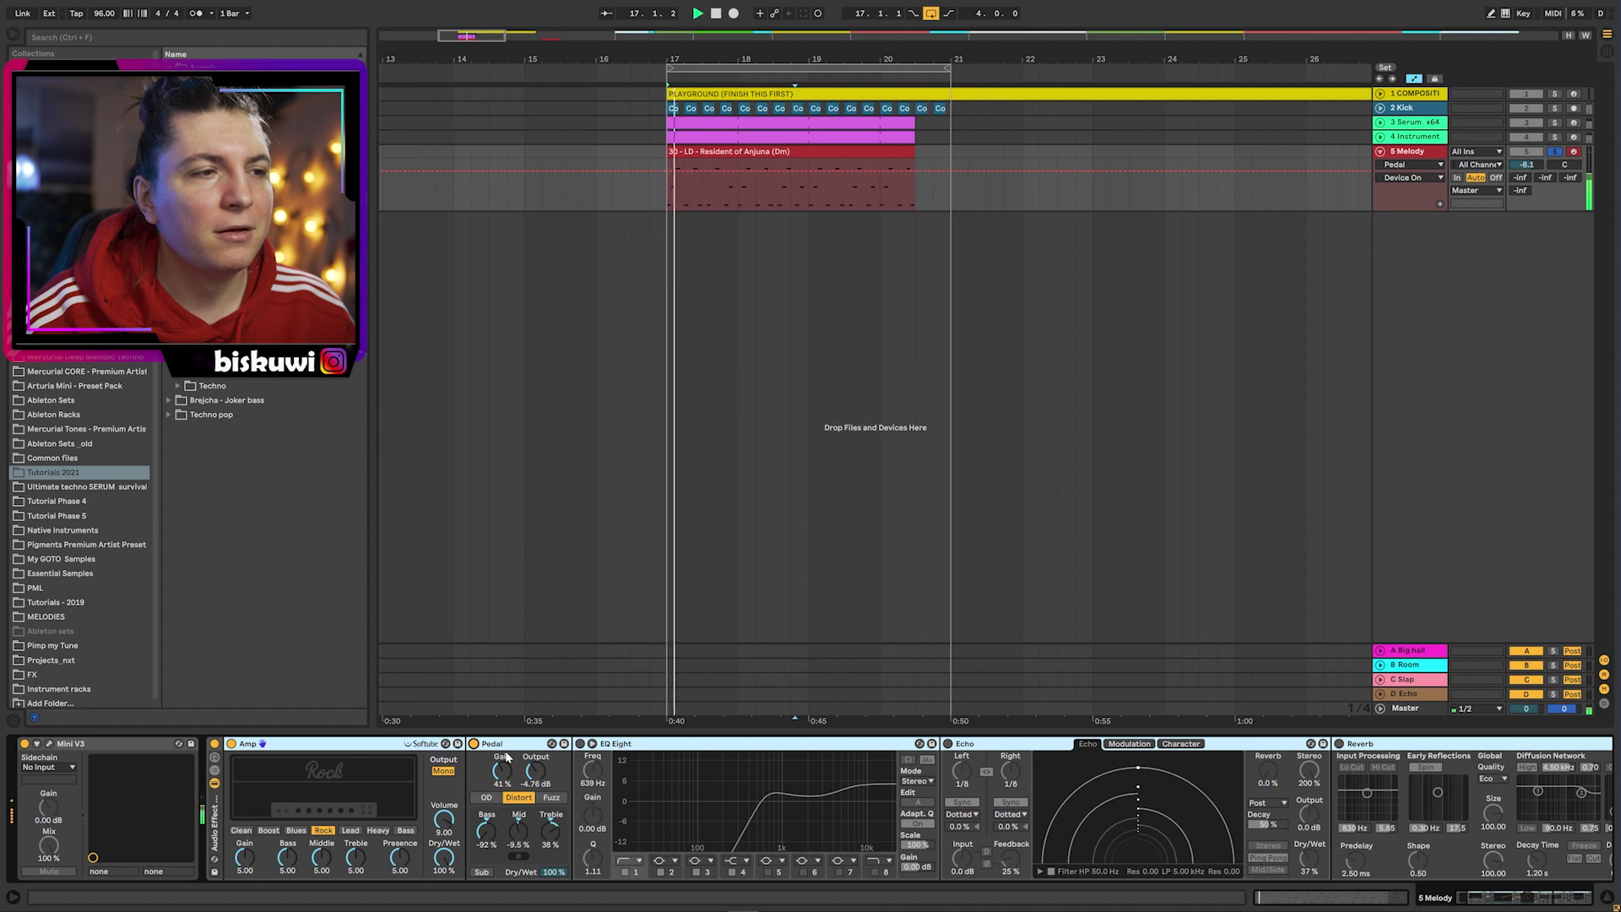
- Re-enable the EQ Eight, Echo, Reverb, Utility and Auto Filter on the Melody track one by one while listening
click(580, 744)
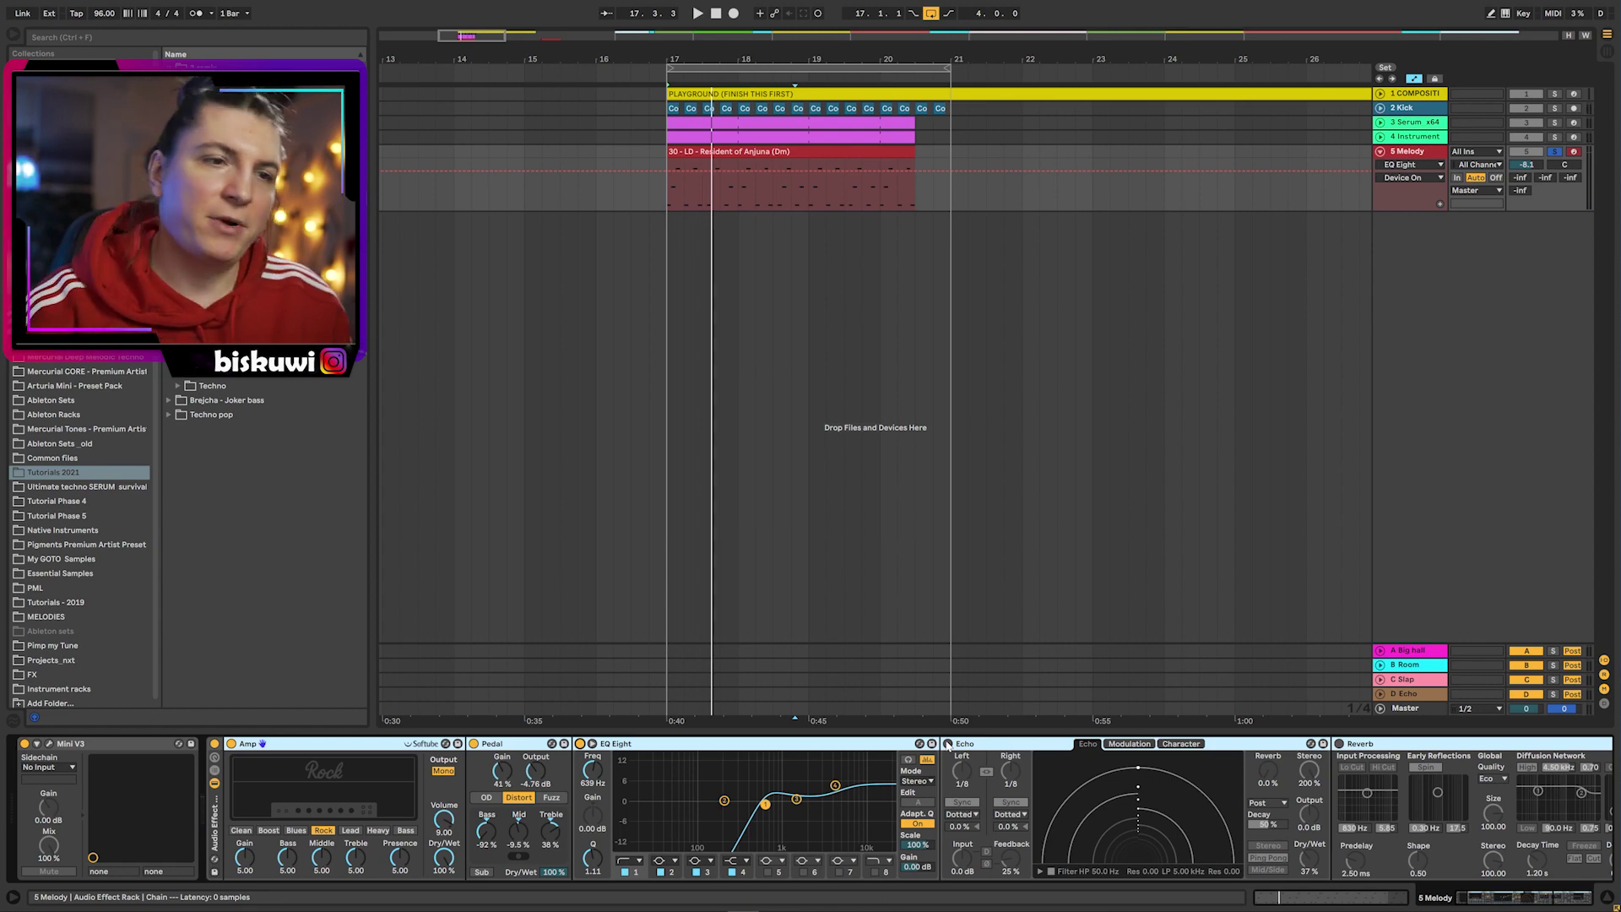
click(947, 744)
key(space)
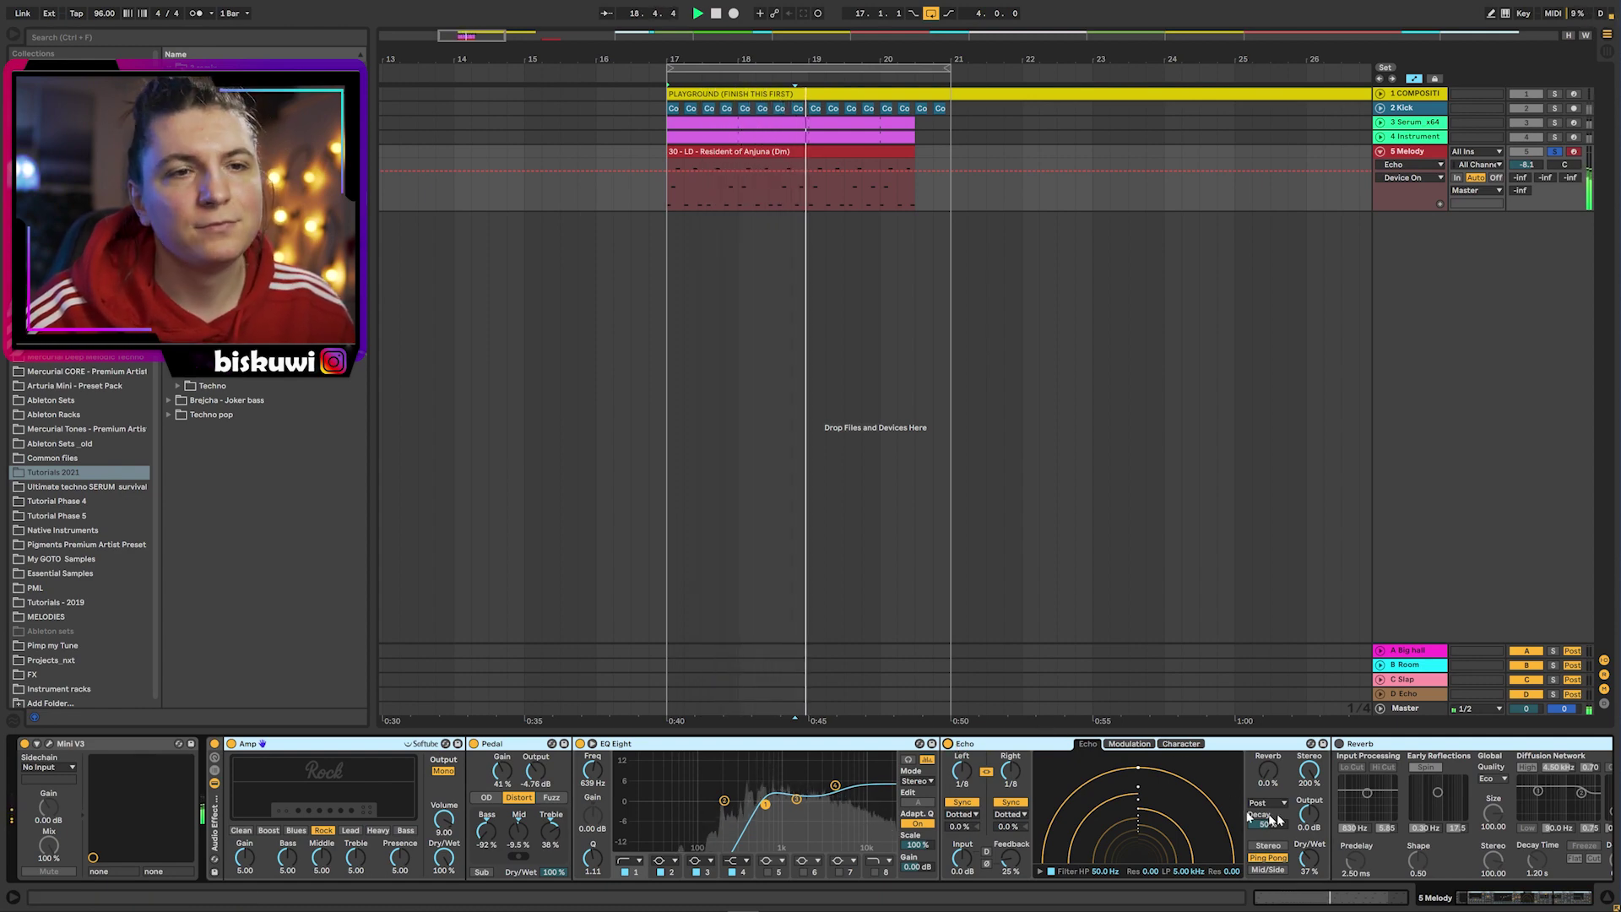
click(1339, 743)
click(1542, 897)
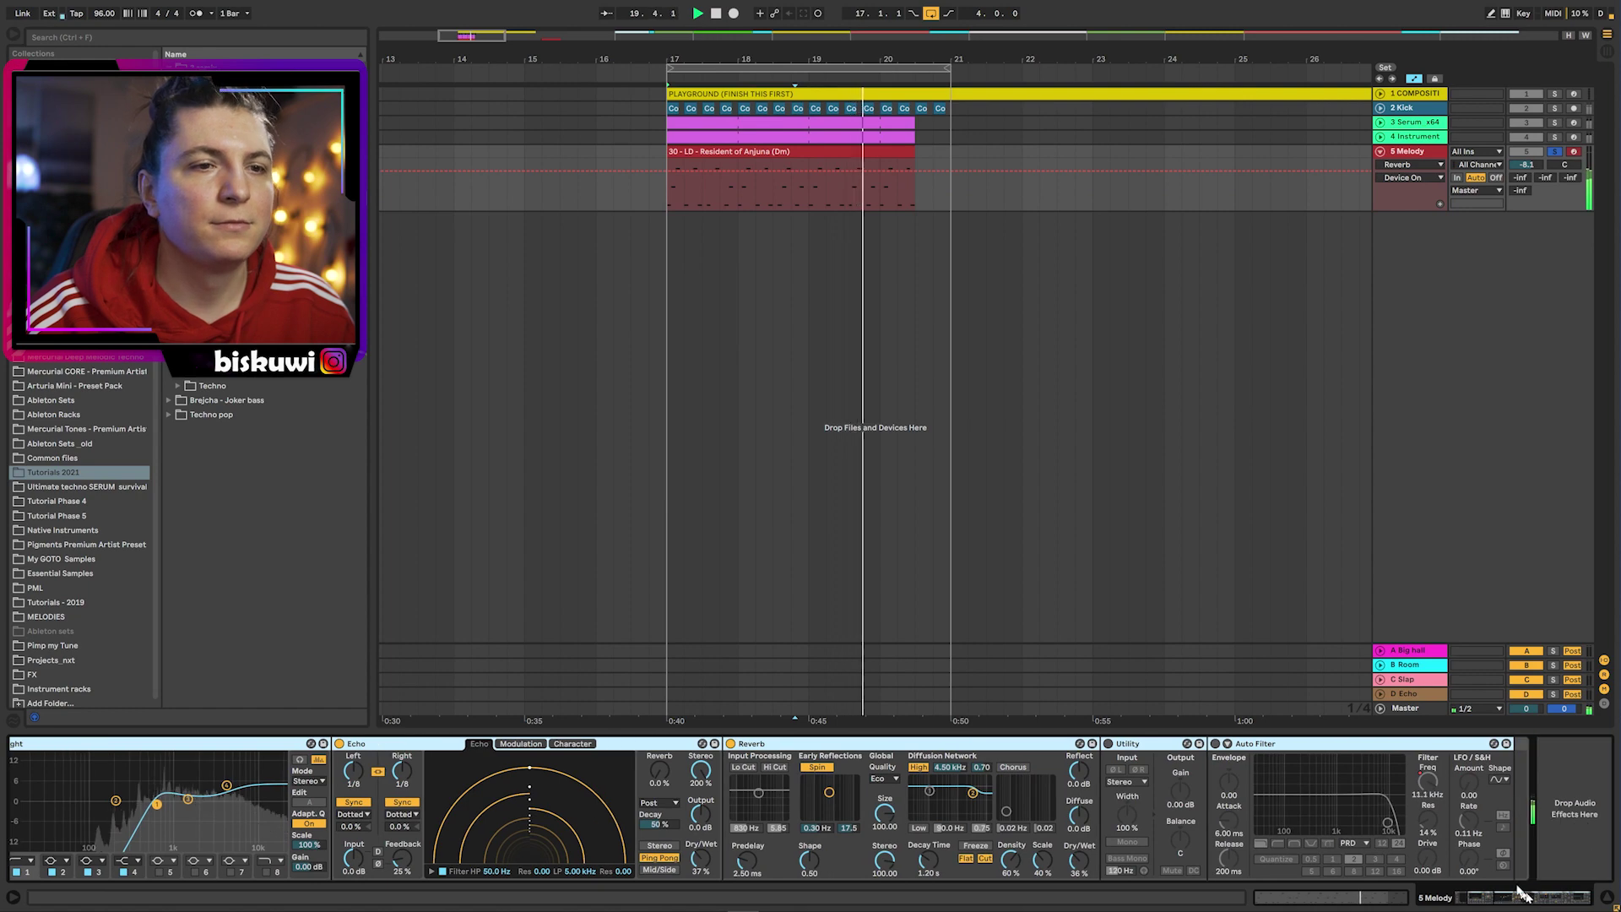
click(1108, 743)
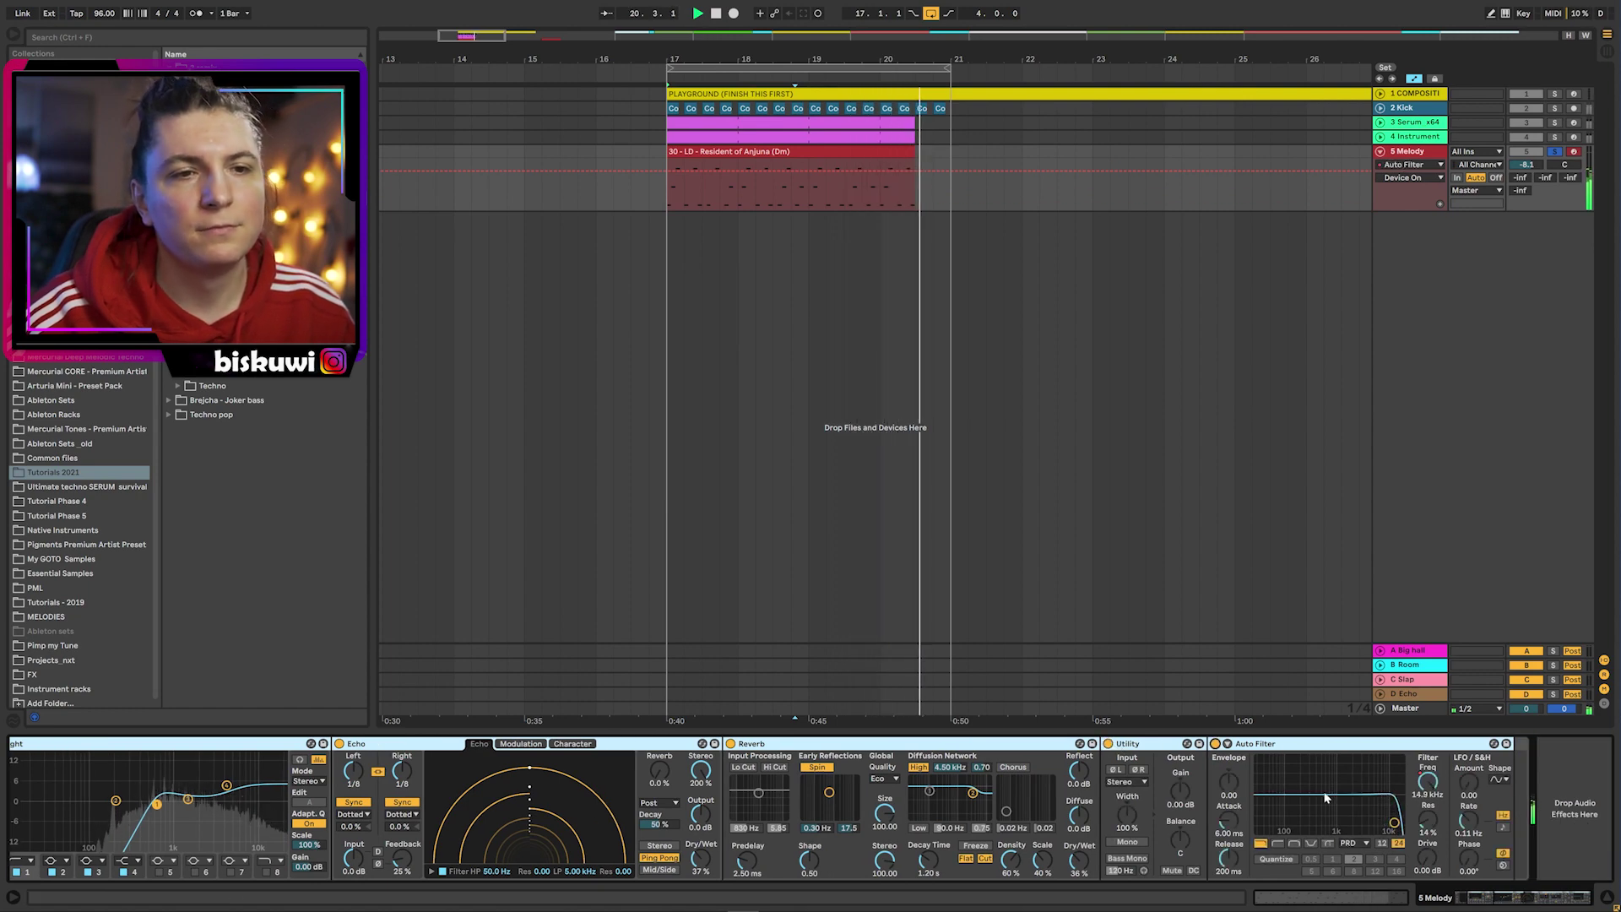
click(1216, 743)
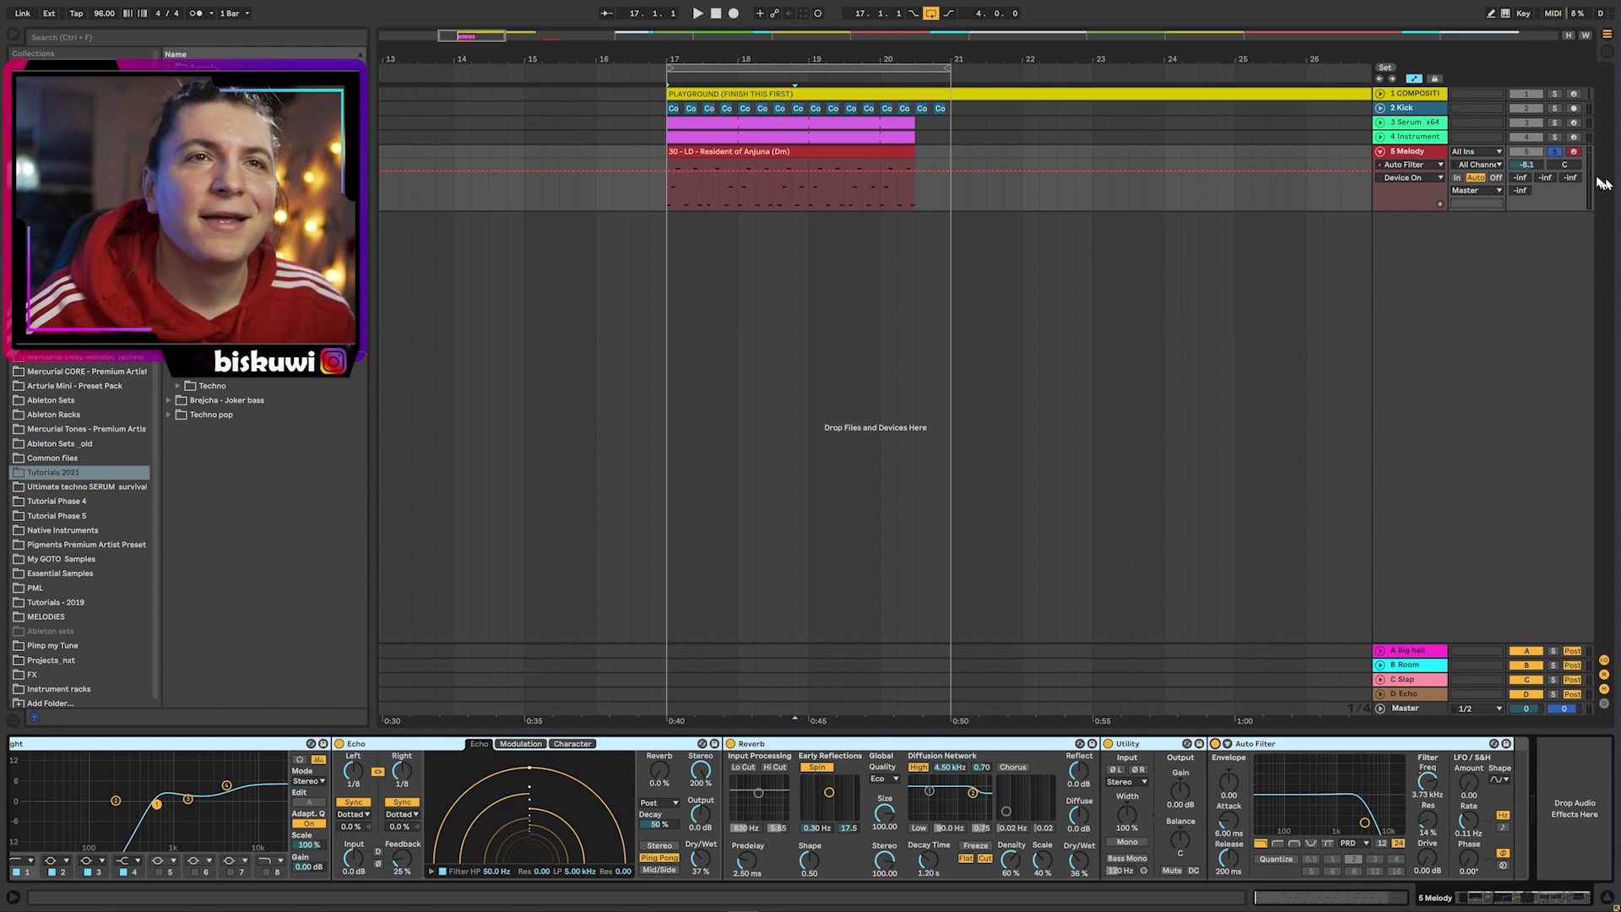
- Play the Melody together with all other tracks and set its volume to -4.3 dB
key(space)
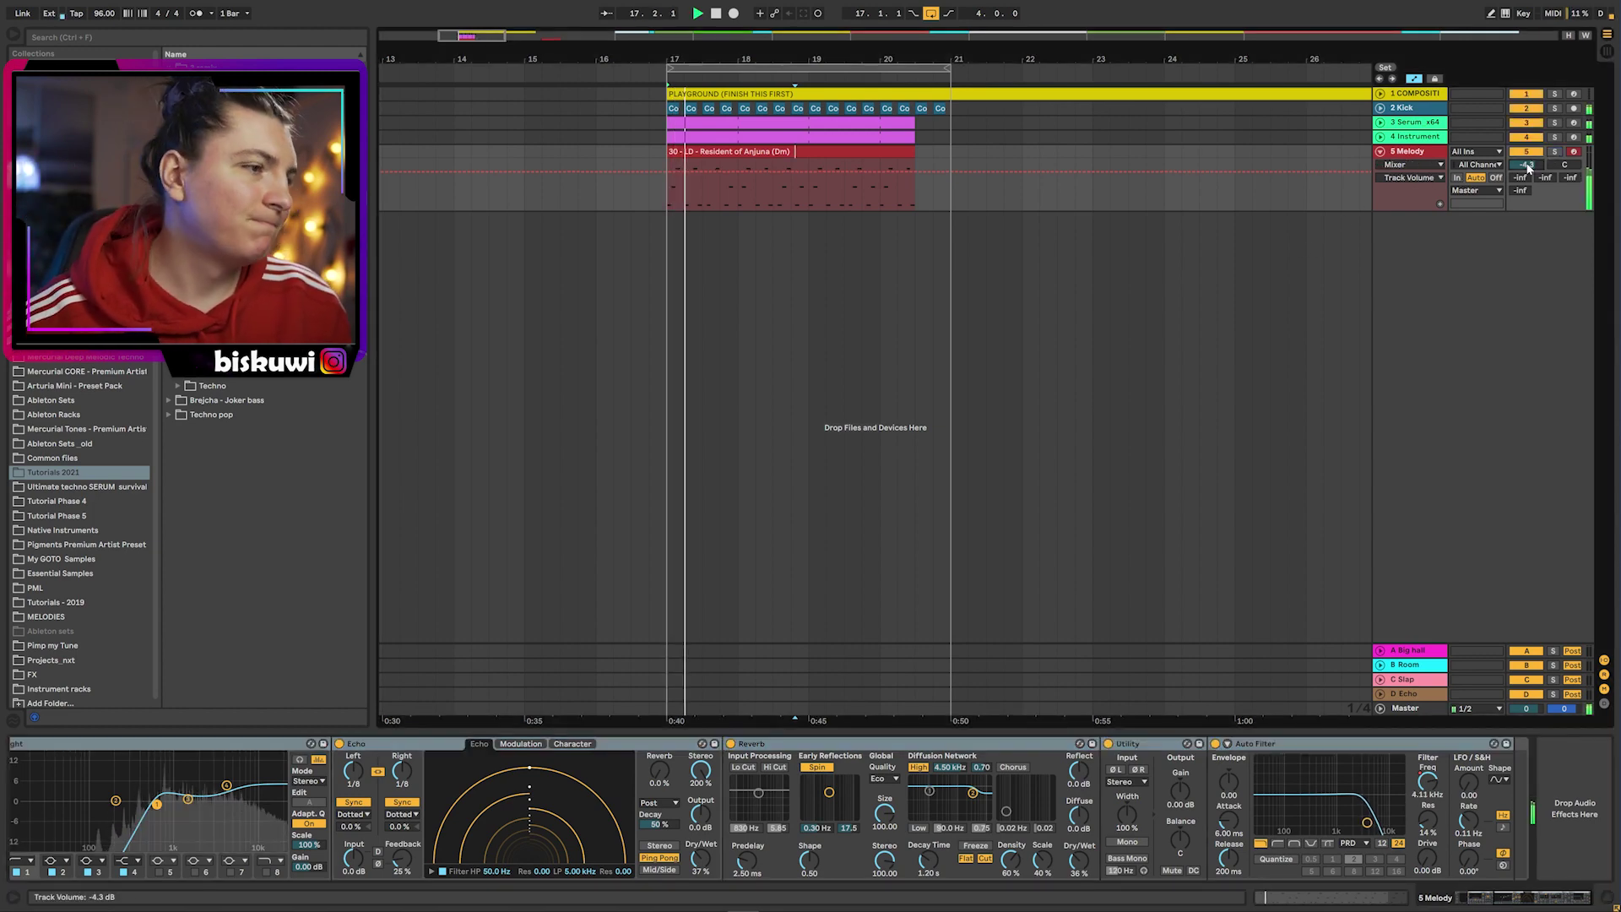
drag(1528, 174, 1530, 168)
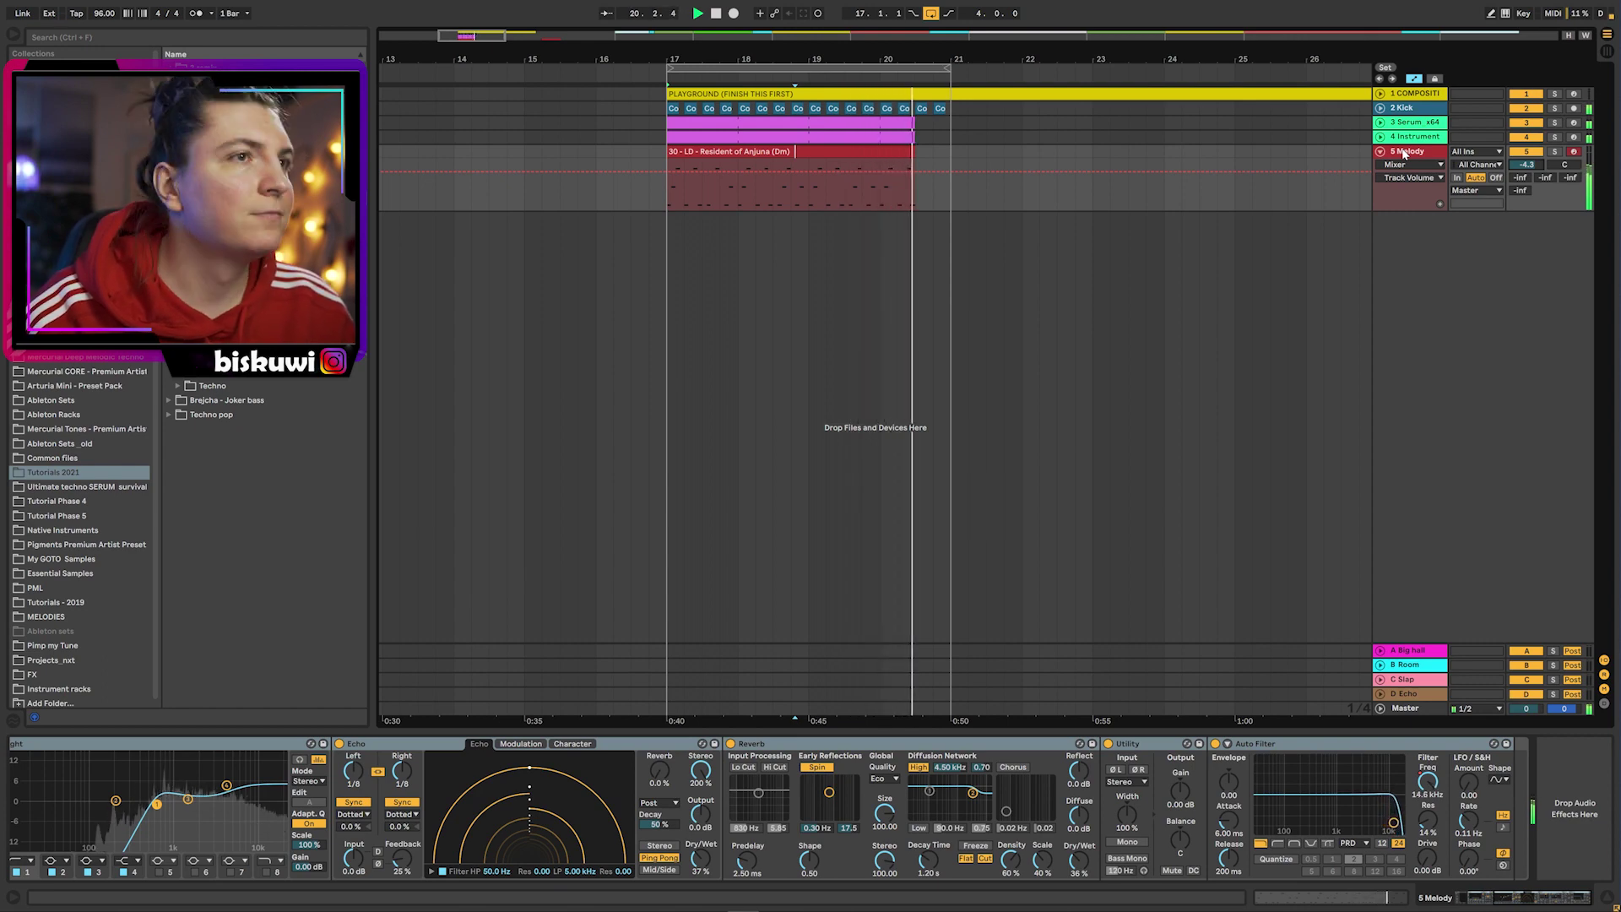
key(space)
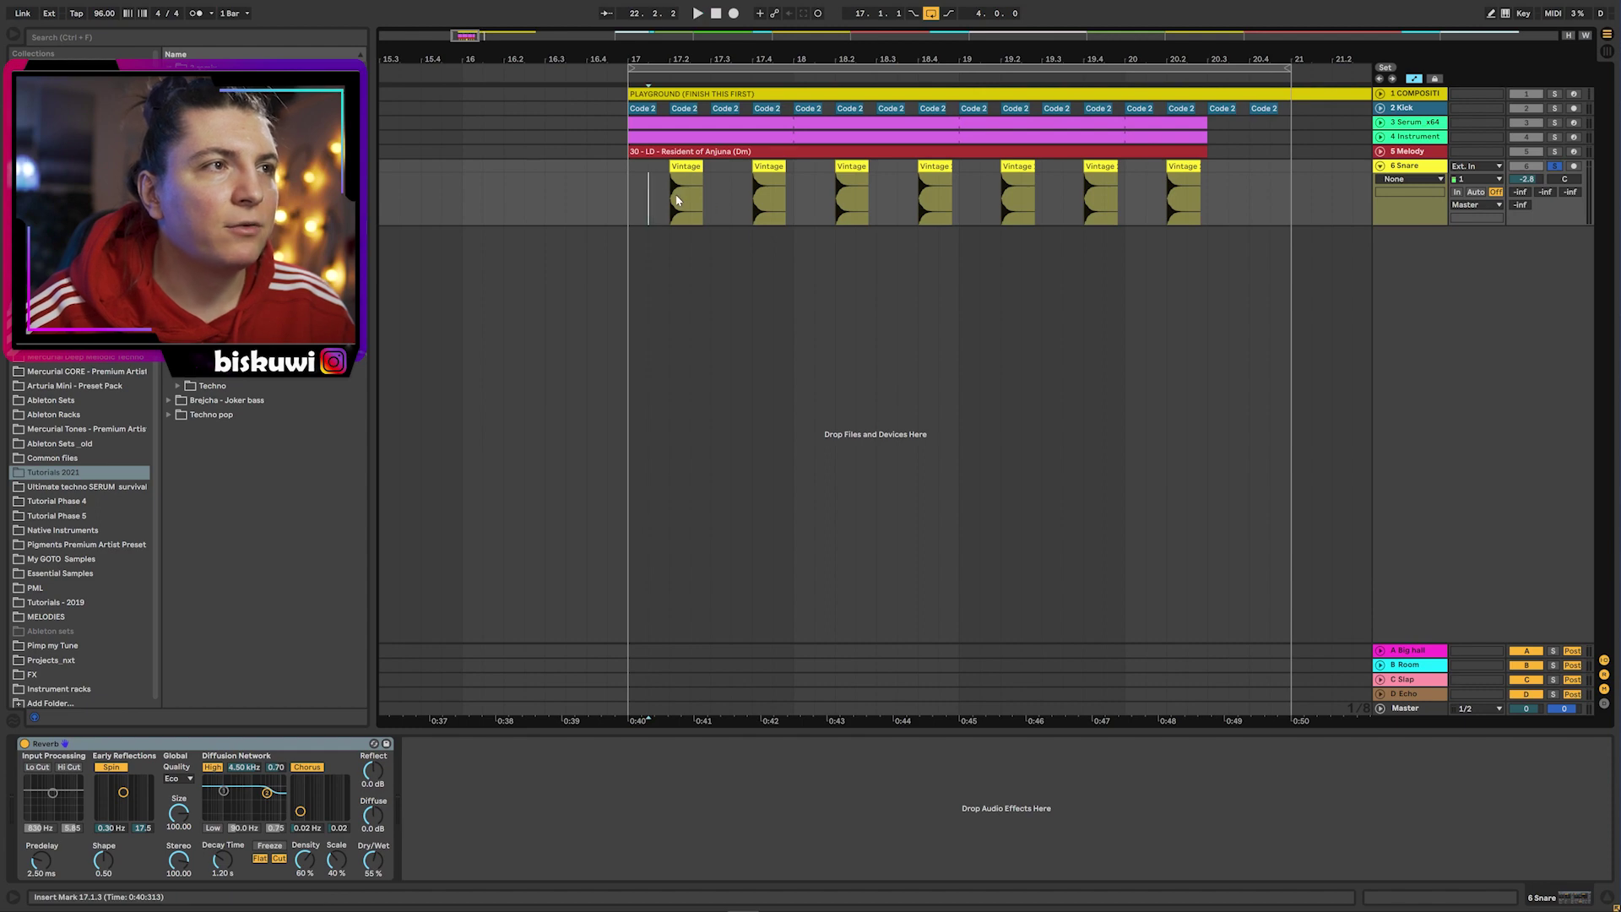
- Listen to the soloed Snare track from bar 17
key(space)
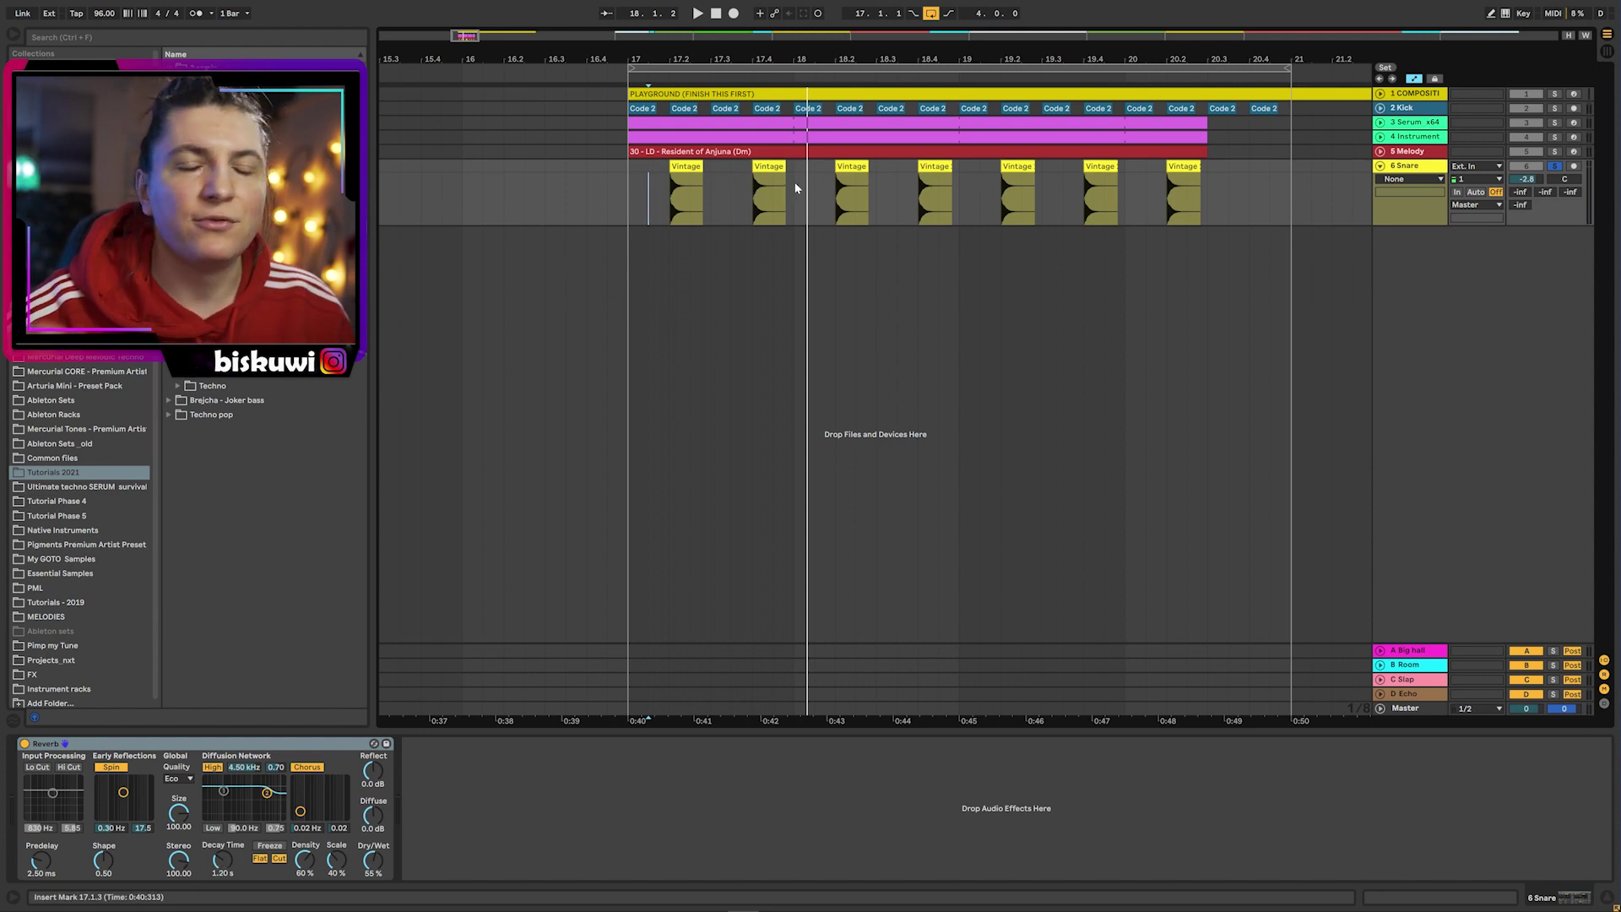
key(space)
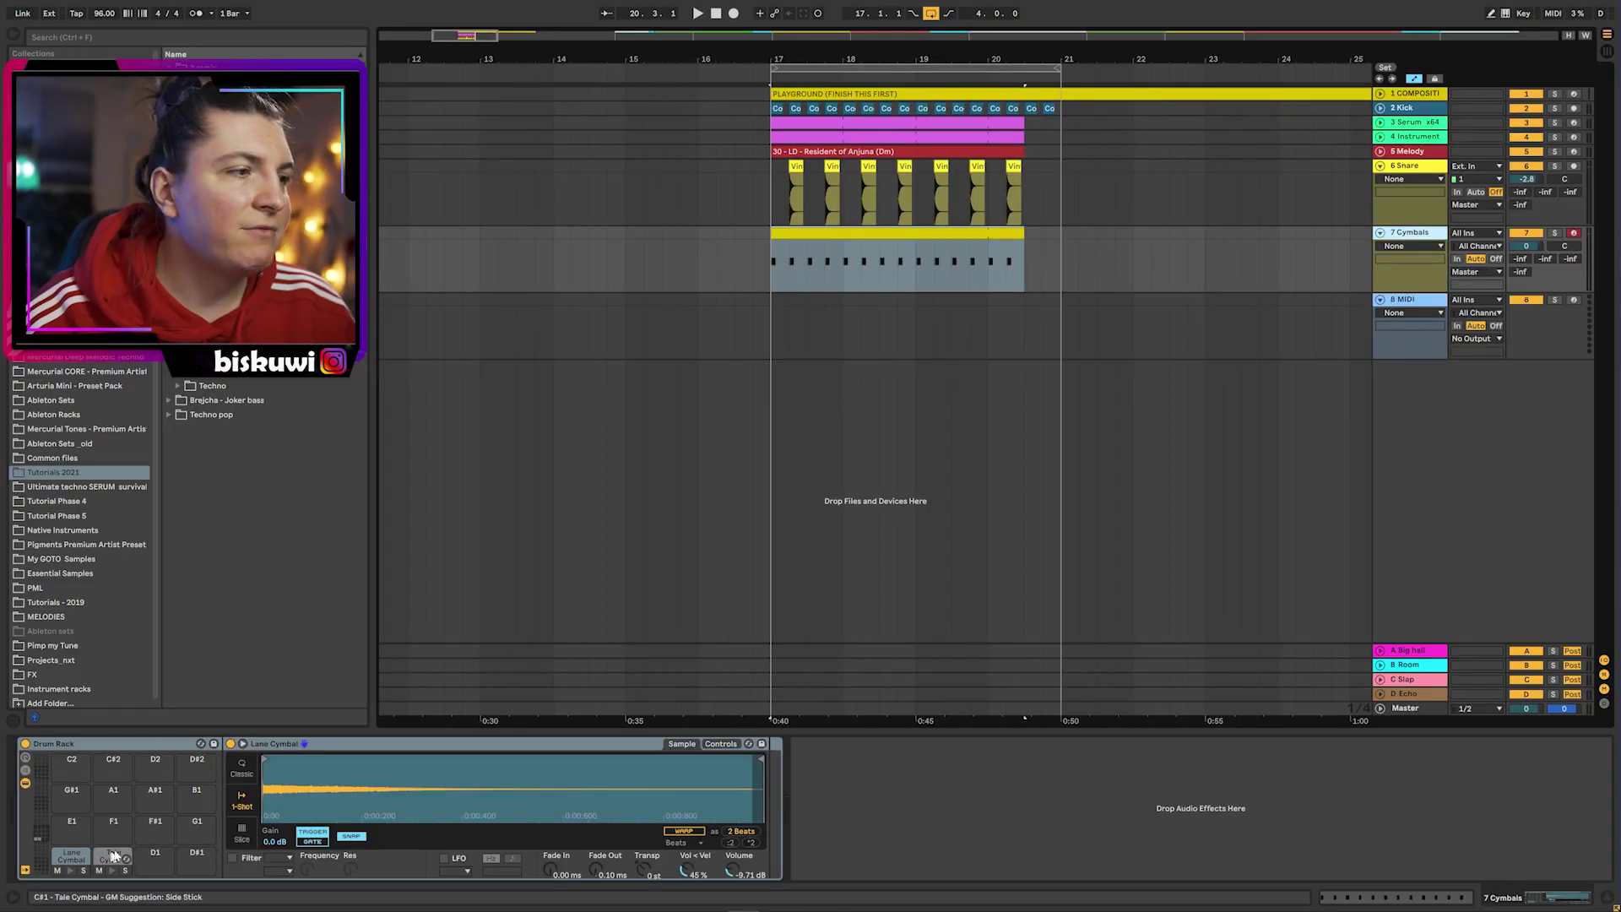
- Audition the Lane Cymbal sample, and examine and play the soloed Cymbals clip's notes
click(73, 872)
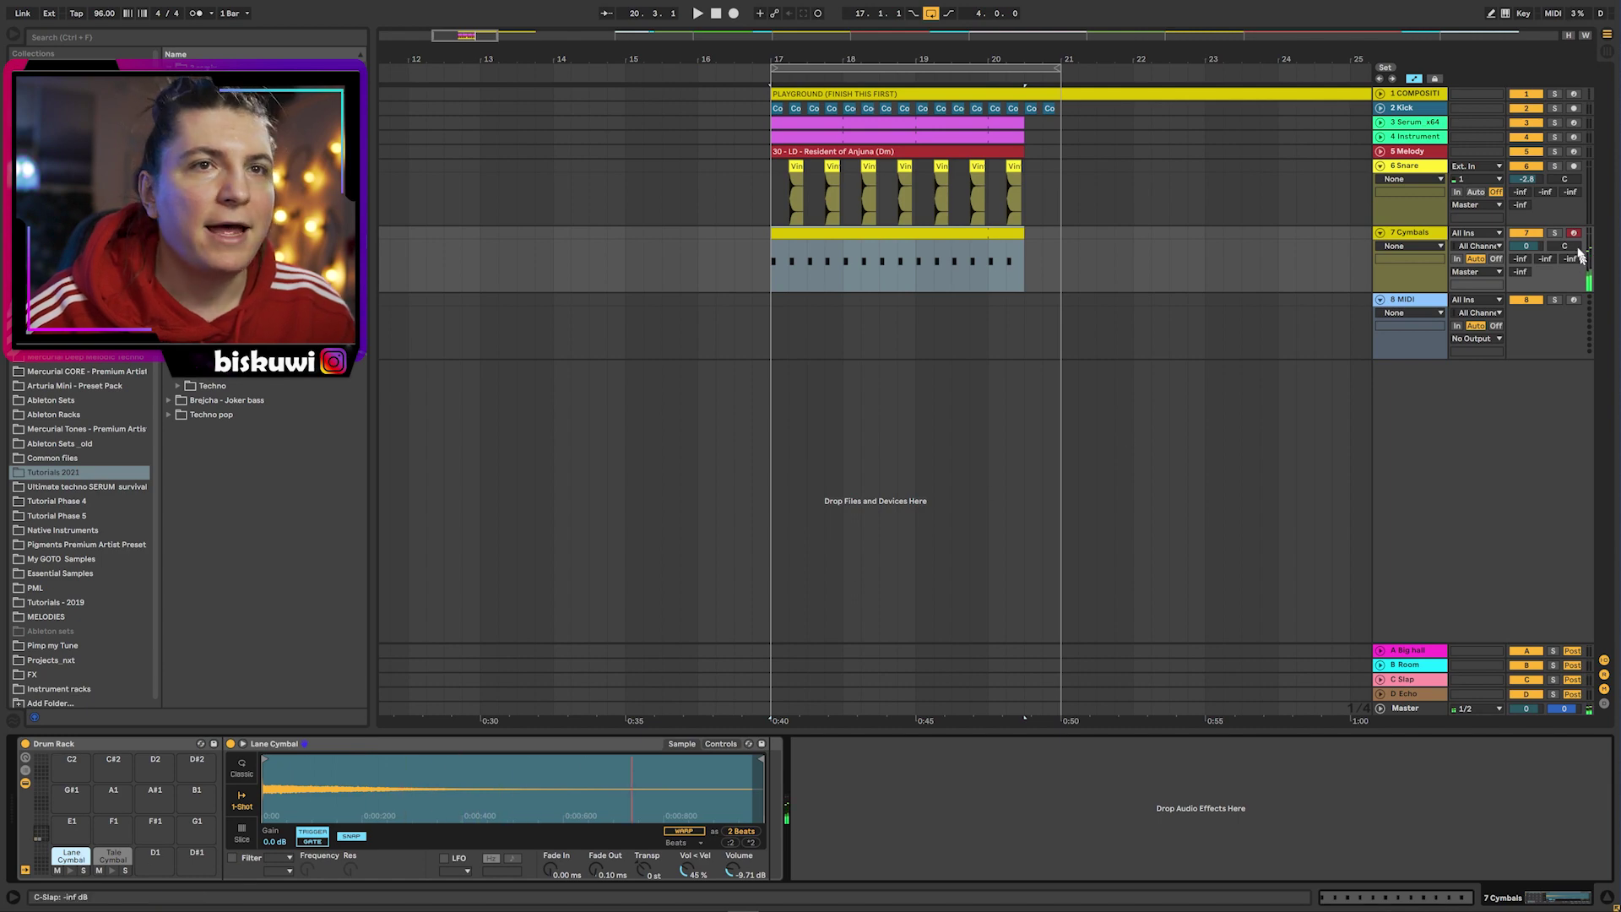
click(1554, 233)
double_click(929, 228)
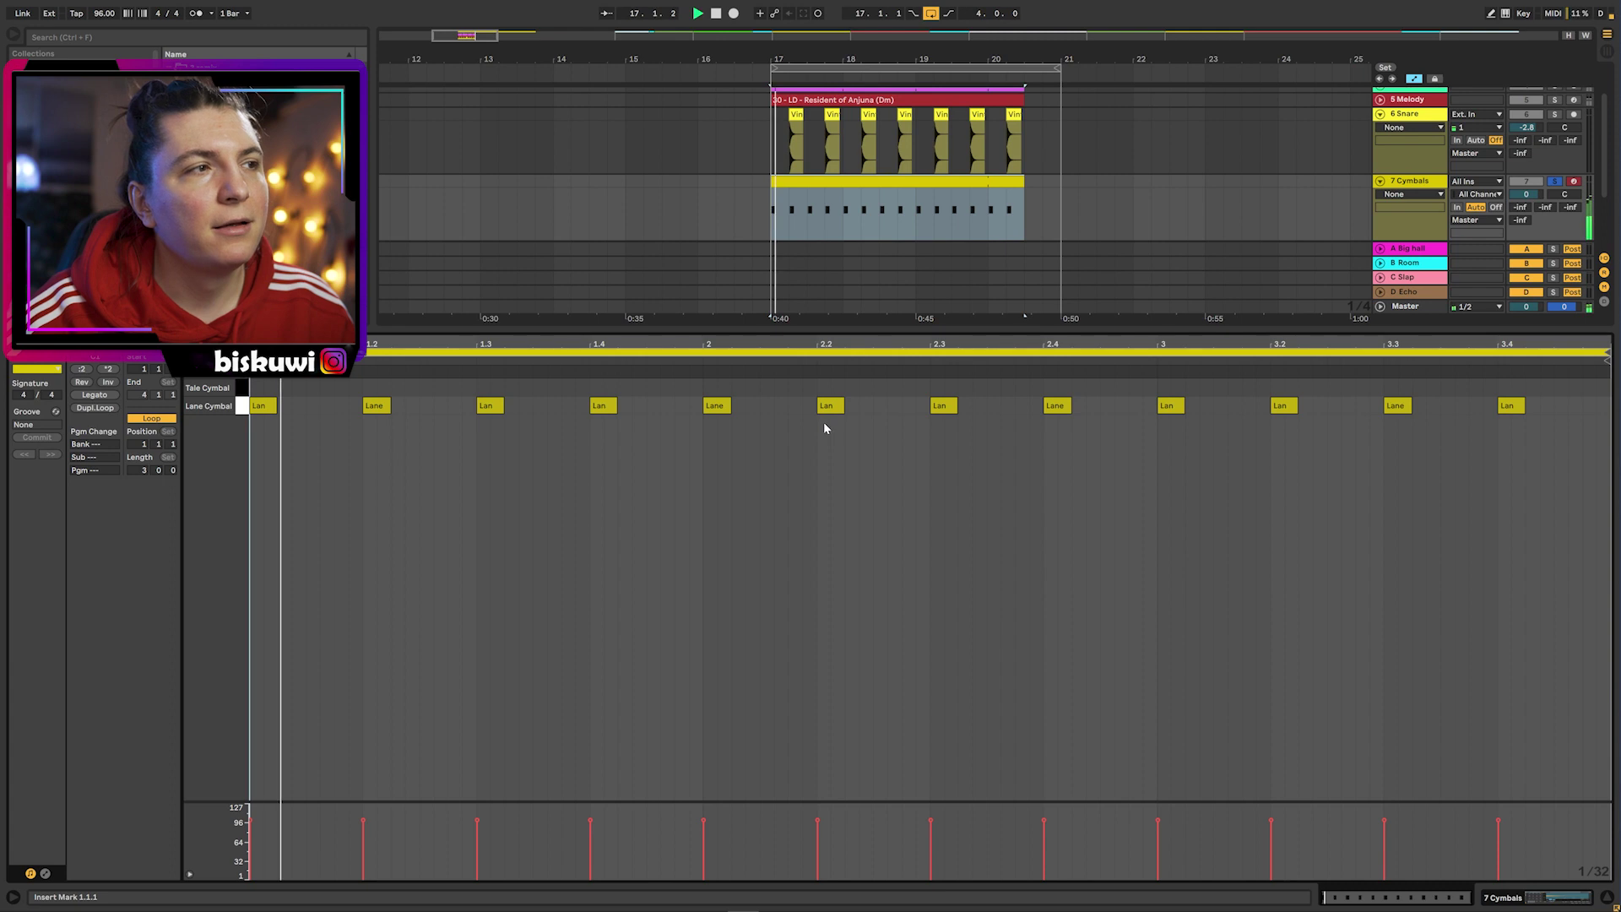
key(space)
drag(1511, 463, 270, 416)
key(space)
key(shift+Tab)
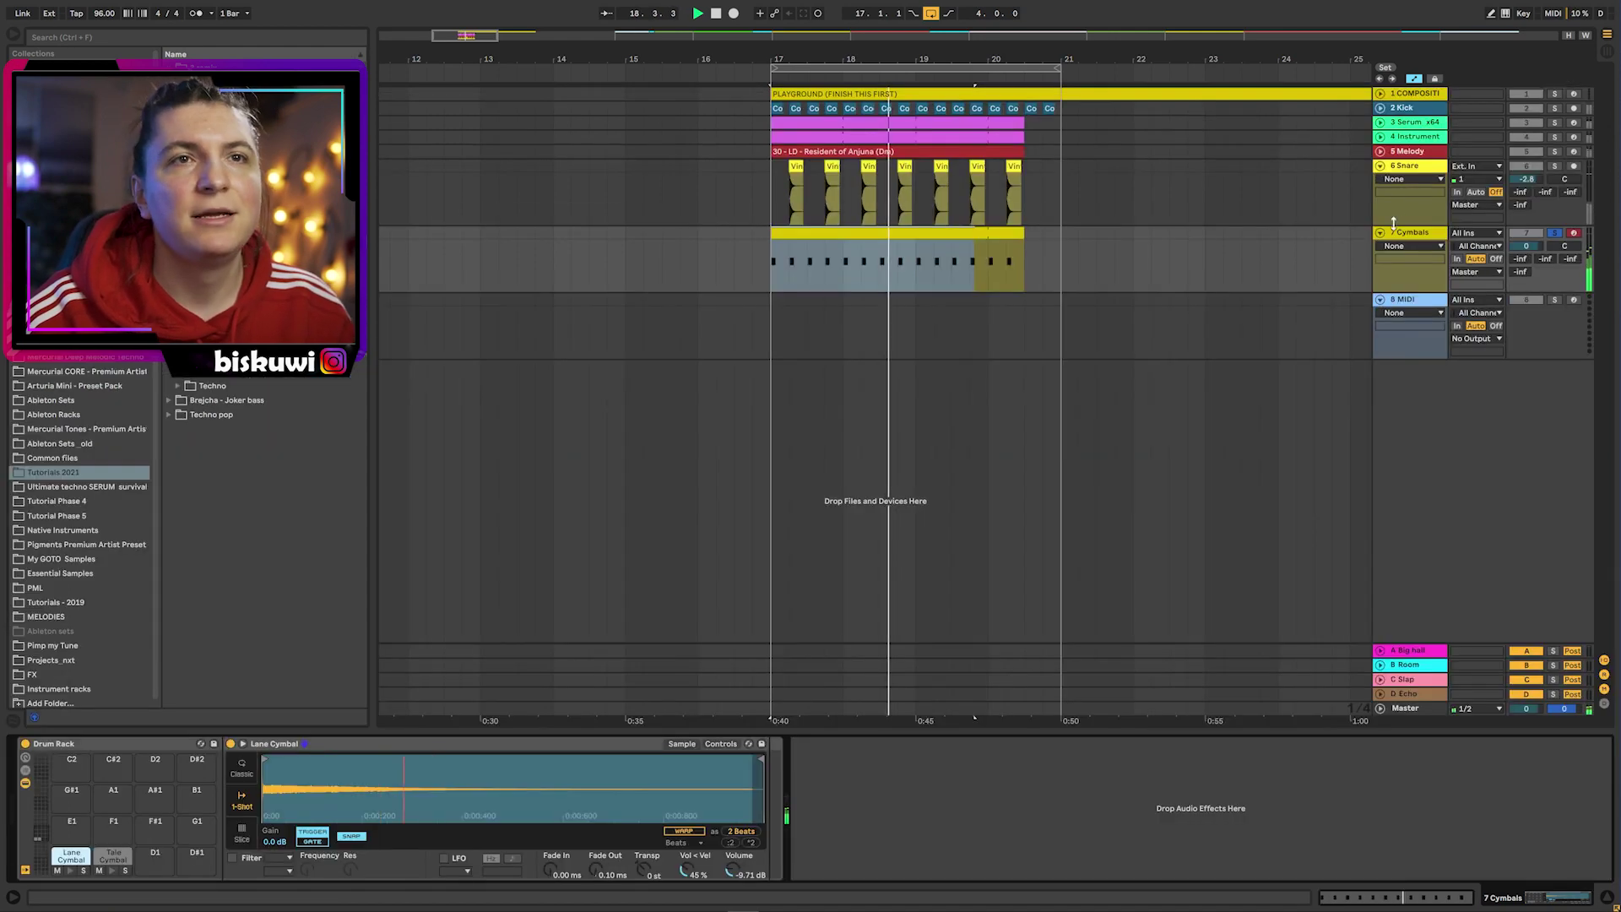
- Take the Cymbals track out of solo and play the loop with all tracks
key(space)
click(1555, 233)
key(space)
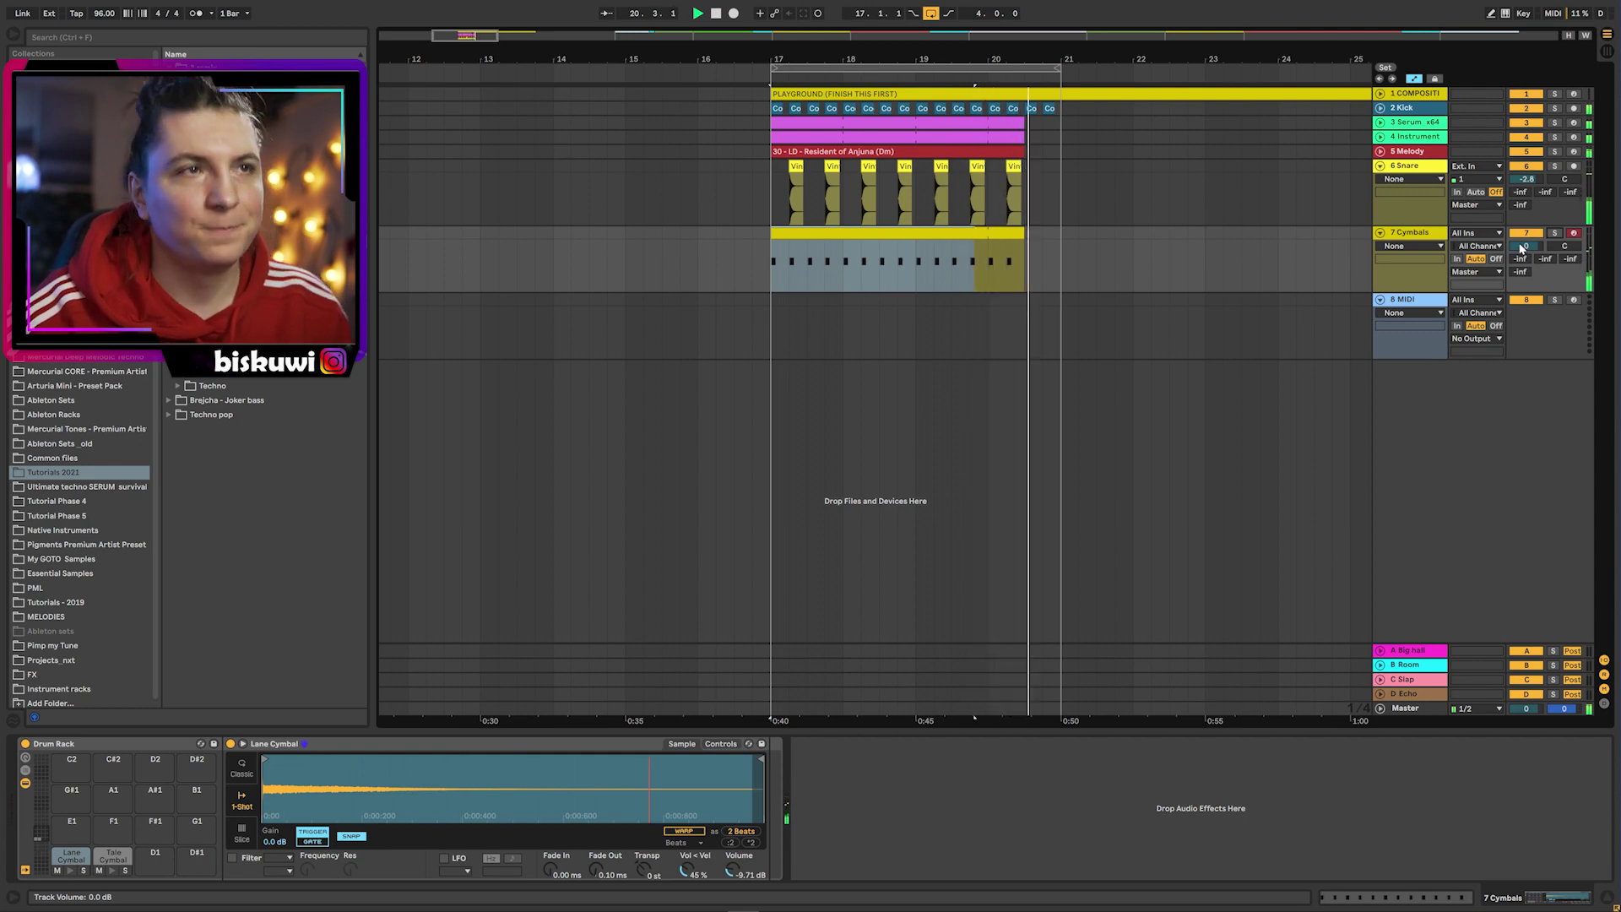
- Fold the Cymbals and Snare tracks and select the empty stretch from 20.3.1 to 21.1.1 on the Serum track
click(1380, 233)
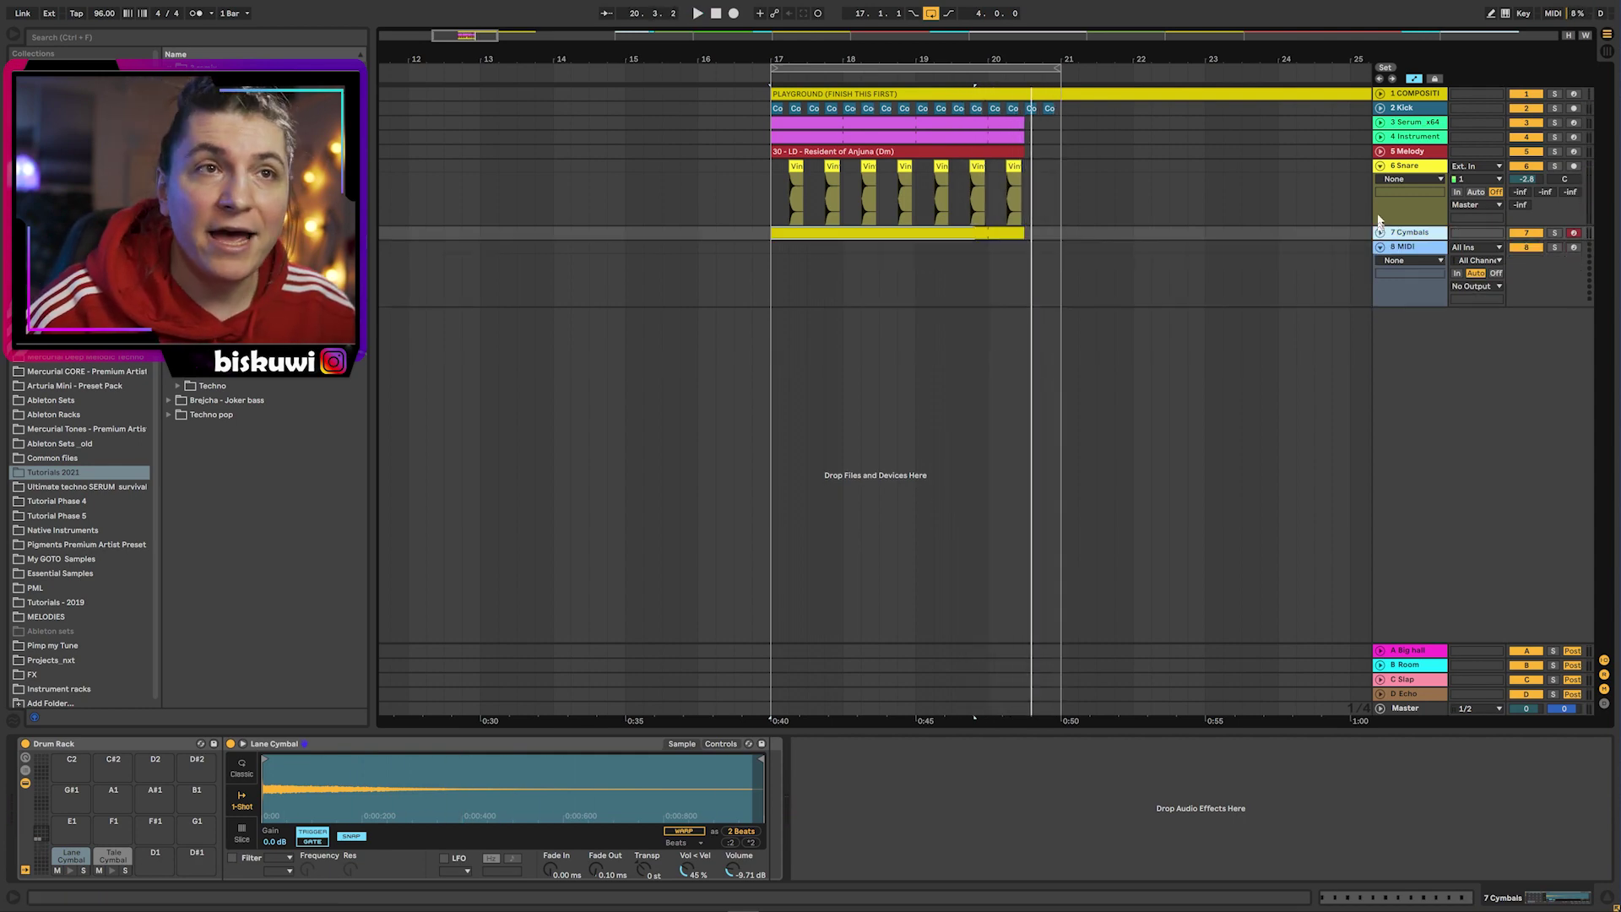
click(1380, 166)
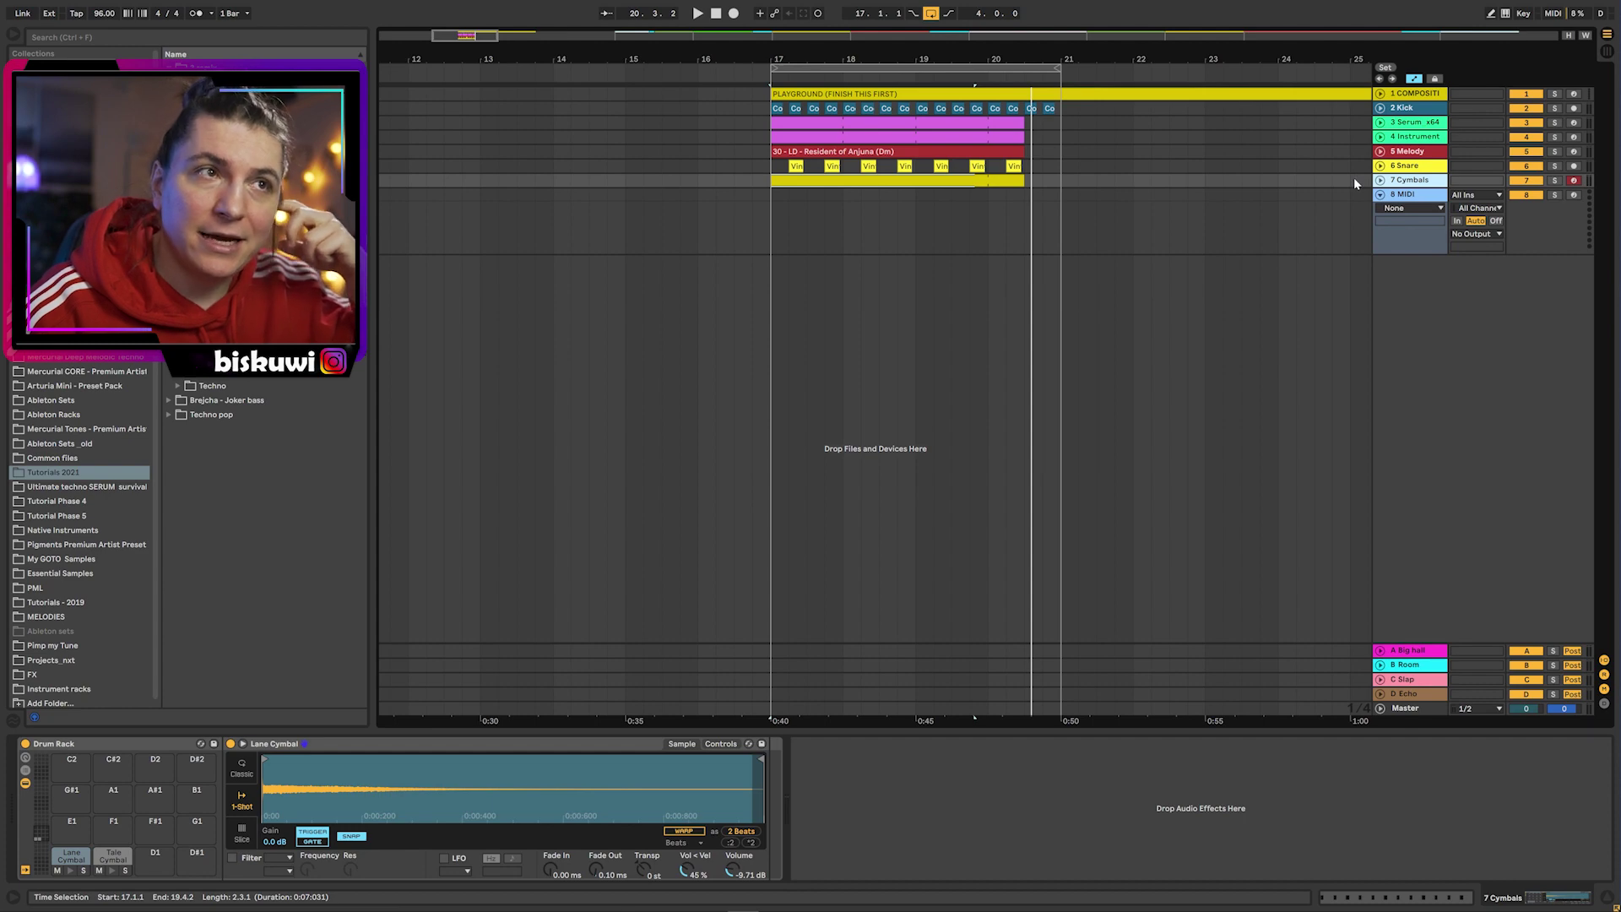
drag(883, 60, 883, 51)
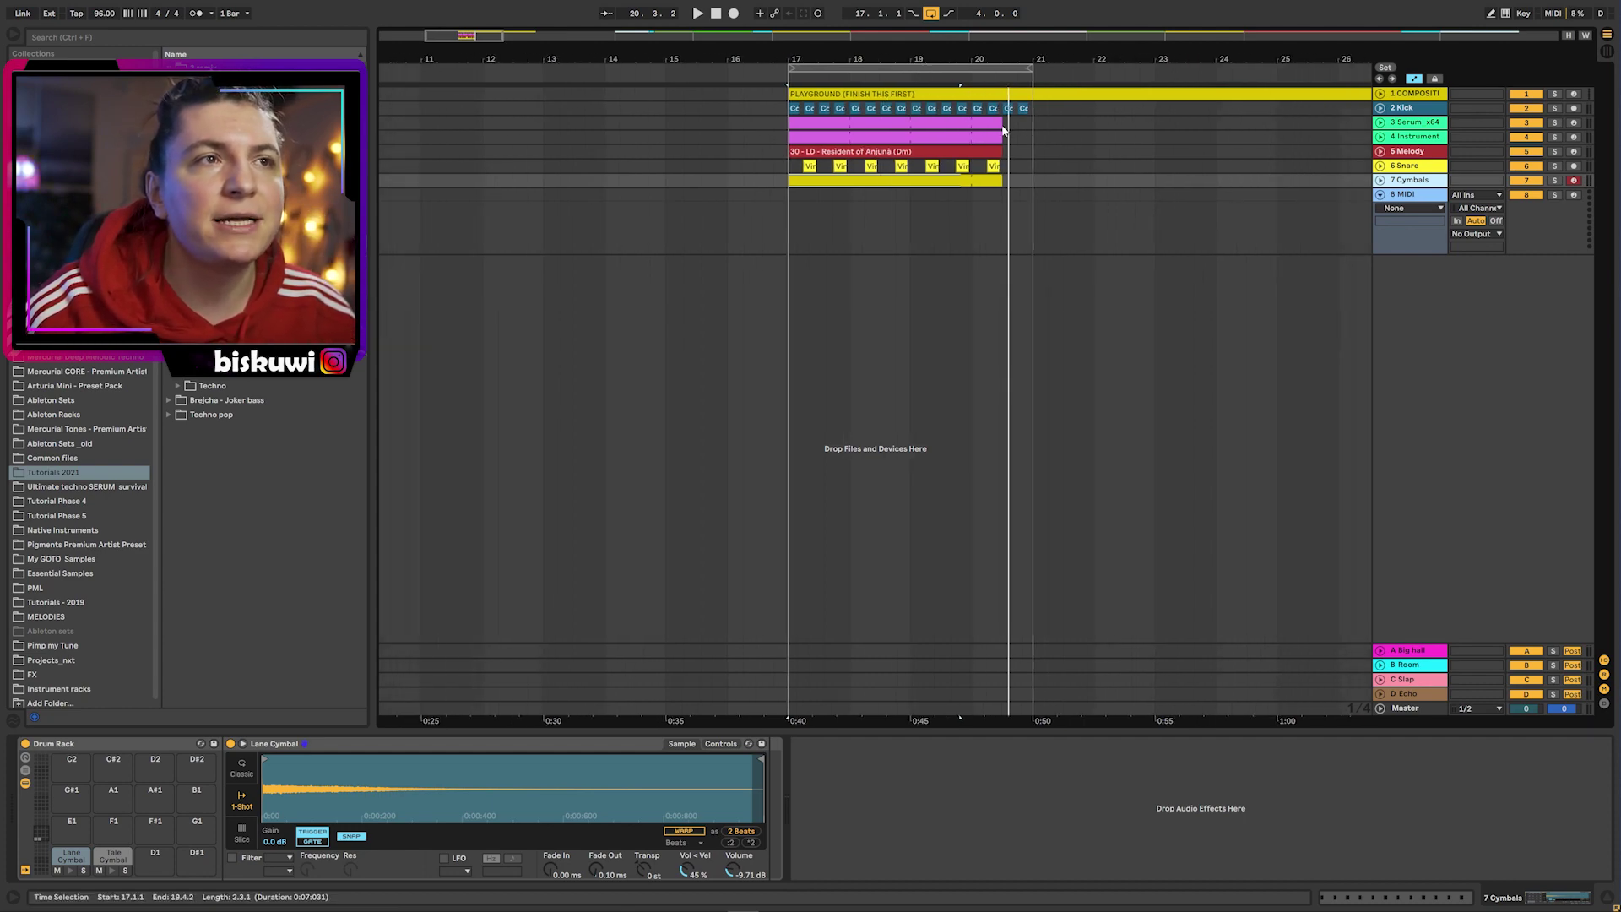
drag(1003, 124, 1032, 127)
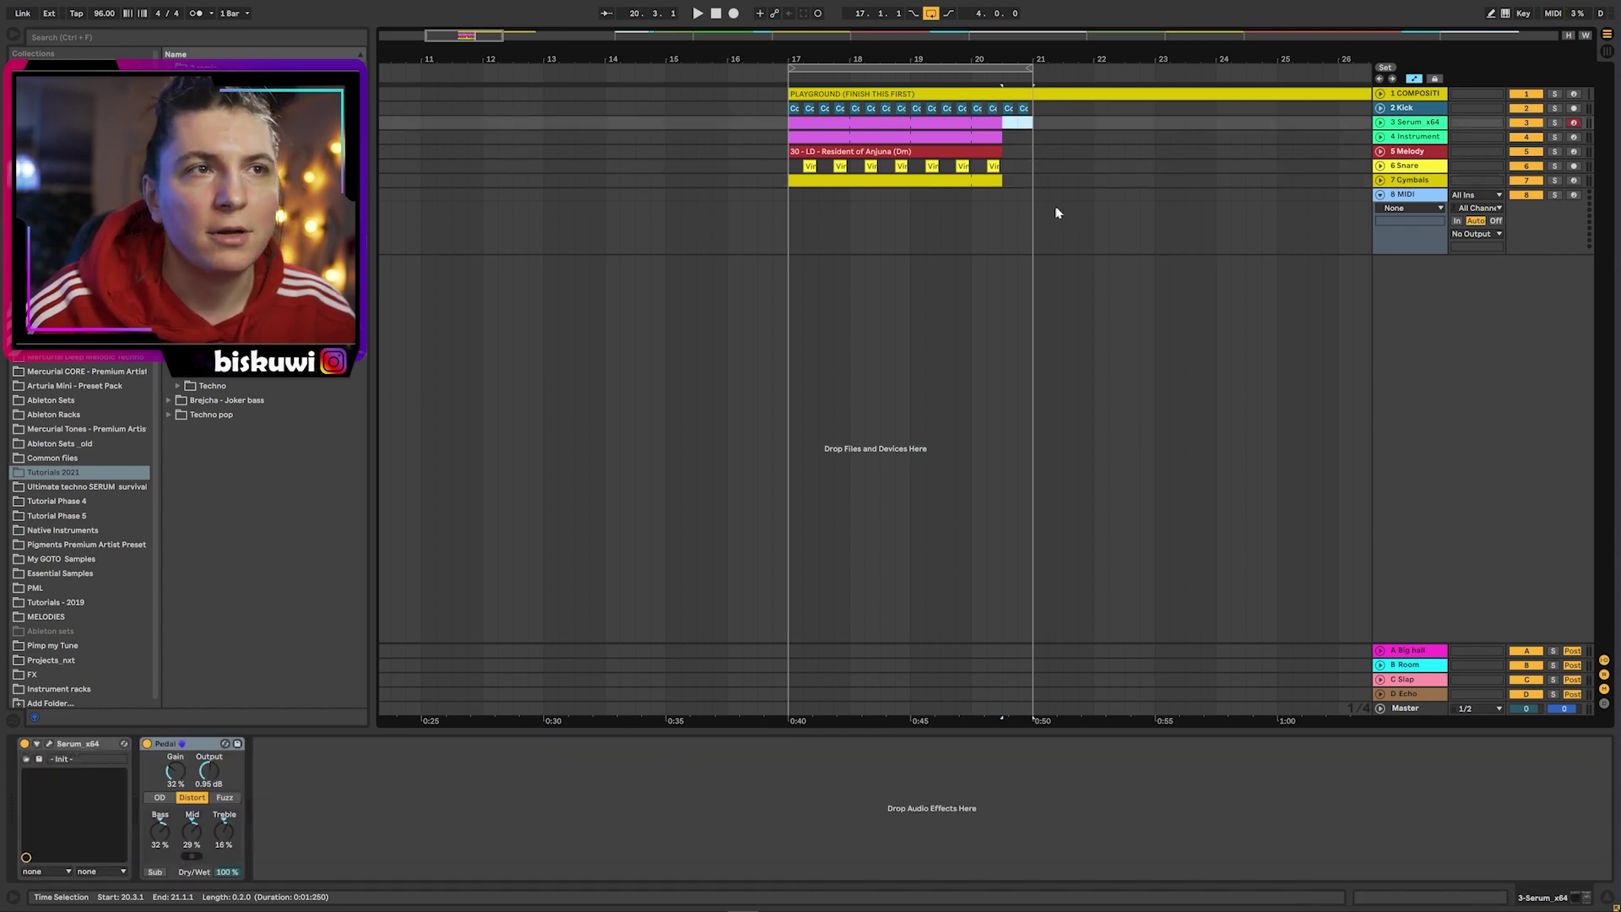
drag(984, 61, 984, 50)
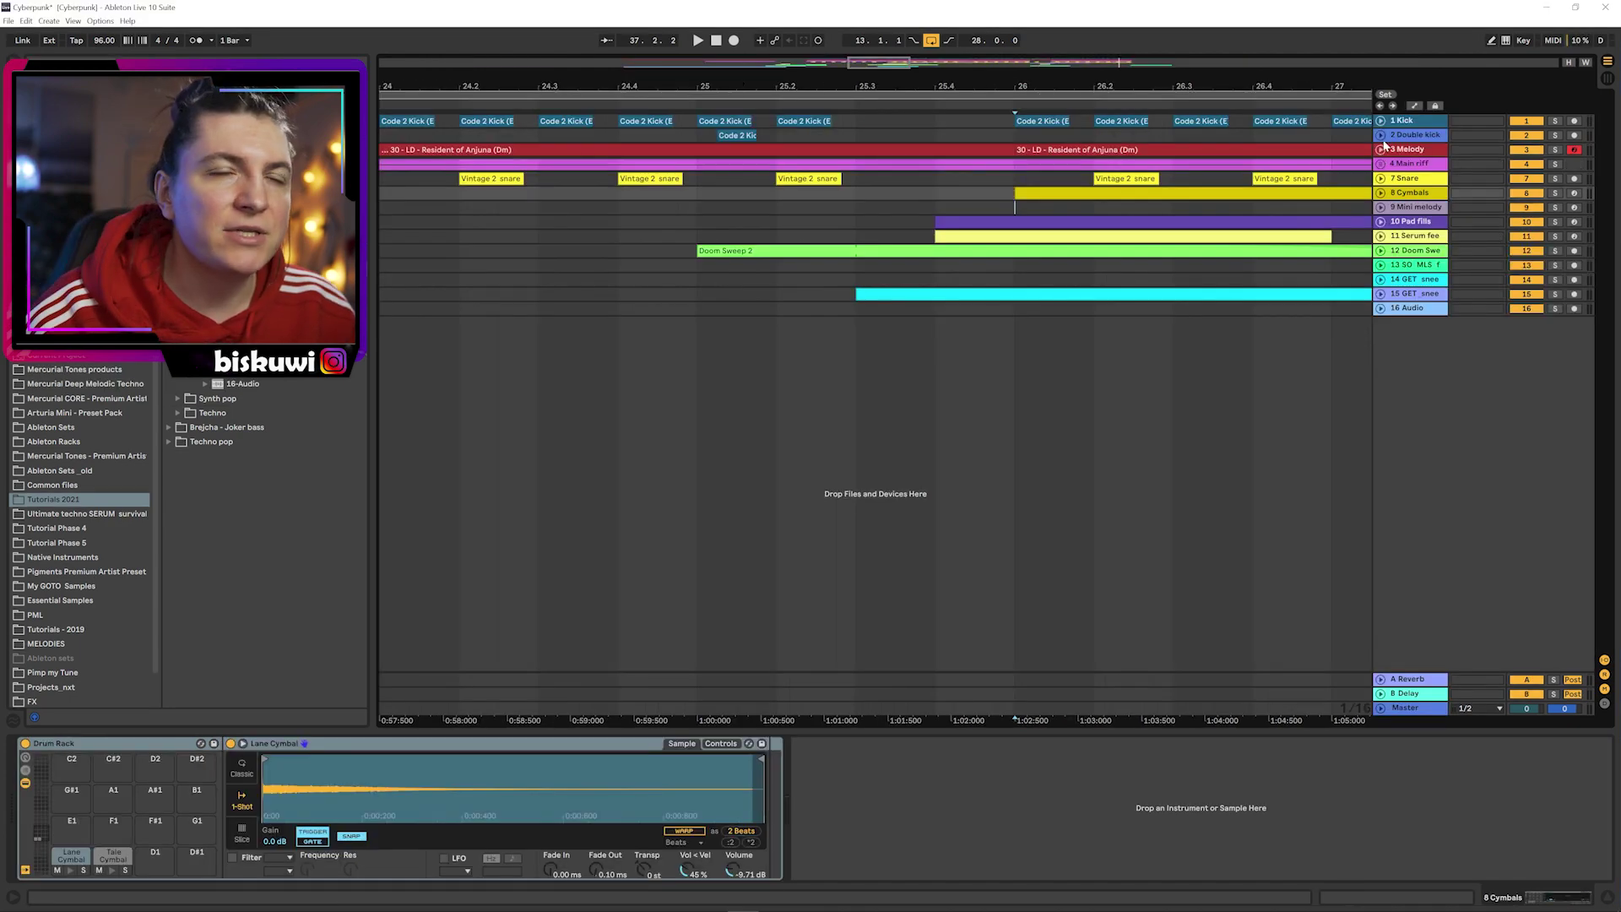
- In the Cyberpunk project, play the Mini melody clip in solo from bar 33 and inspect its Mini V3 instrument
click(1381, 207)
drag(1183, 93, 1055, 103)
click(1124, 240)
click(1556, 207)
key(space)
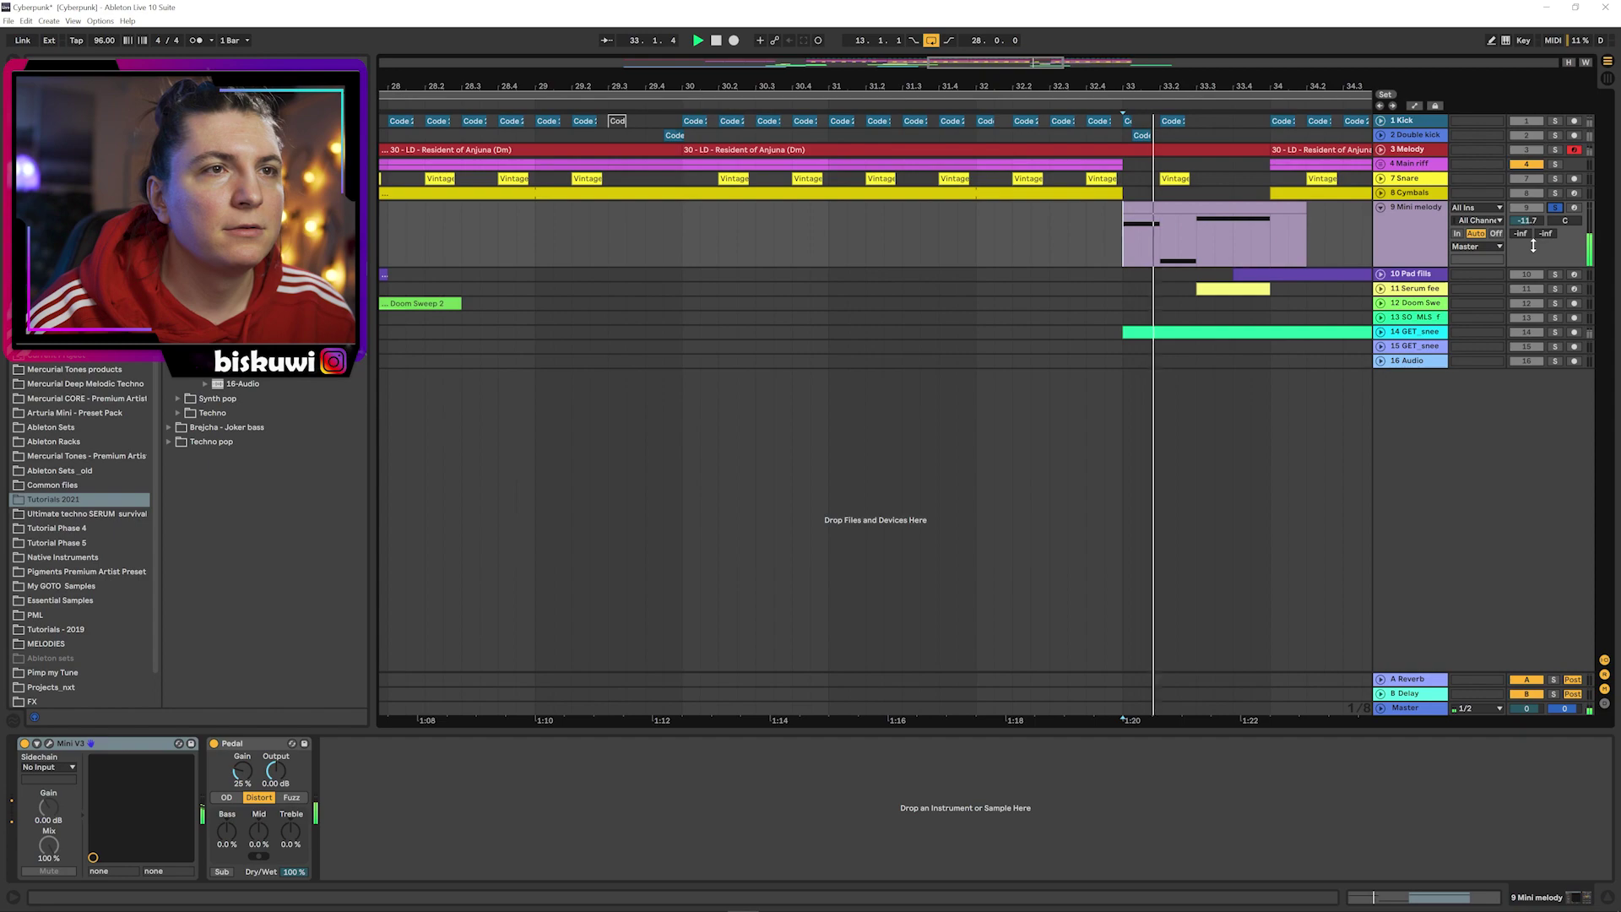
click(49, 743)
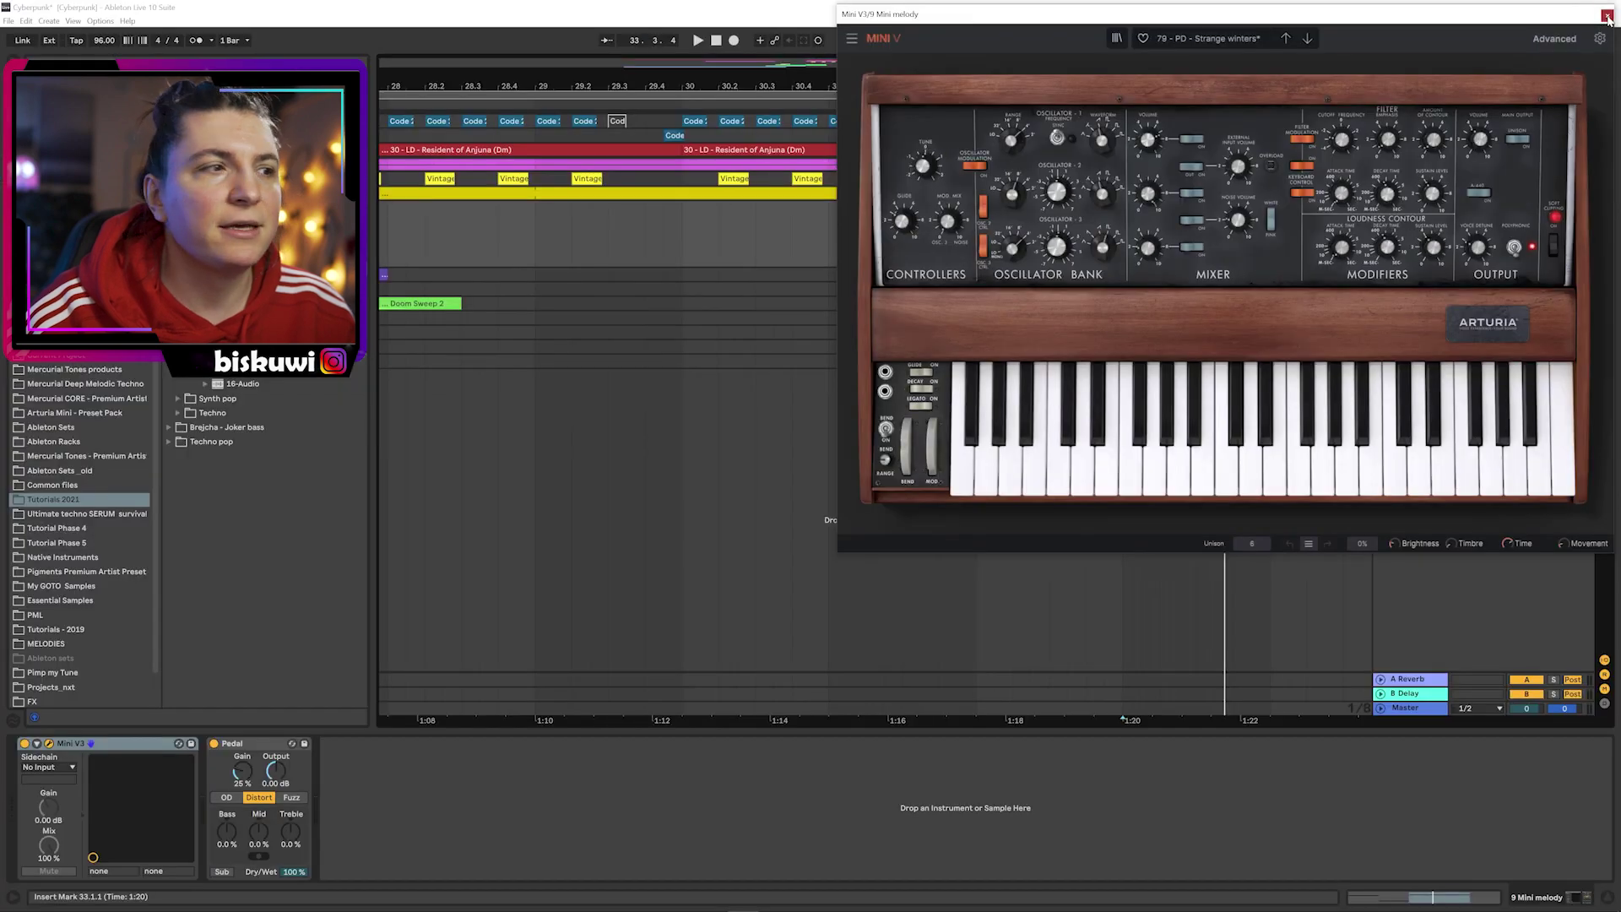
click(1605, 17)
- Compare the Mini melody with its Pedal effect bypassed and enabled, and take the track out of solo
click(214, 743)
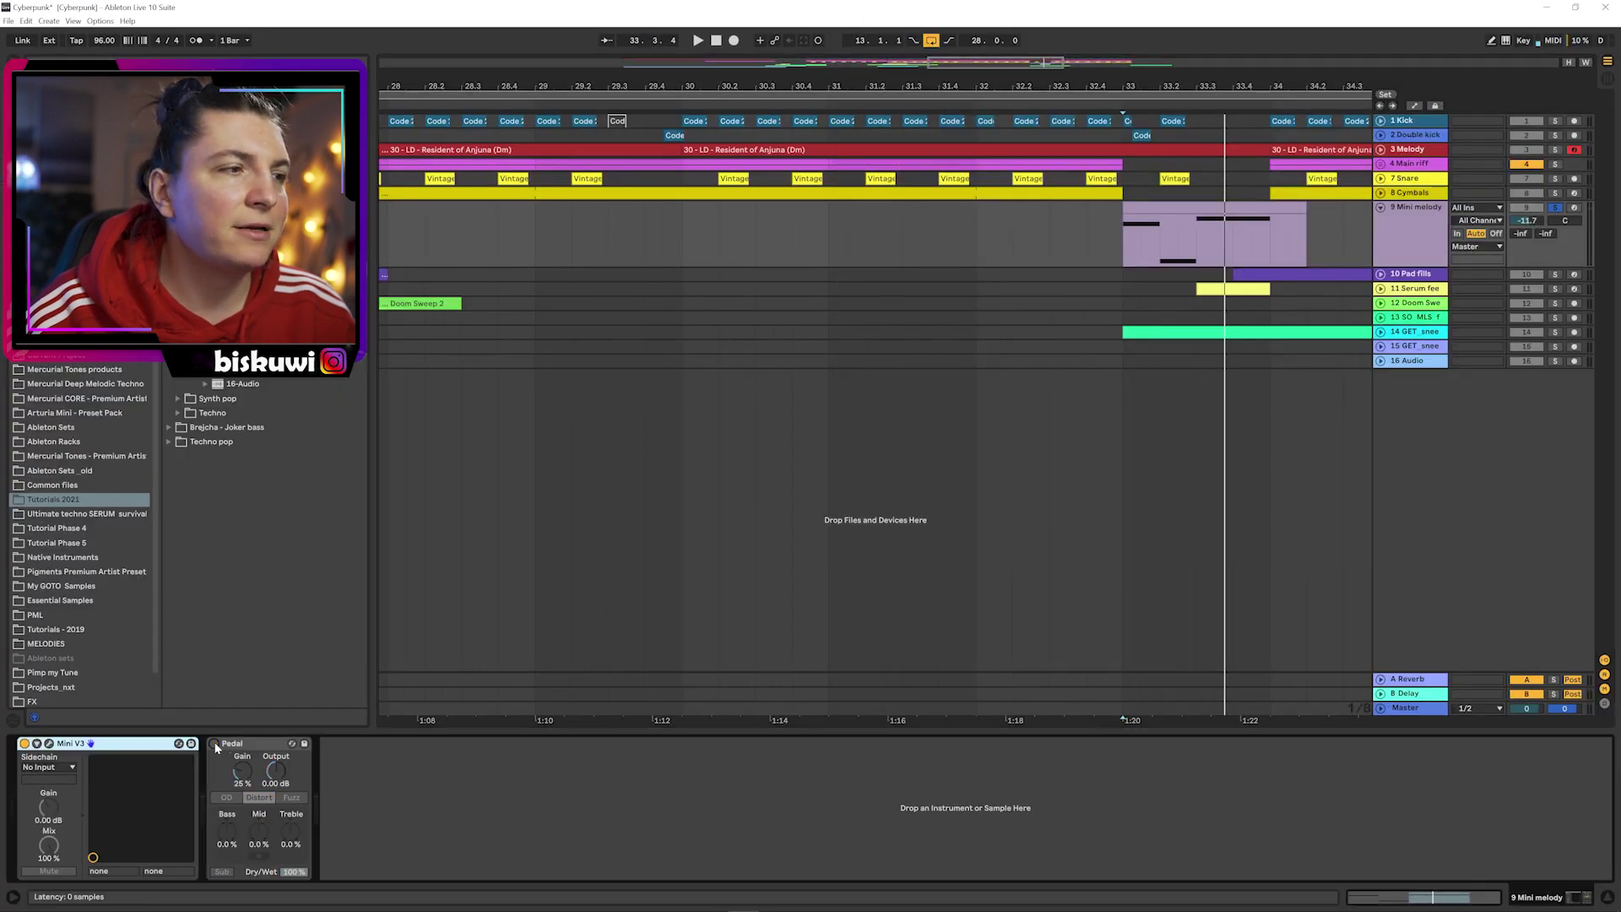
key(space)
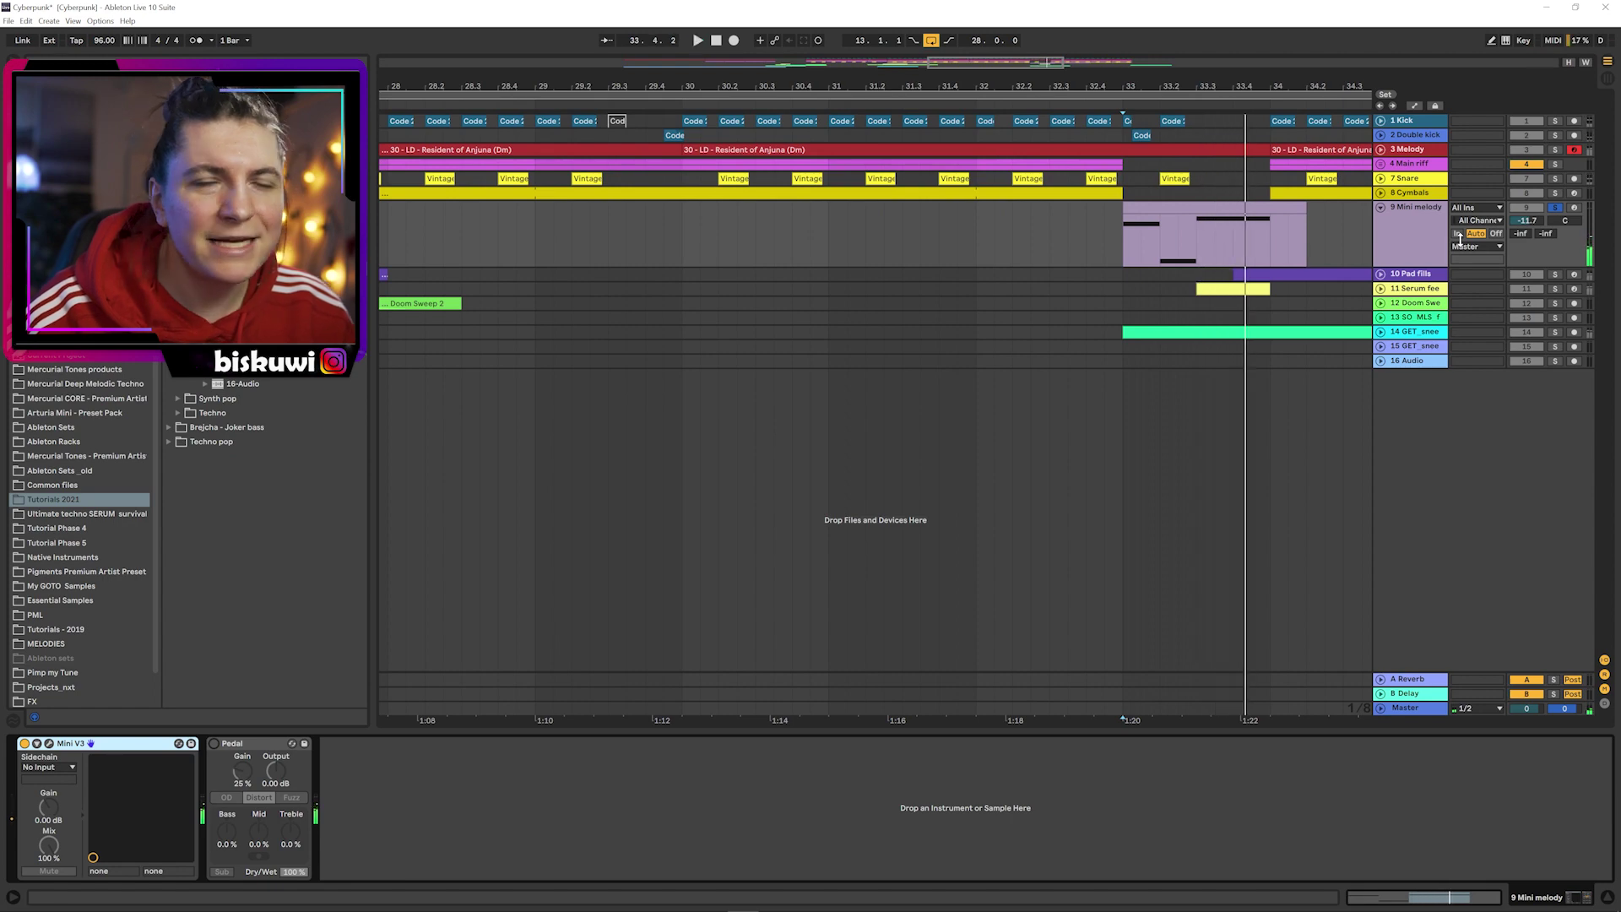
key(space)
key(space)
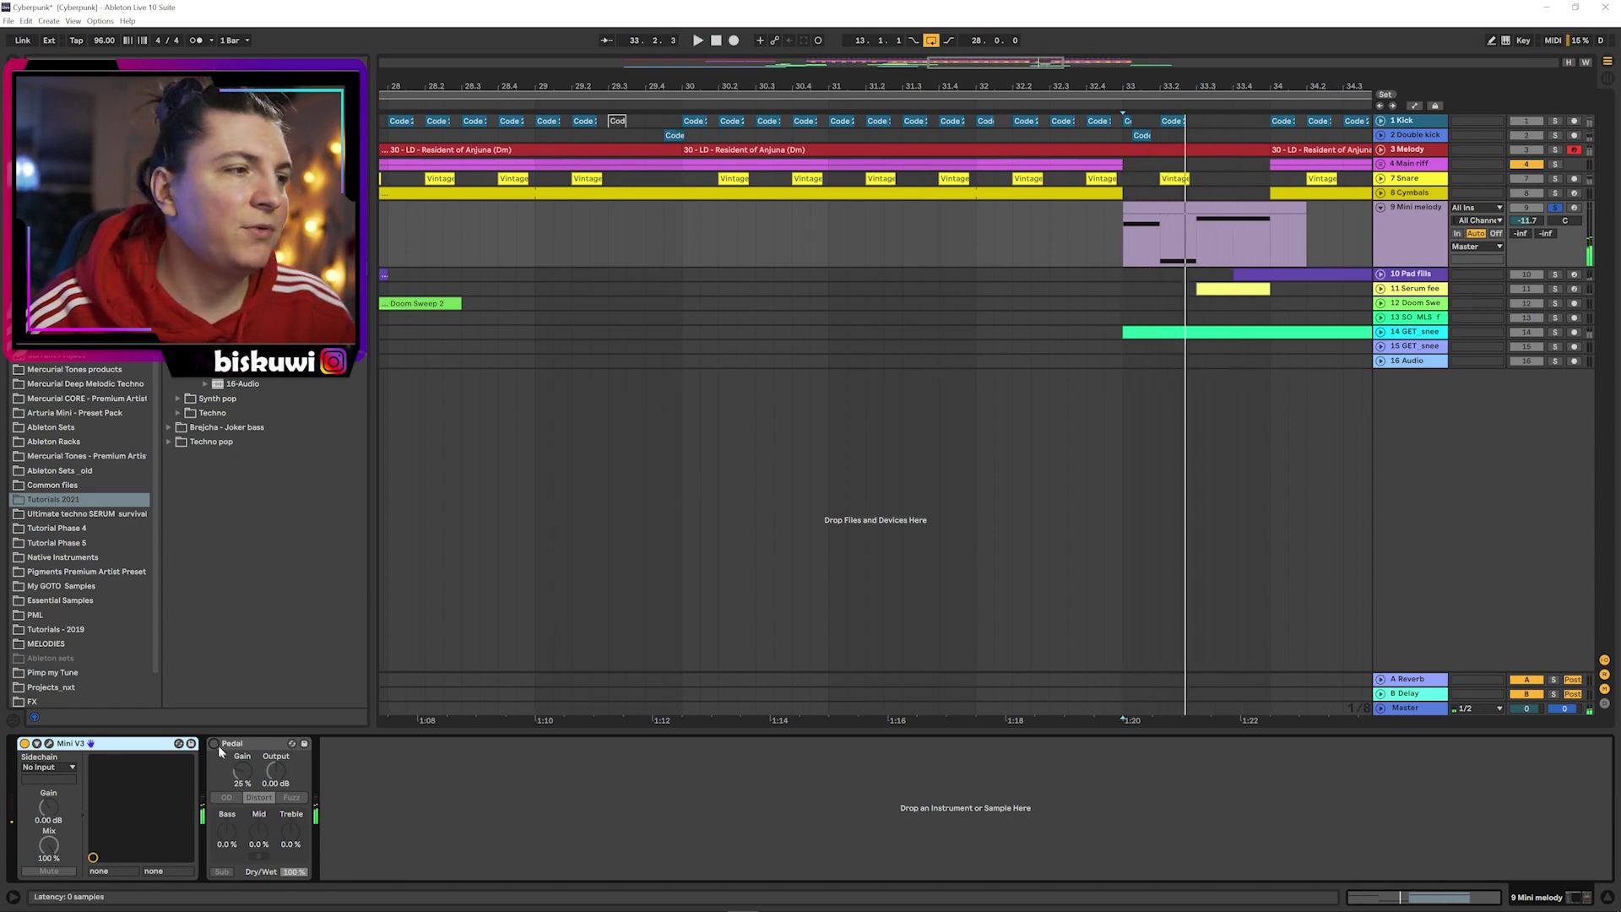
key(space)
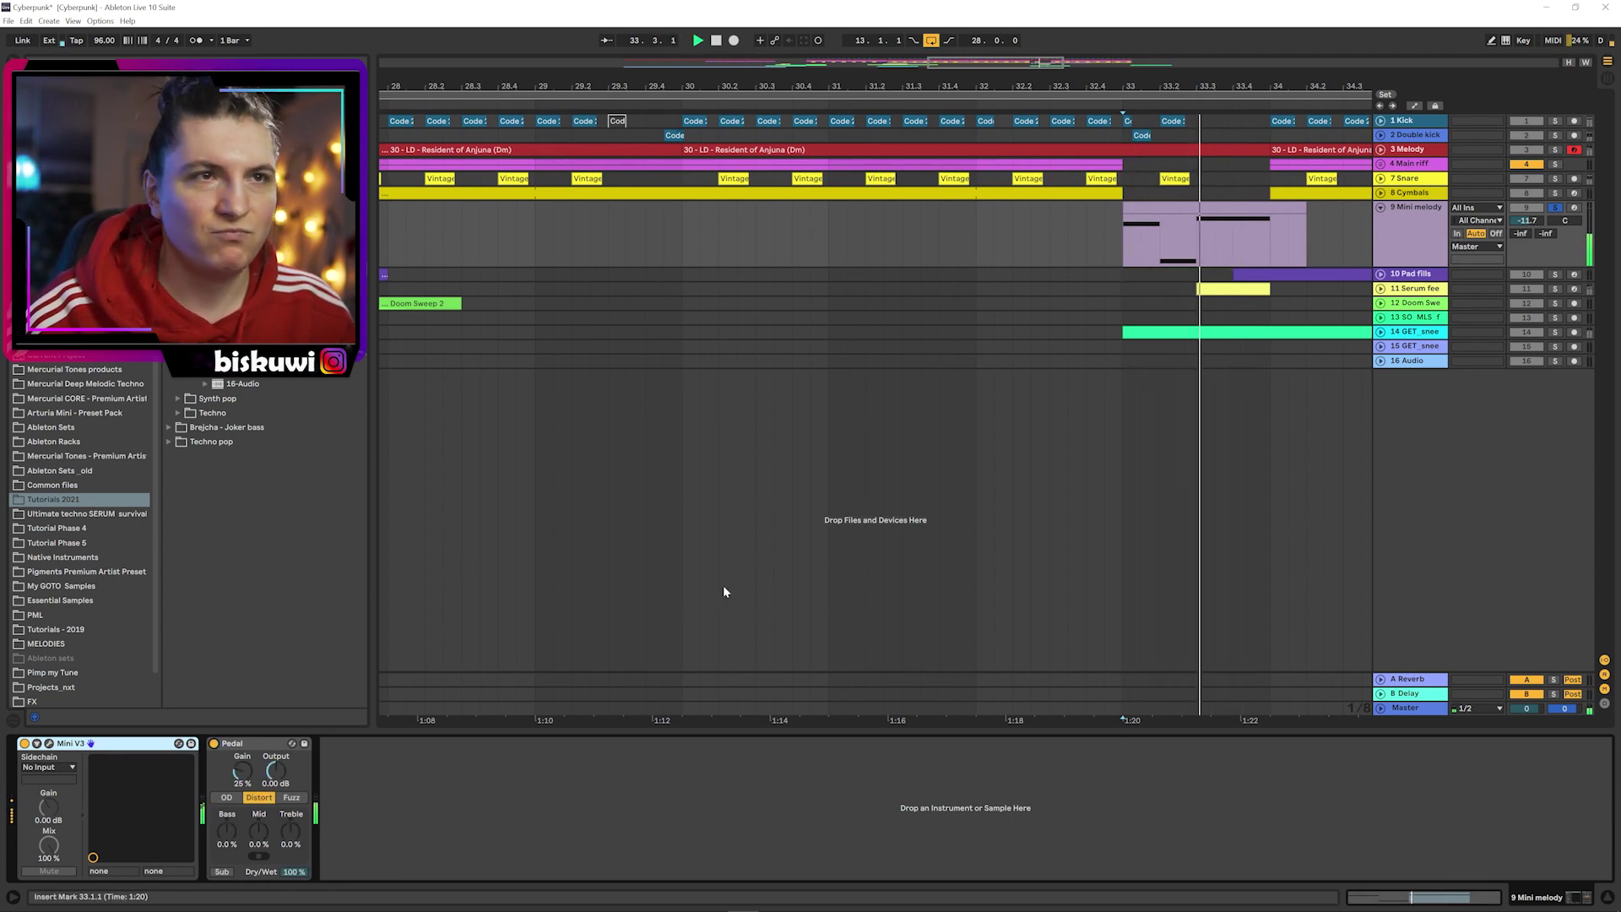
key(space)
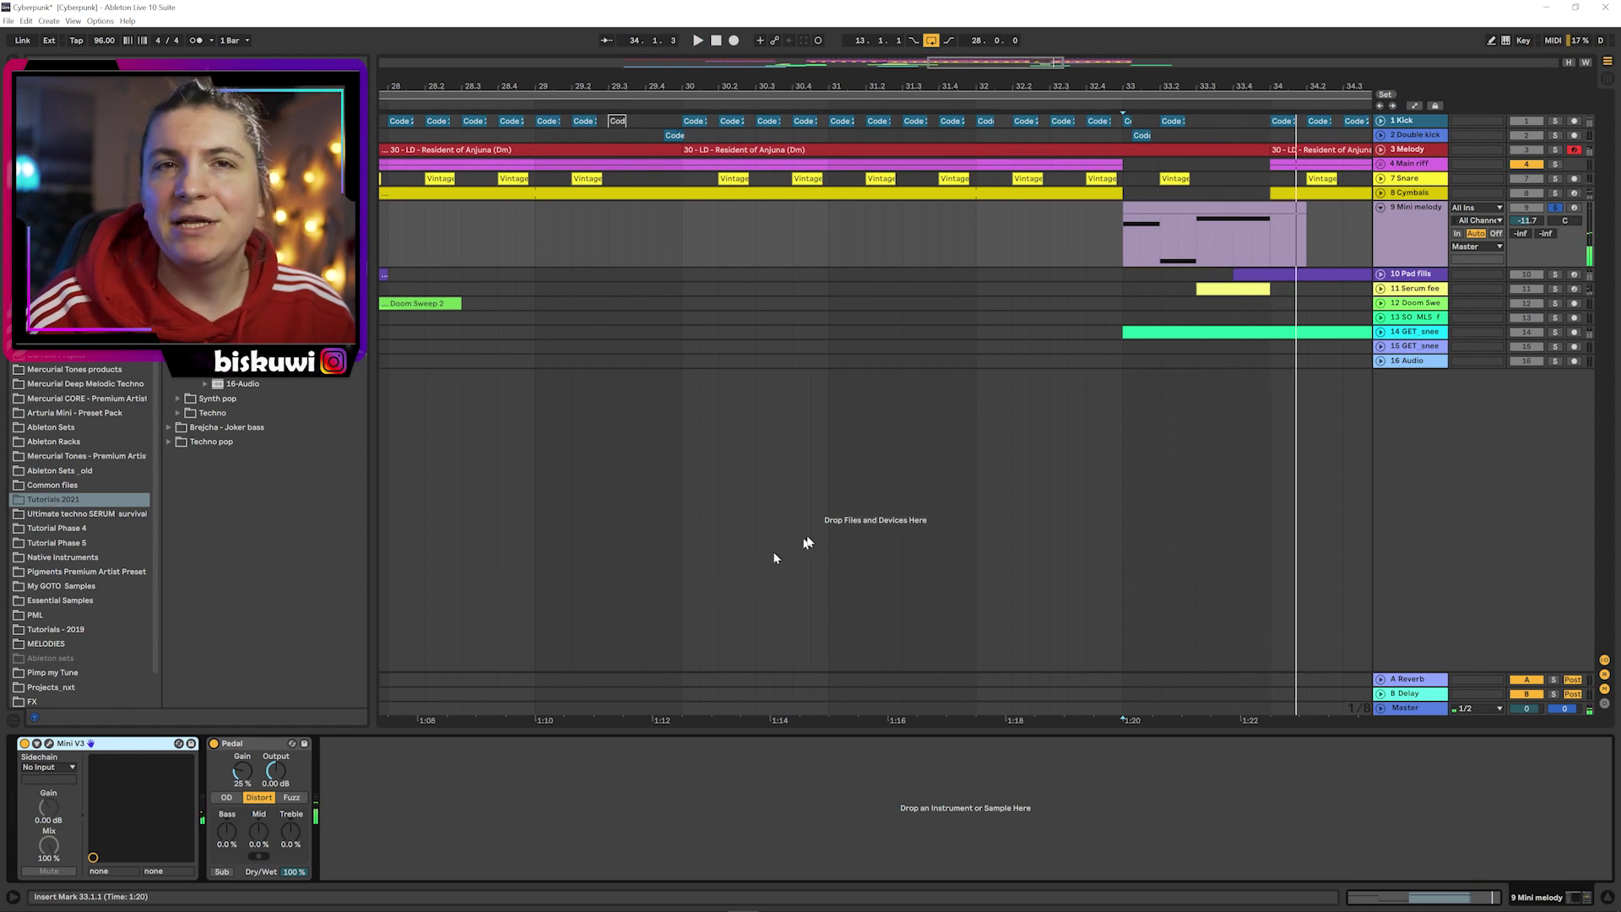
click(1555, 206)
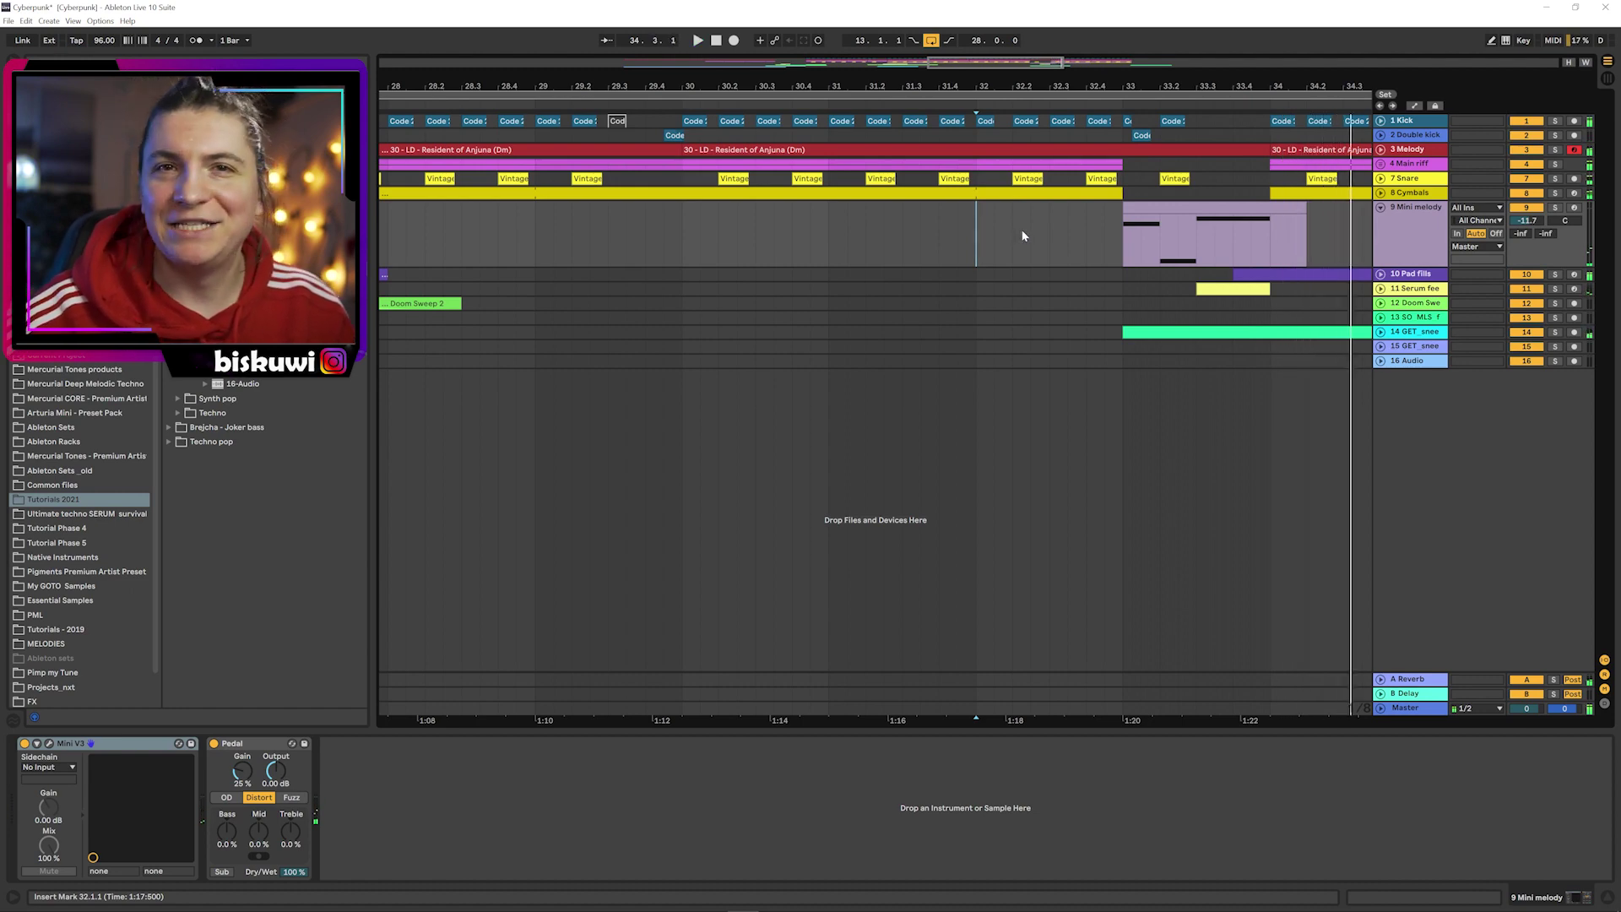
- Play the Pad fills clip around bar 26 in solo and inspect its Mini V3 instrument
drag(823, 86, 932, 7)
click(1380, 274)
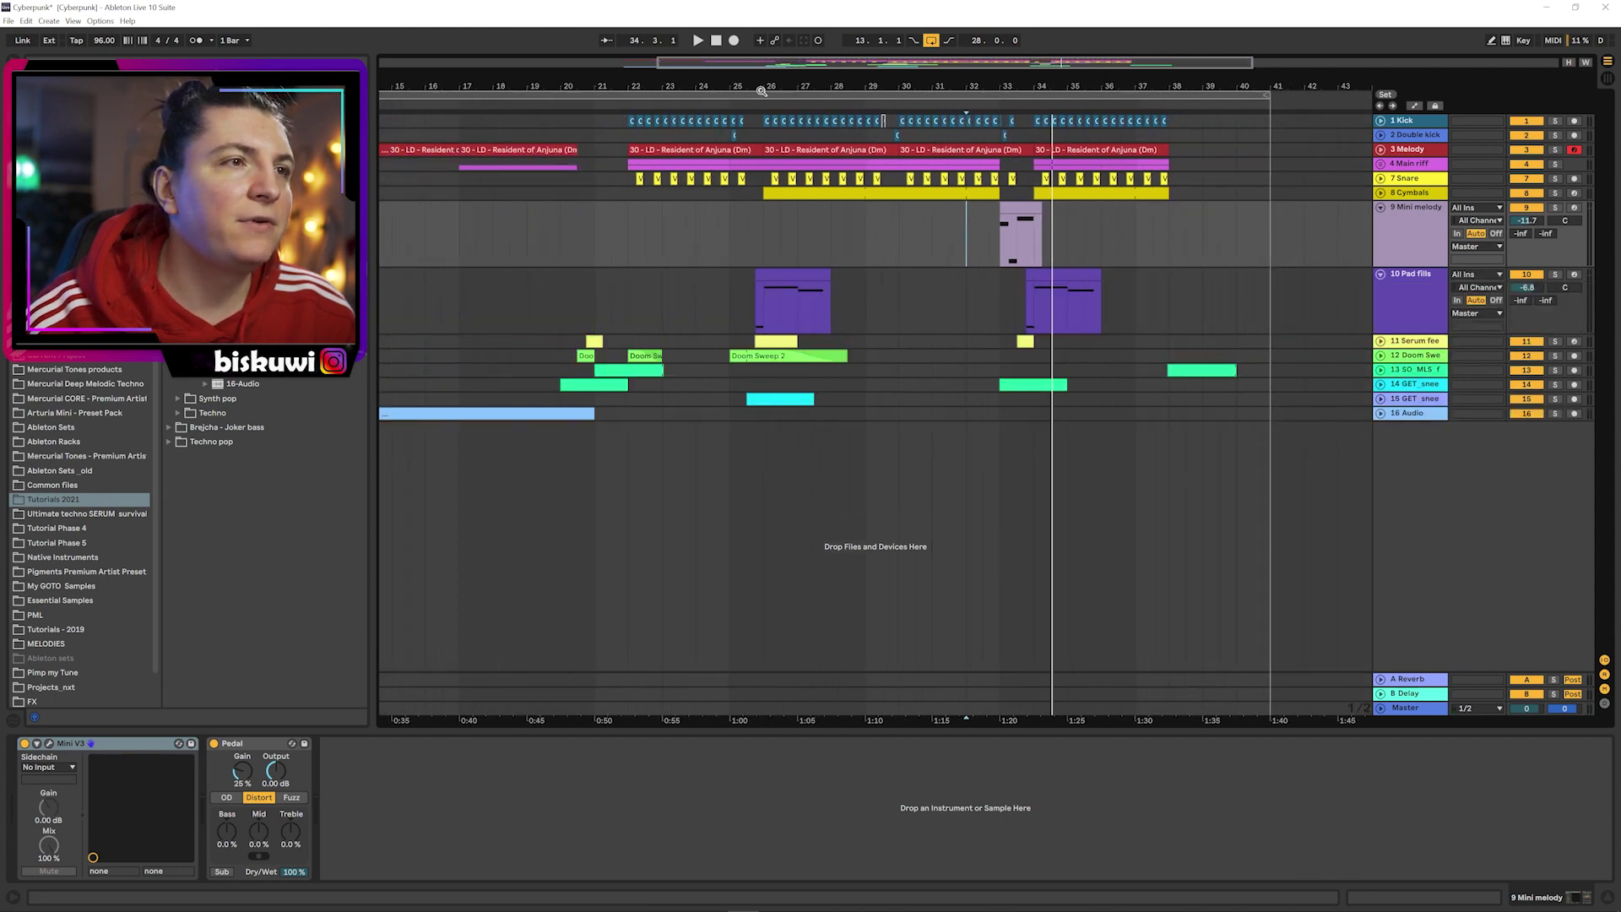
drag(752, 89, 756, 219)
click(763, 302)
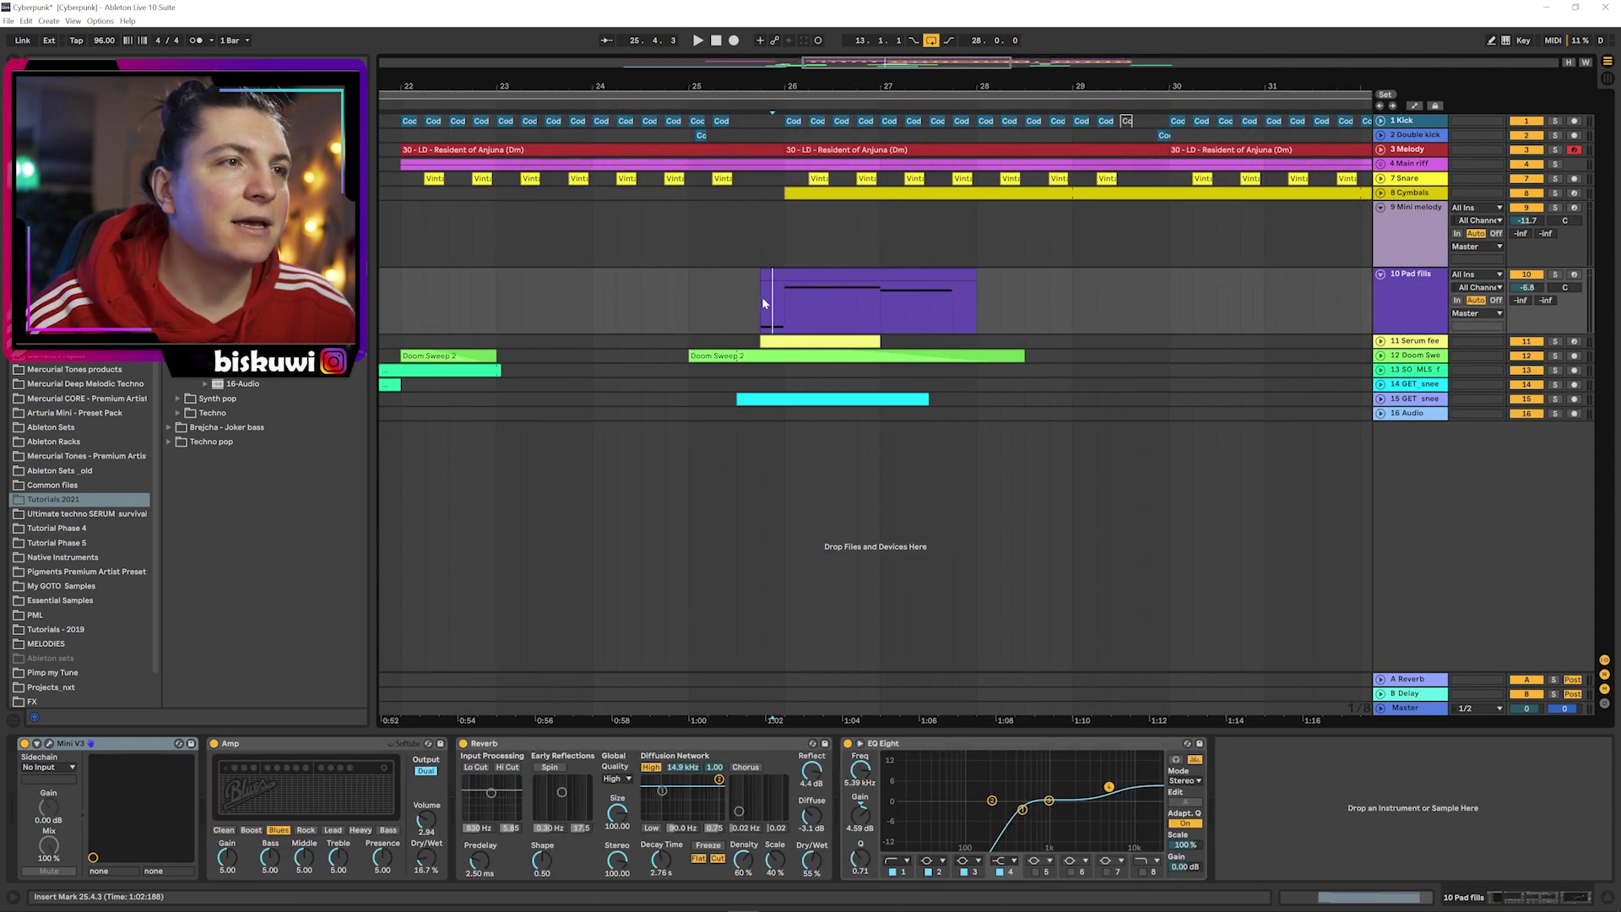
click(904, 277)
double_click(891, 279)
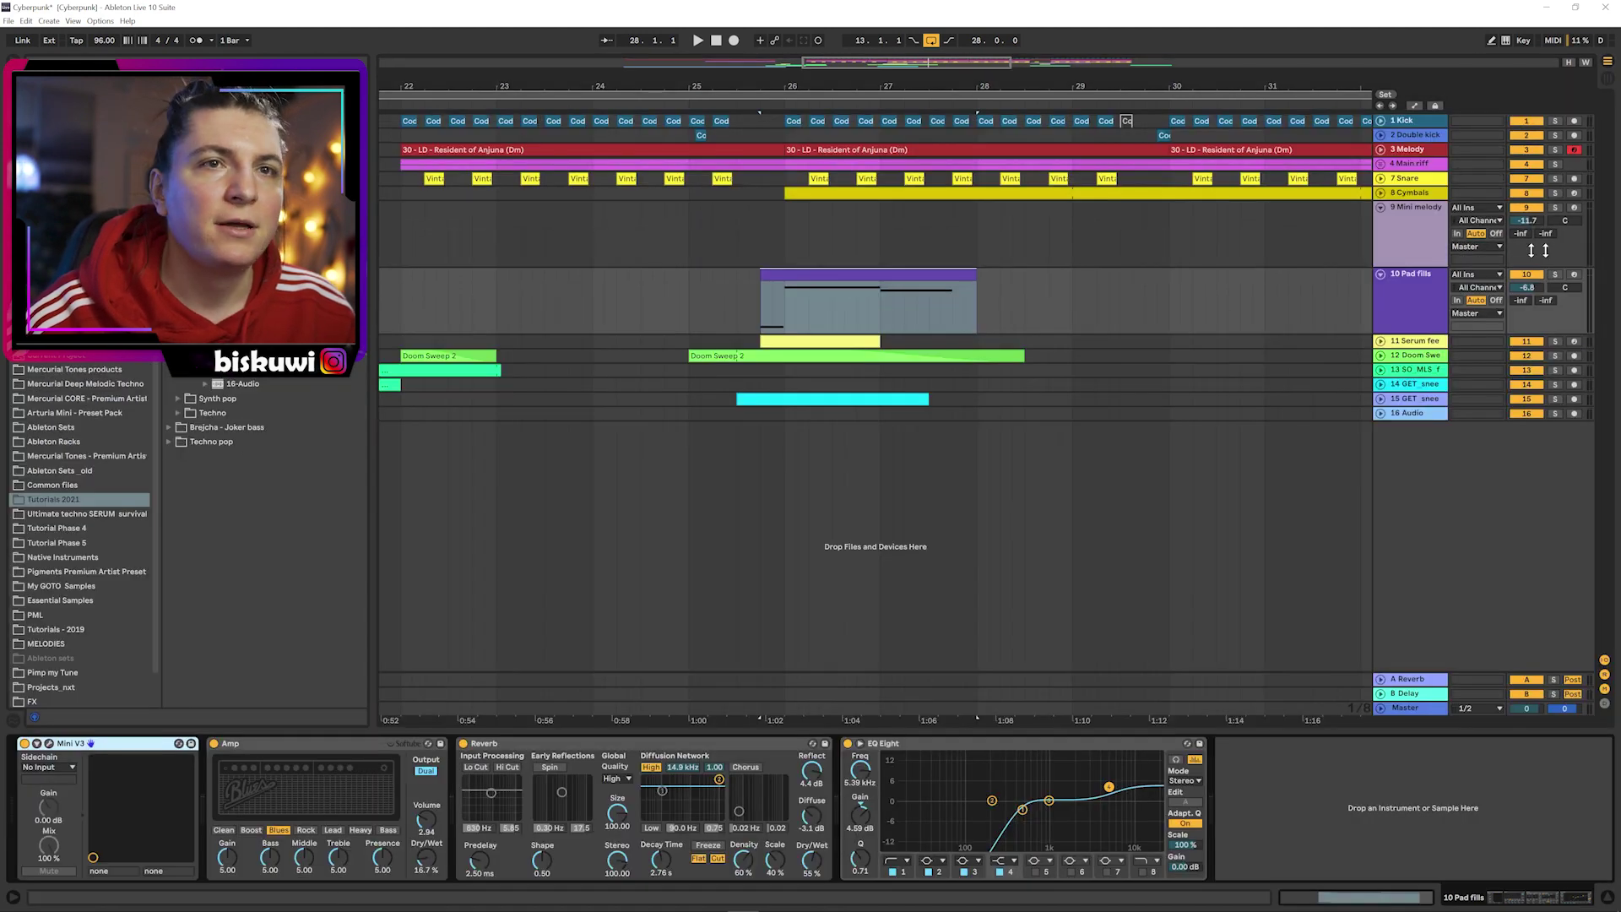
click(1405, 290)
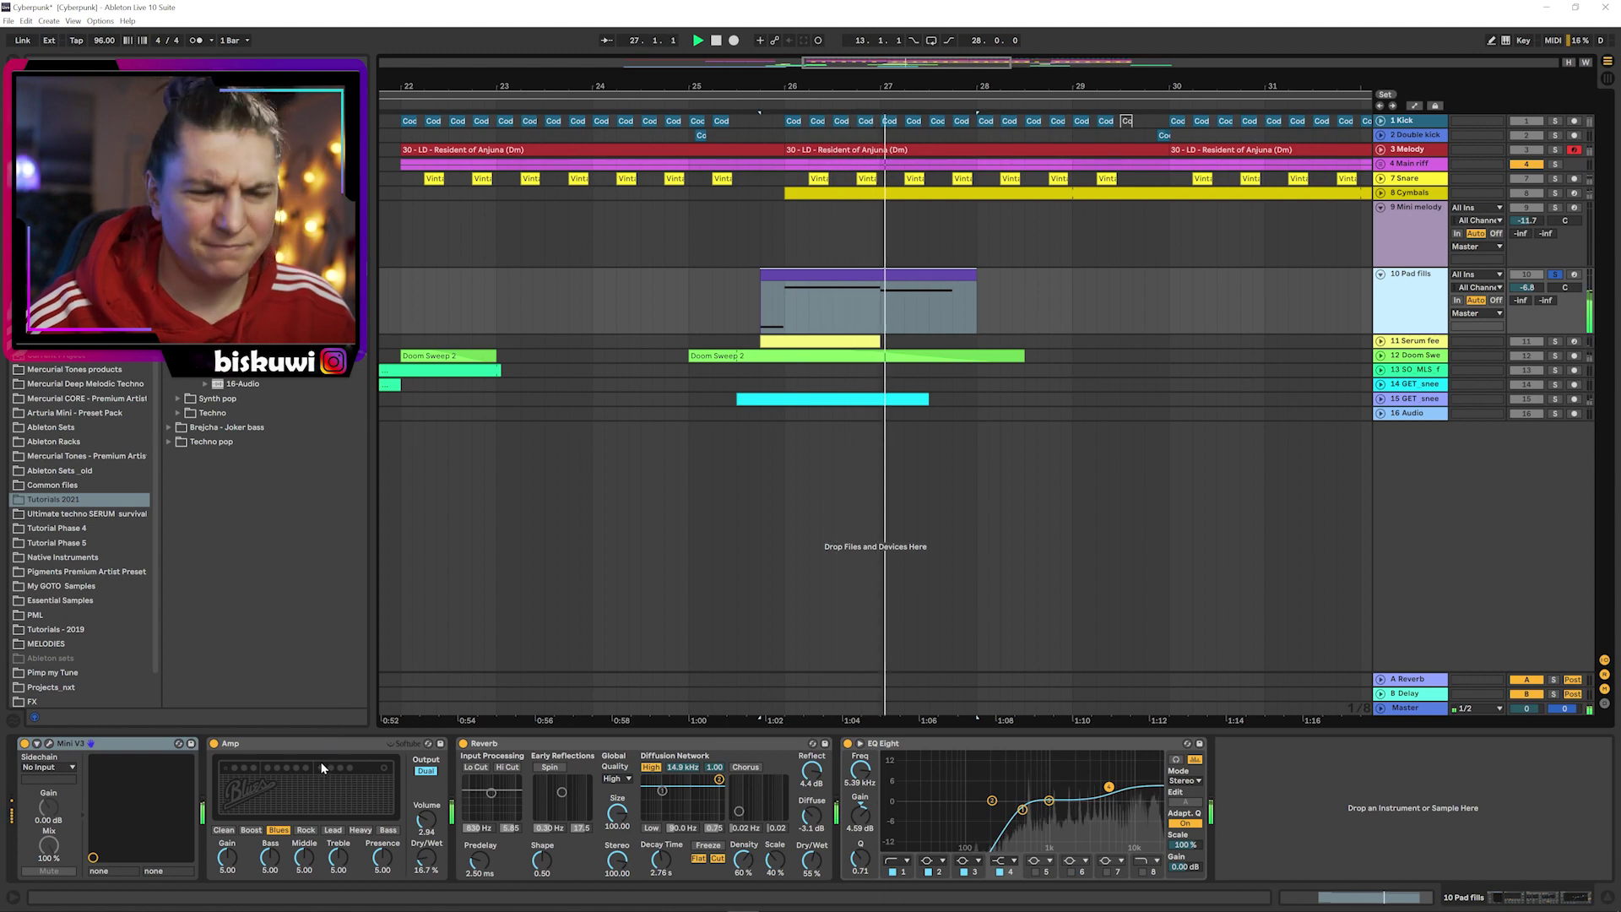
key(space)
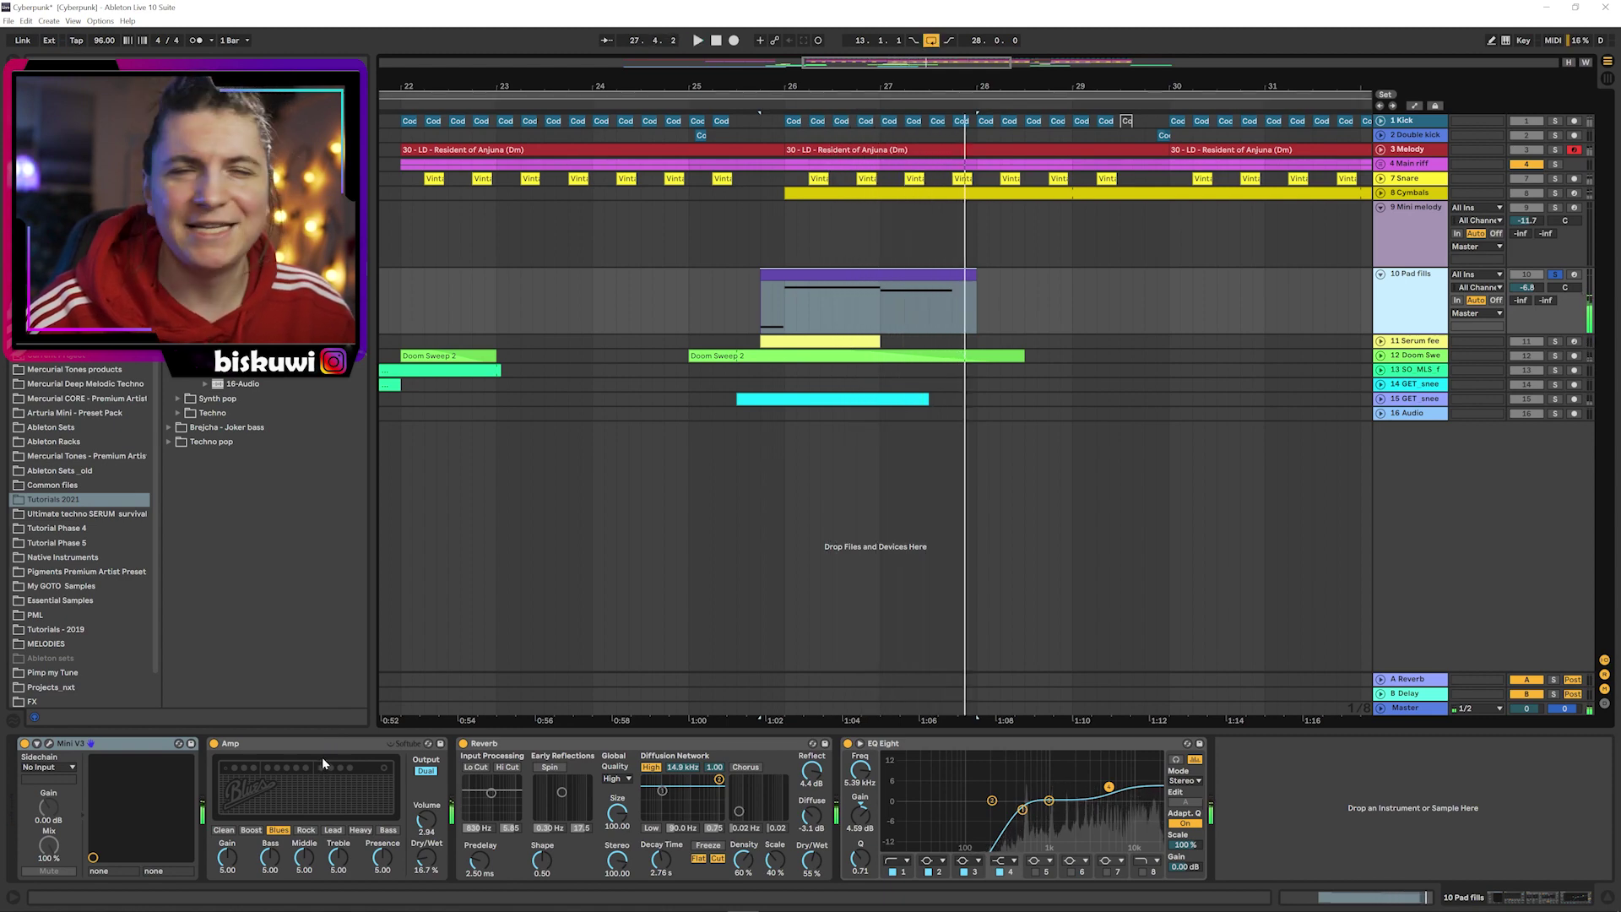
click(49, 745)
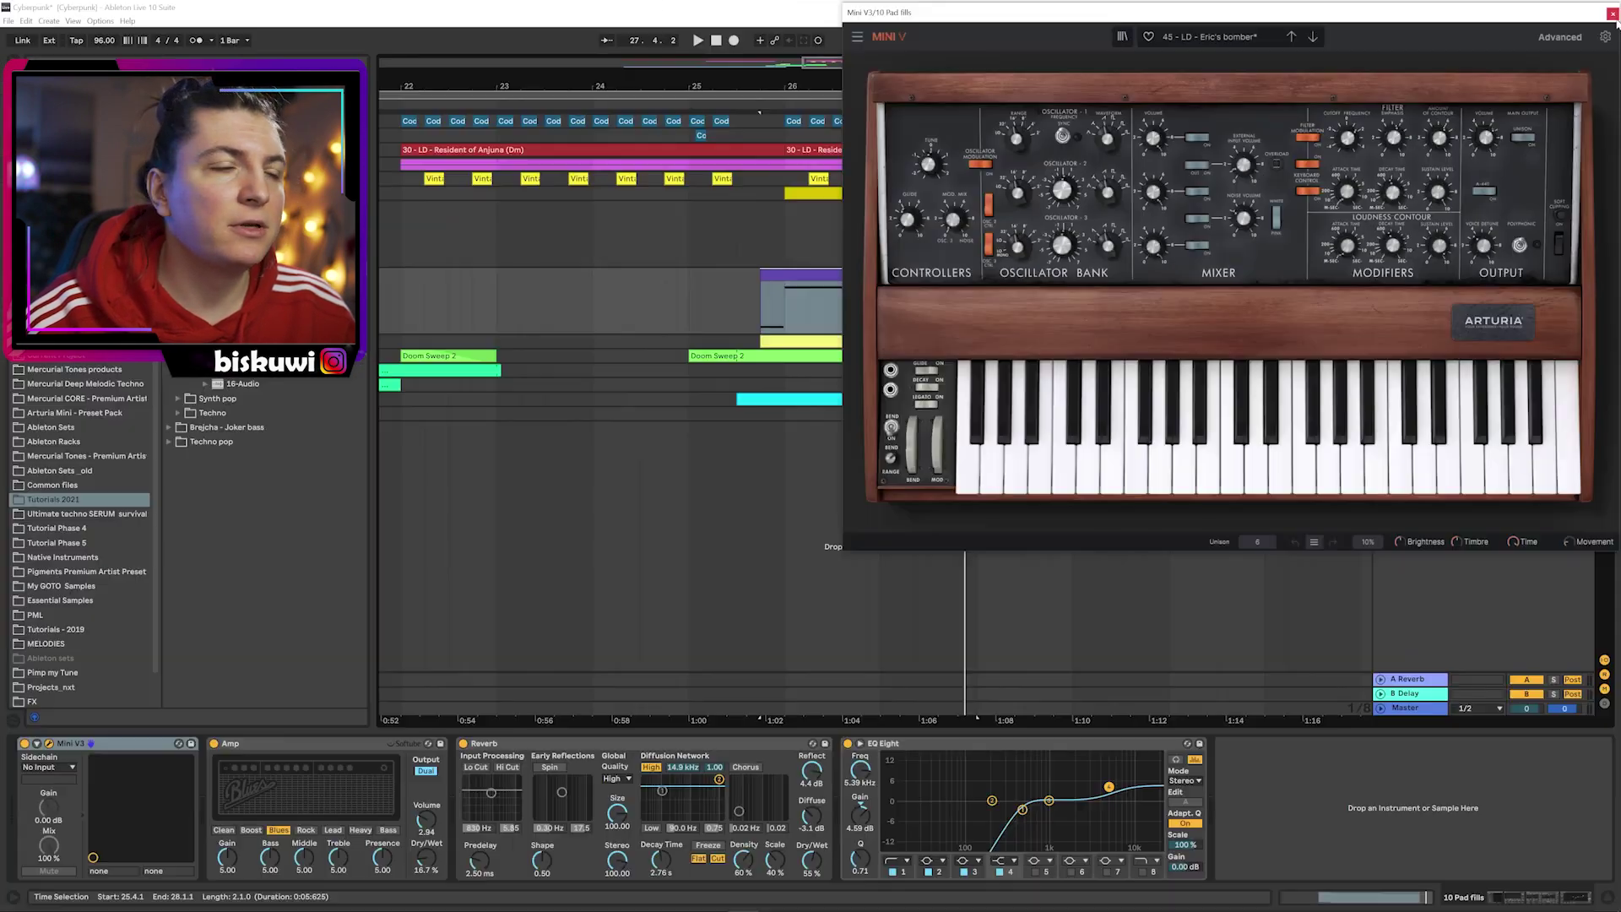
click(1613, 14)
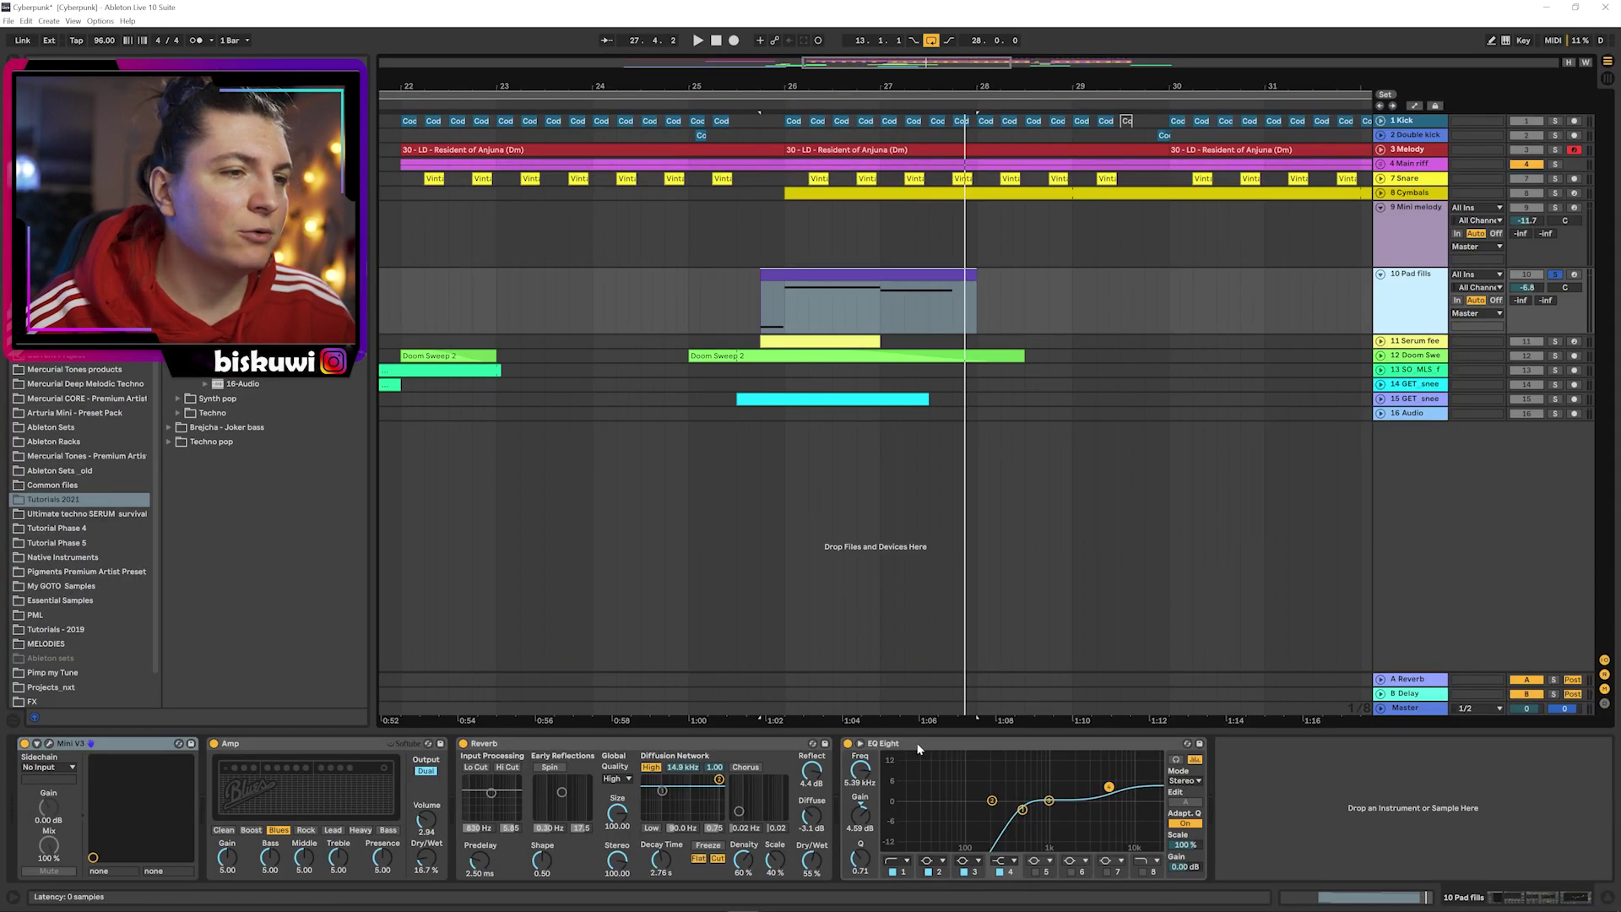
- Group the Pad fills track's Amp, Reverb and EQ Eight into one rack and compare the sound with it bypassed and enabled
shift+click(245, 743)
key(ctrl+g)
click(214, 744)
key(space)
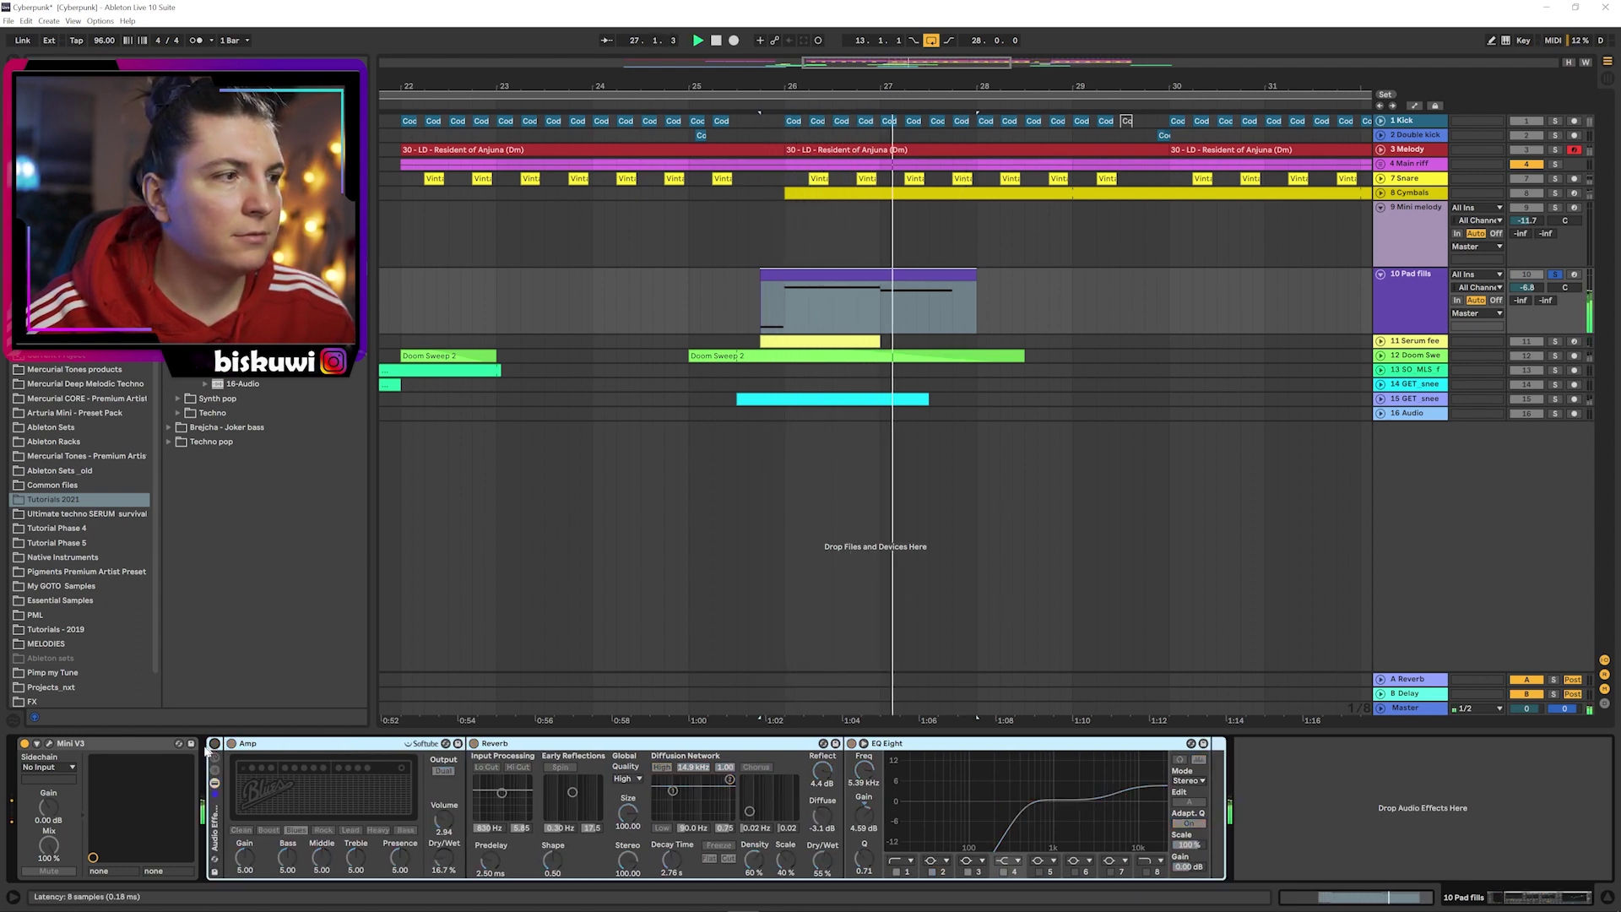
click(178, 743)
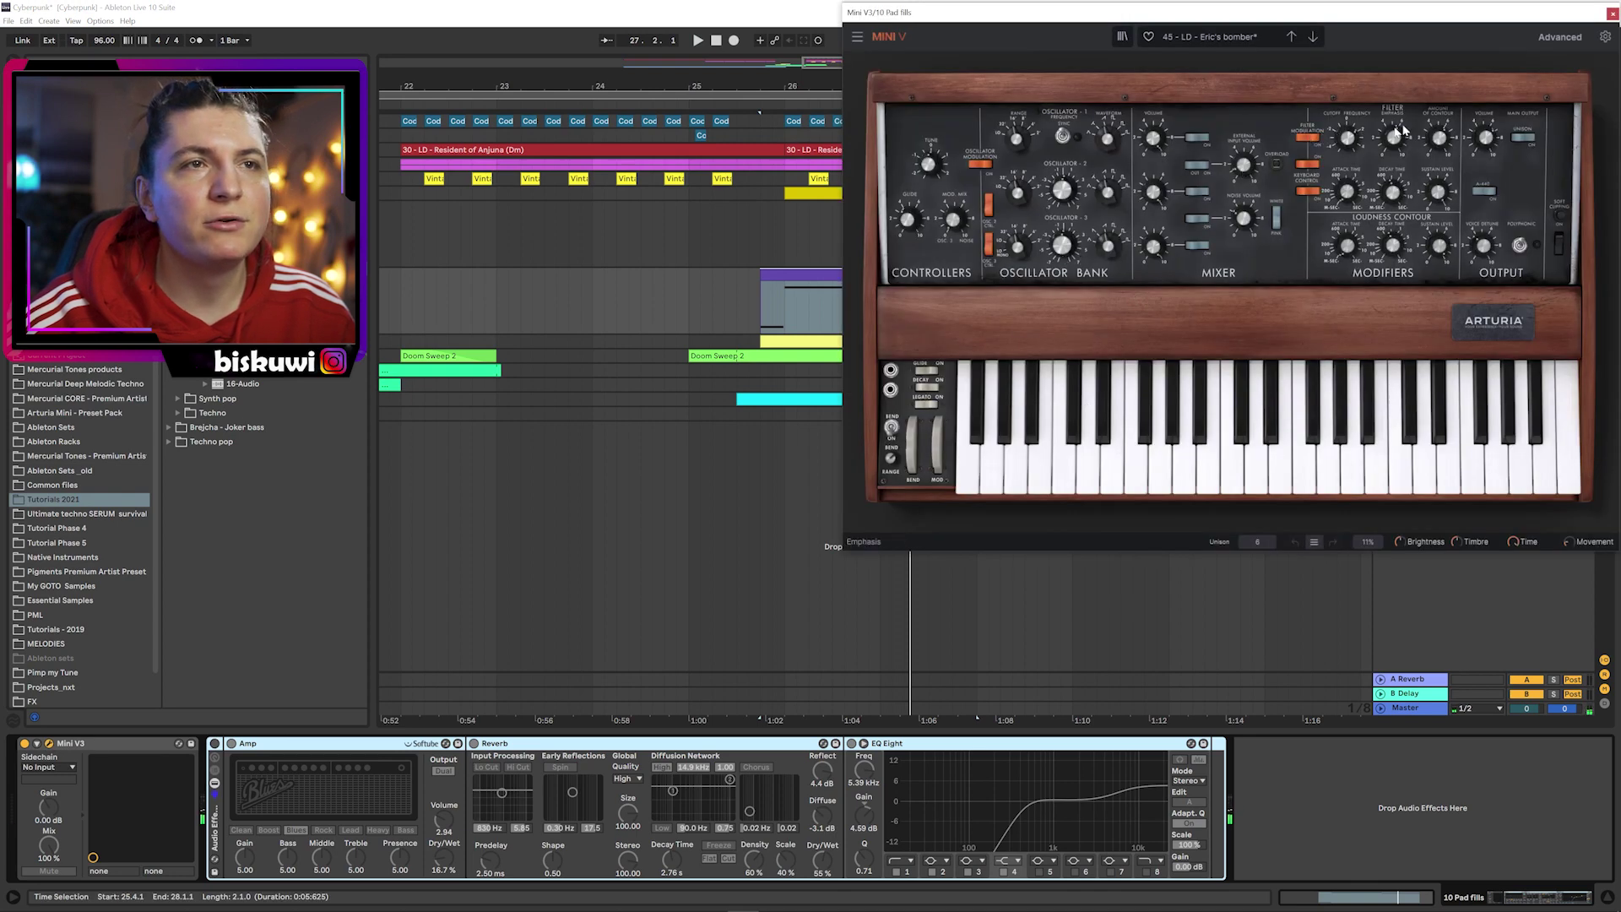
click(1611, 13)
key(space)
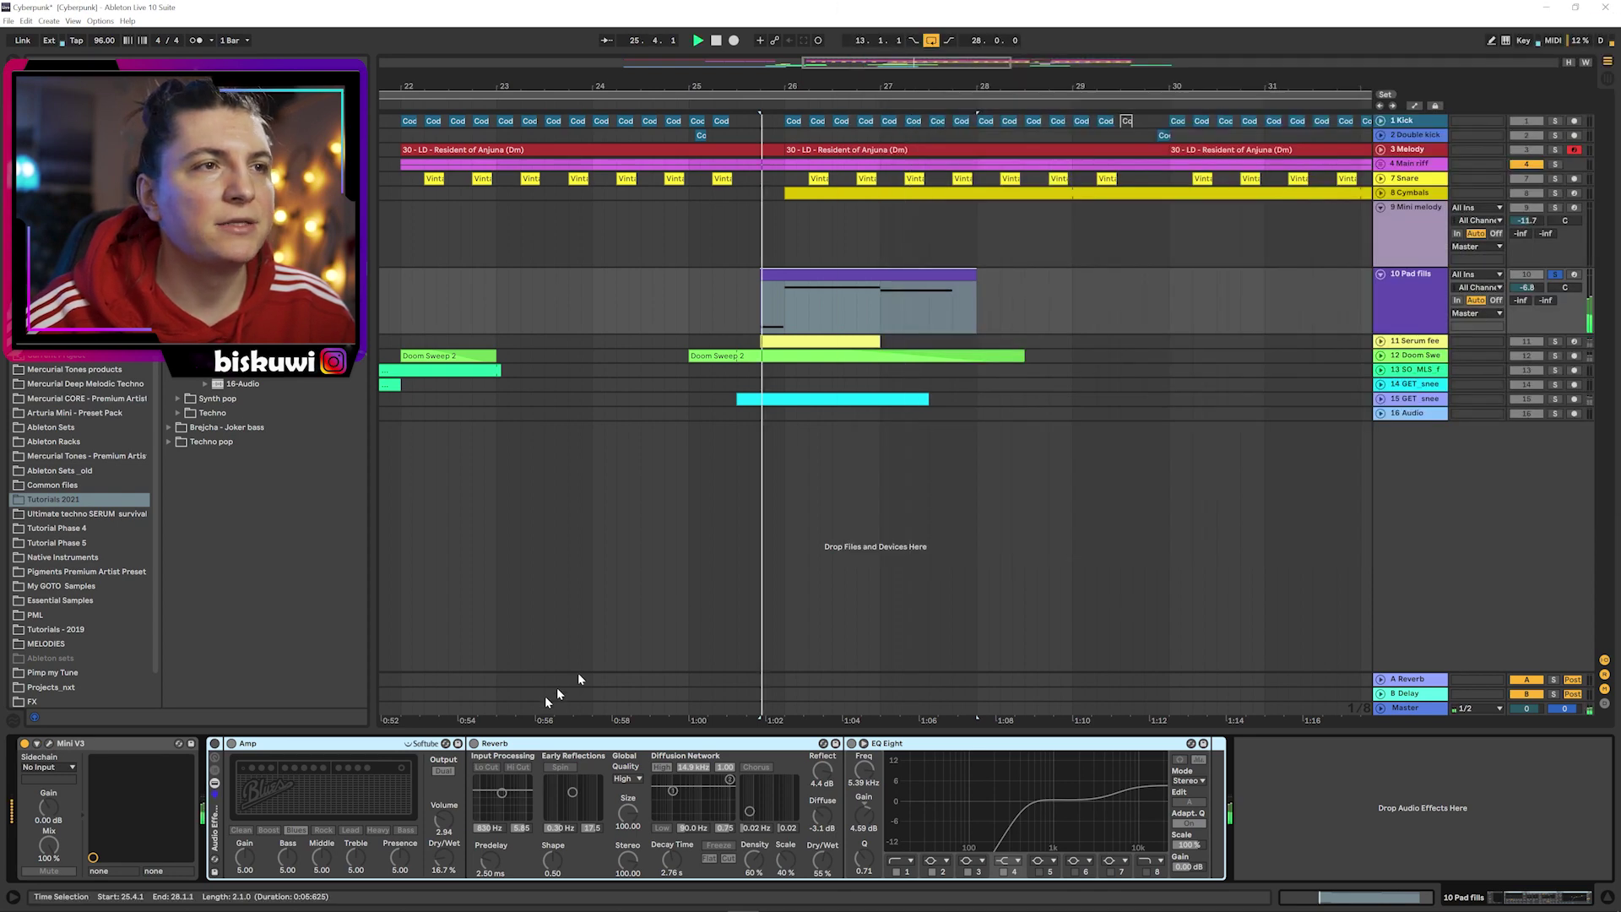
click(215, 744)
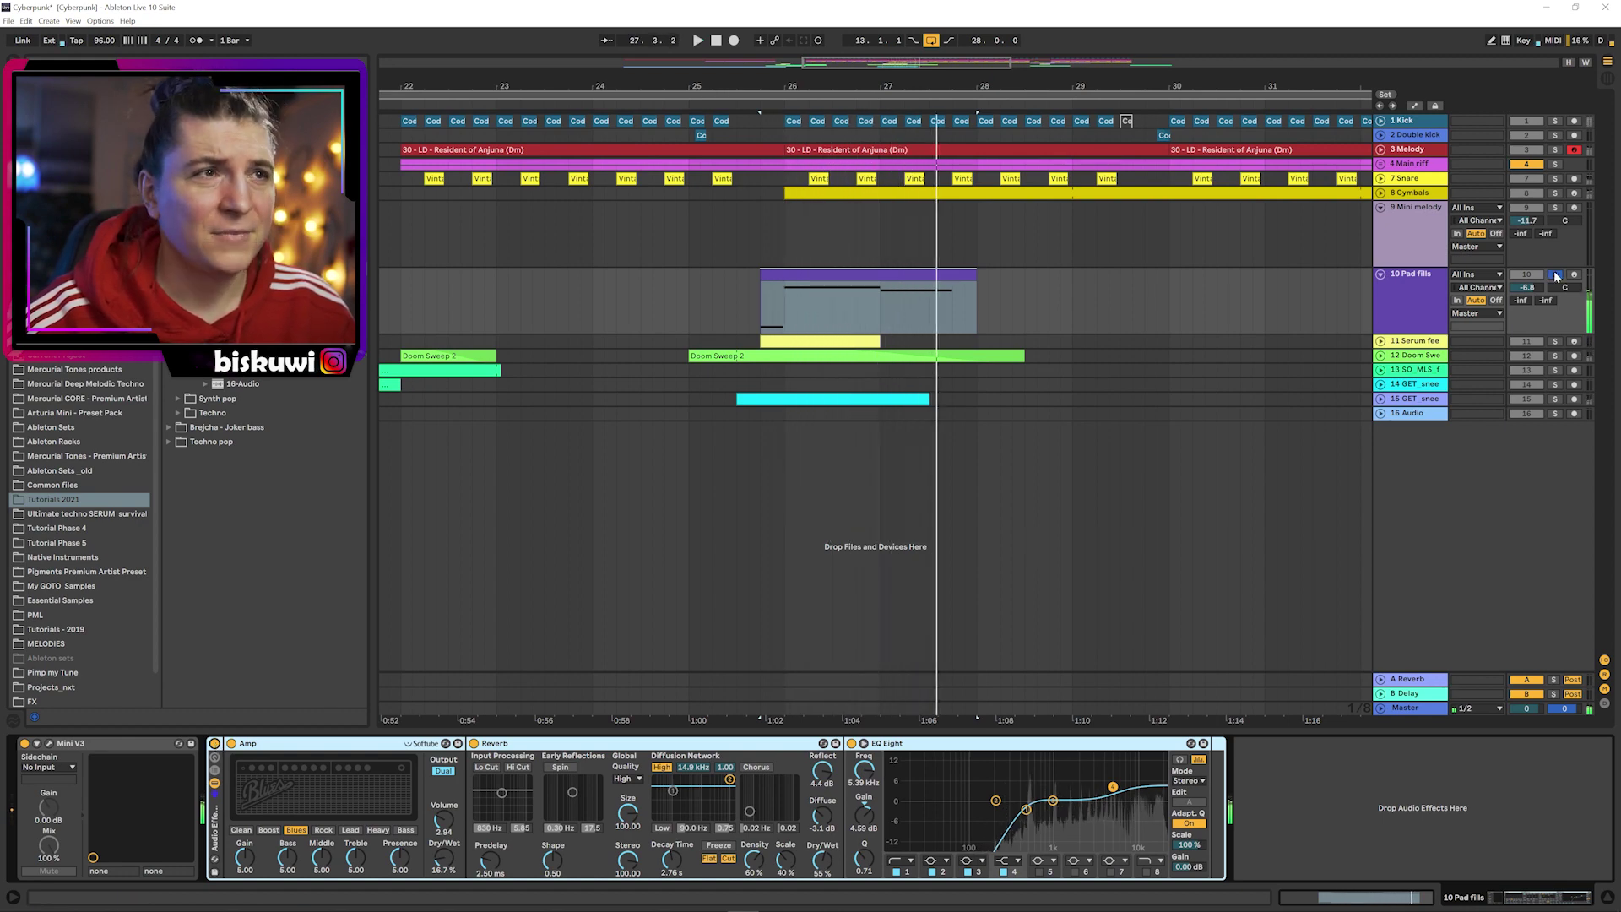
- Take Pad fills out of solo and play the full arrangement from bar 25
click(664, 242)
key(space)
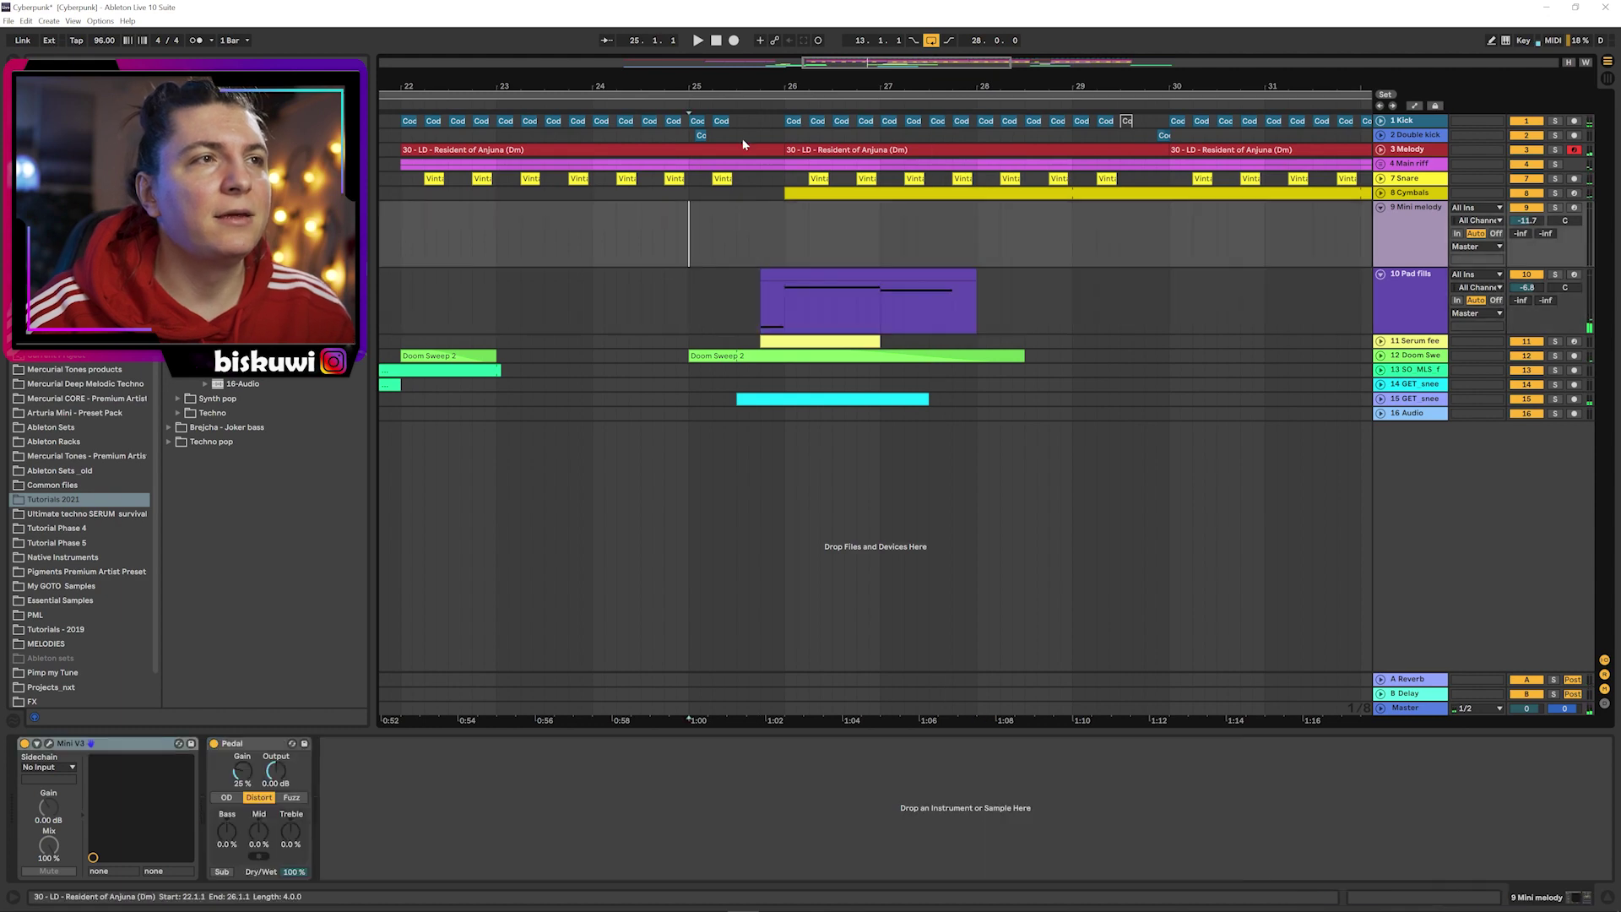
key(space)
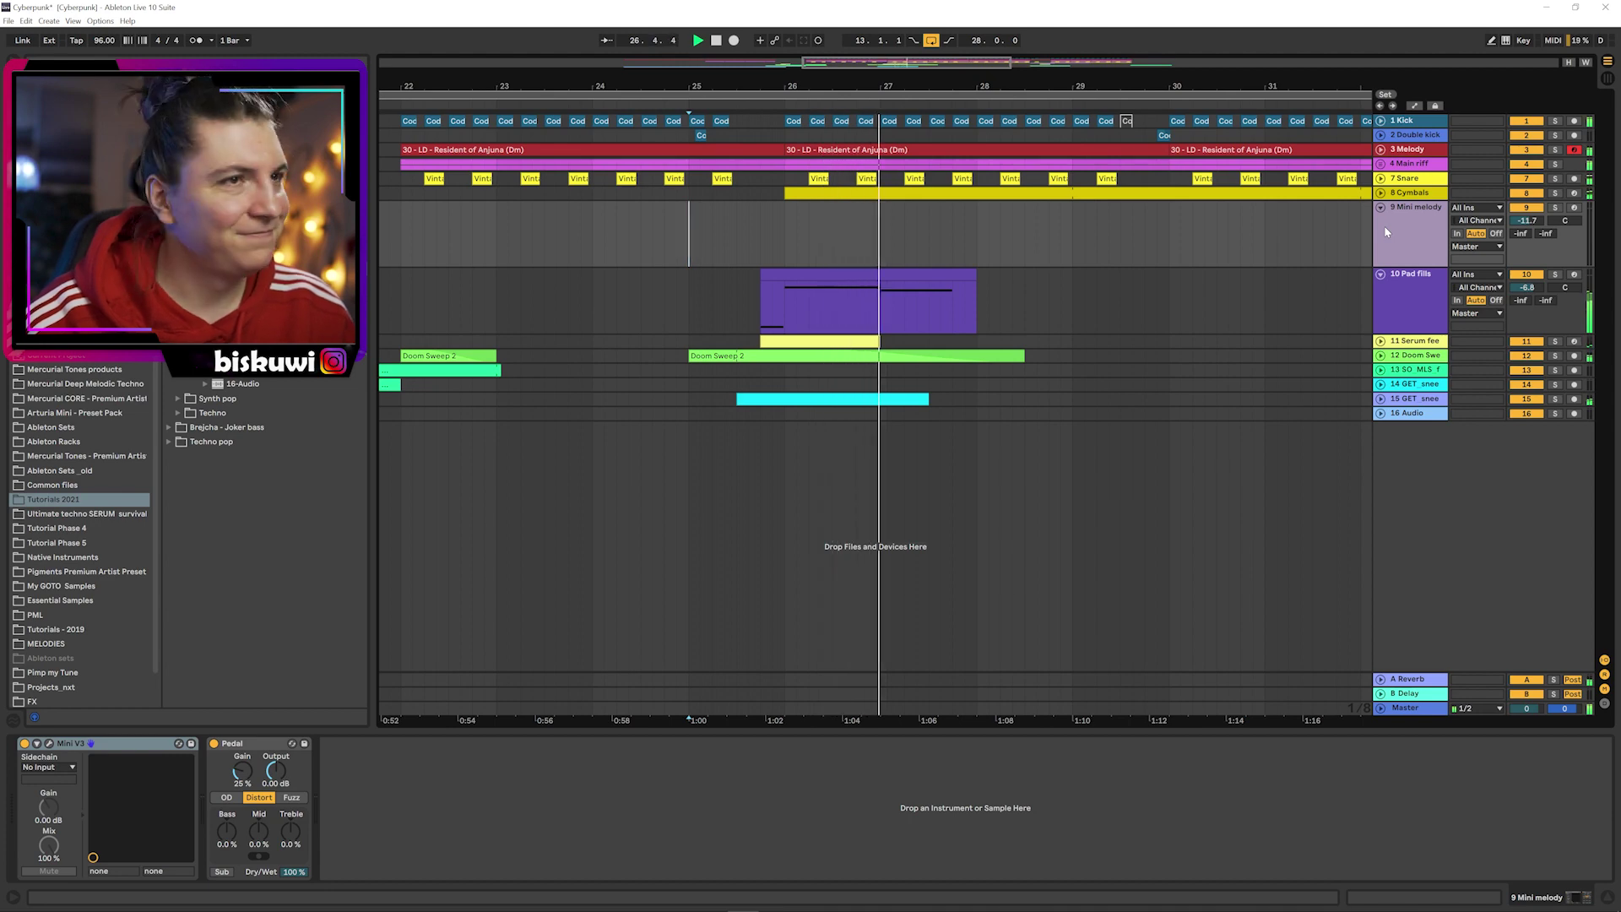
key(space)
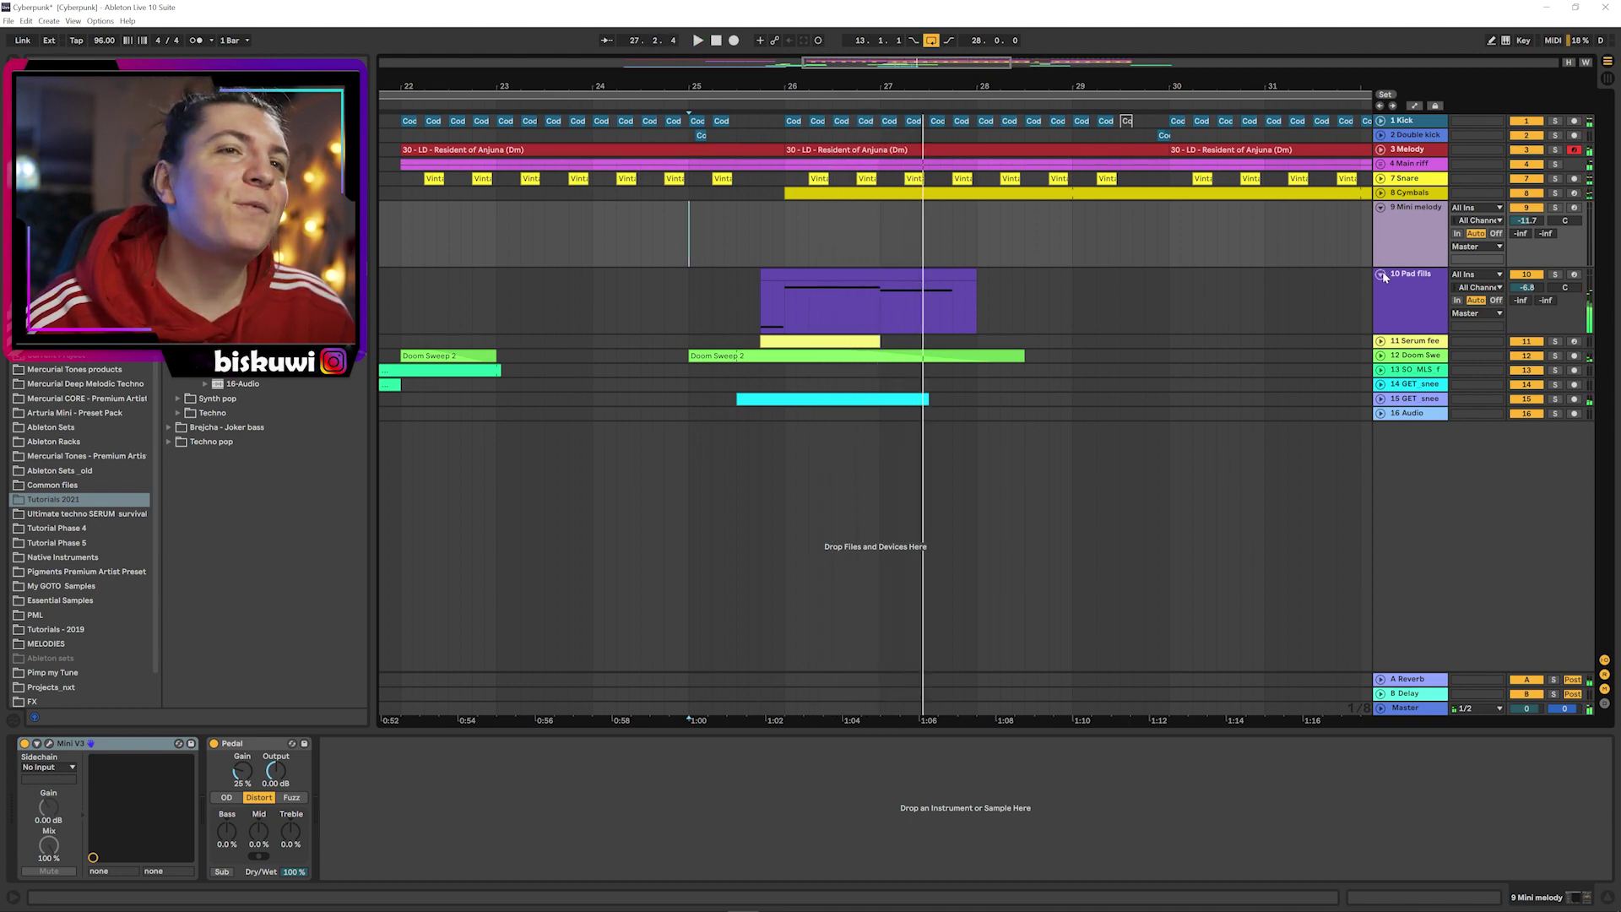
- Fold the Pad fills and Mini melody tracks and expand the Serum feedback track at its first clip near bar 21
click(1381, 273)
click(1380, 207)
drag(1053, 86, 1053, 25)
click(1393, 236)
click(1380, 236)
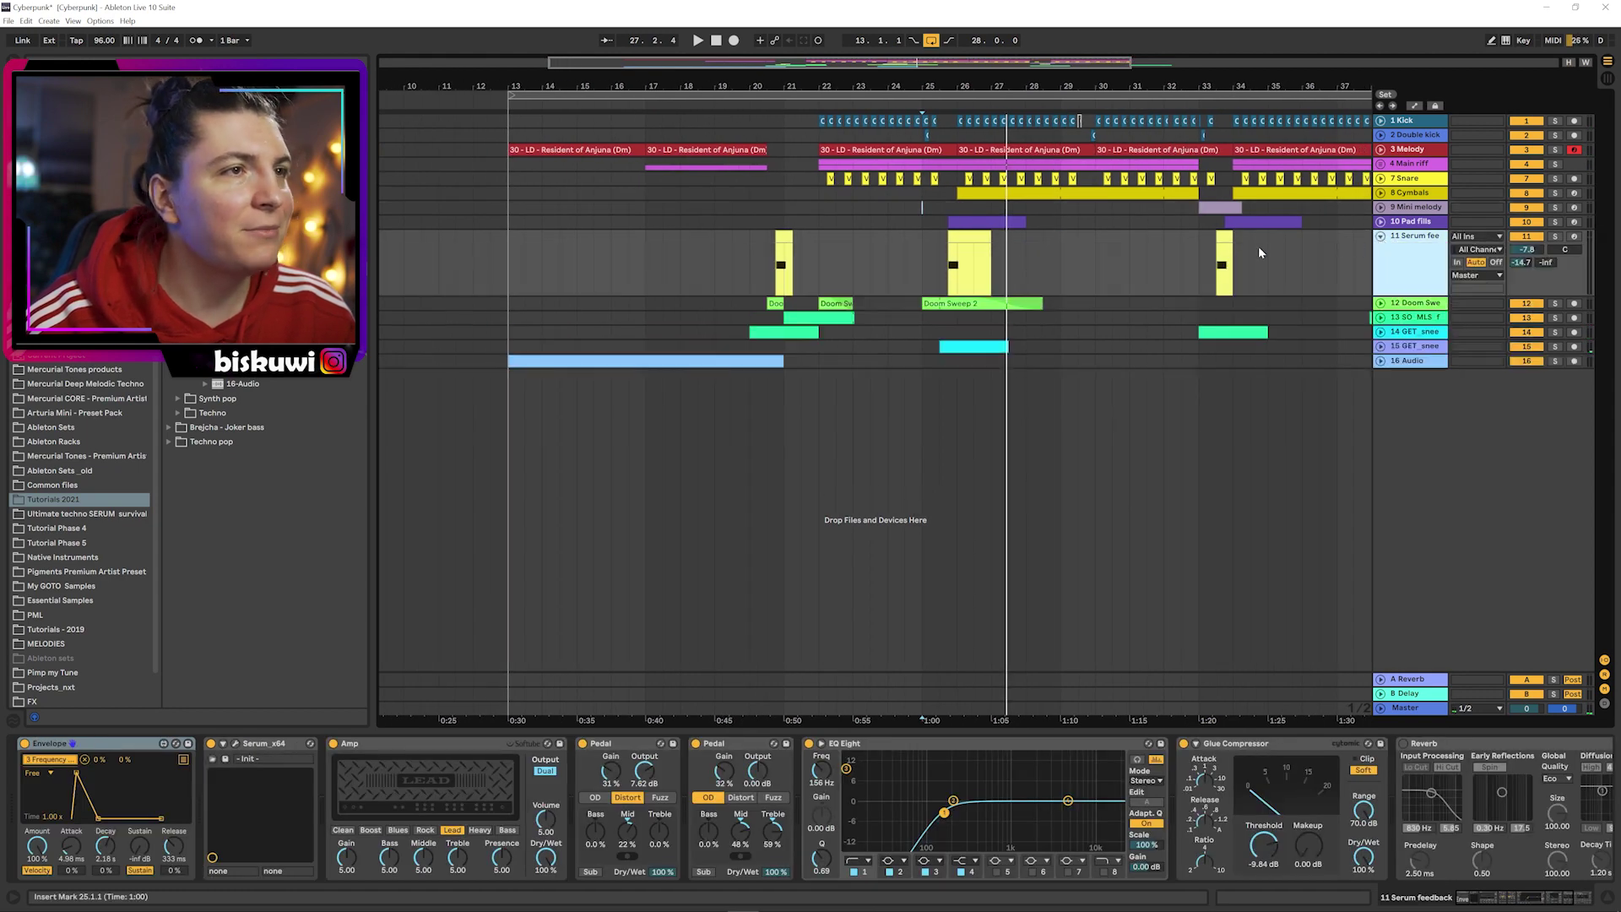
drag(828, 74, 828, 152)
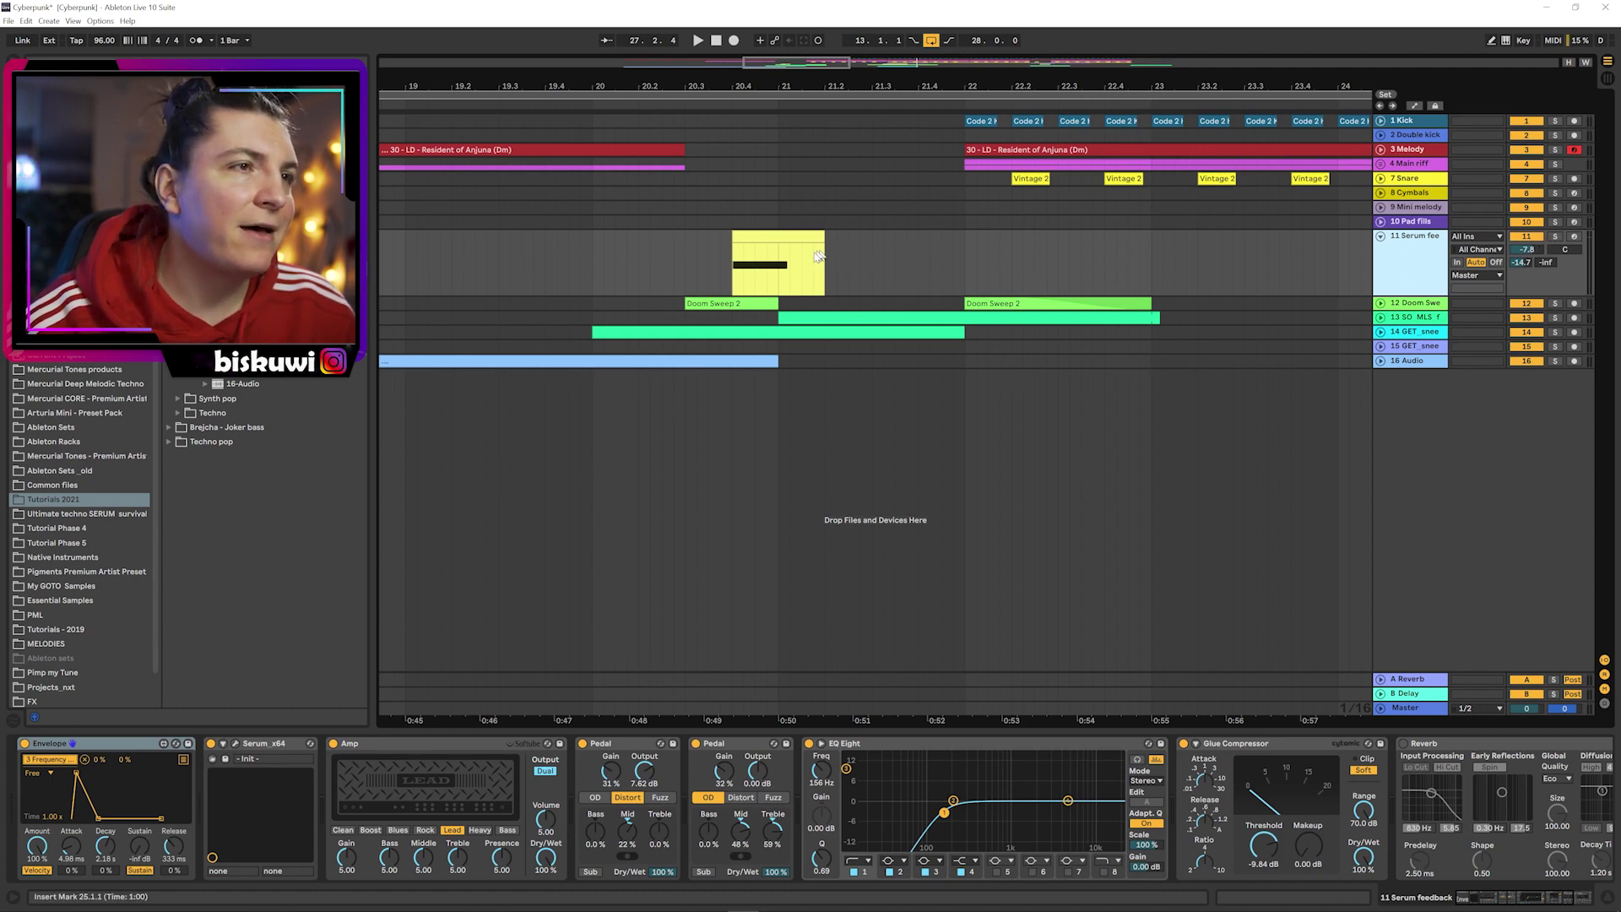
- Open the Serum feedback track's Serum instrument and group the track's effects from Amp through Reverb into one rack
click(235, 742)
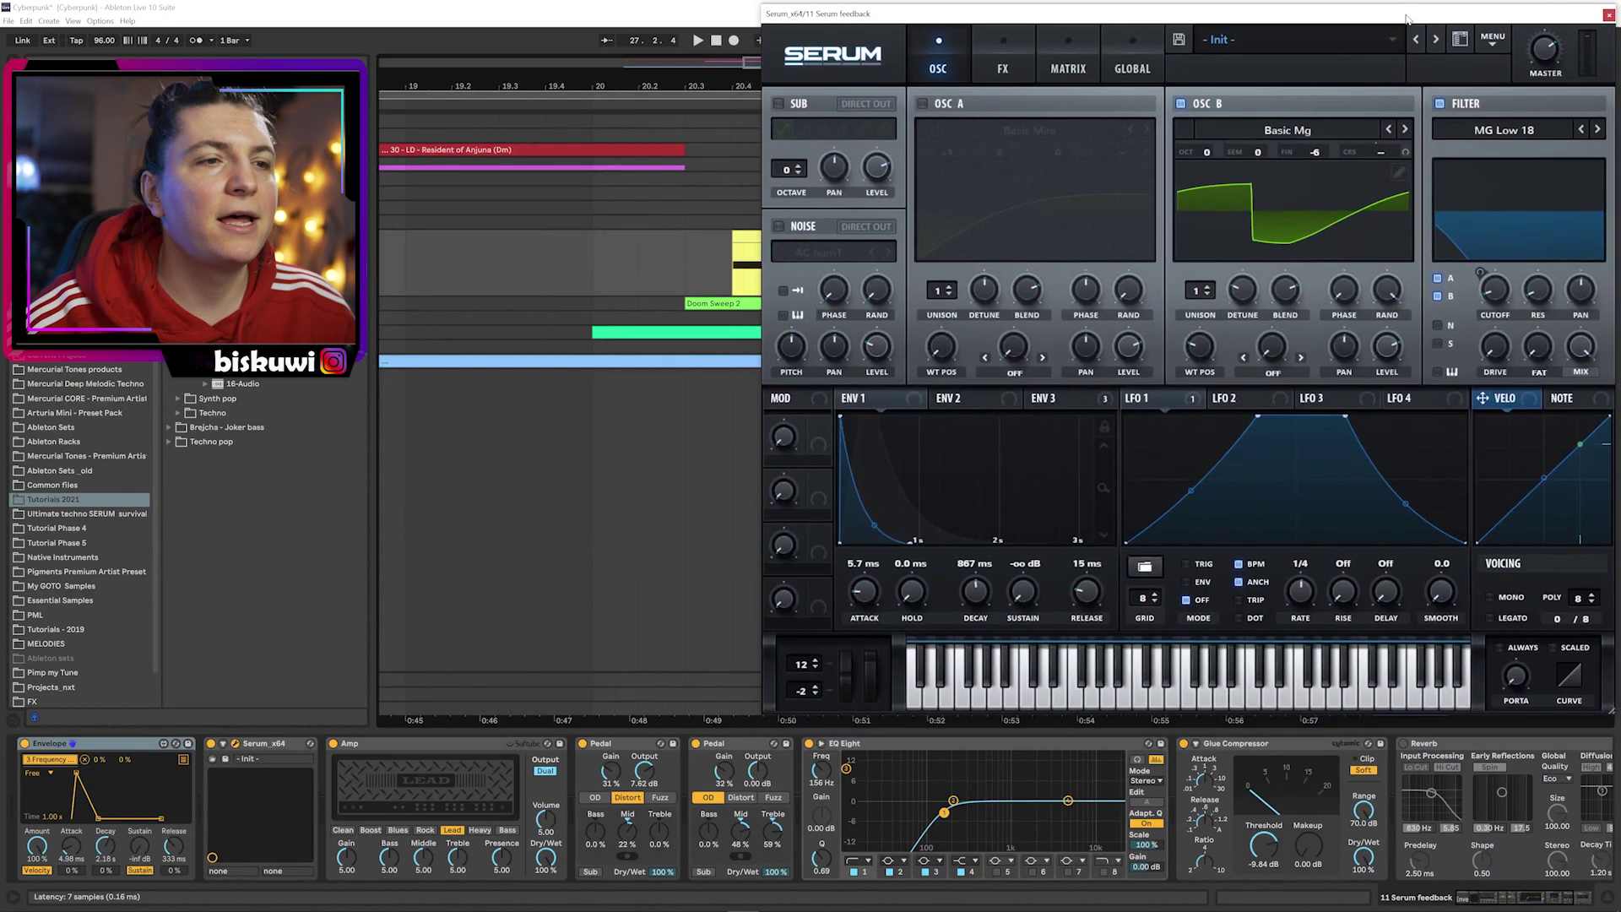
drag(1476, 908, 1530, 901)
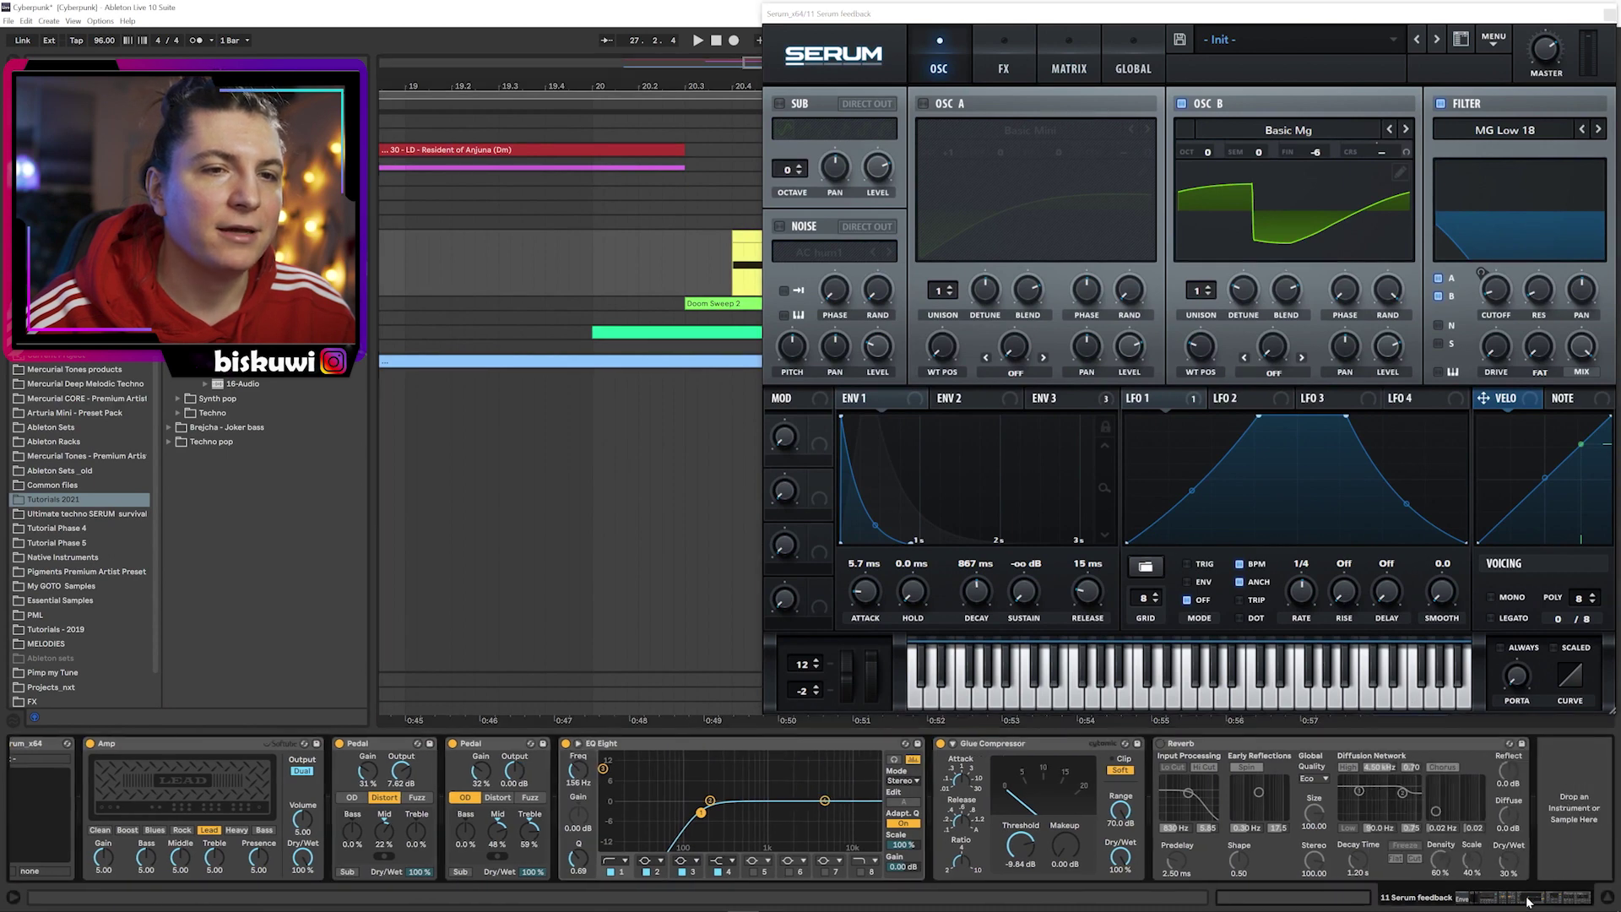
click(1305, 745)
scroll(1305, 745, left, 3)
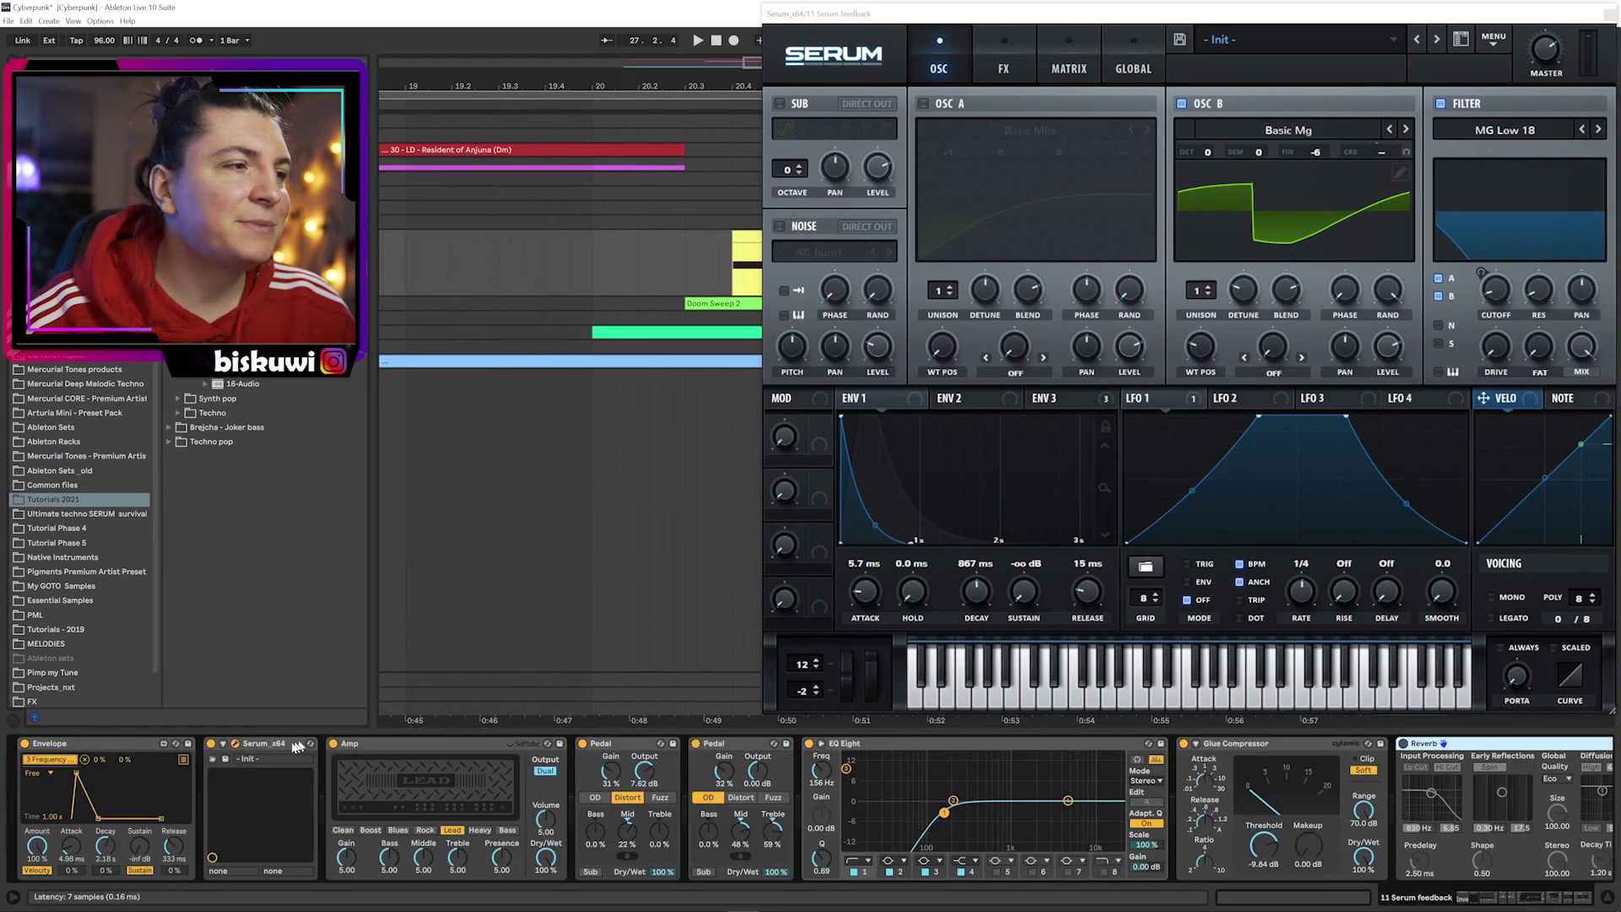
shift+click(265, 744)
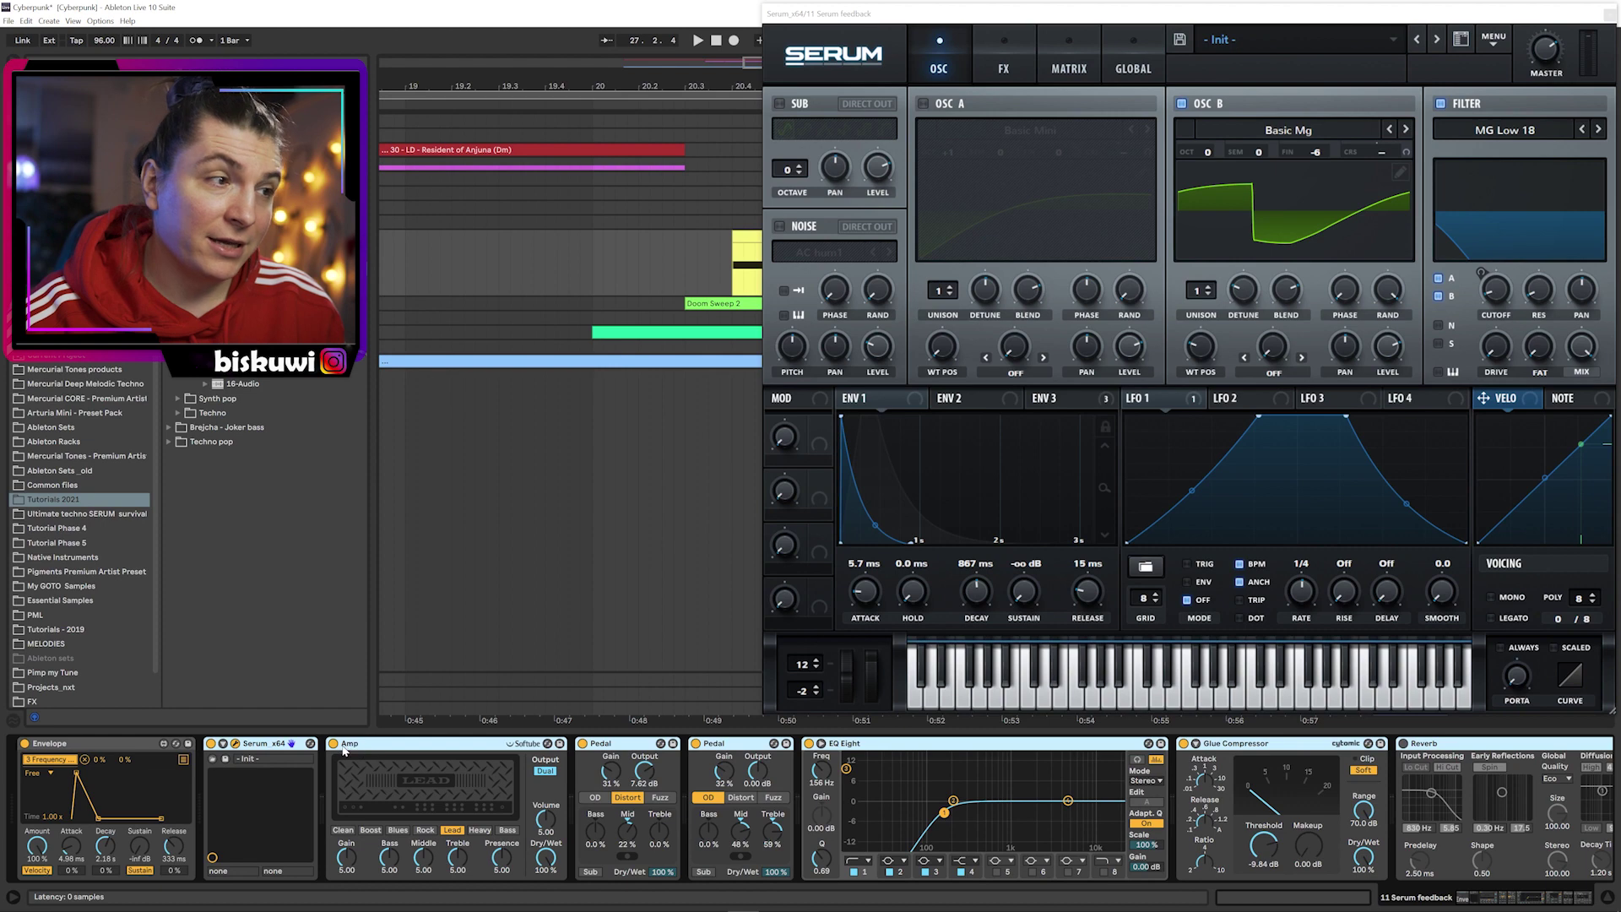
drag(1504, 900, 1548, 902)
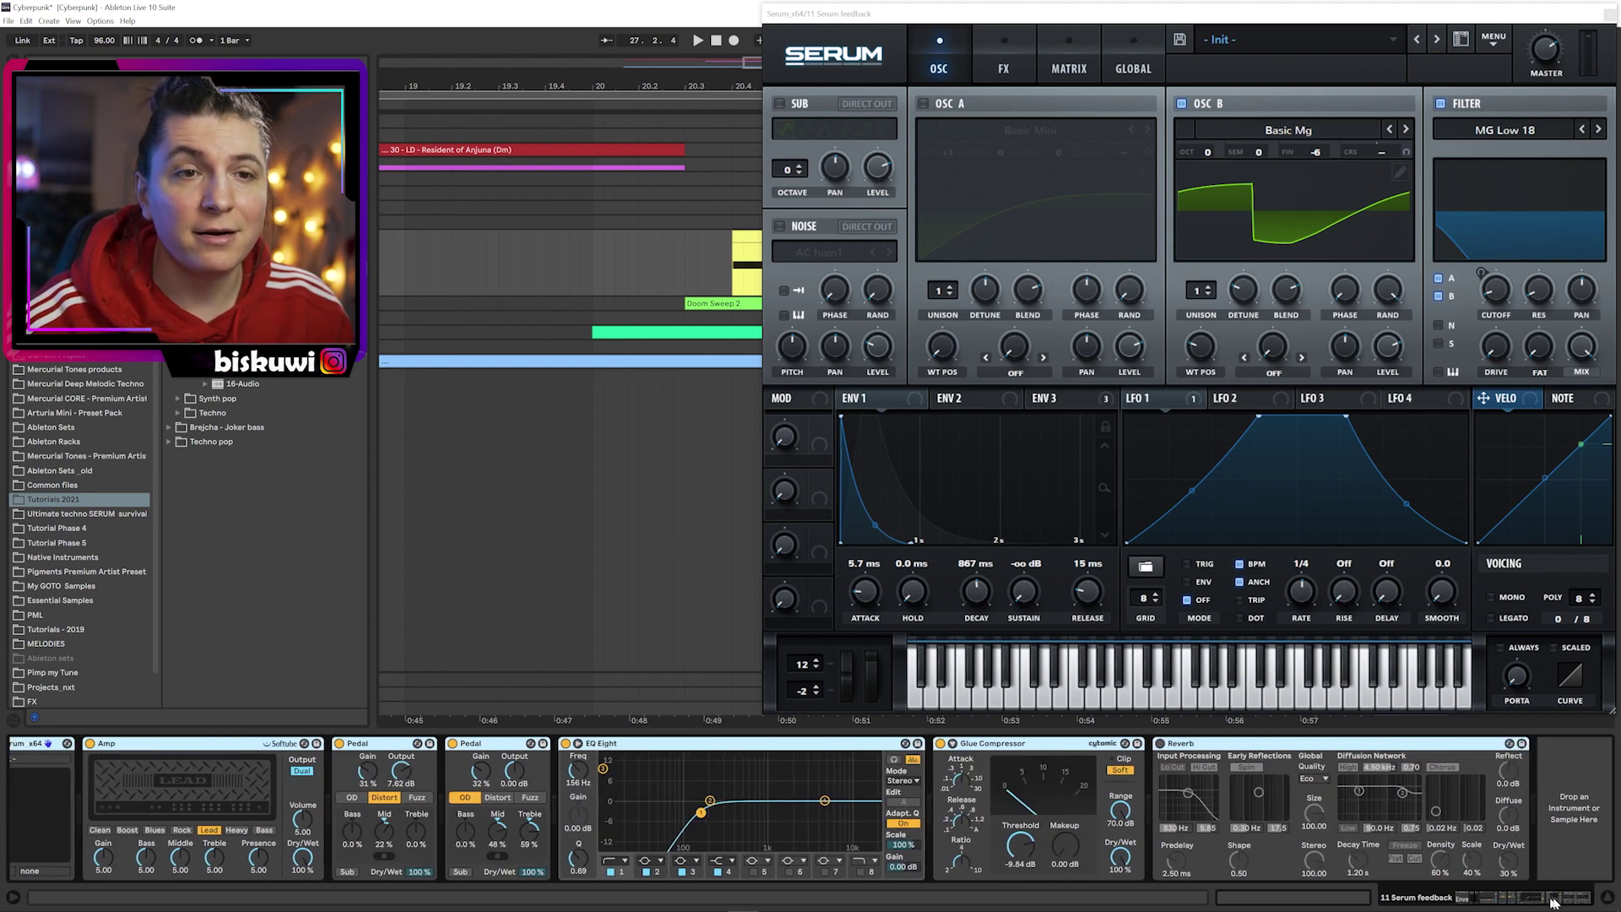
click(1383, 744)
click(1534, 775)
click(1415, 746)
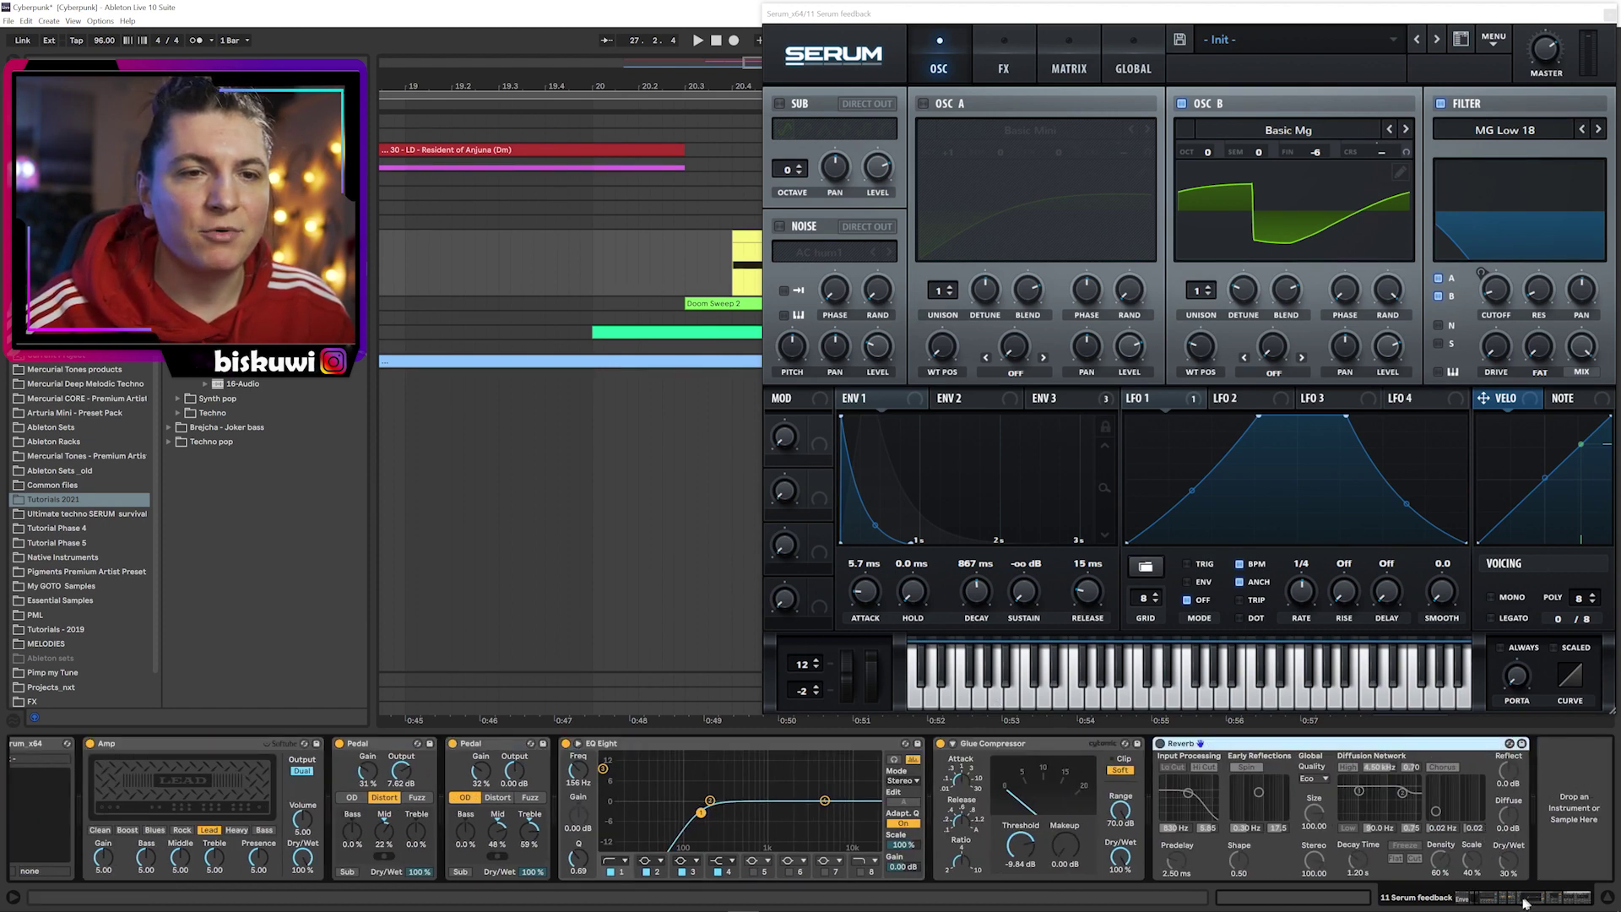
drag(1524, 903, 1460, 903)
click(405, 746)
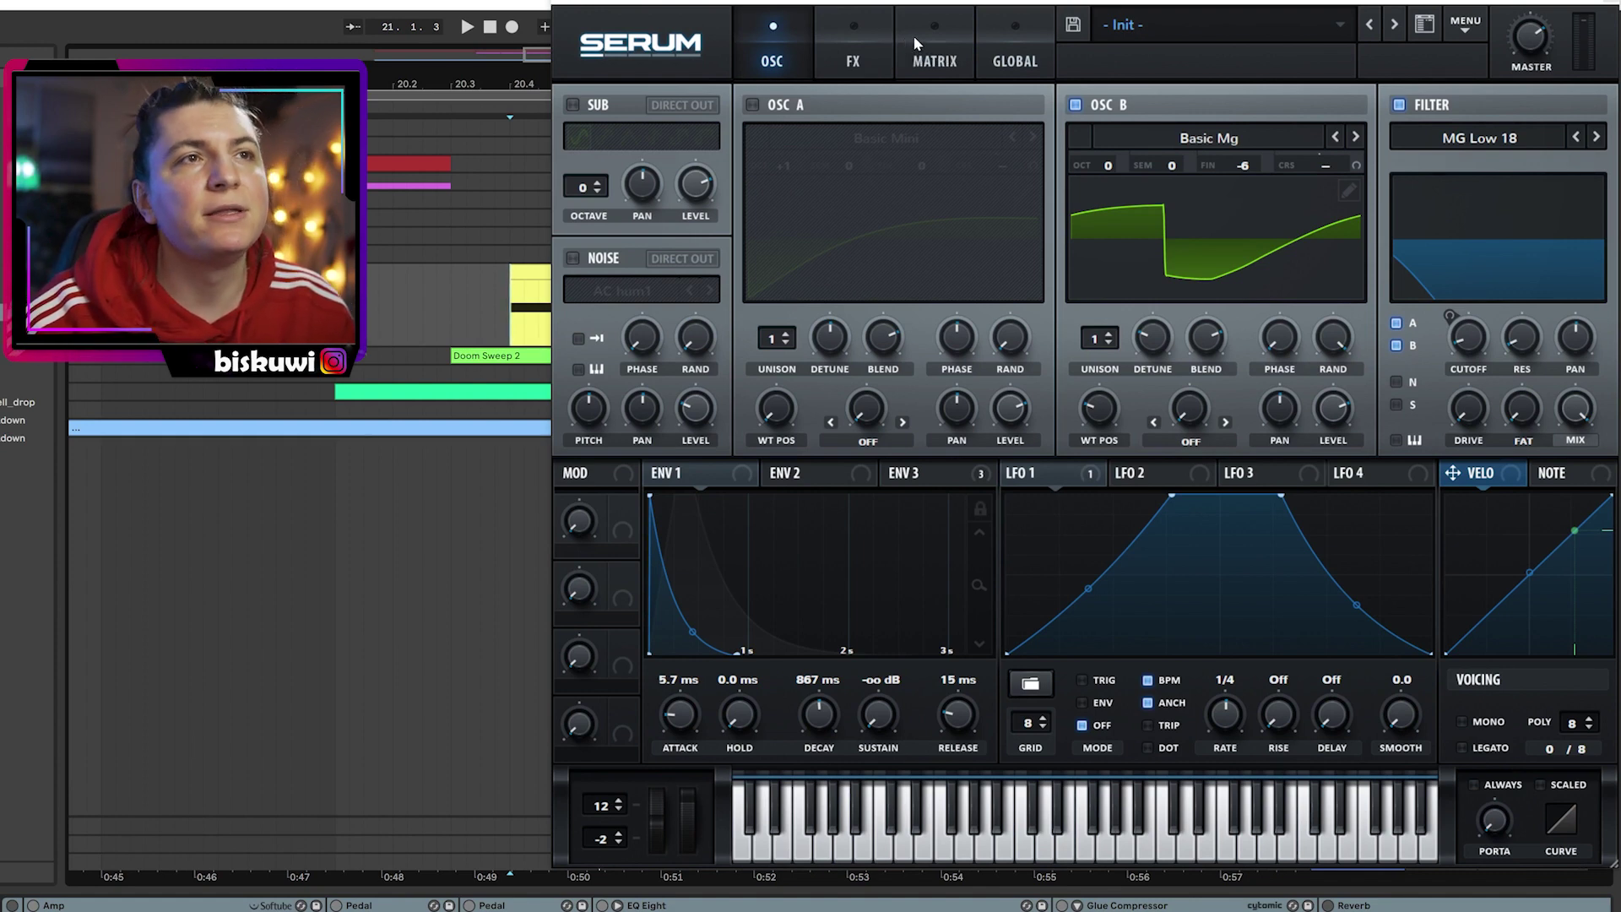
- Inspect Serum's modulation matrix and oscillator page, then play the Serum feedback clip with the effect rack bypassed
click(935, 51)
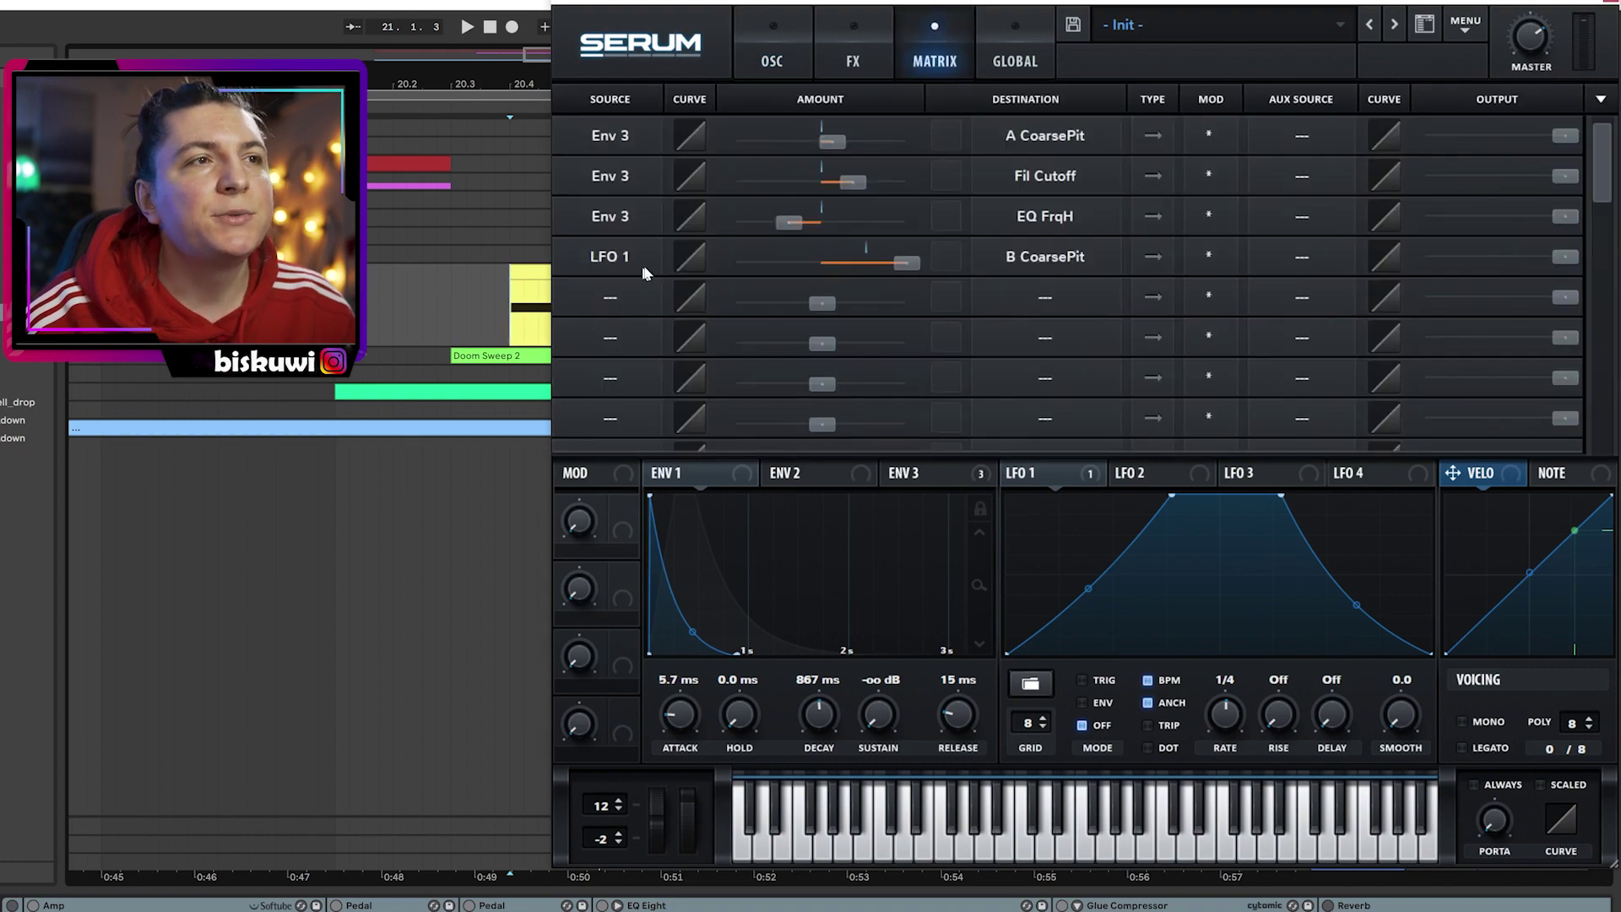
click(771, 52)
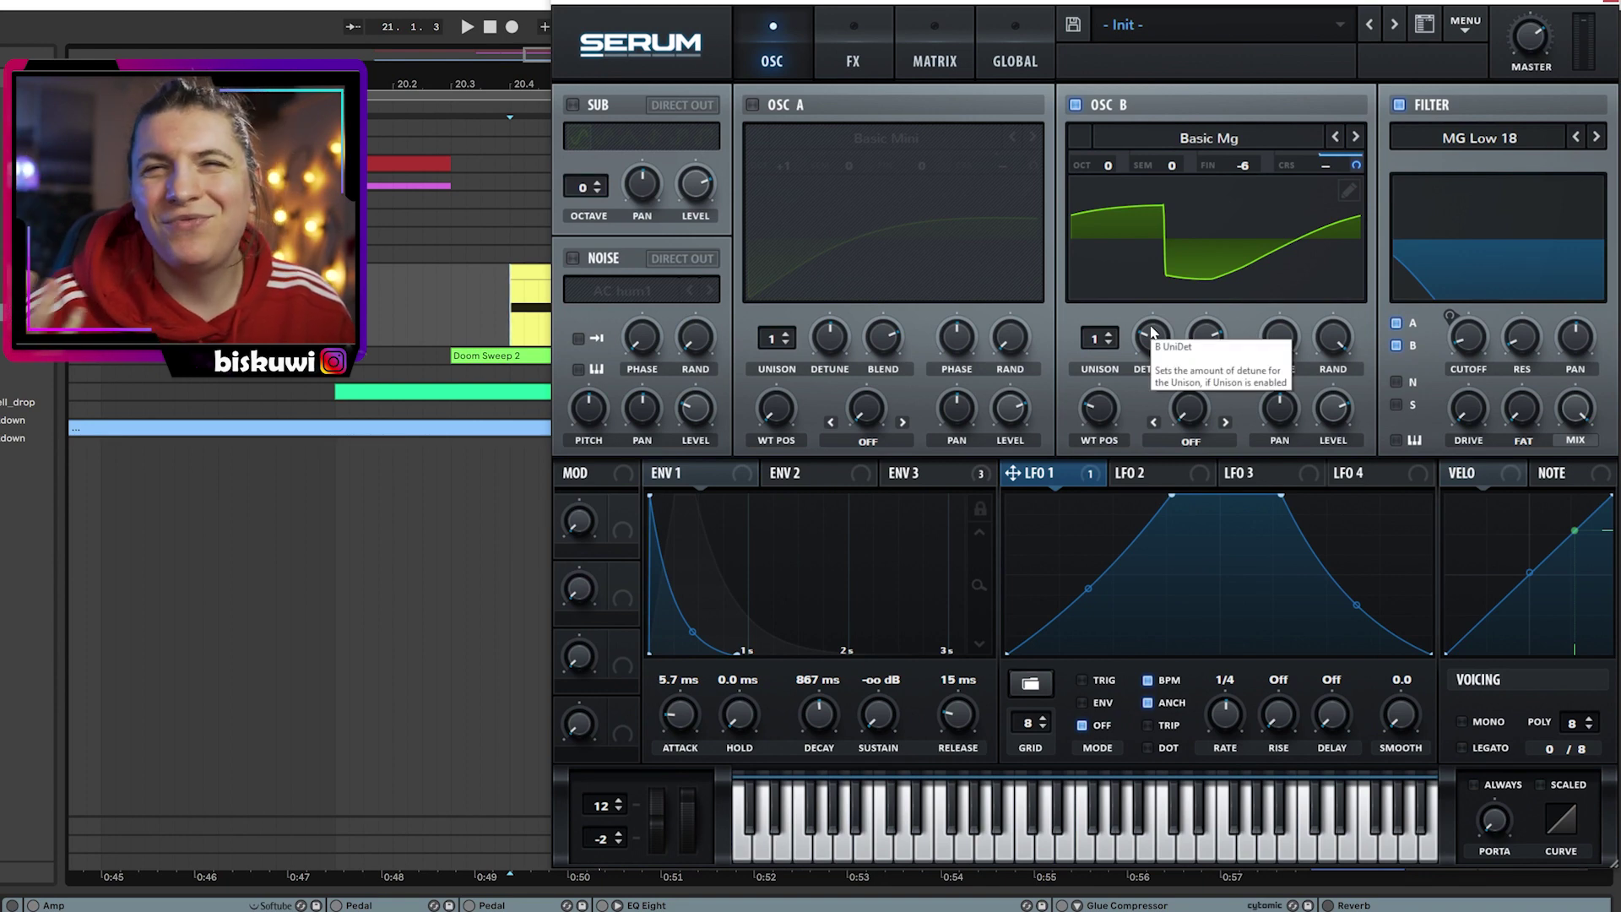
key(space)
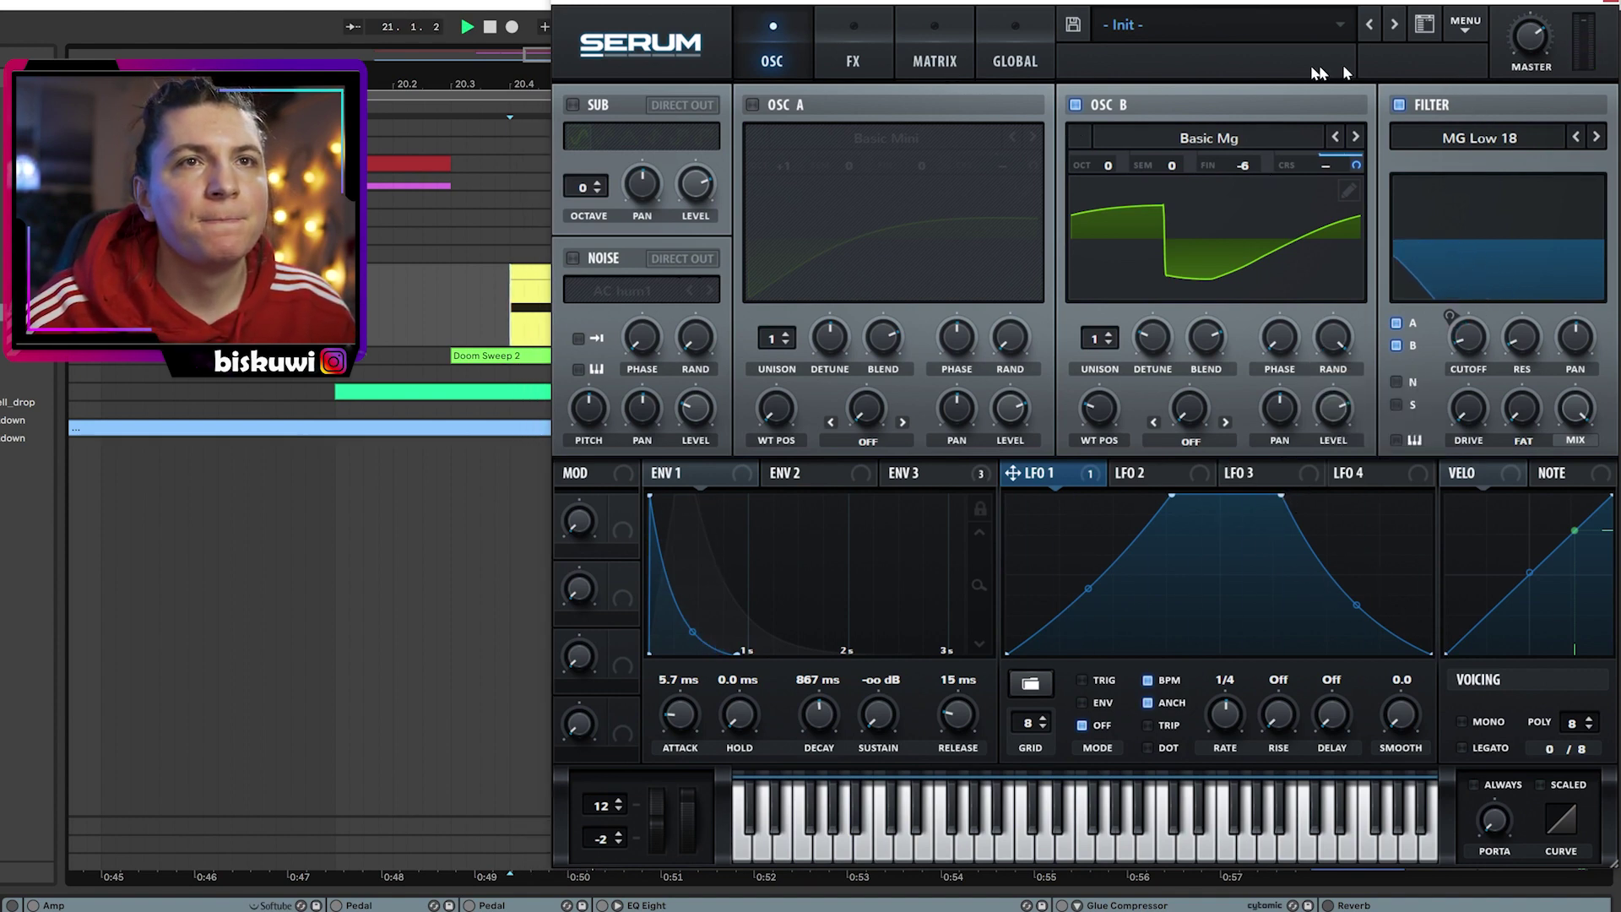
key(space)
key(space)
key(space)
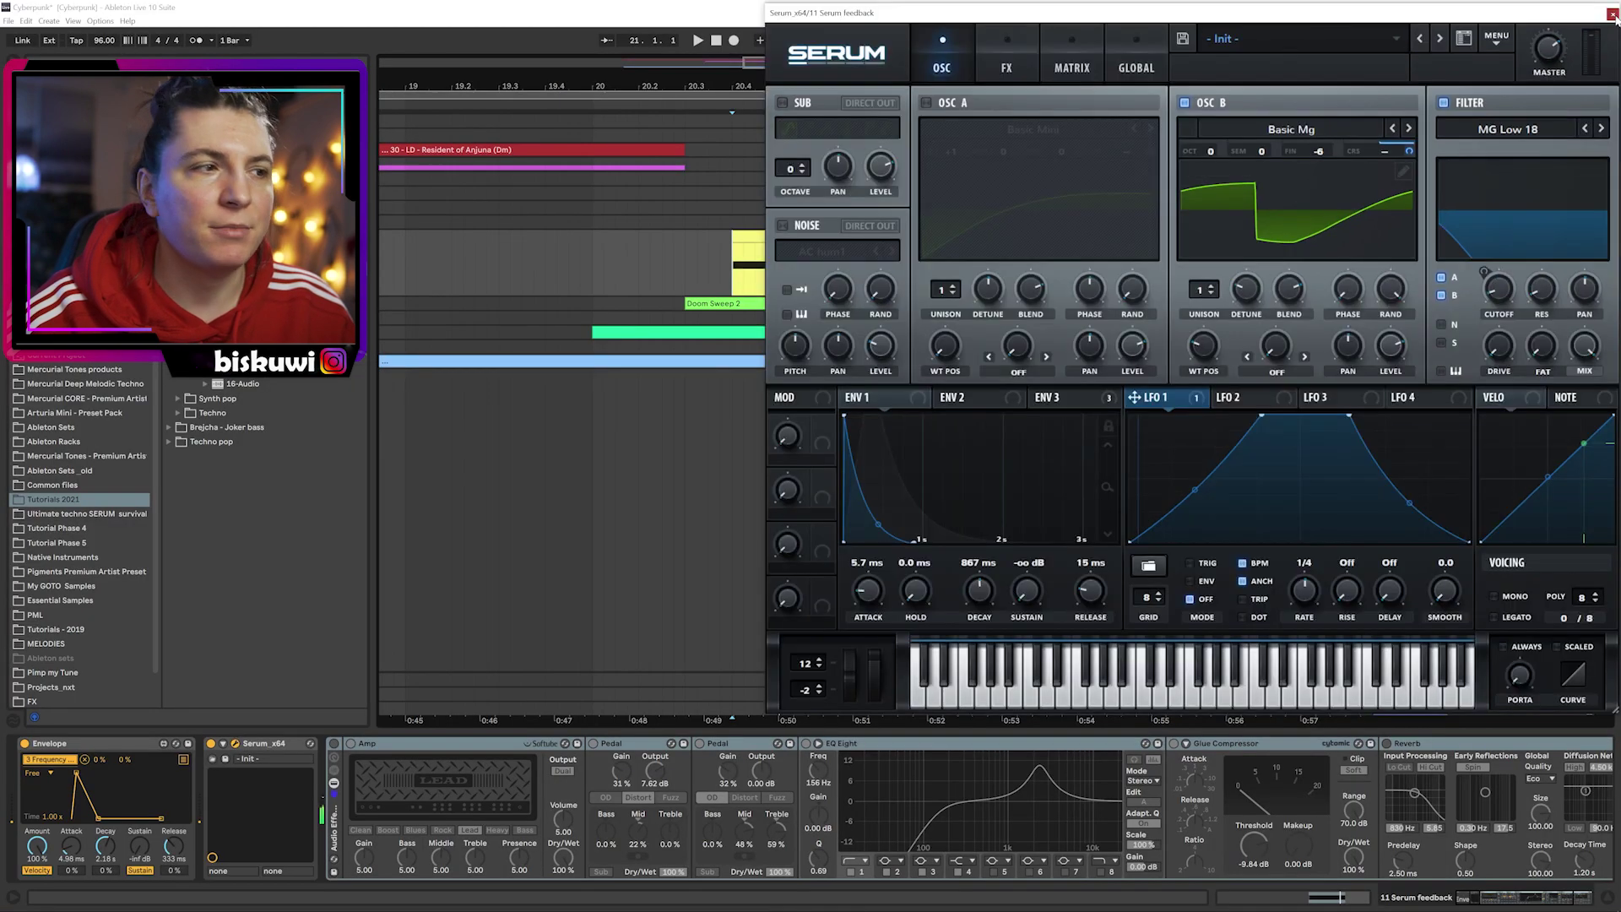
- Close the Serum window, enable the Serum feedback track's effect rack and play the clip with effects
click(1612, 9)
click(402, 748)
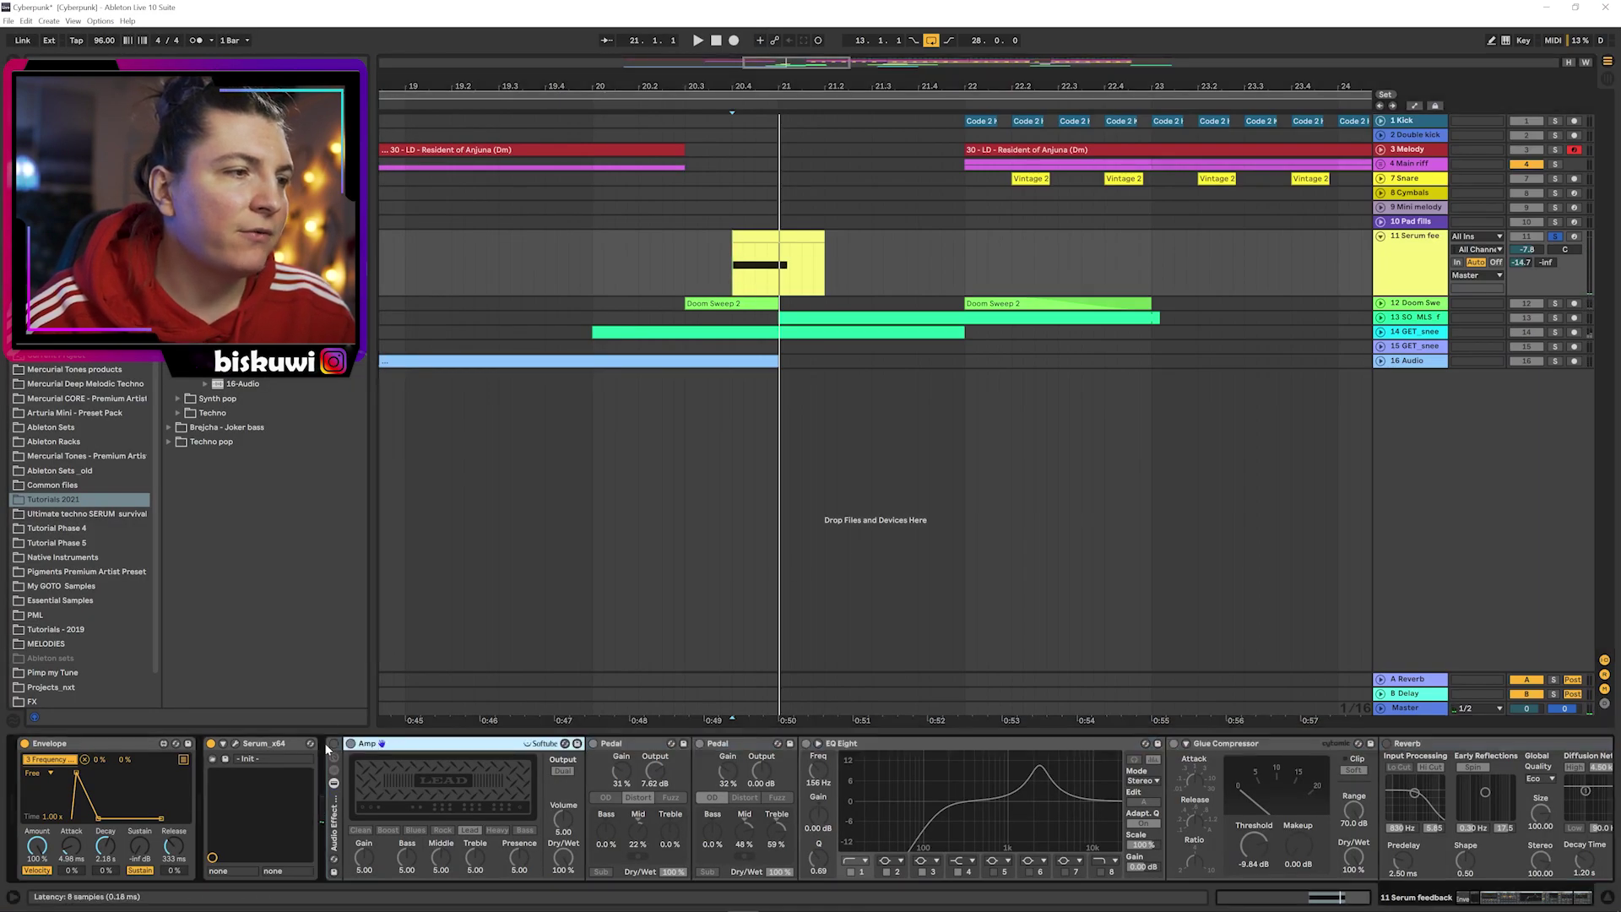
click(332, 744)
key(space)
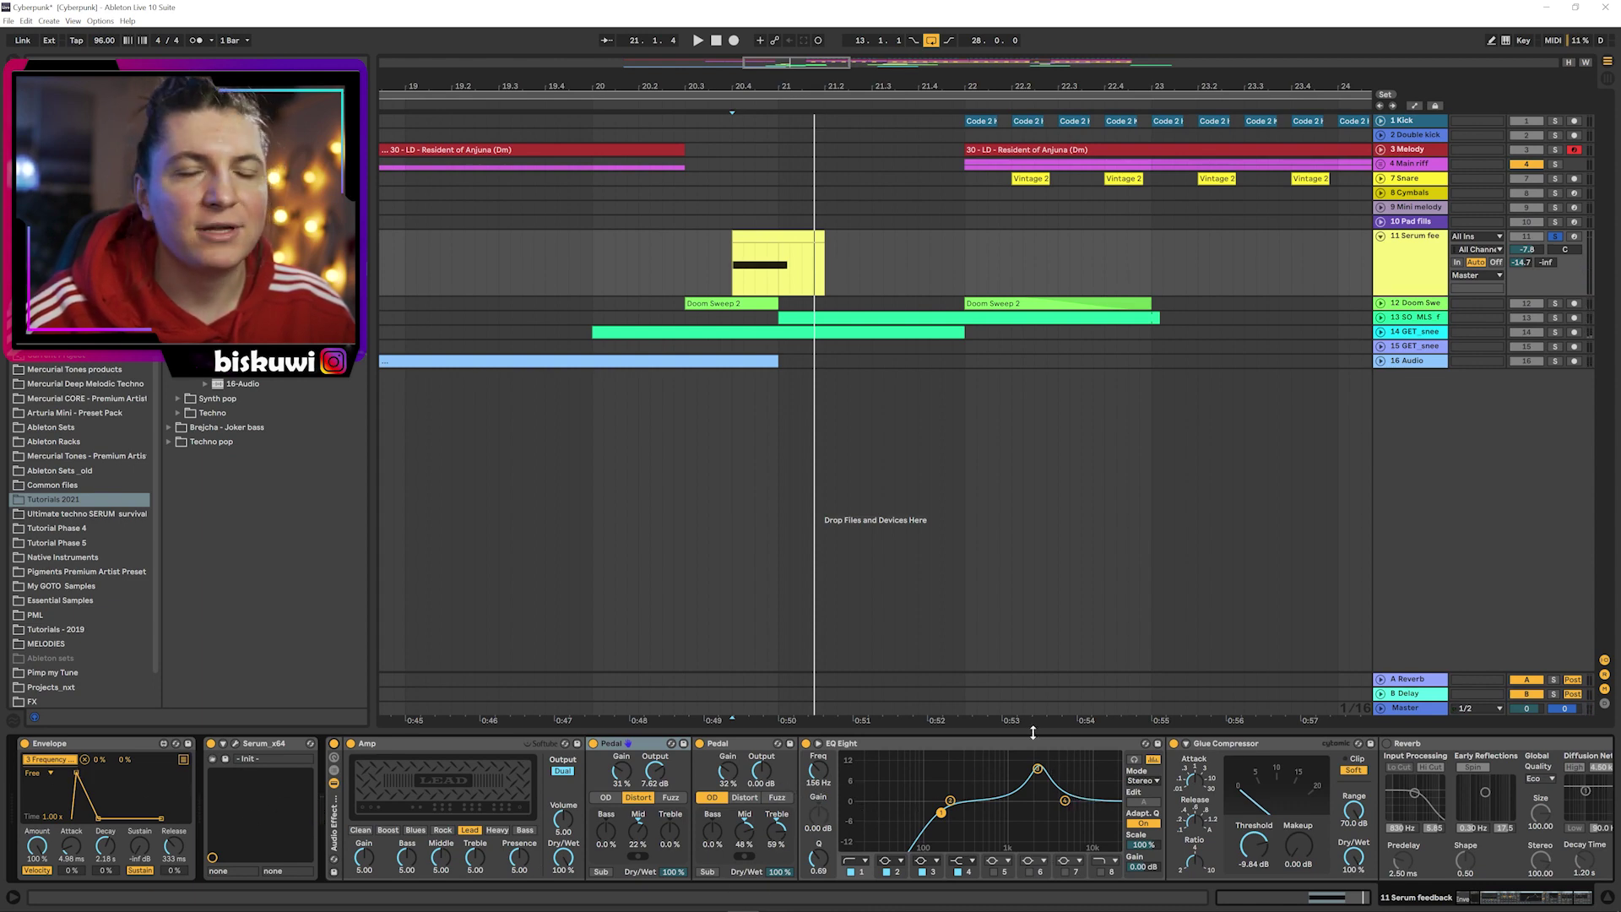
key(space)
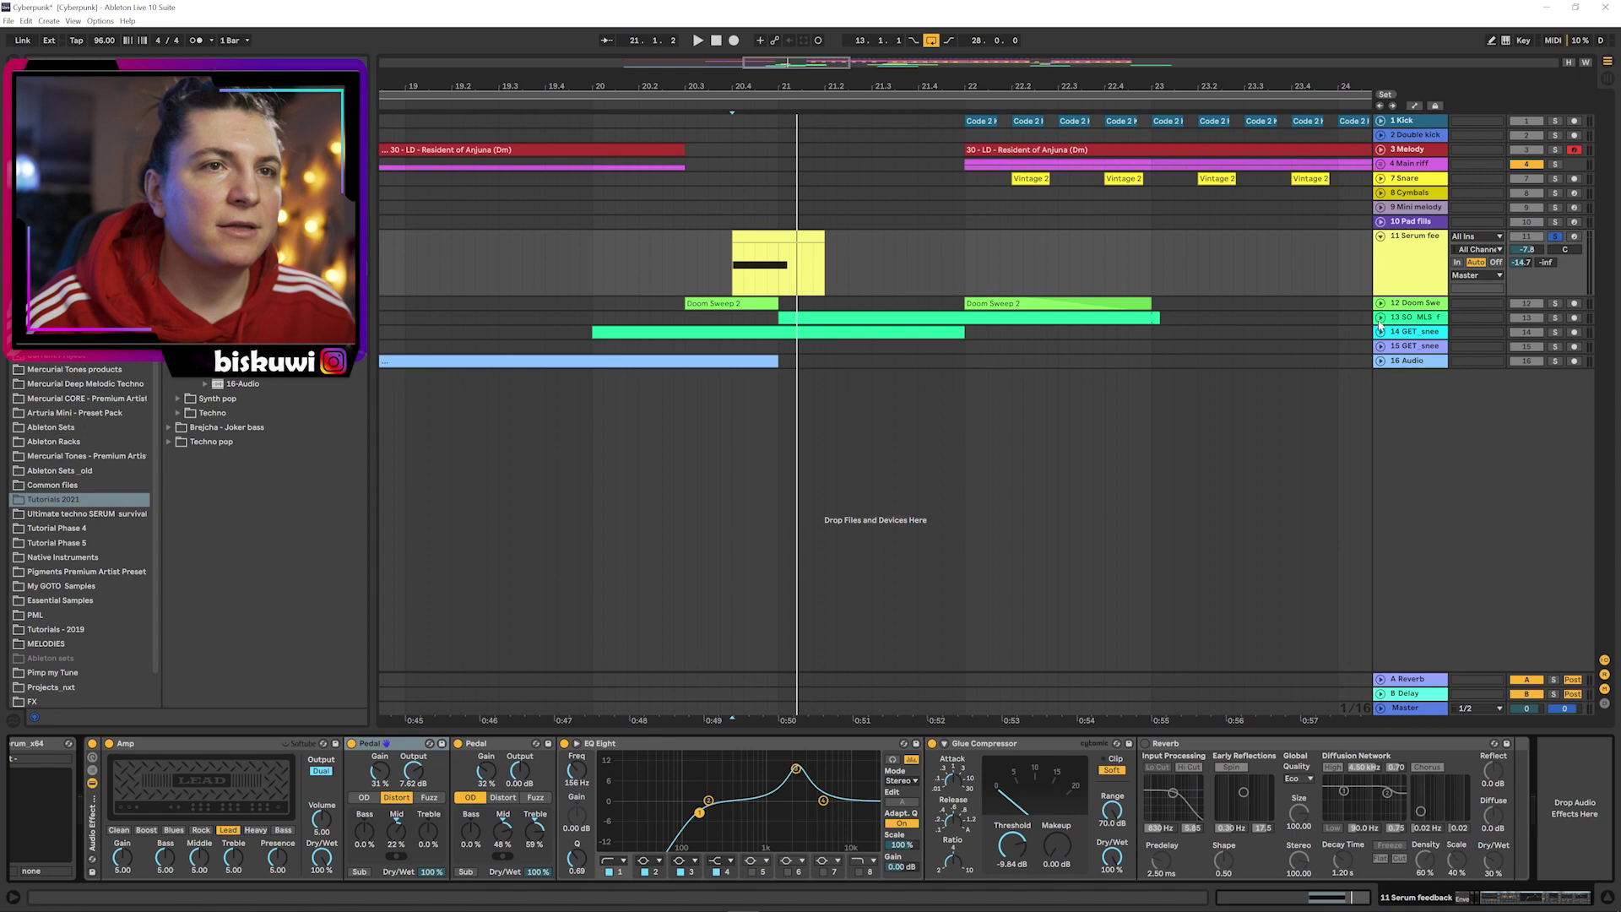
- Expand track 13, play its audio clip in solo together with Serum feedback around bar 21, and fold it again
click(1380, 317)
ctrl+click(1556, 318)
key(space)
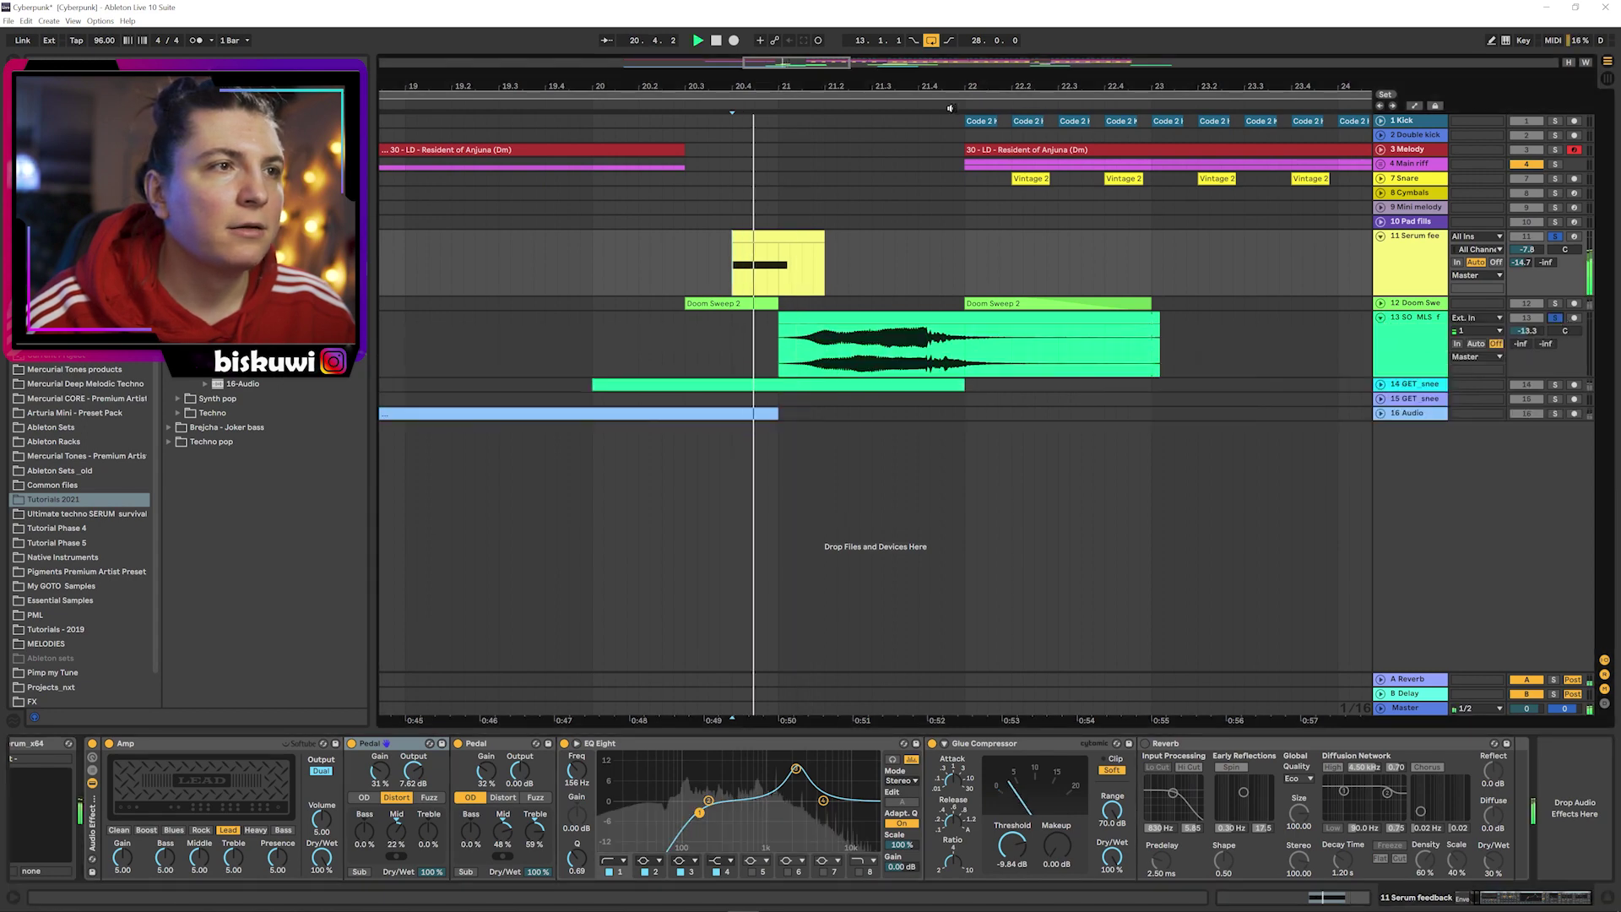
drag(797, 87, 796, 103)
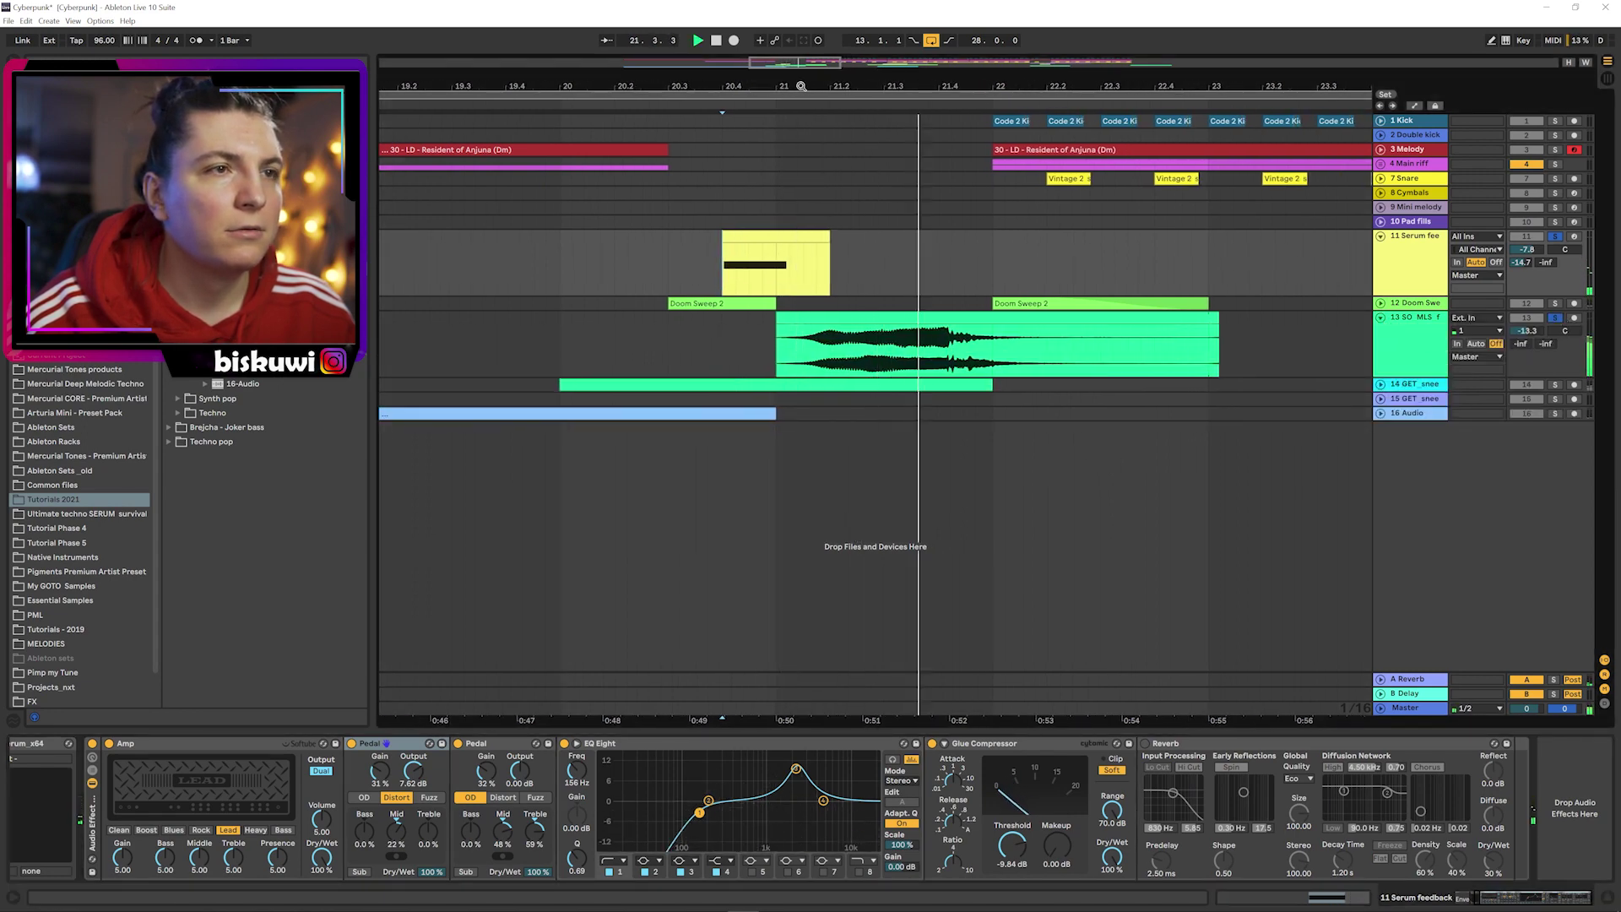
click(1554, 318)
click(1381, 318)
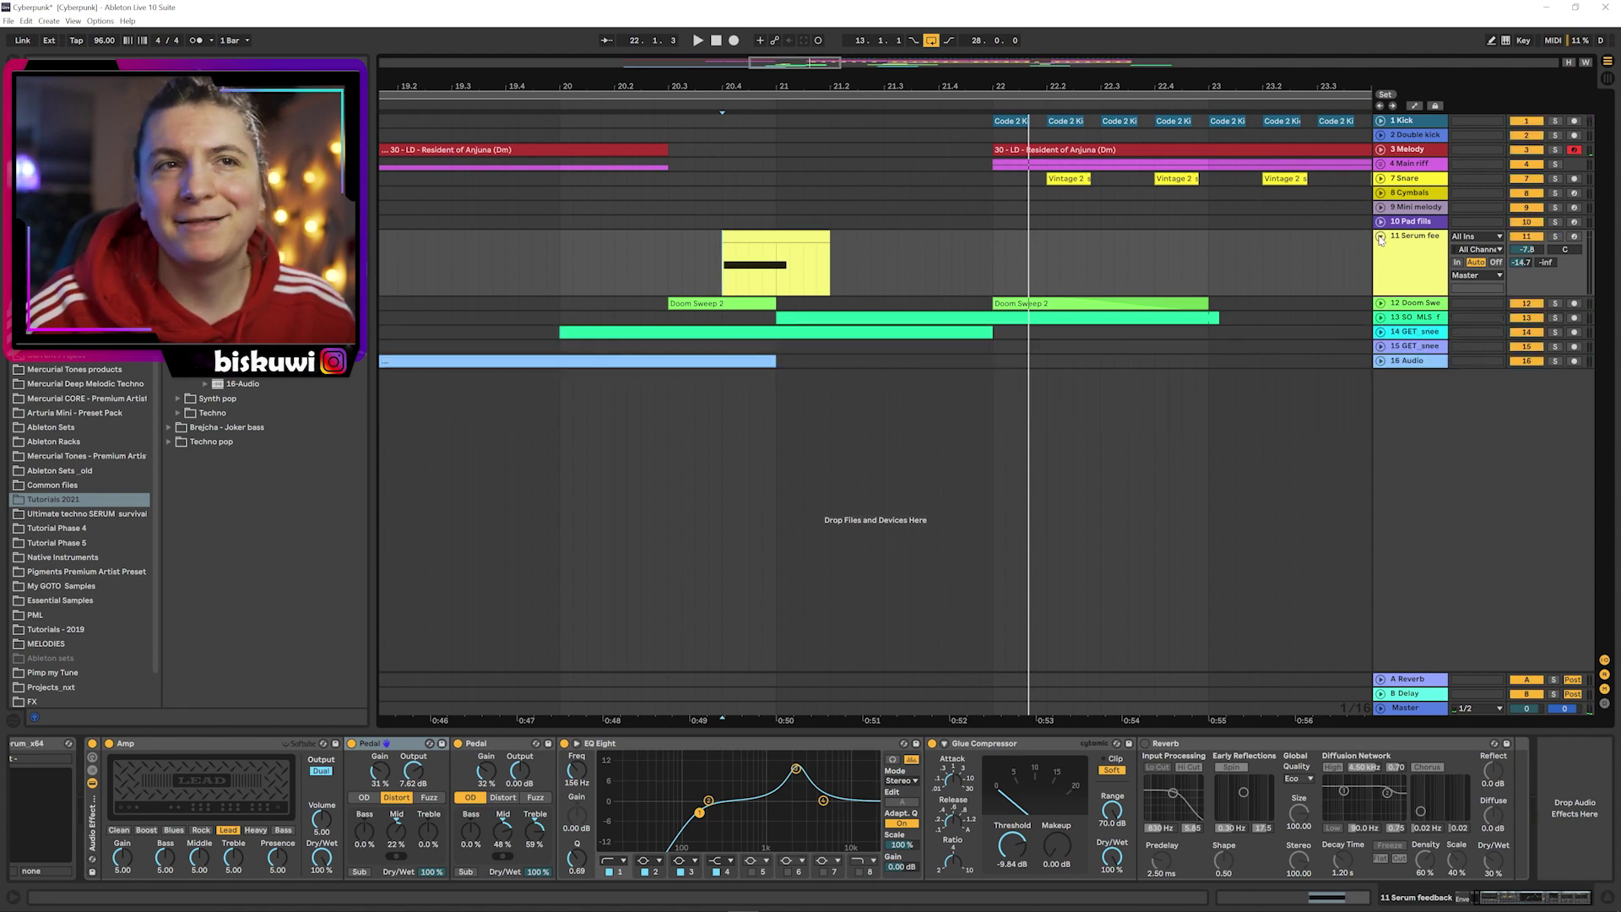
- Expand the Doom Sweep track and play its clips in solo from bar 20.3, then with the full arrangement from bar 20
click(1381, 239)
key(minus)
click(1380, 240)
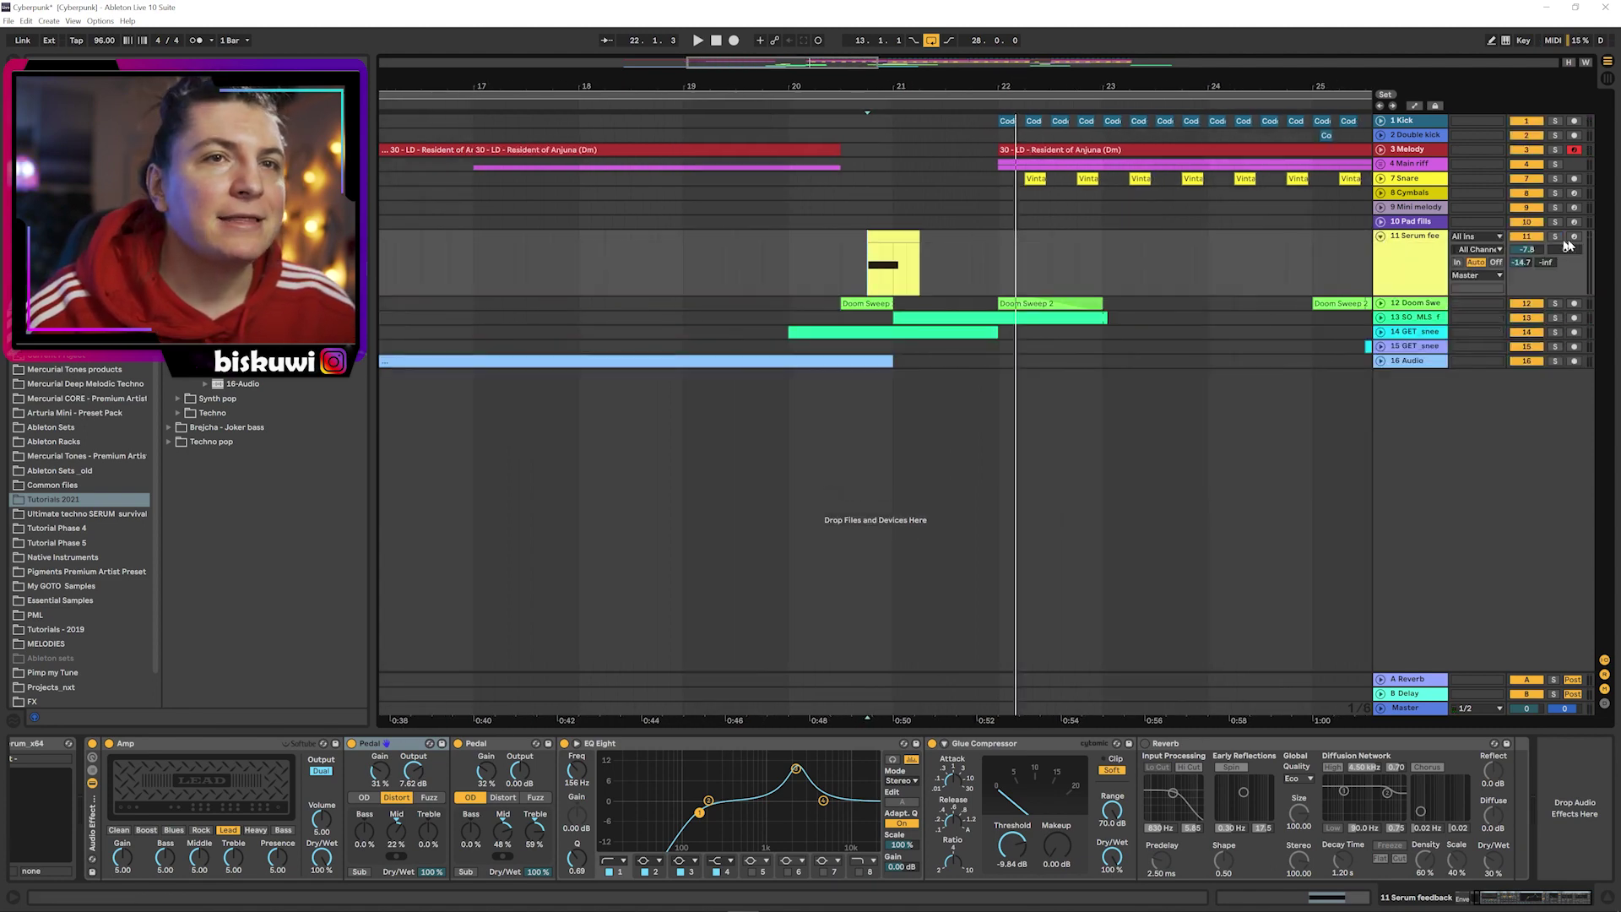
click(1380, 303)
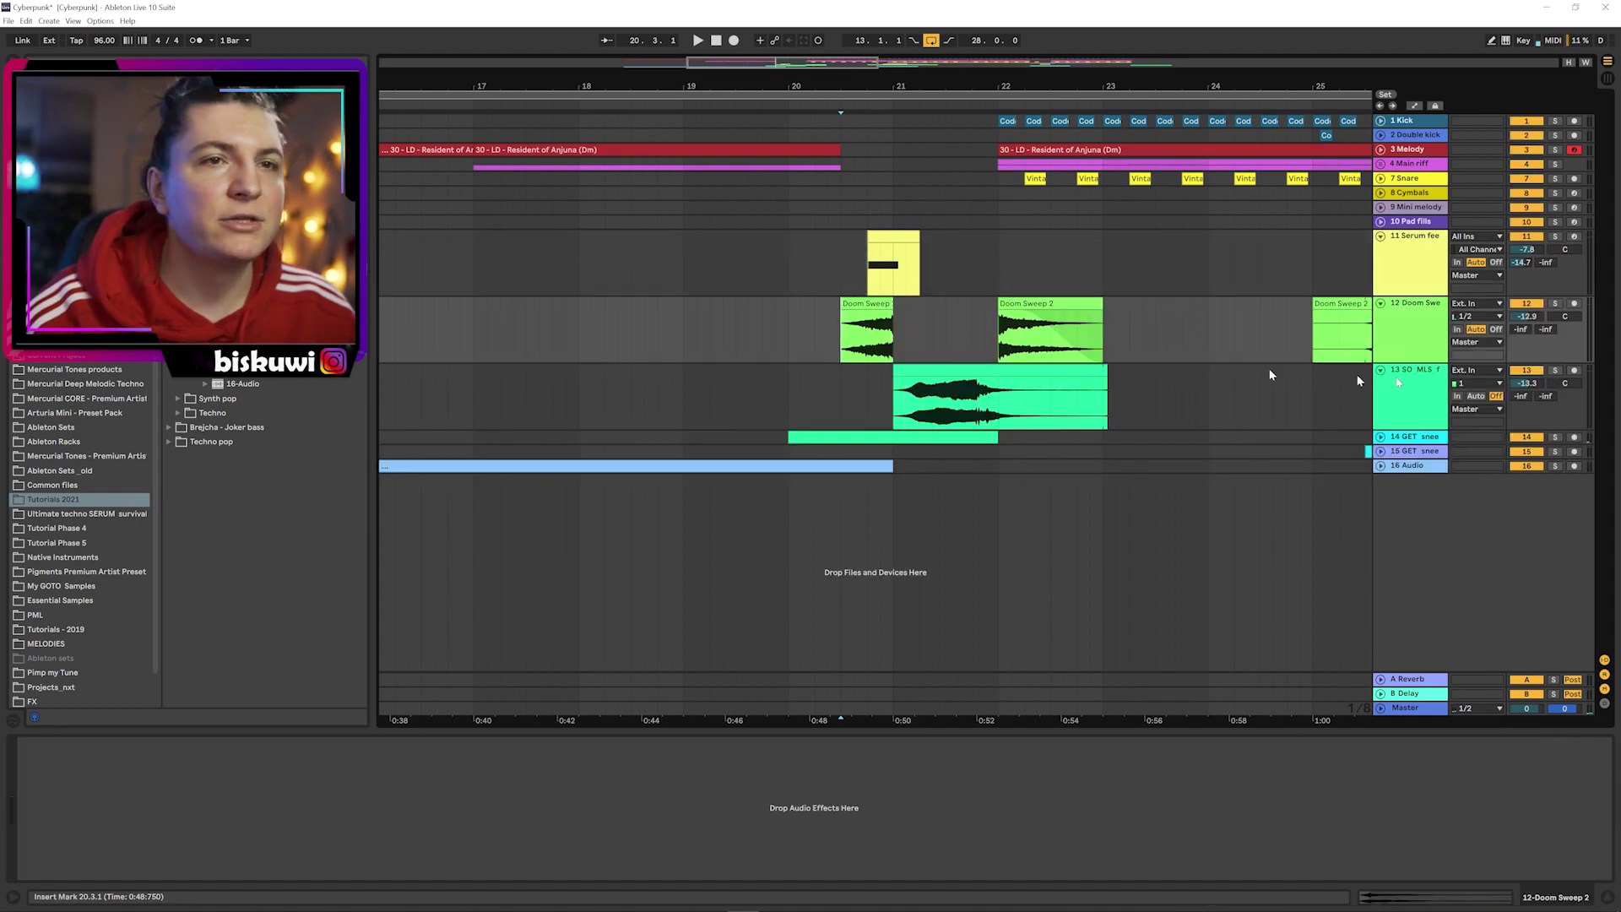
click(1381, 370)
click(1554, 304)
key(space)
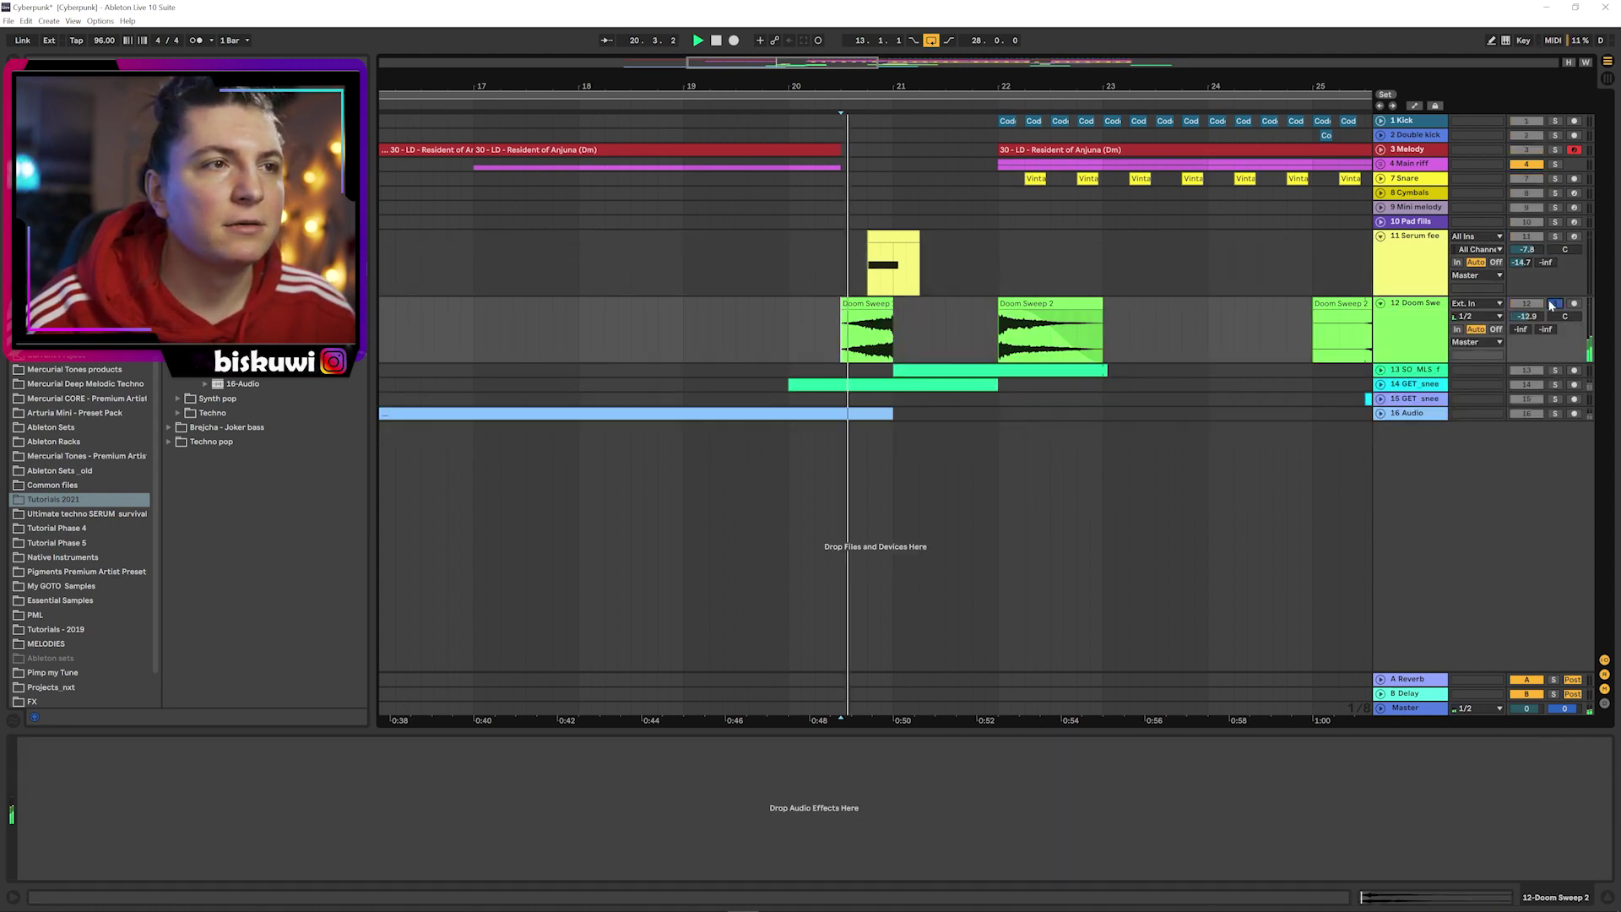
key(space)
key(space)
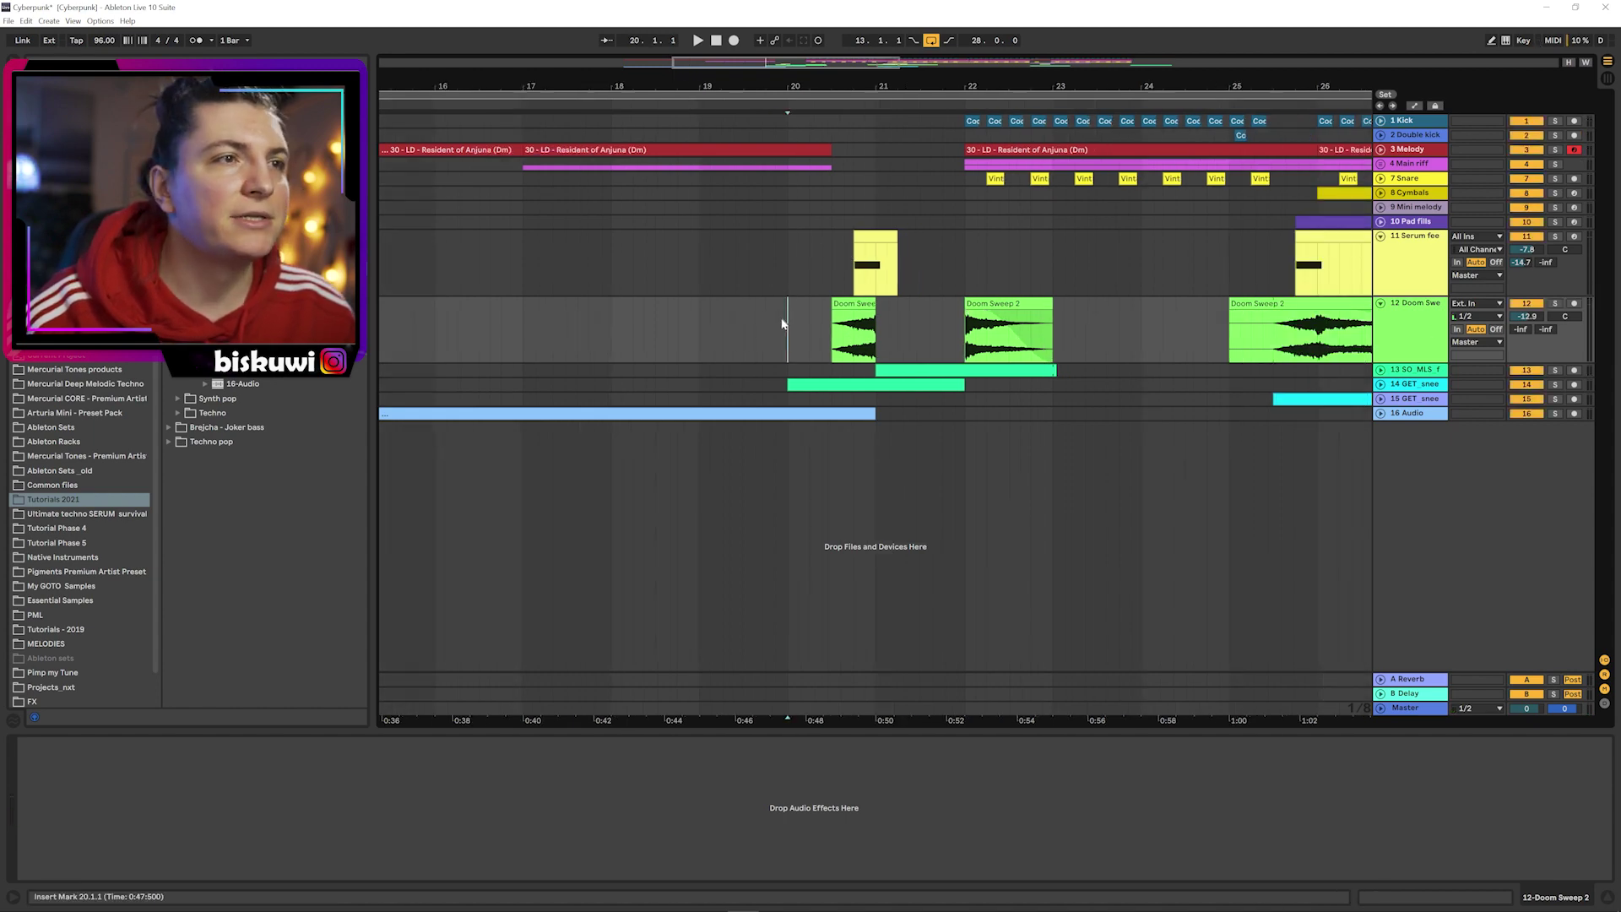
key(space)
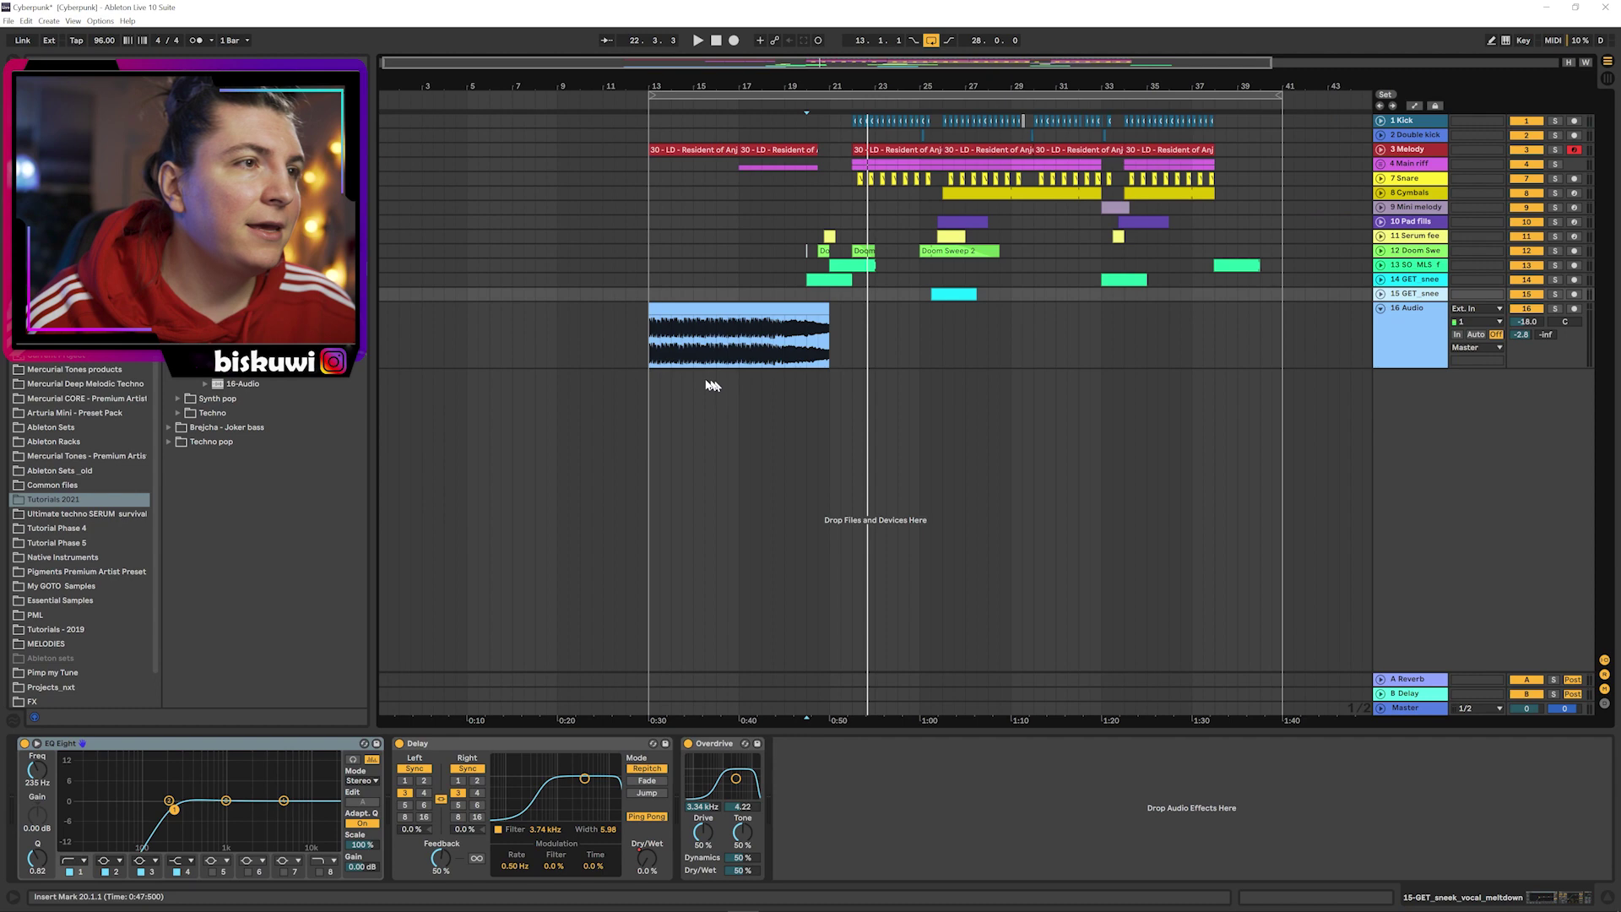
- Play track 16's audio clip at bars 17 and 19, in the mix and in solo, and fold the track
click(664, 348)
key(space)
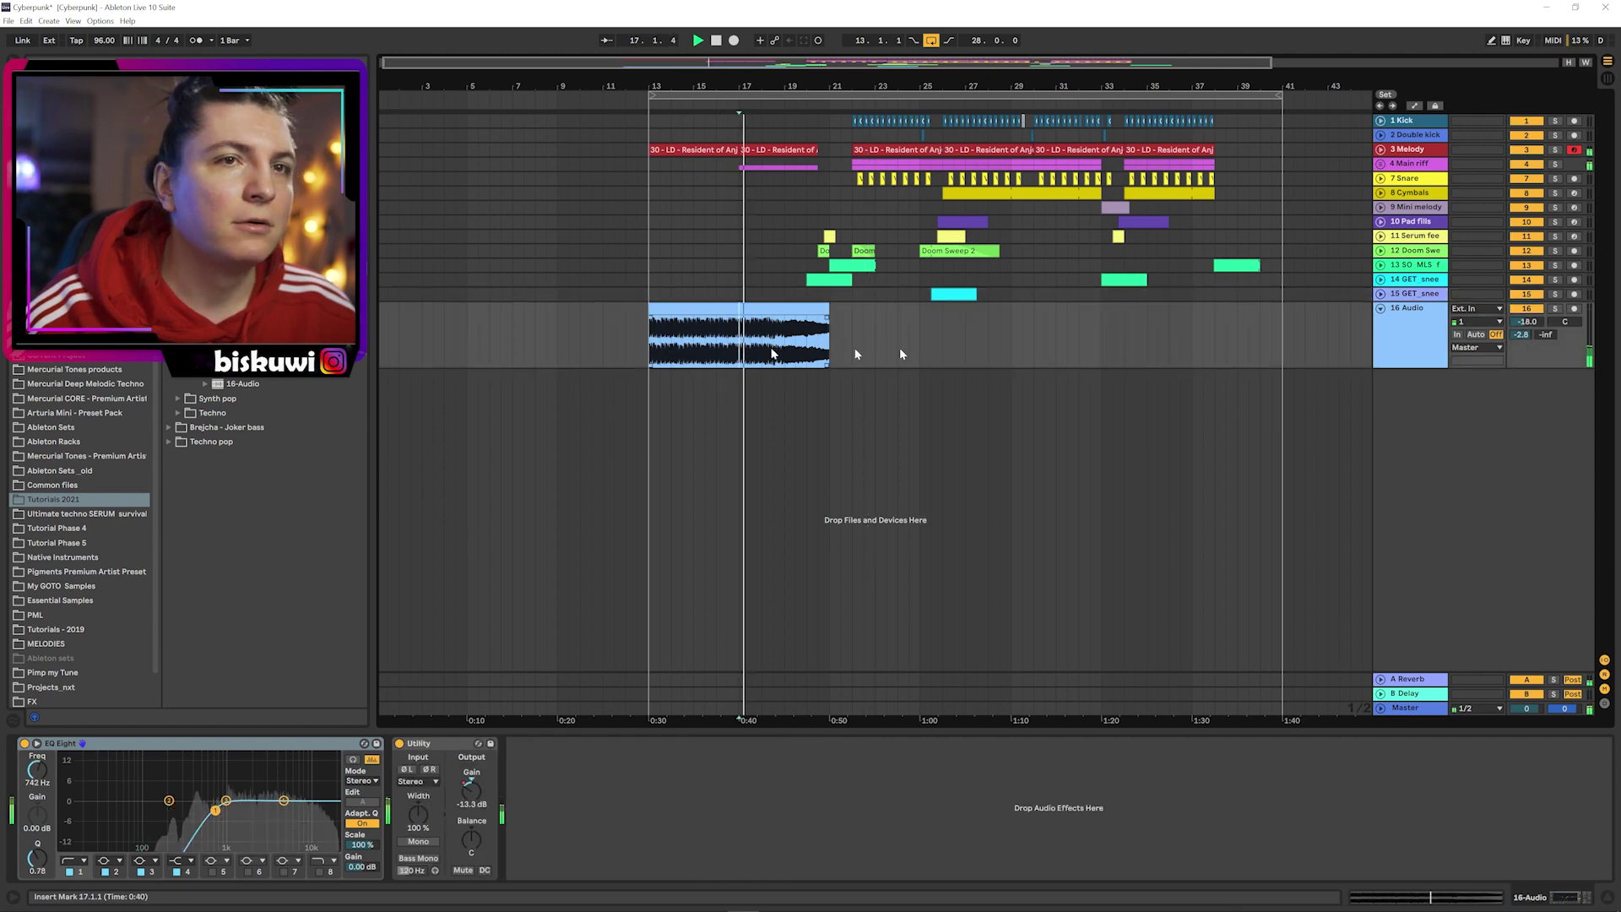
click(1555, 309)
key(space)
key(space)
click(783, 342)
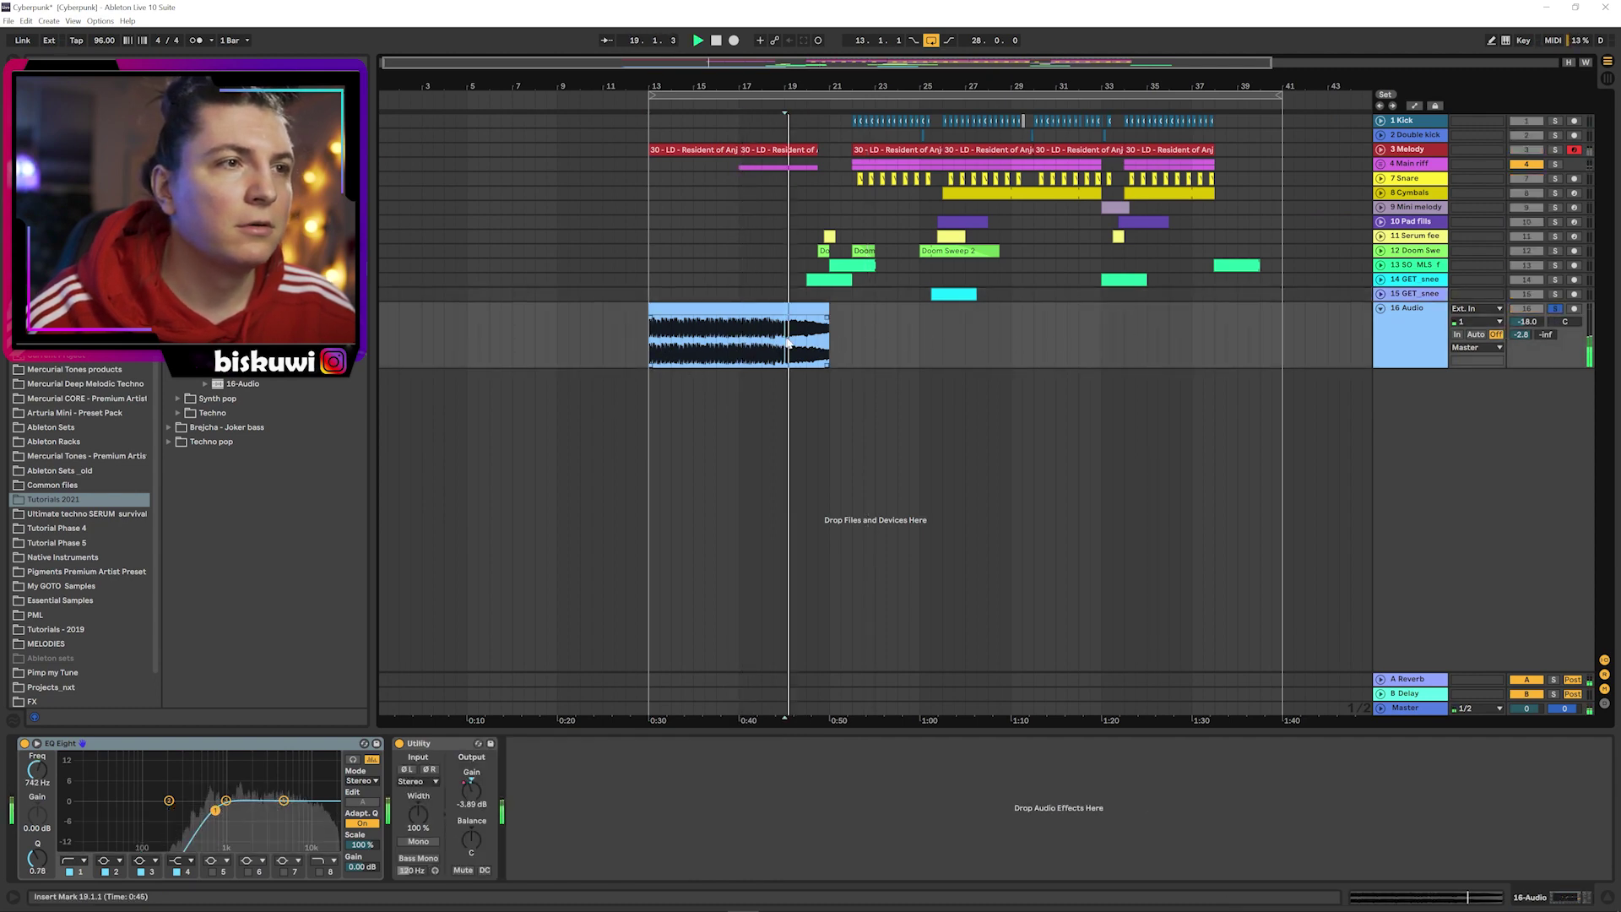
click(1553, 310)
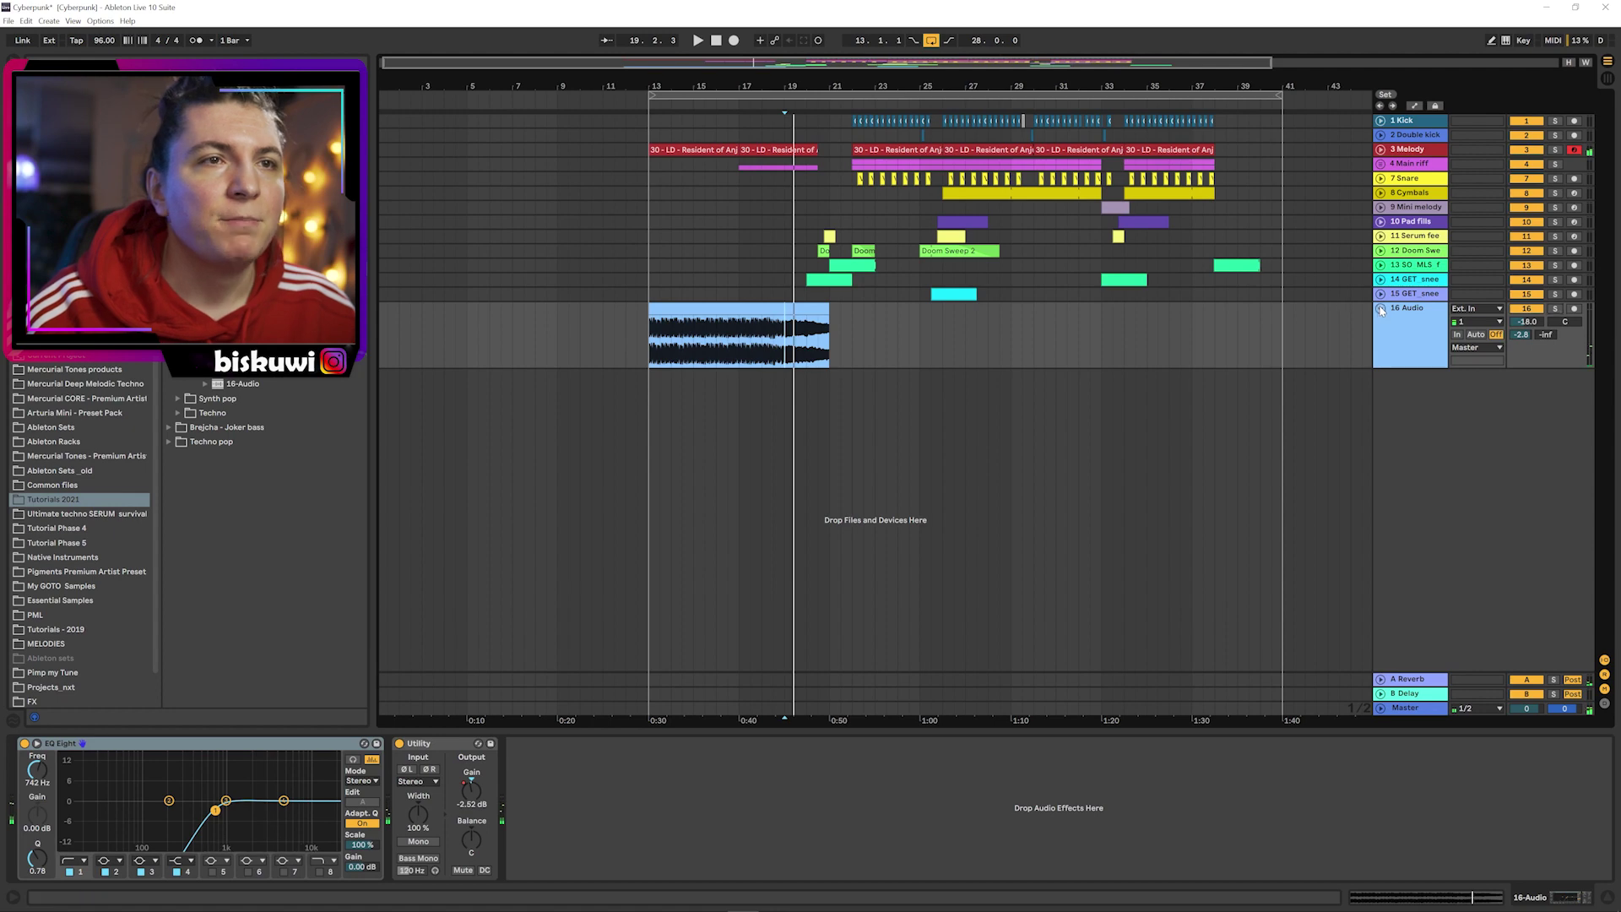
click(1381, 310)
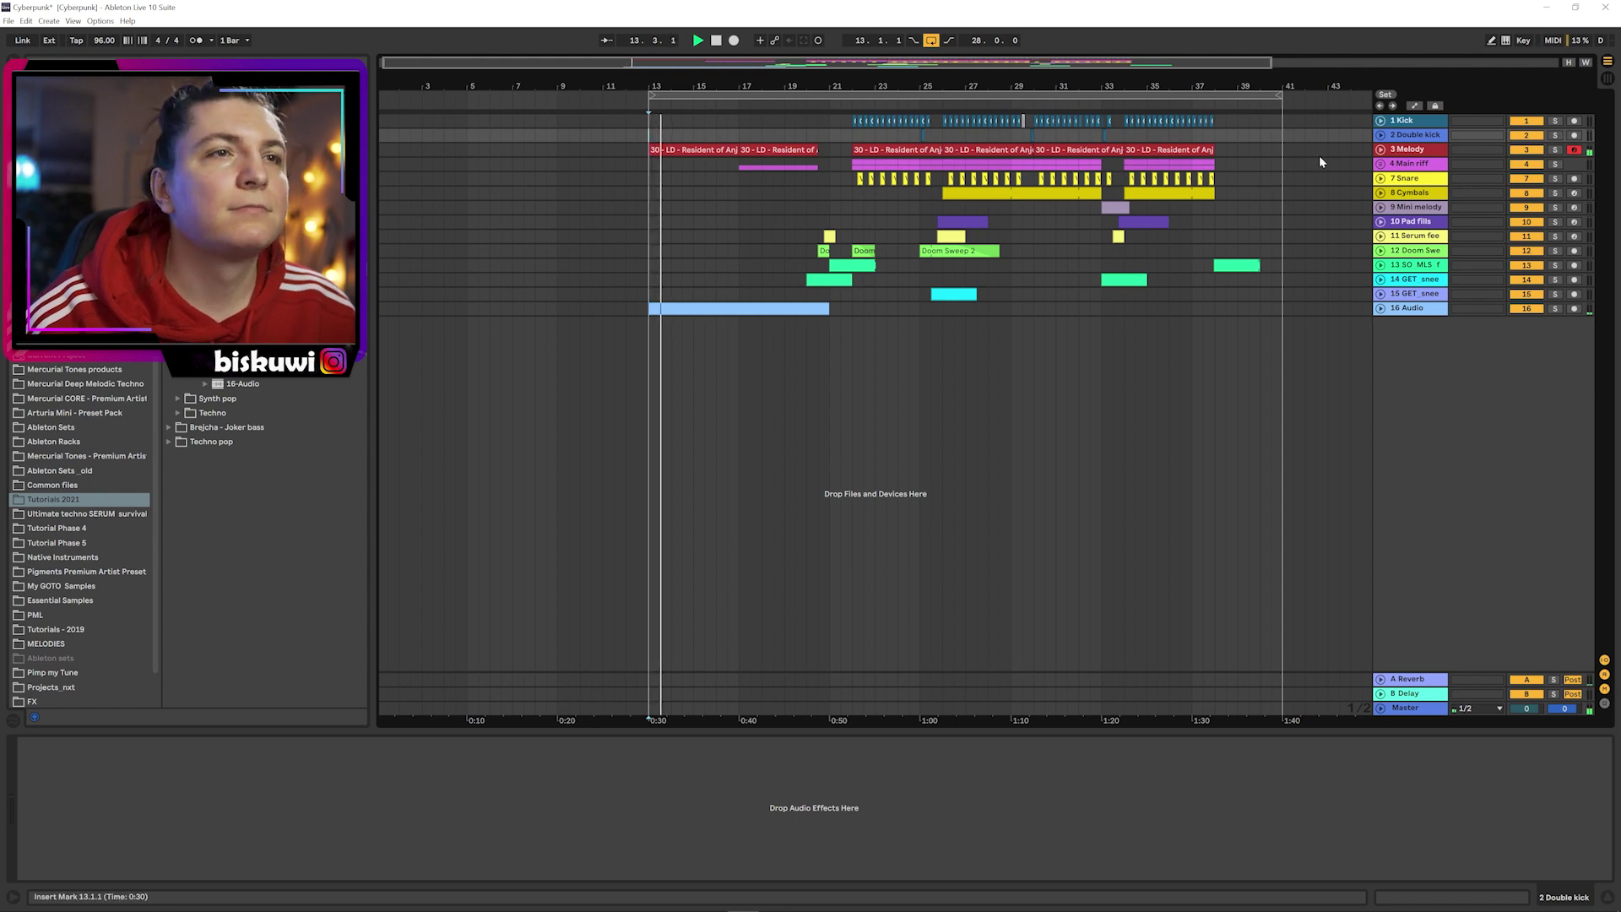
- Show the Melody track's Auto Filter frequency automation and unfold the Main riff group during playback from bar 13
click(1382, 149)
key(a)
click(1411, 163)
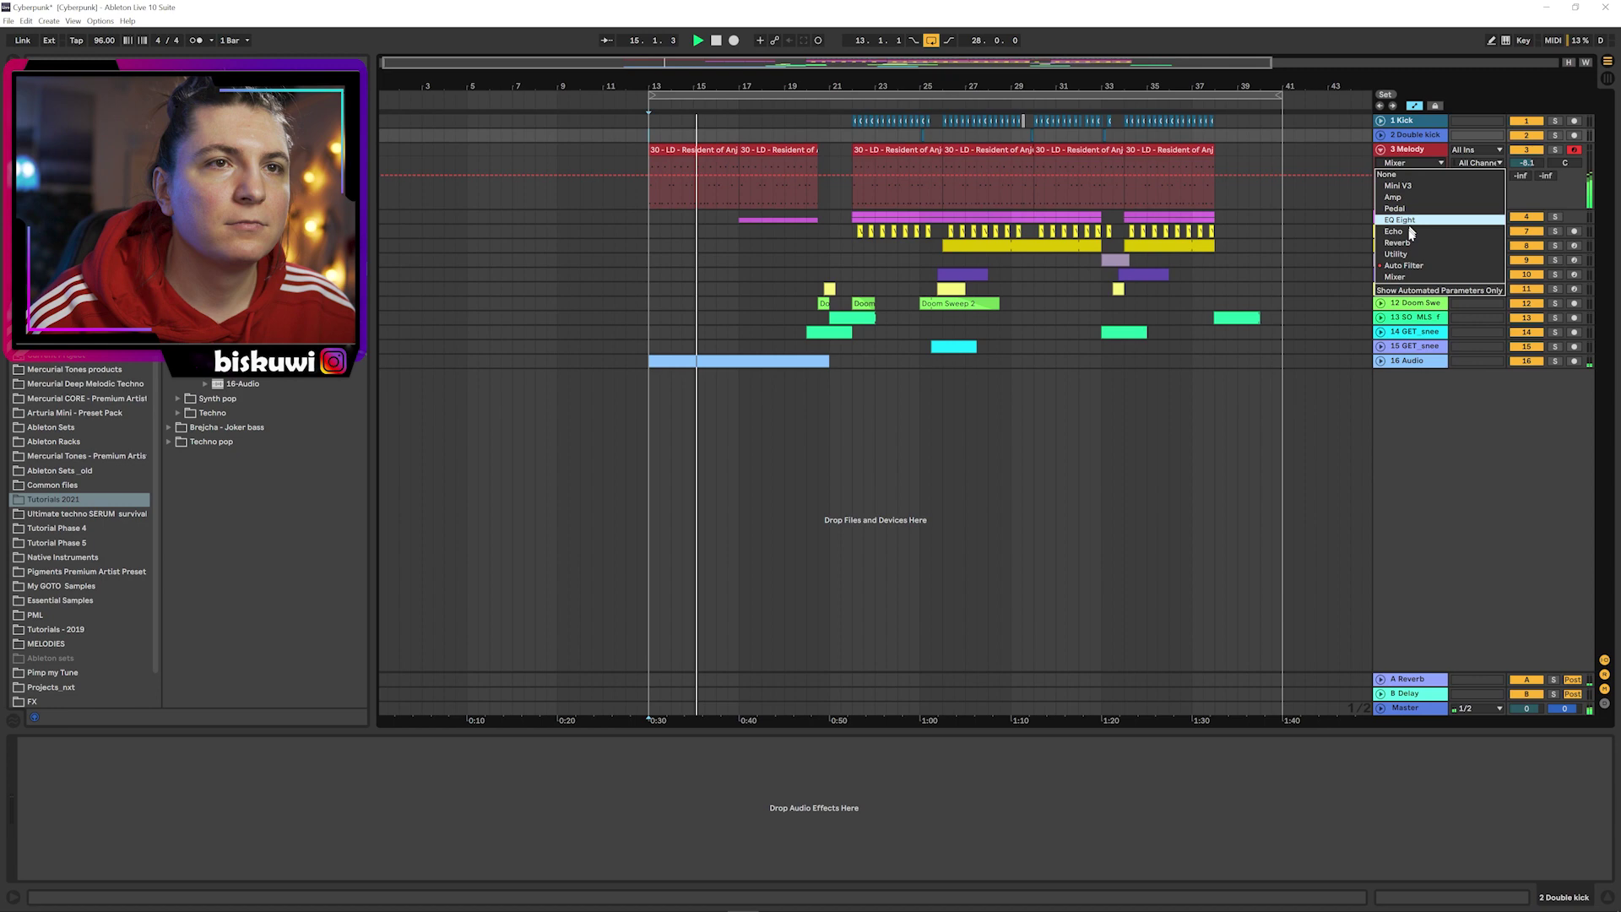
click(1409, 265)
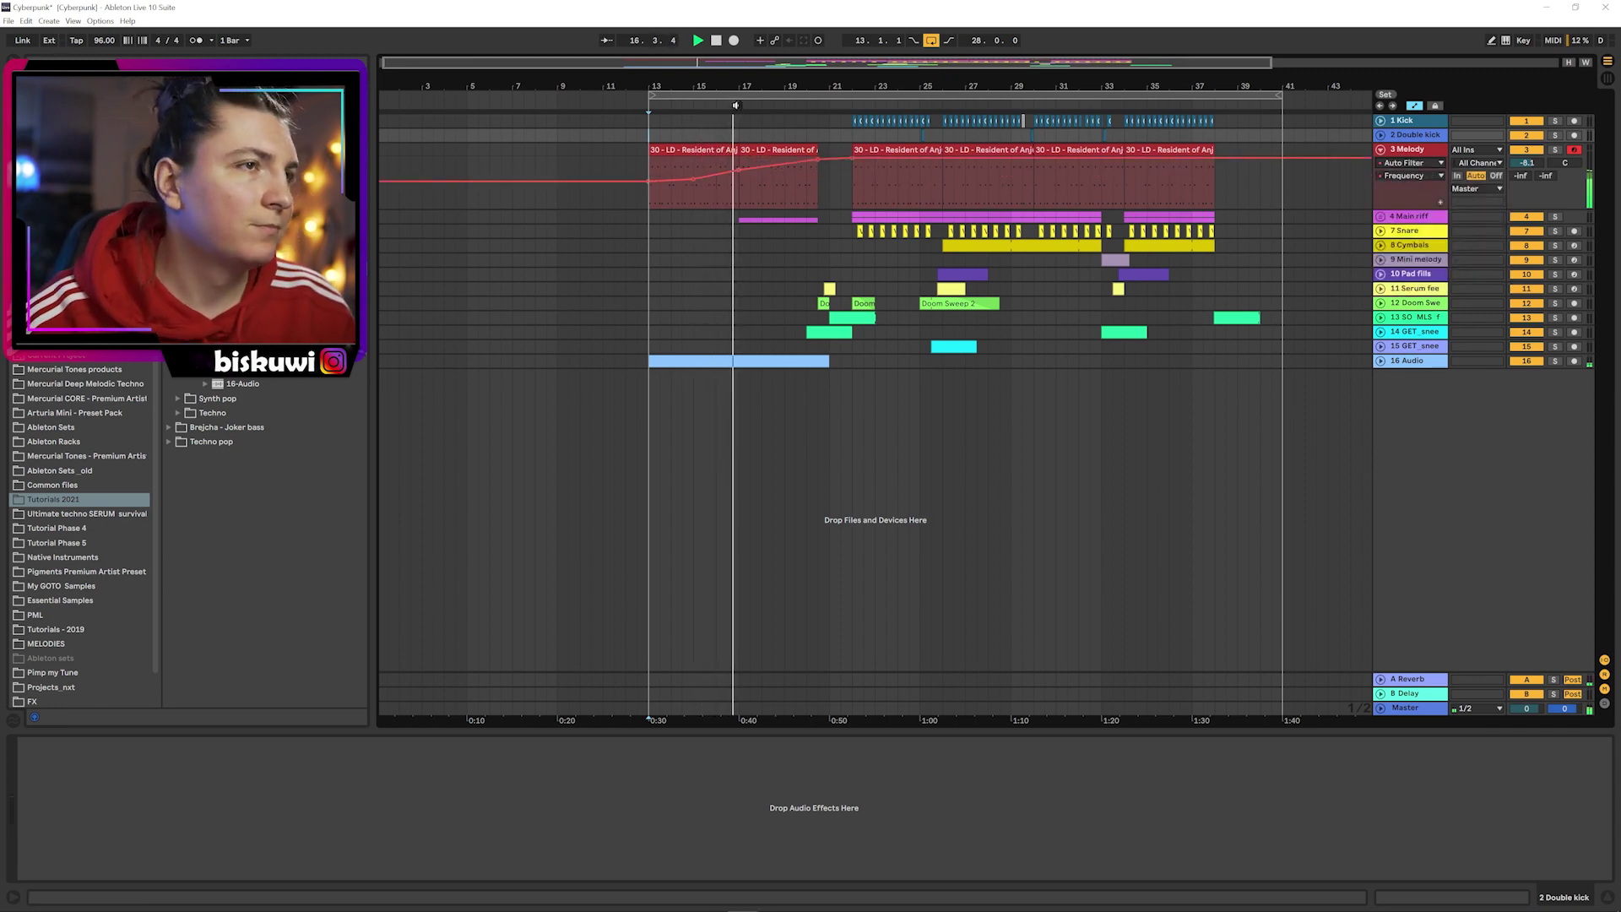
click(1381, 217)
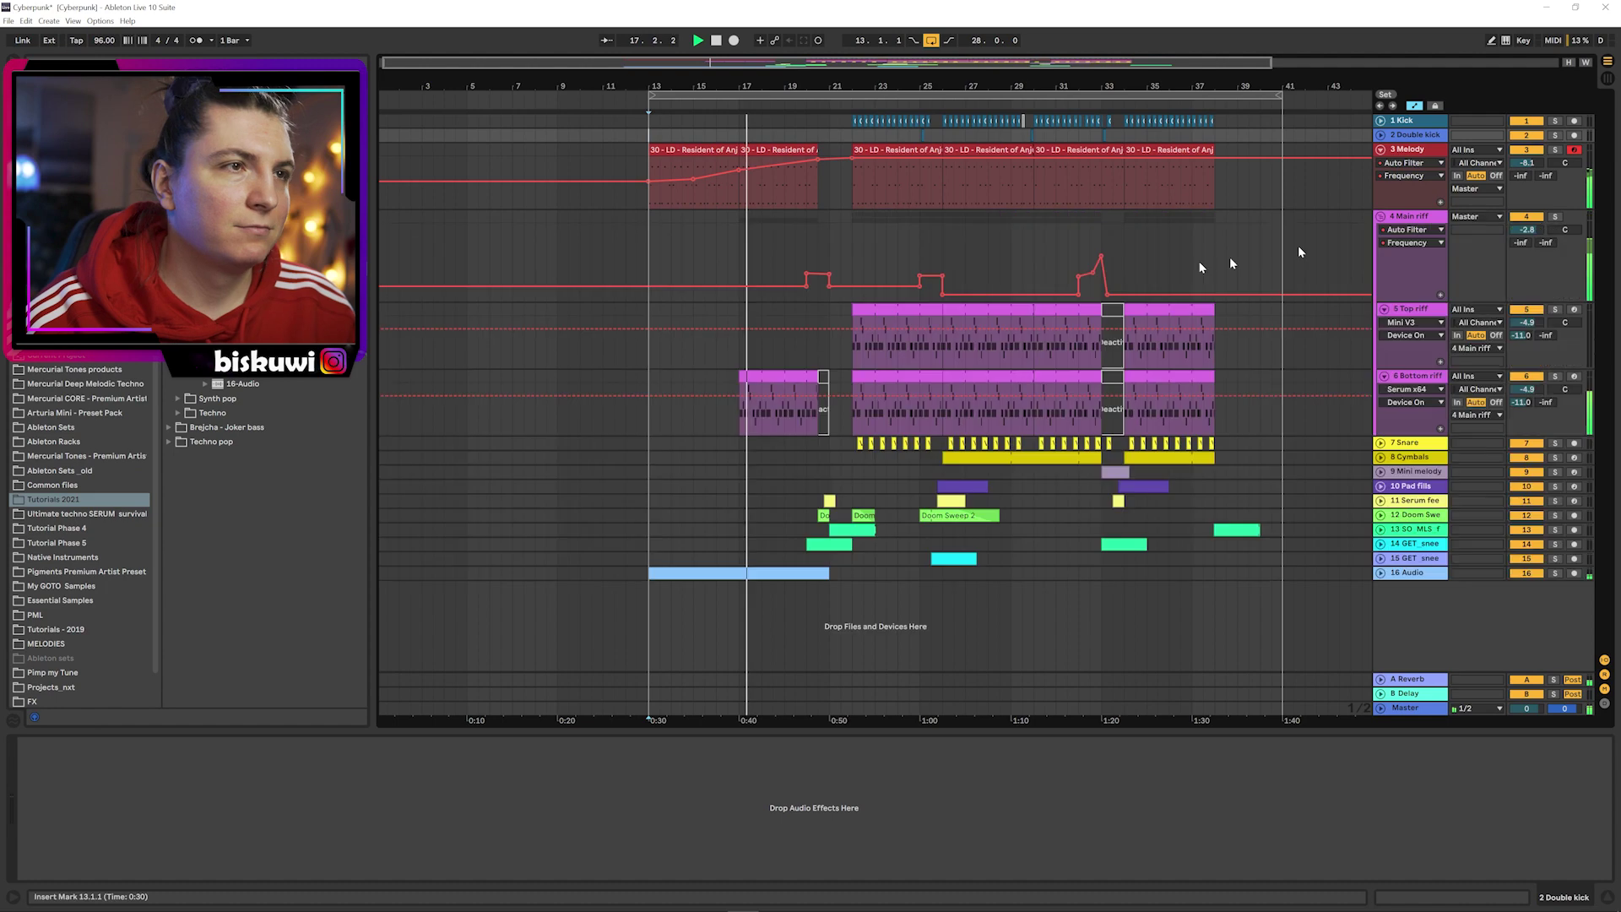
click(785, 387)
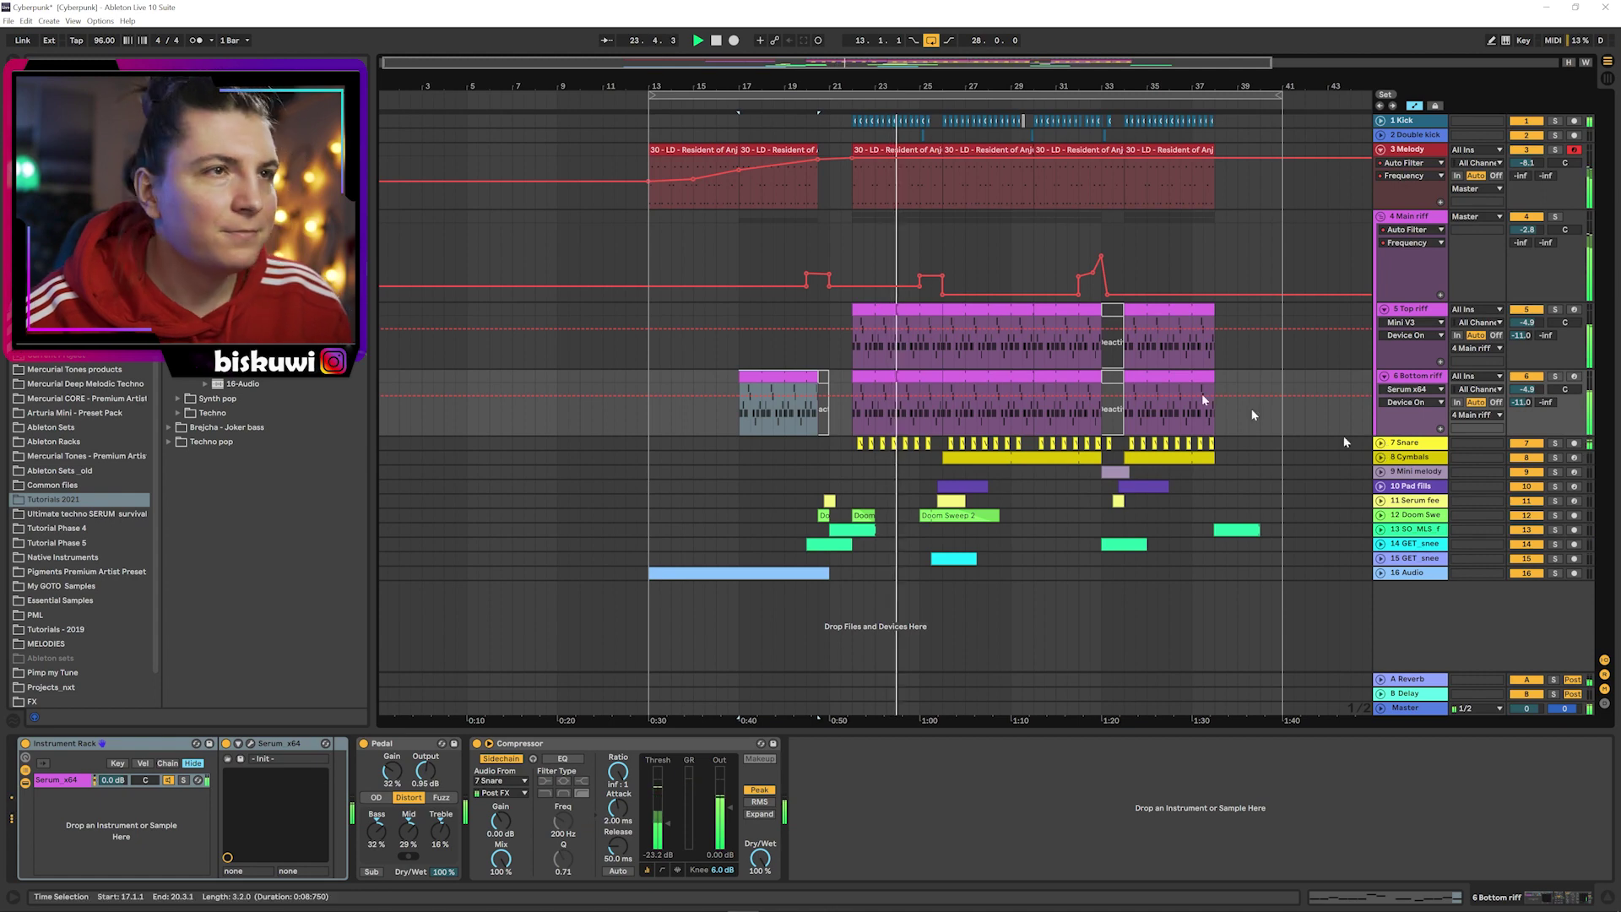
- Expand the Doom Sweep, Pad fills and Cymbals tracks and review the arrangement with their automation lanes during playback
click(1380, 515)
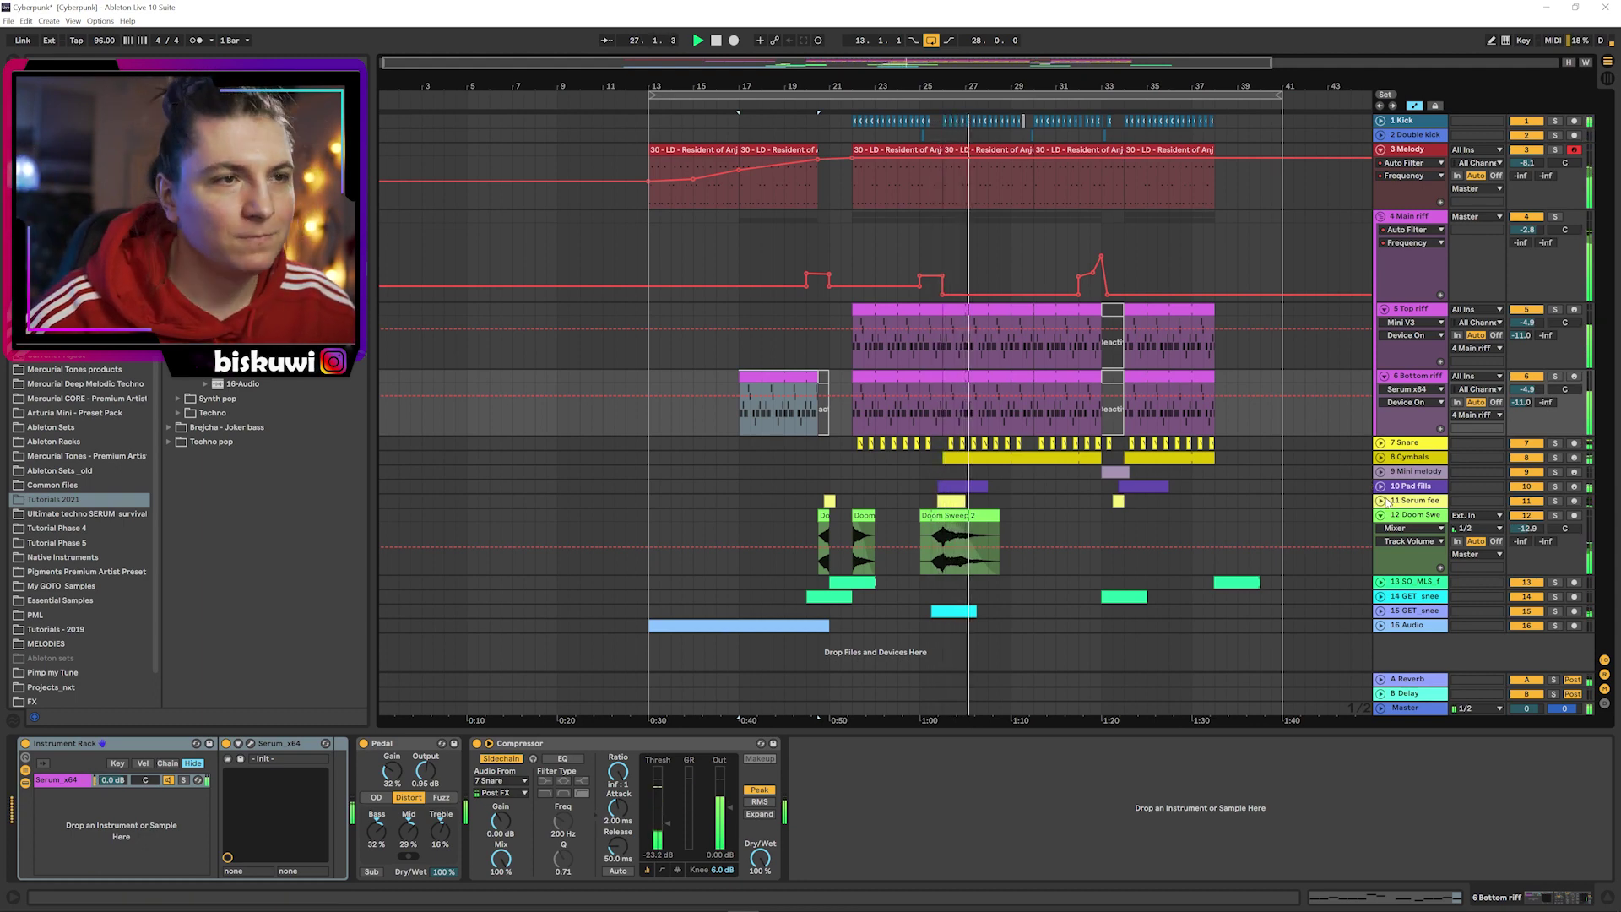
click(1381, 485)
drag(971, 87, 970, 148)
scroll(907, 280, down, 2)
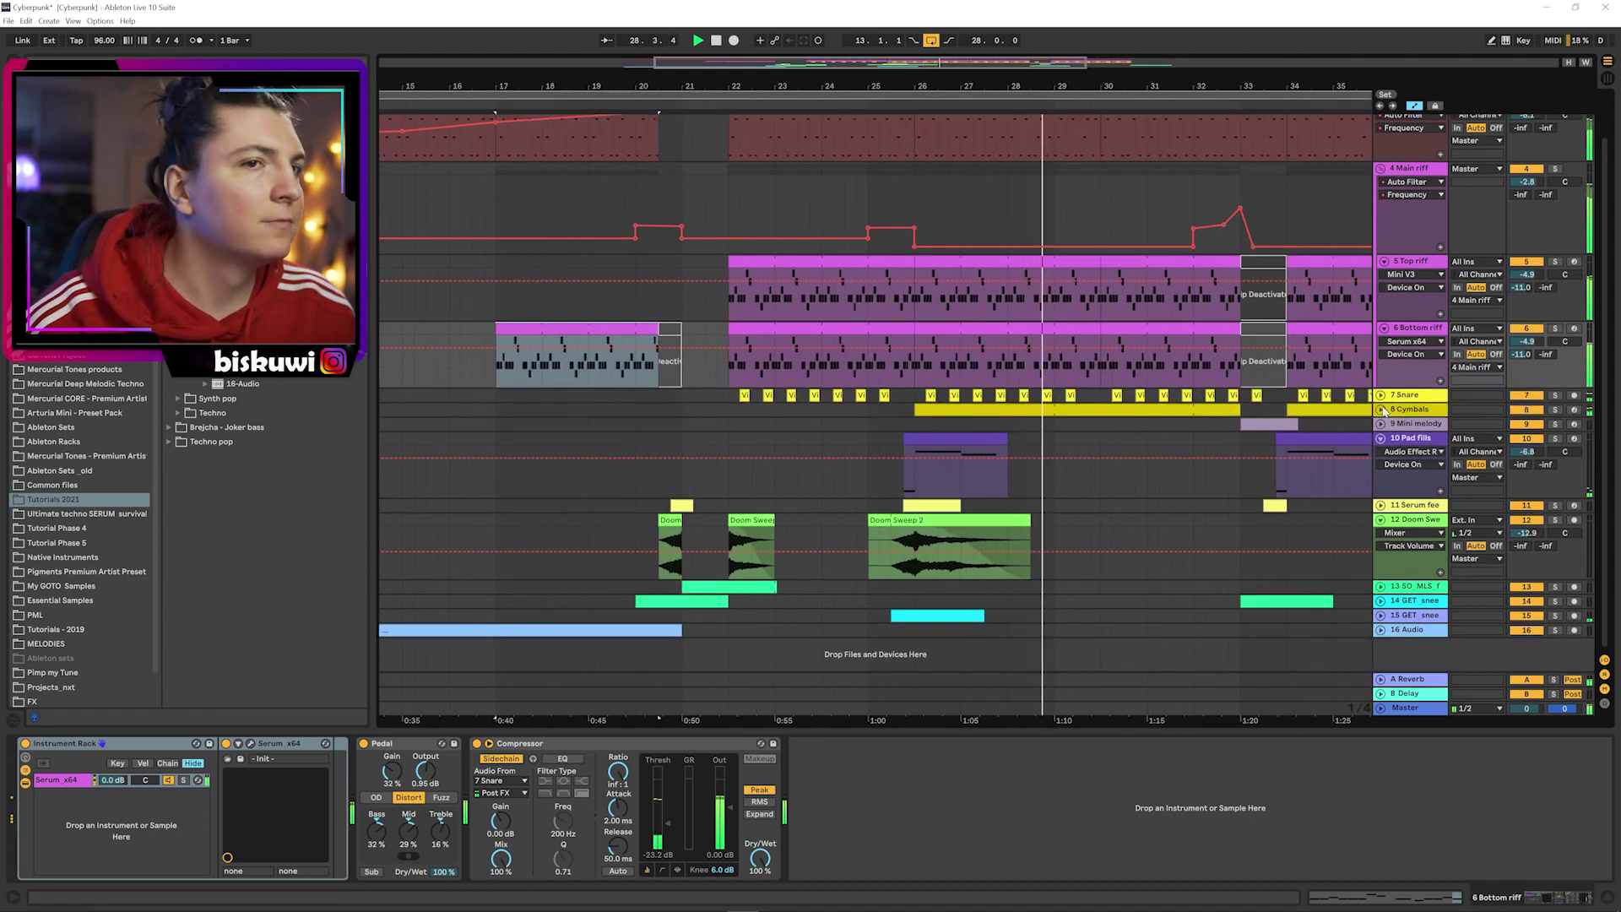
click(1381, 410)
key(minus)
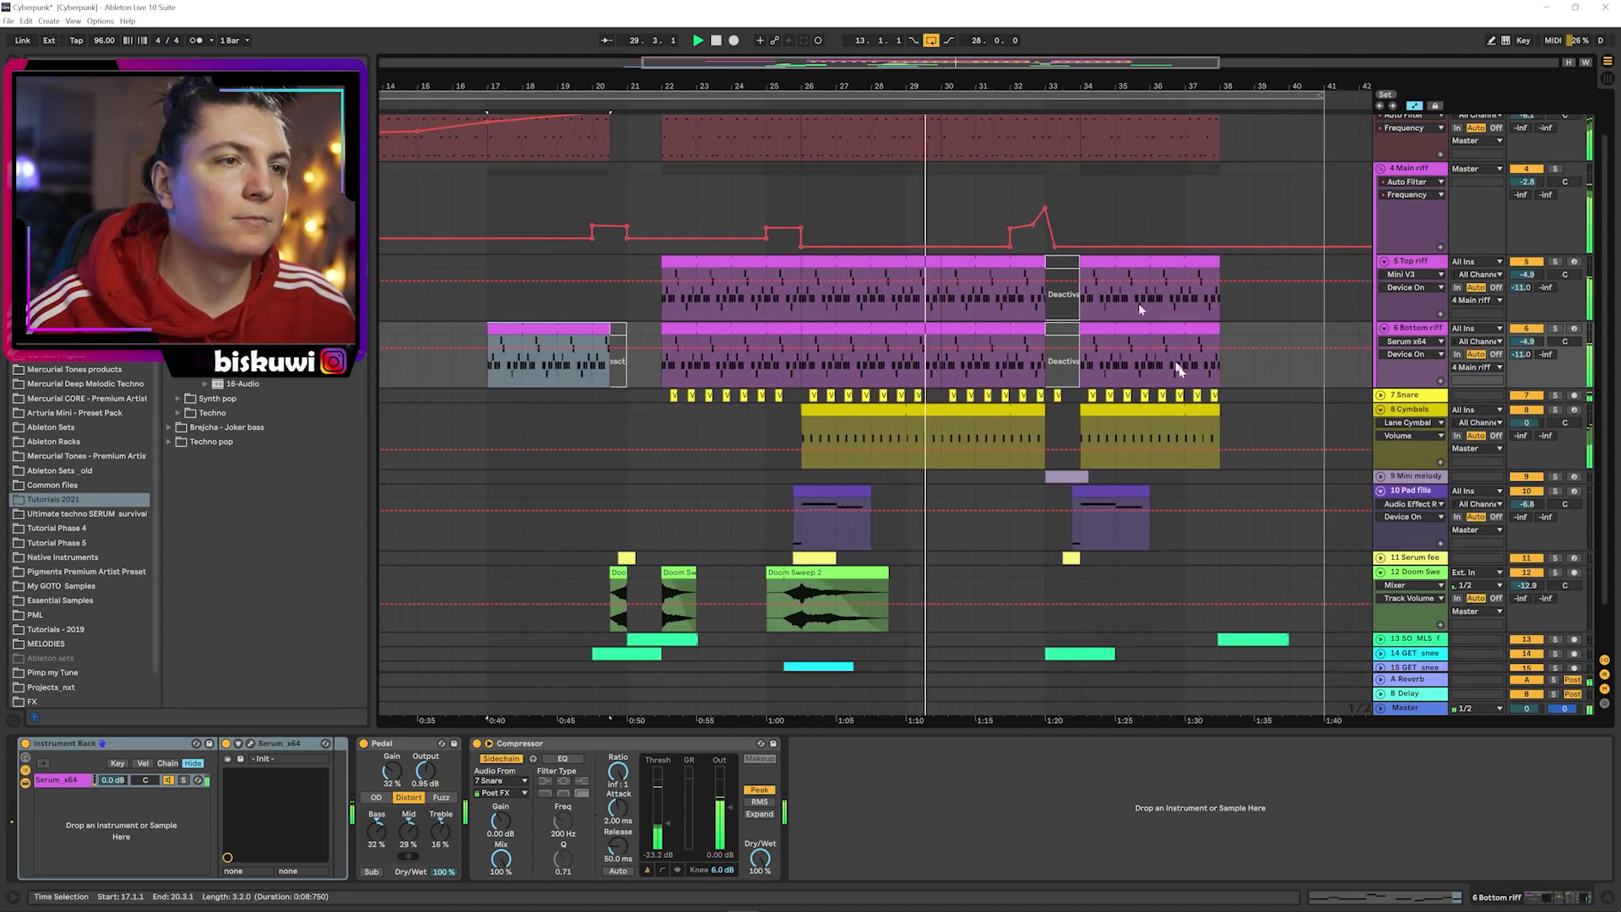
scroll(1165, 338, down, 1)
scroll(1229, 393, up, 2)
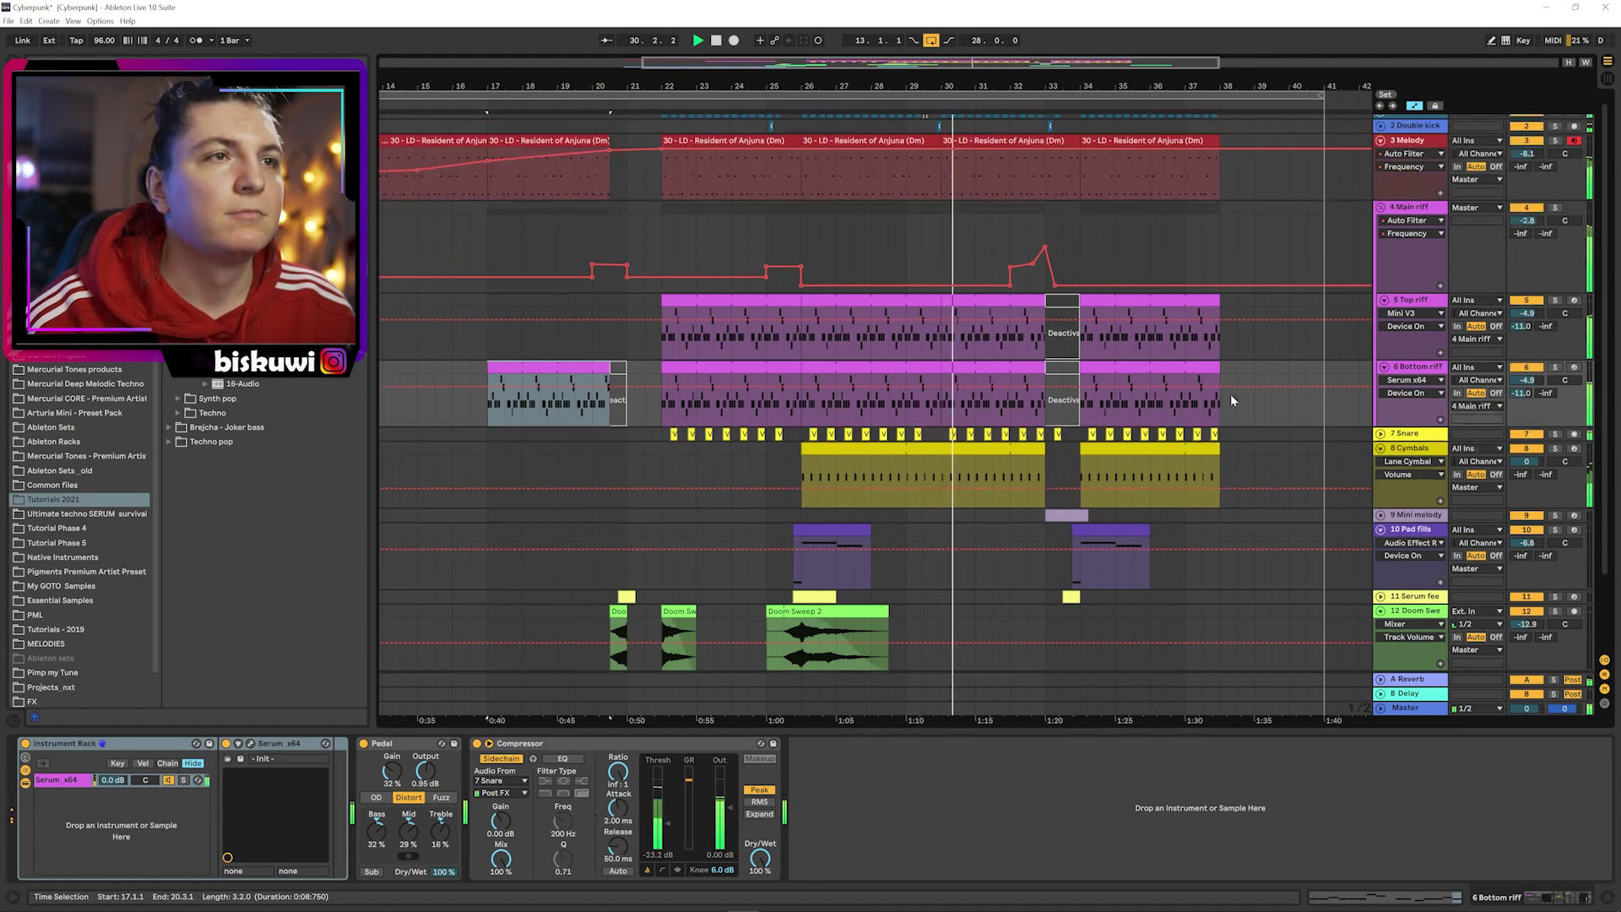
scroll(1229, 393, up, 1)
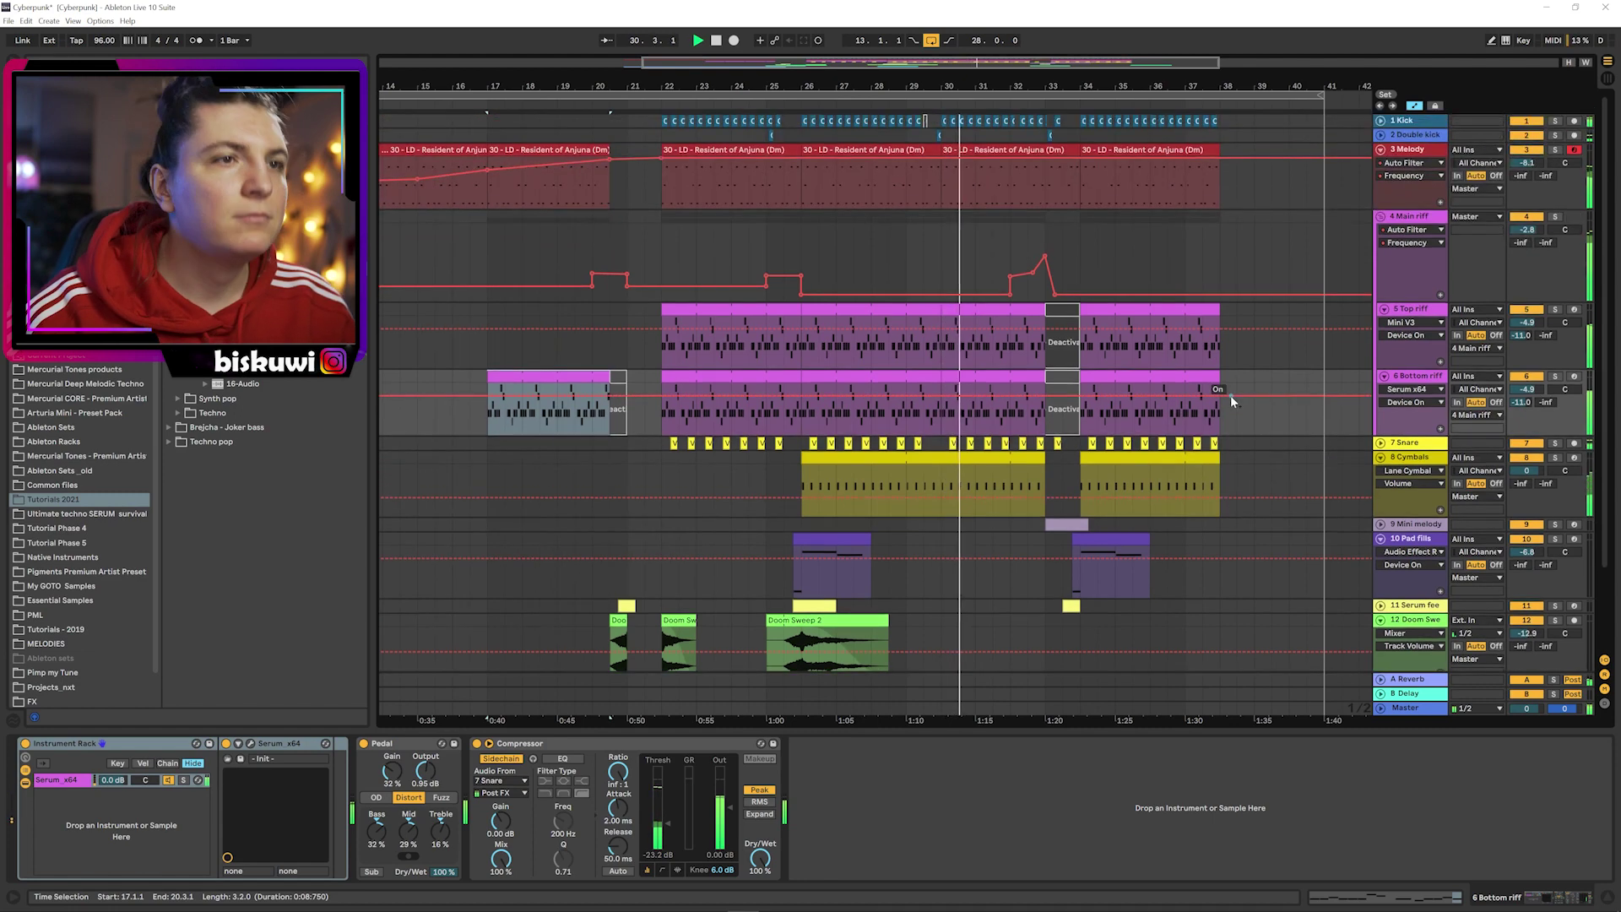
- Open the Melody clip and the Top riff clip's MIDI notes during playback, returning to the track devices
double_click(996, 148)
click(1069, 547)
key(shift+Tab)
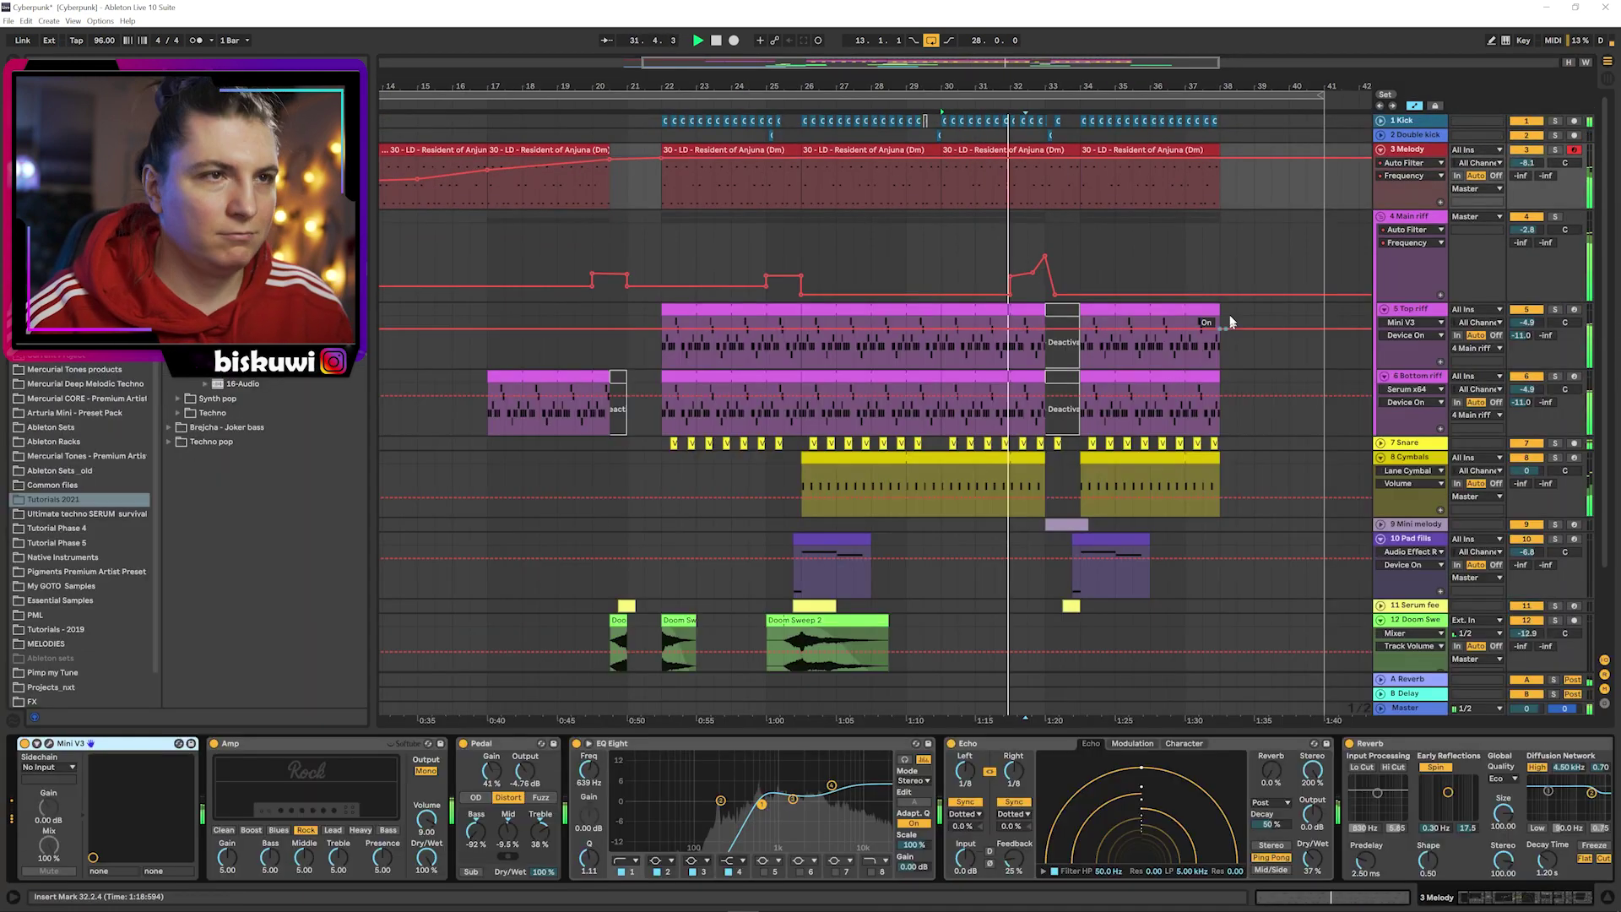
double_click(1117, 333)
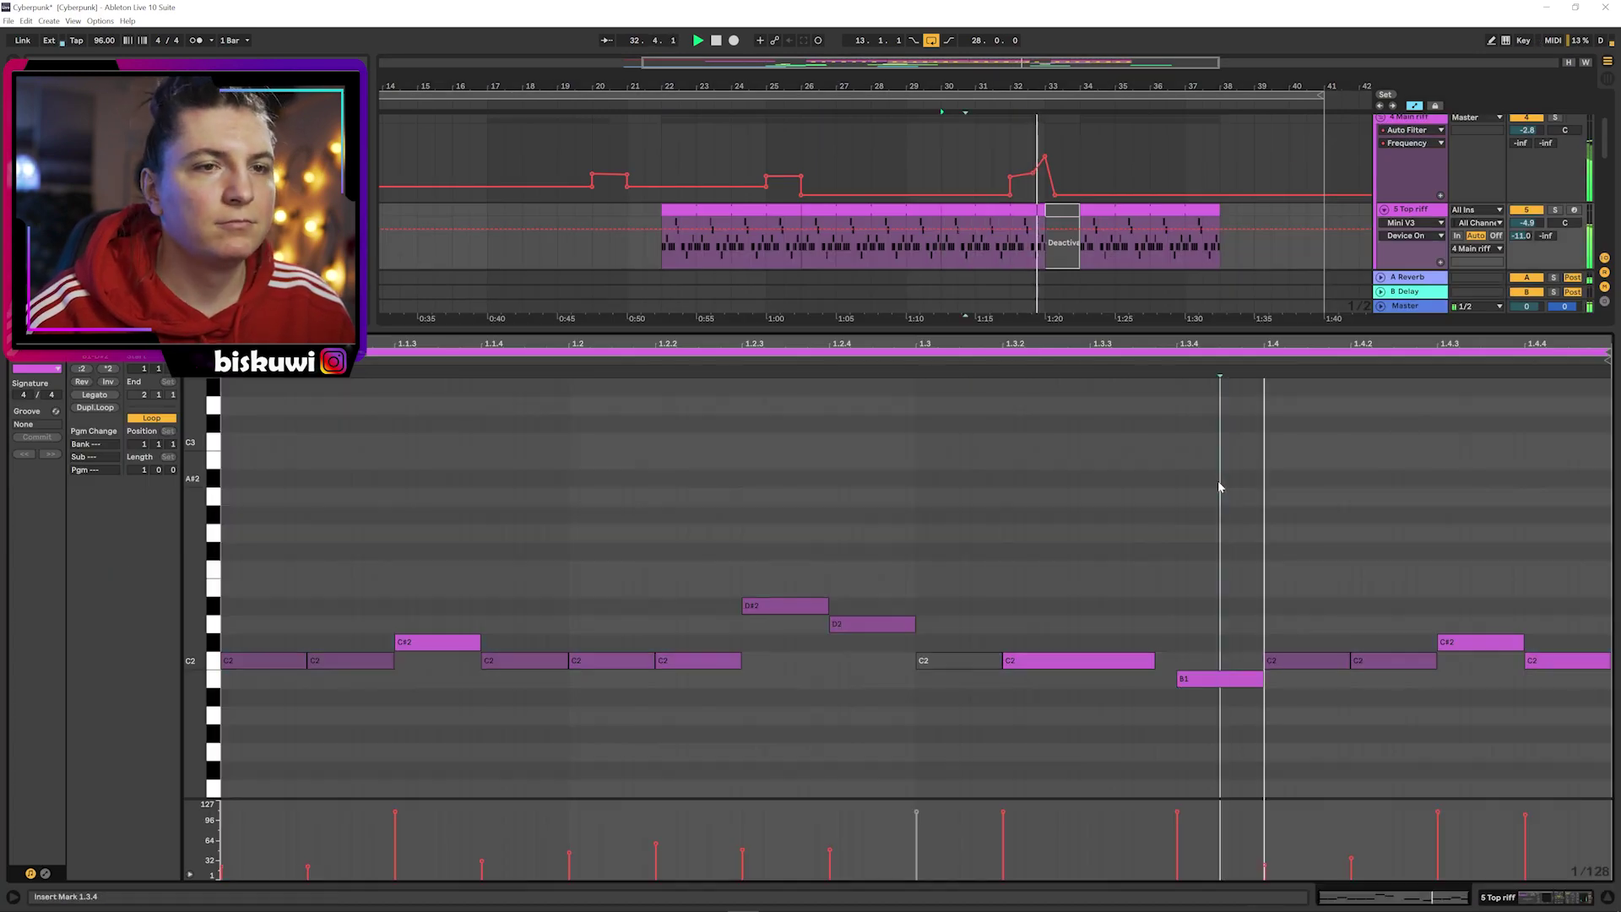
key(shift+Tab)
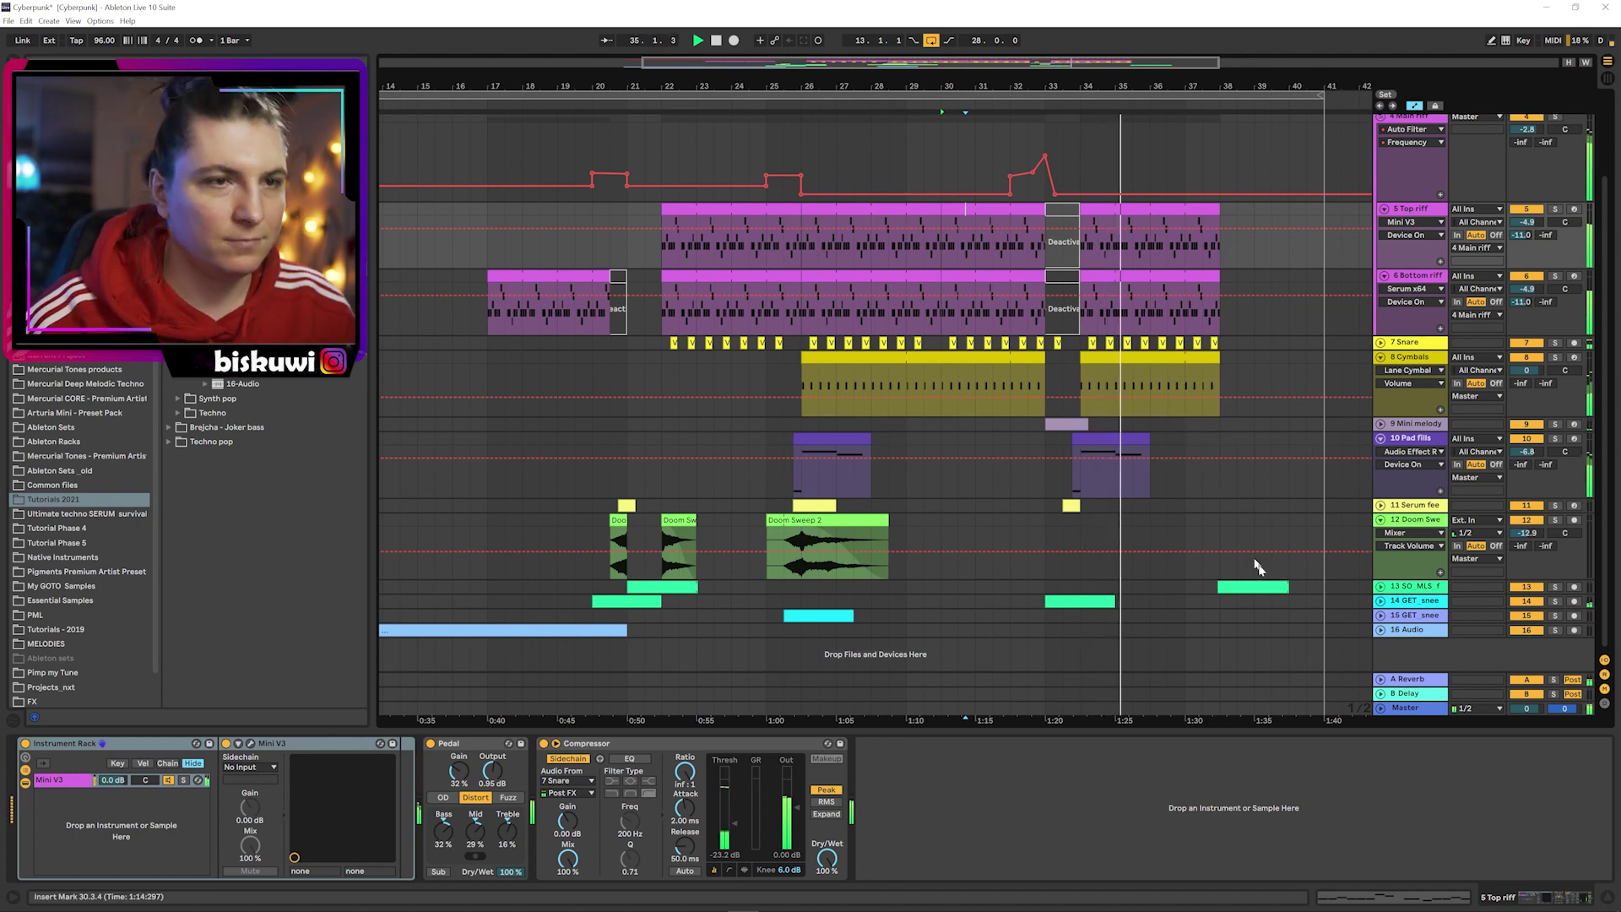
- Unfold track 13 and review the remaining arrangement across all tracks during playback
click(1380, 587)
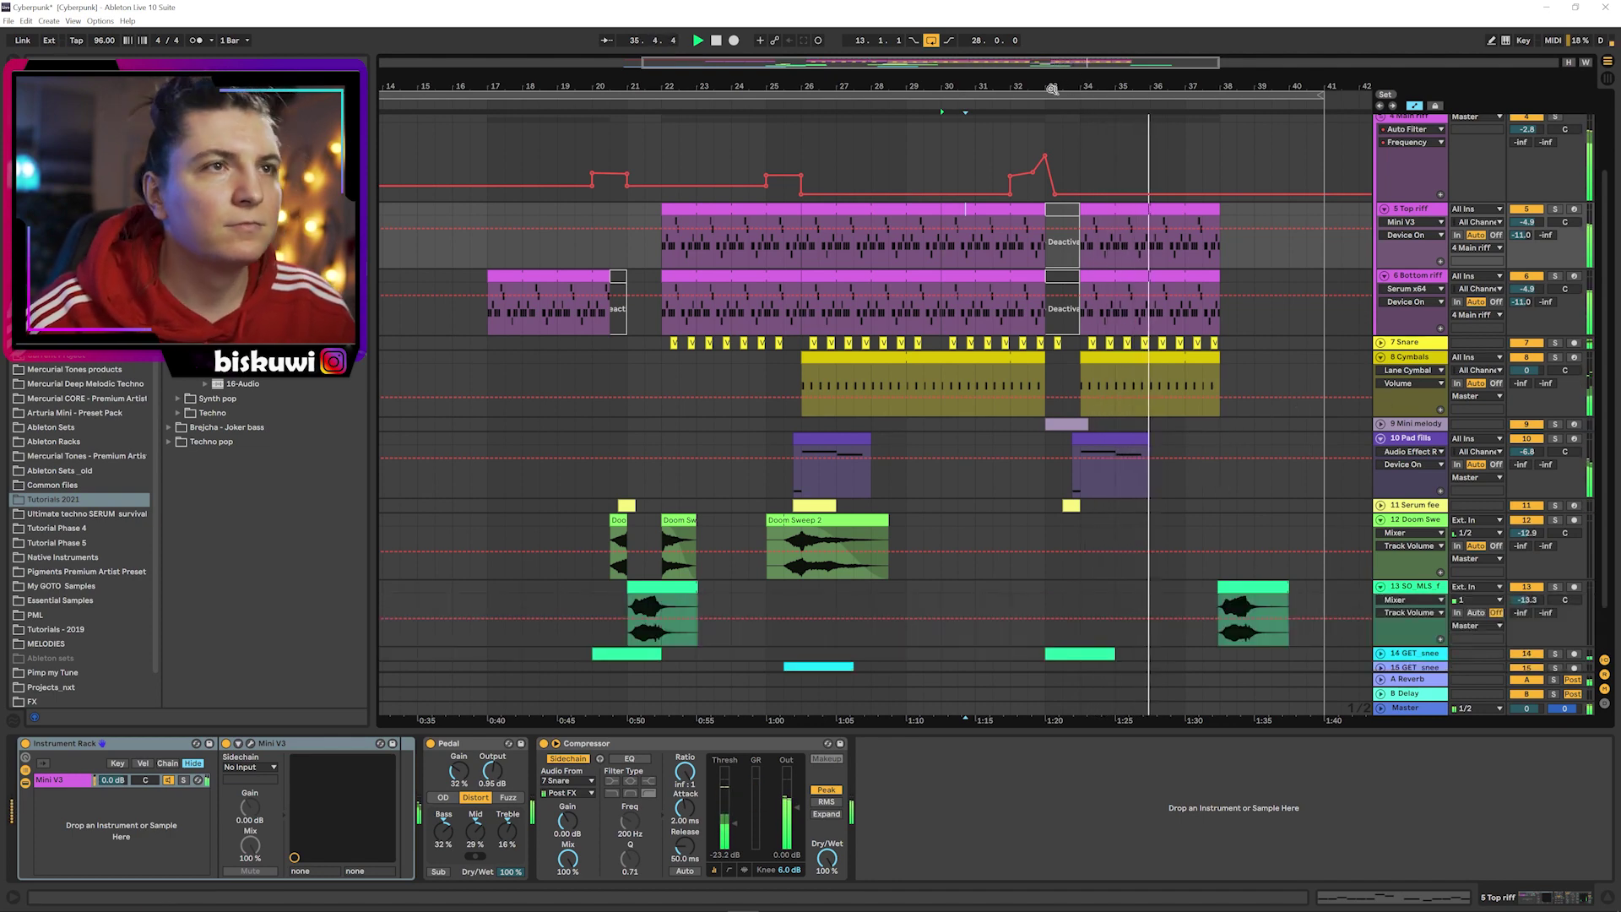
scroll(1260, 439, right, 3)
scroll(1259, 439, up, 2)
scroll(1334, 307, up, 1)
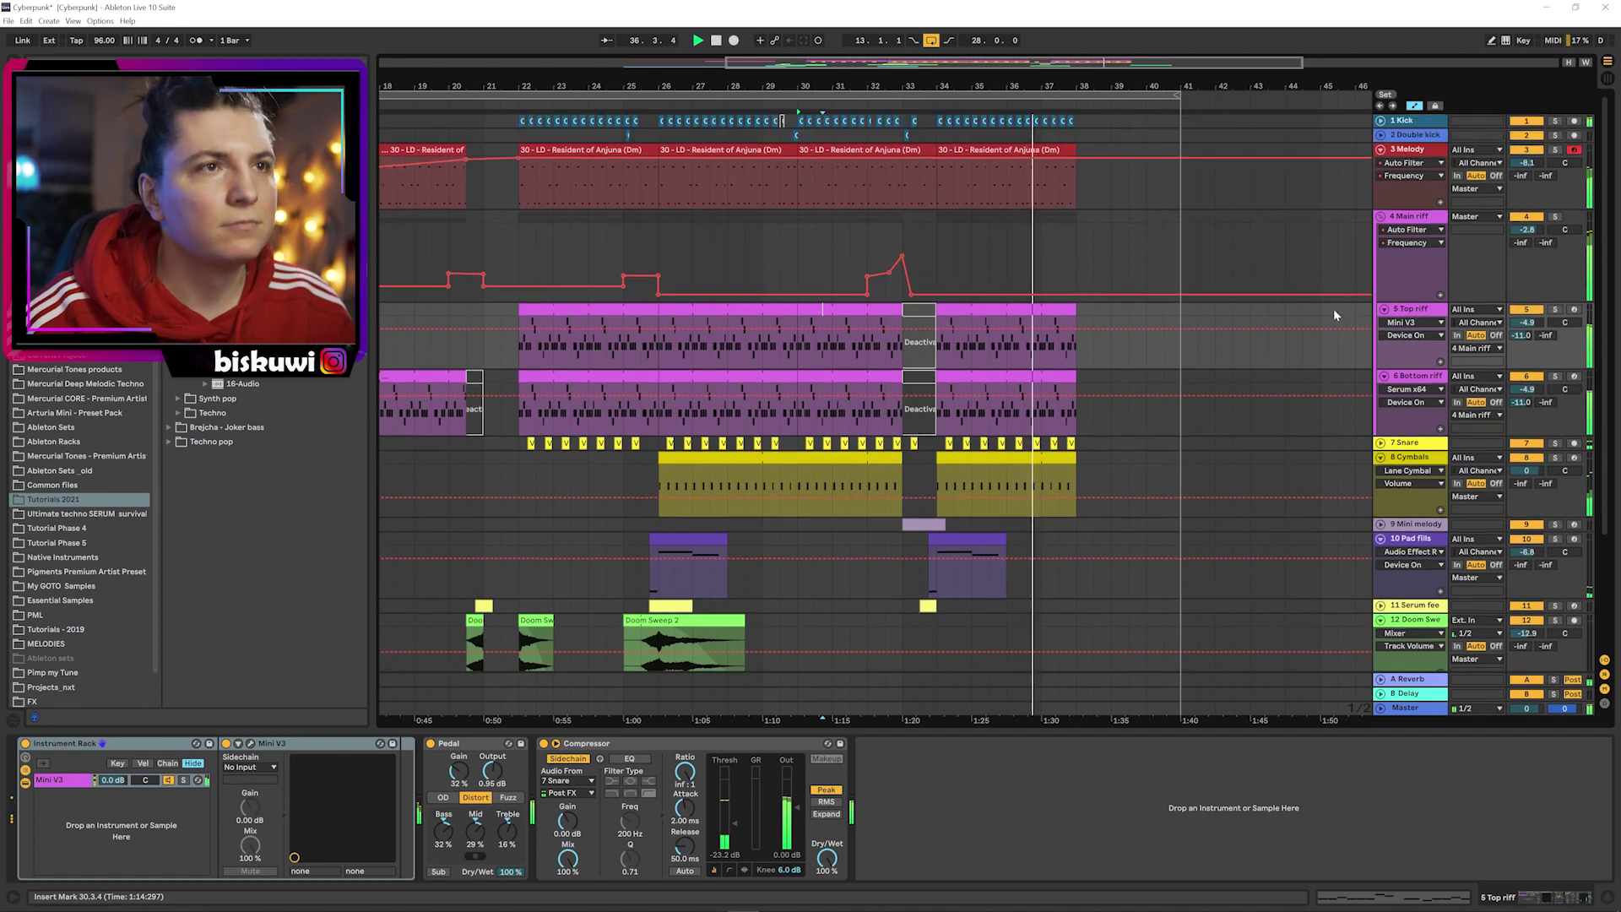
scroll(1334, 307, down, 5)
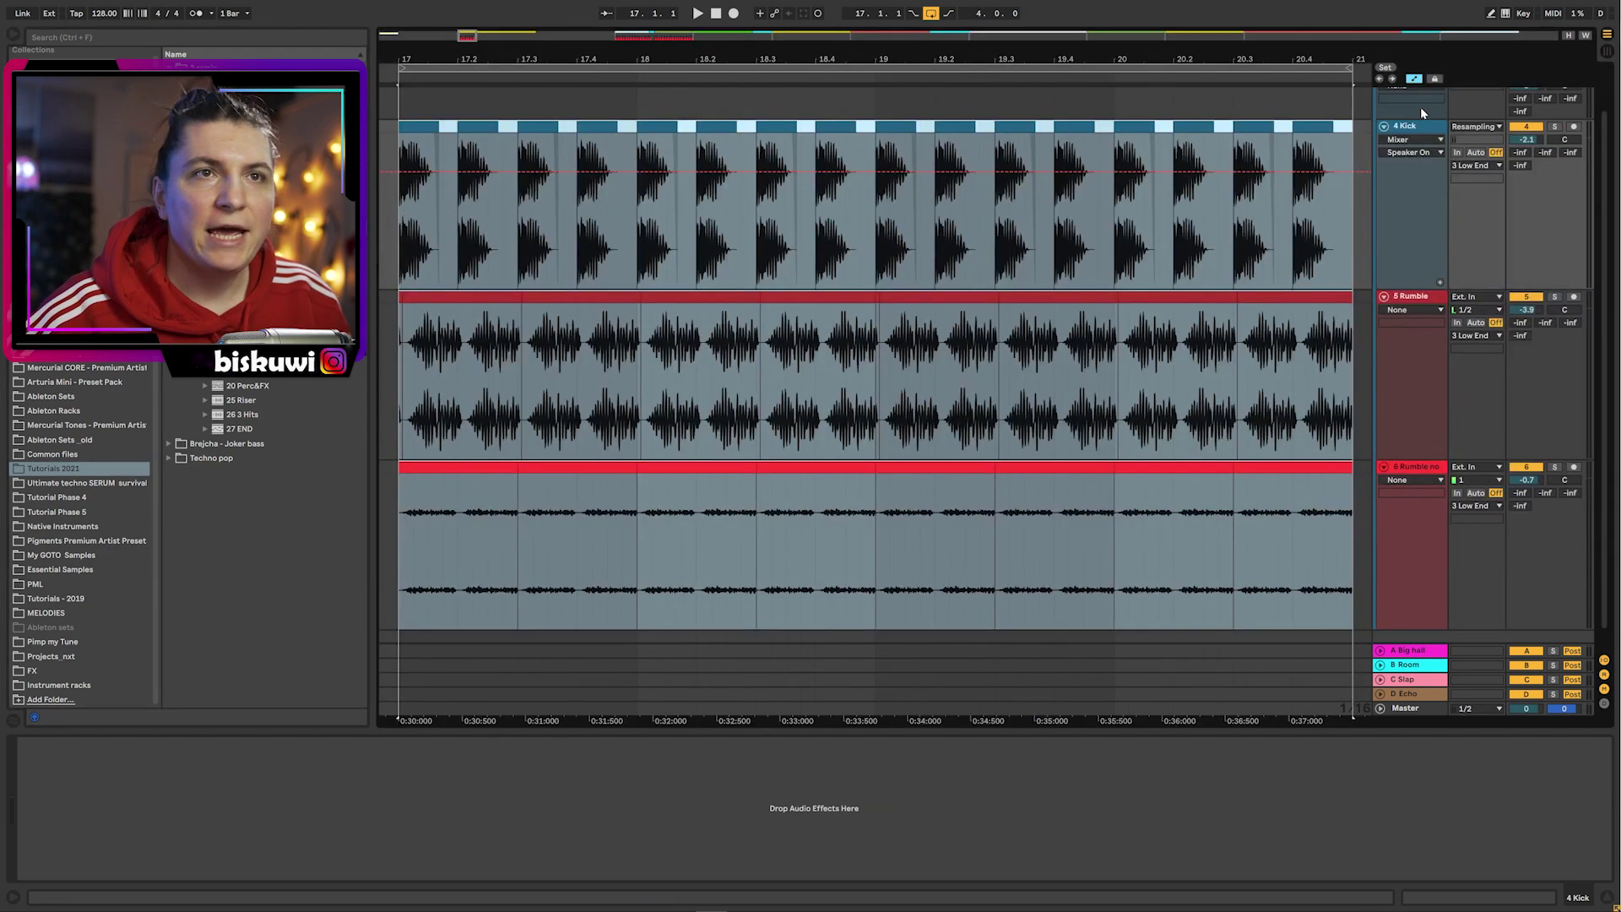
- Play the Kick, Rumble and Rumble noise tracks in solo from bar 17
click(1435, 166)
click(1363, 204)
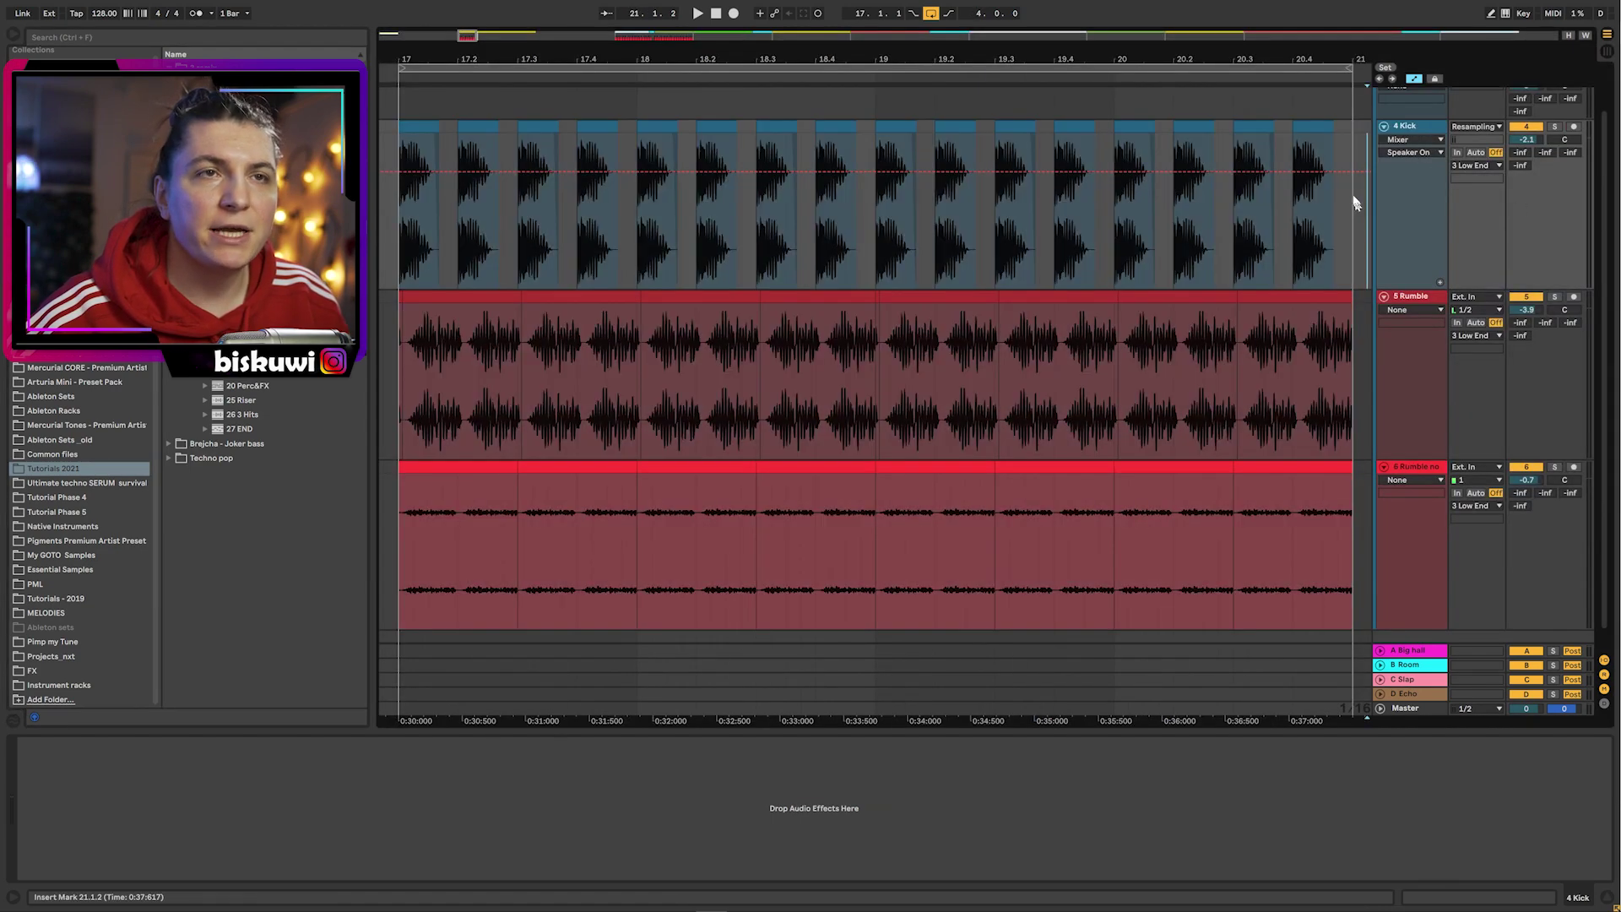
click(400, 222)
key(space)
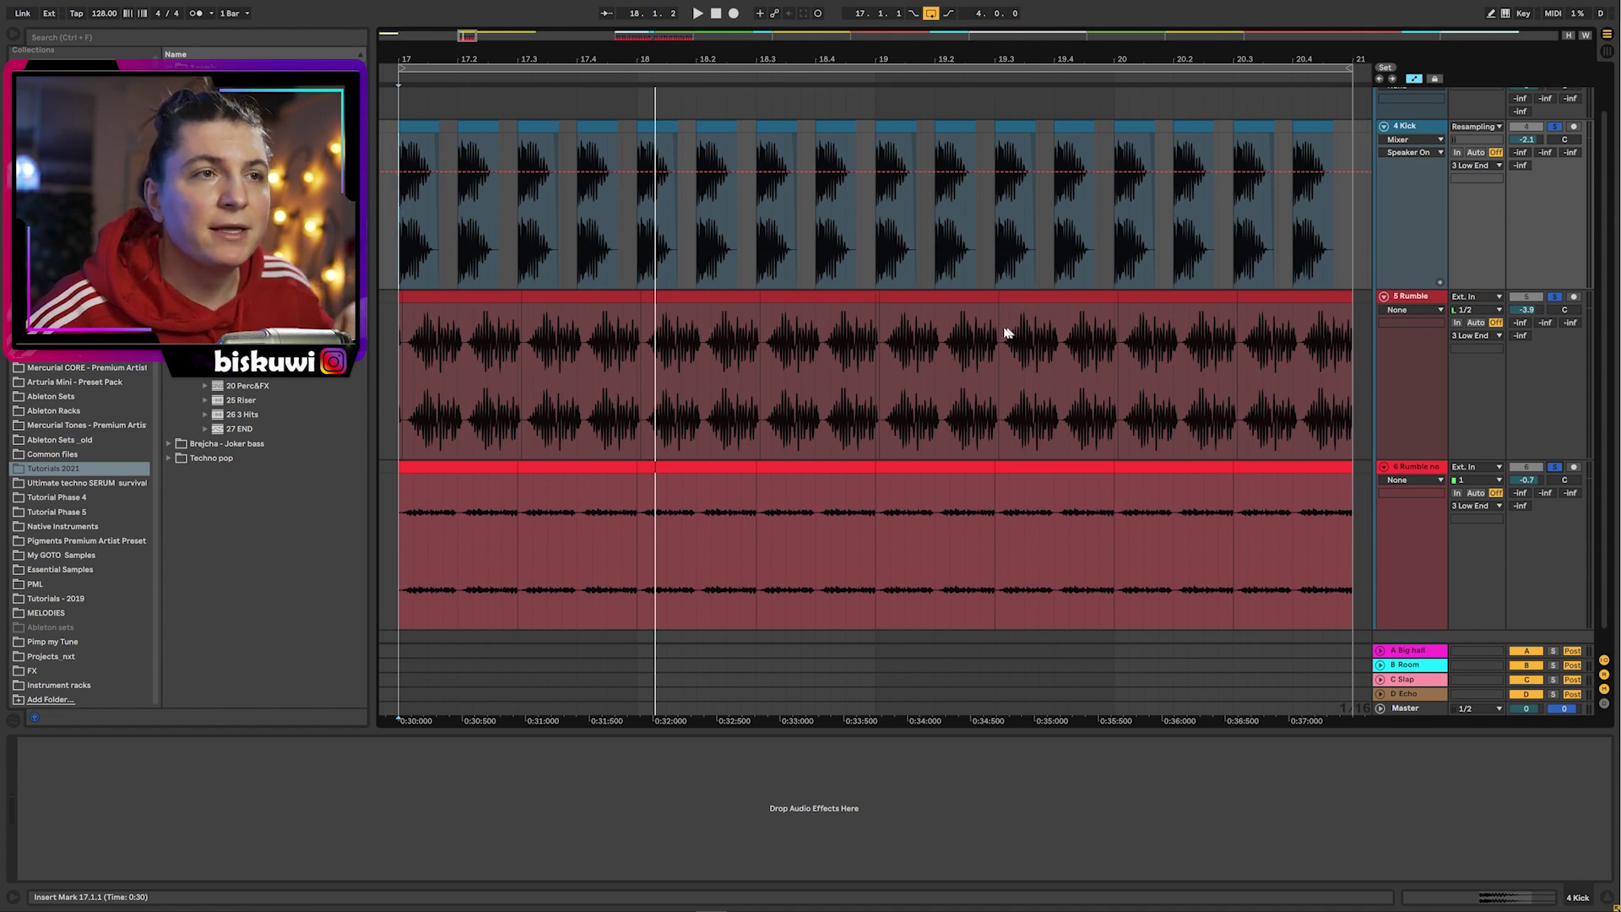
- Audition the Rumble track and the Rumble noise track, each in solo
key(space)
click(1553, 297)
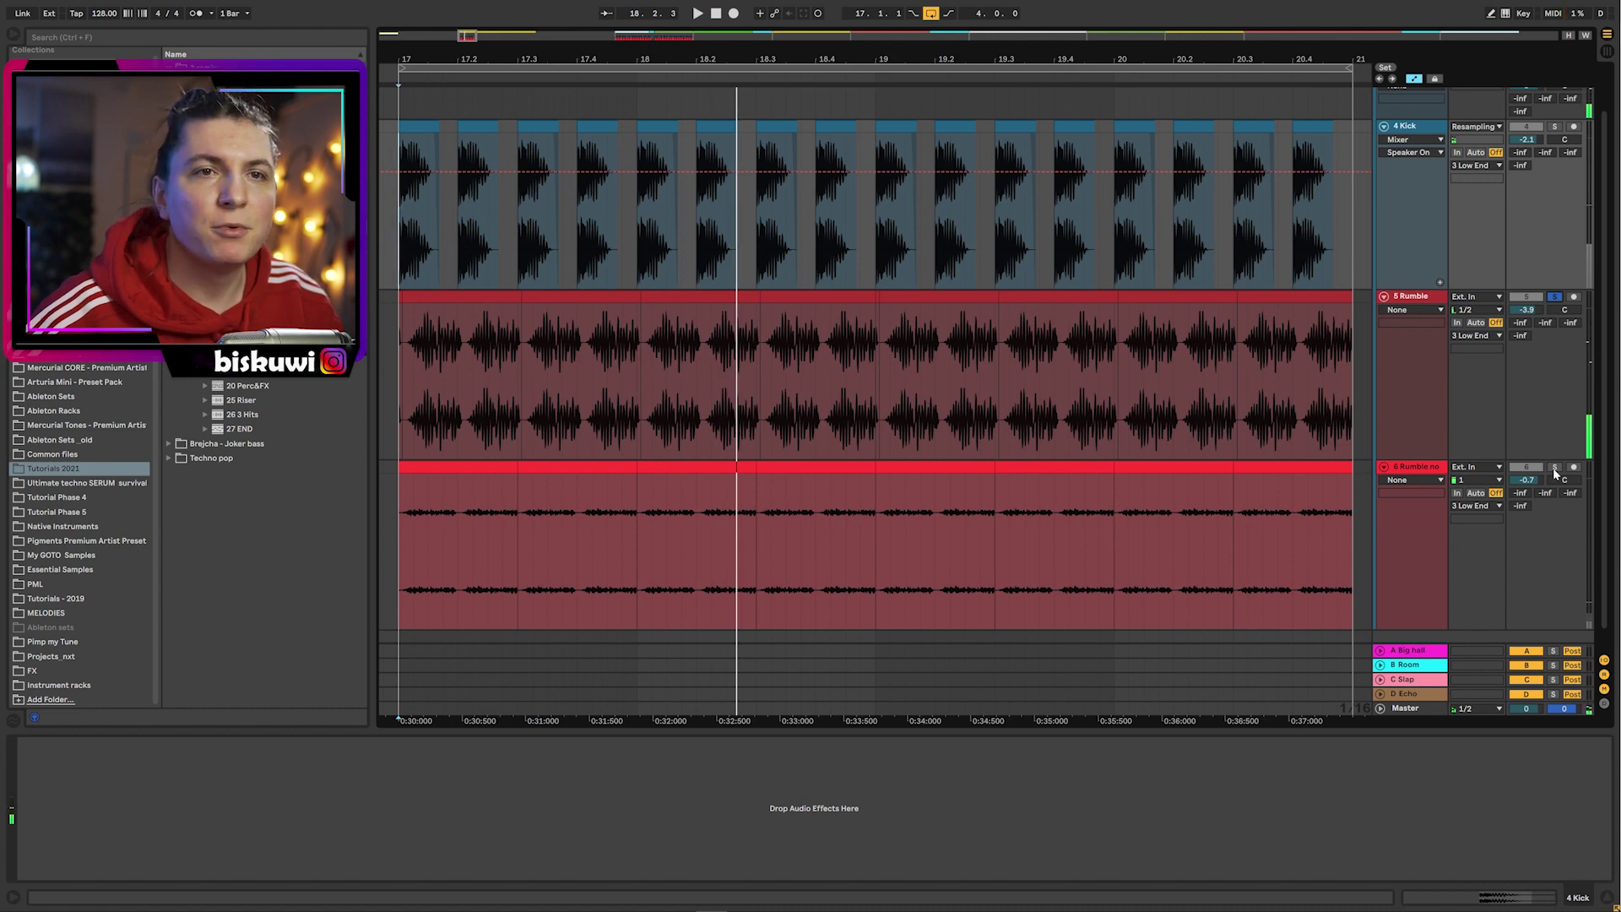
key(space)
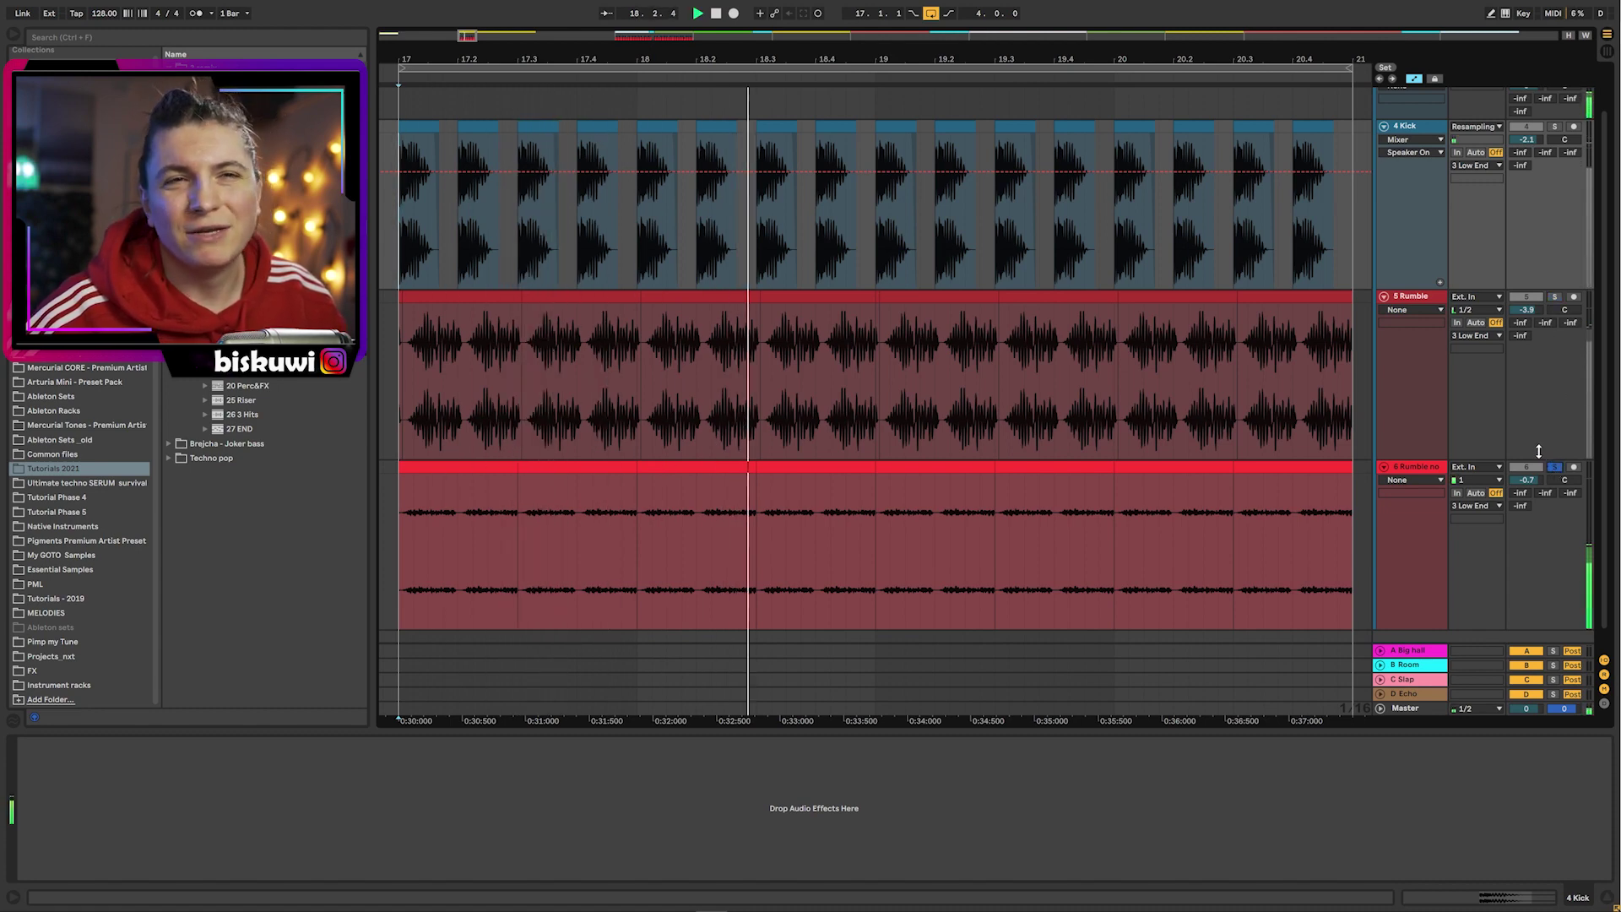
- Show the Rumble noise track's Compressor and EQ Eight, and audition the Low End group
click(1415, 468)
scroll(1454, 282, up, 1)
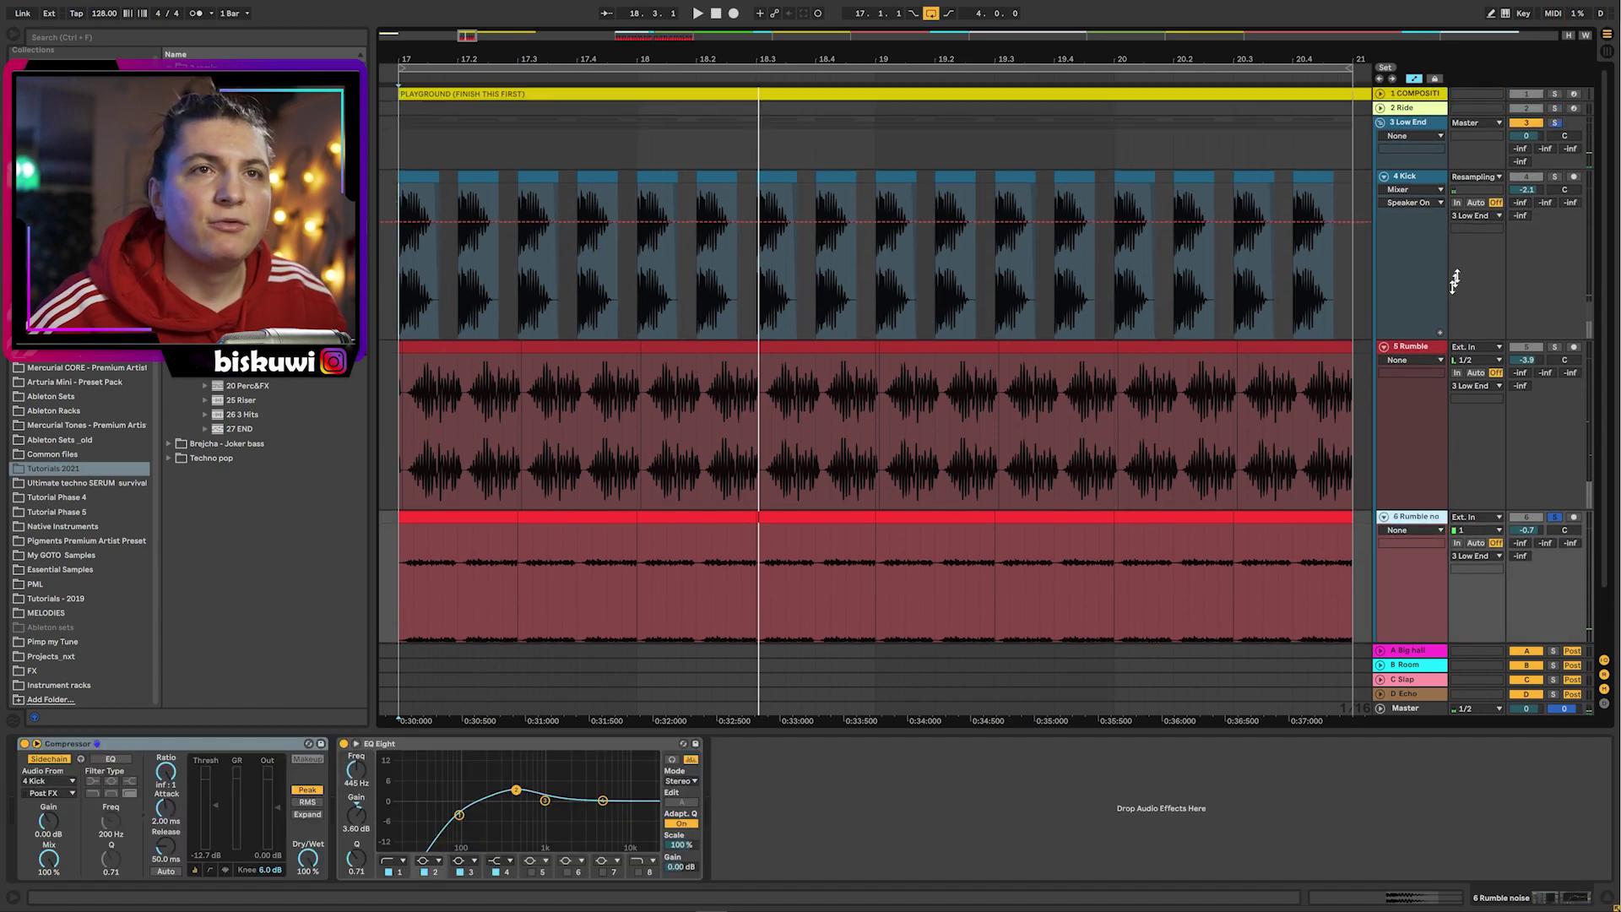
click(1554, 123)
key(space)
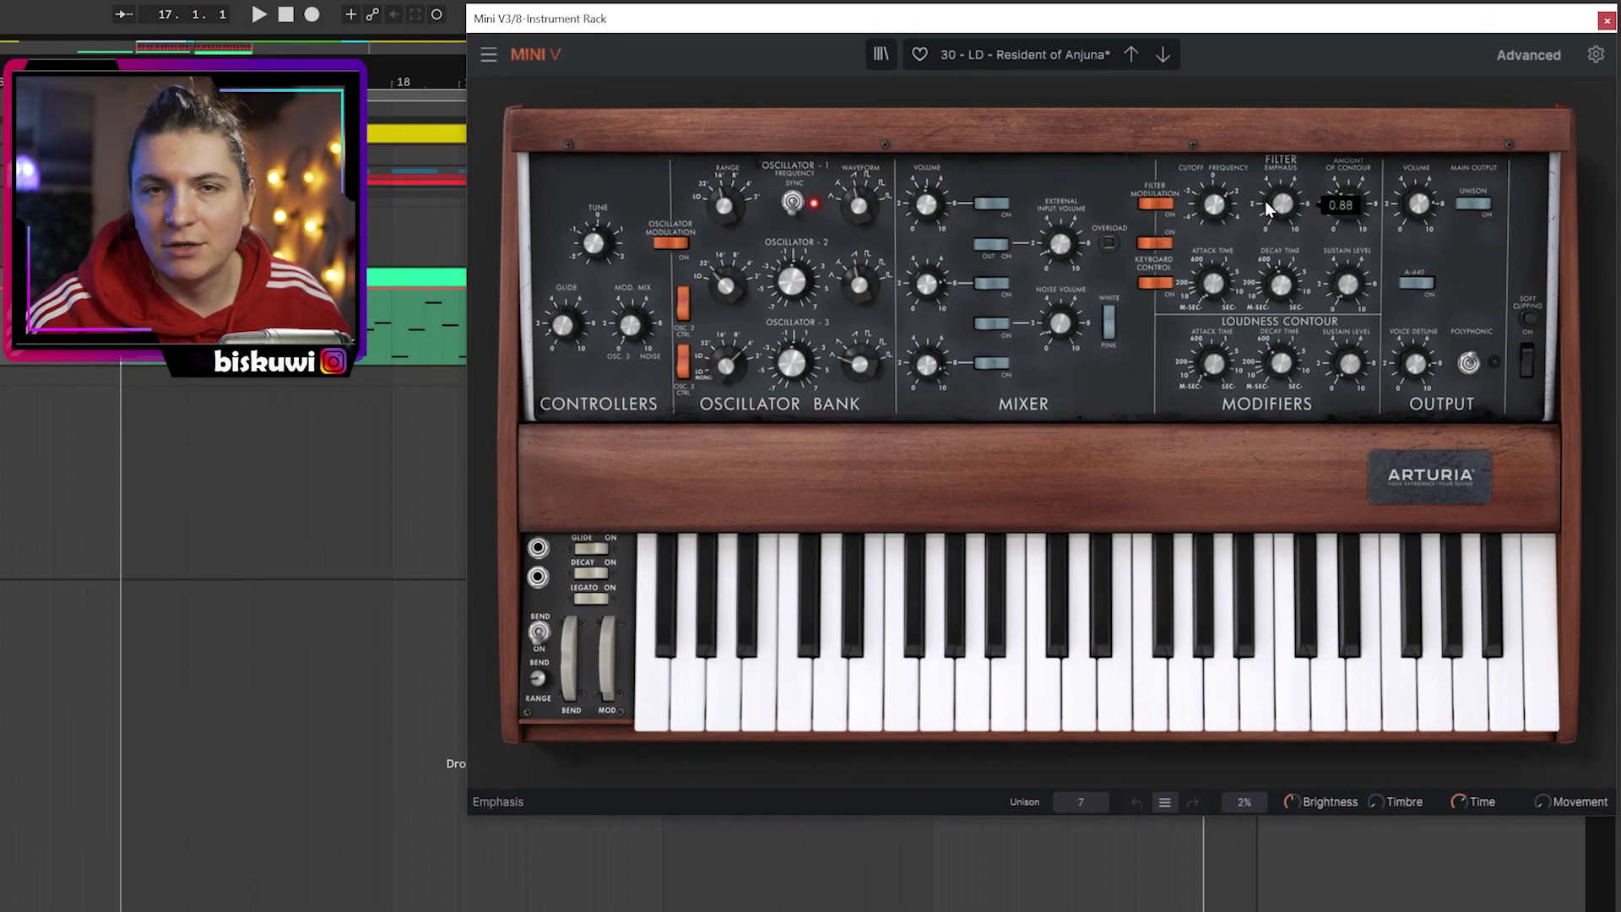
- Lower the Mini V3's filter cutoff and the Auto Filter's frequency on melody track 8 while auditioning it
key(space)
drag(1214, 205, 1214, 239)
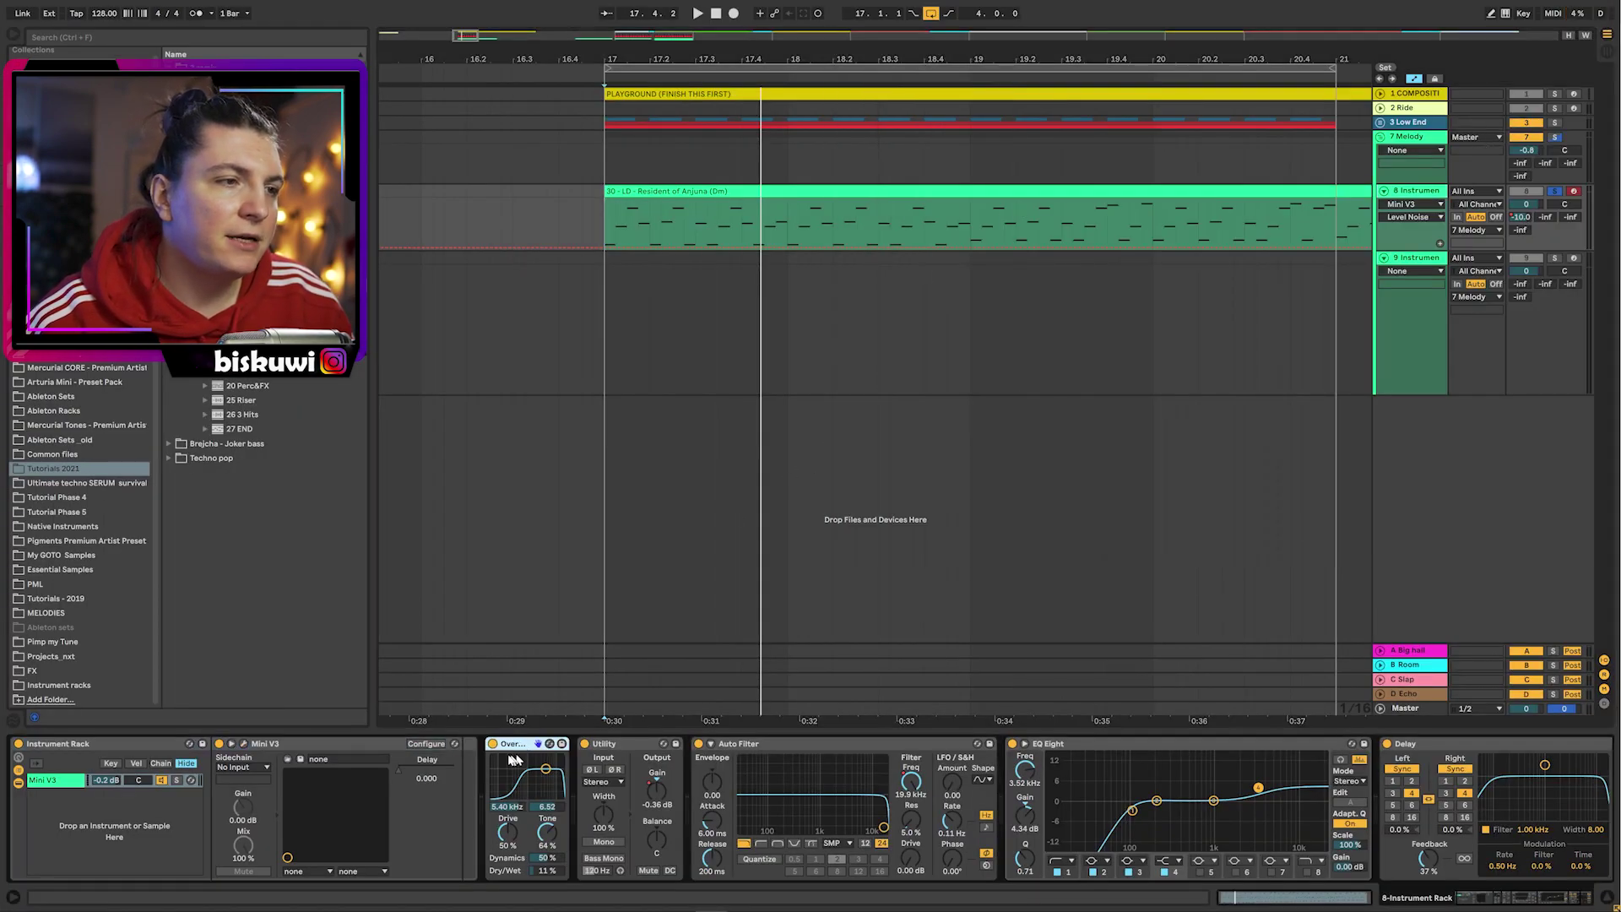
click(1415, 746)
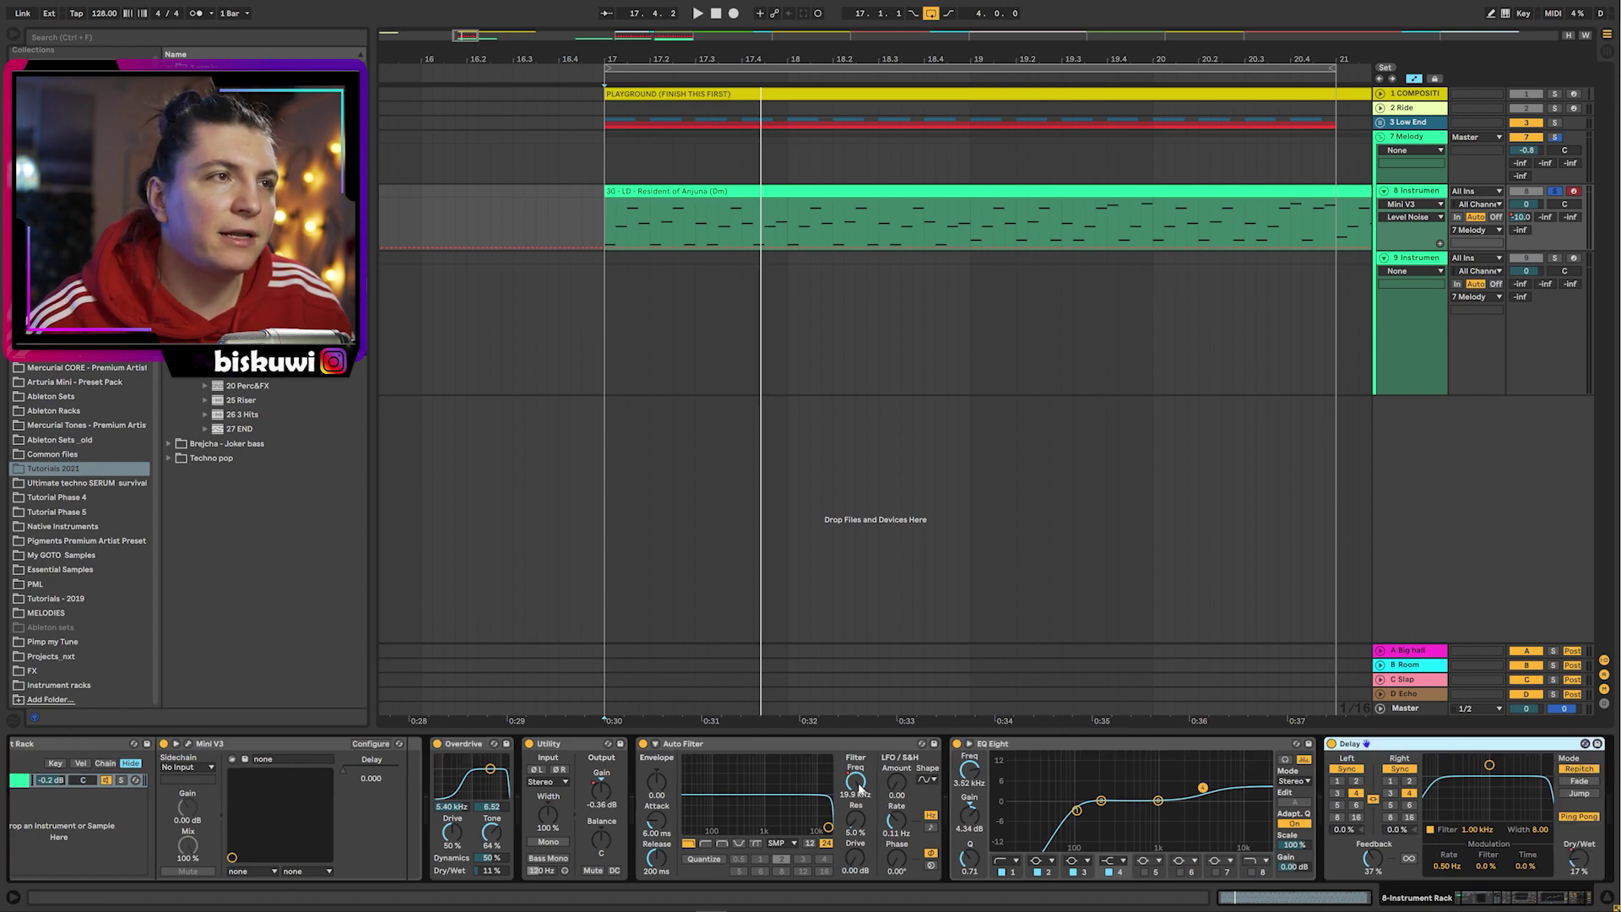
drag(858, 785, 859, 853)
key(space)
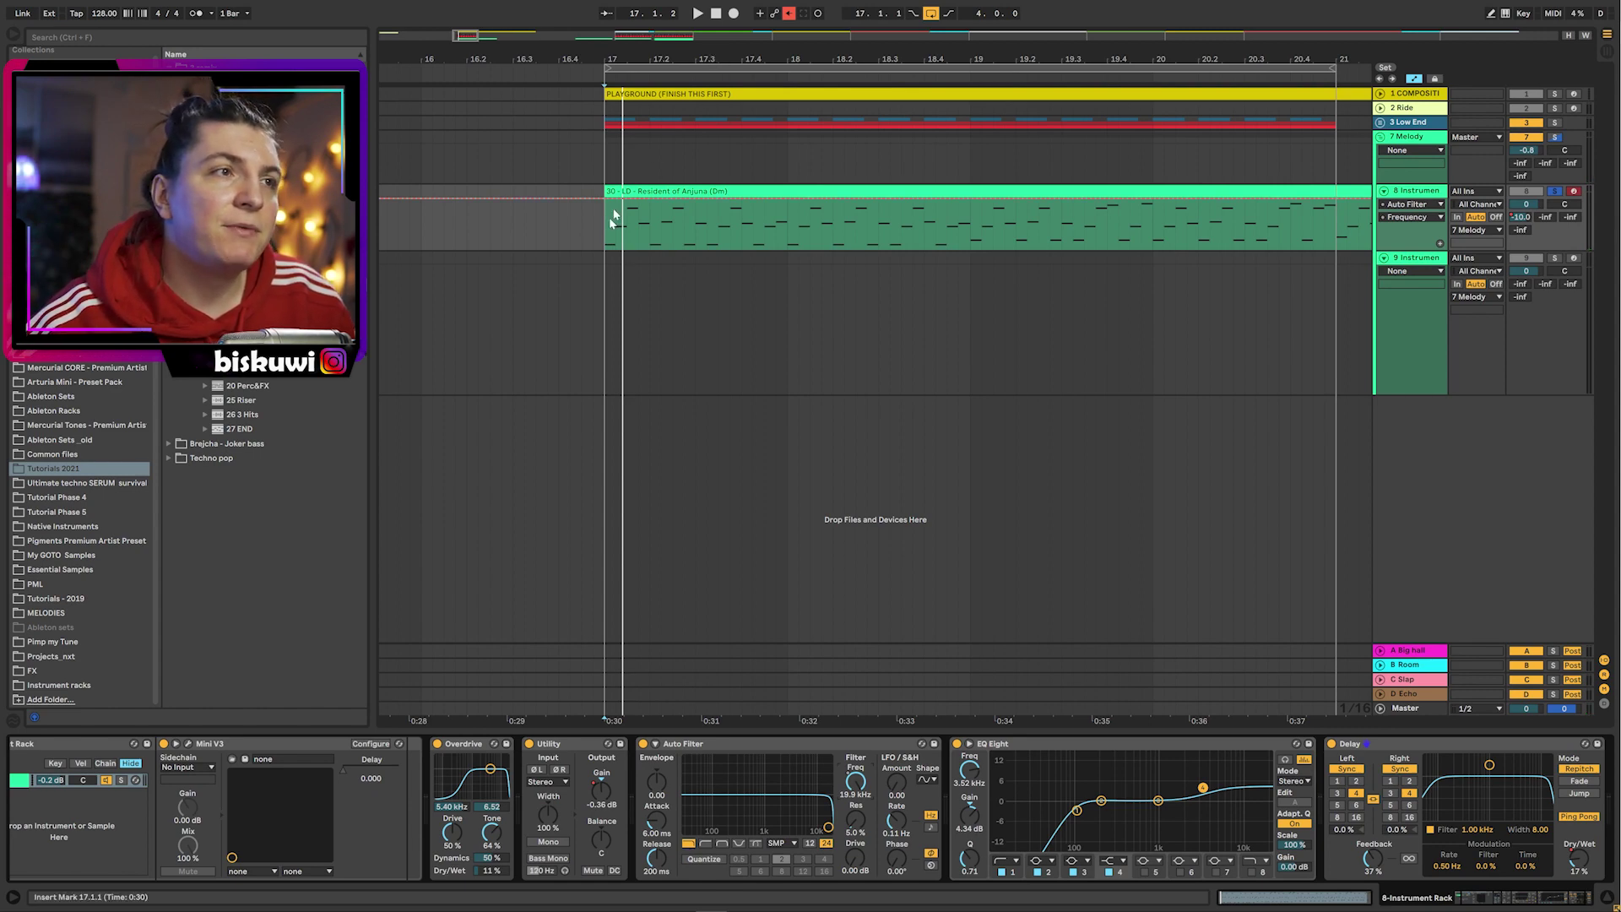
- Inspect the MIDI notes of track 9's clip and its Mini V3 synth settings
click(661, 59)
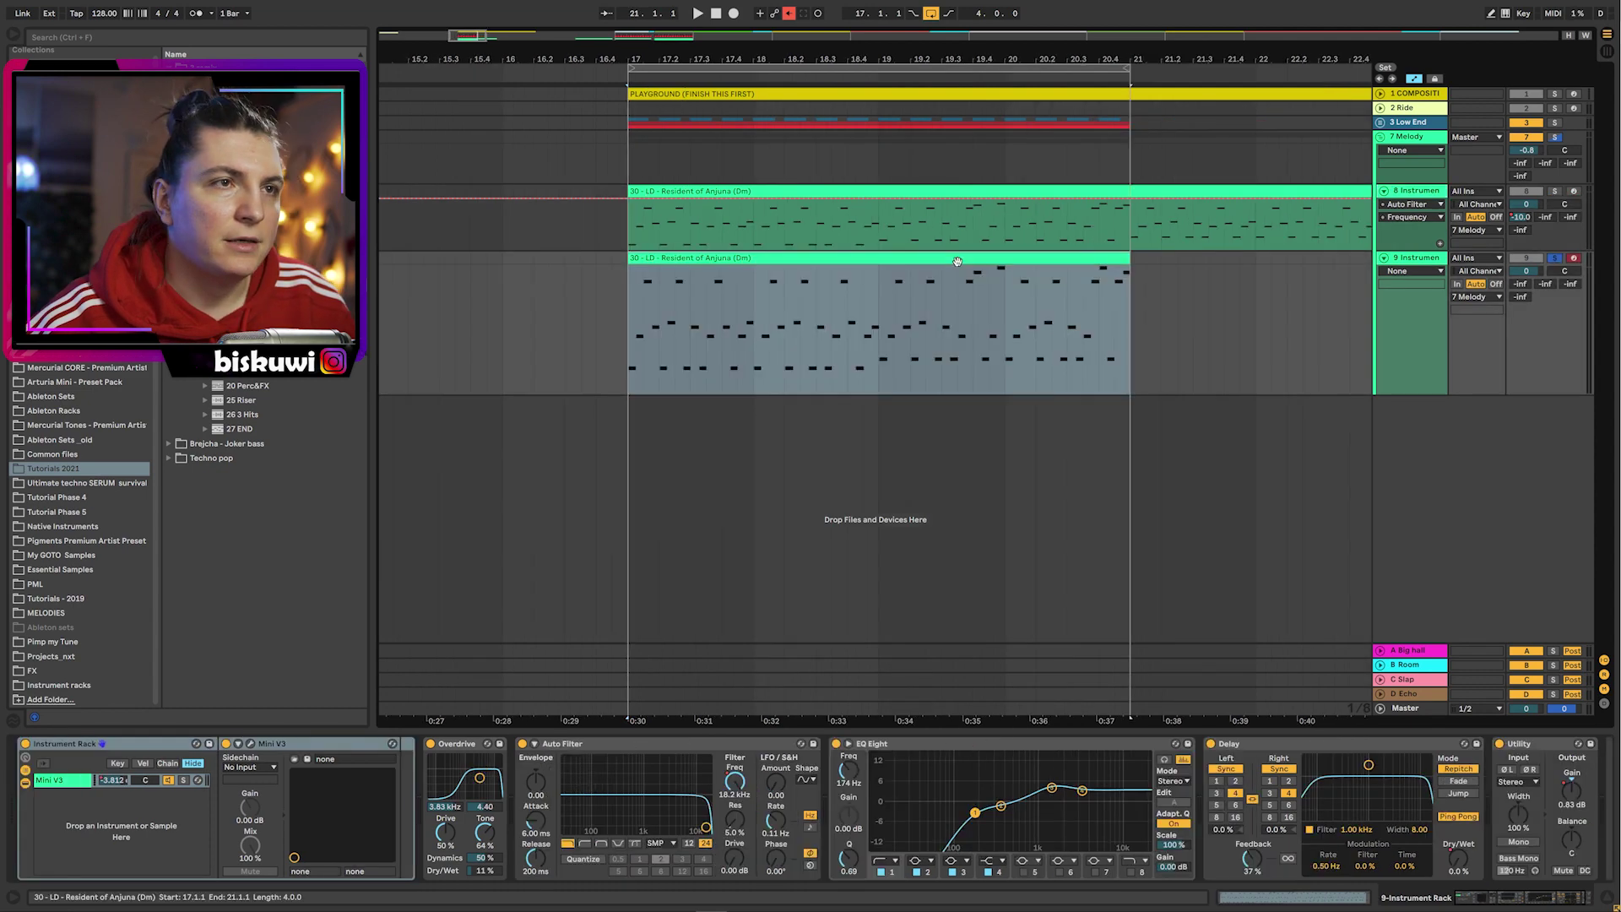
double_click(956, 258)
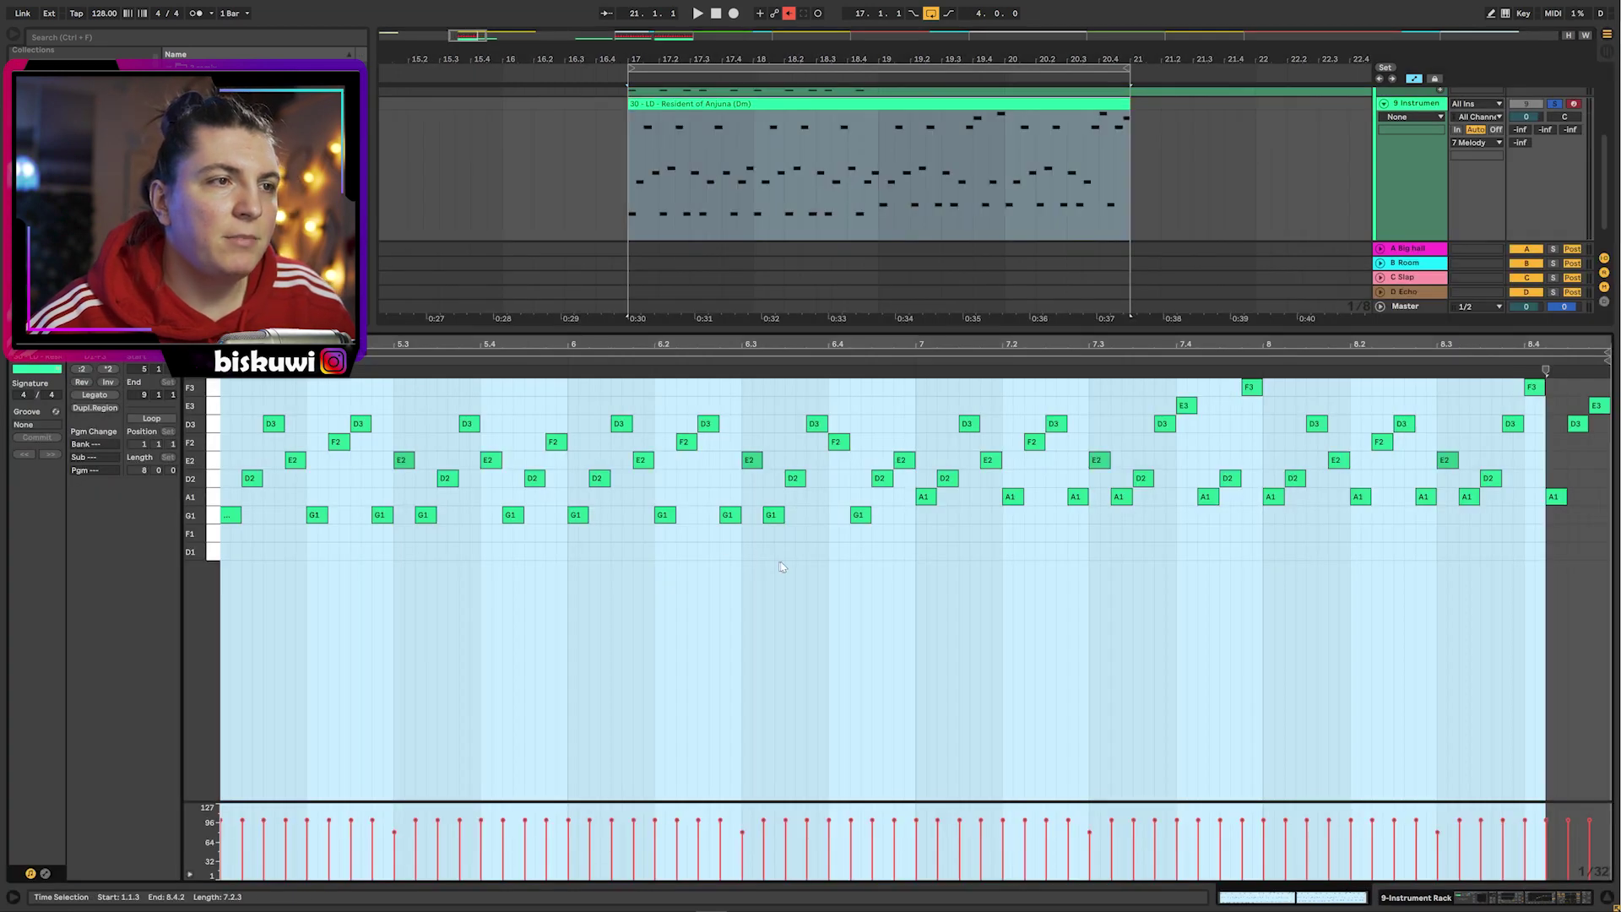
key(shift+Tab)
click(250, 743)
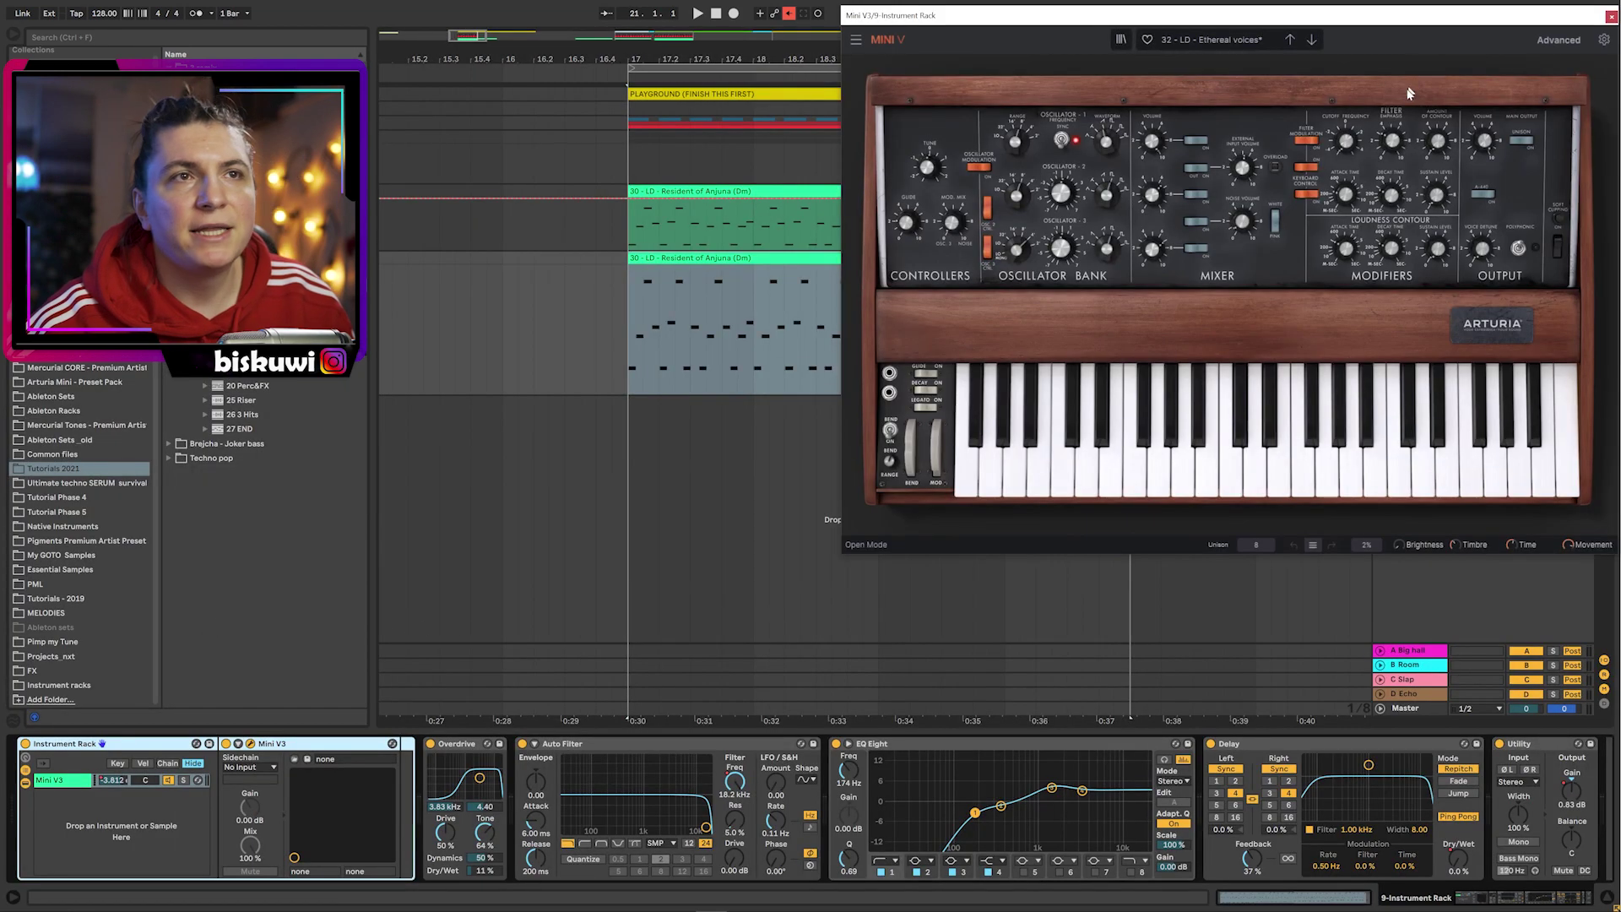
click(1610, 15)
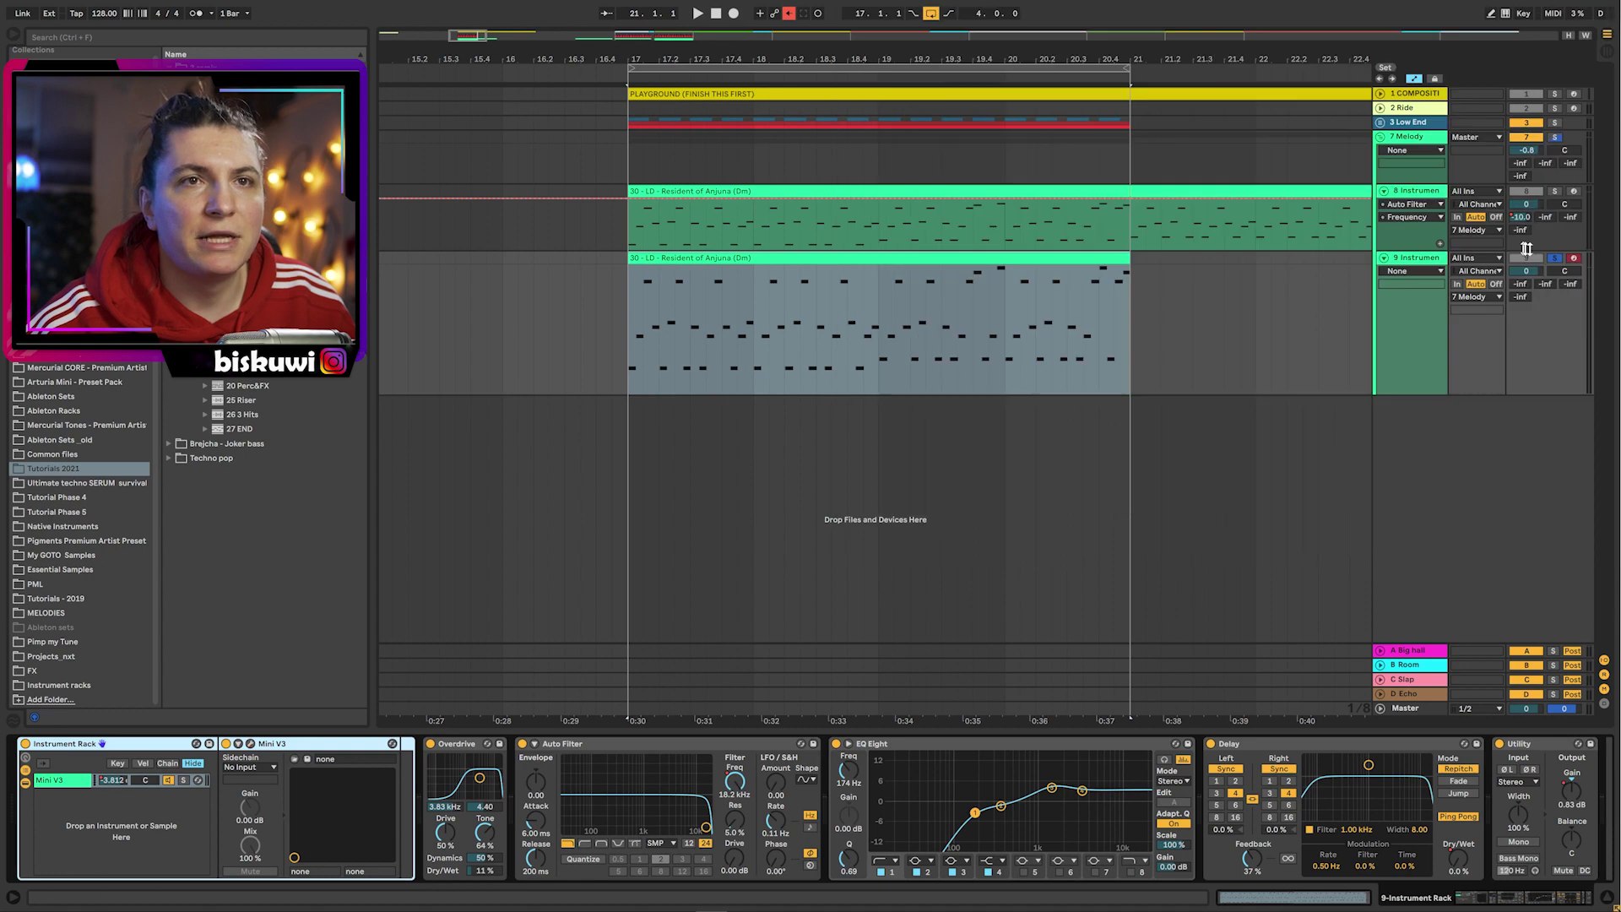
- Play track 9 in solo, then both melody layers with the Melody group soloed, and fold the group
key(space)
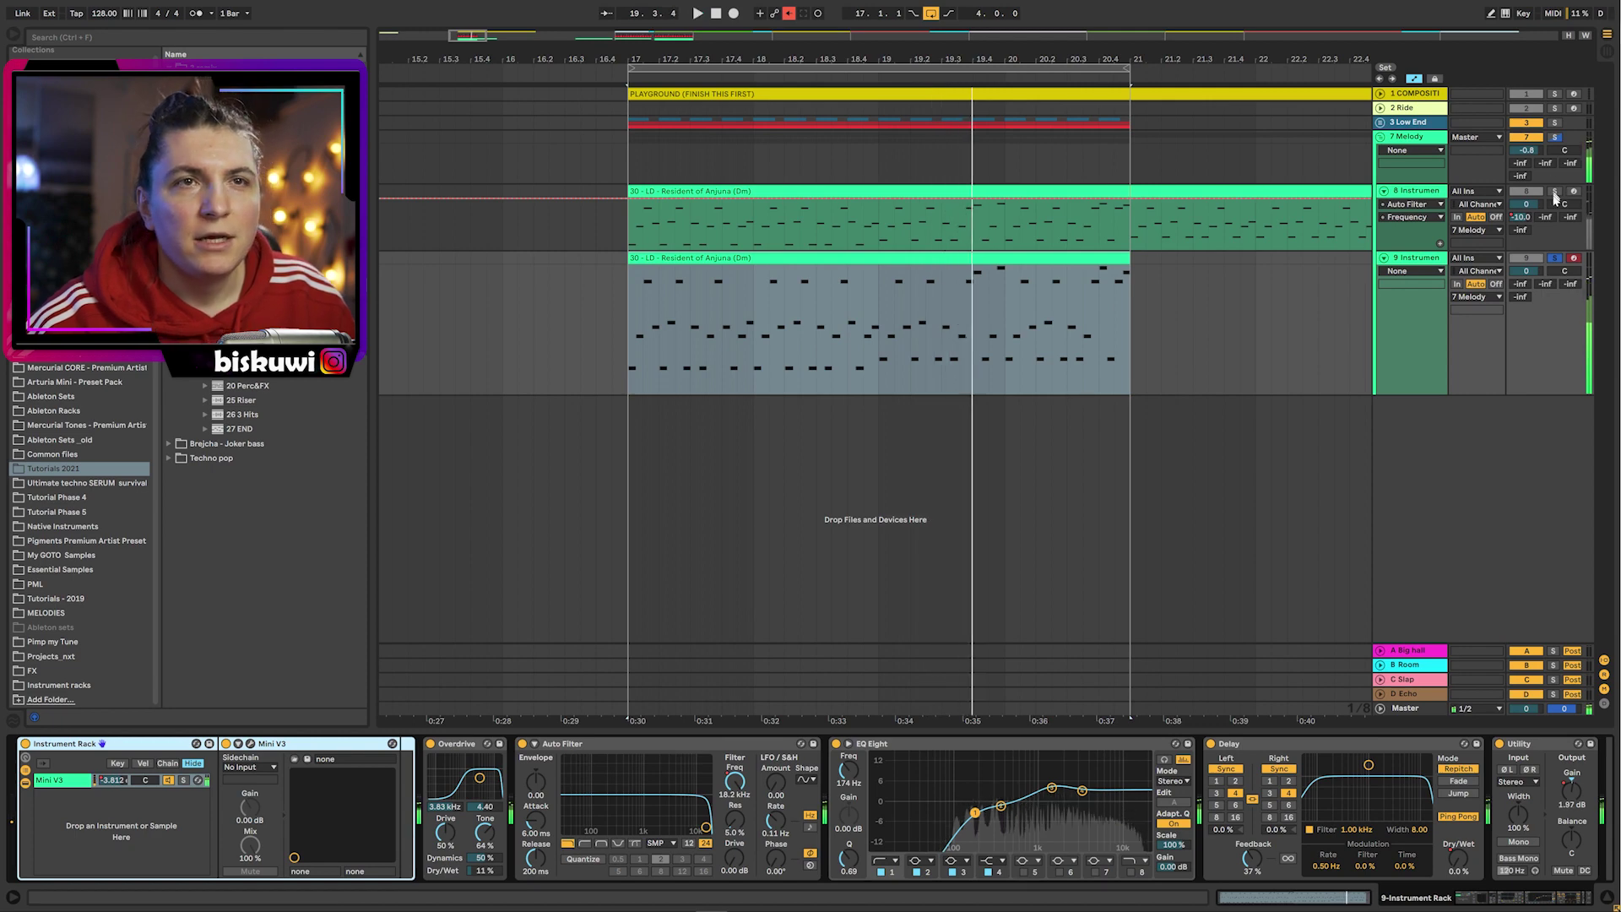
click(1556, 137)
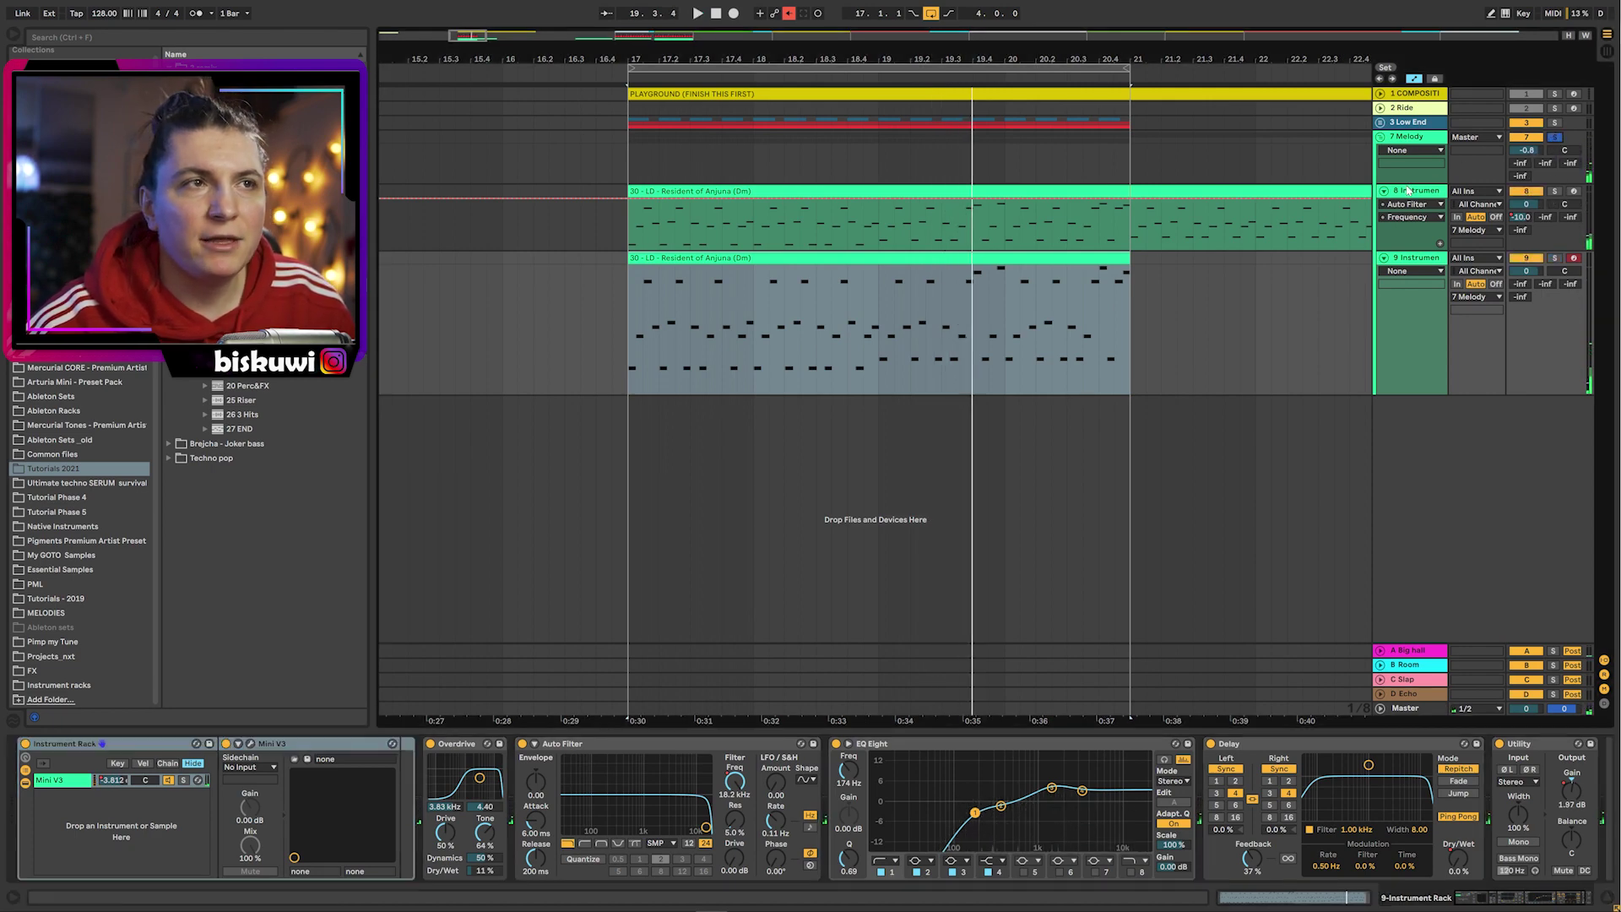
key(space)
key(space)
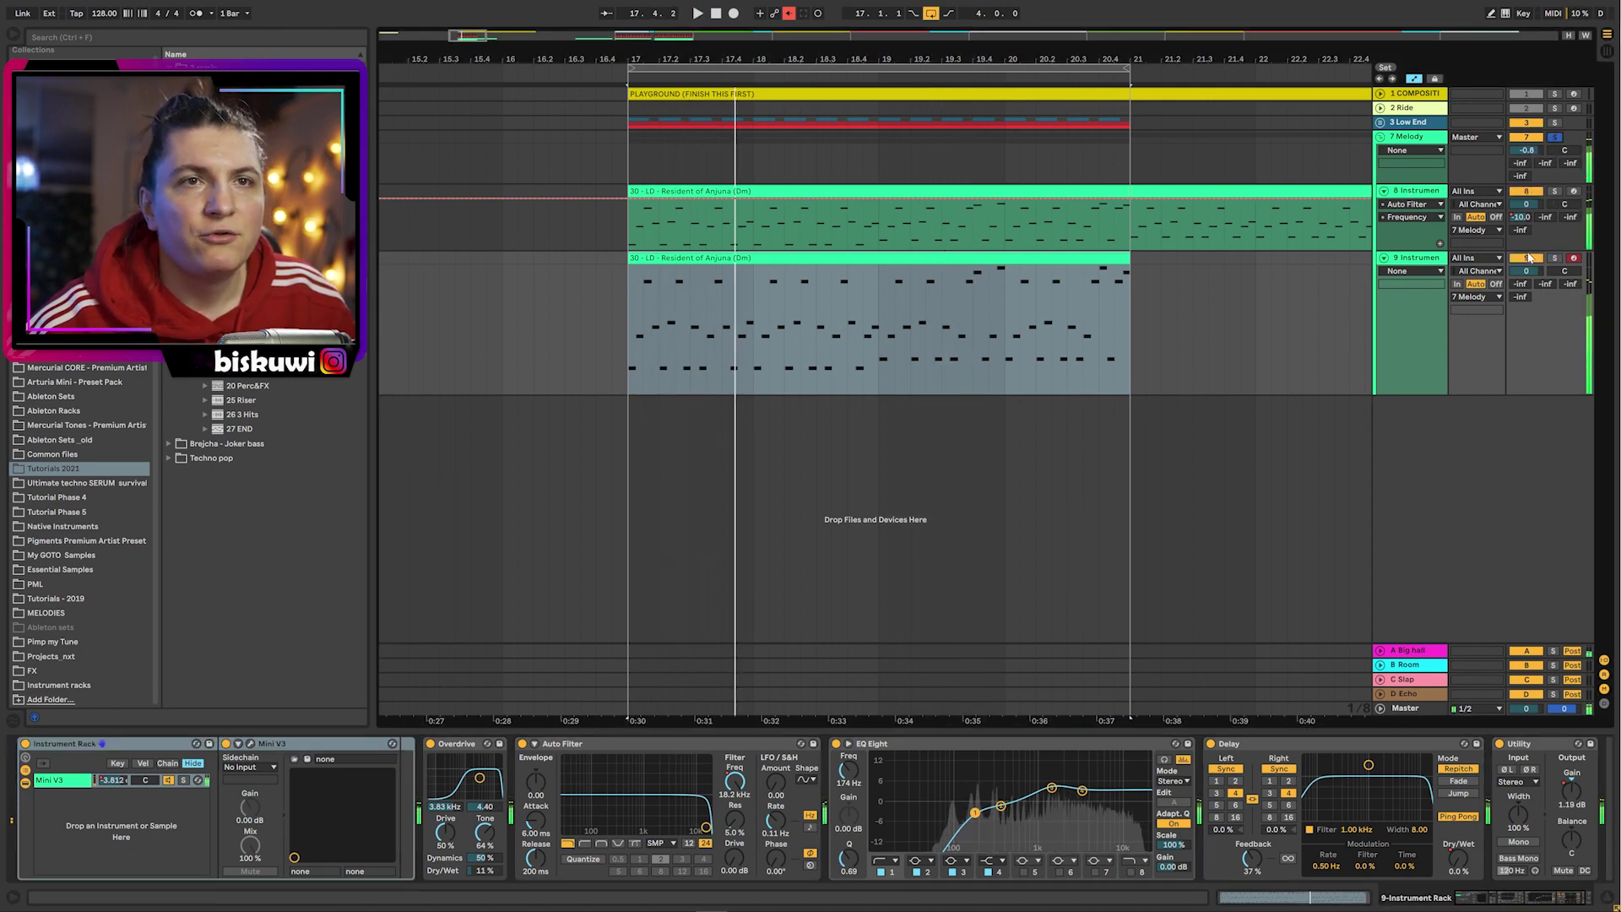
click(1380, 138)
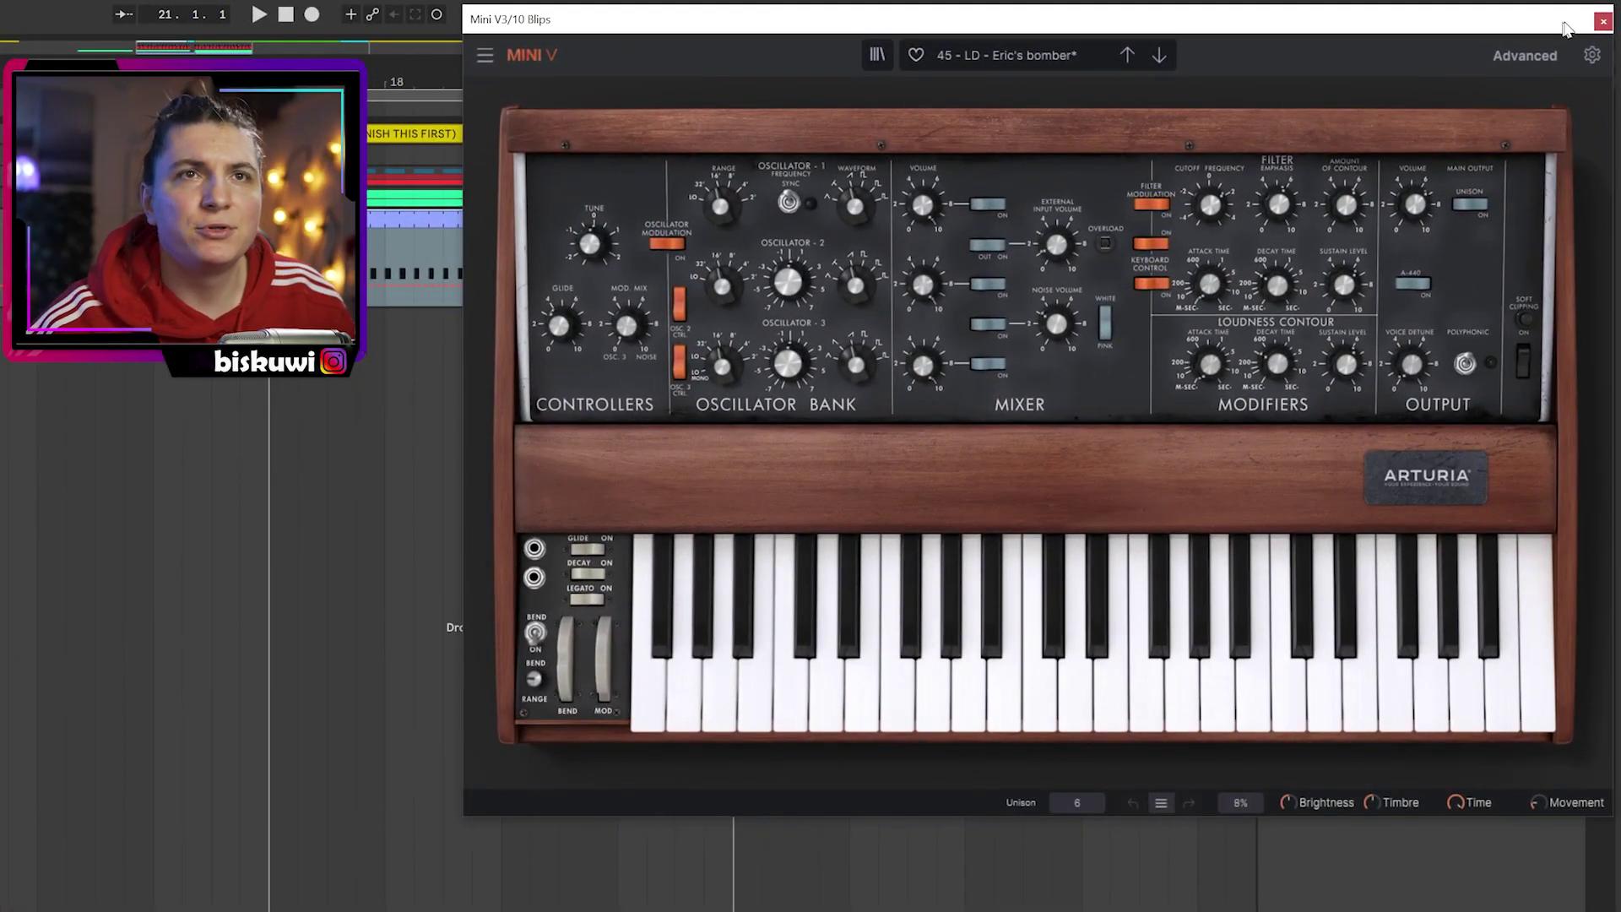
- Audition the Blips track in solo while examining its Mini V3 filter and loudness envelope settings
click(1602, 20)
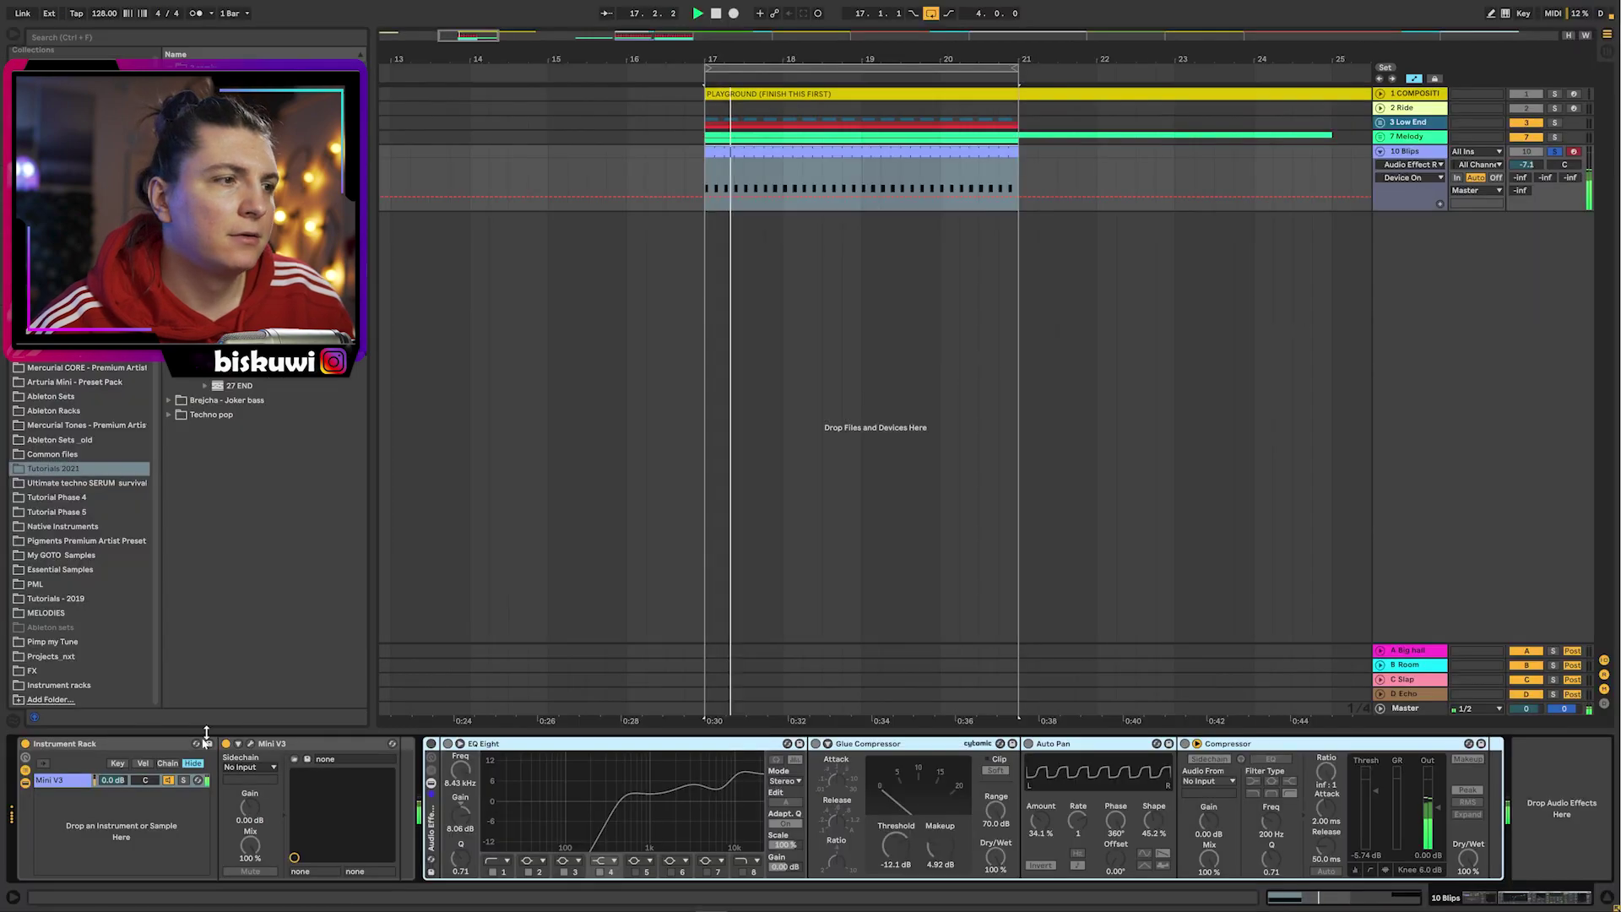
click(249, 744)
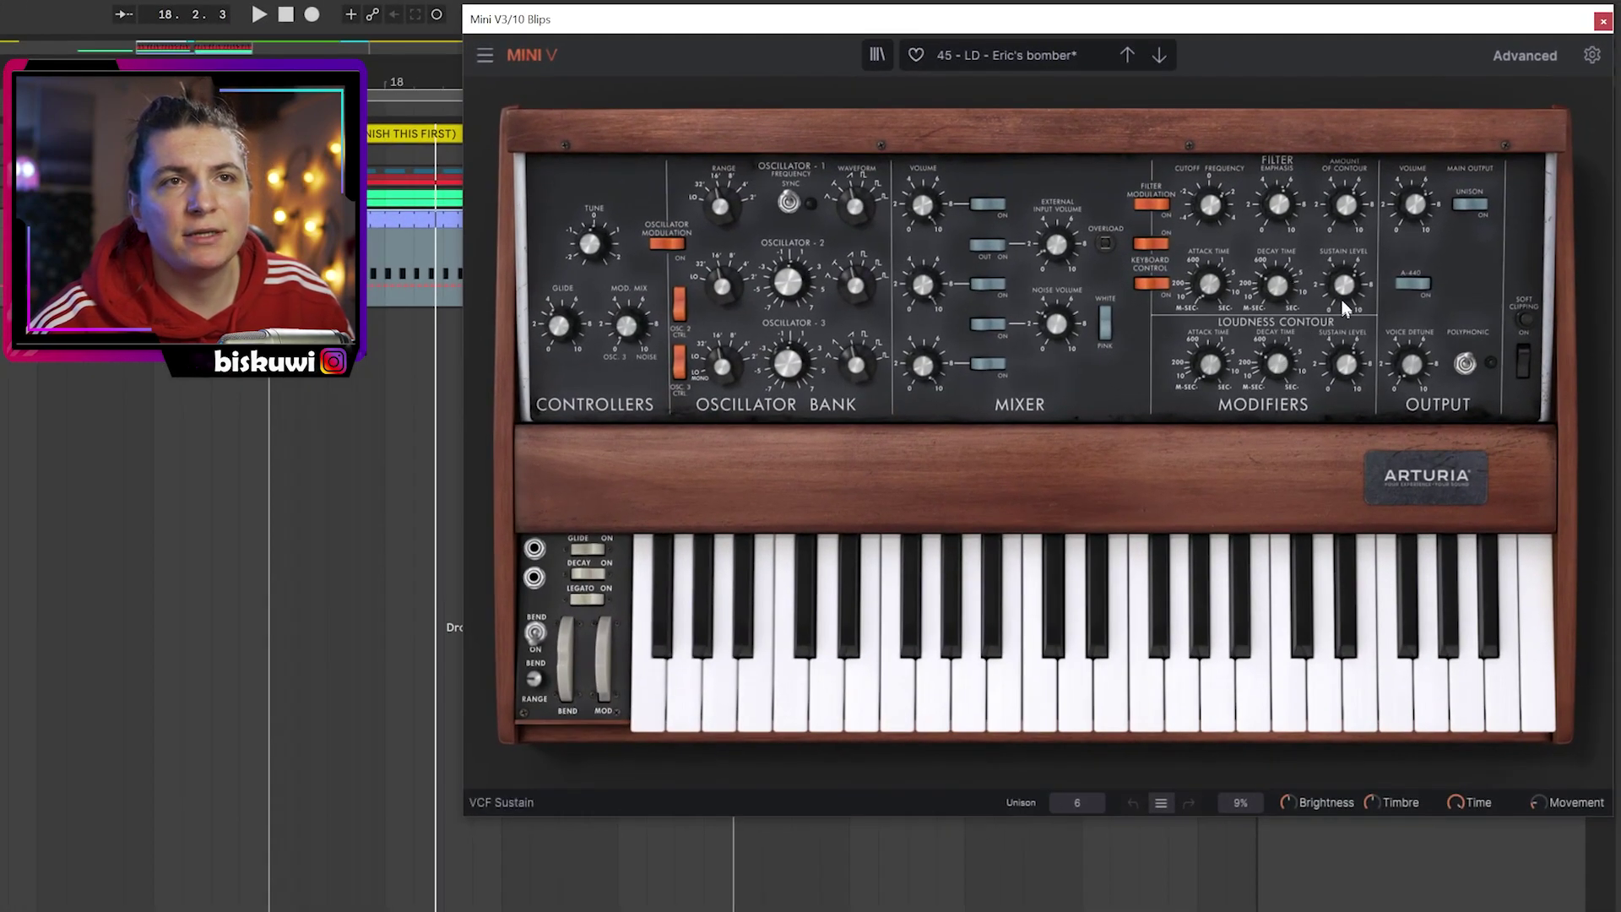
key(space)
mouse_move(1345, 285)
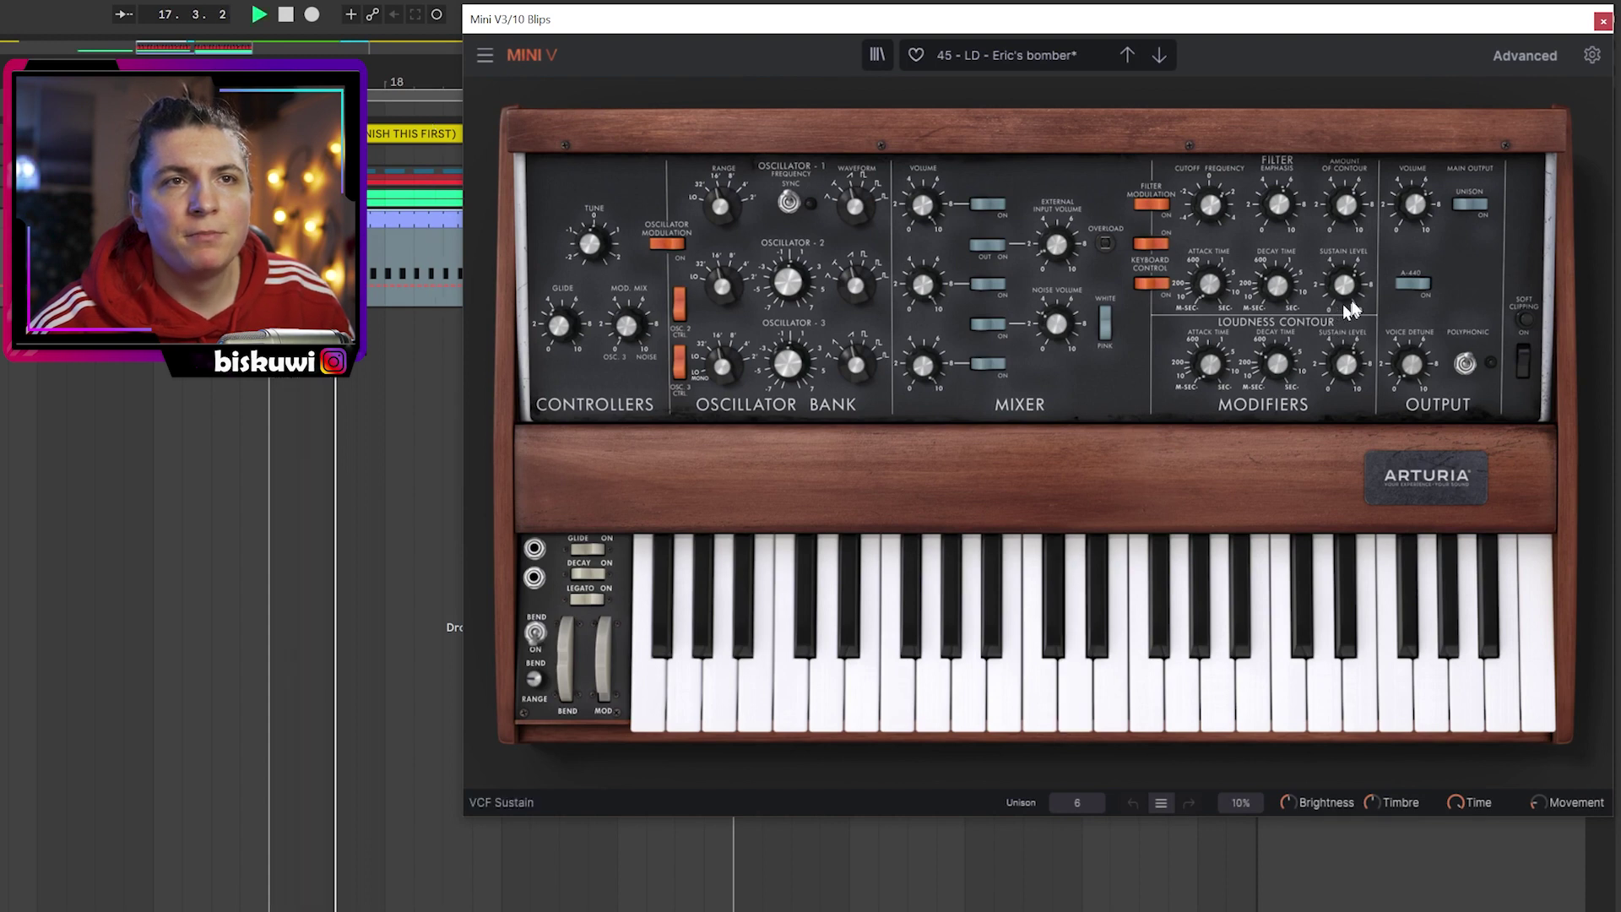
key(space)
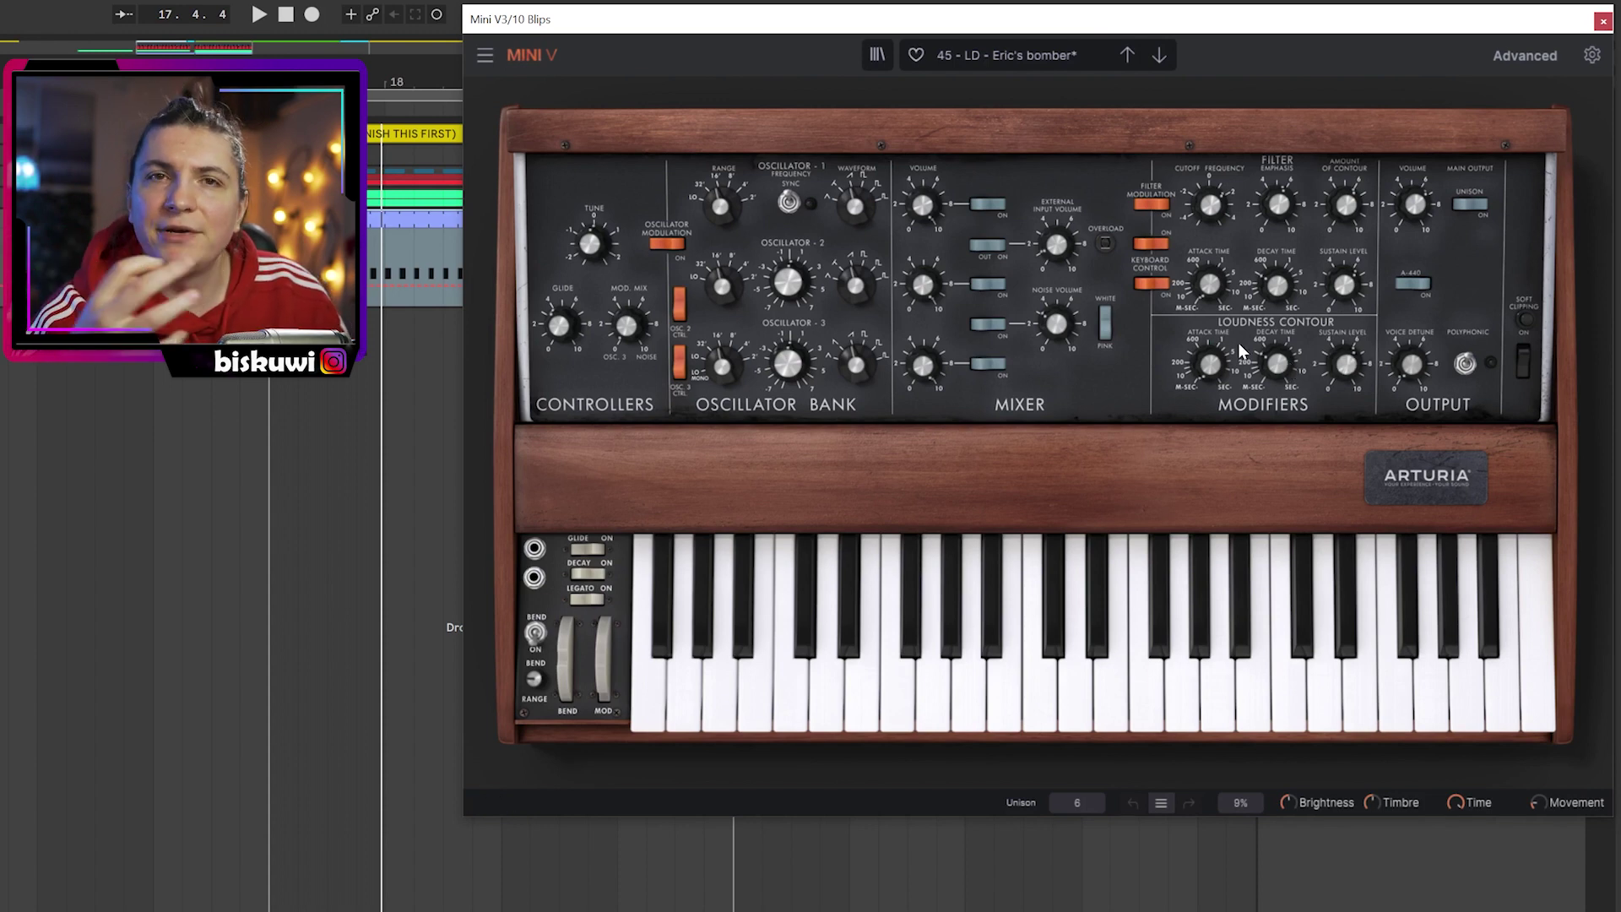
key(space)
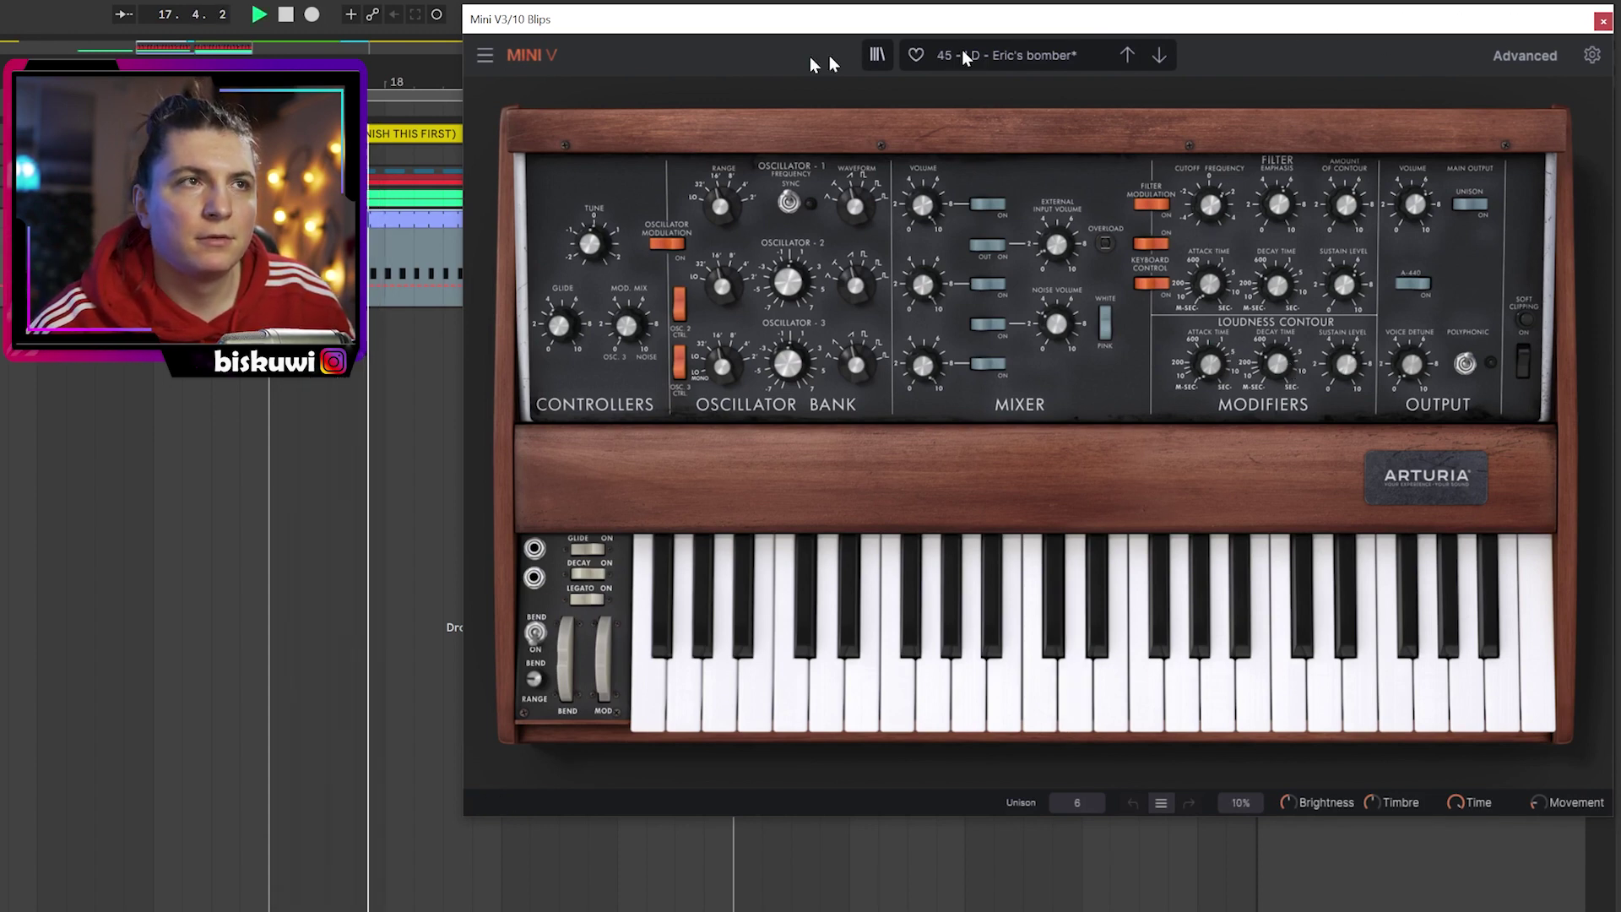
click(1602, 20)
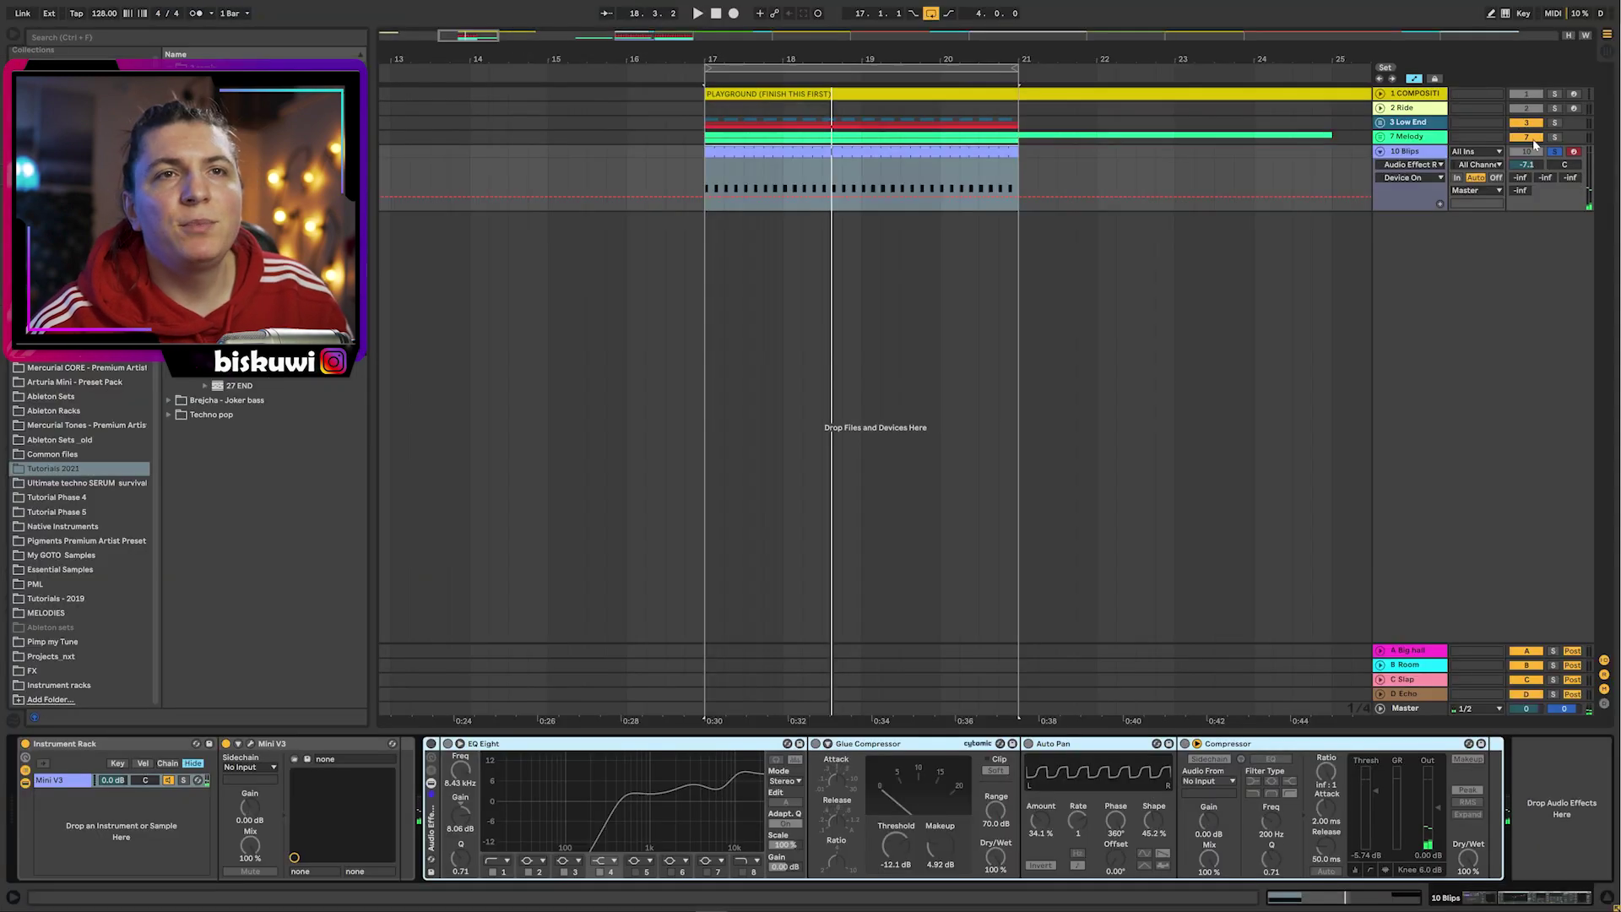
- Take the Blips track out of solo and play it with the full mix
click(1552, 152)
key(space)
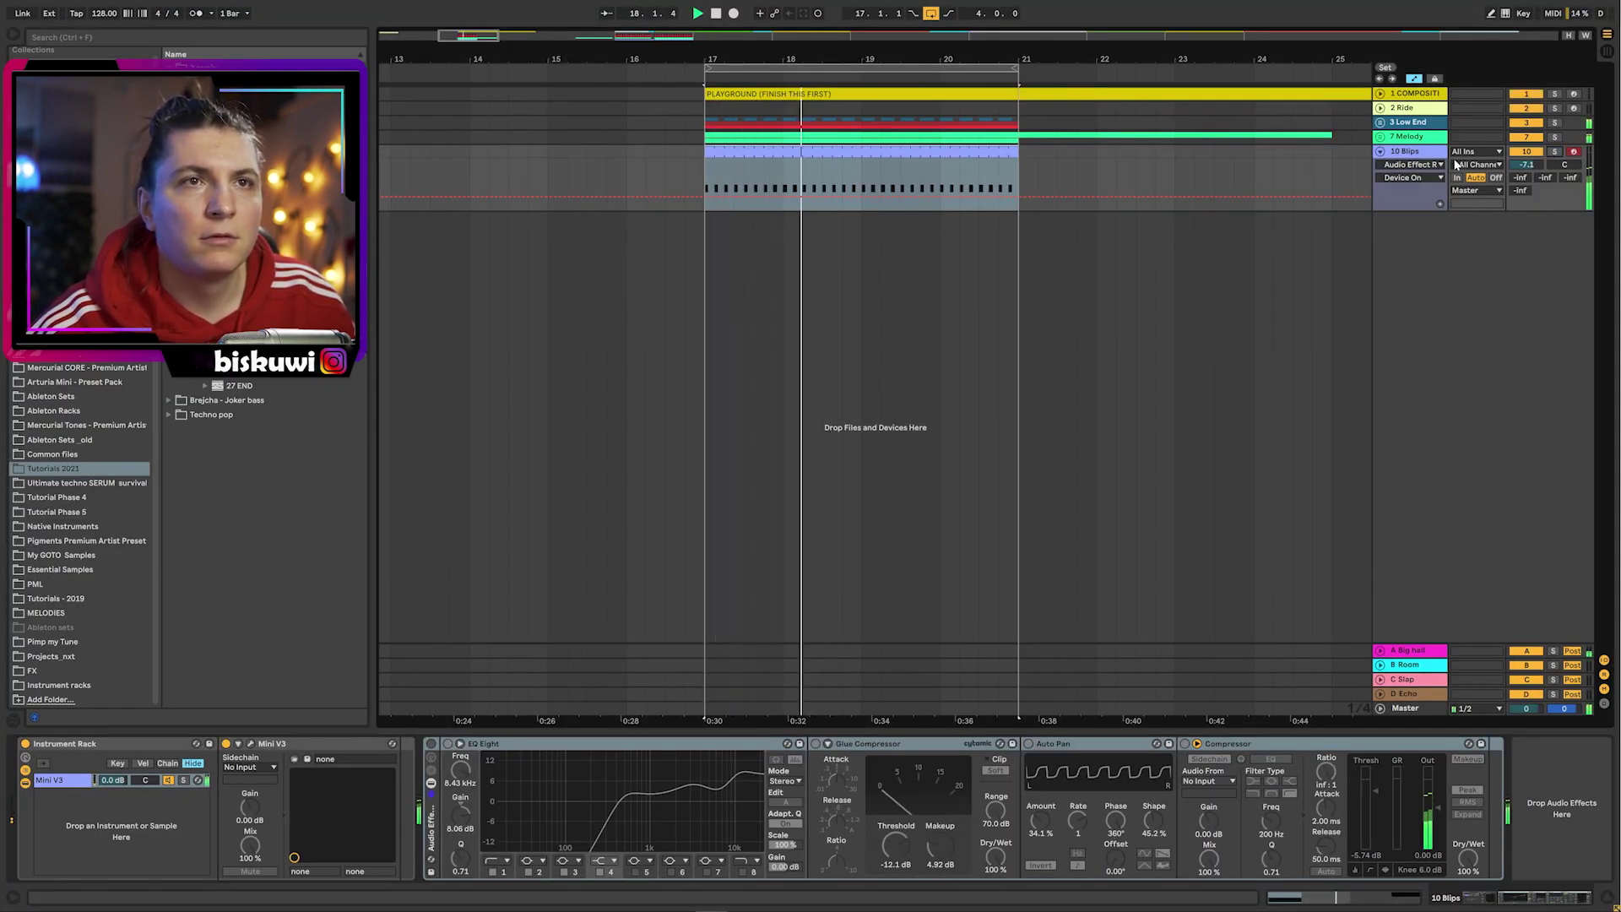
key(space)
- Turn on the Blips track's audio effect rack and set its Compressor's sidechain input to 4 Kick
click(1417, 154)
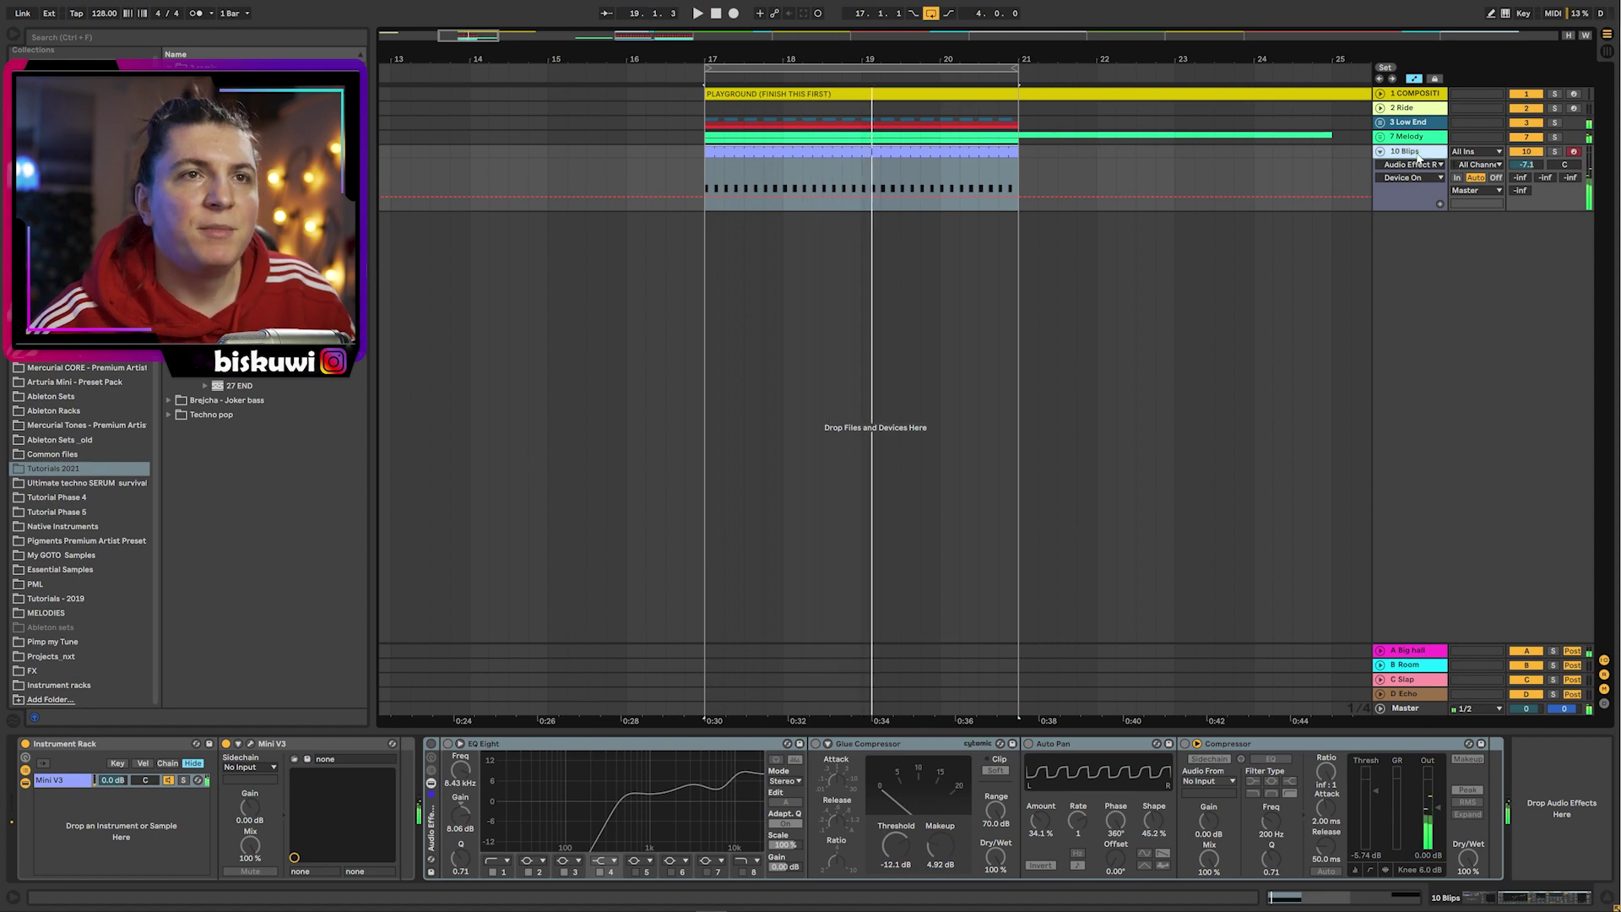
click(431, 745)
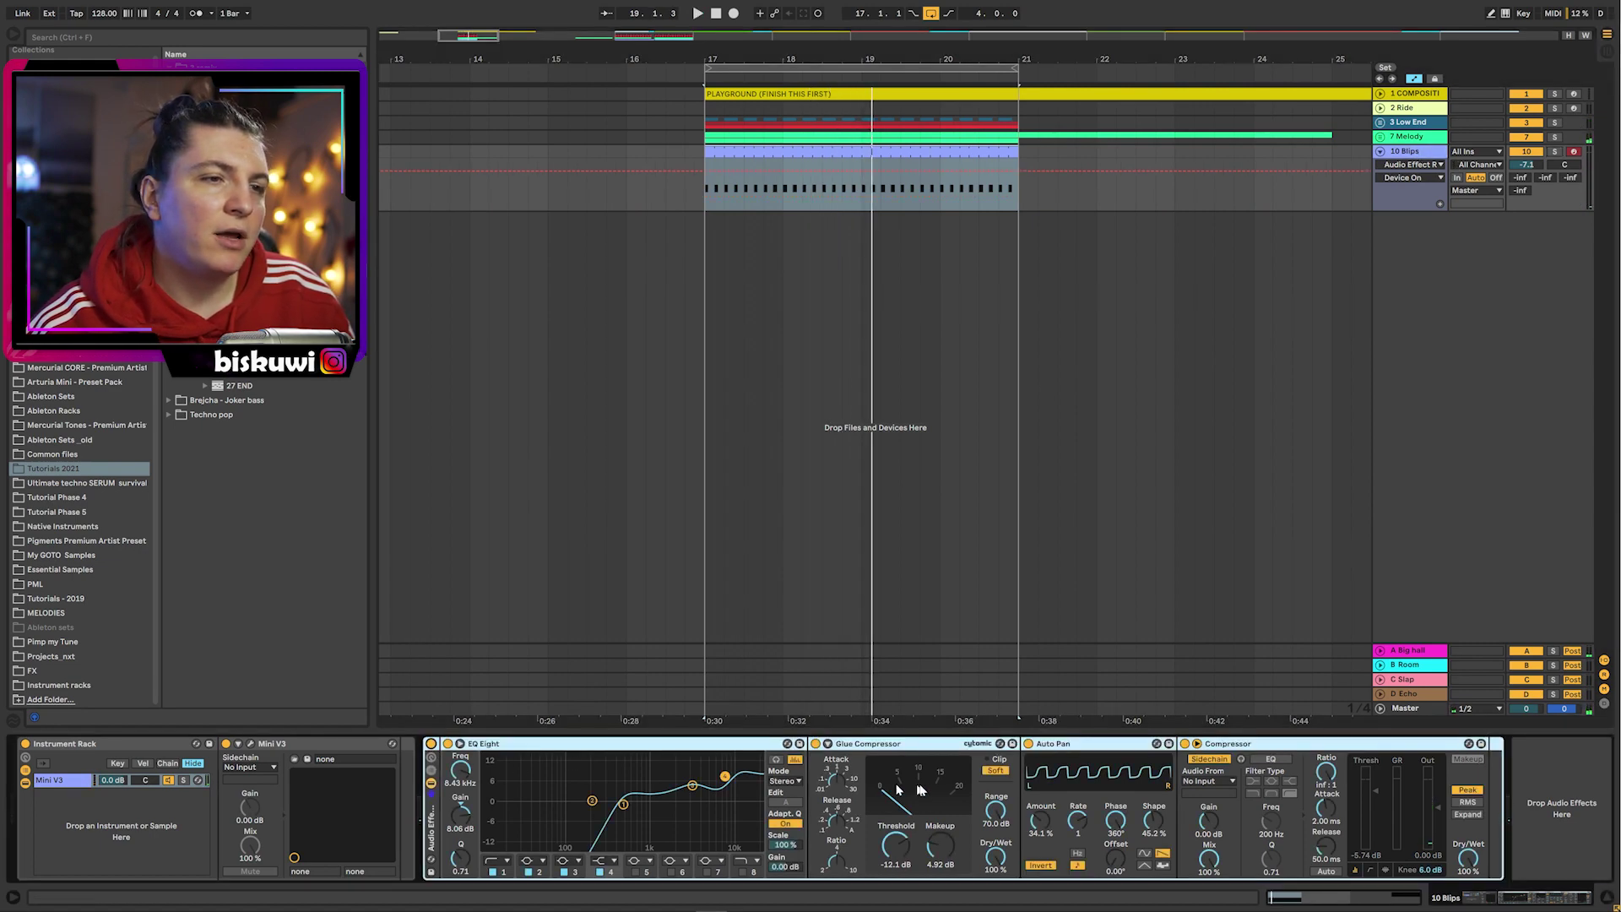
click(1088, 754)
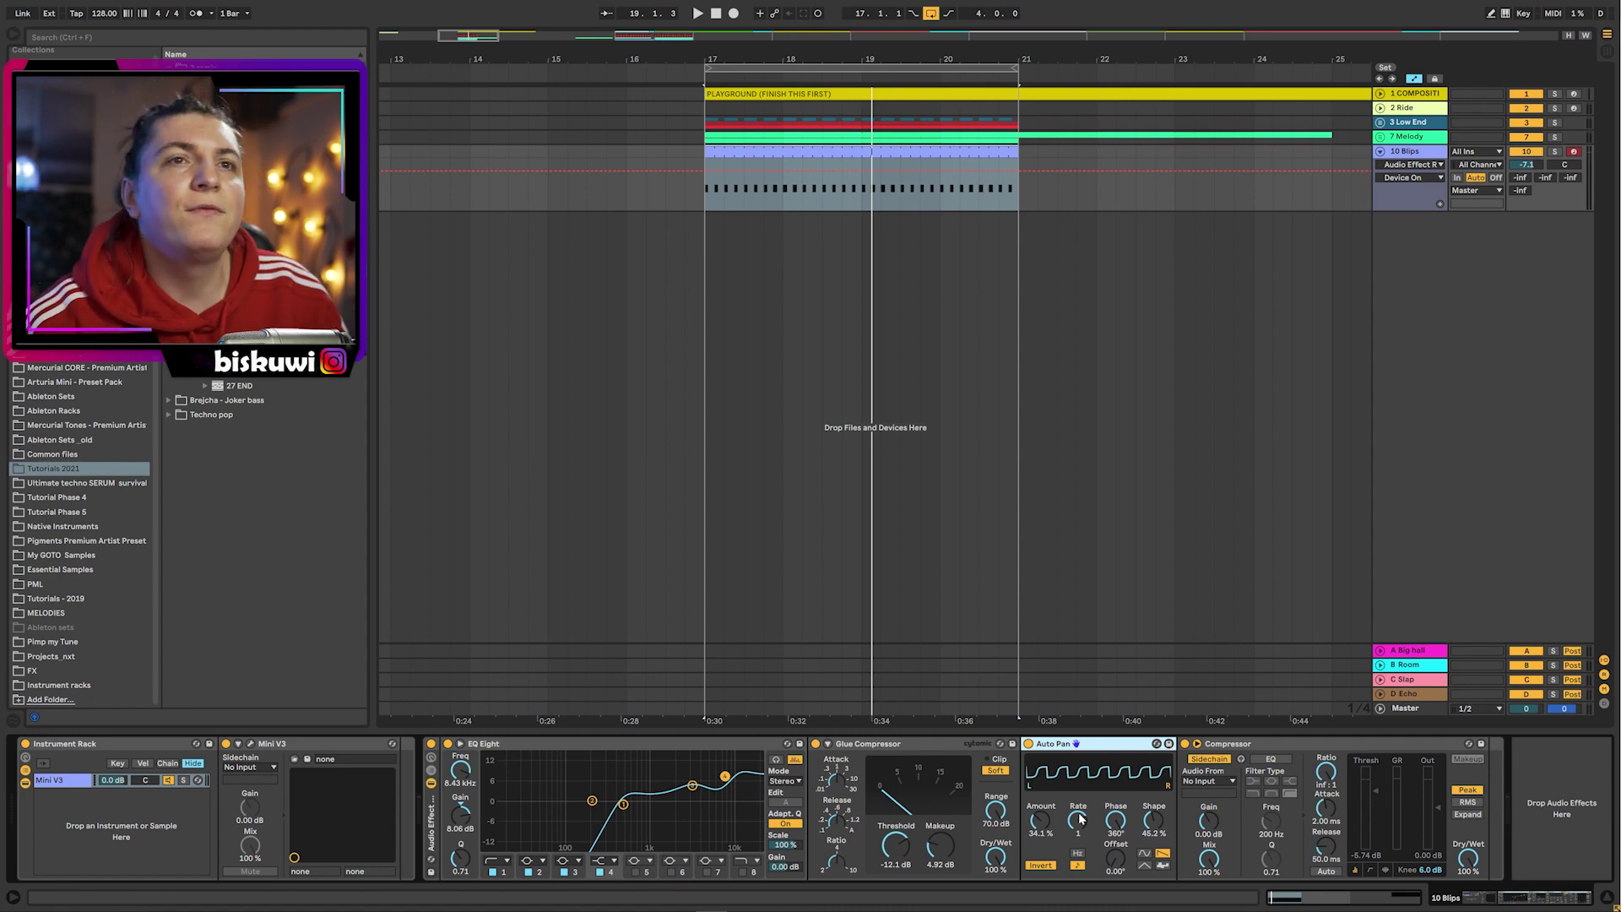
click(1207, 781)
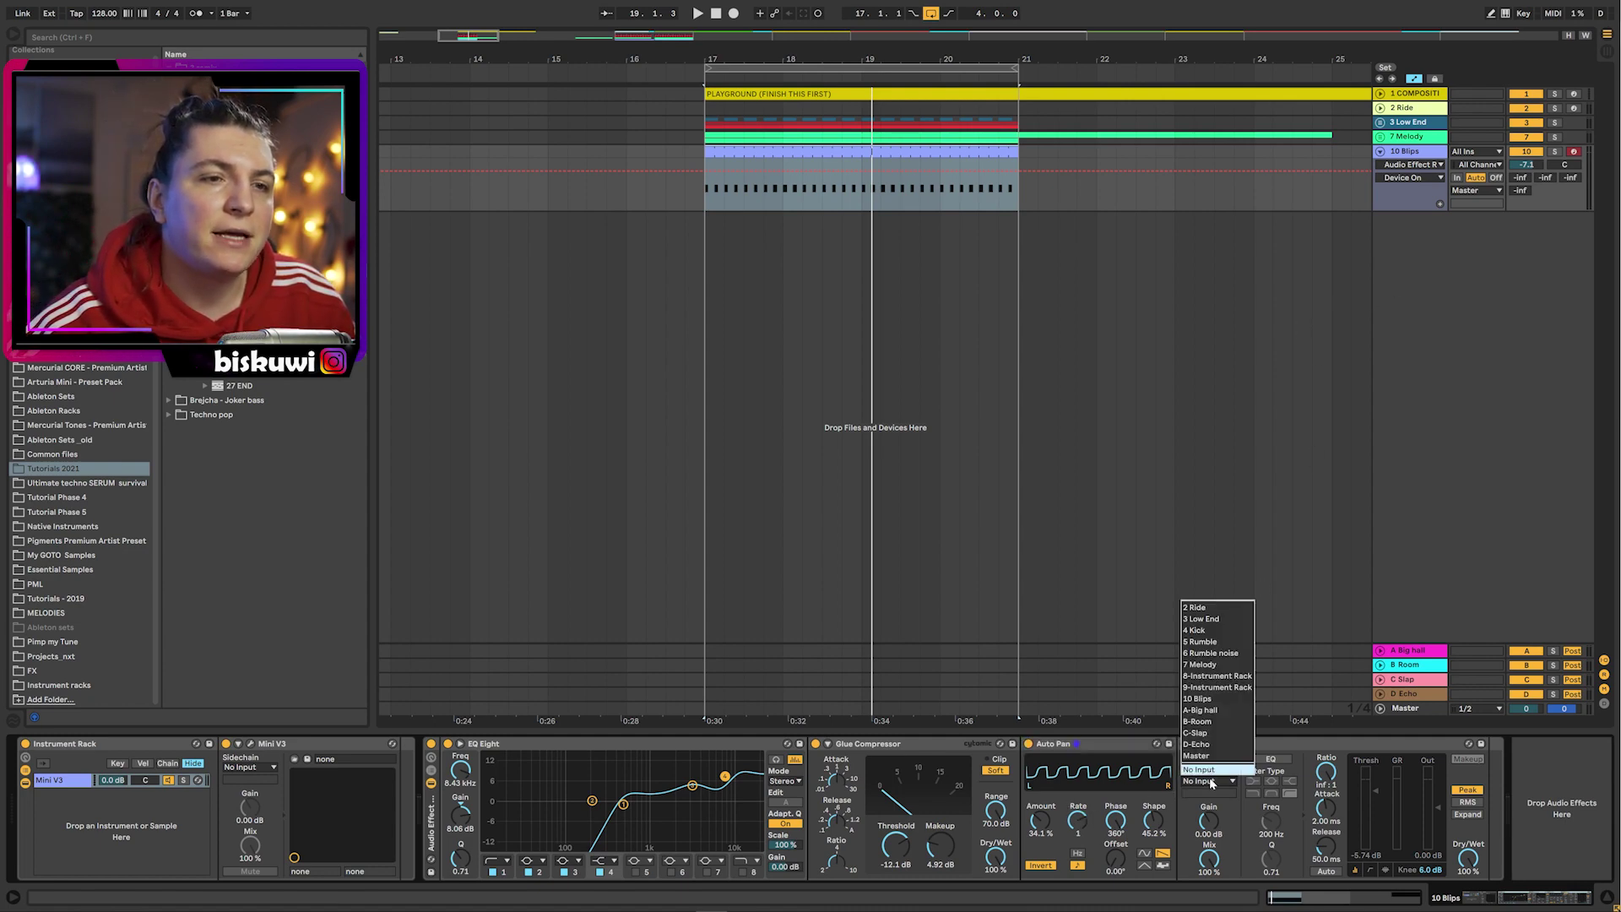
click(1208, 630)
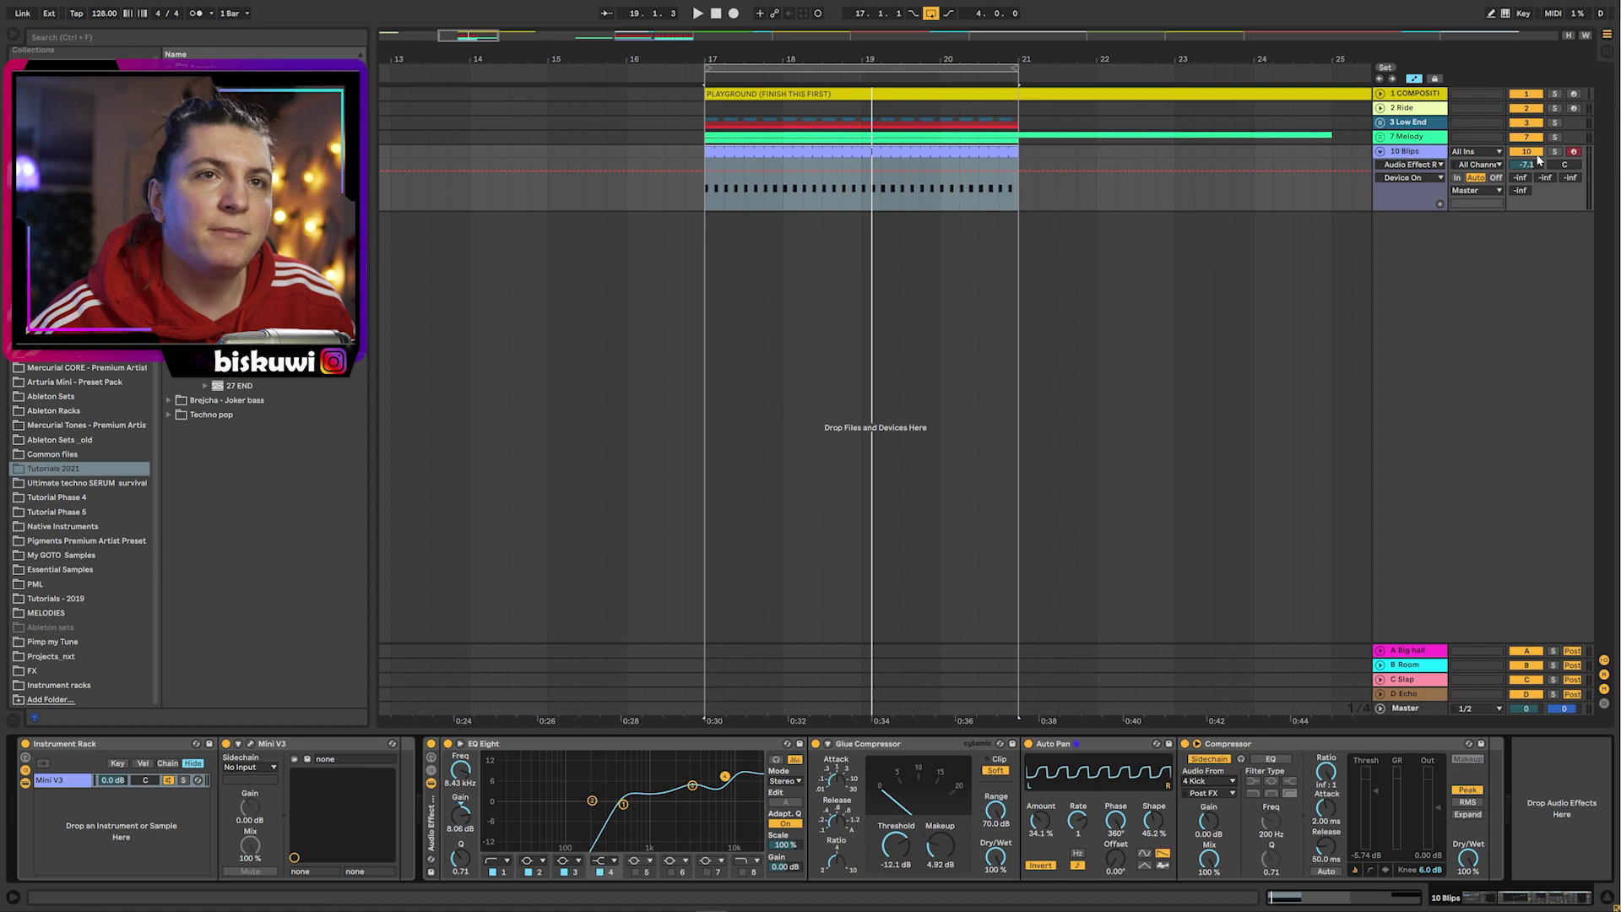
- Play the sidechained Blips track with the full mix, then fold the track
key(space)
drag(1538, 160, 1538, 154)
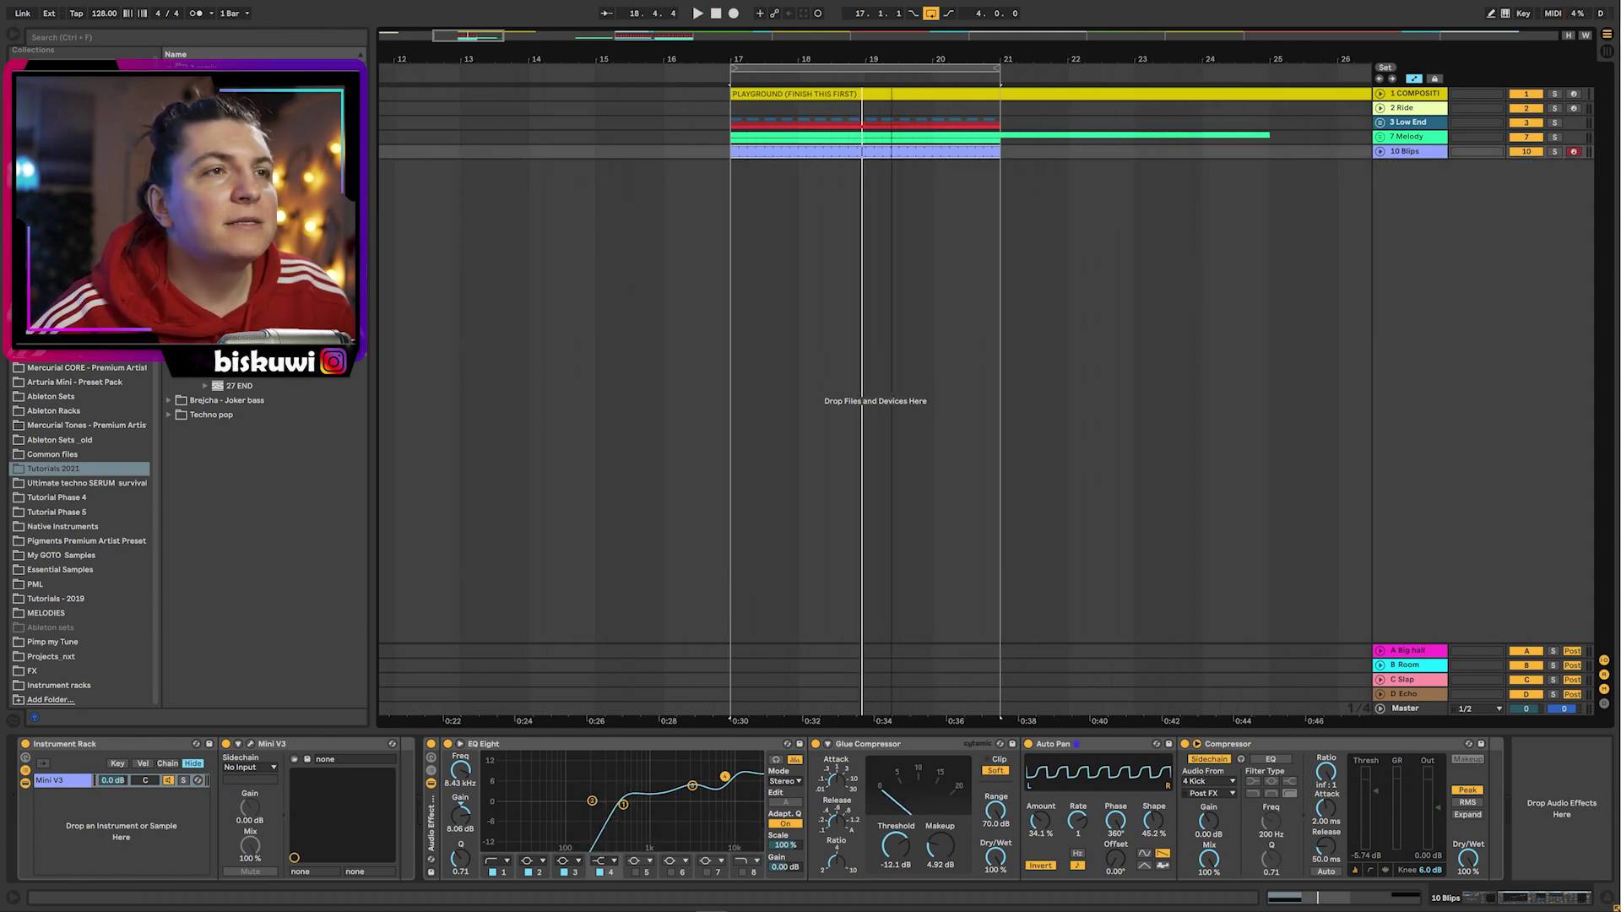
drag(892, 58, 891, 52)
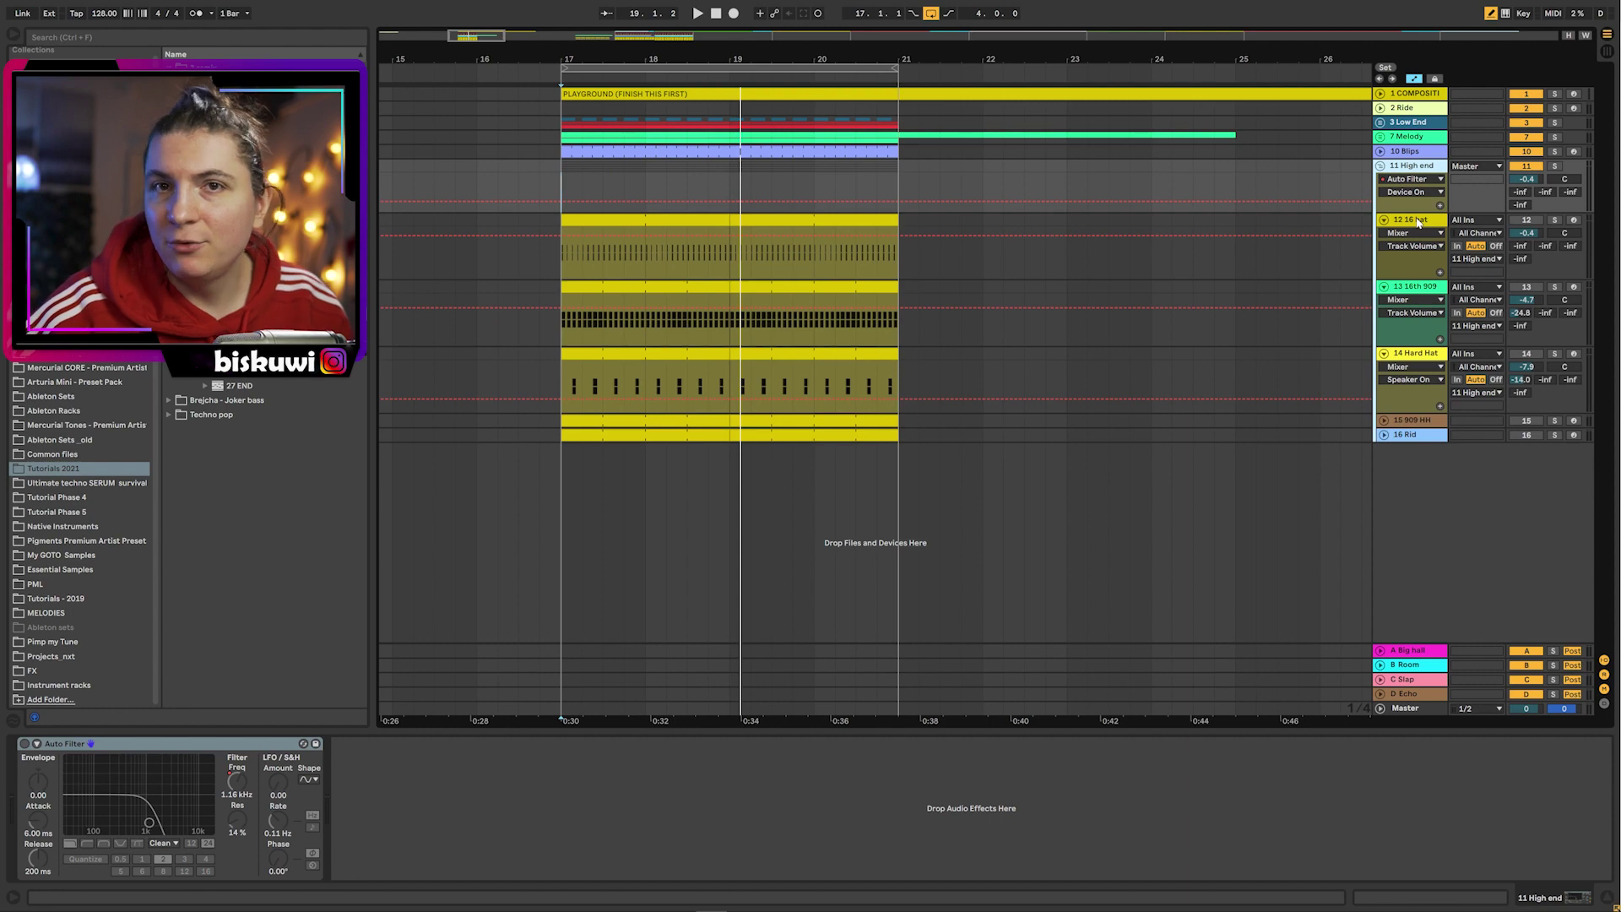
- Examine the notes and velocities in the 16 hat track's first clip, and play the track in solo
click(1418, 221)
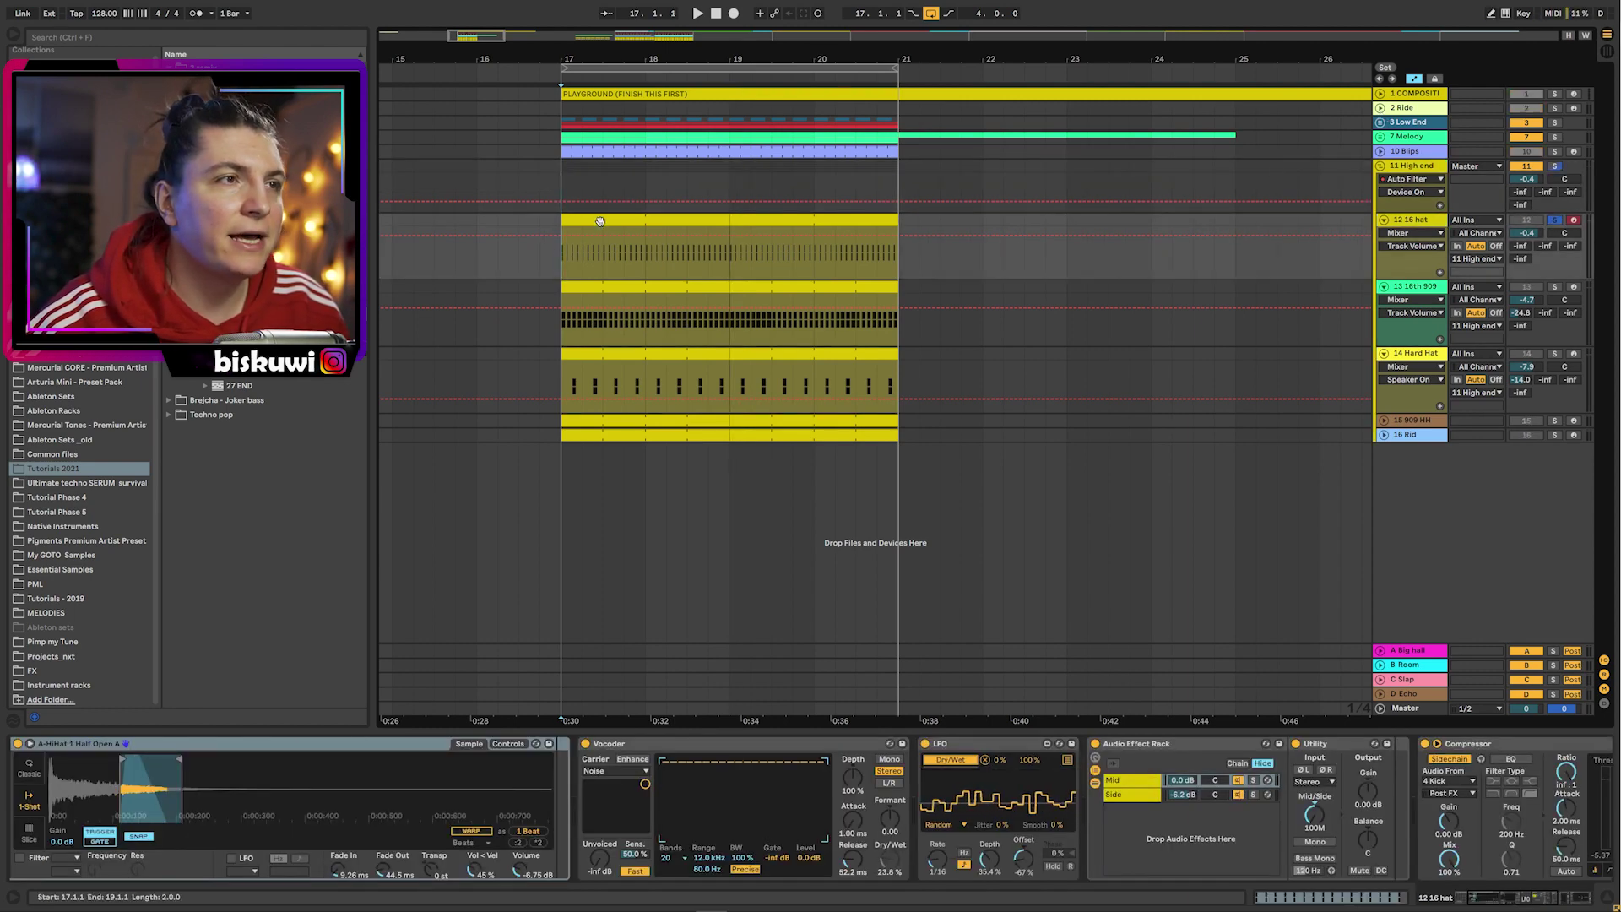
double_click(562, 255)
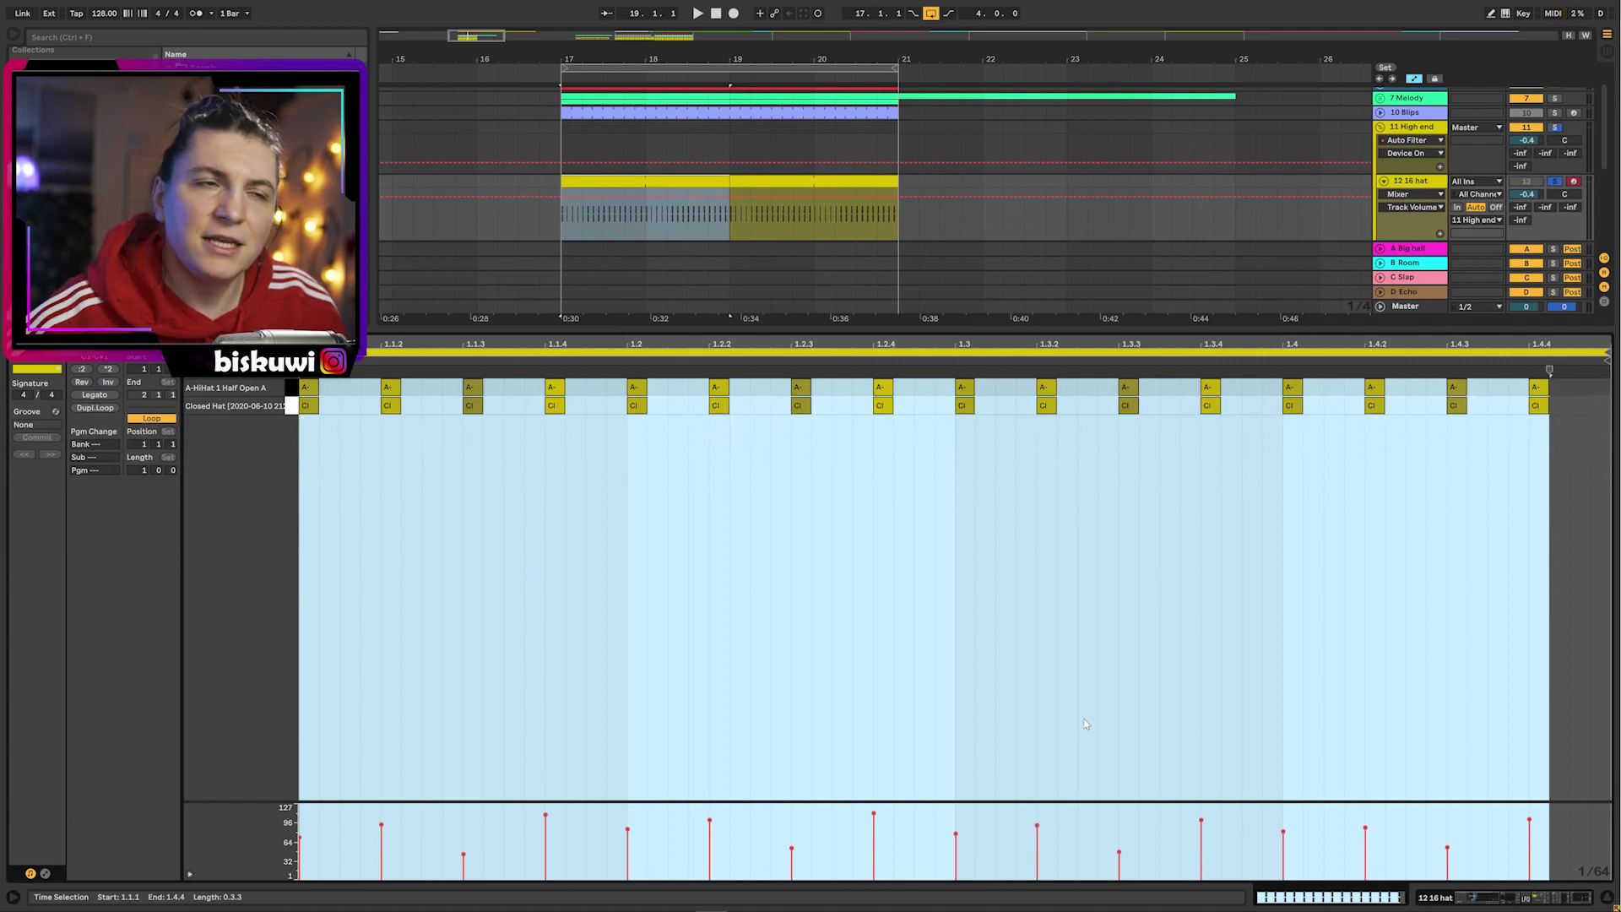
key(shift+Tab)
key(space)
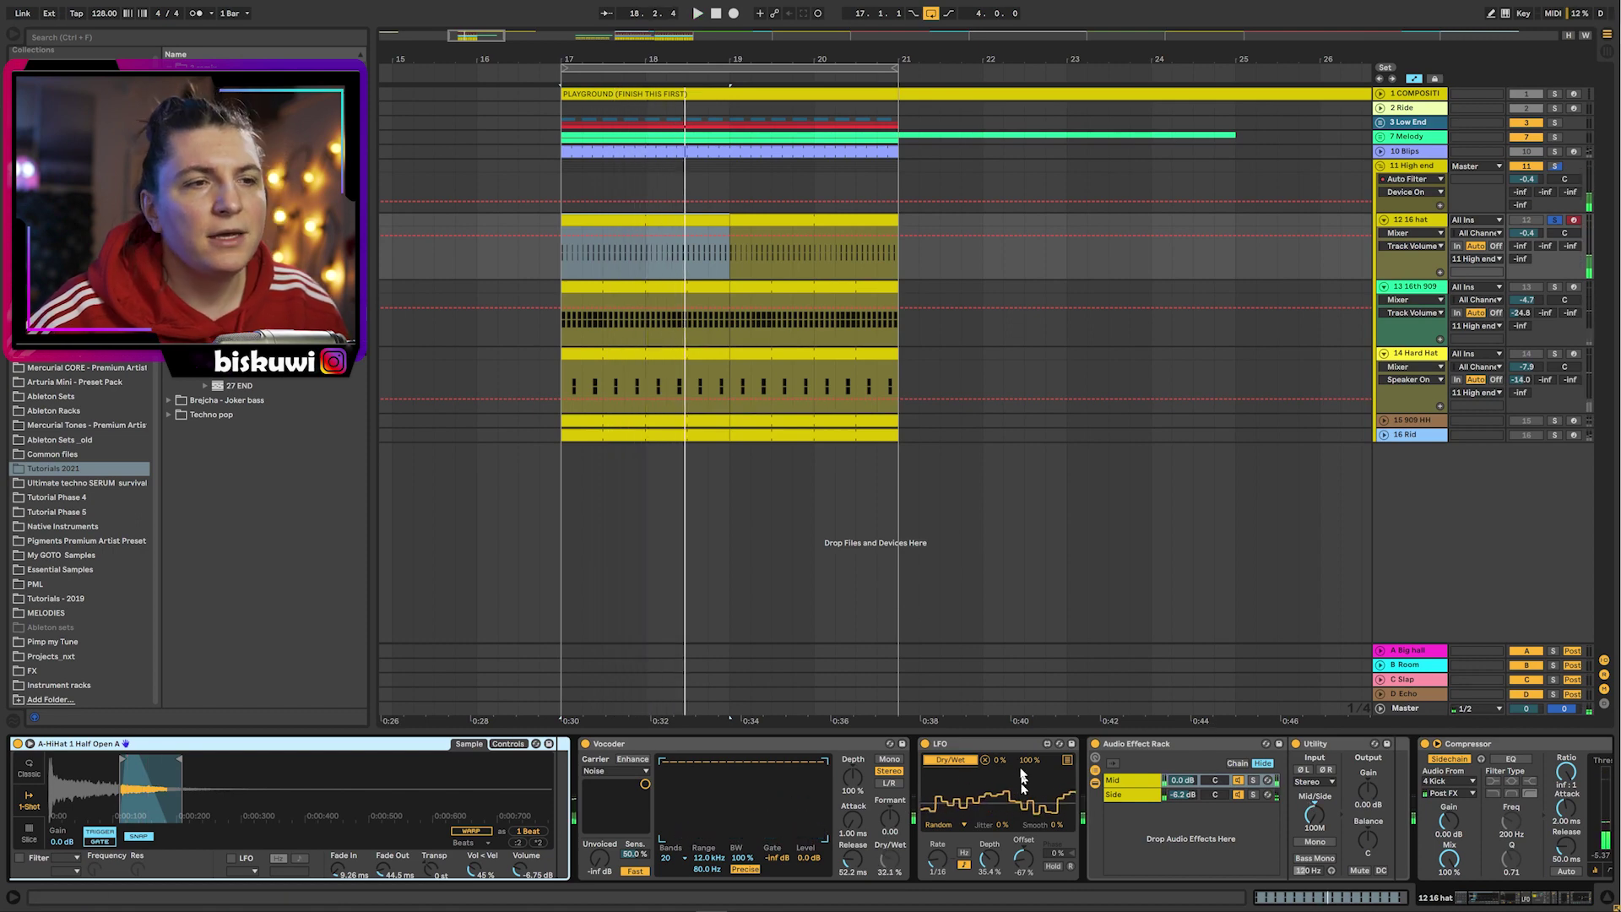
- Audition the soloed 16 hat while examining the LFO modulation of the Vocoder's Dry/Wet amount
click(900, 855)
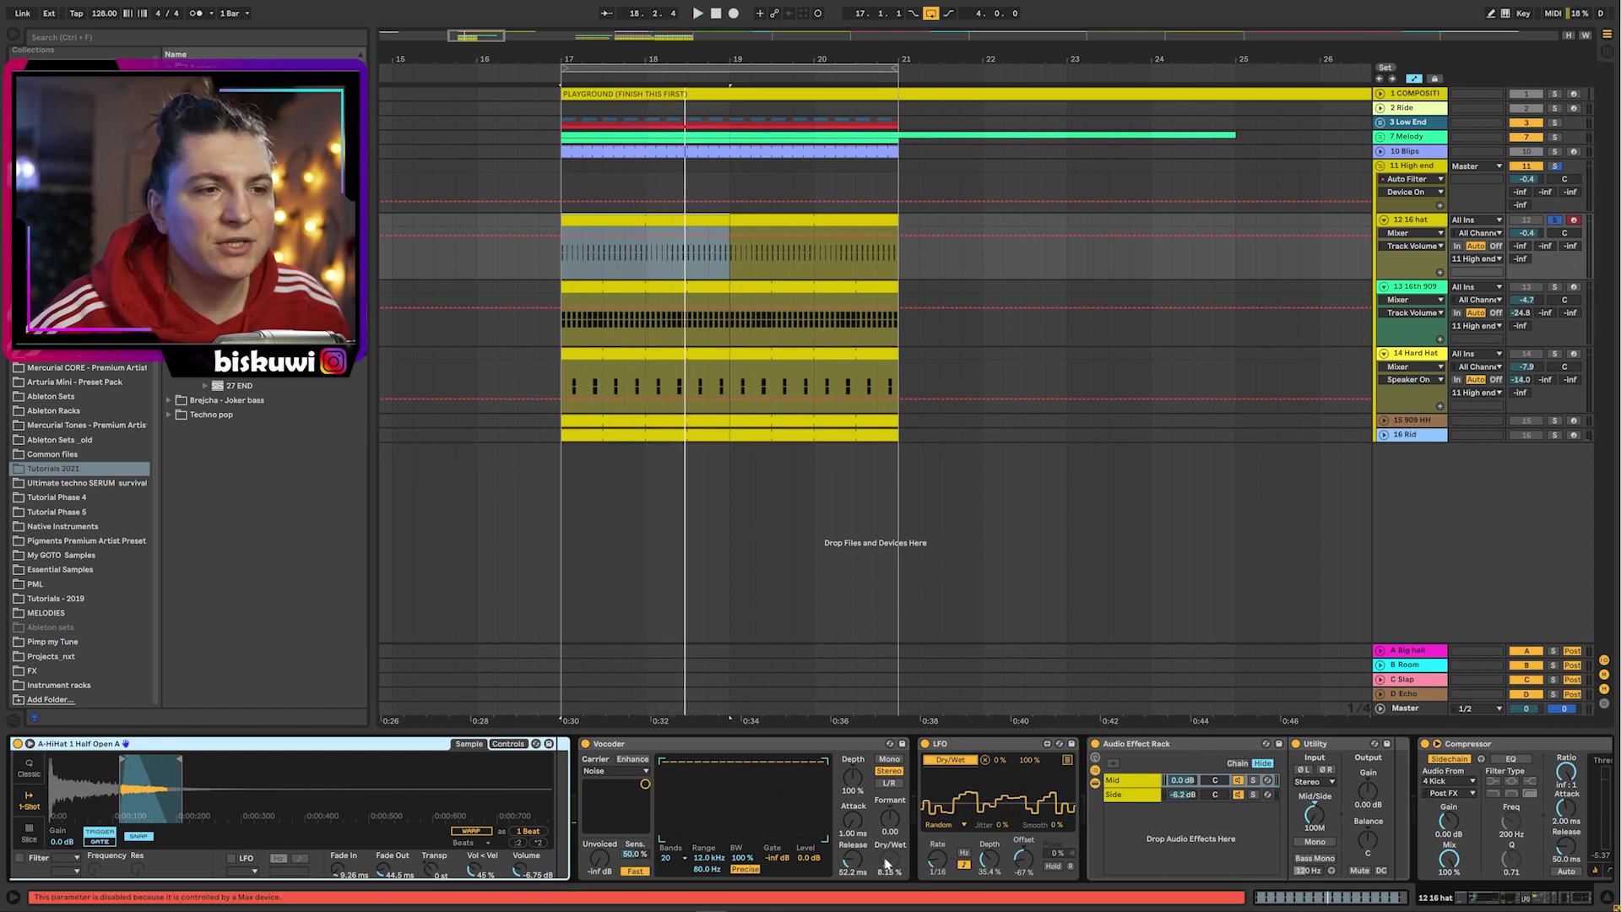
key(space)
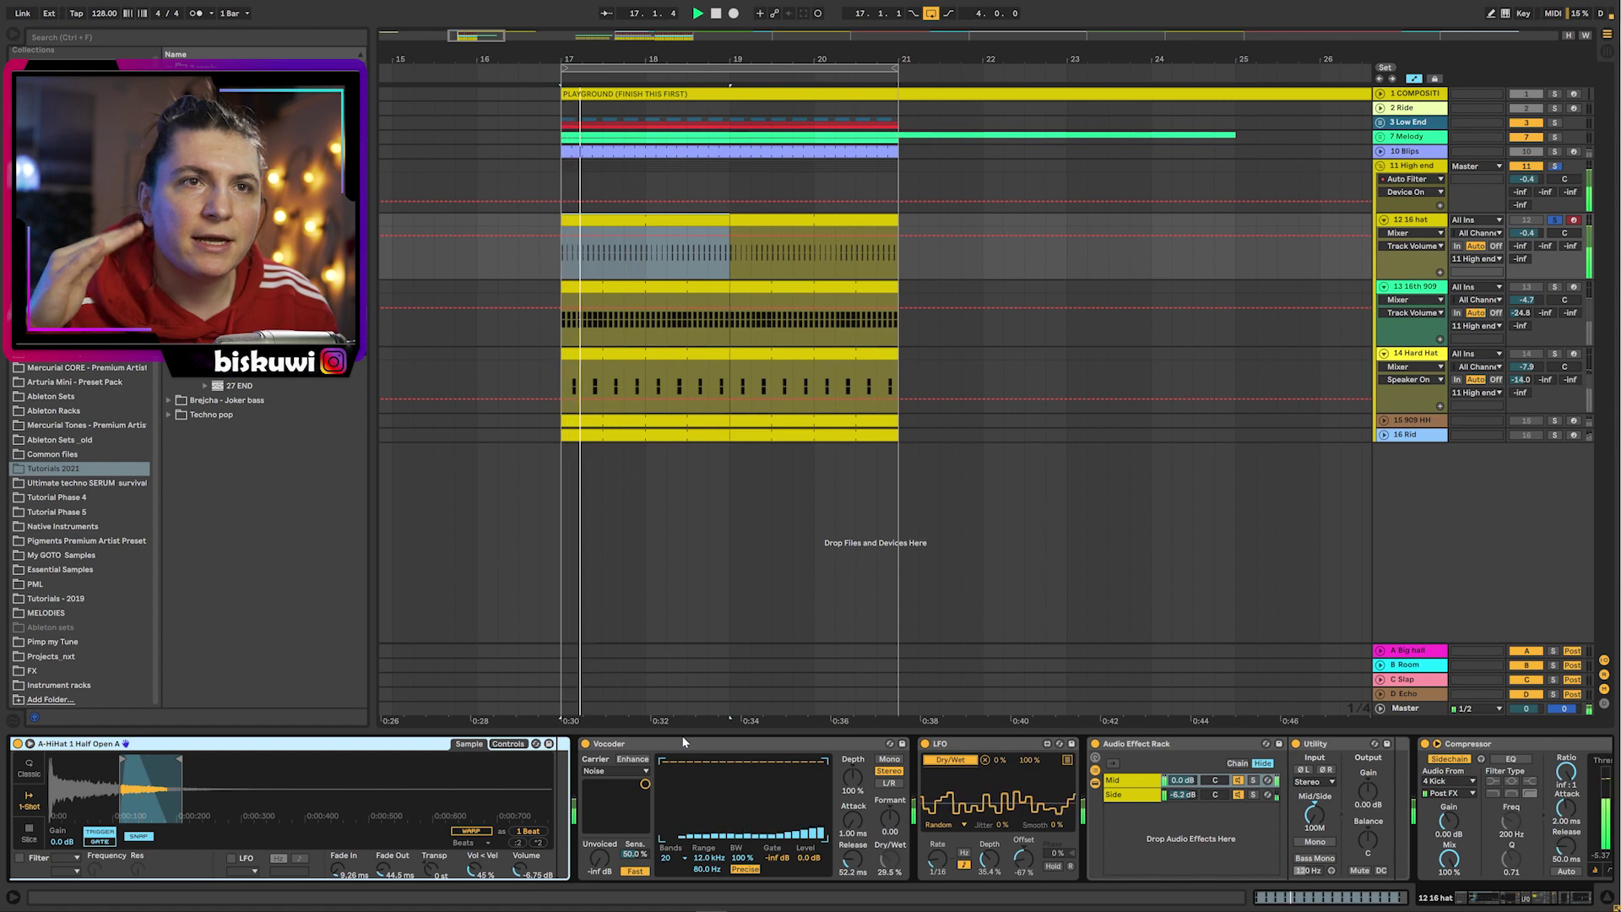
key(space)
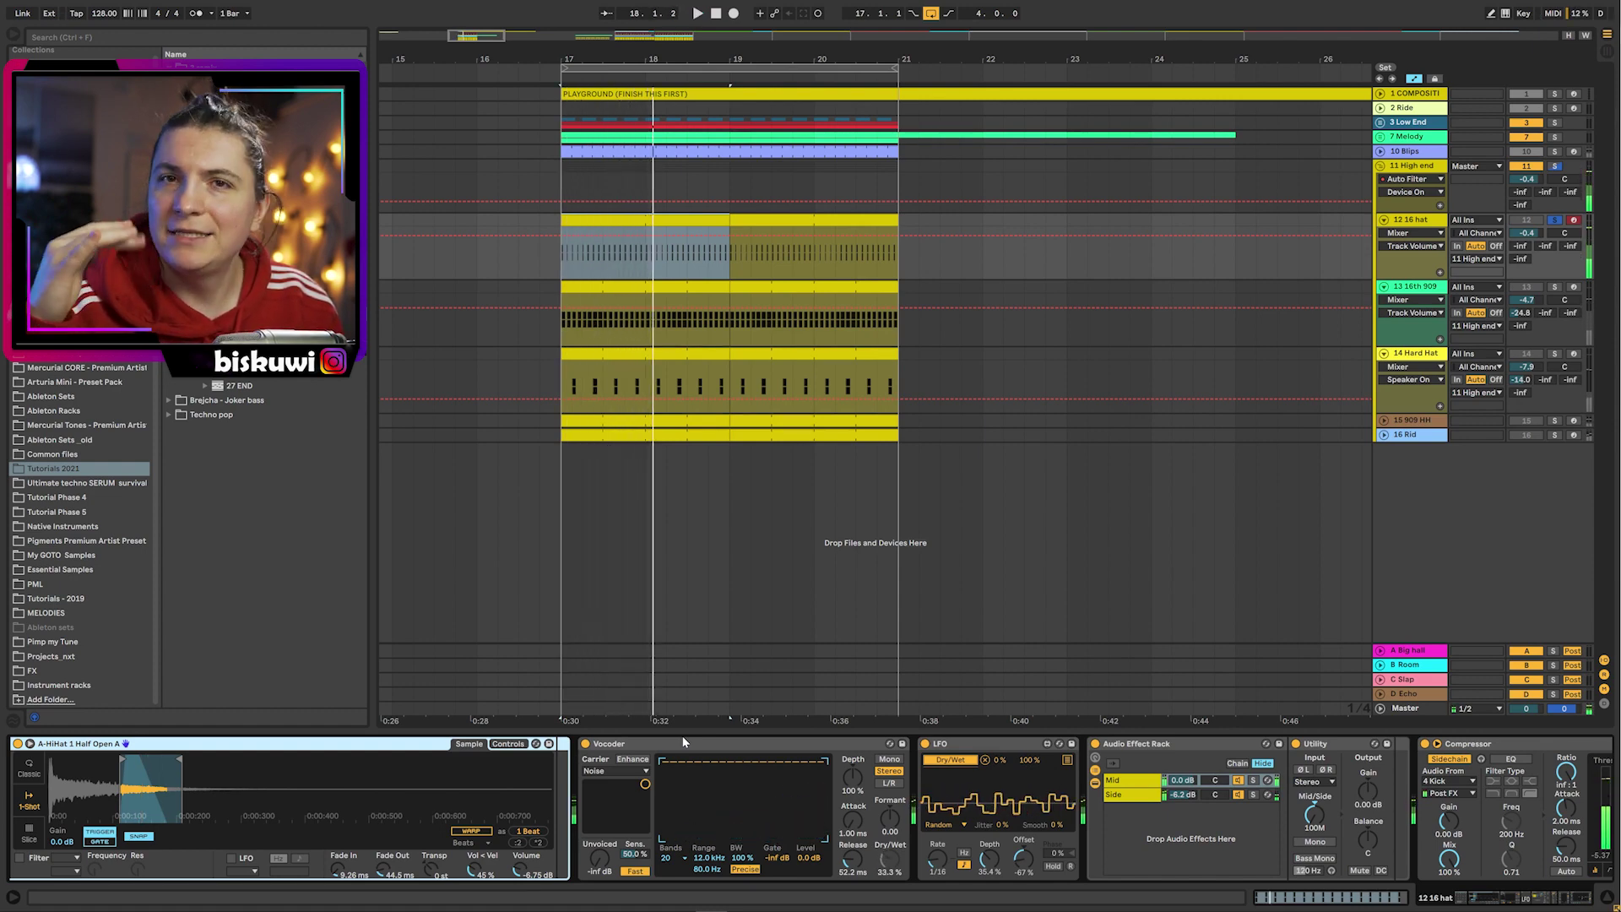
- Examine the Mid and Side chains of the 16 hat's Audio Effect Rack and audition each chain in solo
click(1276, 792)
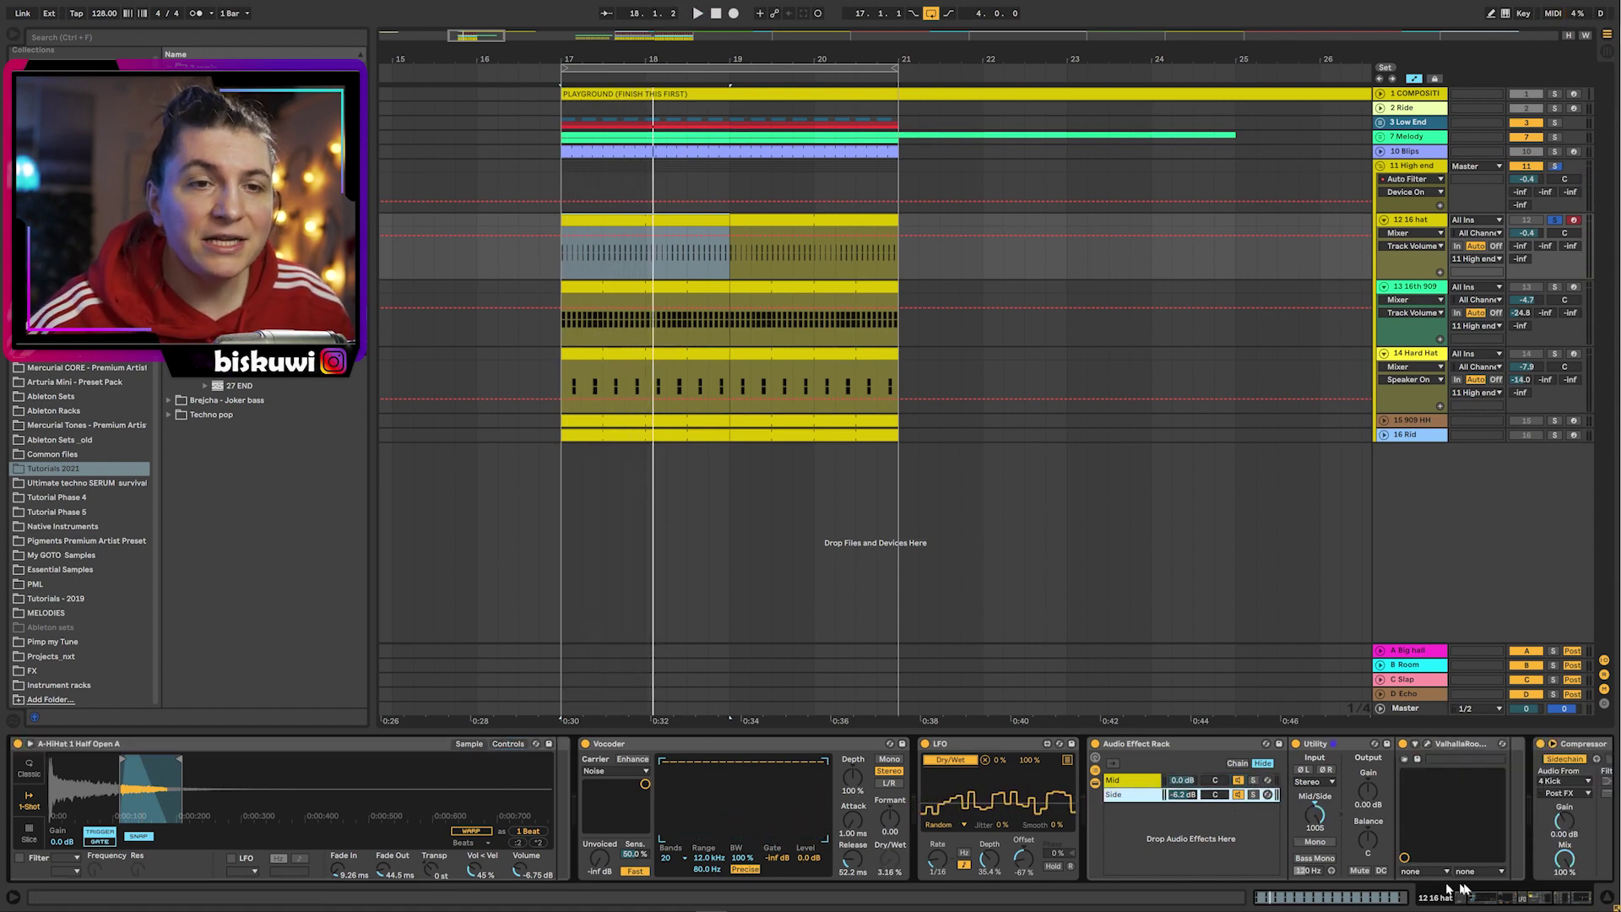
drag(1499, 902, 1505, 902)
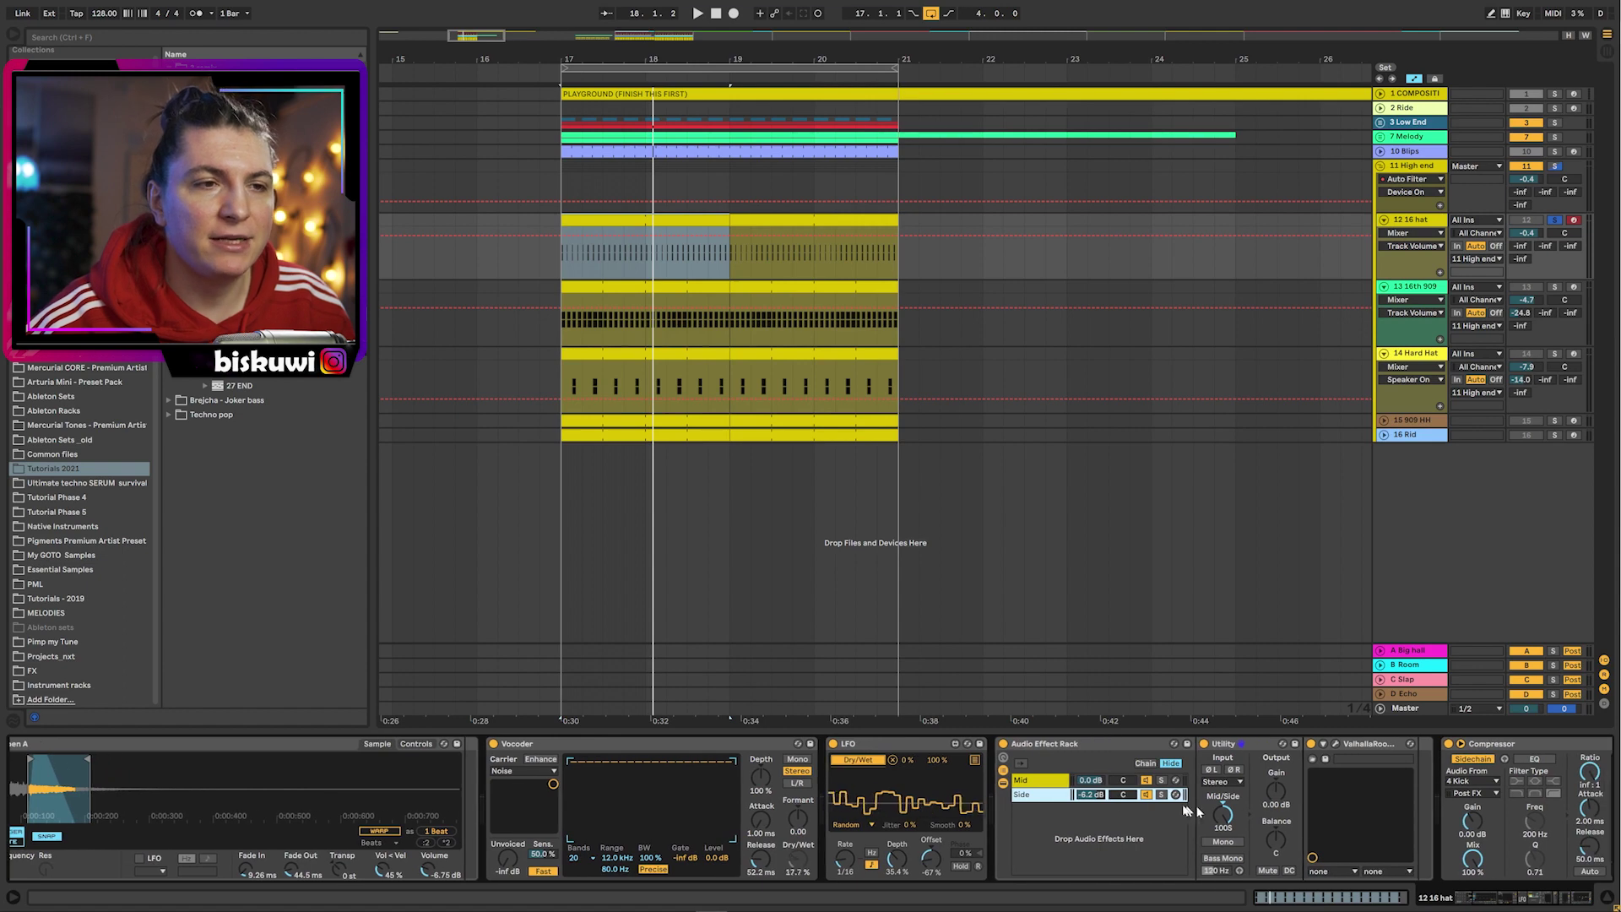
click(1045, 782)
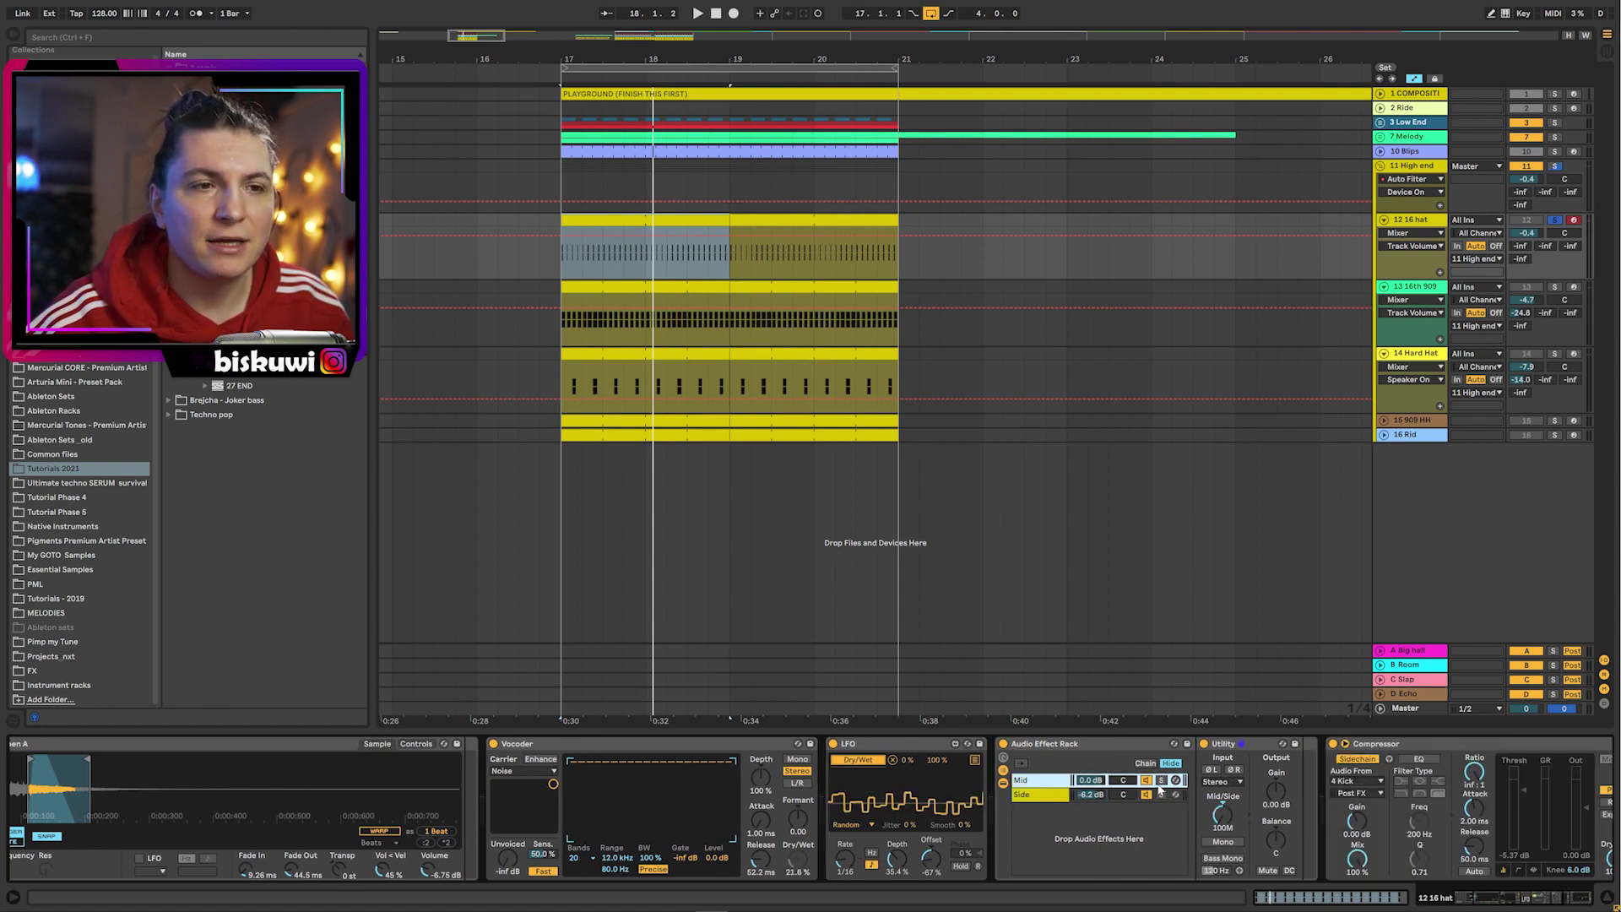
key(space)
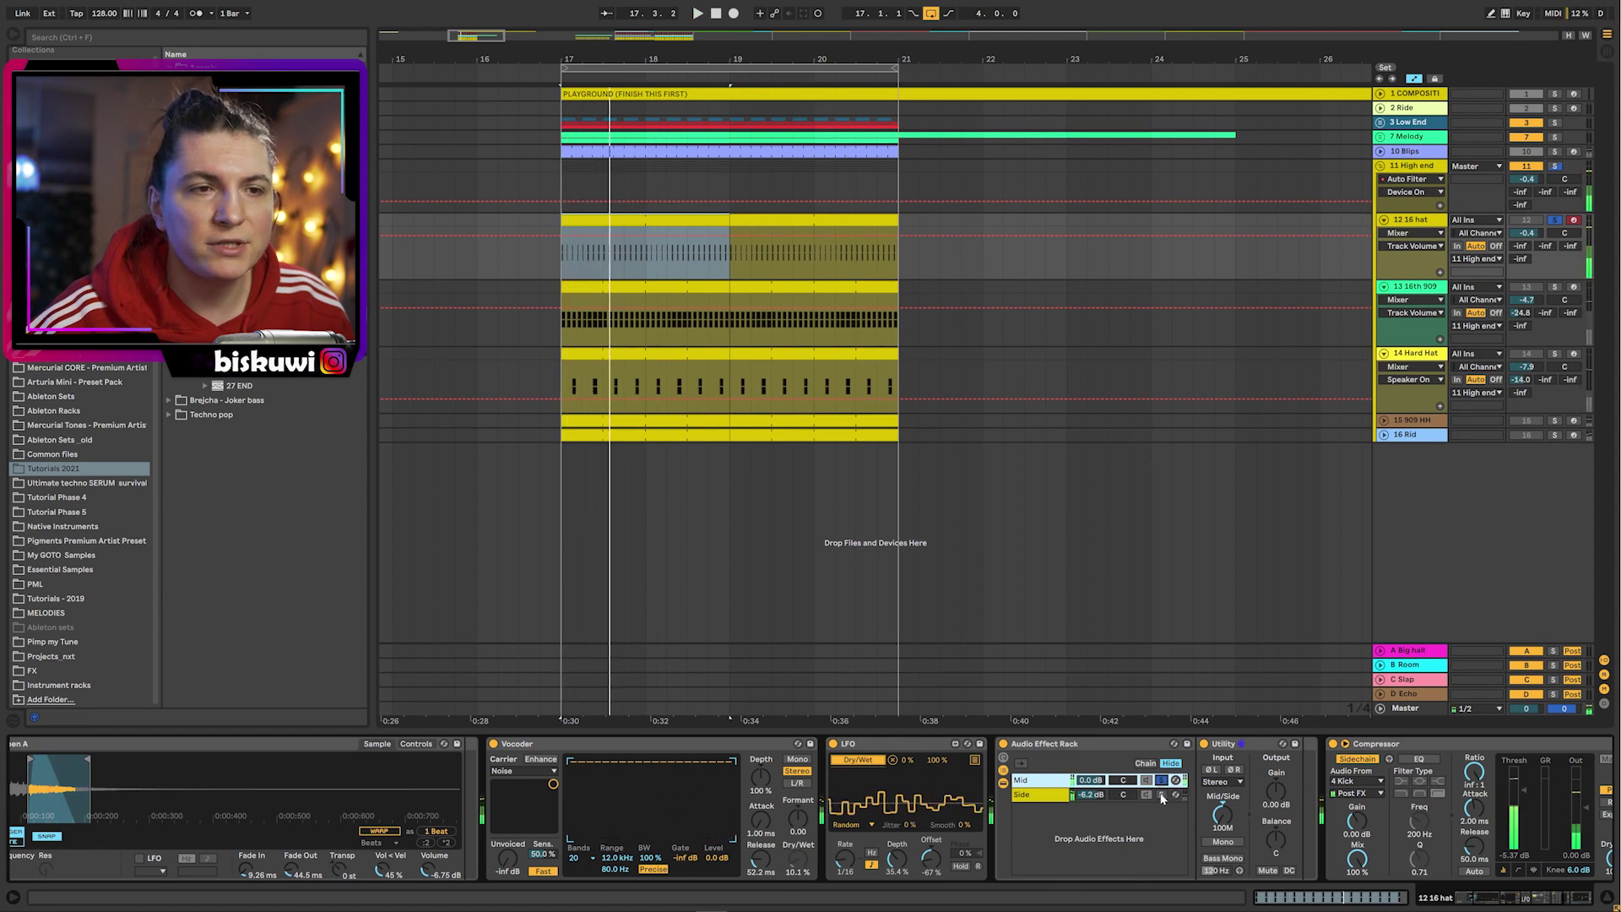
click(1163, 795)
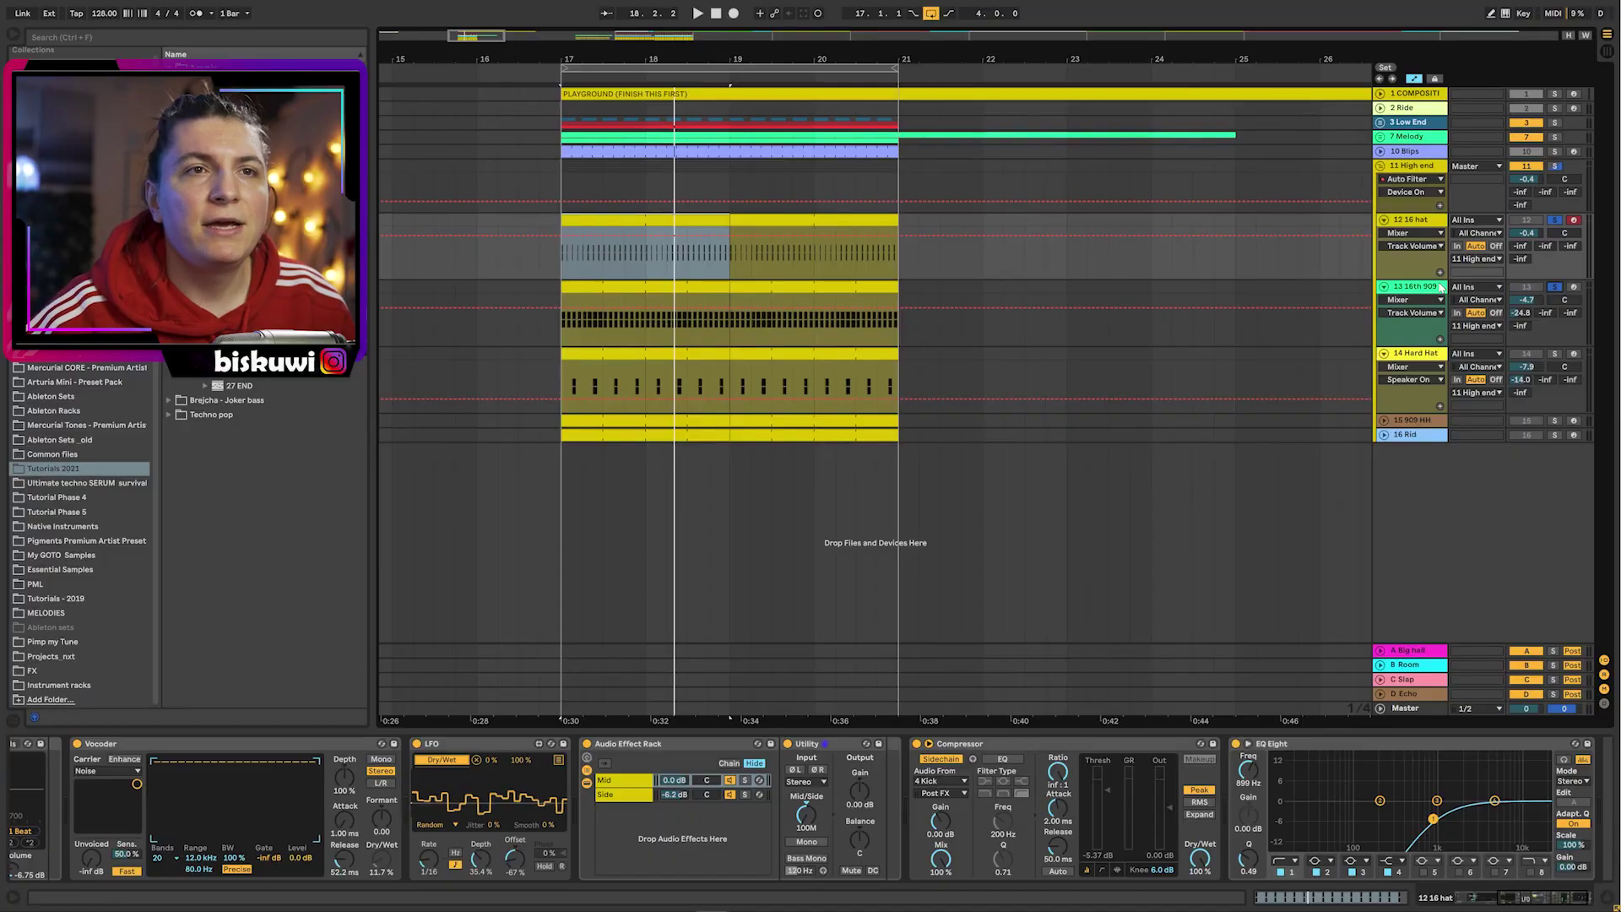
- Play the soloed 16th 909 track with and without the 16 hat, and set the High end group's volume to -2.8 dB
click(1439, 287)
key(space)
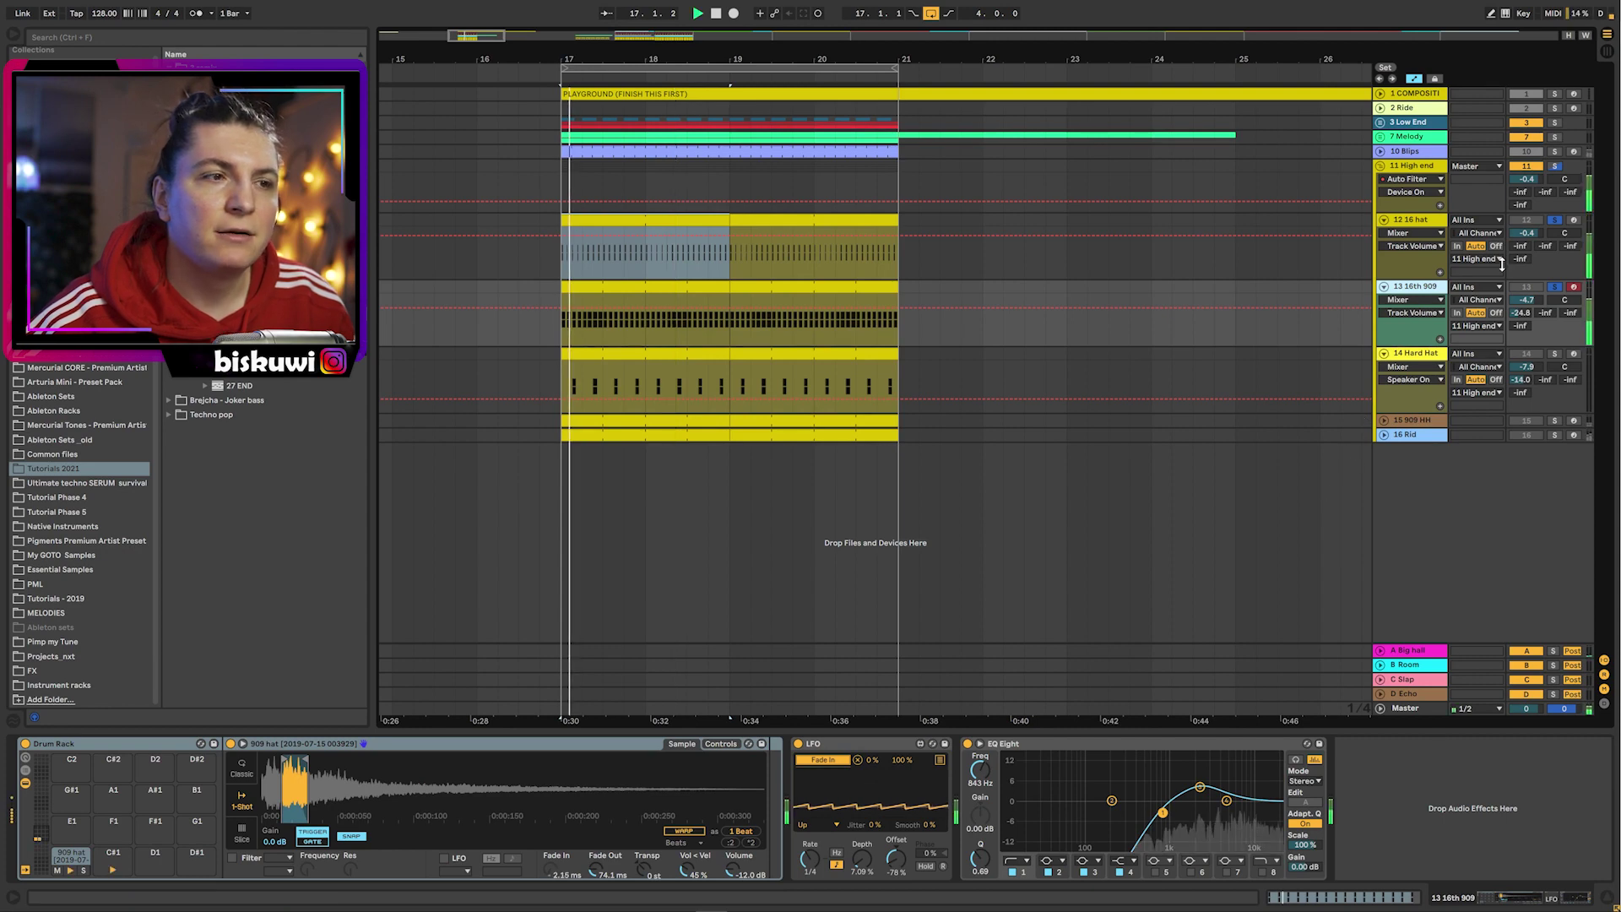
click(1556, 220)
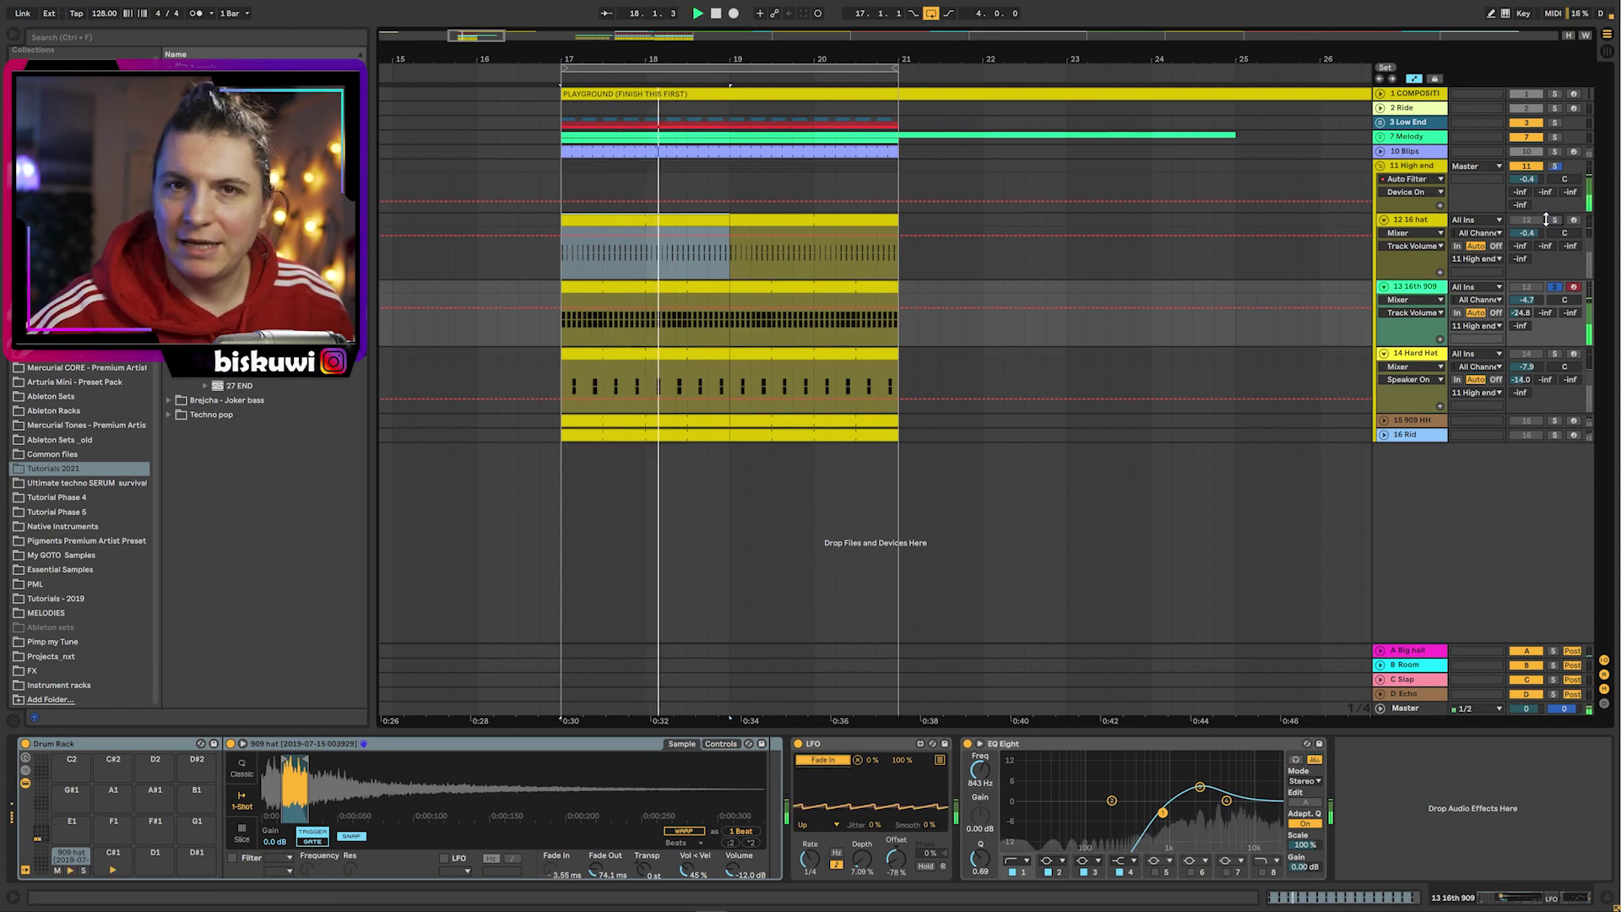
click(1553, 221)
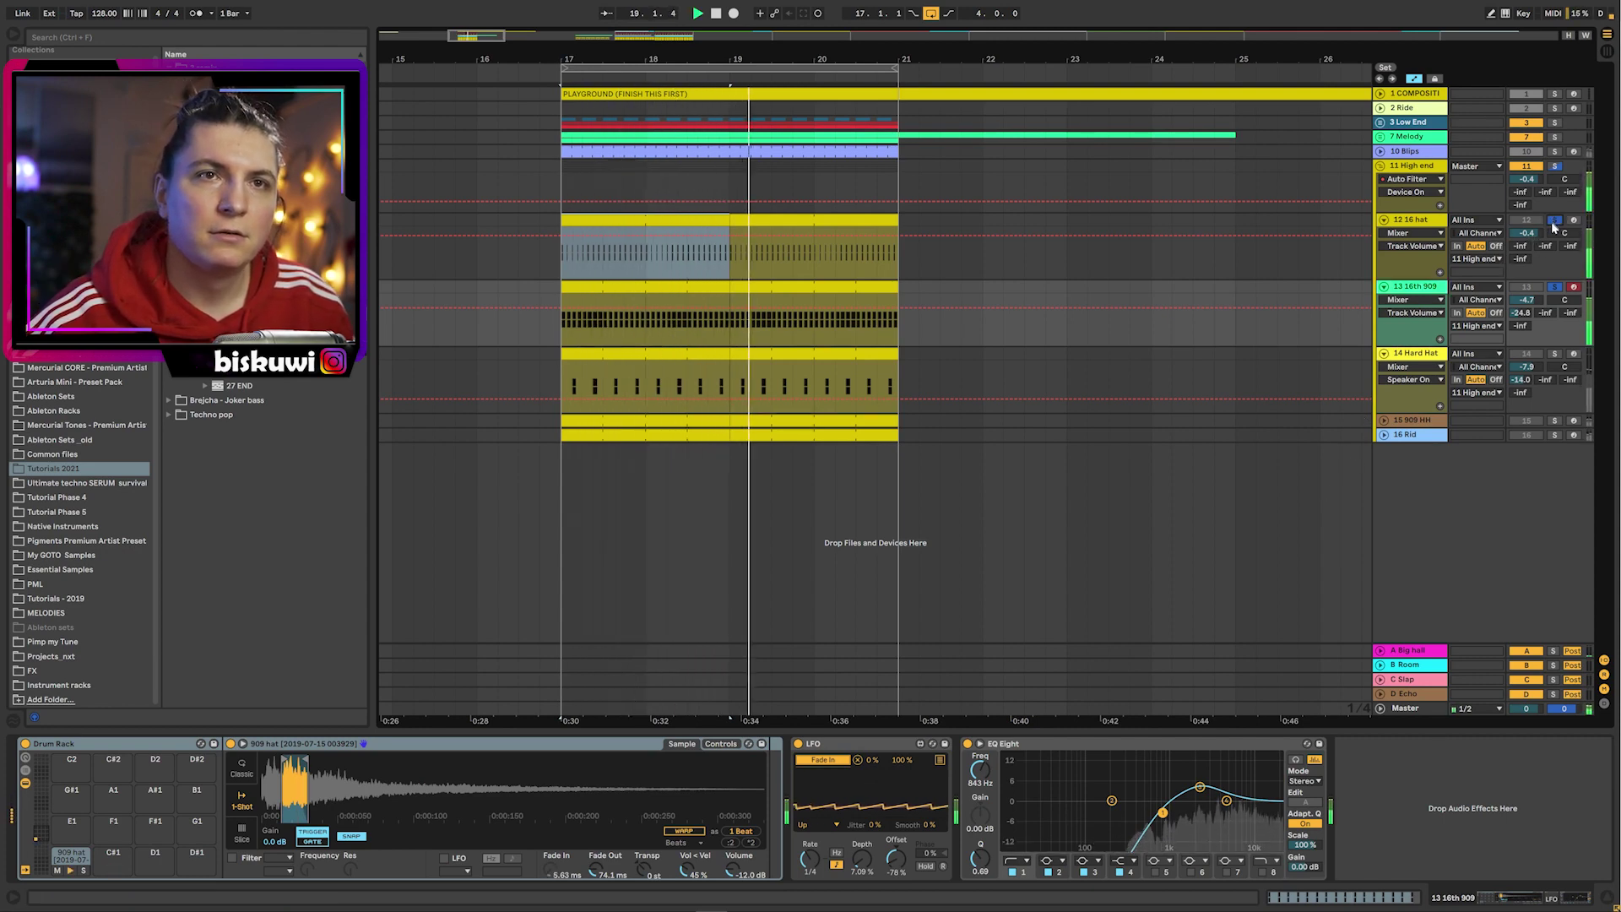
drag(1528, 179, 1528, 191)
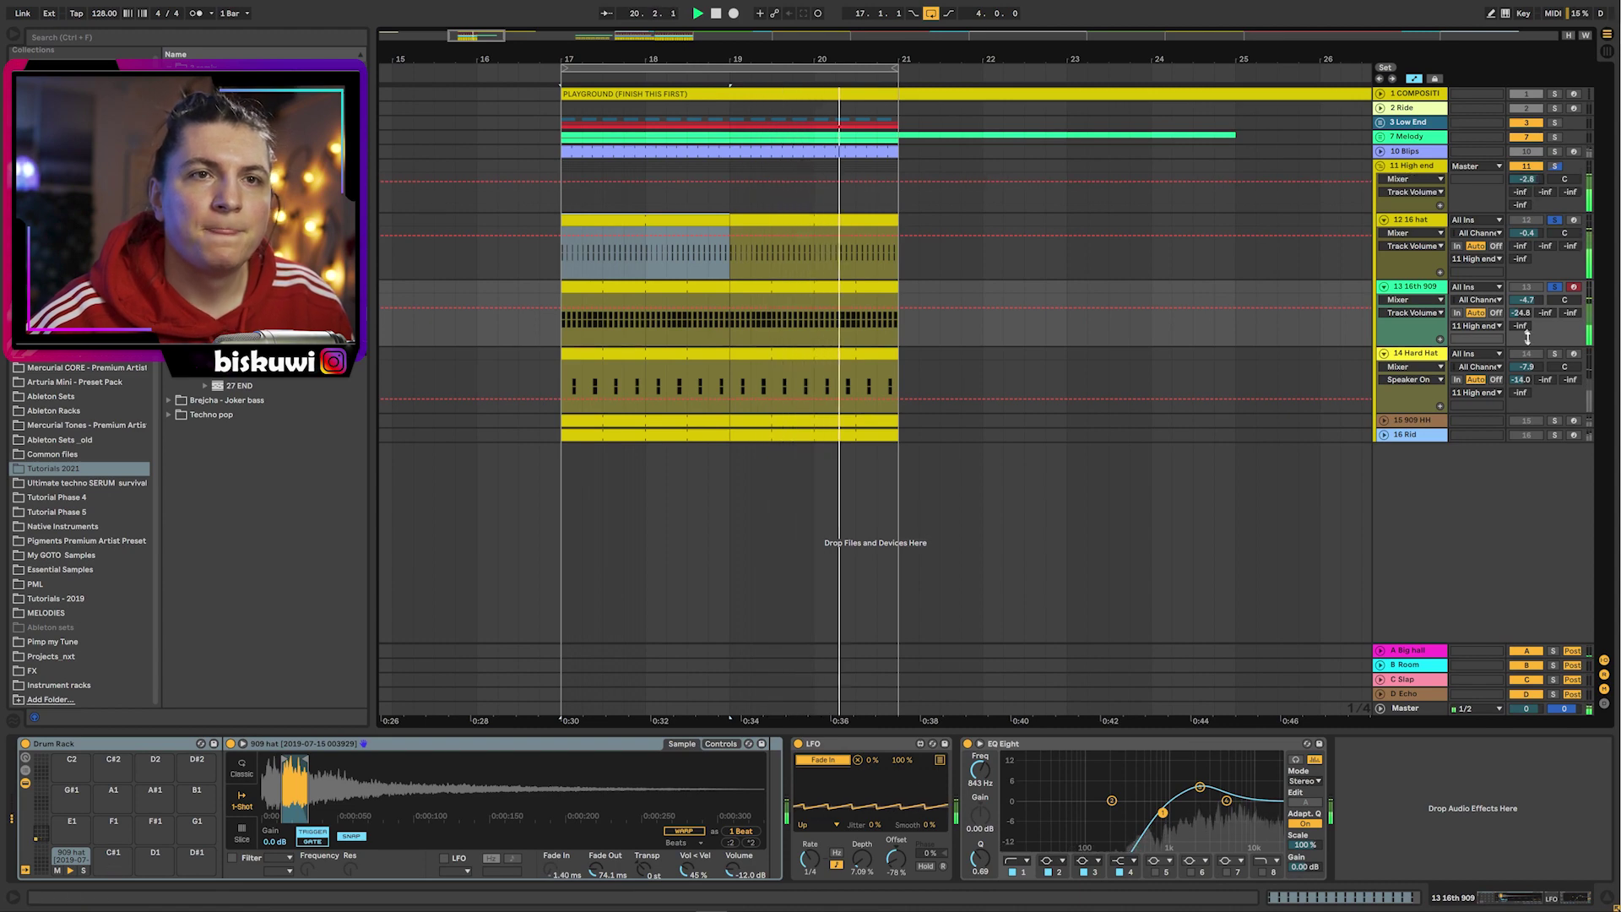
- Audition the Hard Hat and 909 HH layers with the other hats, then play 909 HH alone in solo
click(1431, 355)
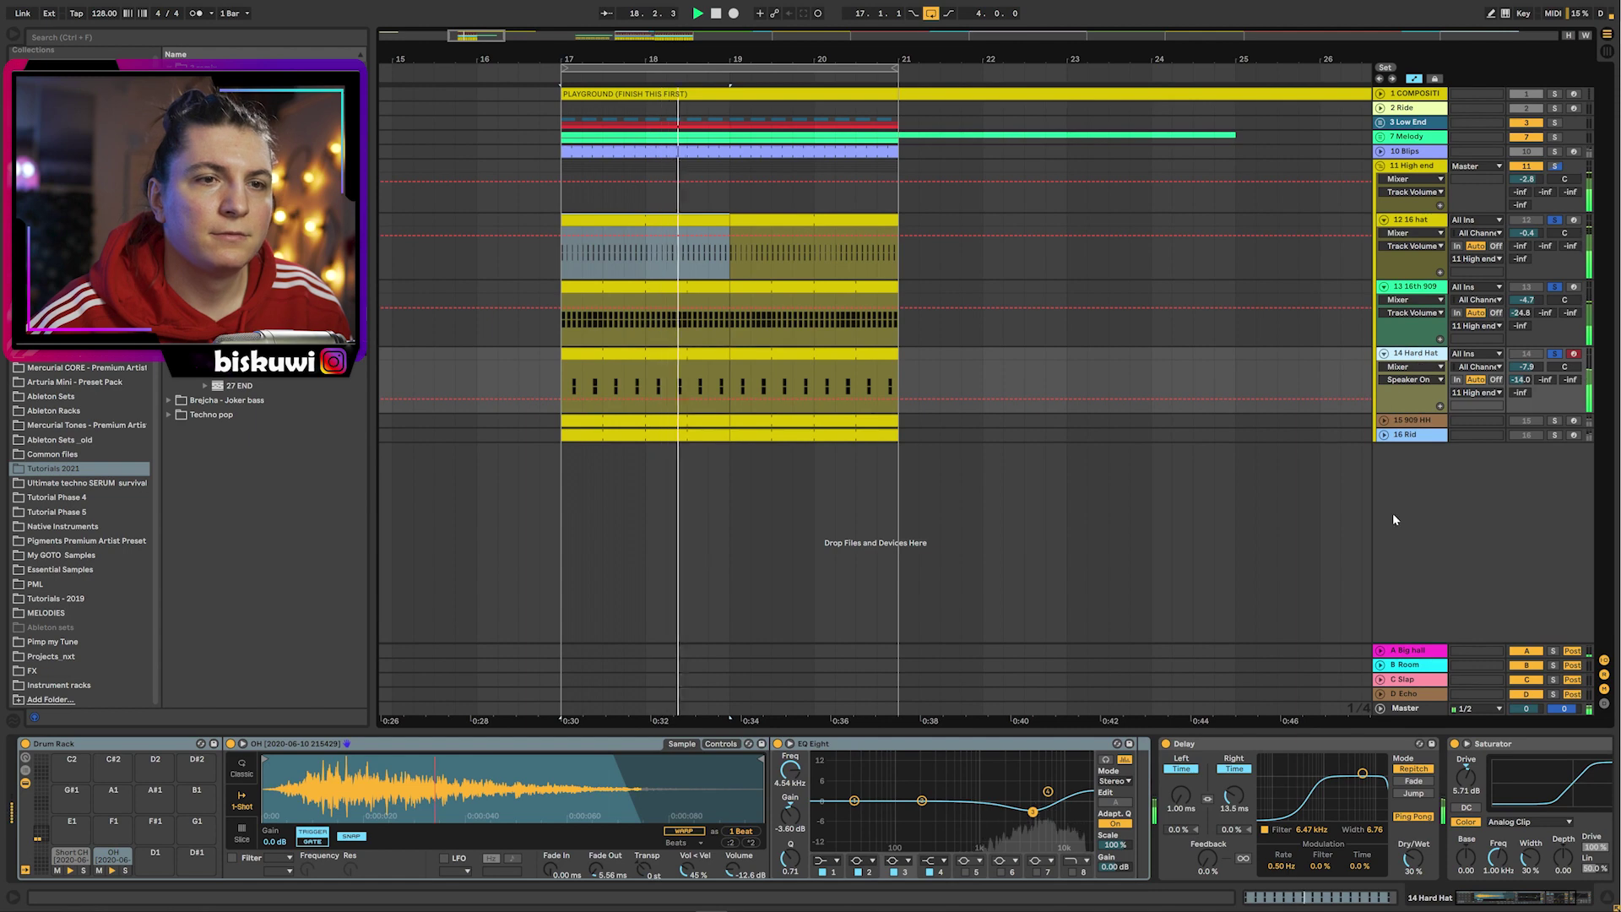
click(1383, 420)
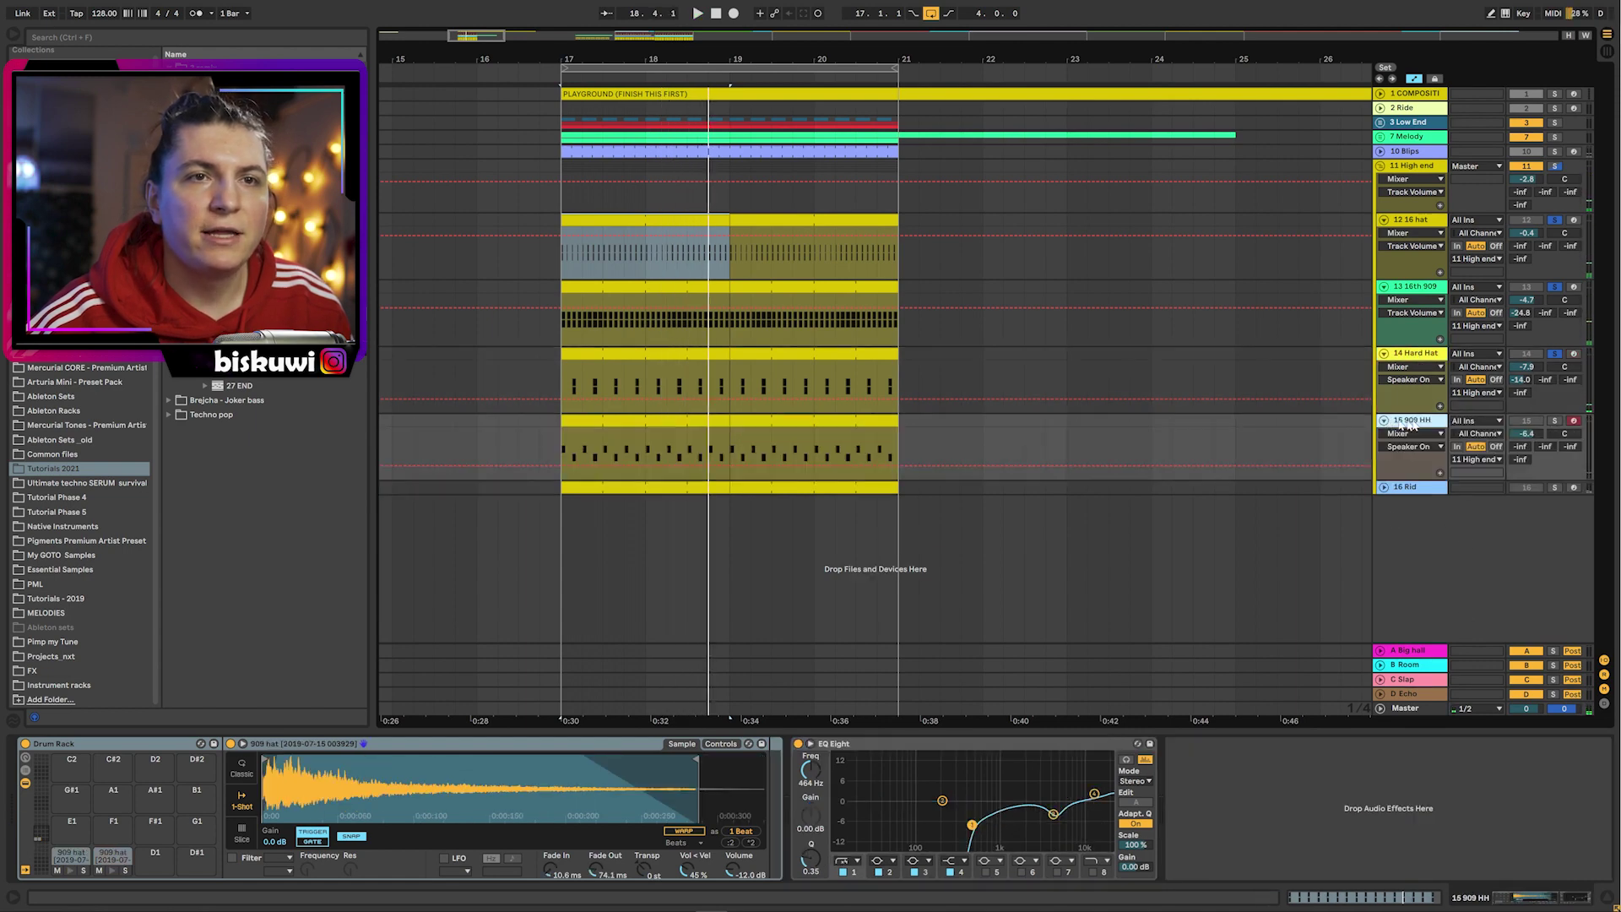
key(space)
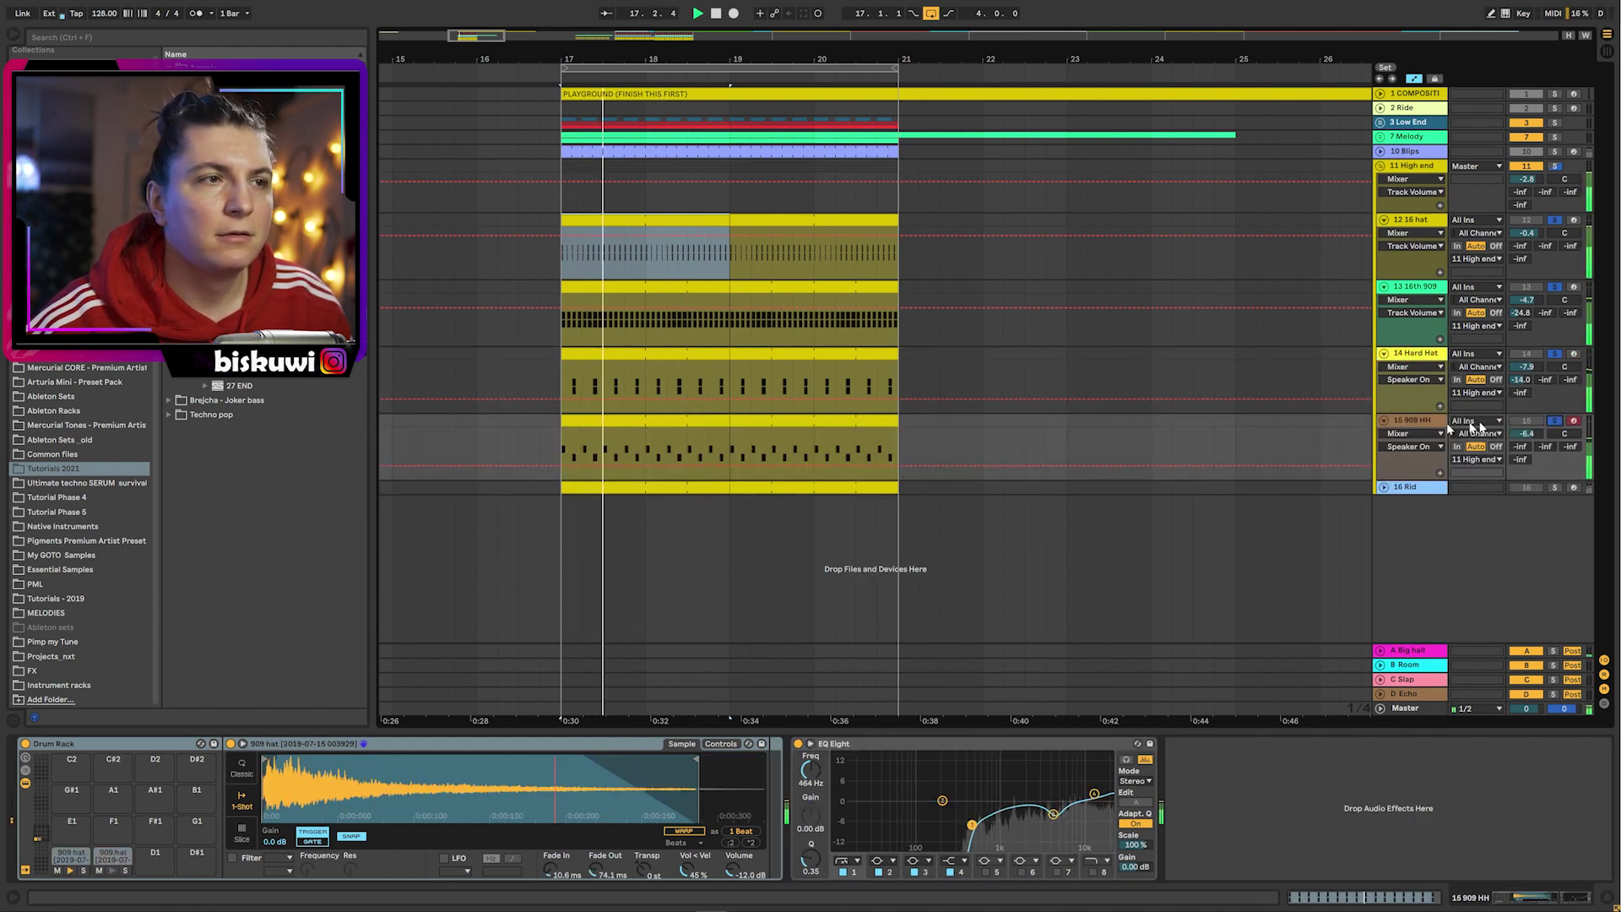
key(space)
key(space)
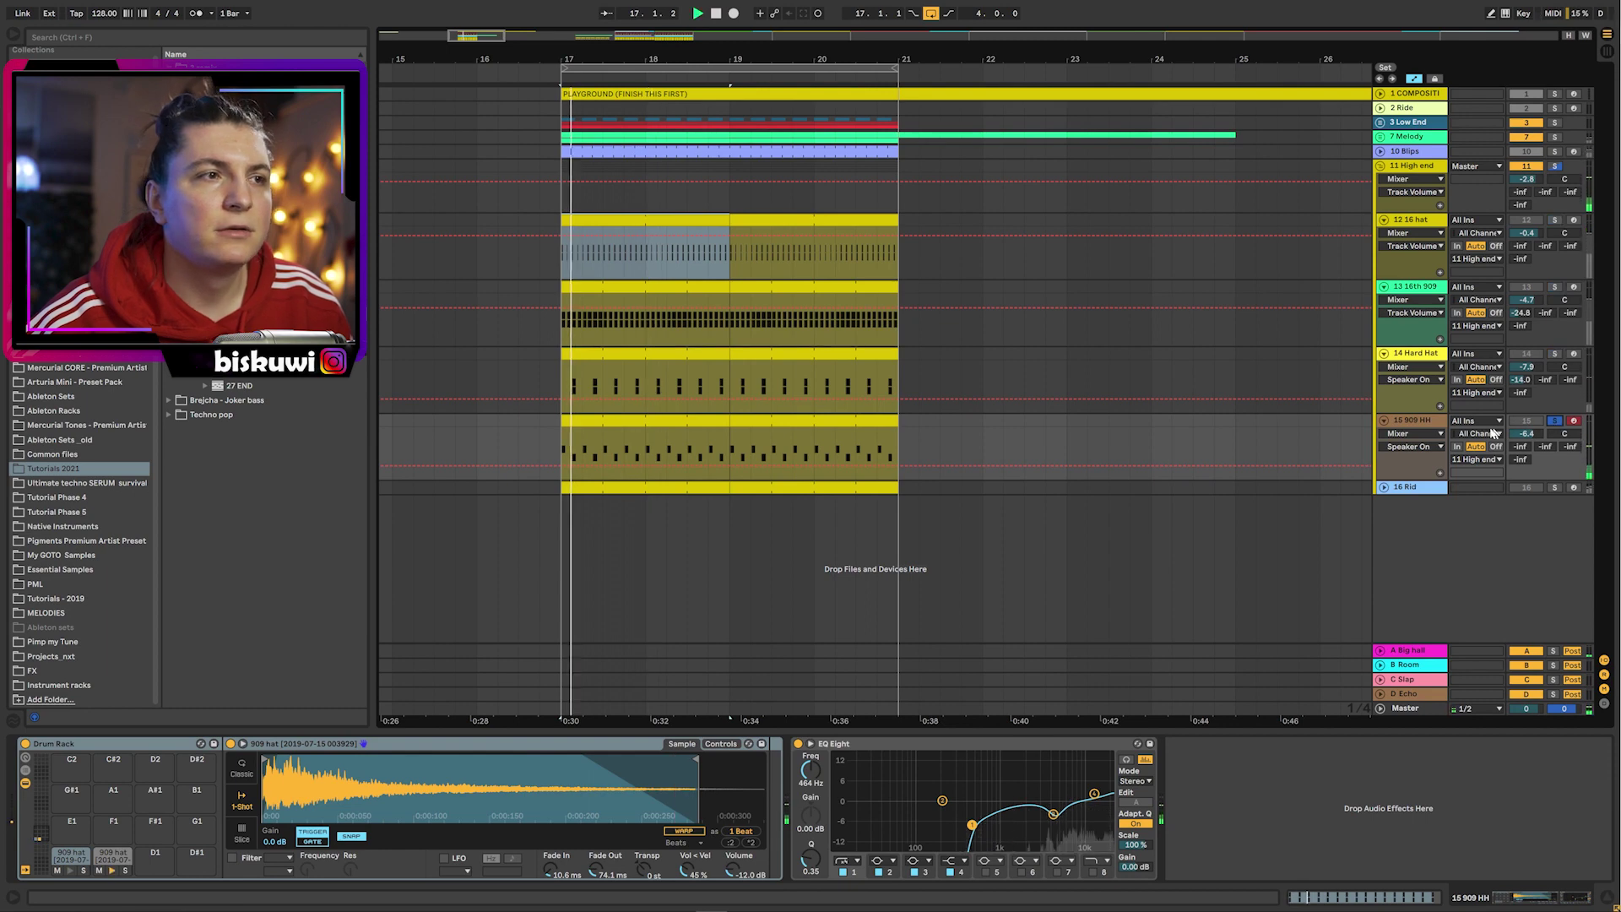
- Play the 909 HH clip while examining its notes, and set the 909 HH track's volume to -4.8 dB
double_click(707, 421)
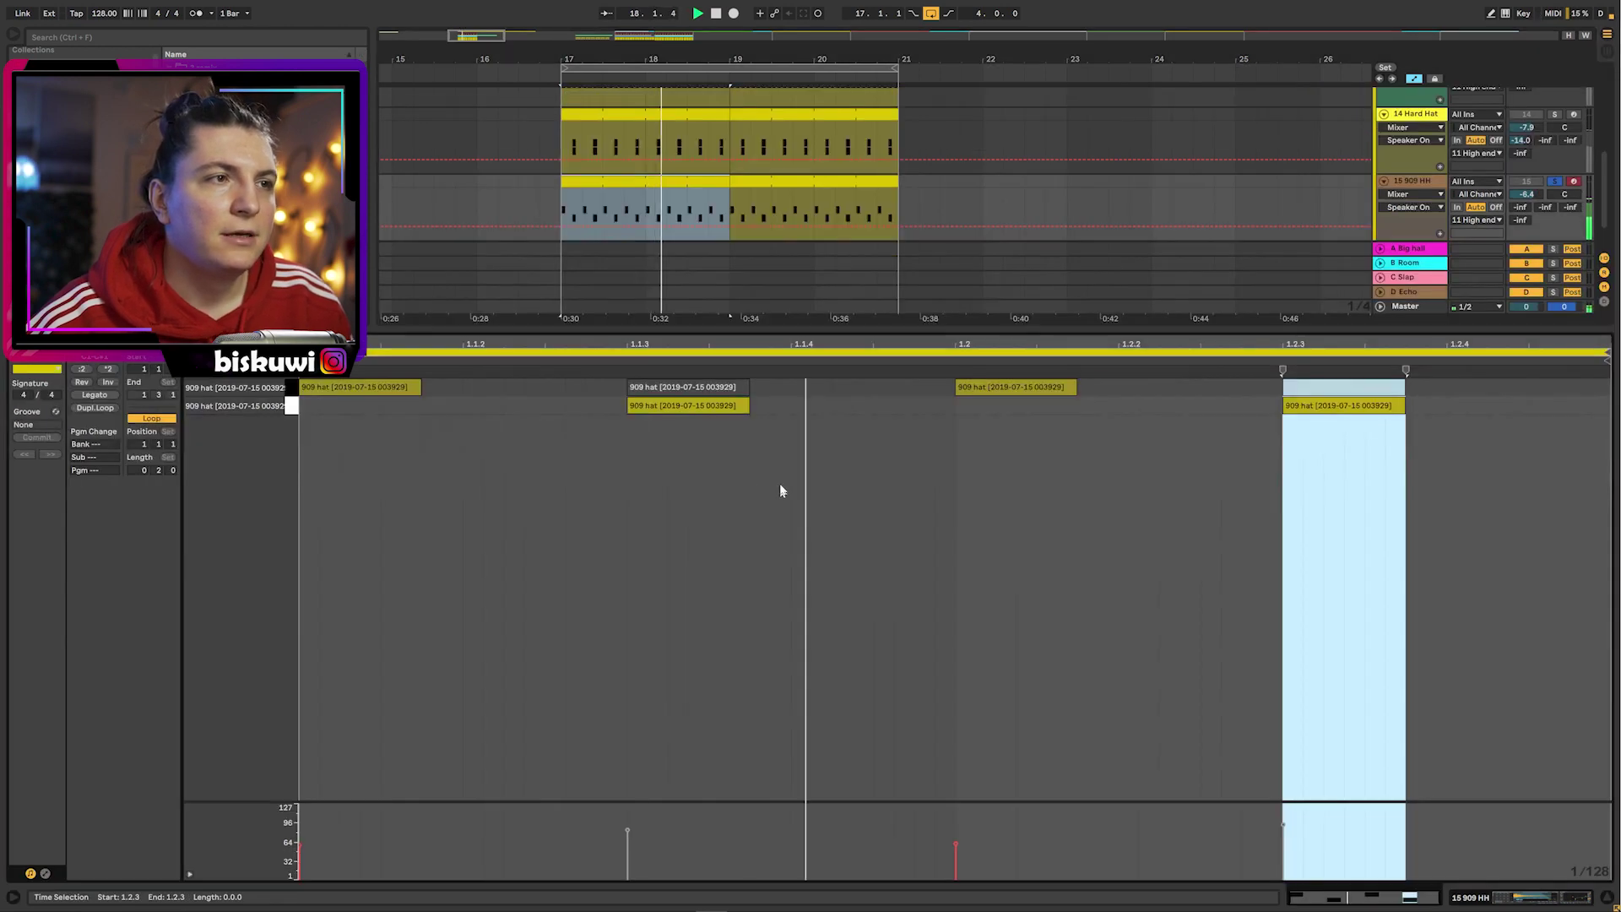
key(space)
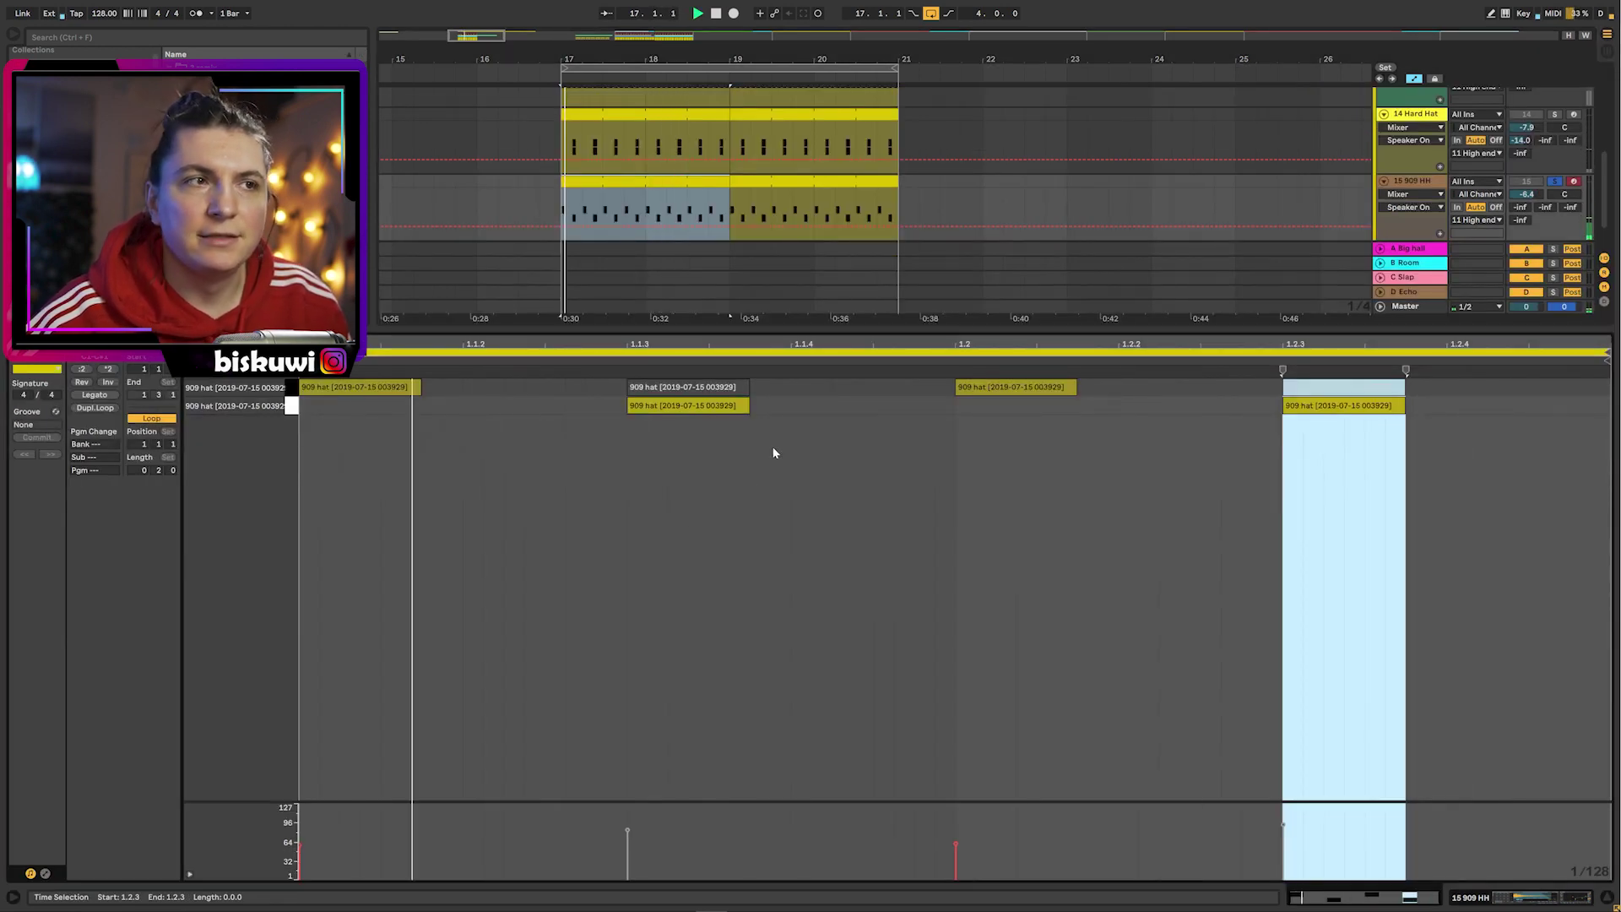
key(shift+Tab)
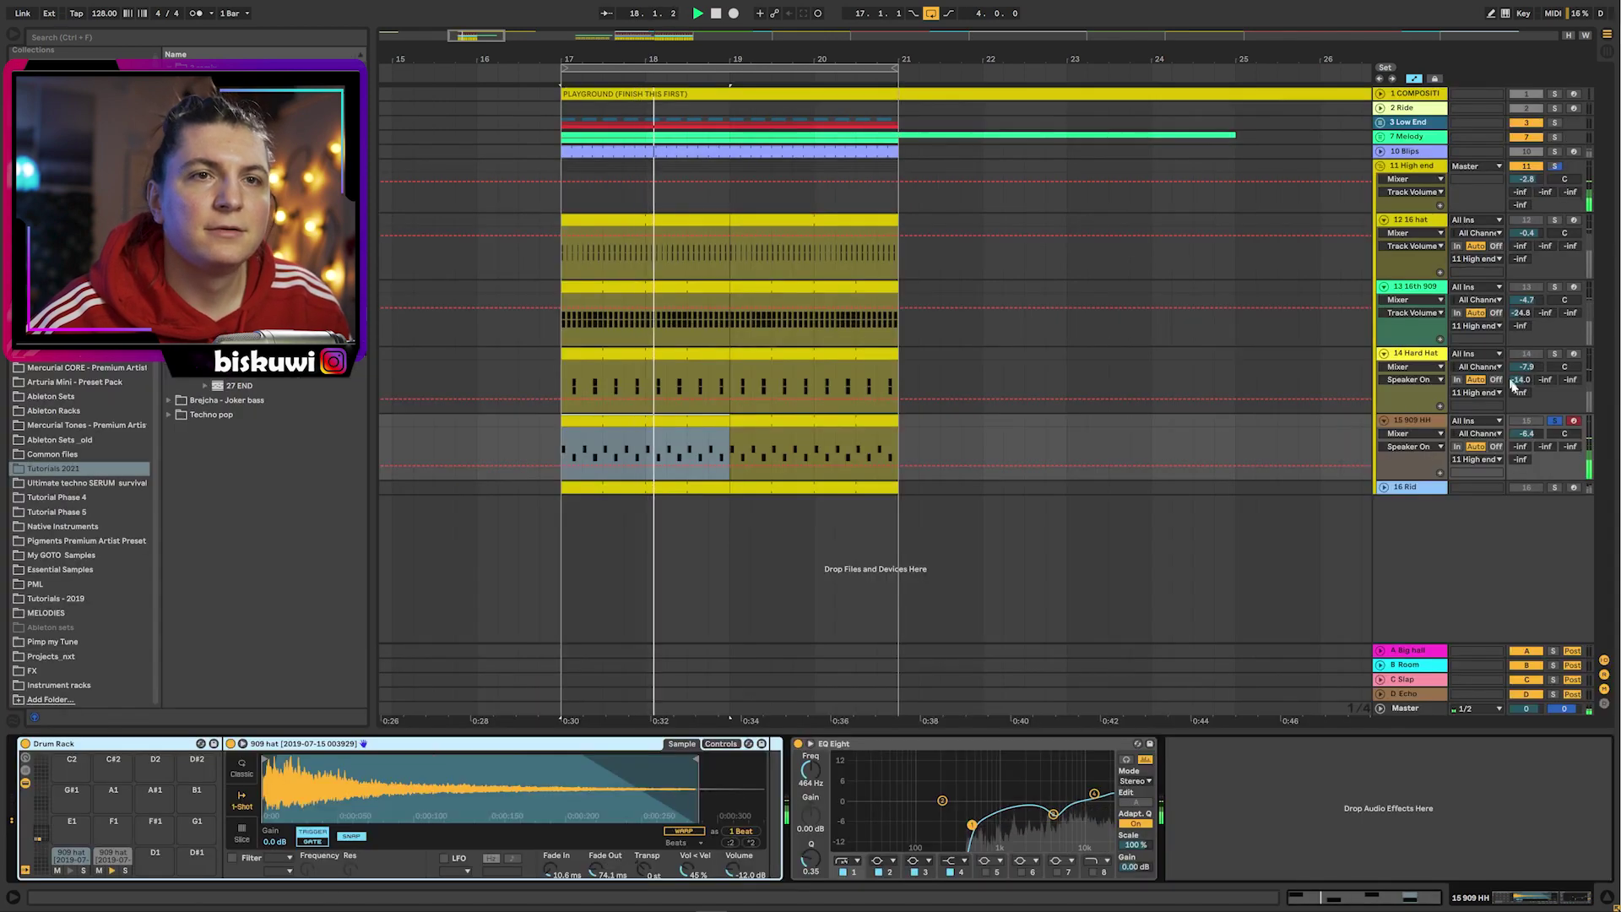
drag(1526, 434, 1526, 424)
key(space)
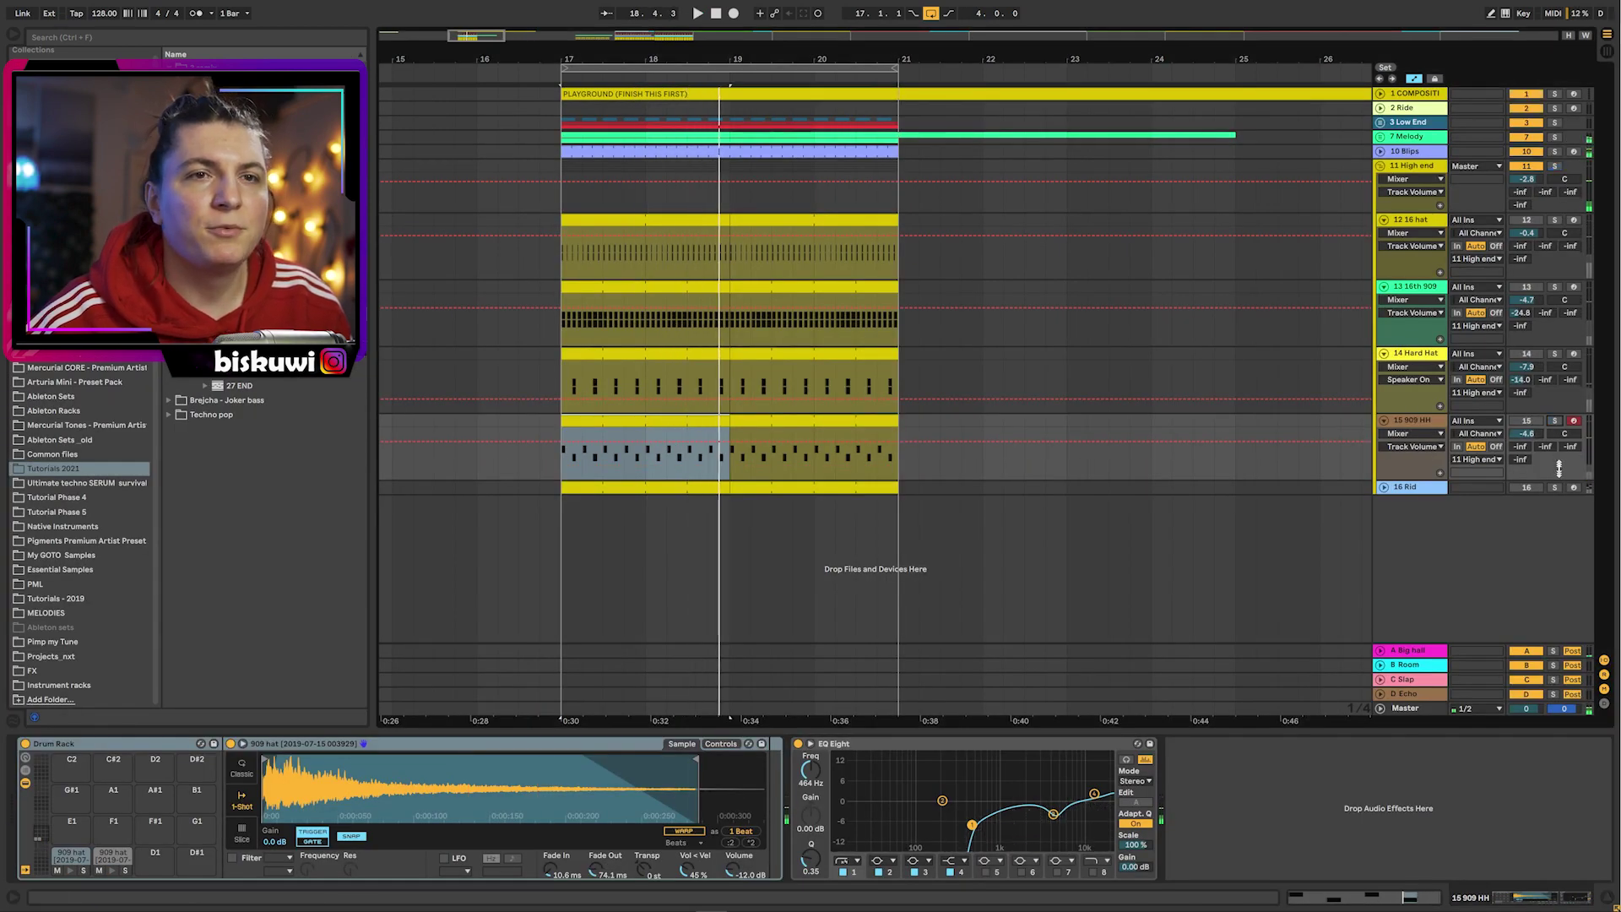
- Audition the Rid track in solo and the High end group with the mix, then fold the High end group
key(space)
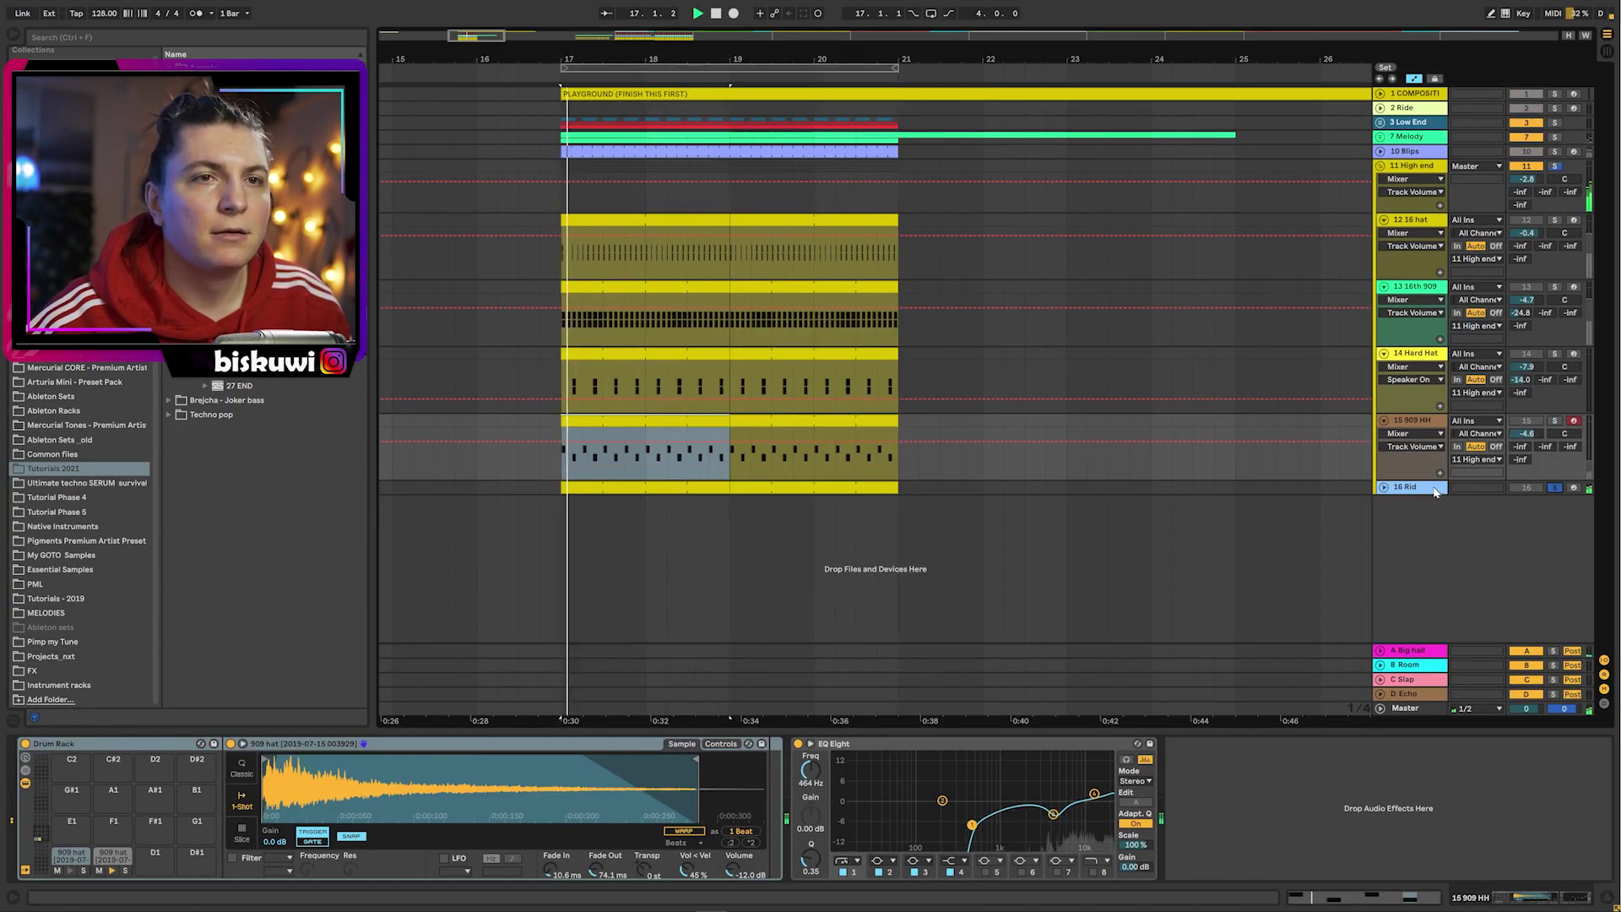
click(1385, 488)
key(ctrl+l)
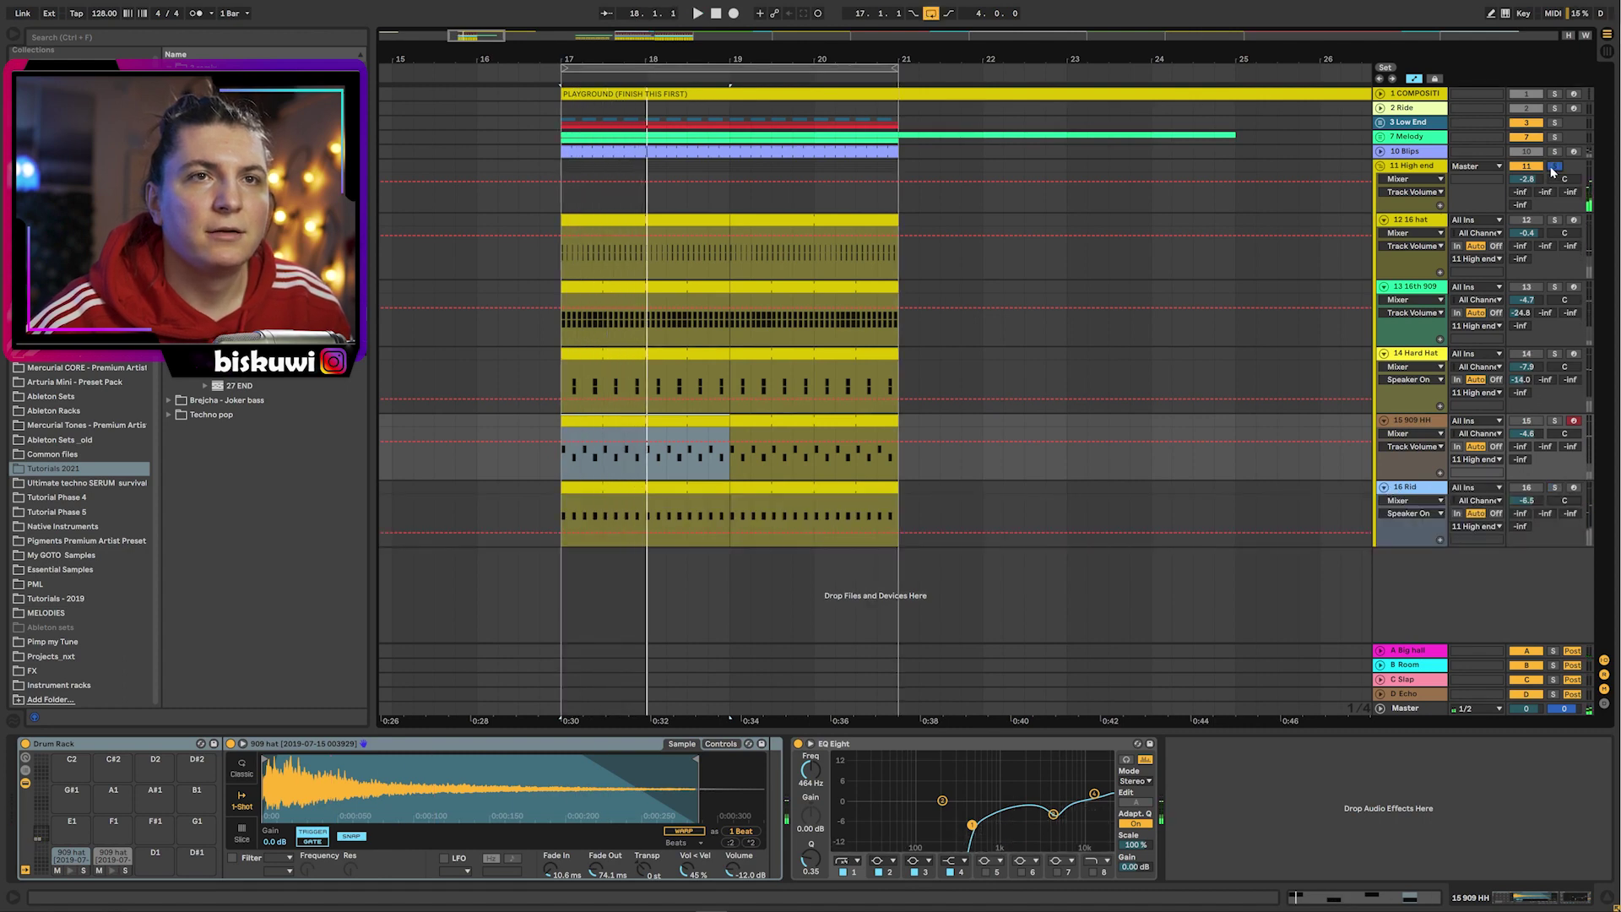
key(space)
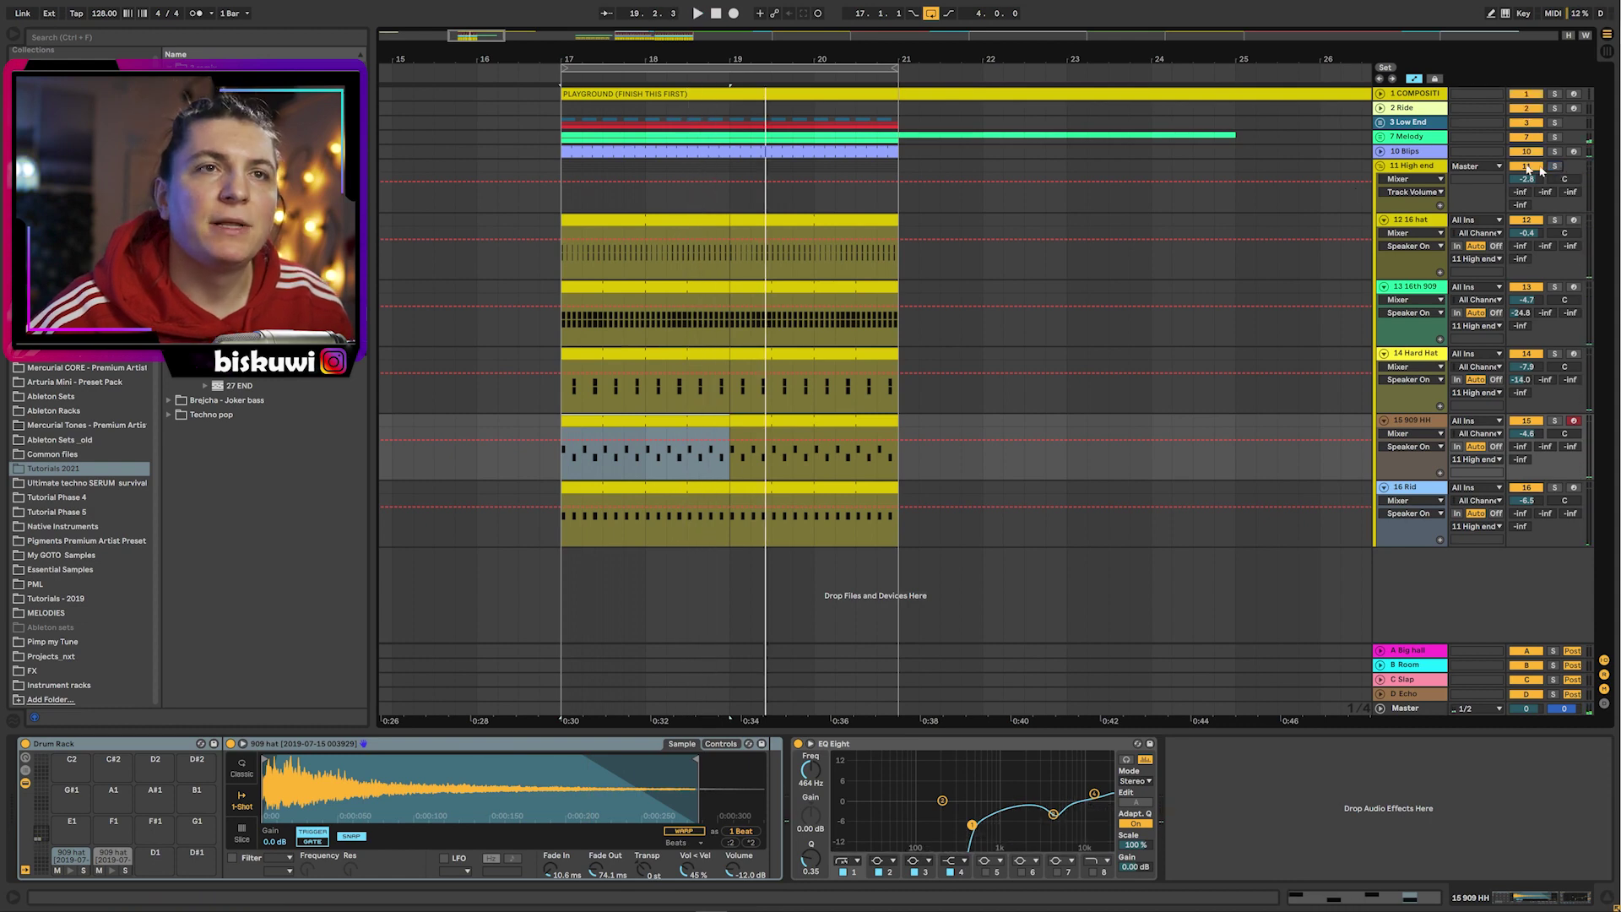
click(1381, 166)
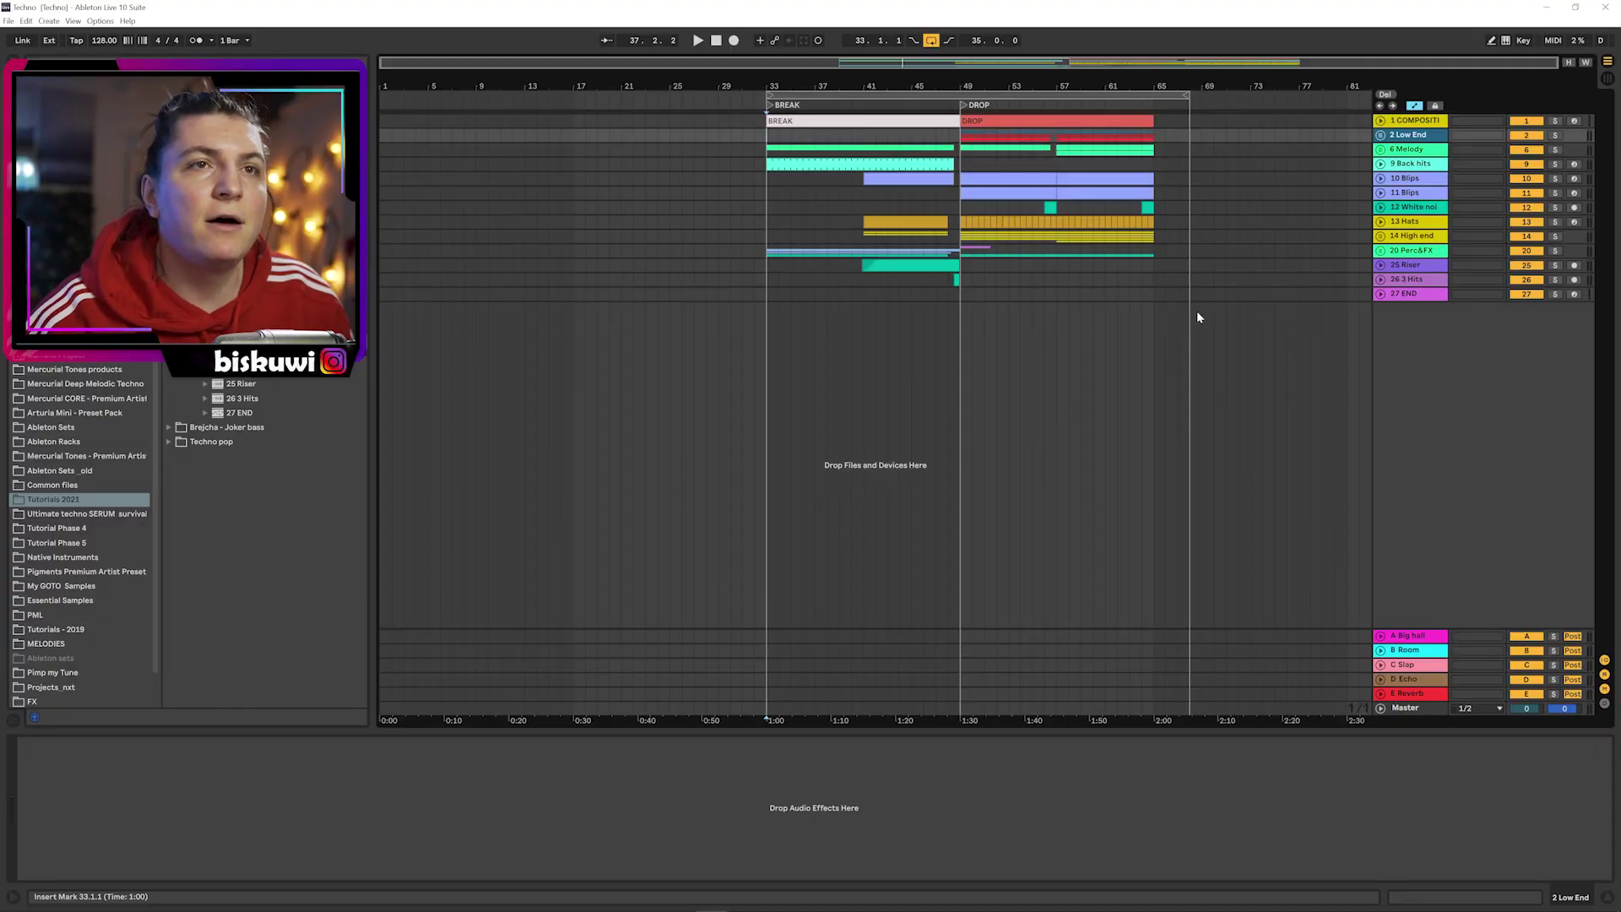
- Unfold the Melody group and its track 7 in the Techno project, and set the playback start at the BREAK marker
click(1382, 150)
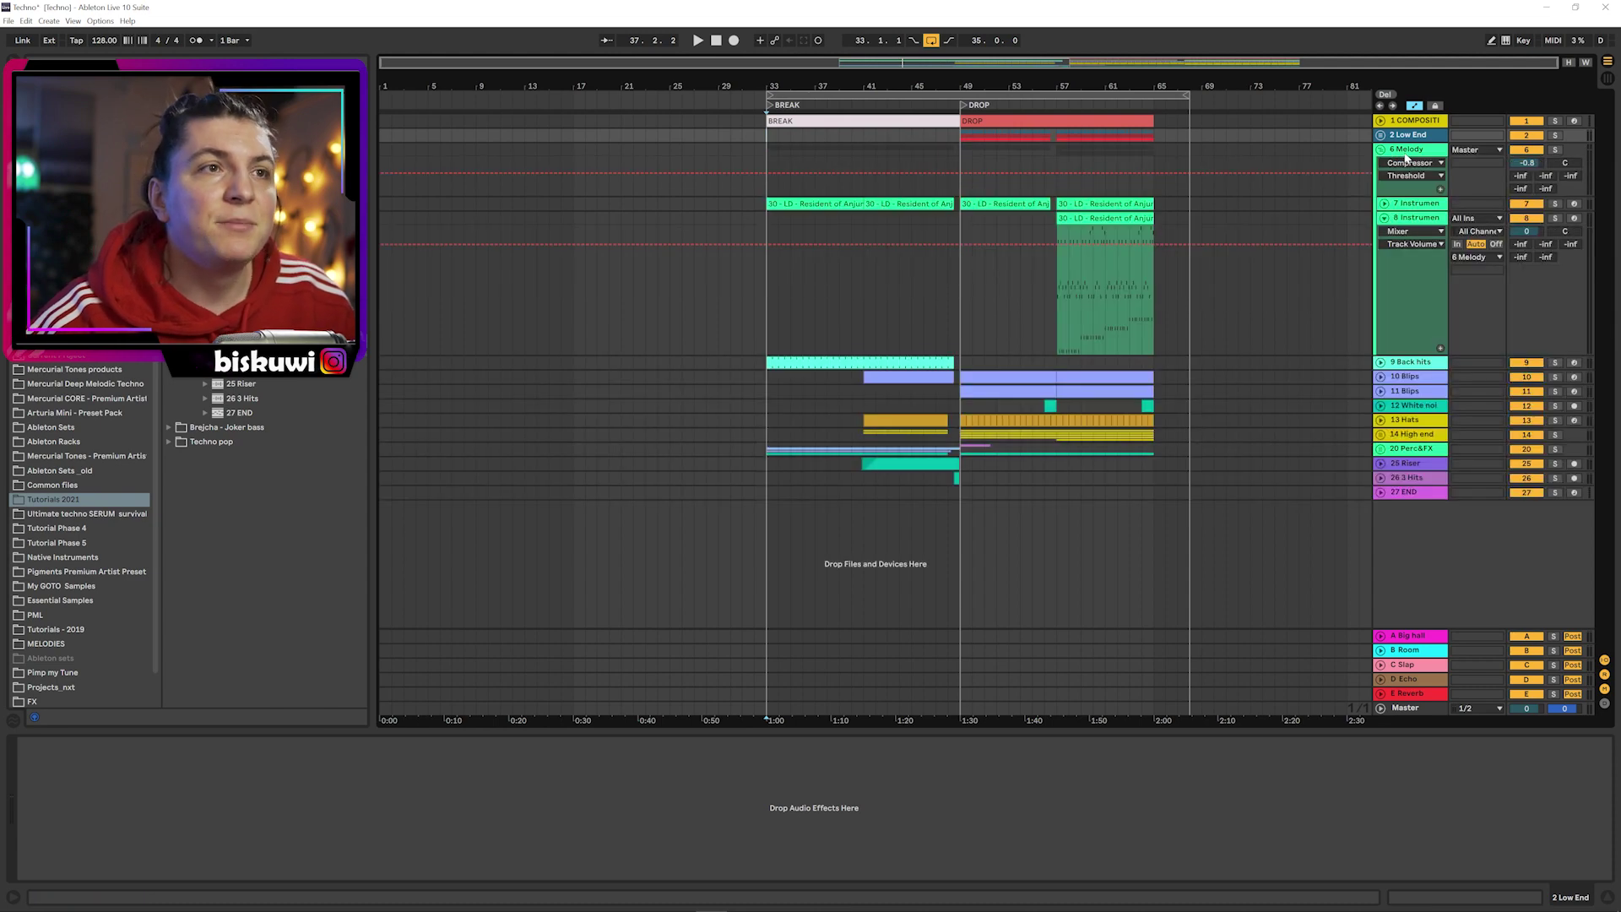
click(1384, 206)
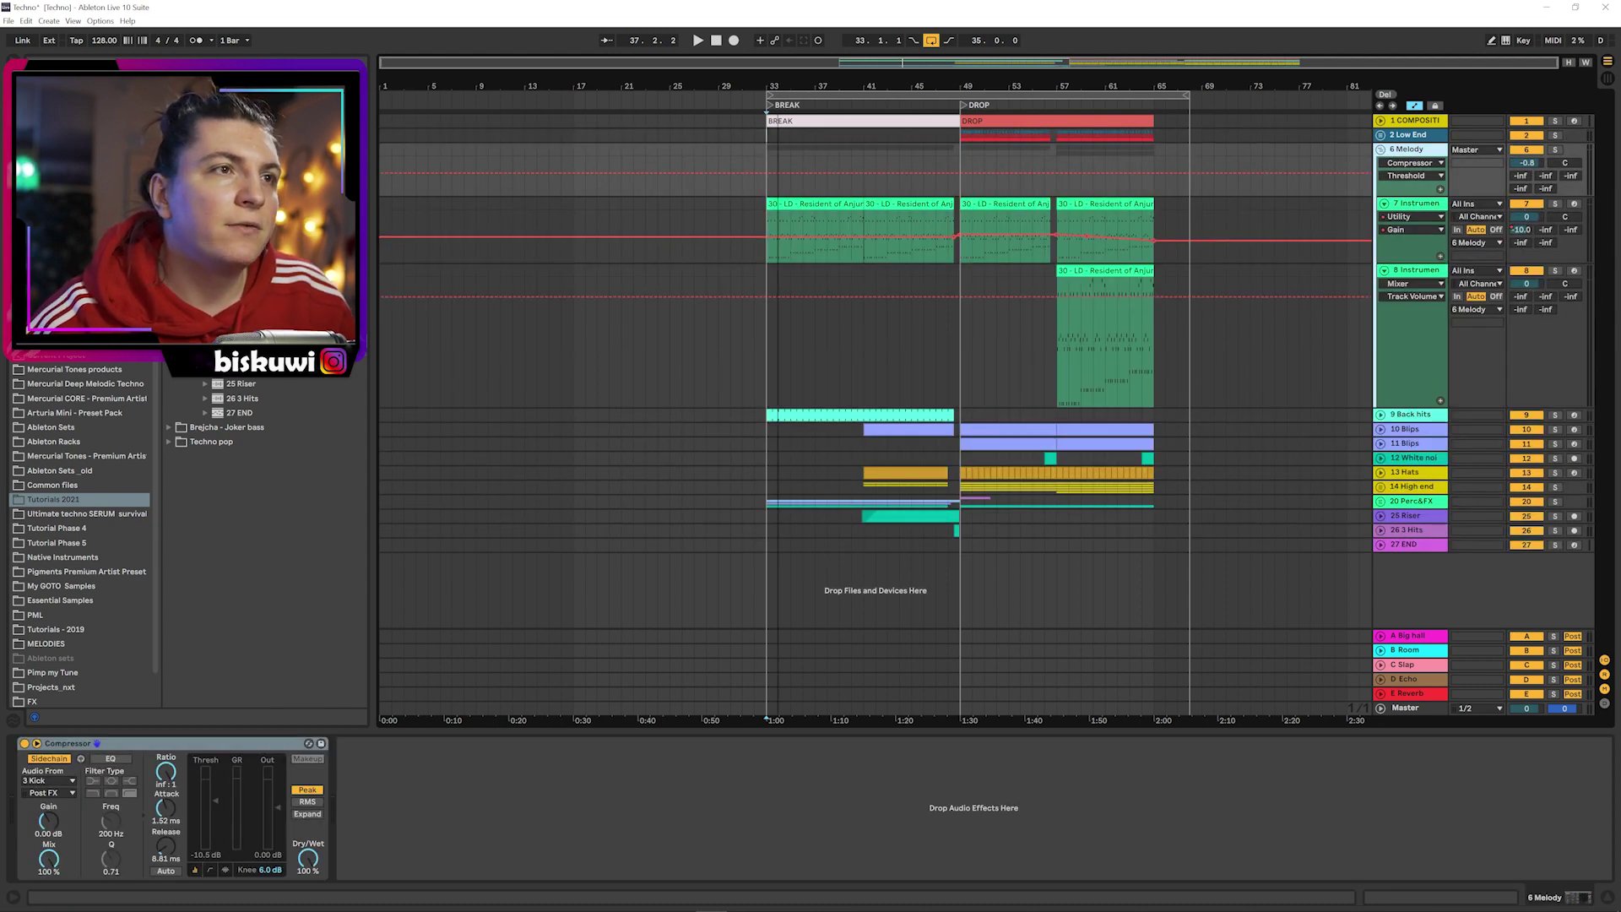
drag(778, 86, 777, 127)
click(757, 221)
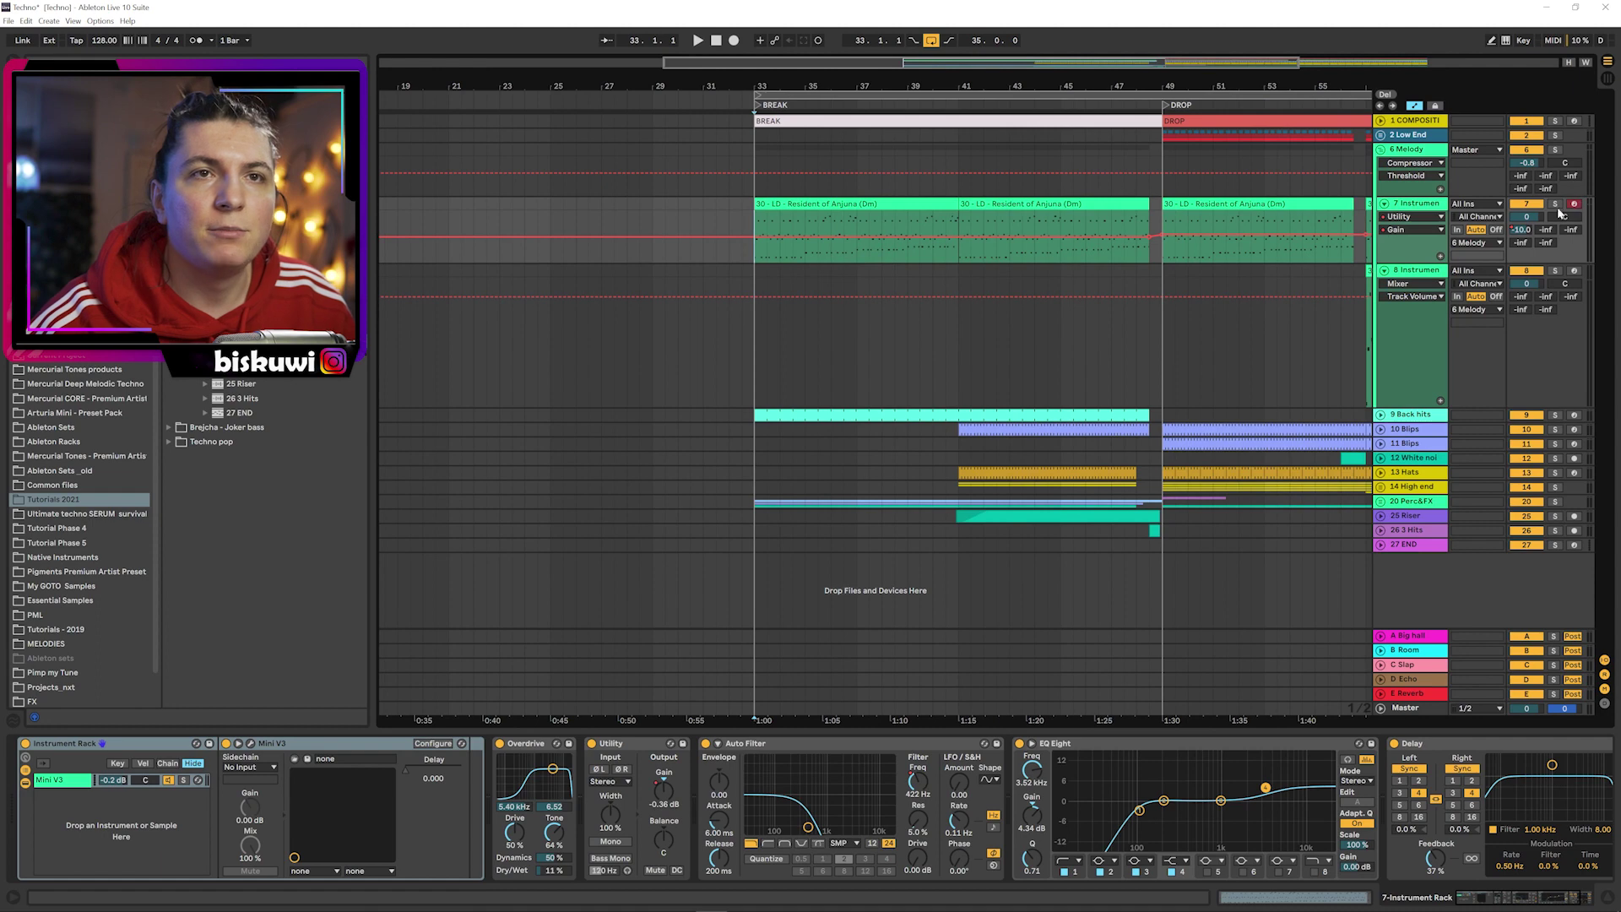
- Play Melody track 7 in solo from the start of the break, then from bars 41 and 45
key(space)
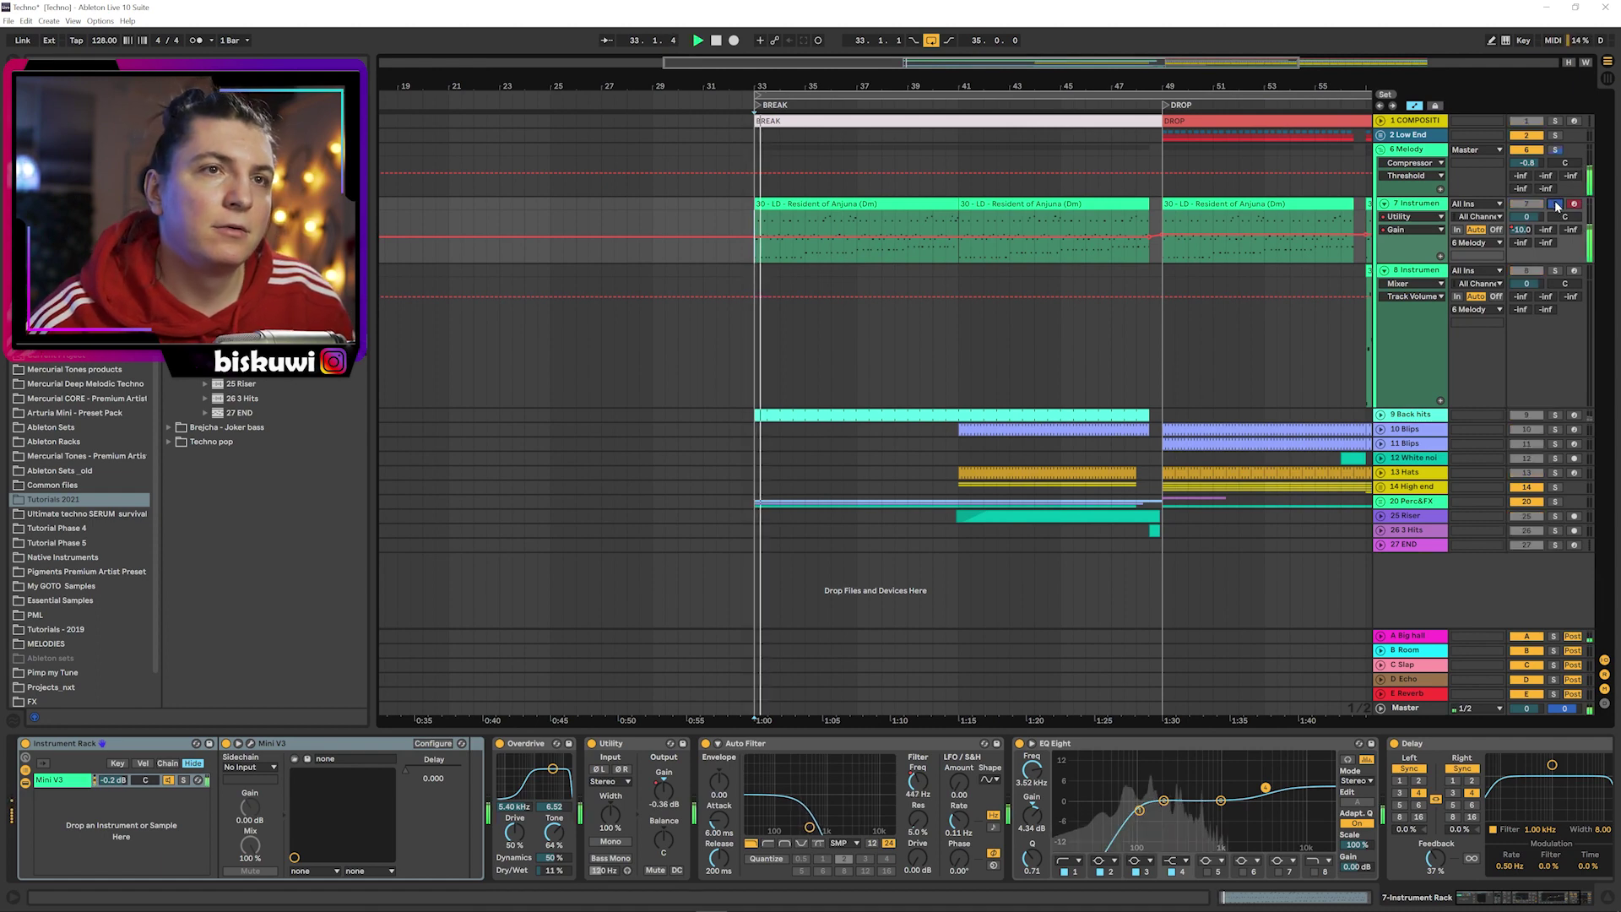
click(957, 255)
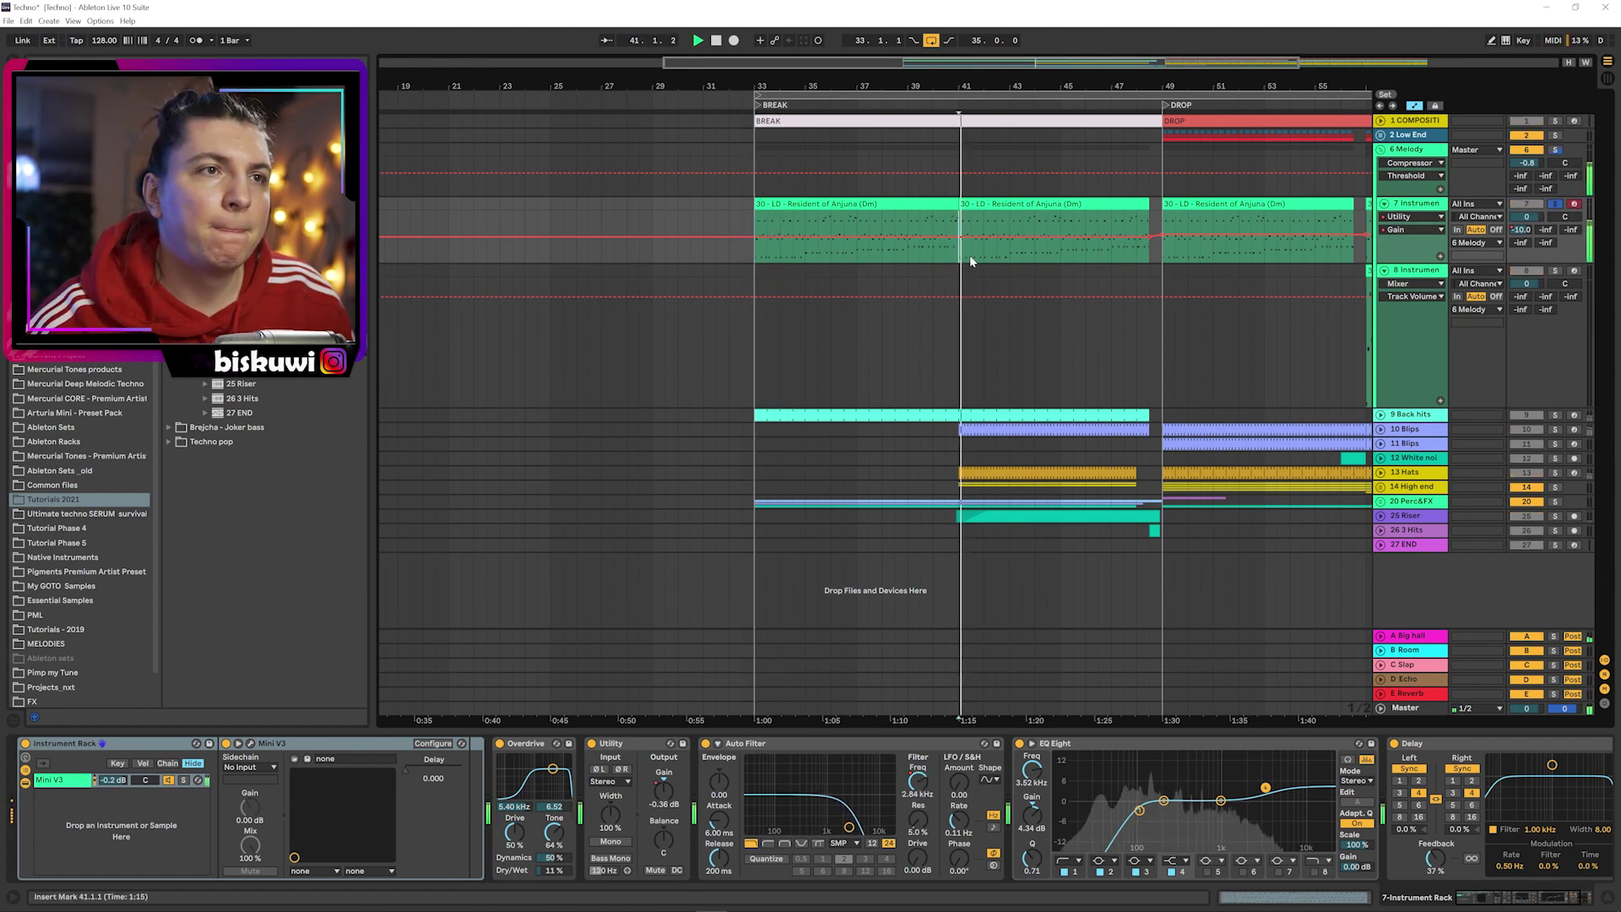
click(1062, 231)
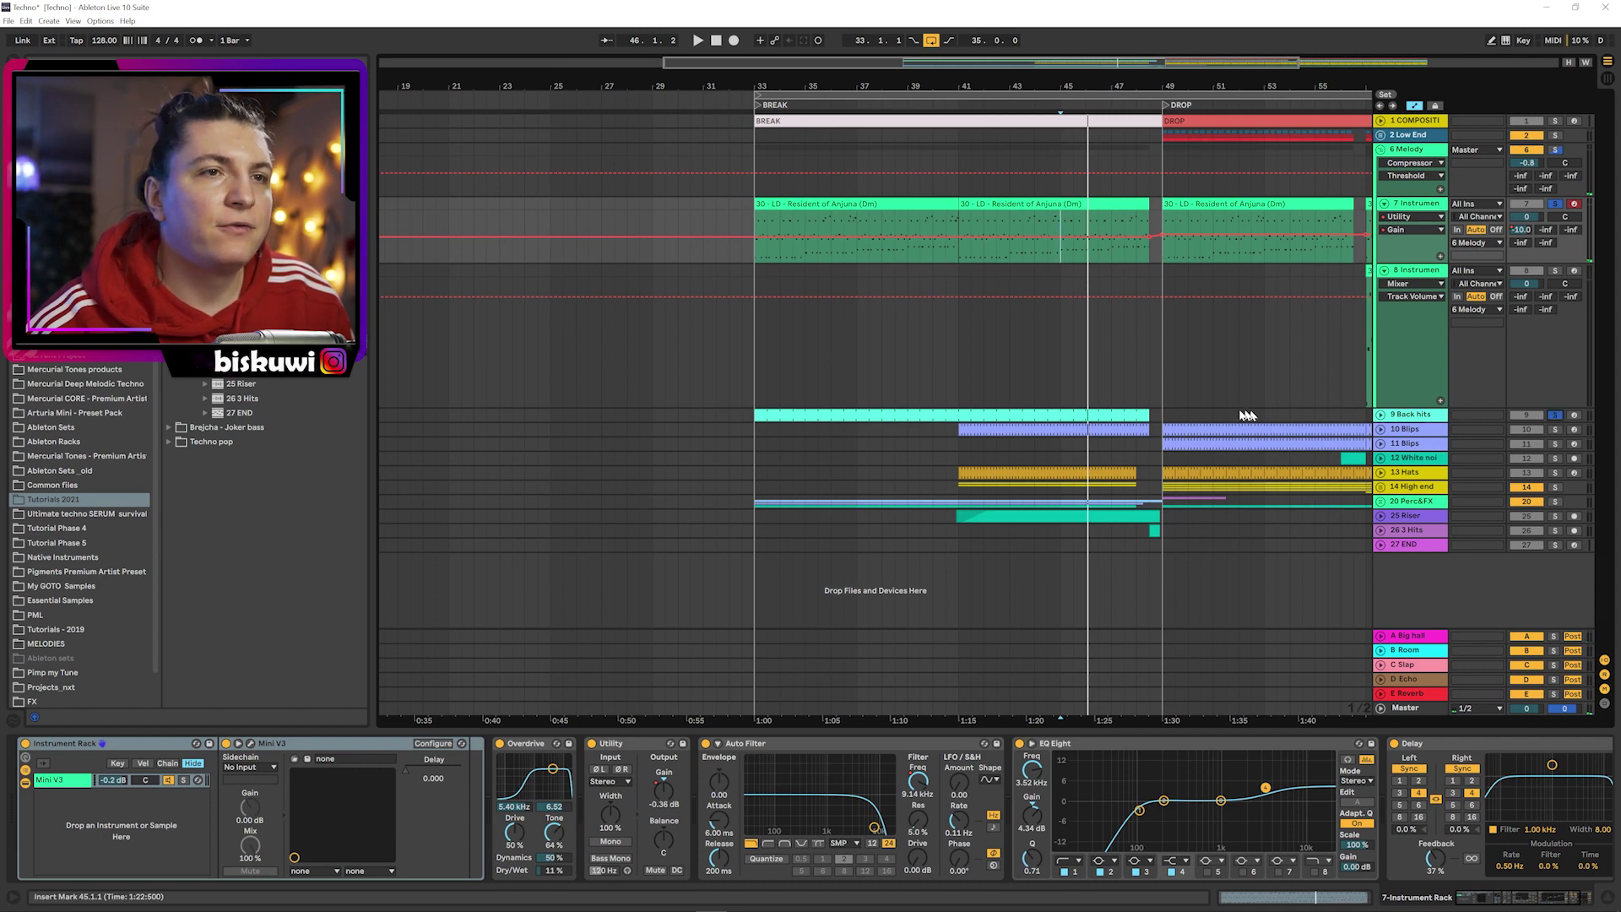
- Unfold the Back hits track and play it together with Melody track 7 in solo from the start of the break
click(1380, 415)
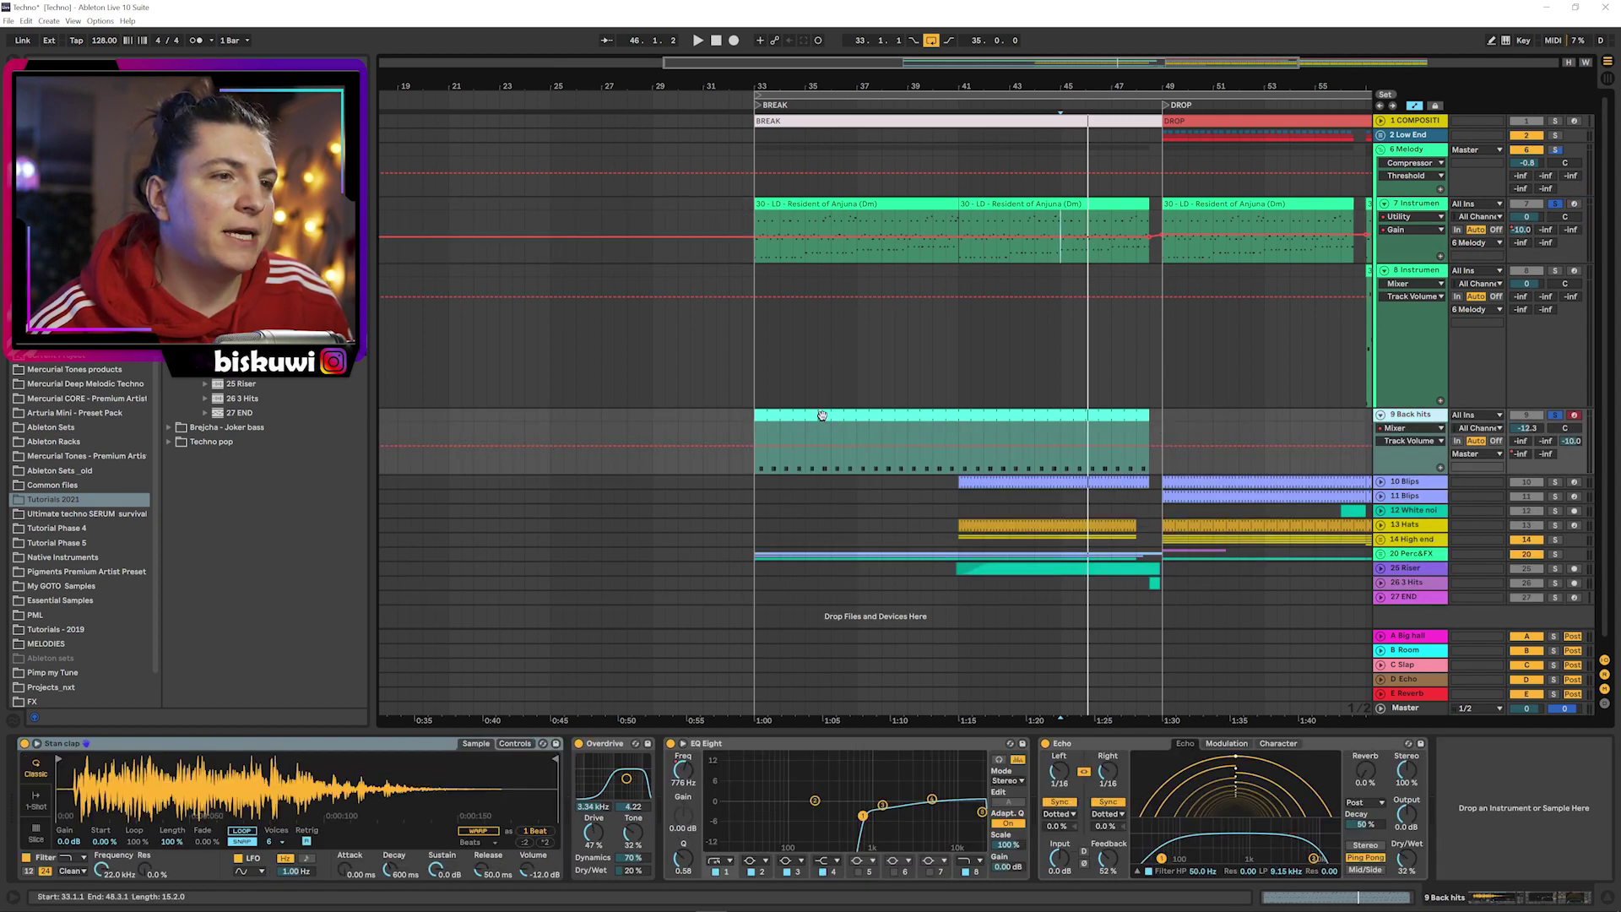
key(space)
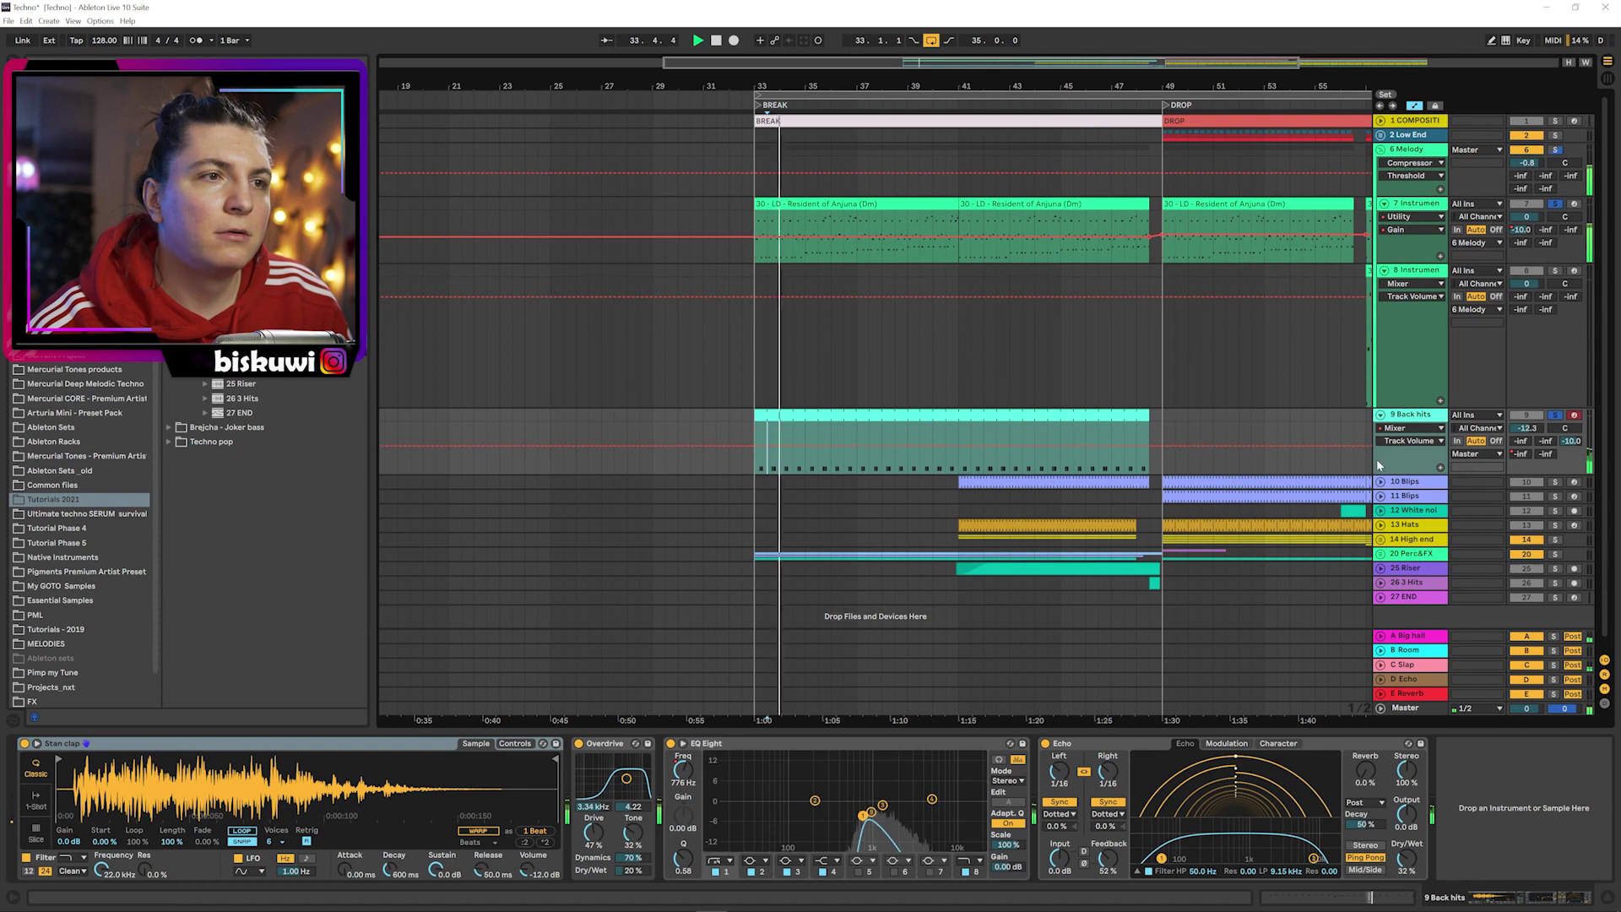
drag(874, 810, 909, 812)
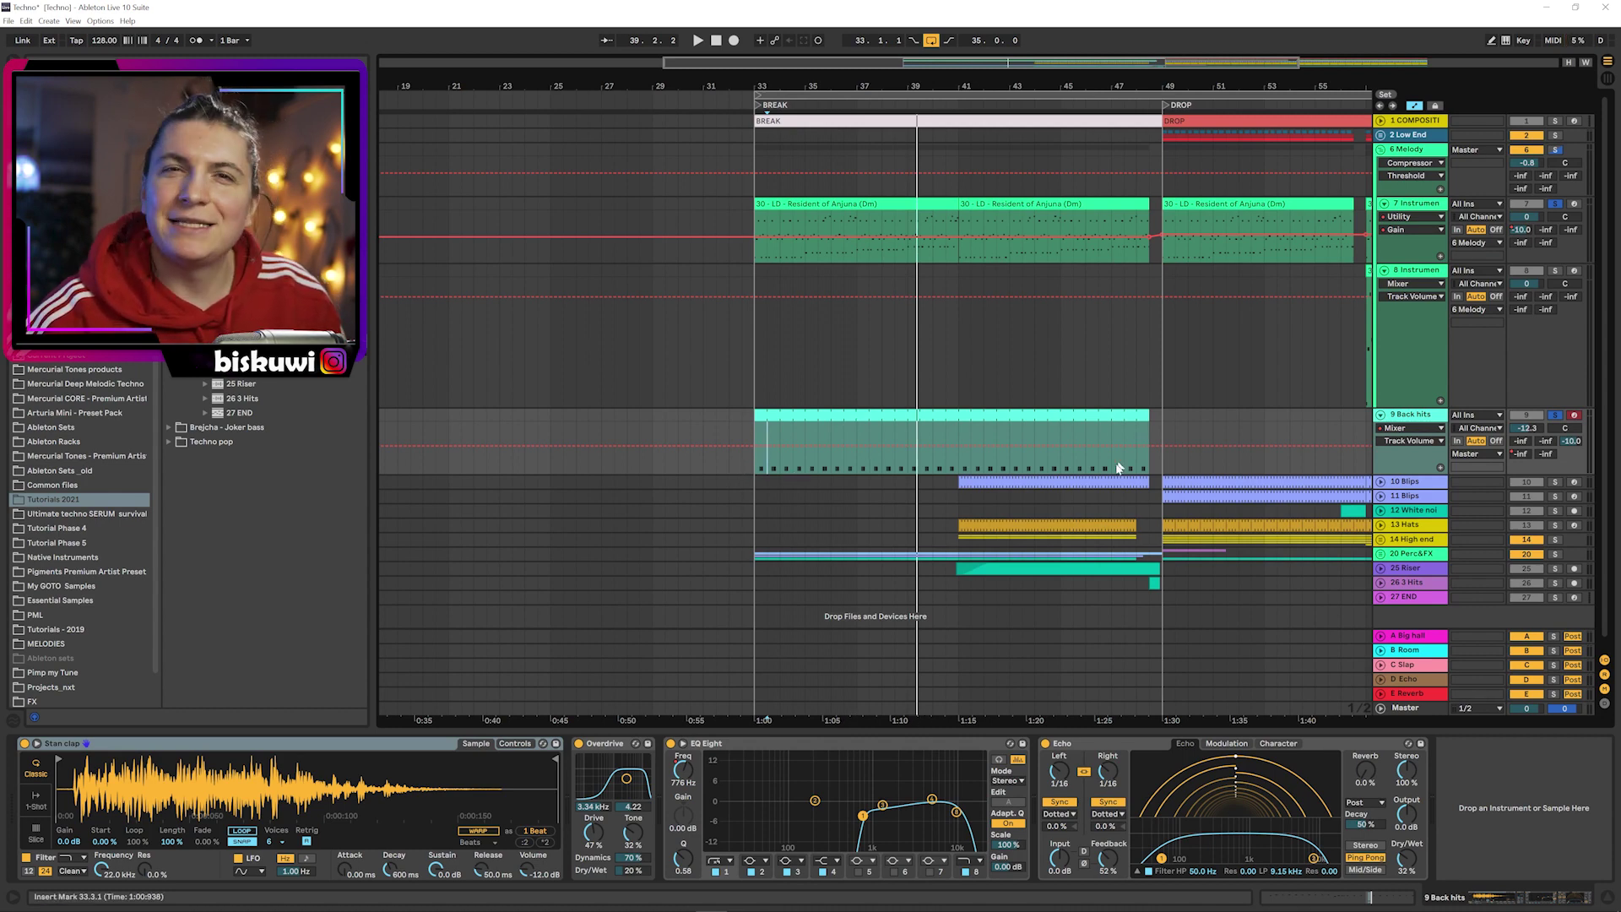
- Unfold the Perc&FX group, add the Exciter track to the solo selection and play from the start of the break
click(1380, 555)
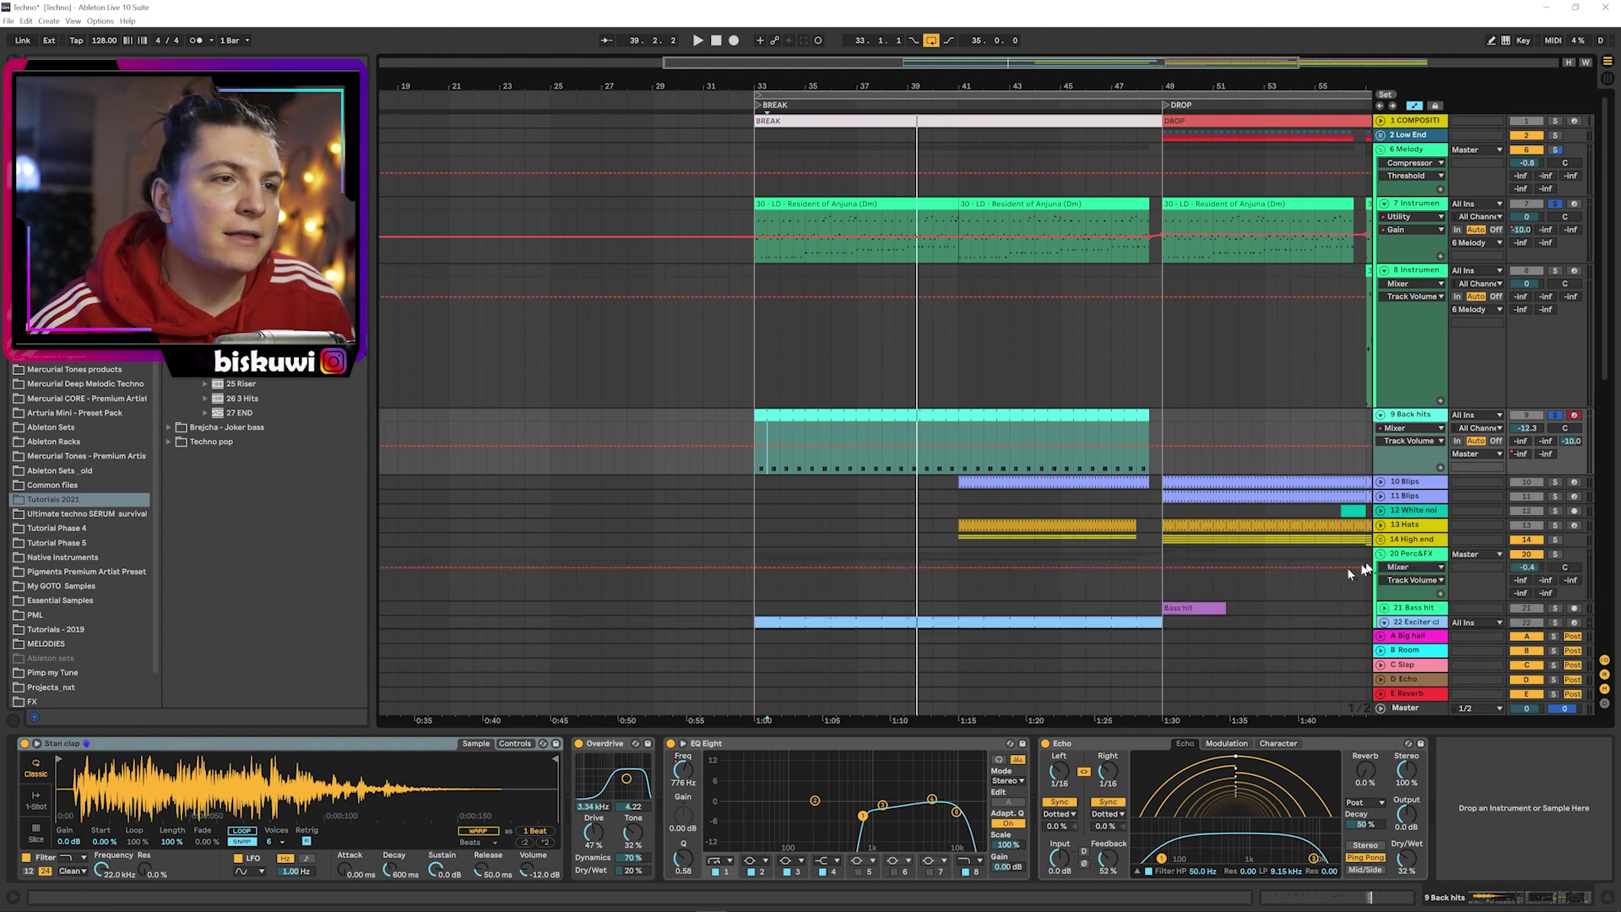
scroll(1074, 599, down, 5)
key(space)
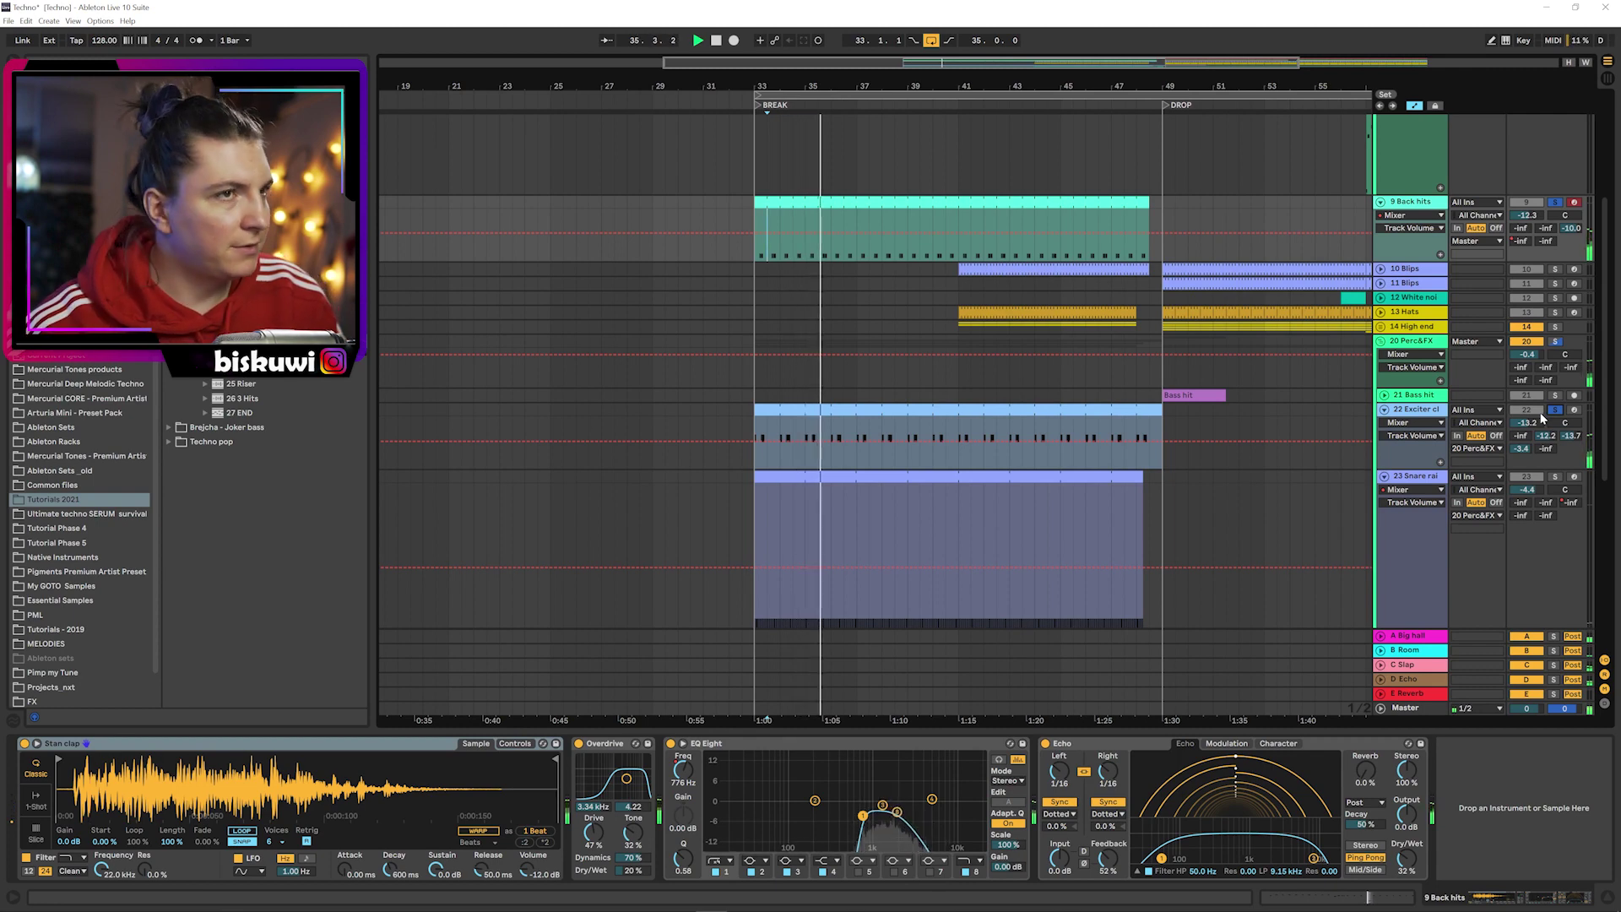
- Add the Snare raiser track to the soloed layers and play the break from bar 41
scroll(1555, 421, down, 2)
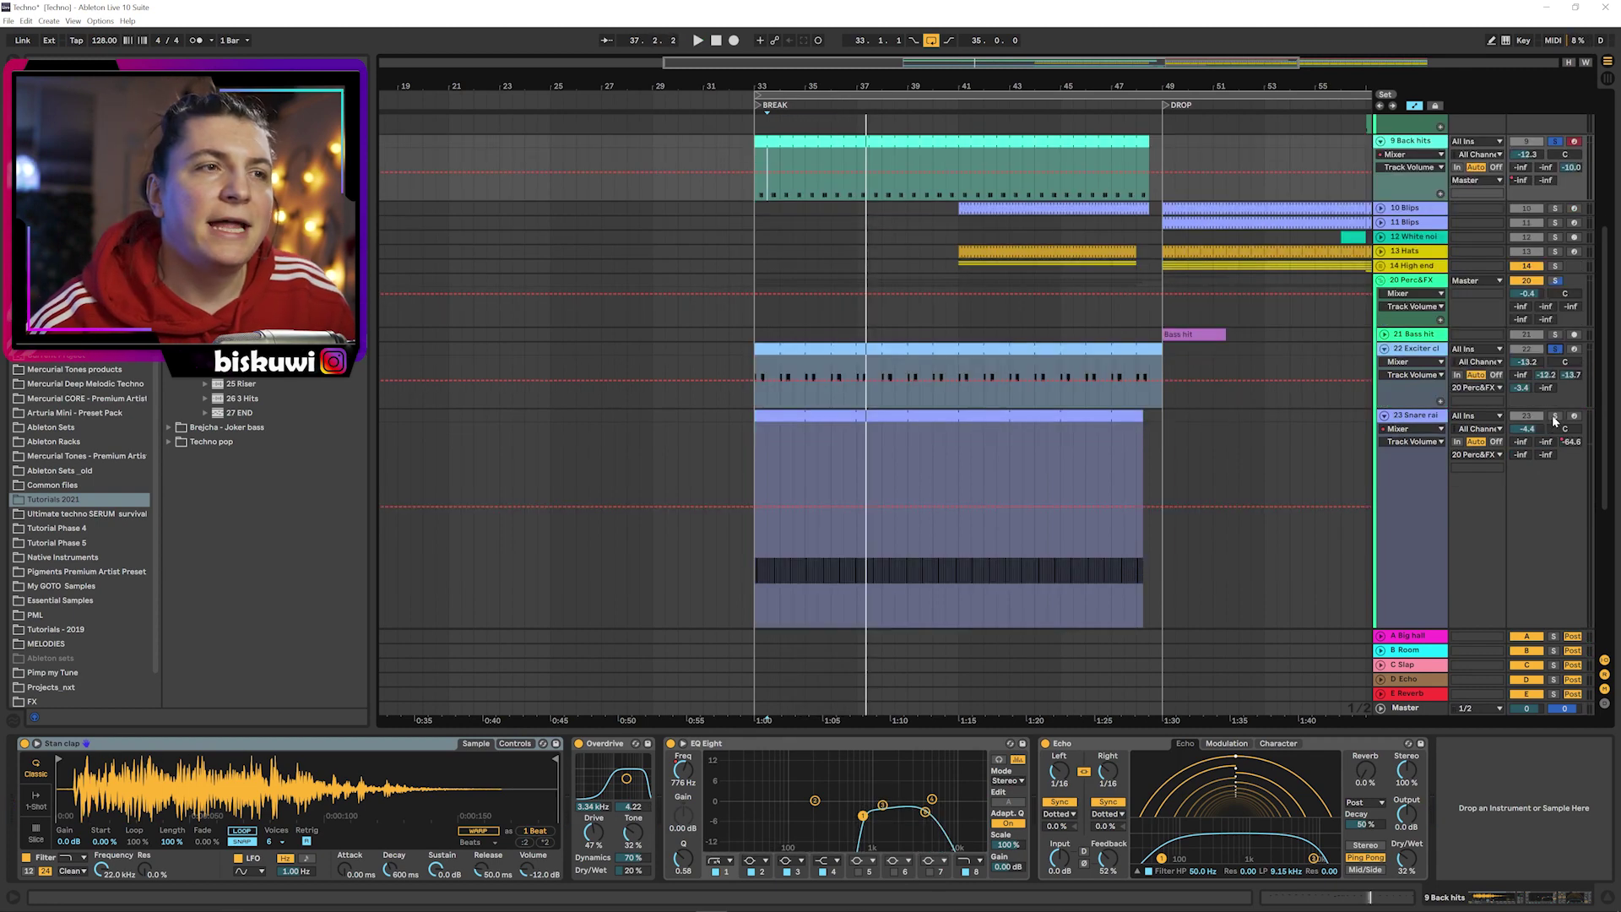
click(958, 470)
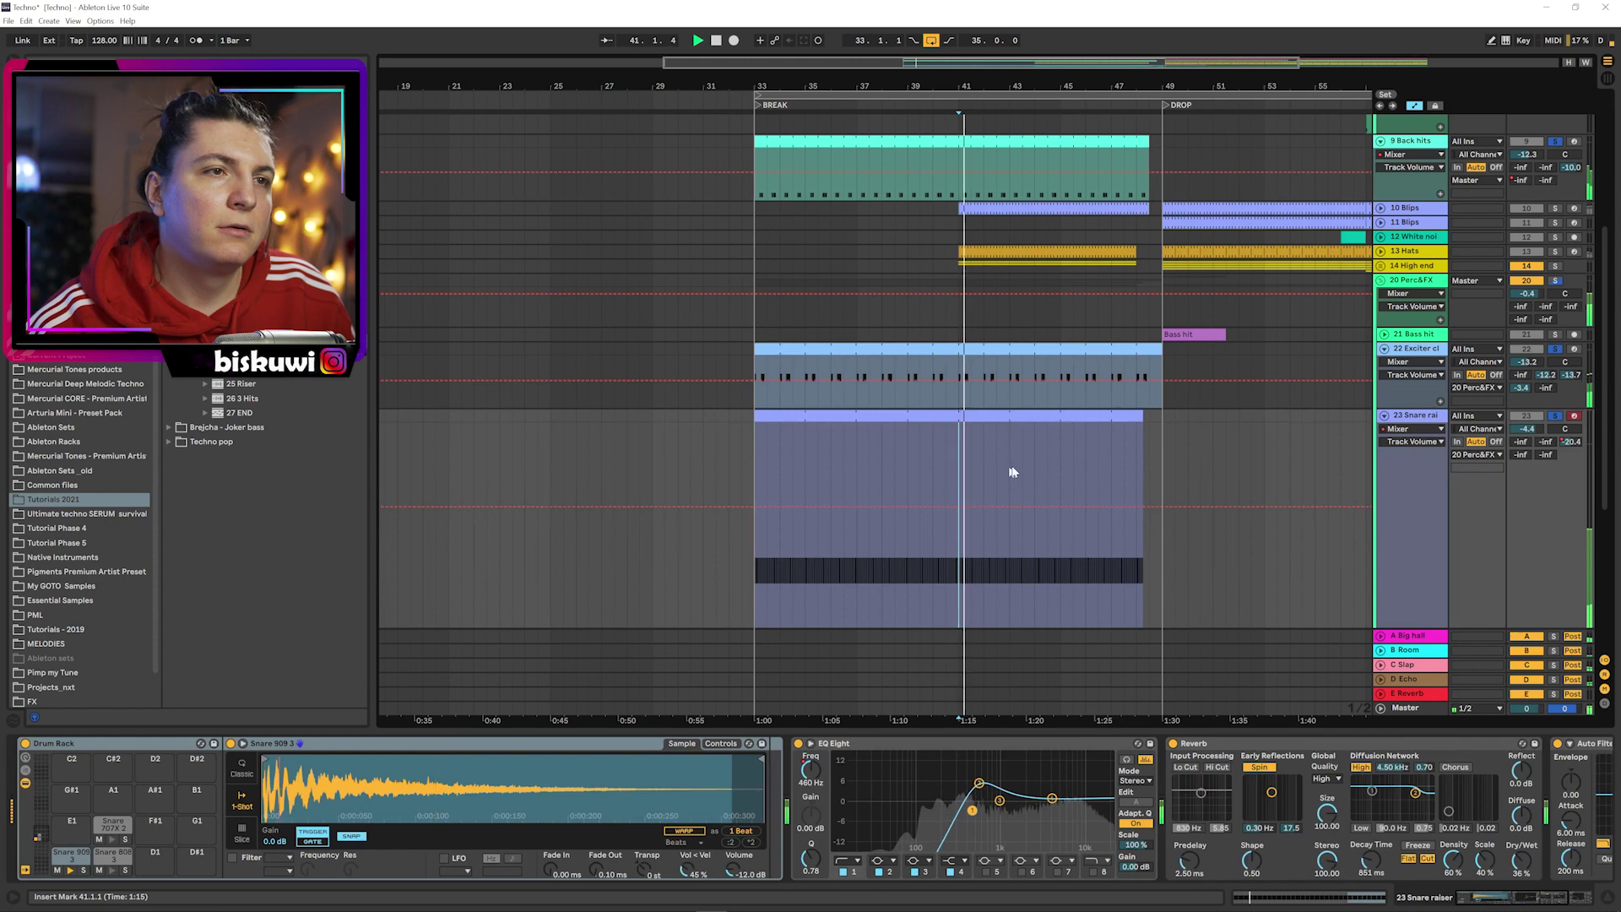
scroll(1114, 422, down, 3)
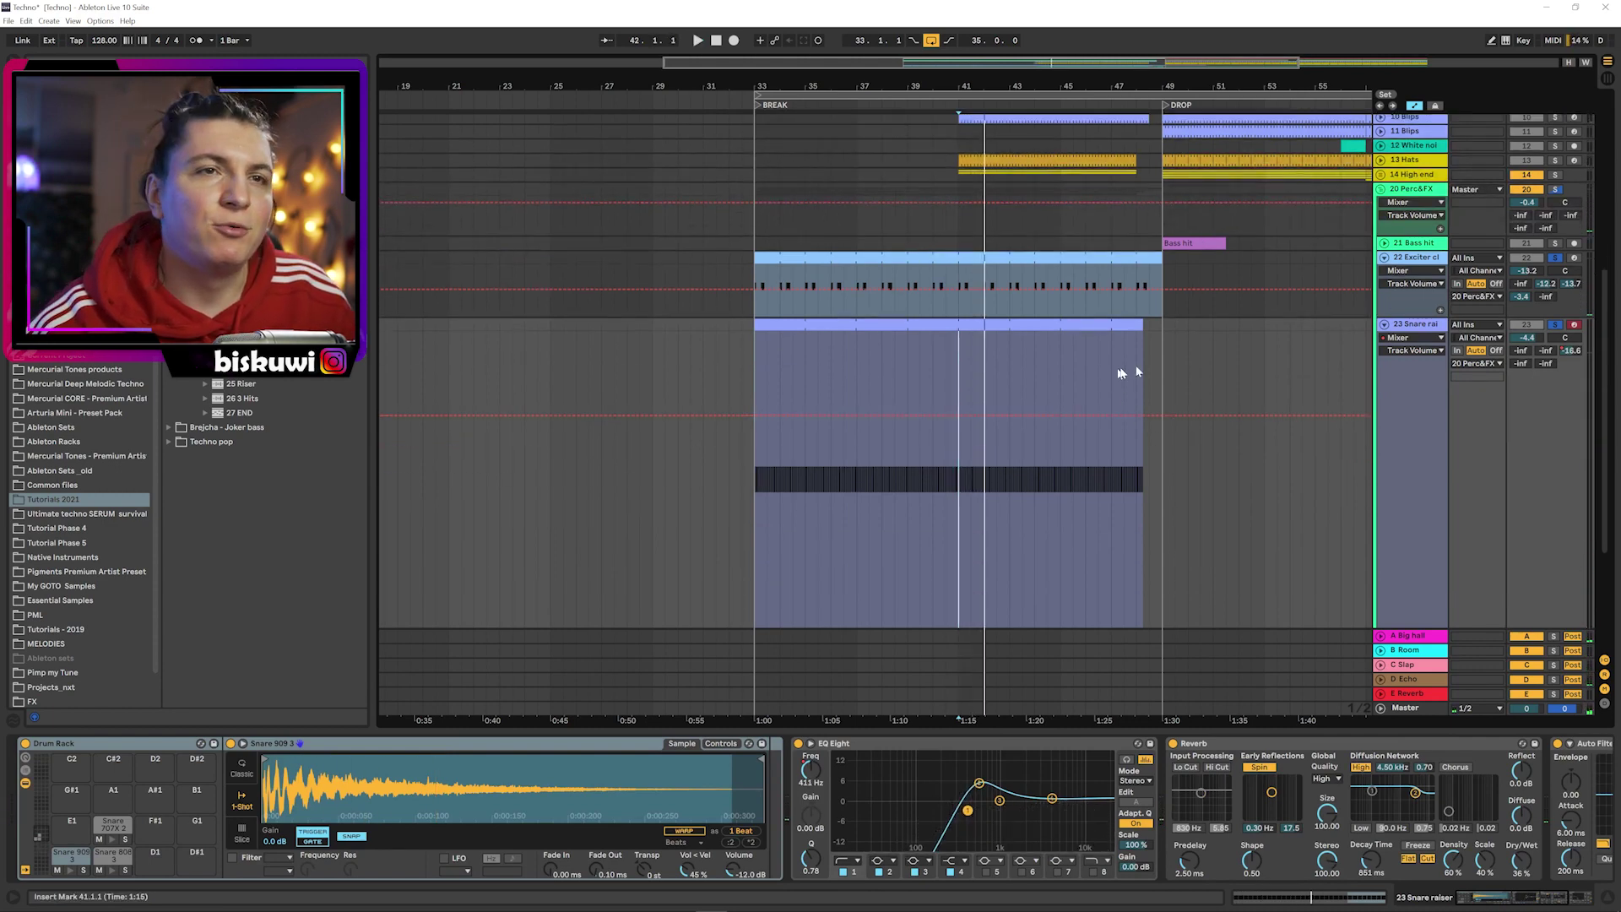
- Reduce the Snare raiser track's height, add Perc snare to the solo, and play its break clip while examining its notes
scroll(1425, 315, down, 3)
drag(1410, 563, 1415, 384)
click(1437, 365)
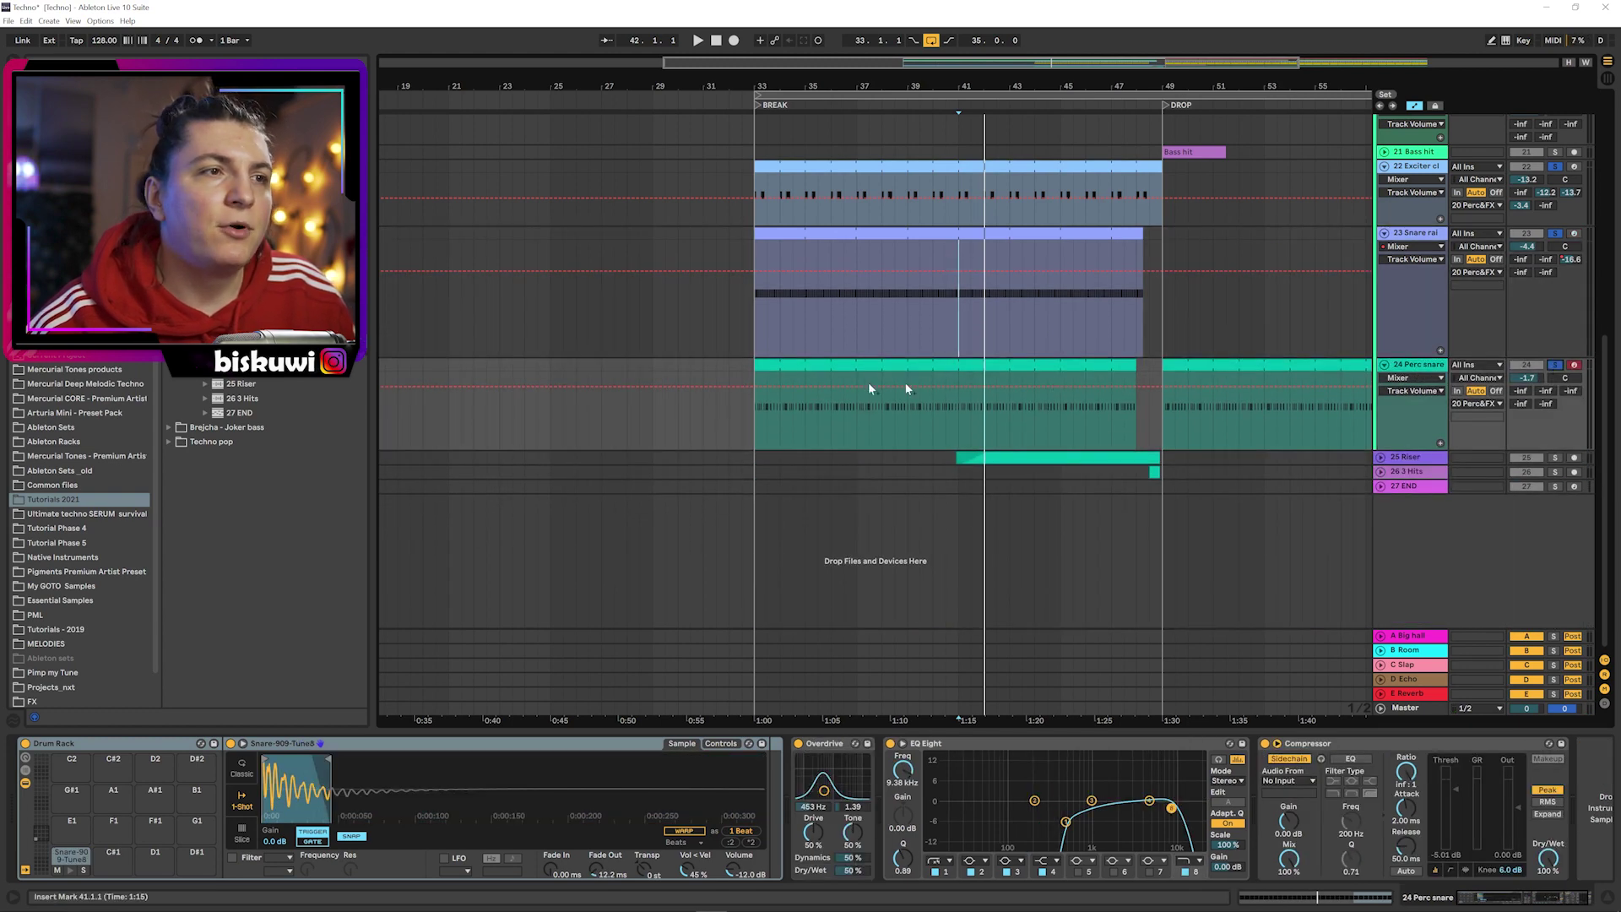
double_click(759, 411)
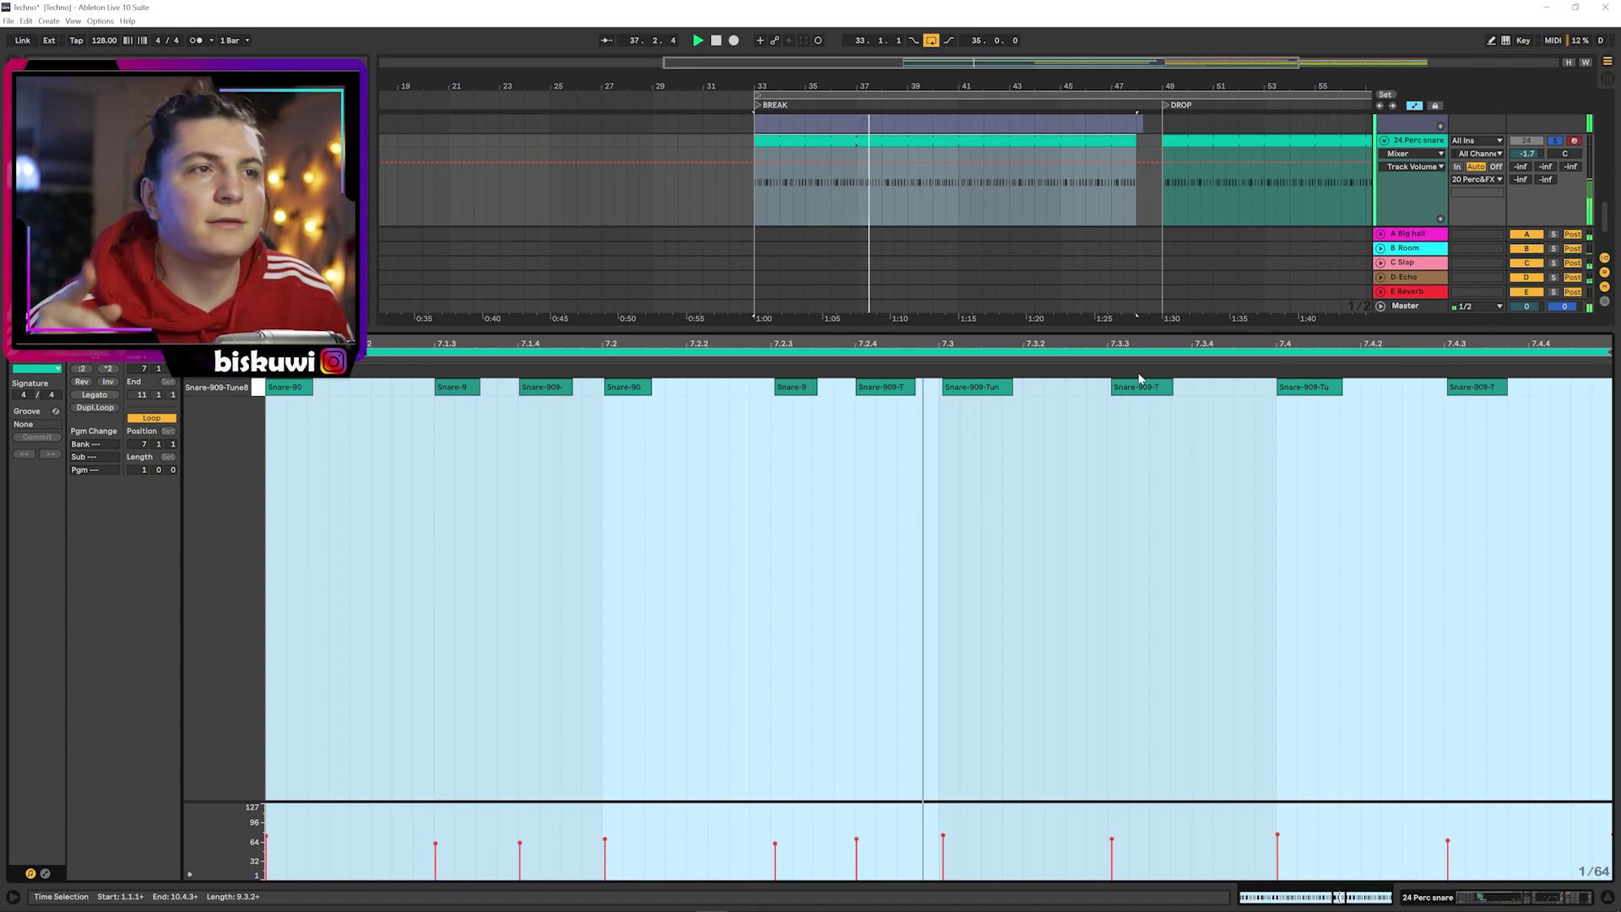
key(shift+Tab)
key(space)
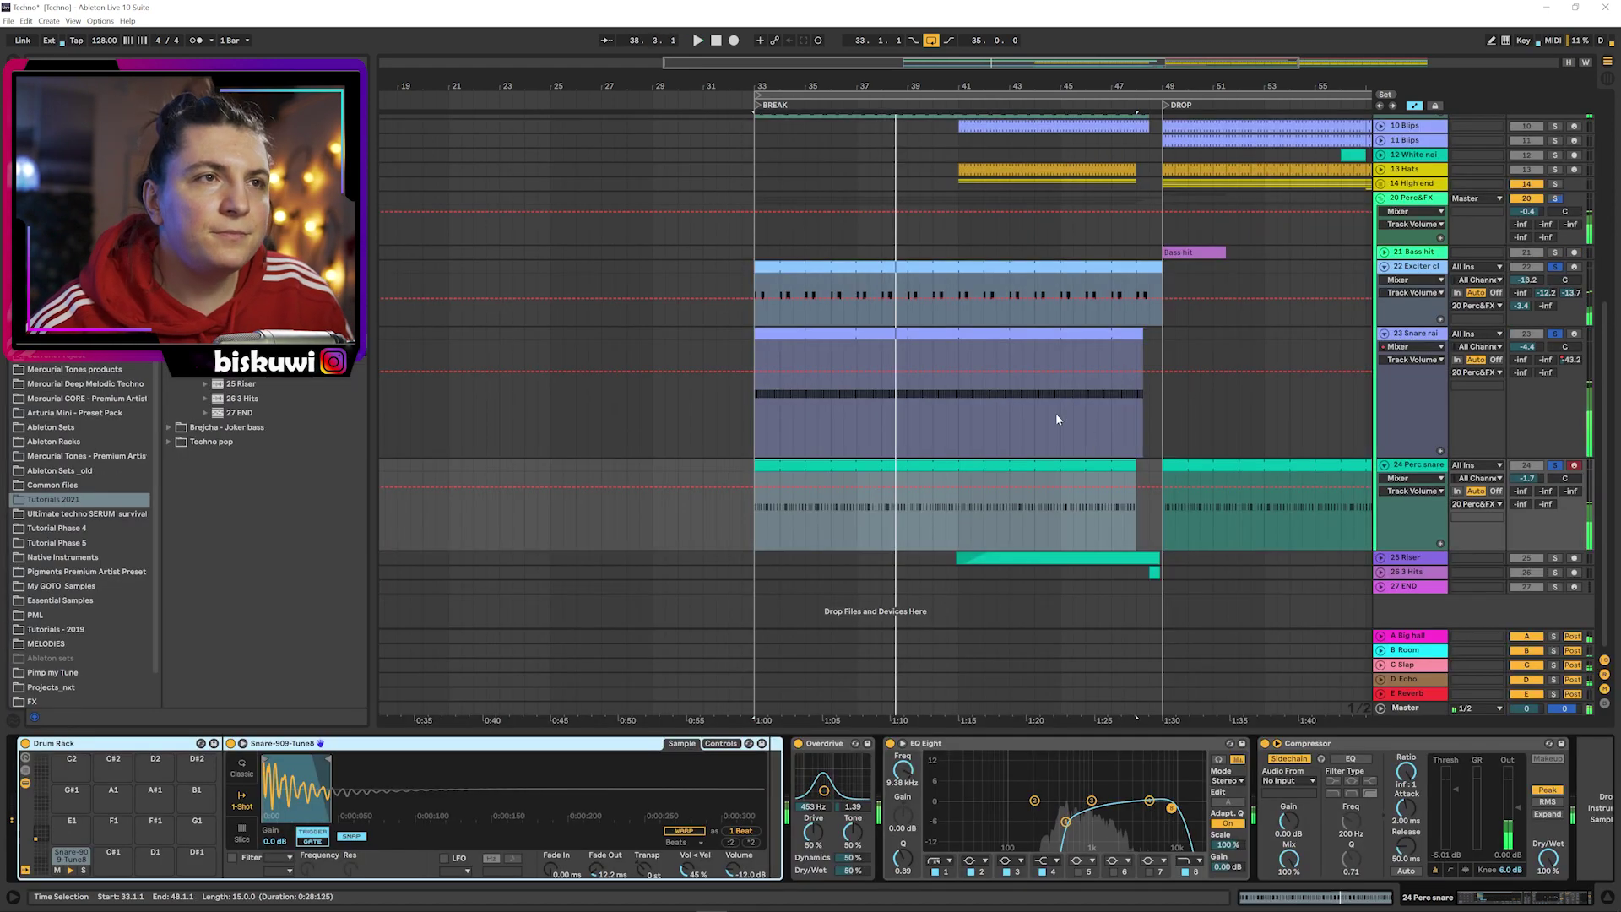
- Unfold track 10 Blips, add it to the soloed layers and play the build-up from bar 41 into the drop
scroll(1233, 152, up, 5)
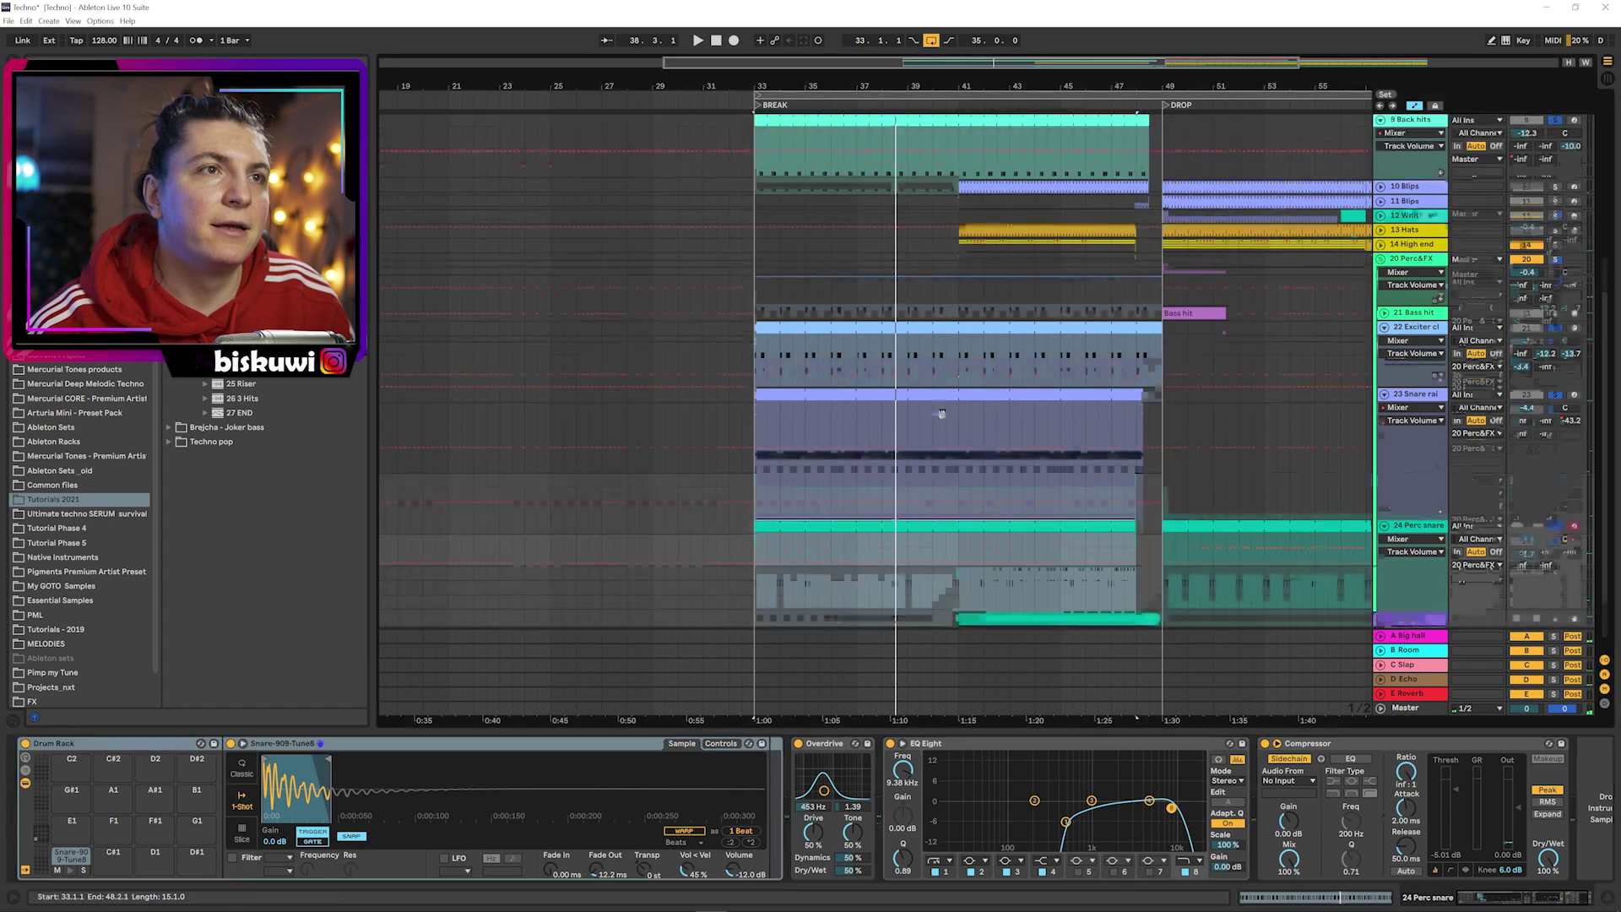
click(1381, 293)
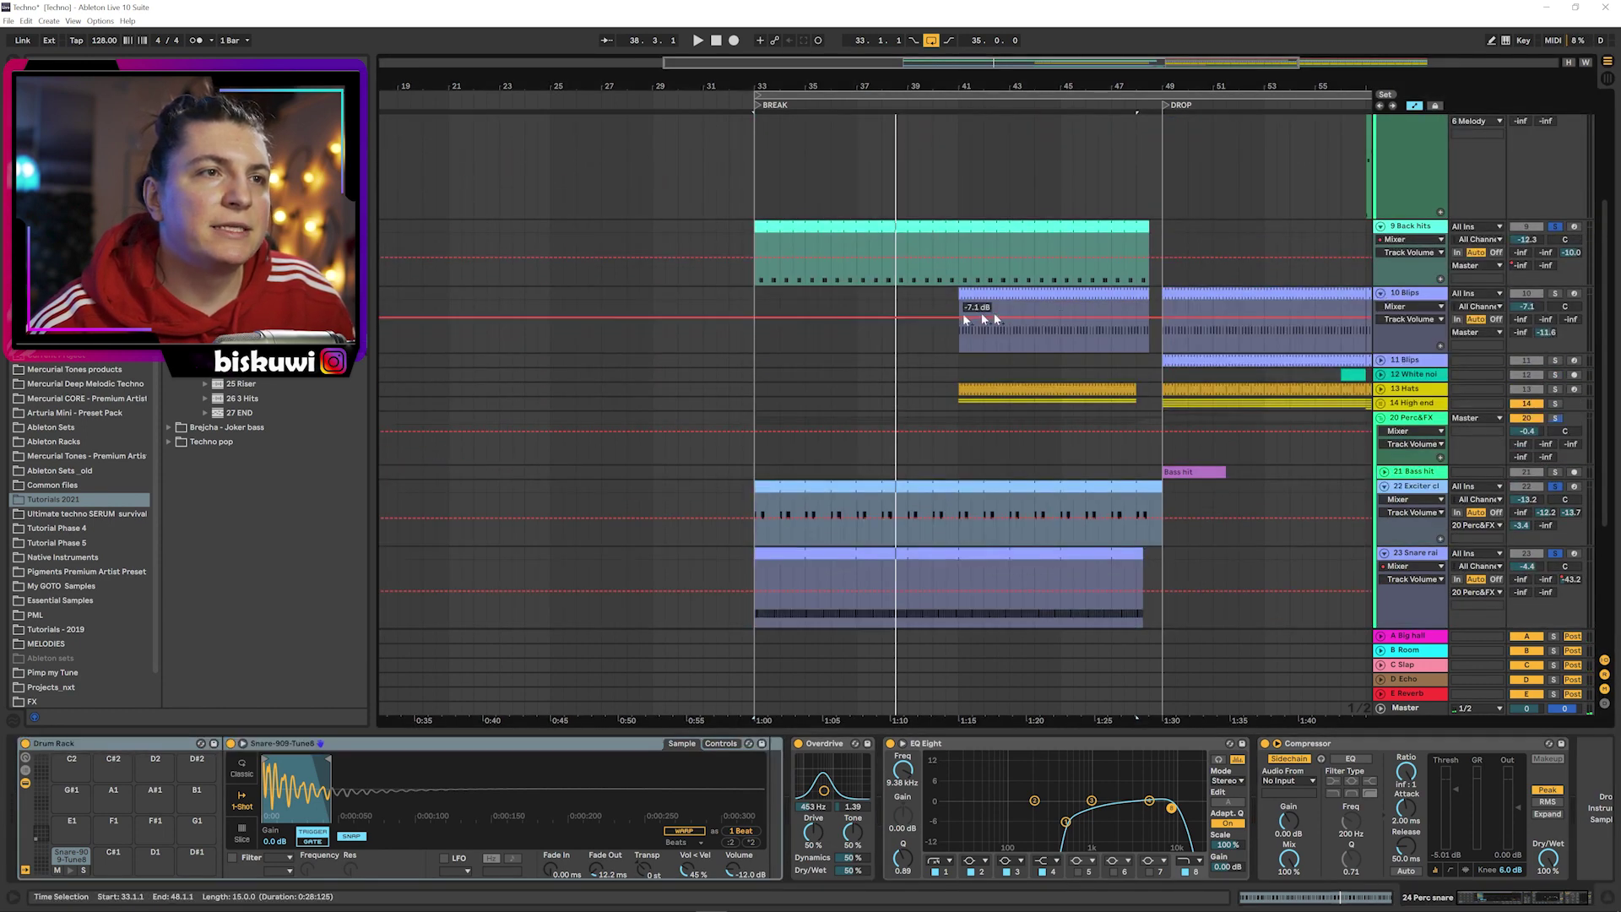
click(952, 336)
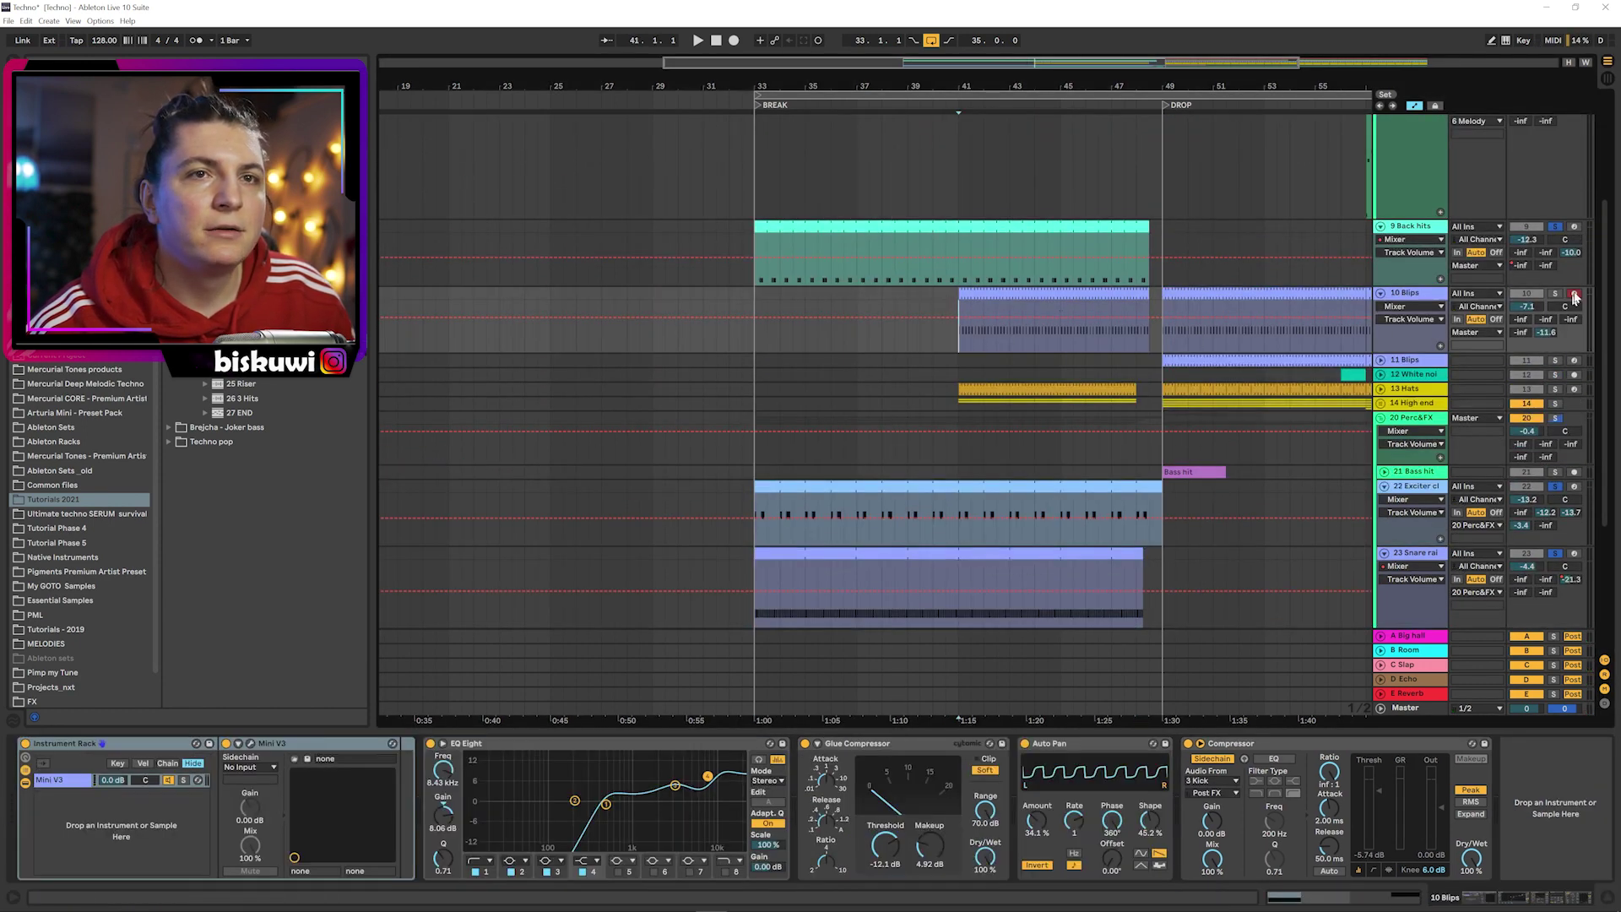
click(1554, 293)
key(space)
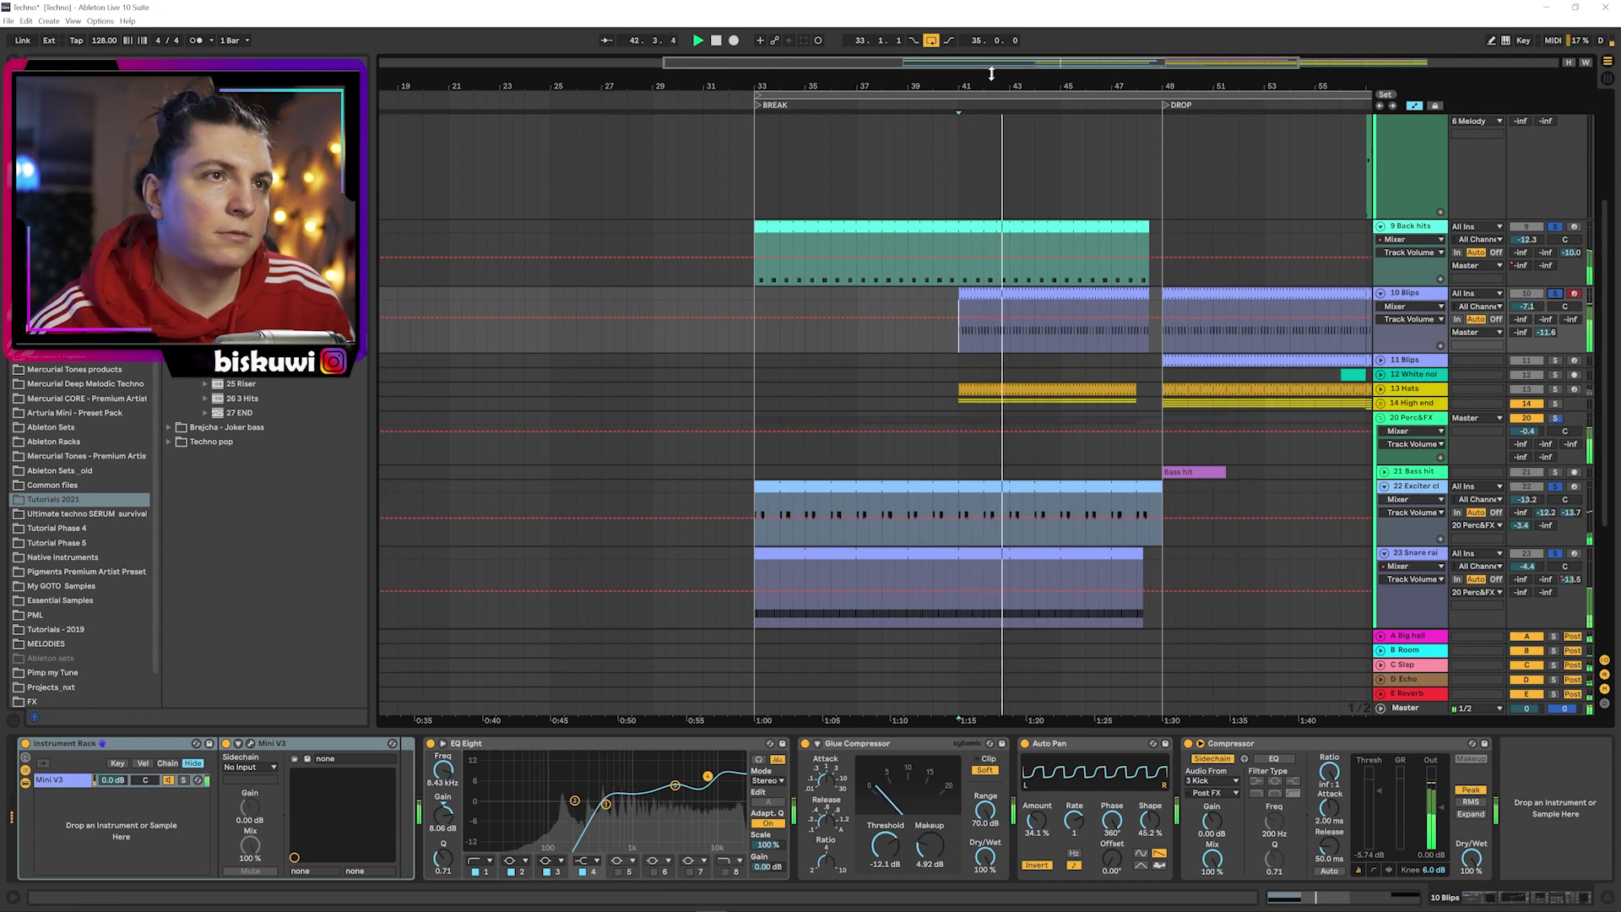
drag(972, 85, 972, 76)
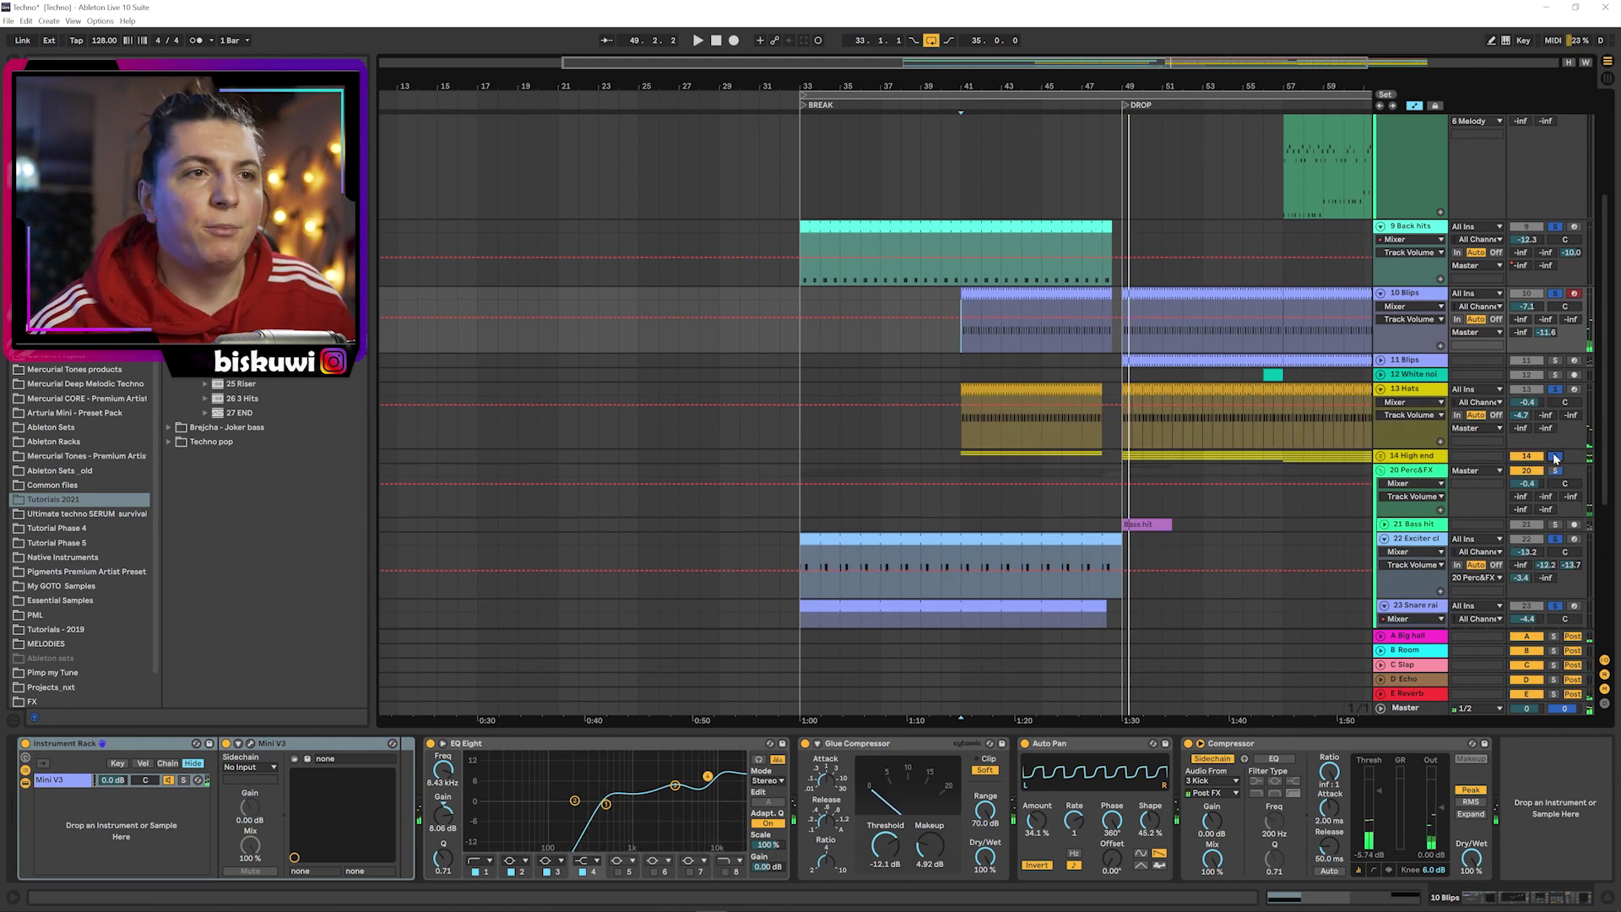
- Unfold the Riser, 3 Hits and END tracks, and play the Riser in solo from bar 43
scroll(1397, 599, down, 5)
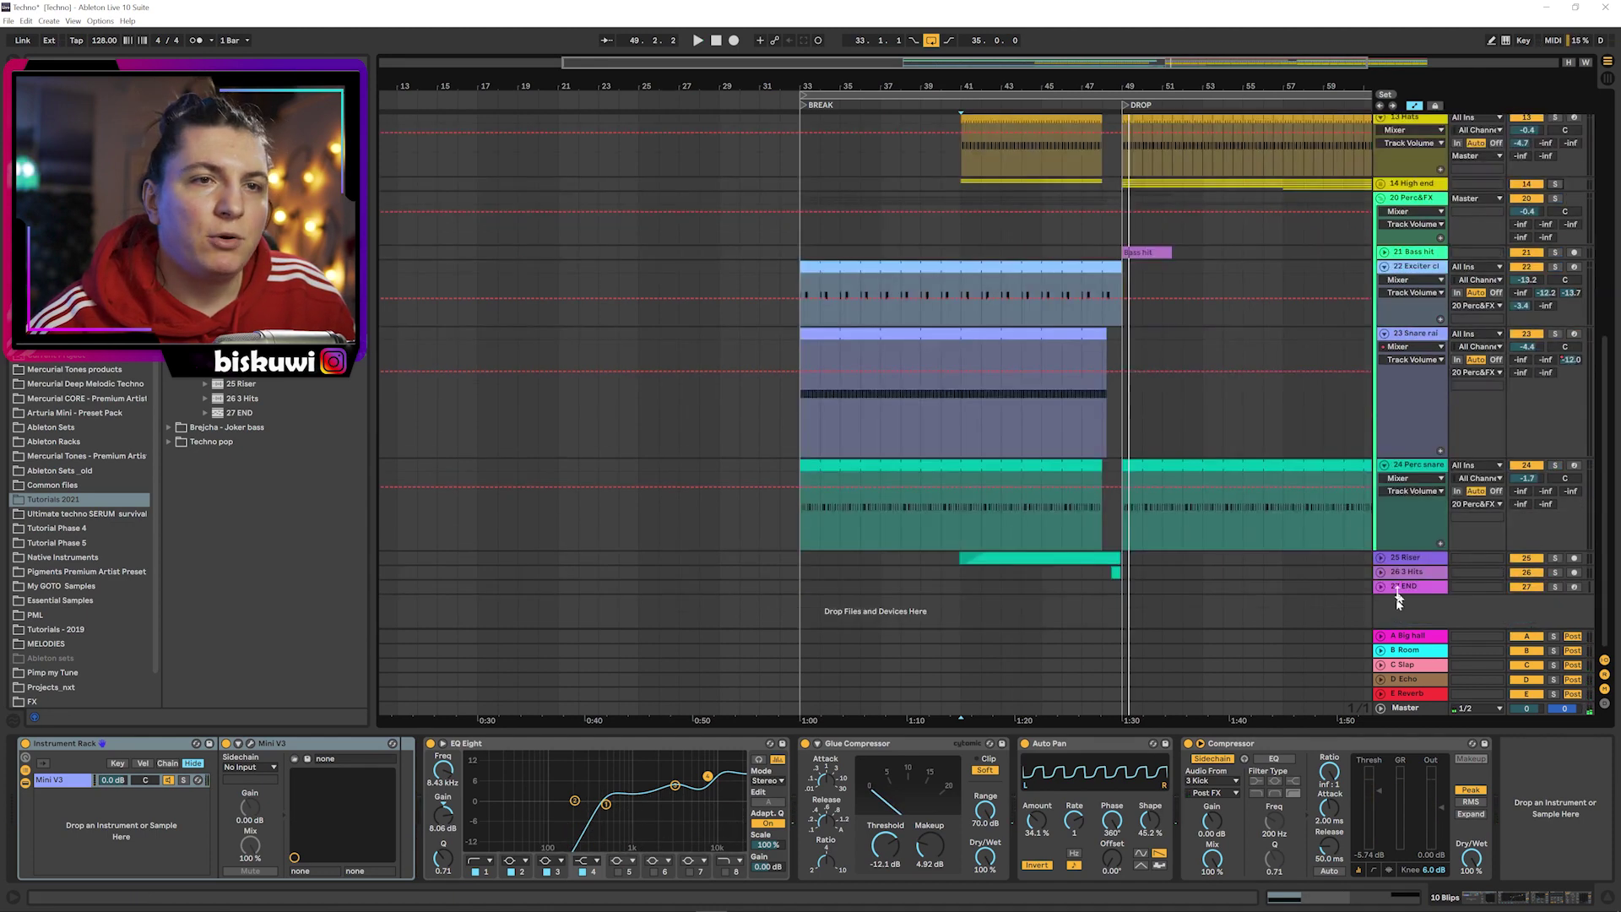
click(1381, 558)
scroll(1182, 549, down, 2)
click(1002, 507)
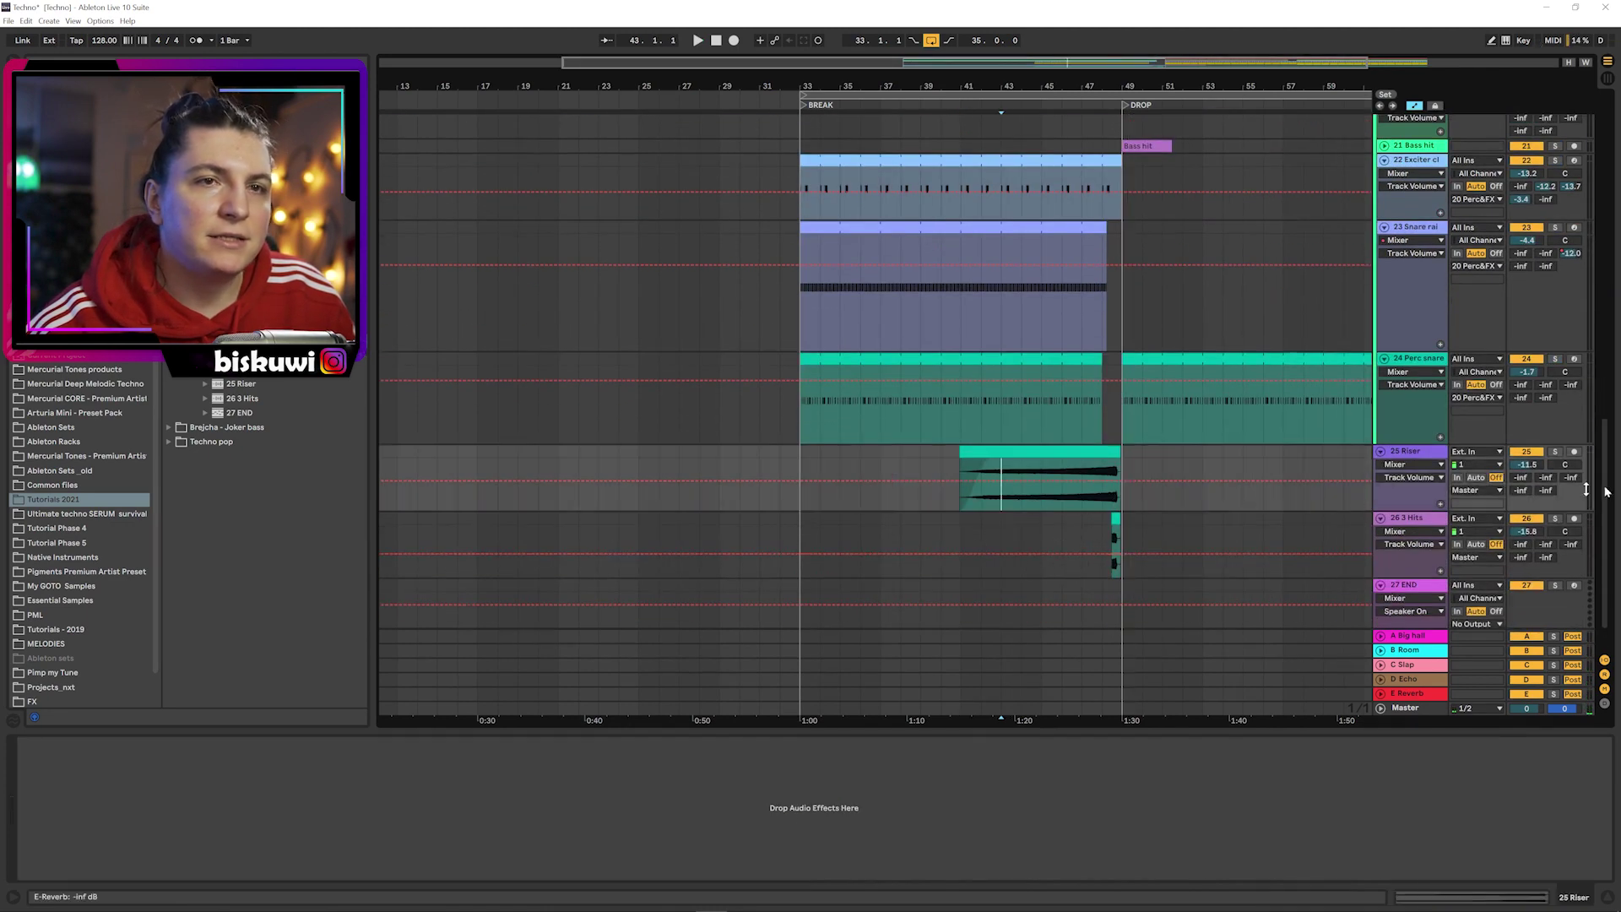
drag(1125, 74, 1122, 165)
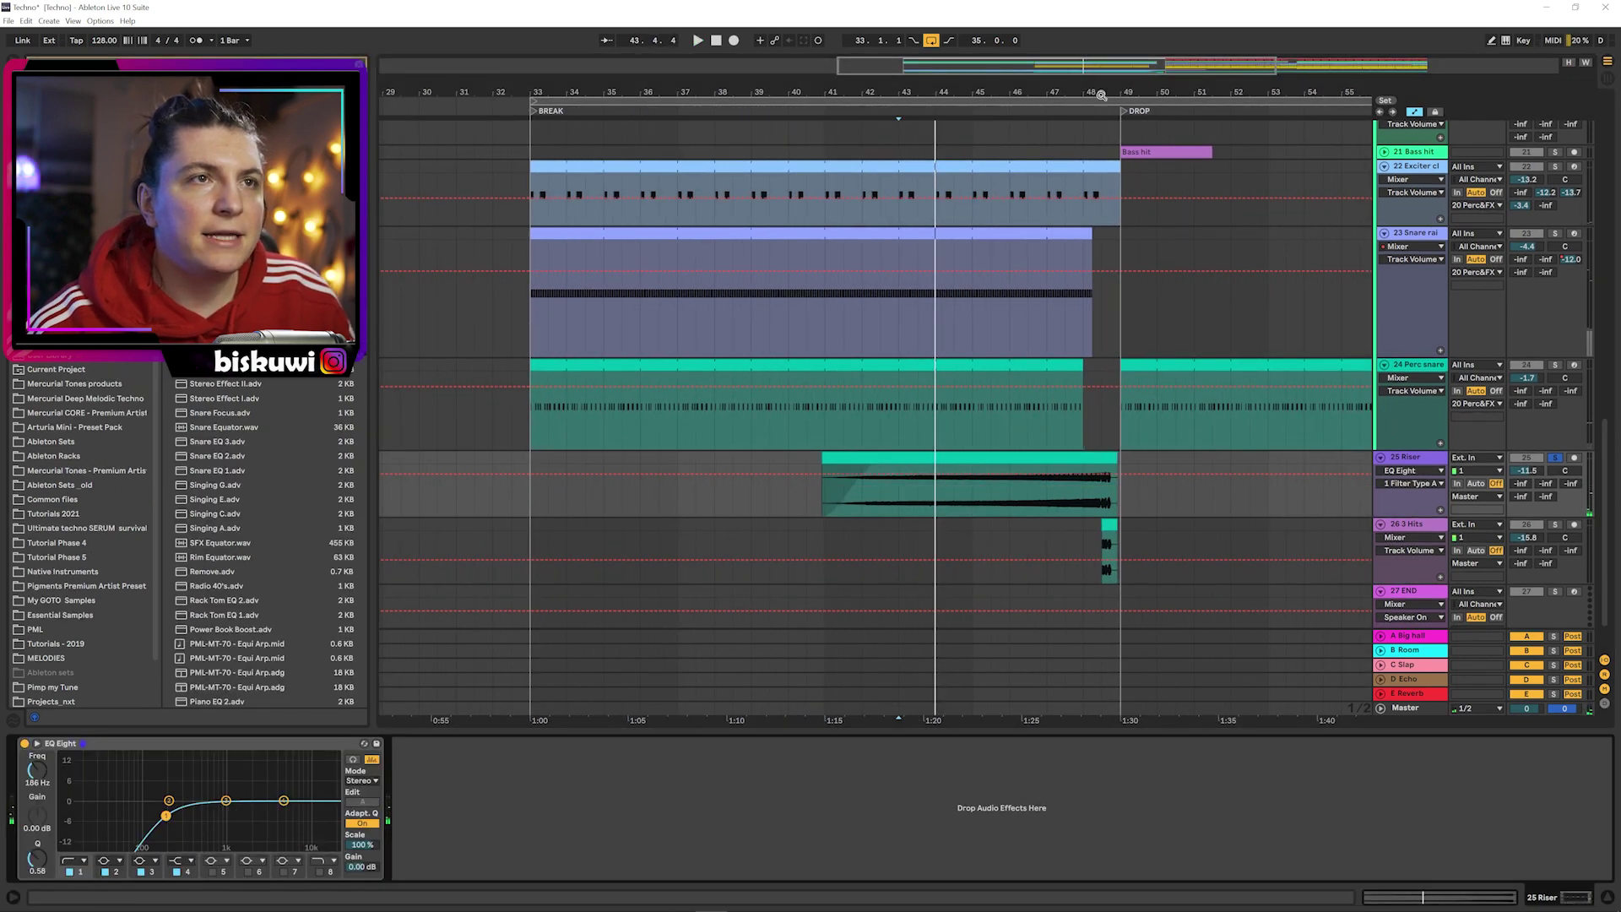
- Play the end of the Riser in solo from position 48.2.4, then play it together with the 3 Hits track
drag(1101, 95, 1105, 472)
key(space)
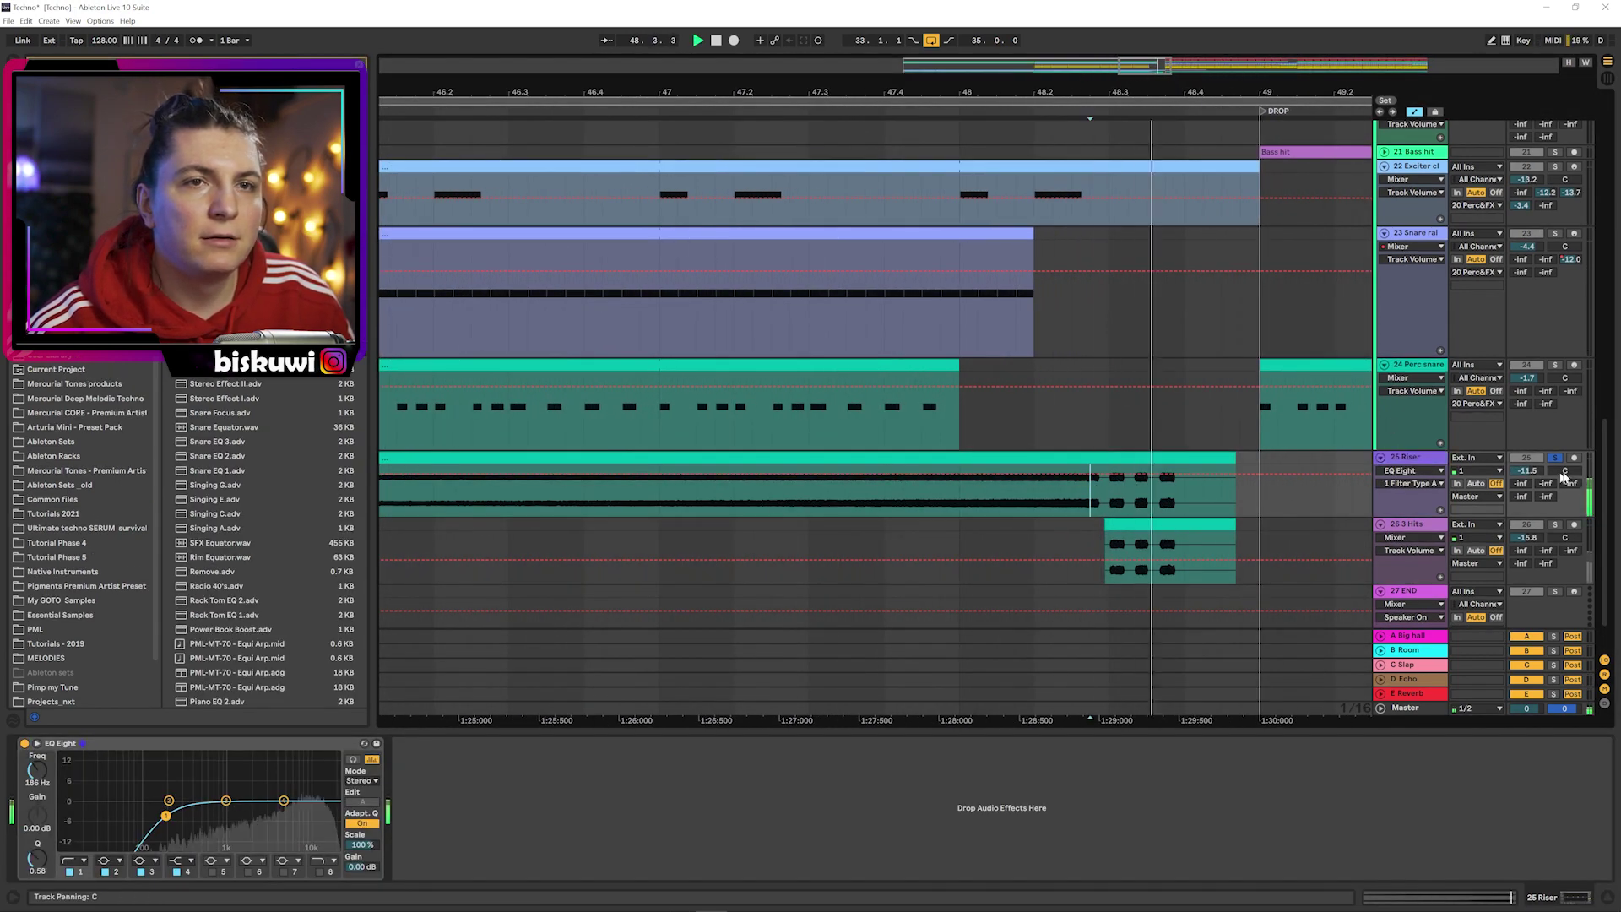
key(space)
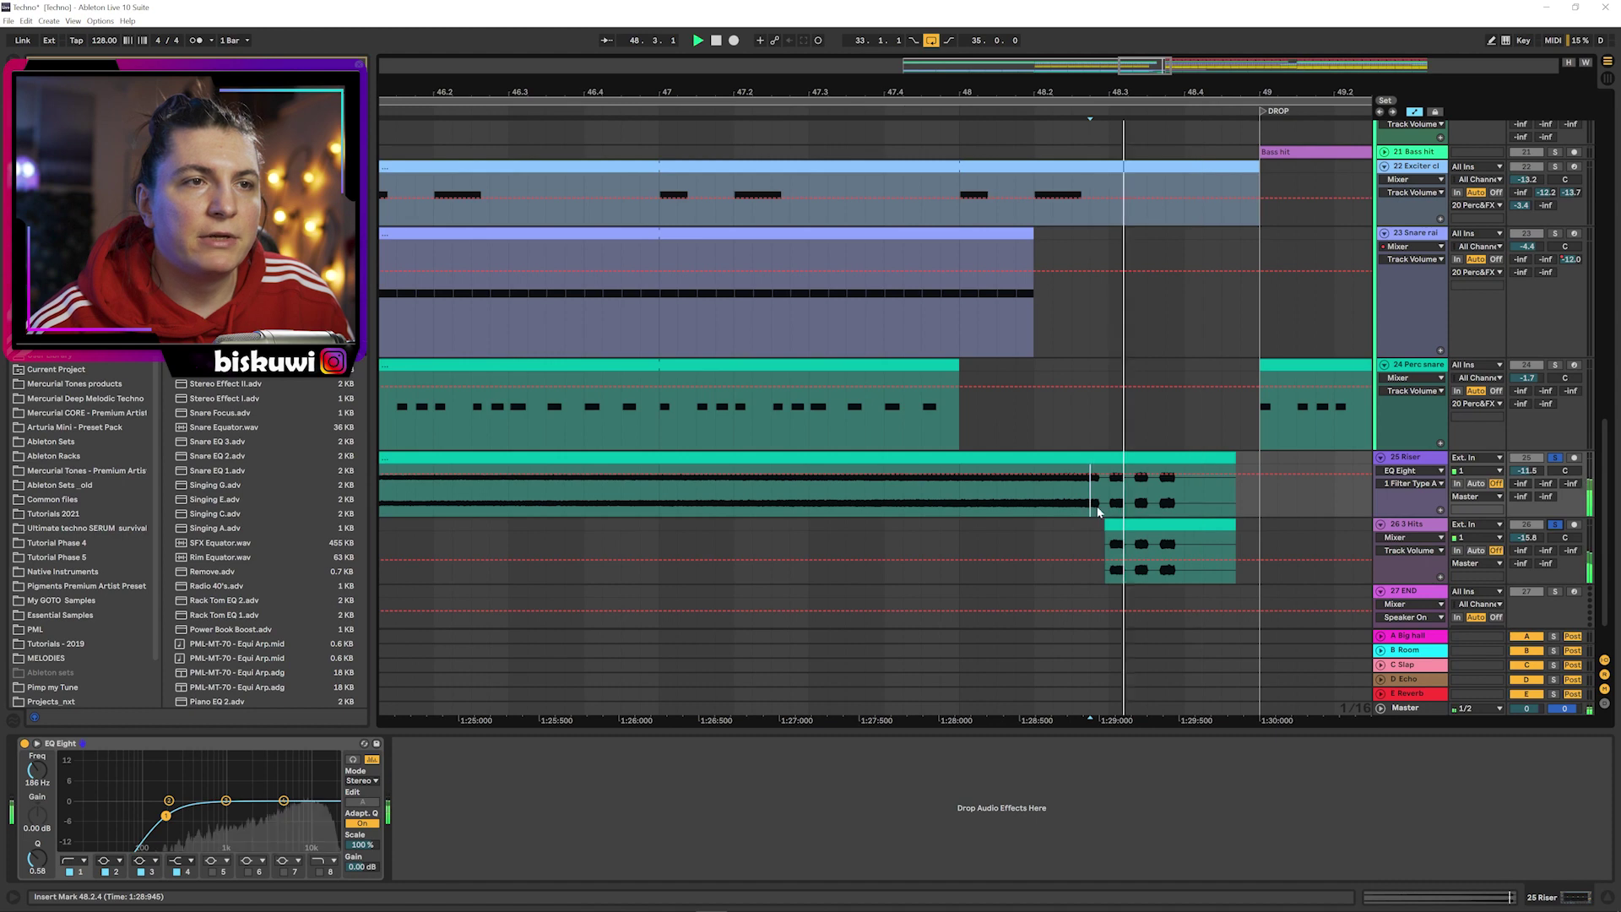
key(space)
click(1154, 525)
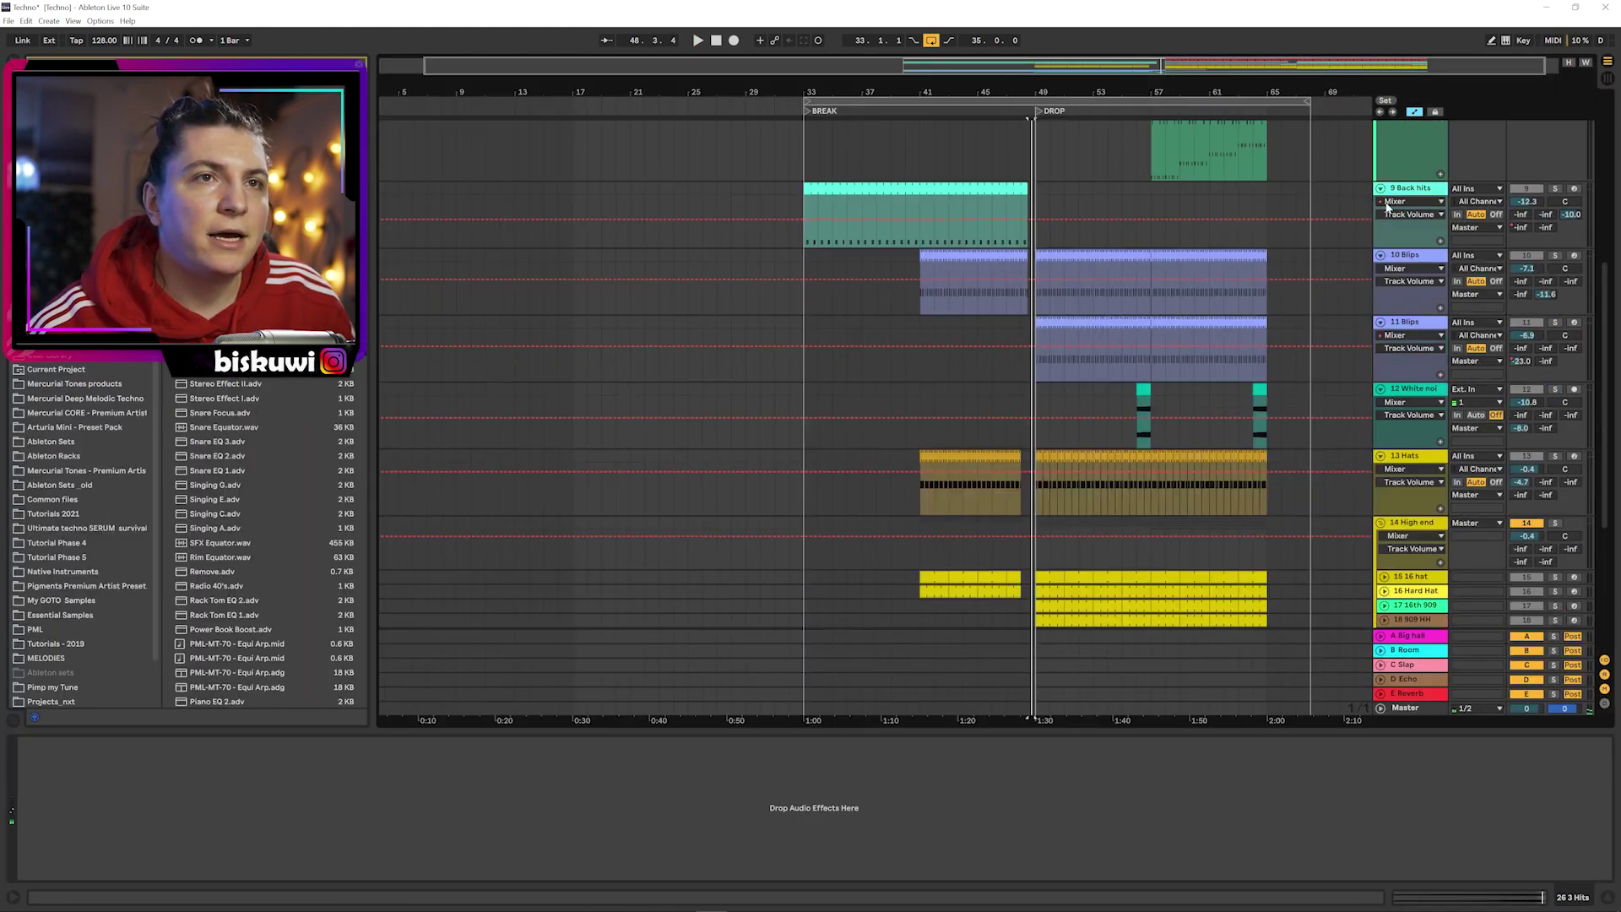
- Fold the Back hits track, and play Melody track 7 in solo from bar 46
scroll(1378, 226, up, 2)
key(space)
scroll(1078, 344, up, 4)
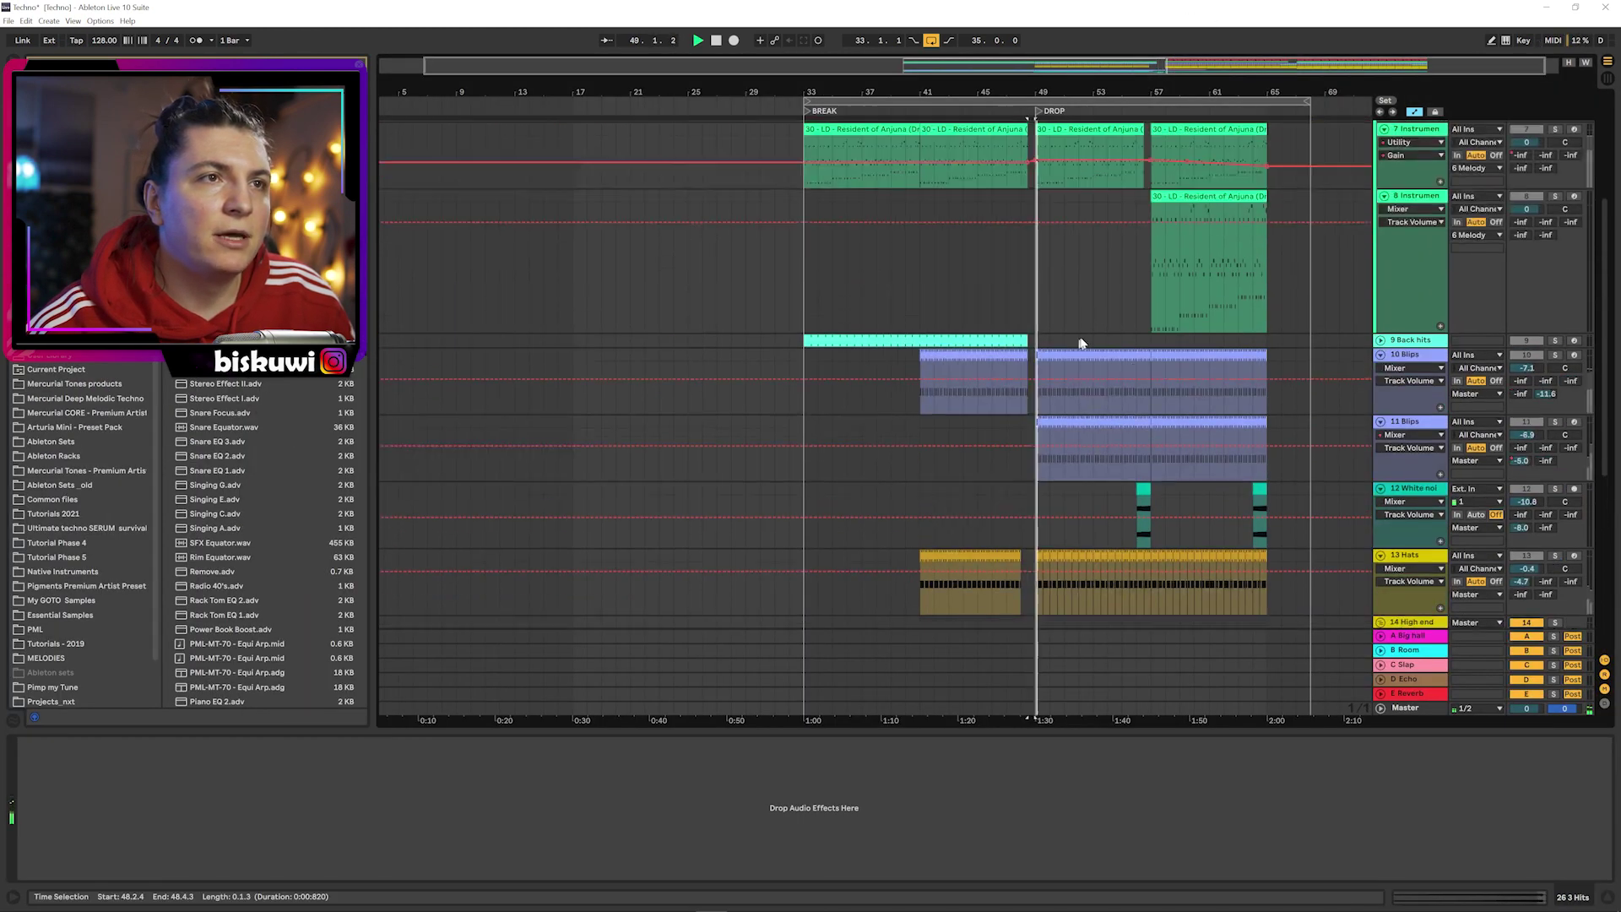
click(992, 244)
key(space)
click(992, 244)
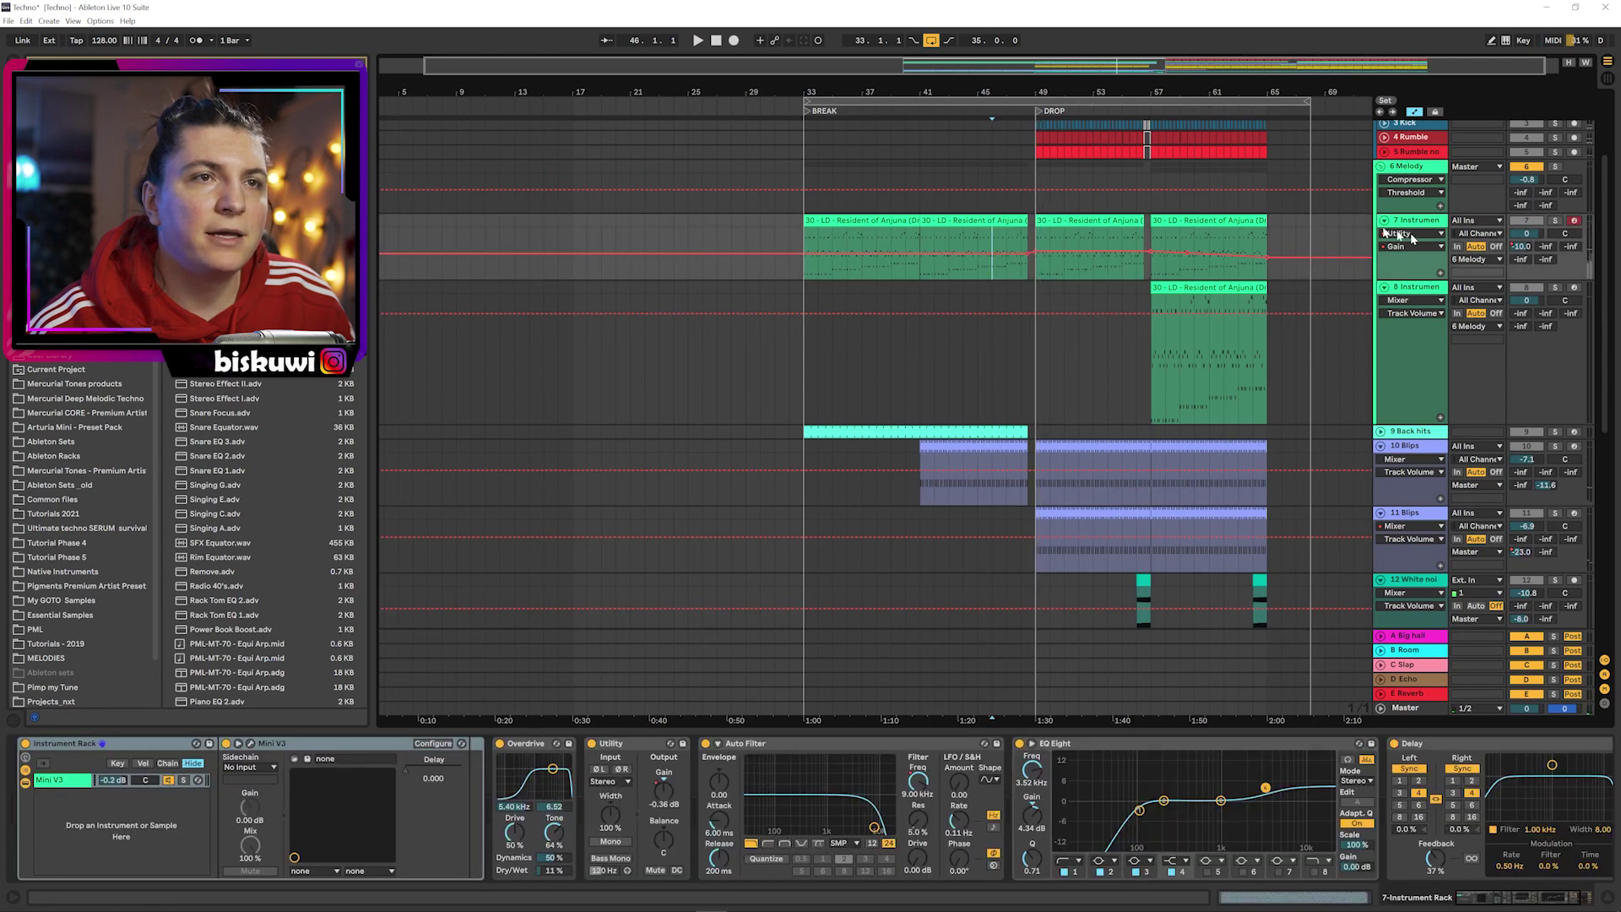
key(plus)
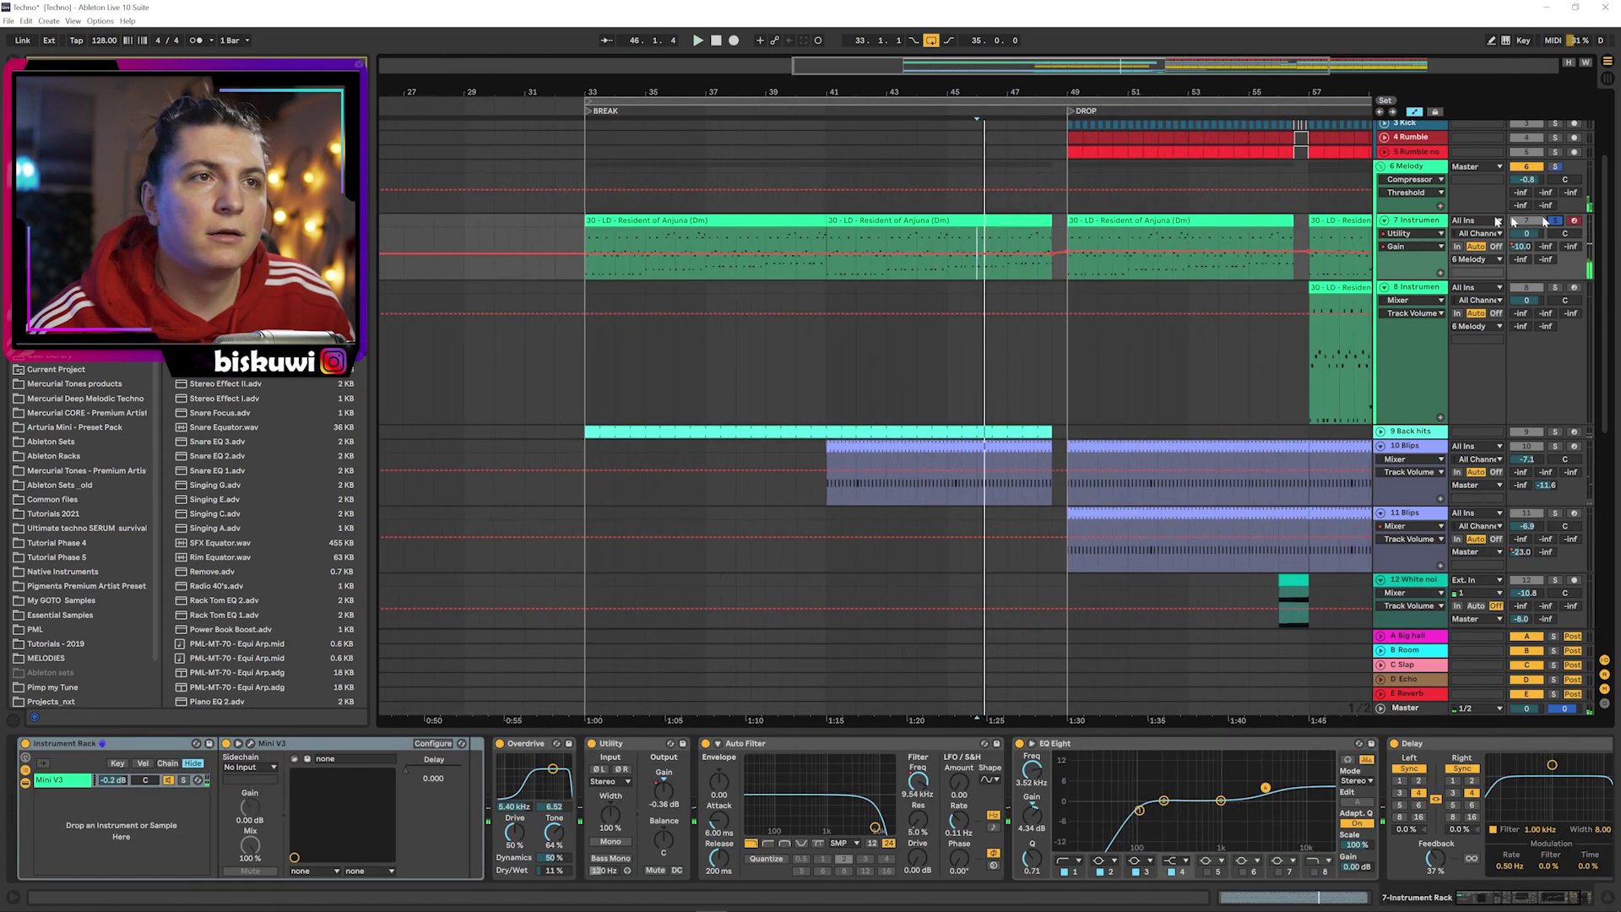
key(space)
click(1522, 247)
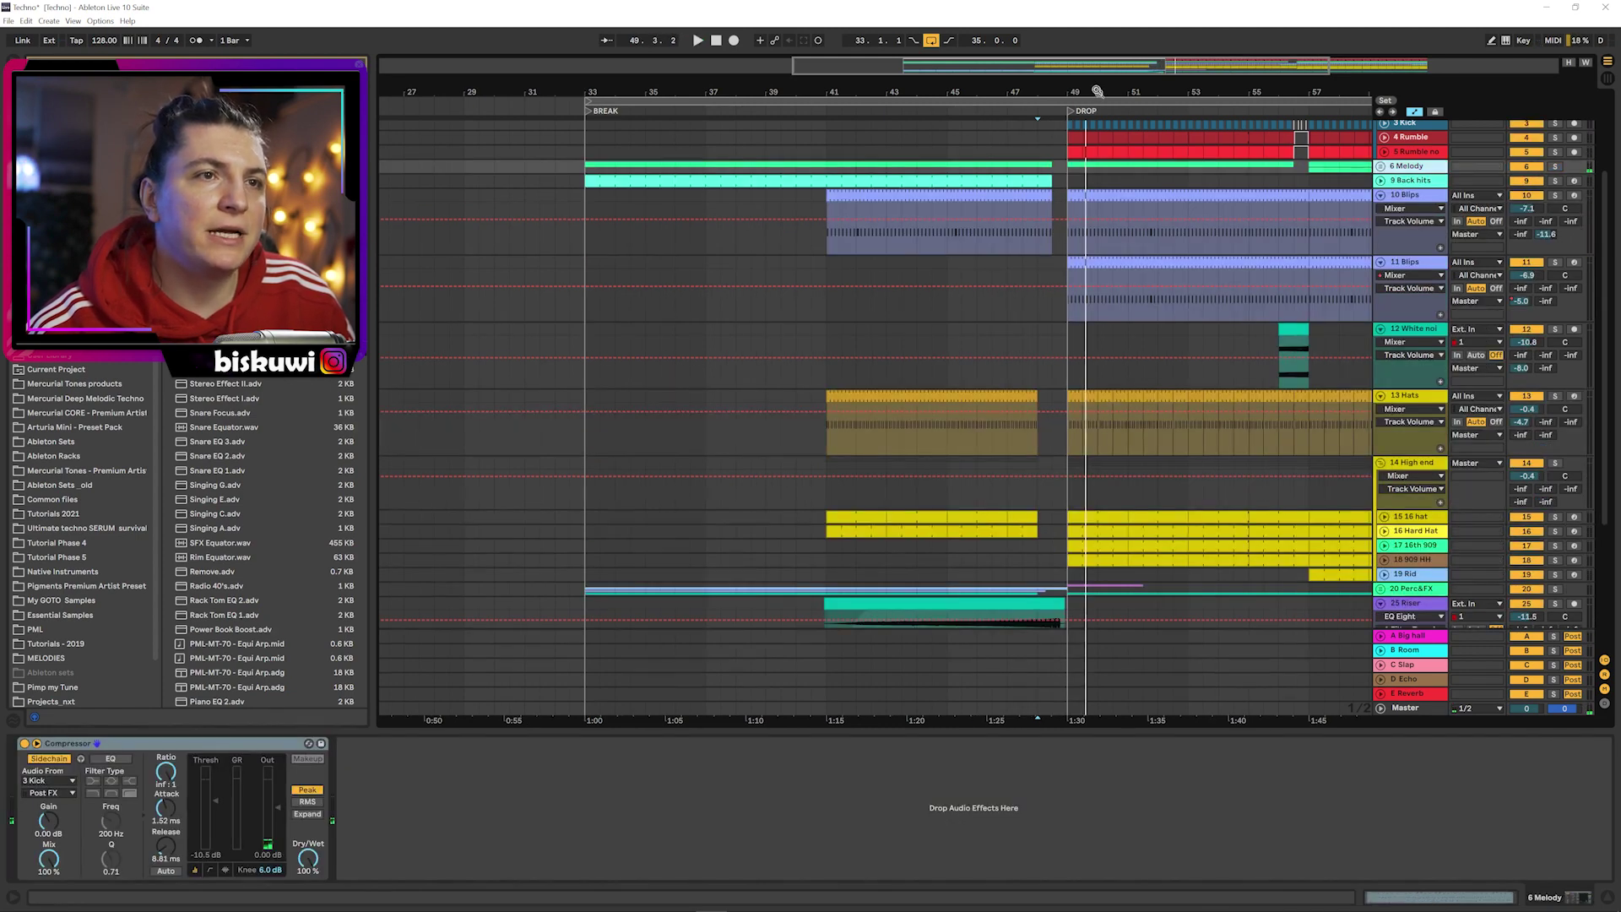
- Look over the layers of the drop section, then fold the High end group and all other tracks
drag(1097, 90, 938, 64)
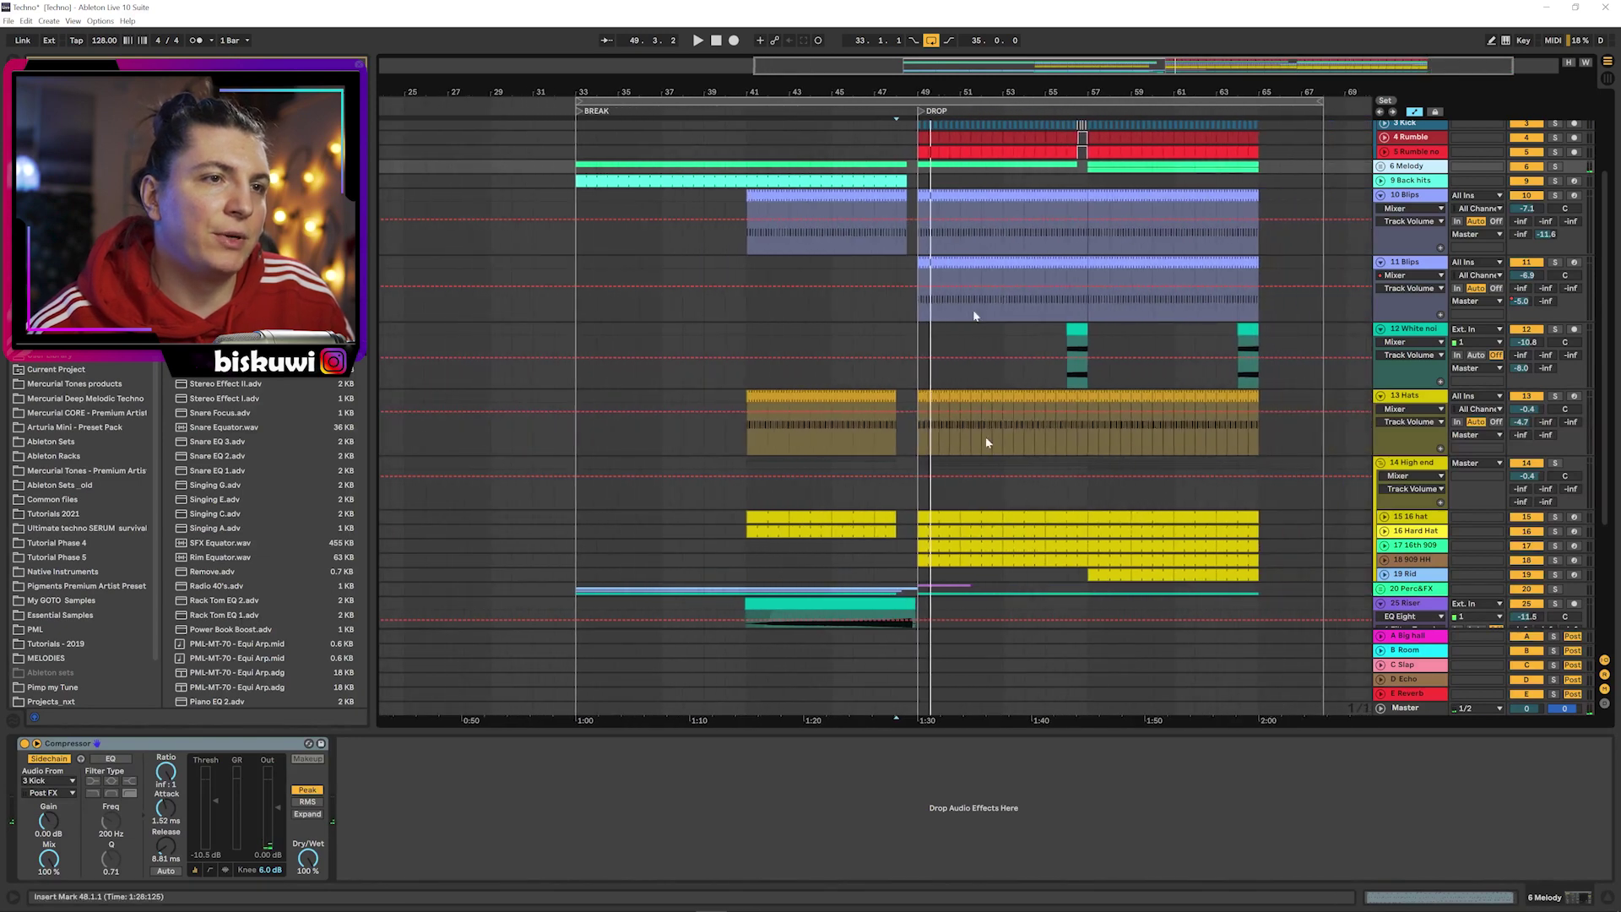
scroll(941, 535, down, 3)
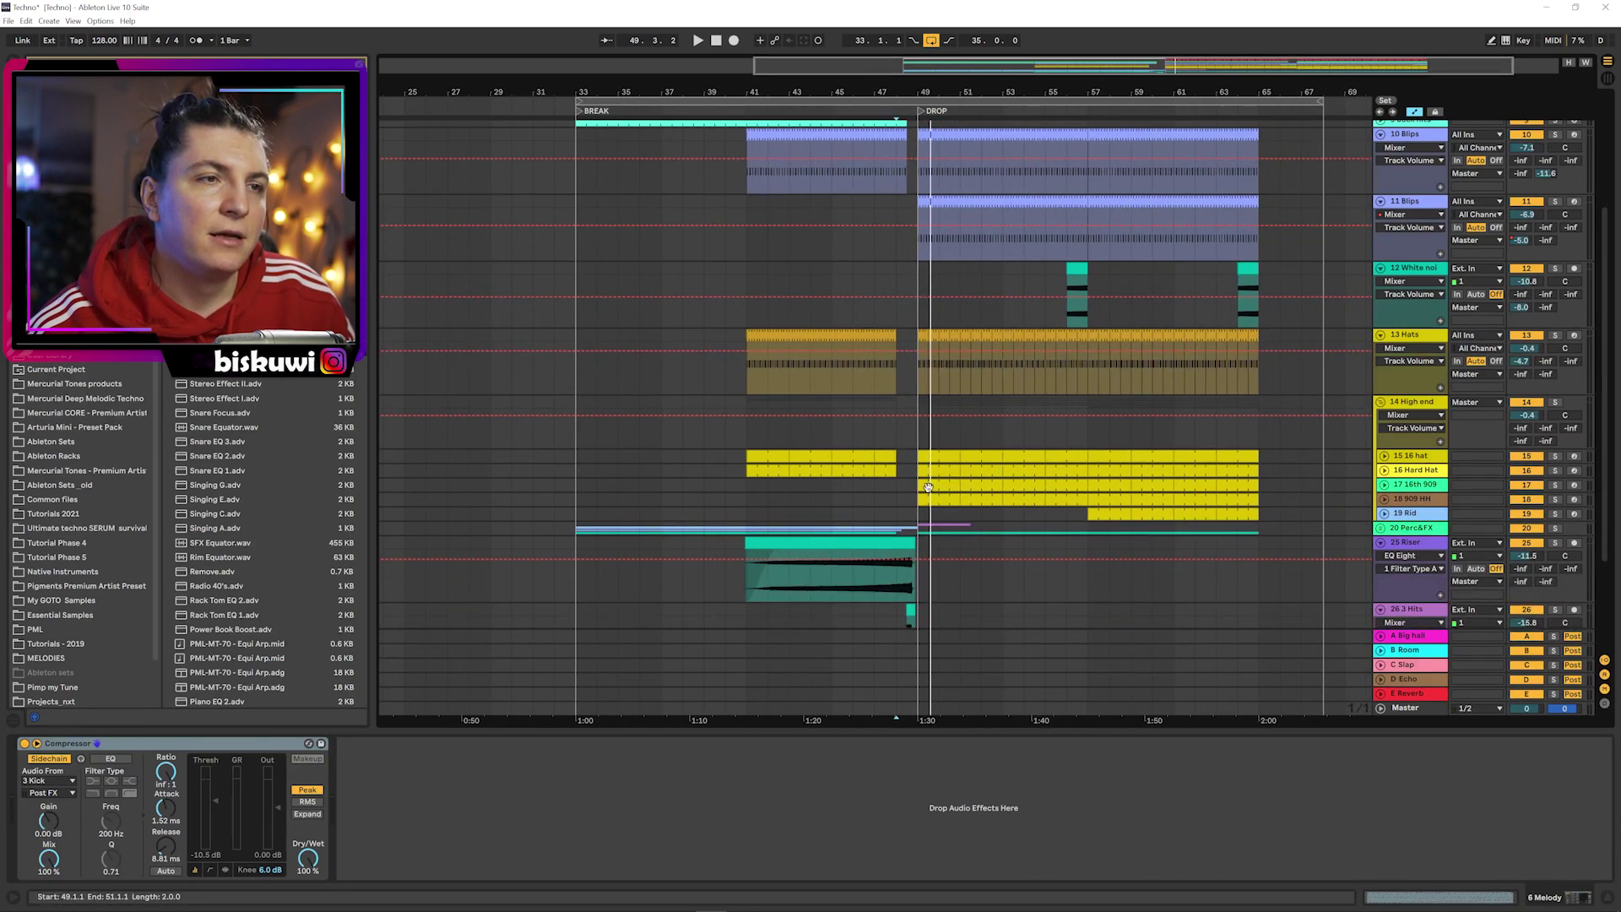
scroll(928, 498, down, 6)
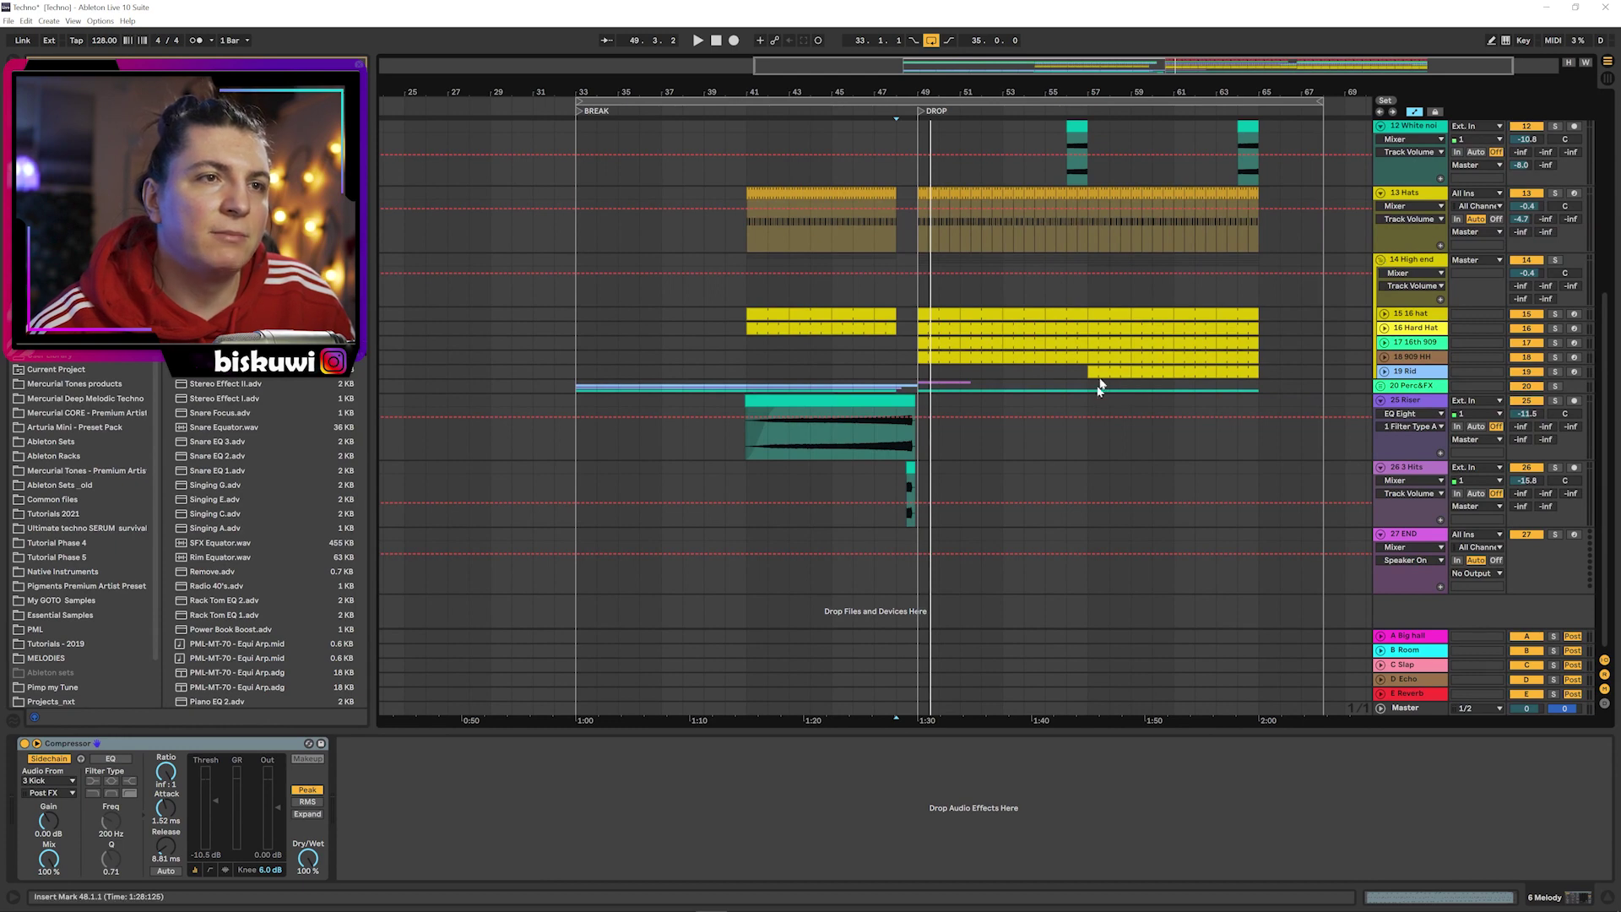
click(1382, 259)
alt+click(1382, 259)
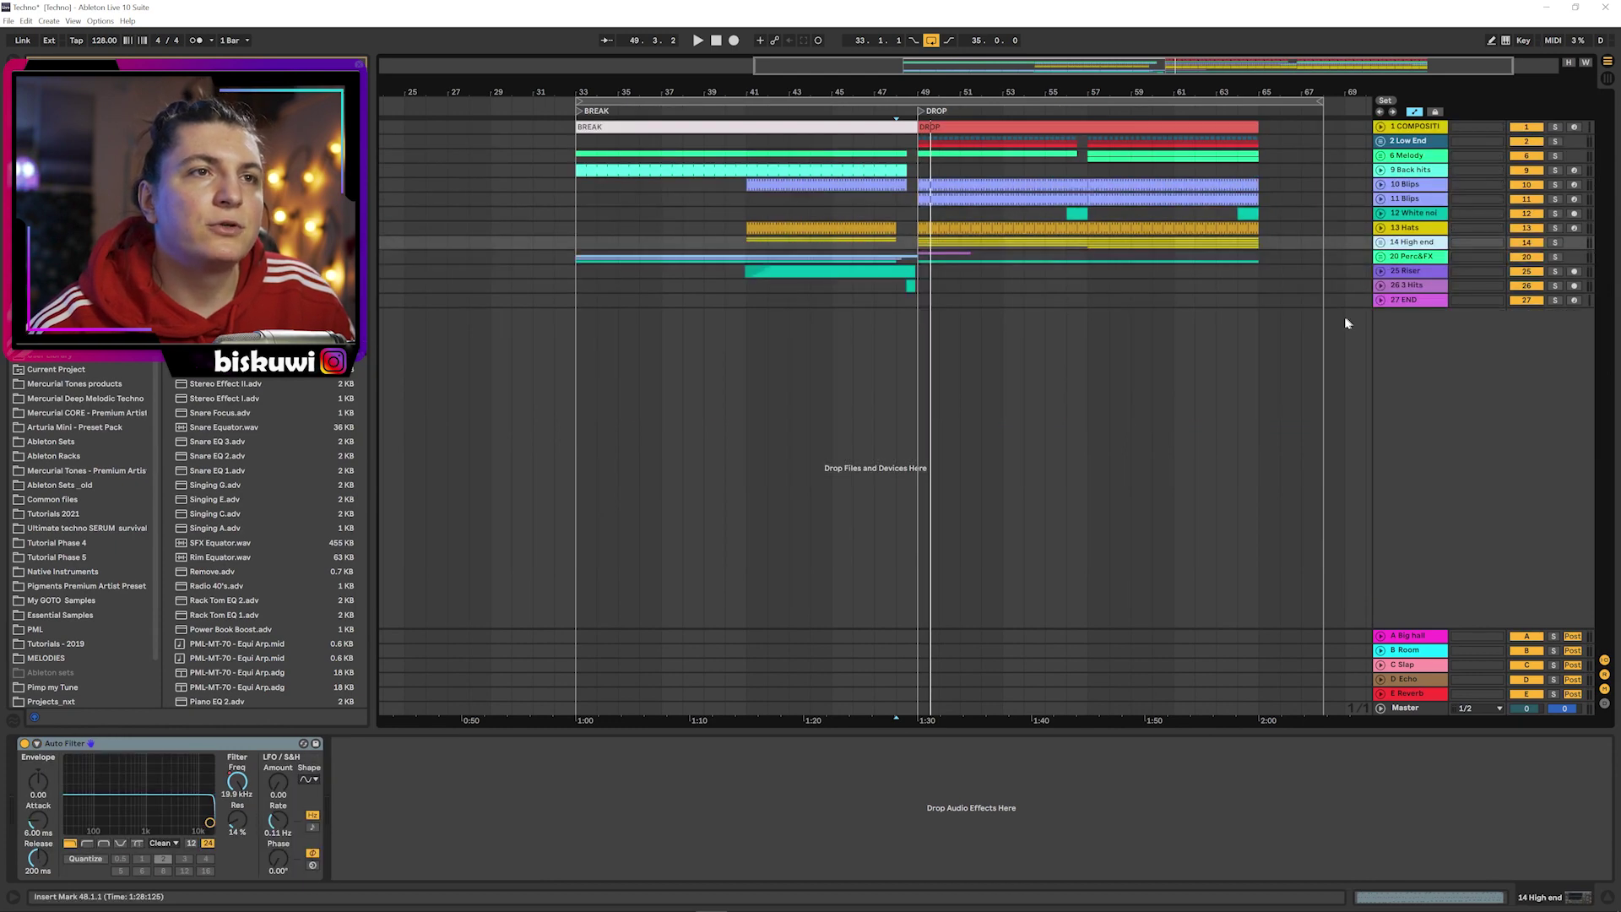
- Unfold the Low End and Melody groups, and play Melody track 7 in solo from bar 50 of the drop
click(1381, 140)
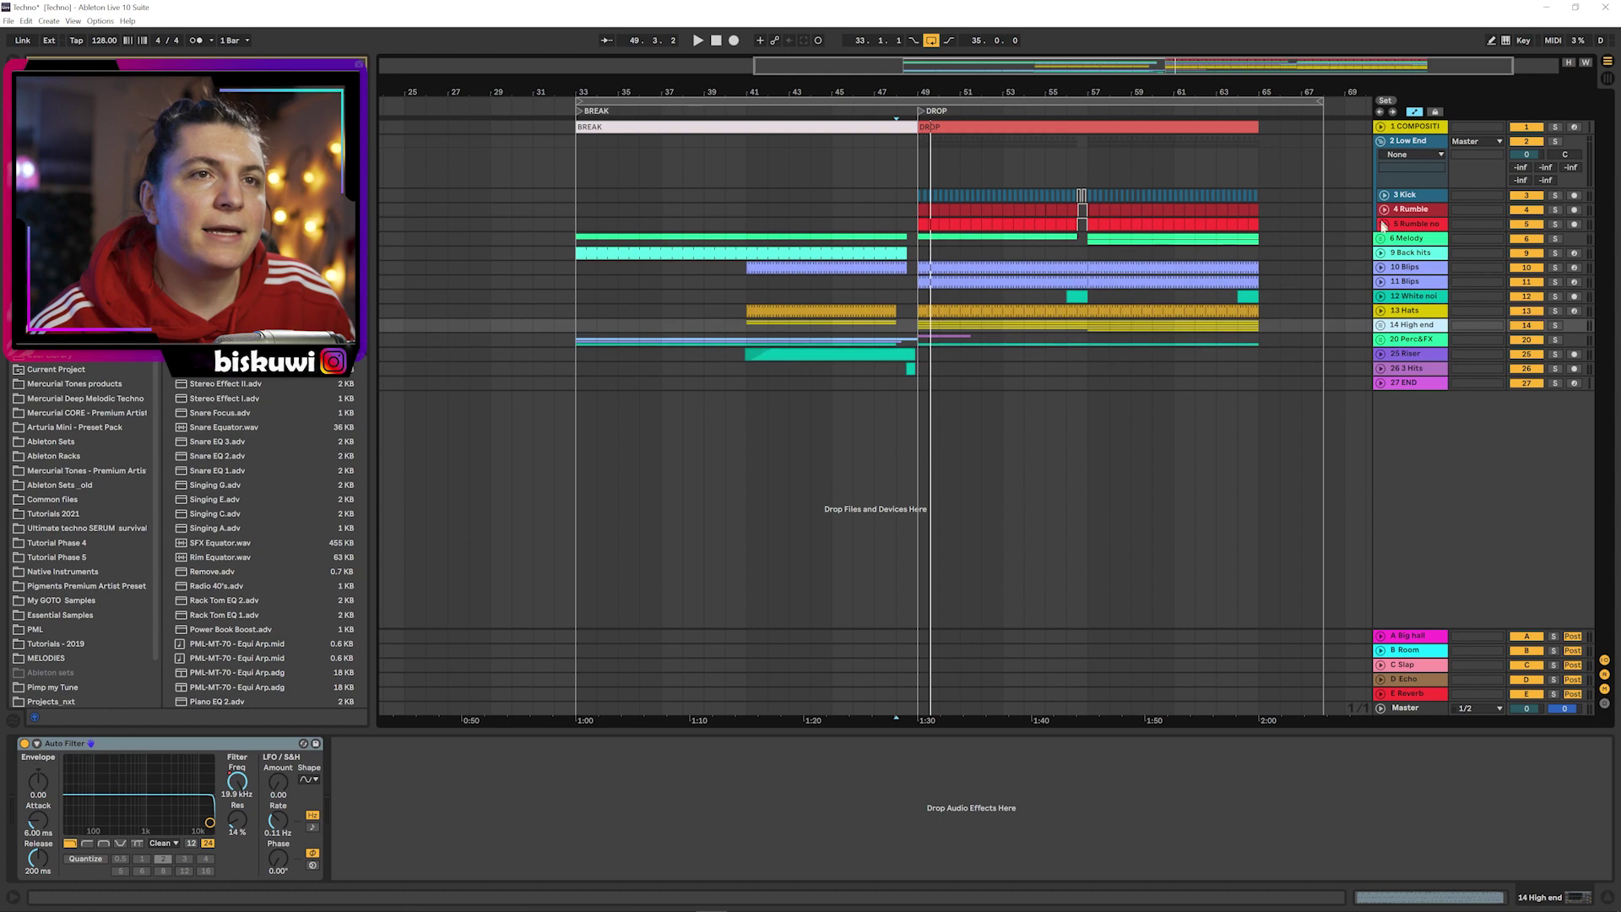
click(1381, 238)
click(1431, 251)
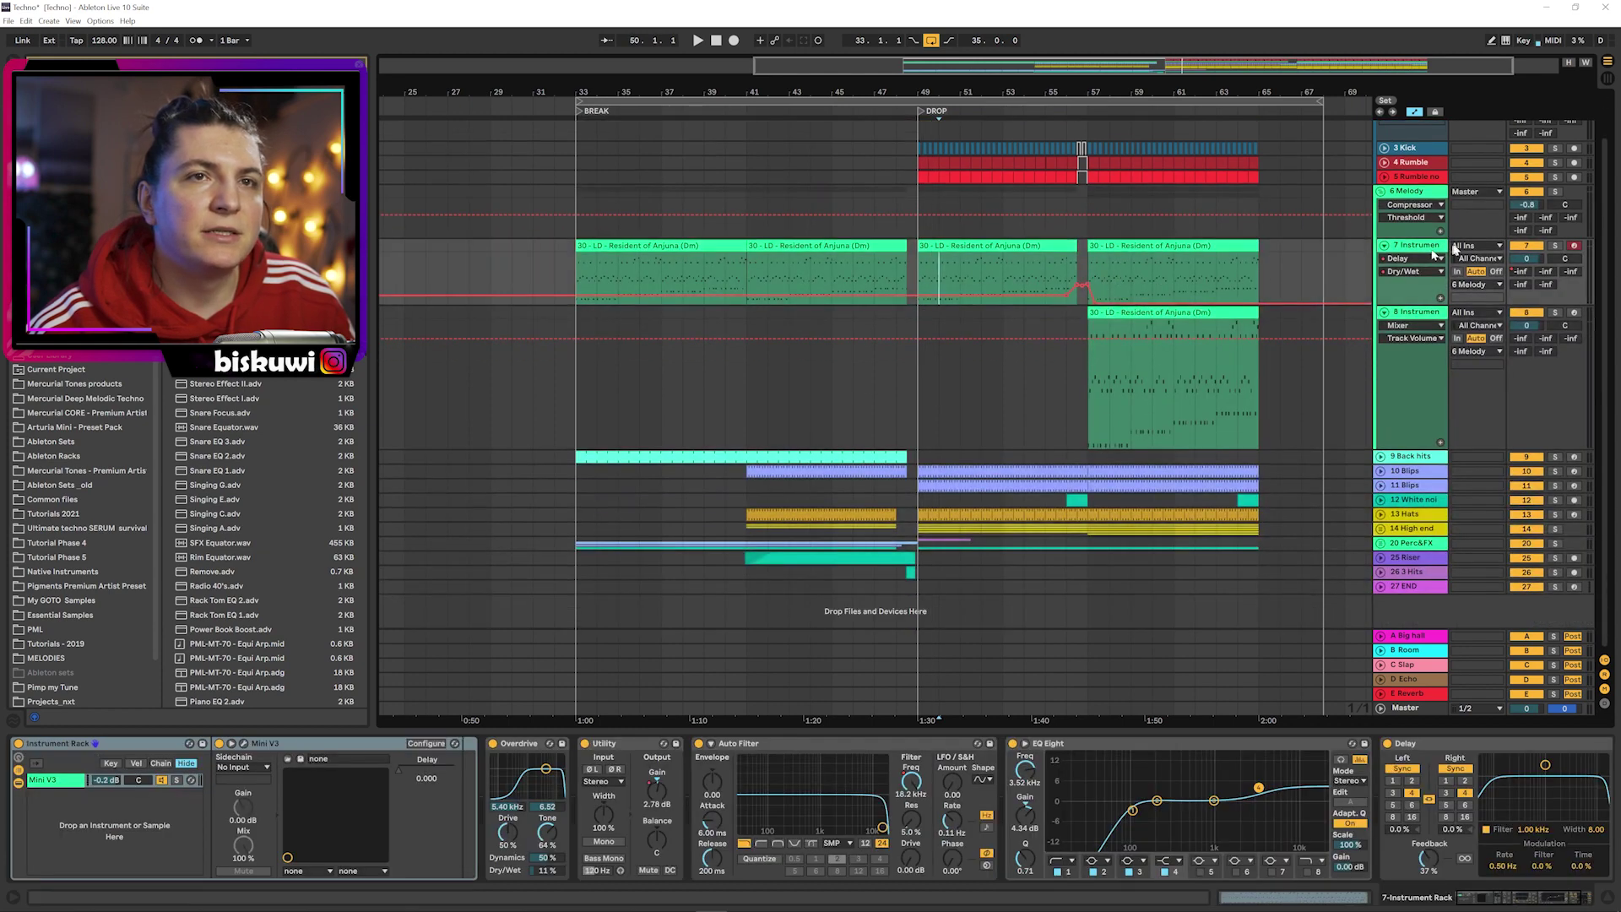
click(1553, 245)
key(space)
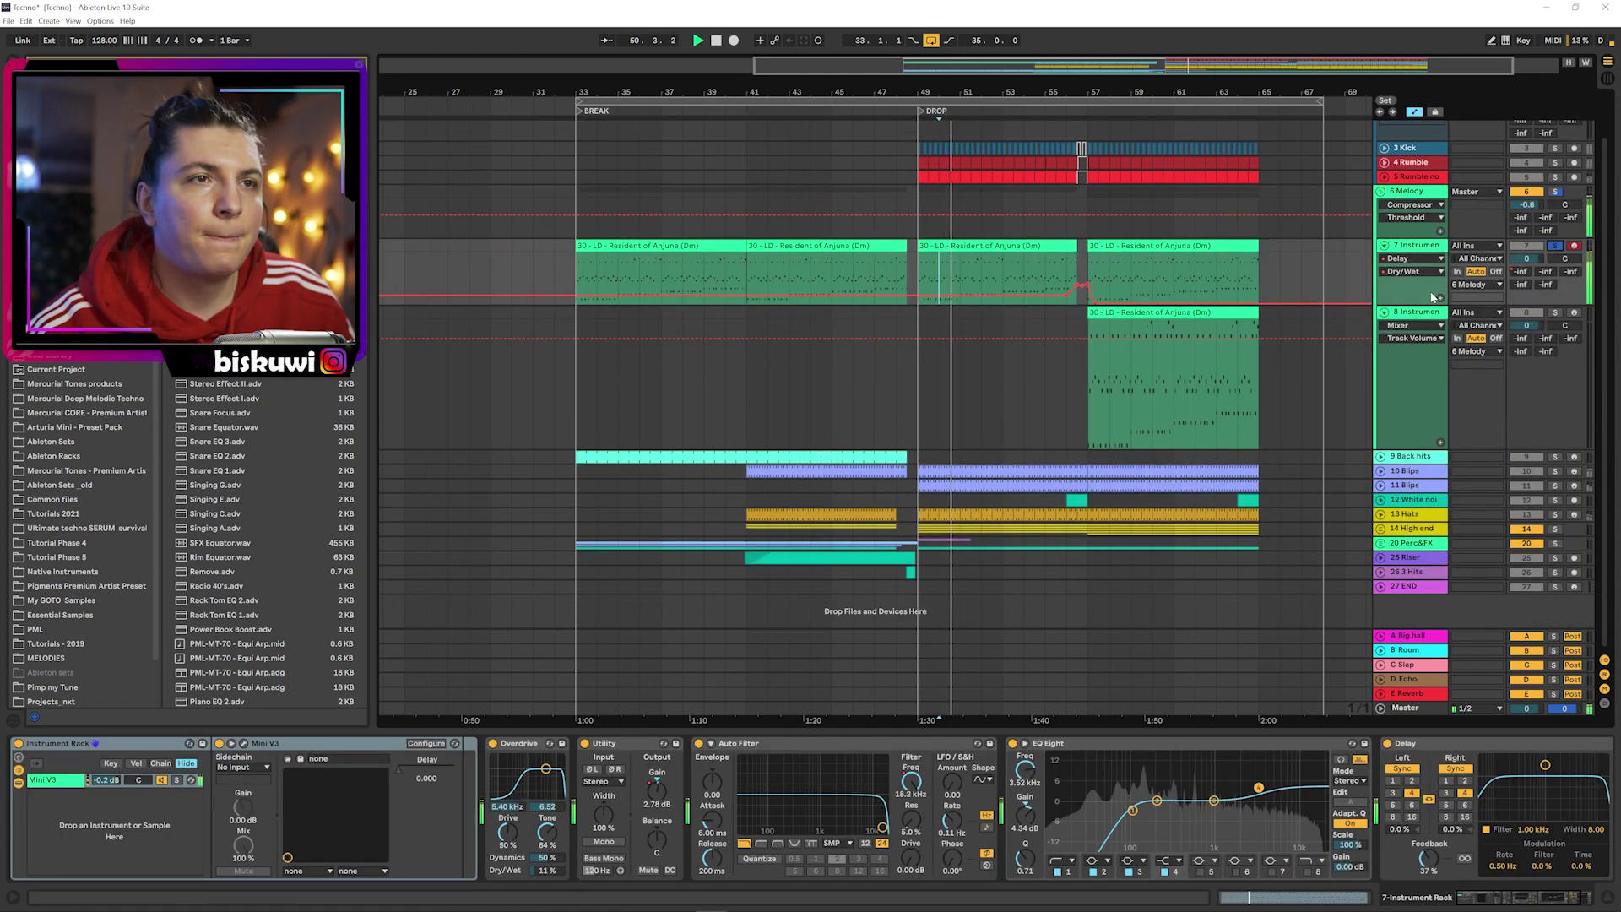
- Play Melody track 7 in solo from bar 63, then add Melody track 8 to the solo
click(1216, 271)
key(space)
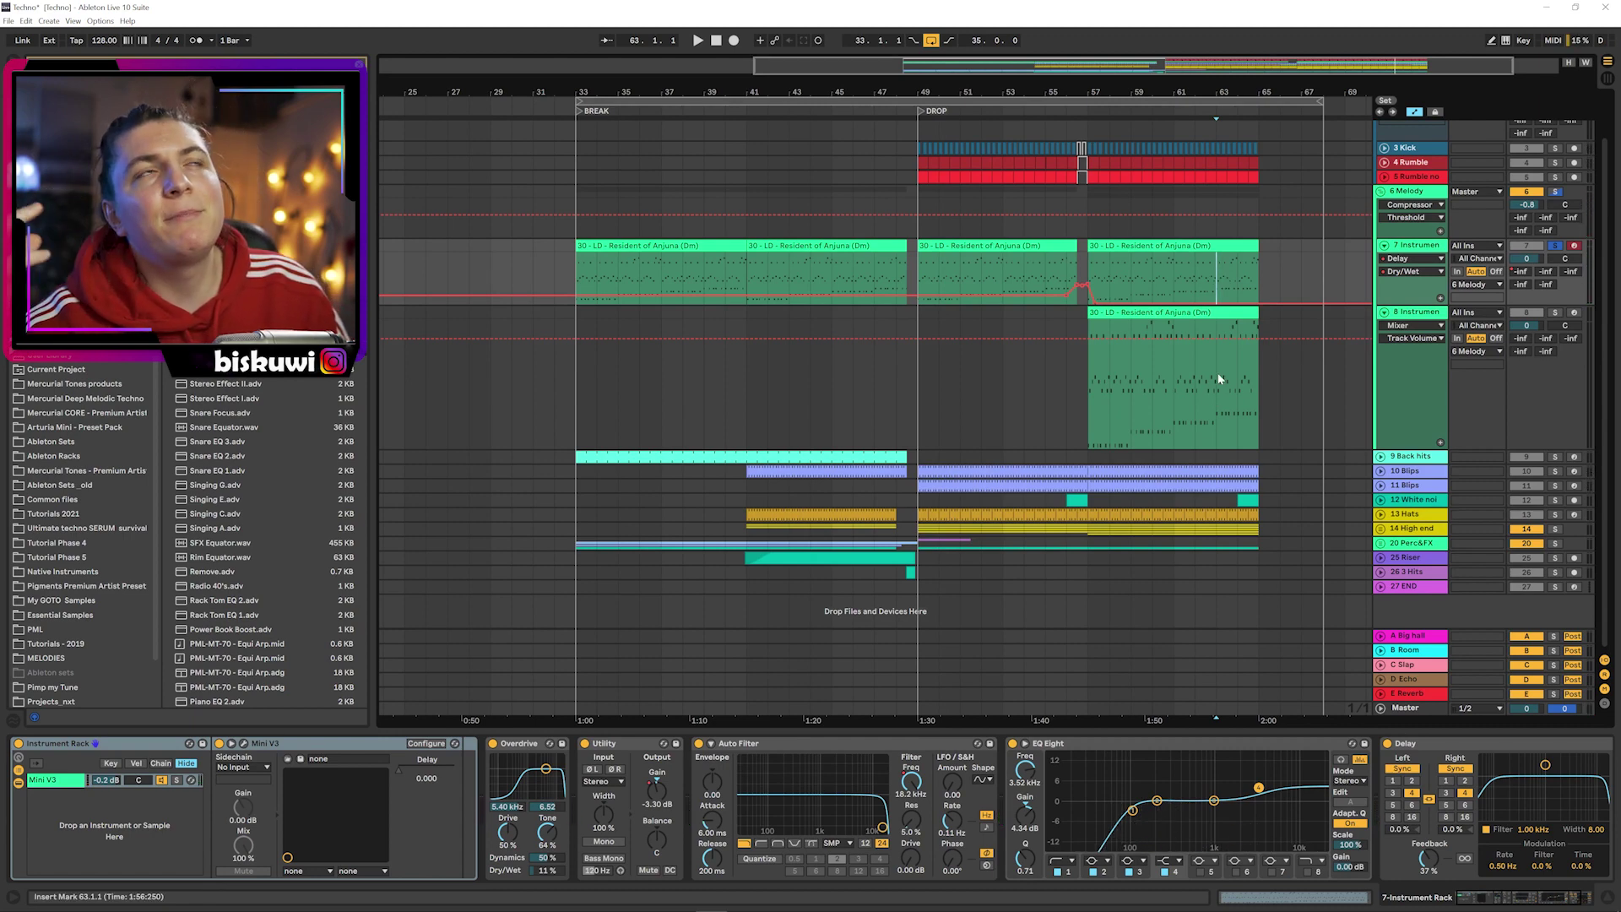
key(space)
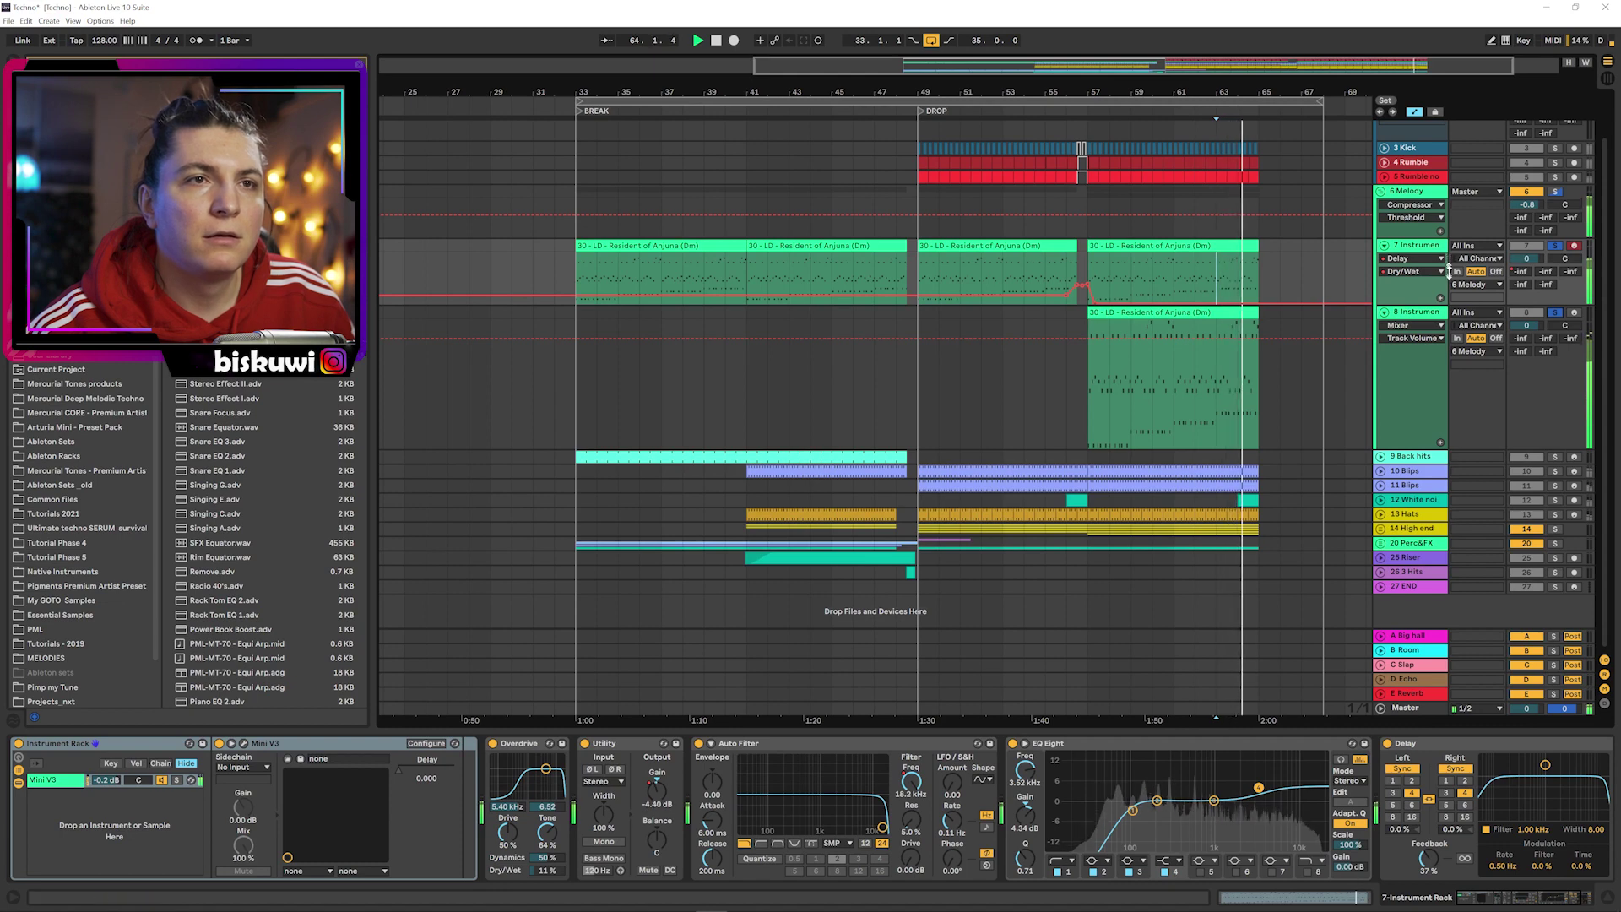
- Stop playback and display the Utility gain automation of Melody track 7, followed by that of Melody track 8
key(space)
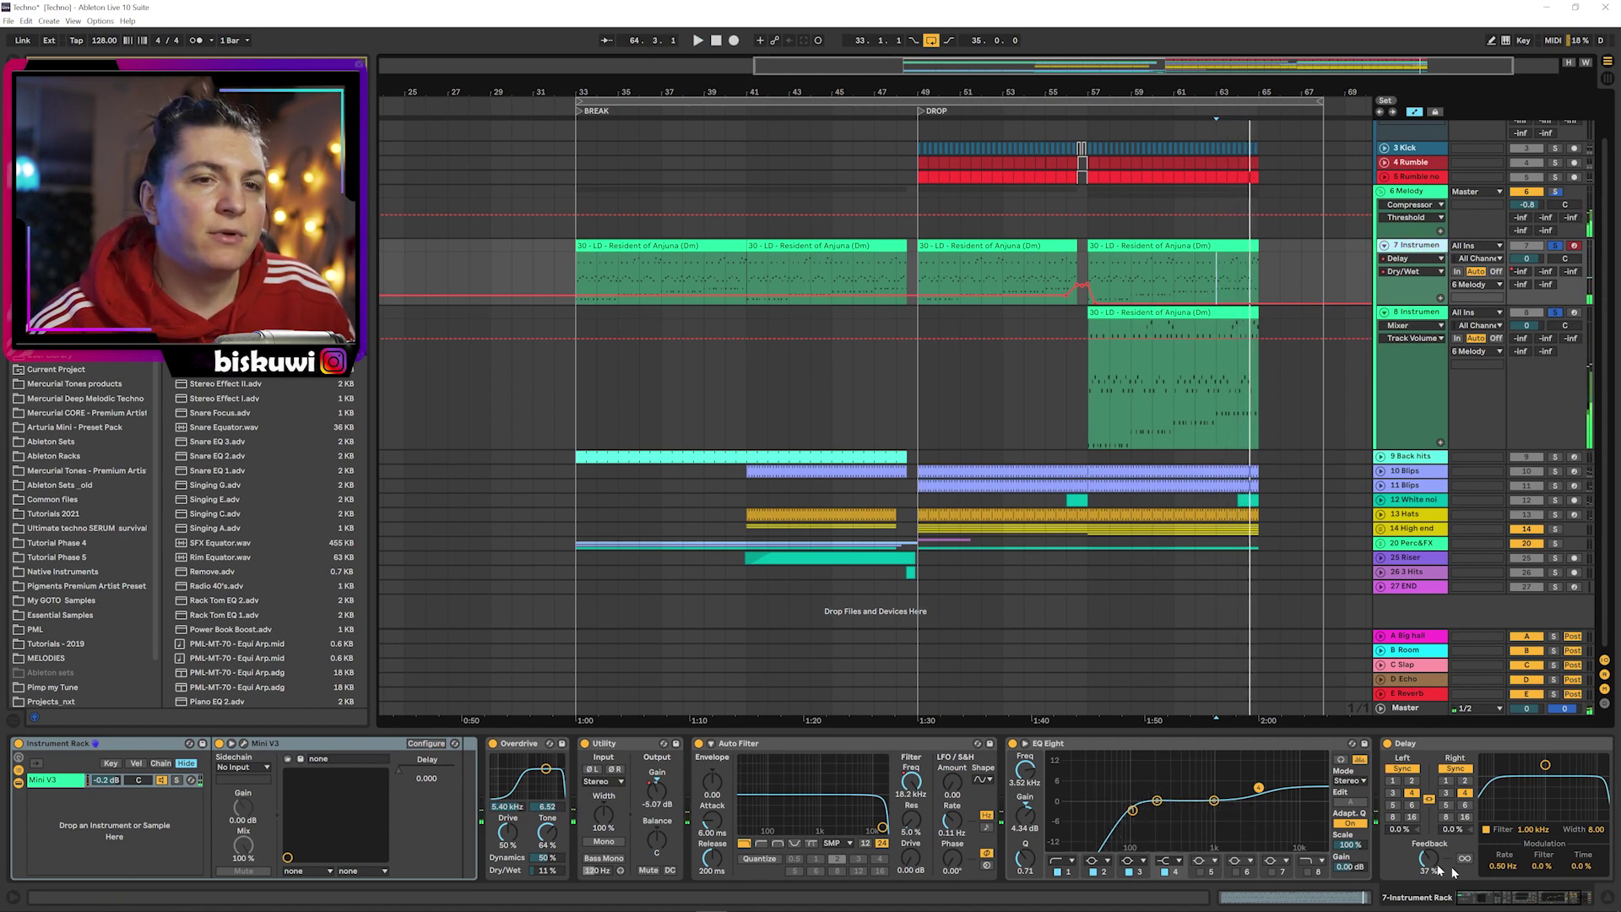
click(663, 795)
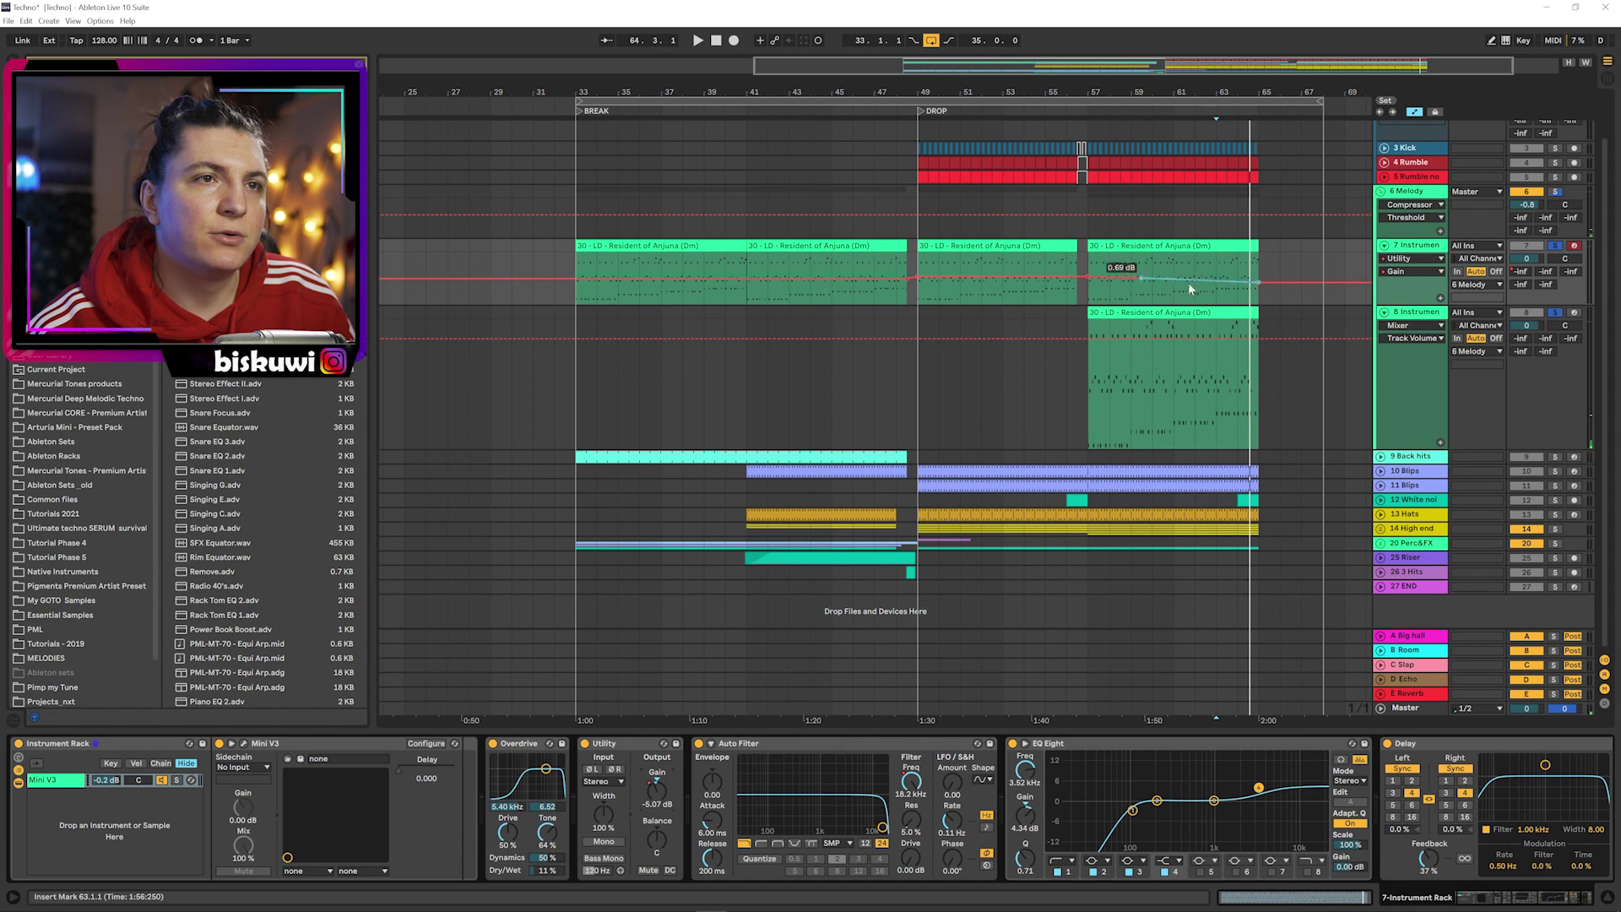
click(1432, 319)
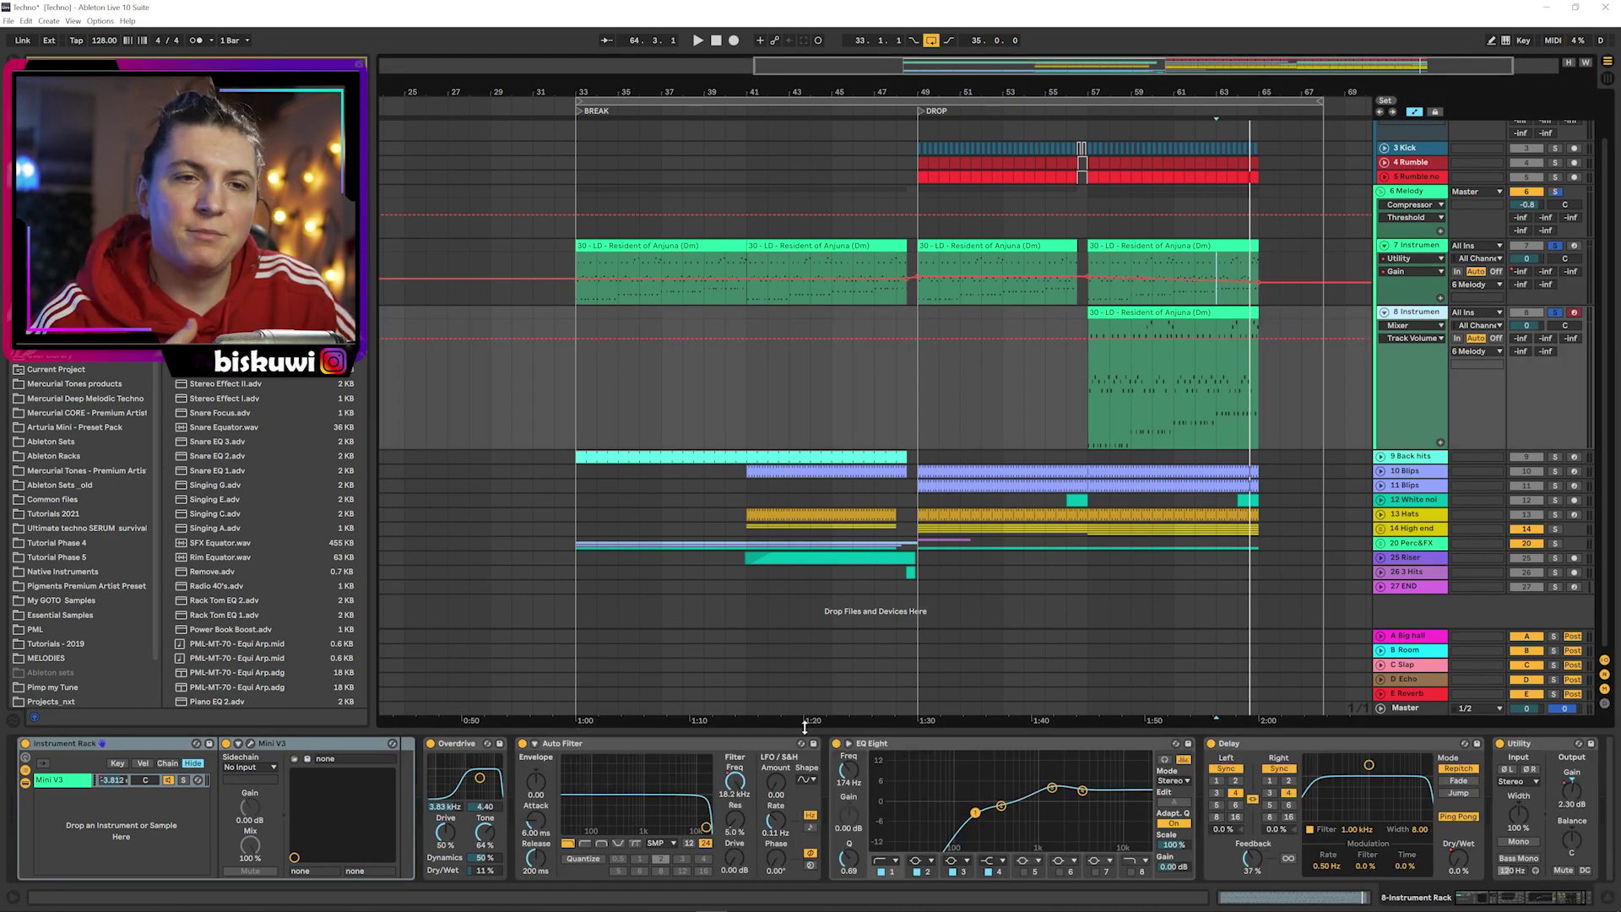
click(1571, 799)
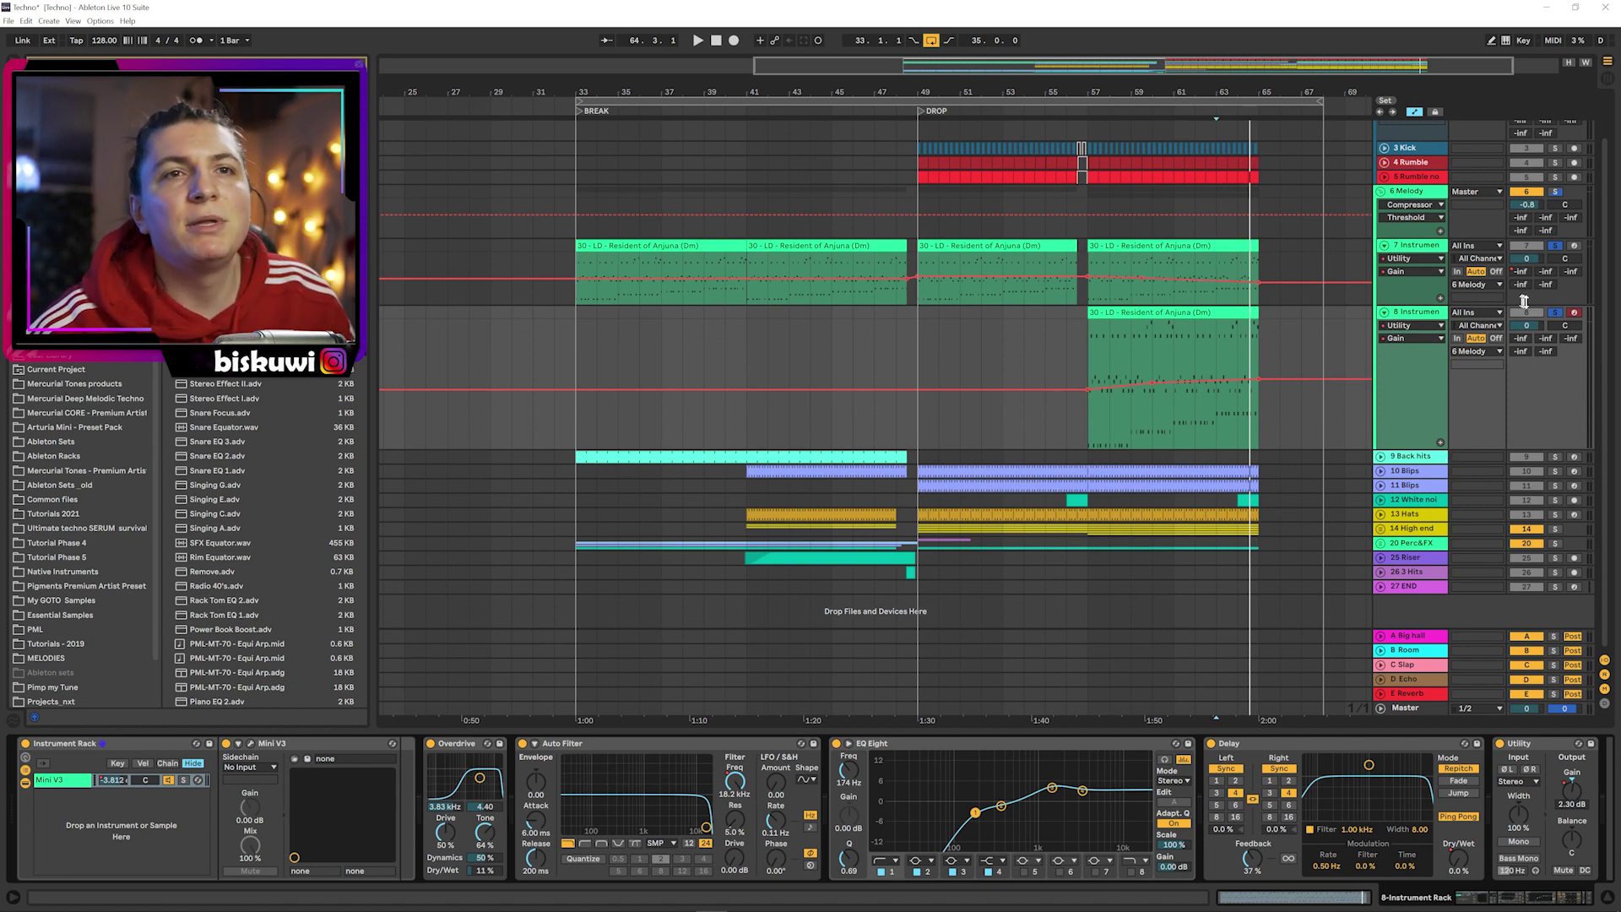
- Take the melody tracks out of solo, then fold the Melody and Low End groups
click(1554, 314)
click(1380, 192)
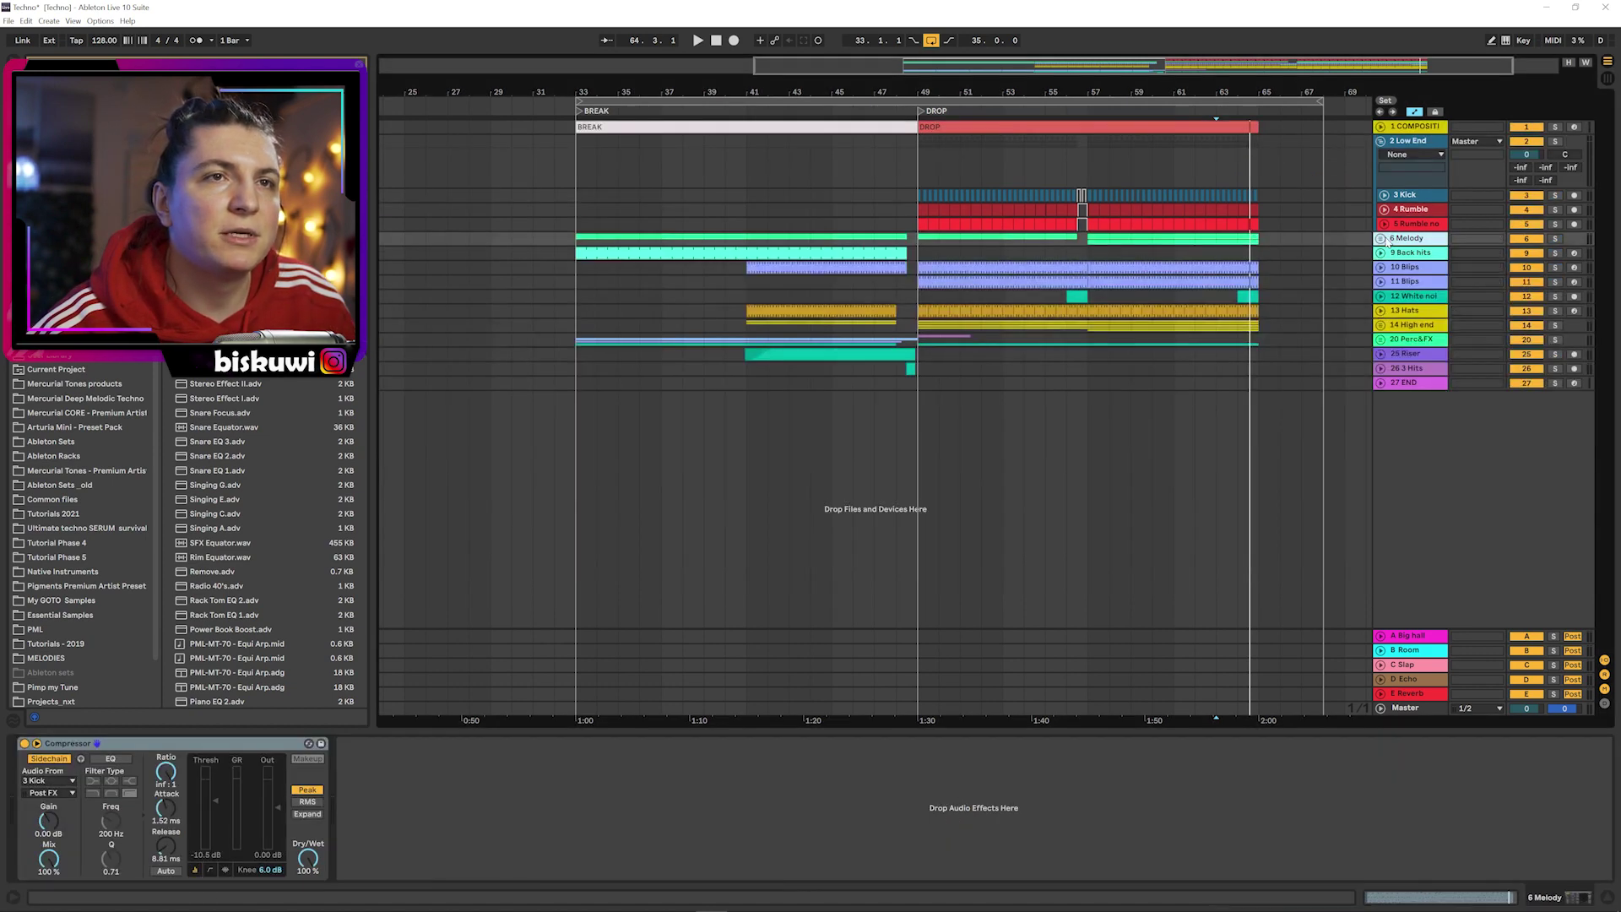
click(1391, 141)
click(1381, 141)
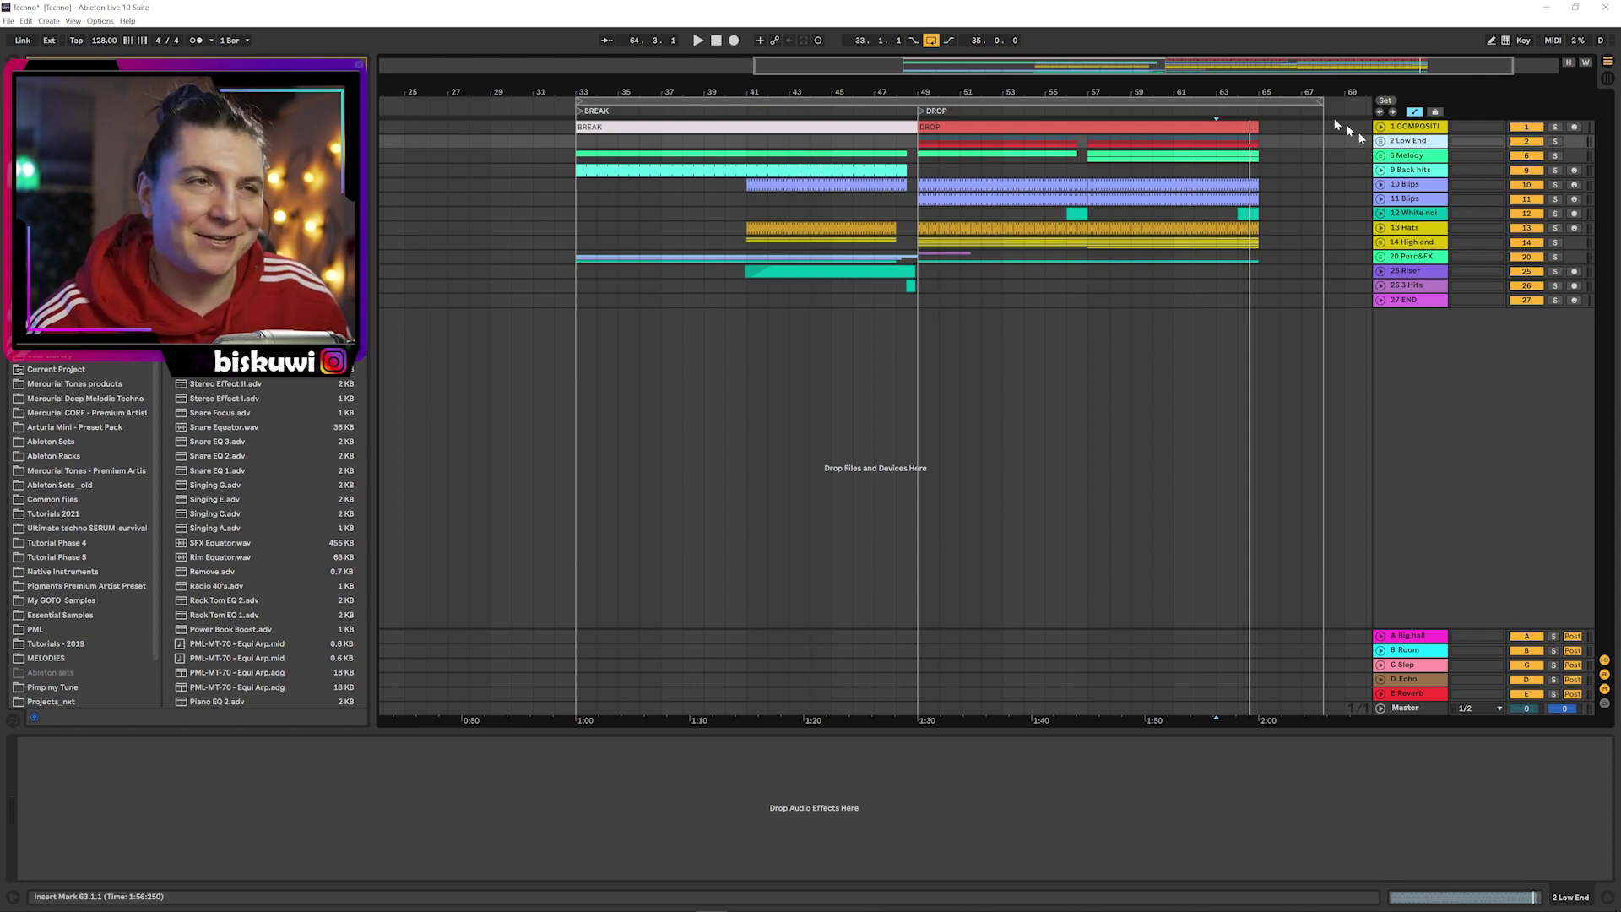
- Unfold all tracks and play the full arrangement from the start of the break at bar 33
click(806, 123)
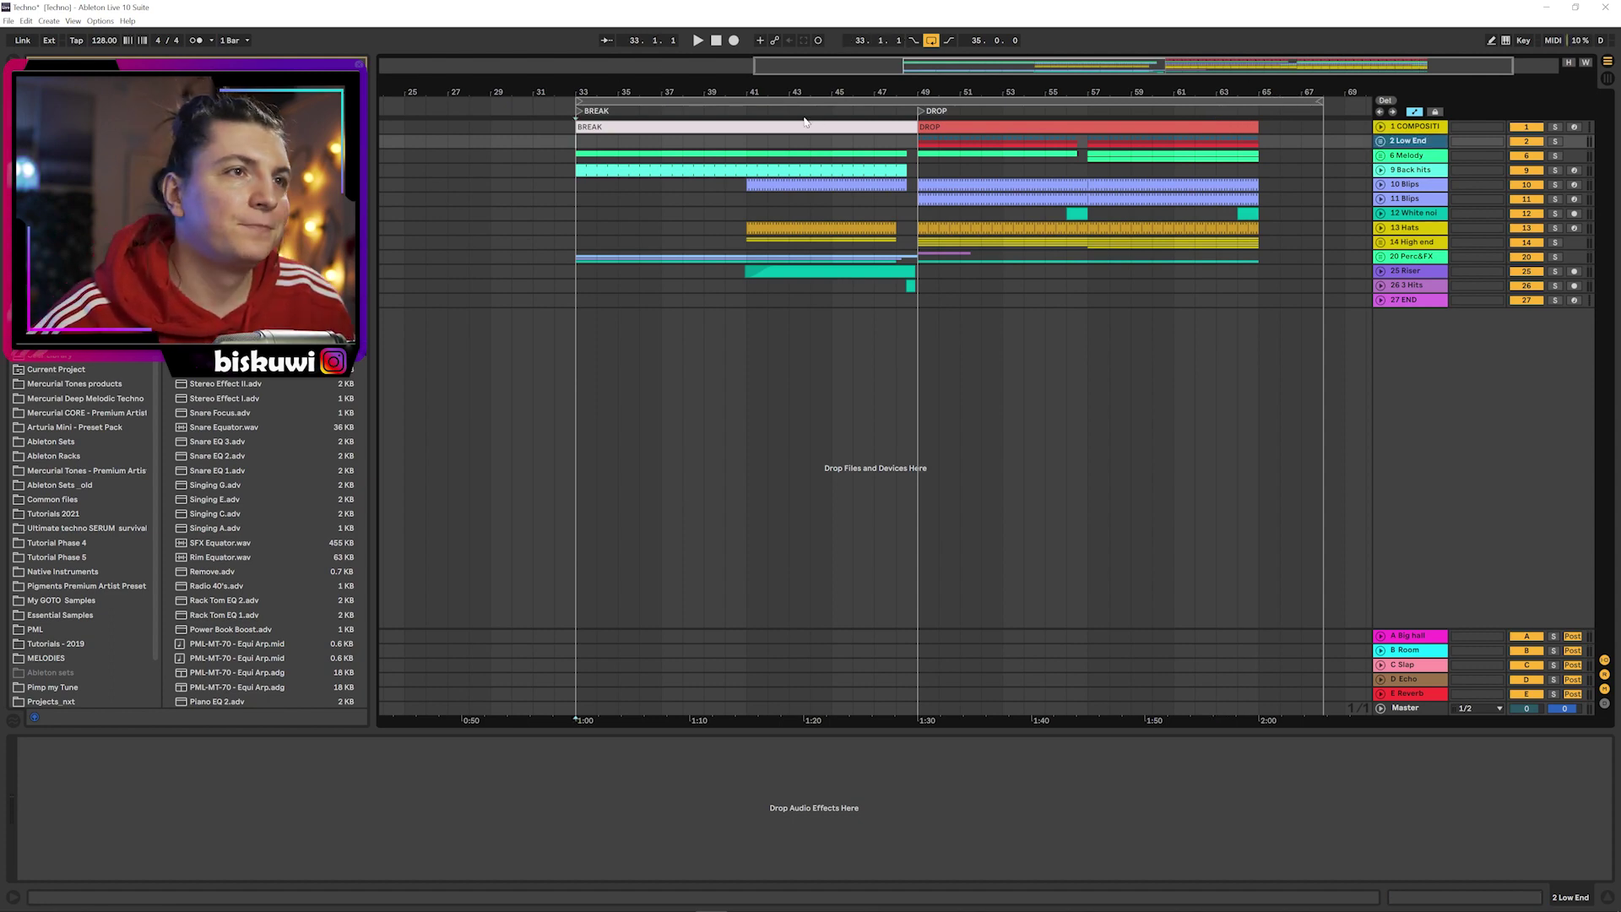
alt+click(1380, 141)
scroll(688, 283, down, 3)
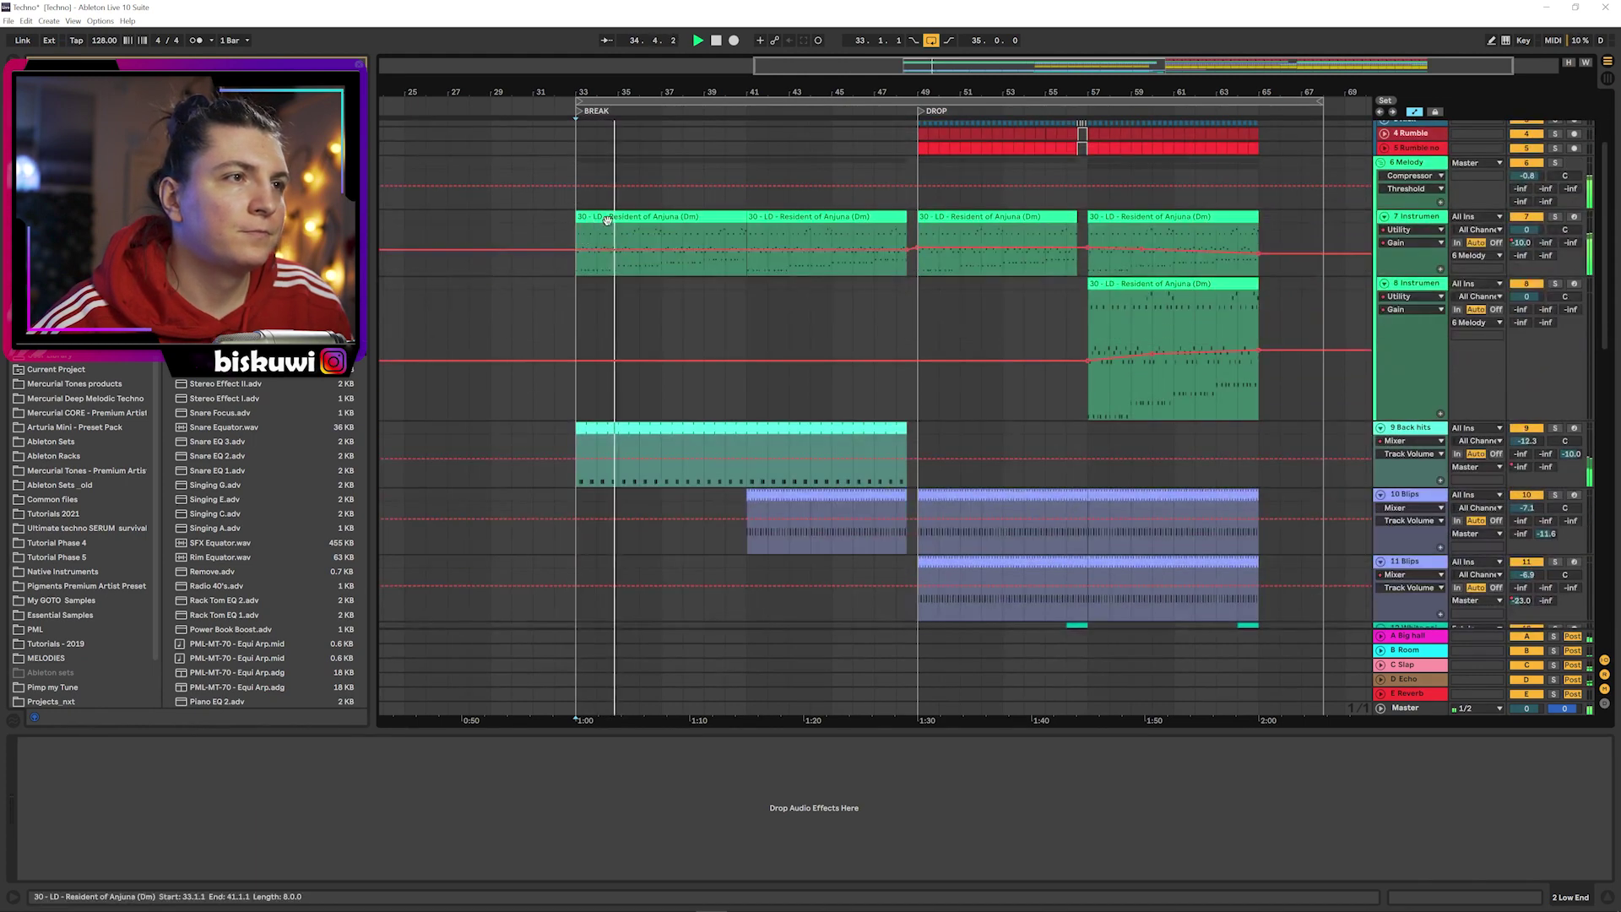
- Display the Auto Filter frequency automation of Melody track 7
click(642, 245)
click(1407, 238)
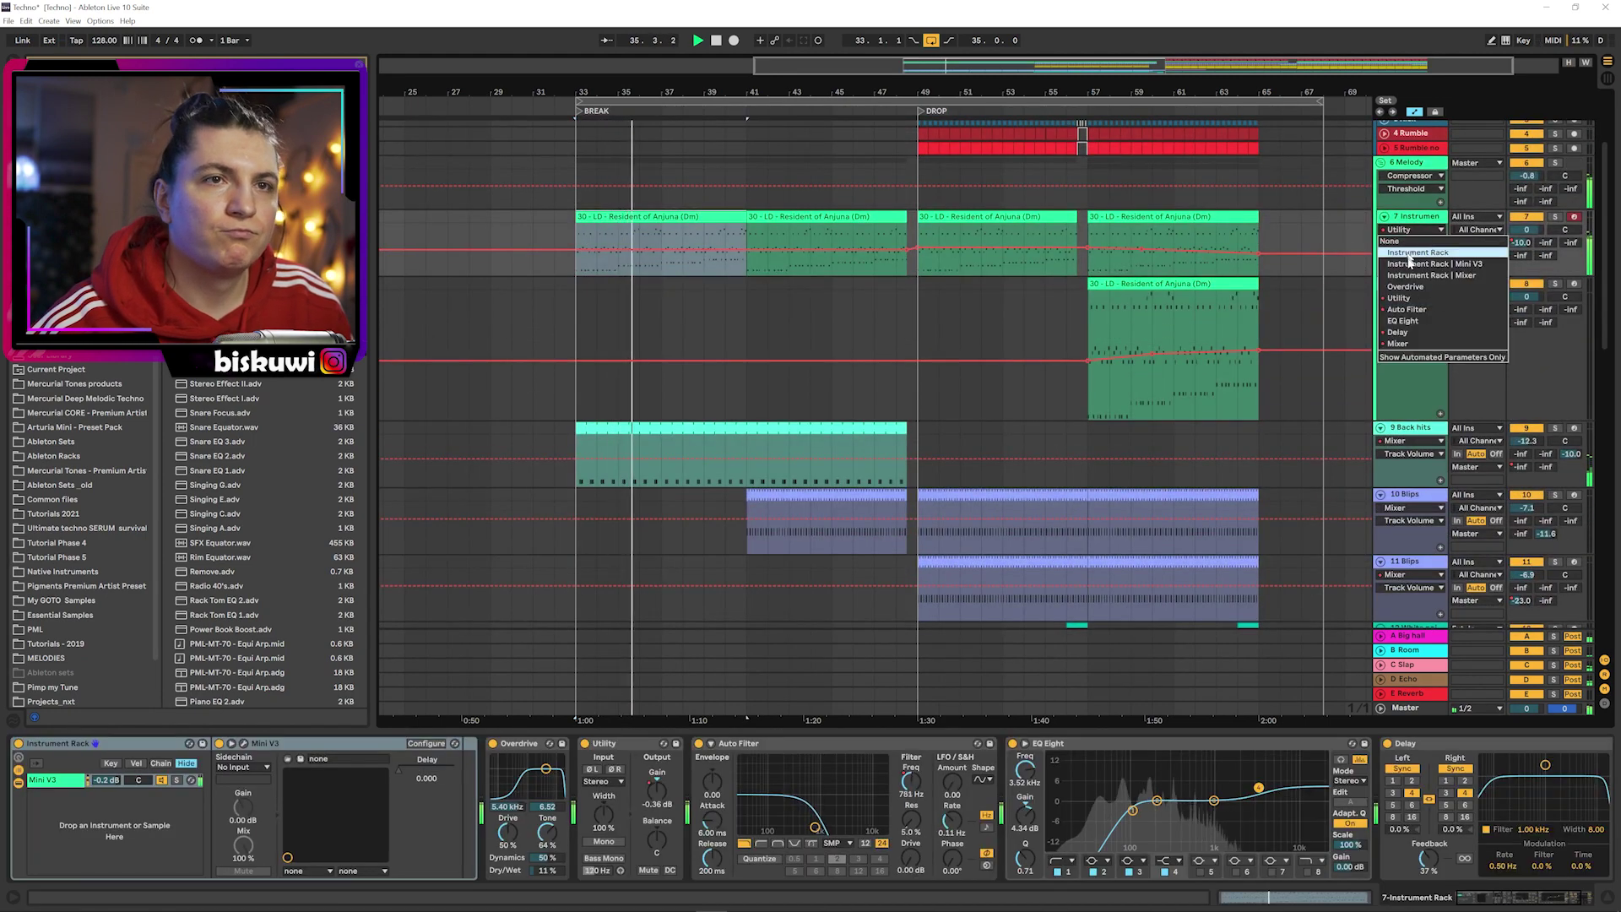
click(1435, 312)
- Show the device chain of the Back hits track during playback
scroll(1266, 372, down, 3)
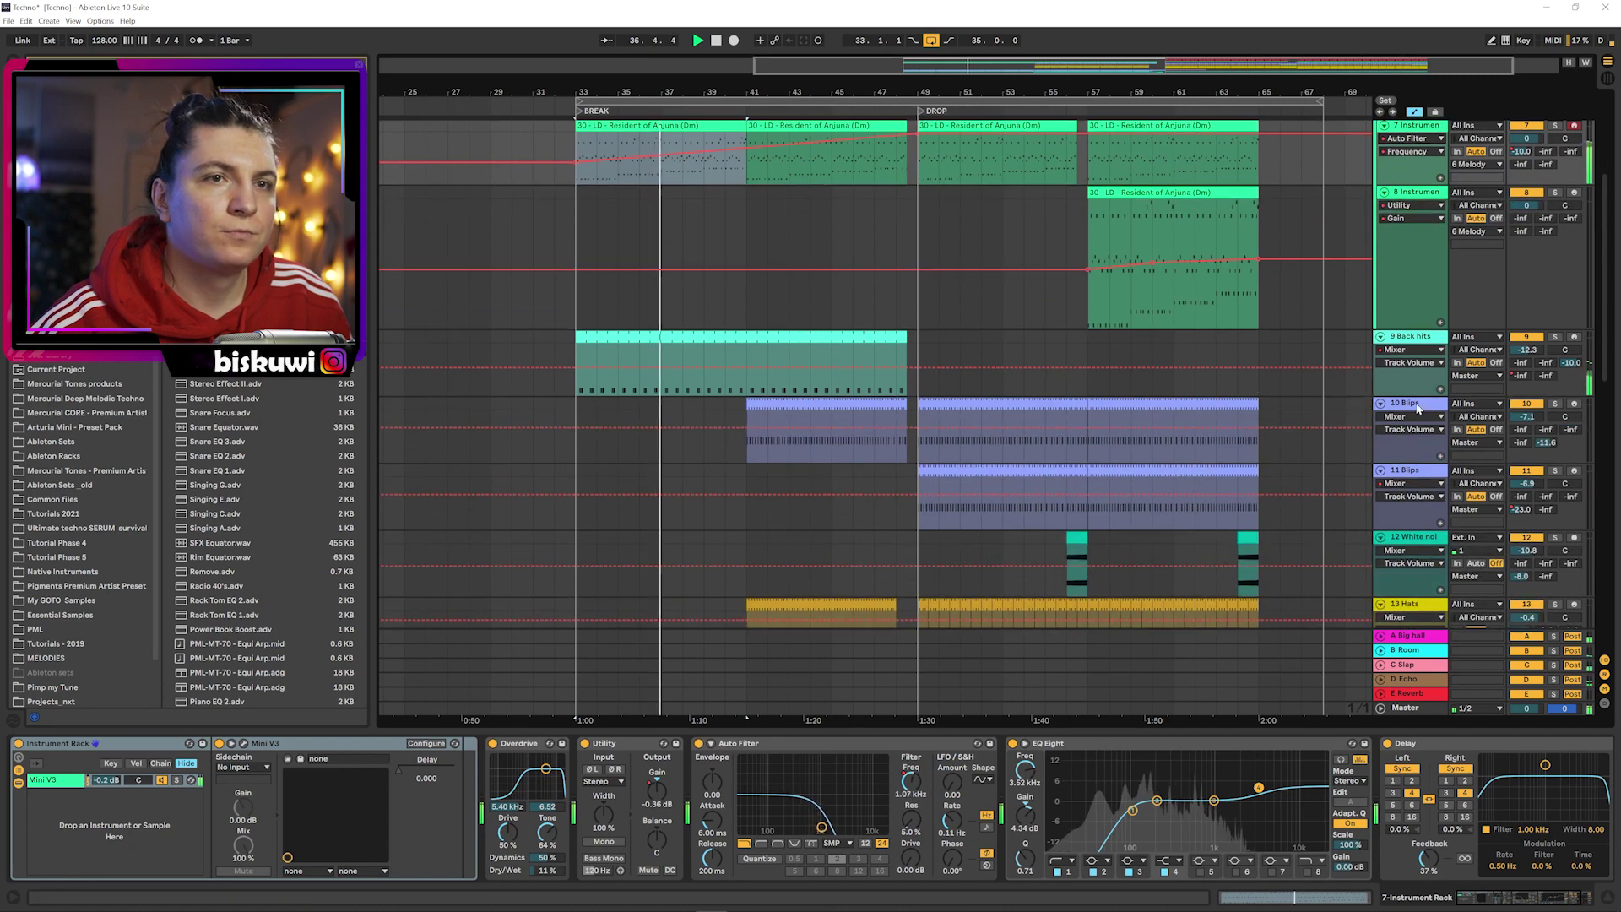
click(1415, 404)
click(1412, 337)
scroll(1399, 346, down, 3)
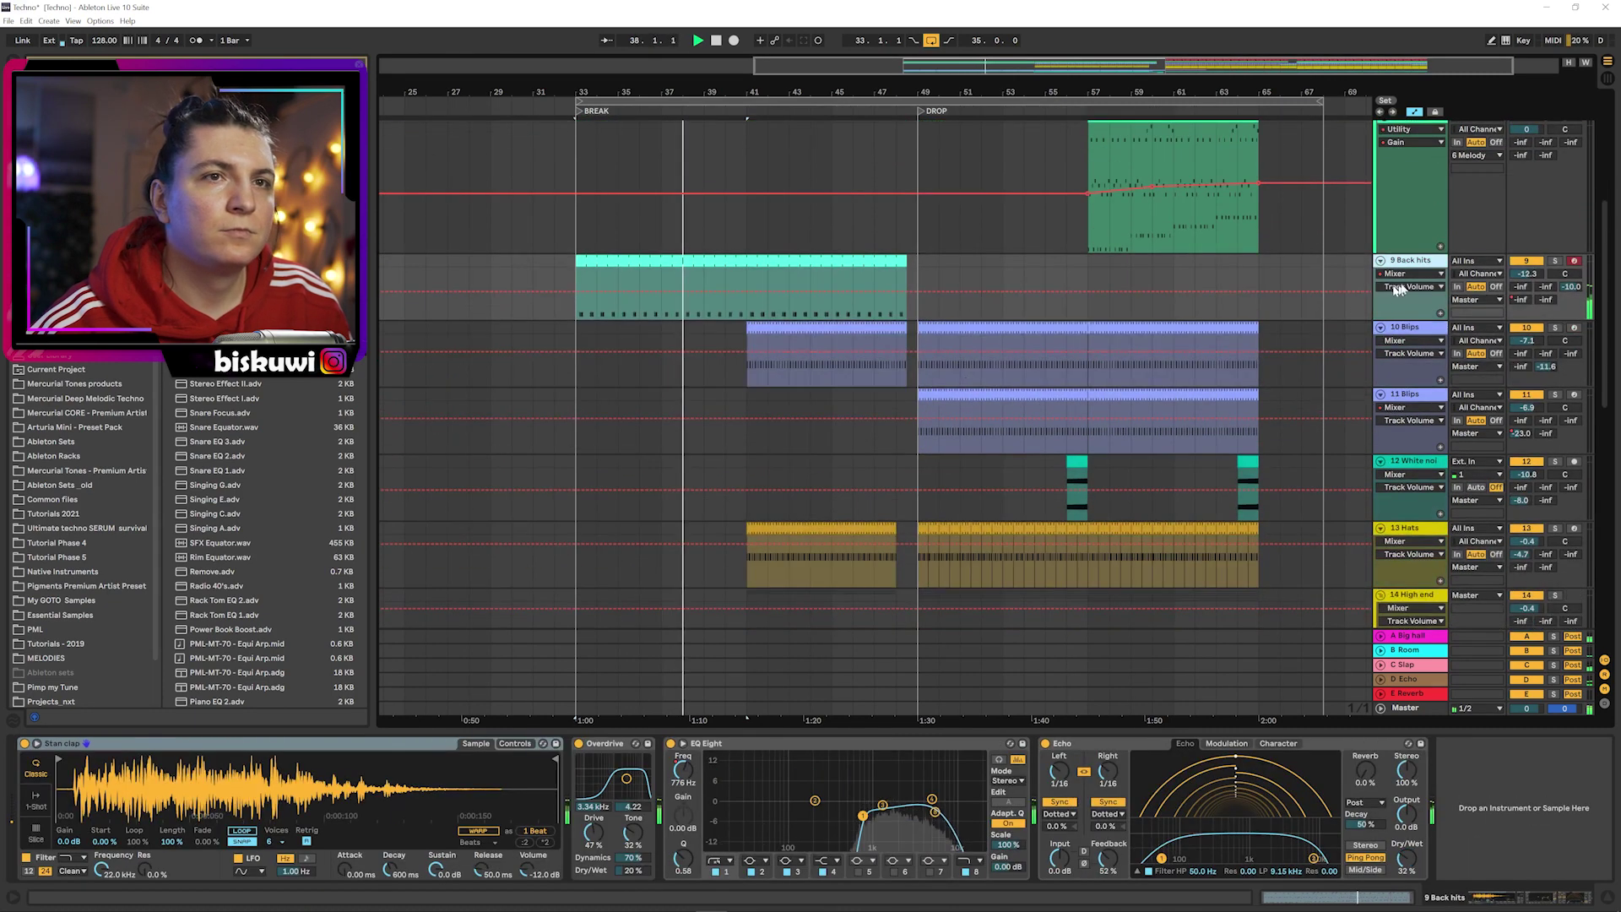
- Check the EQ Eight automation of the Back hits track, then display its Mixer automation for the D-Echo send
click(1409, 273)
click(1406, 321)
click(1408, 287)
click(1411, 274)
click(1410, 274)
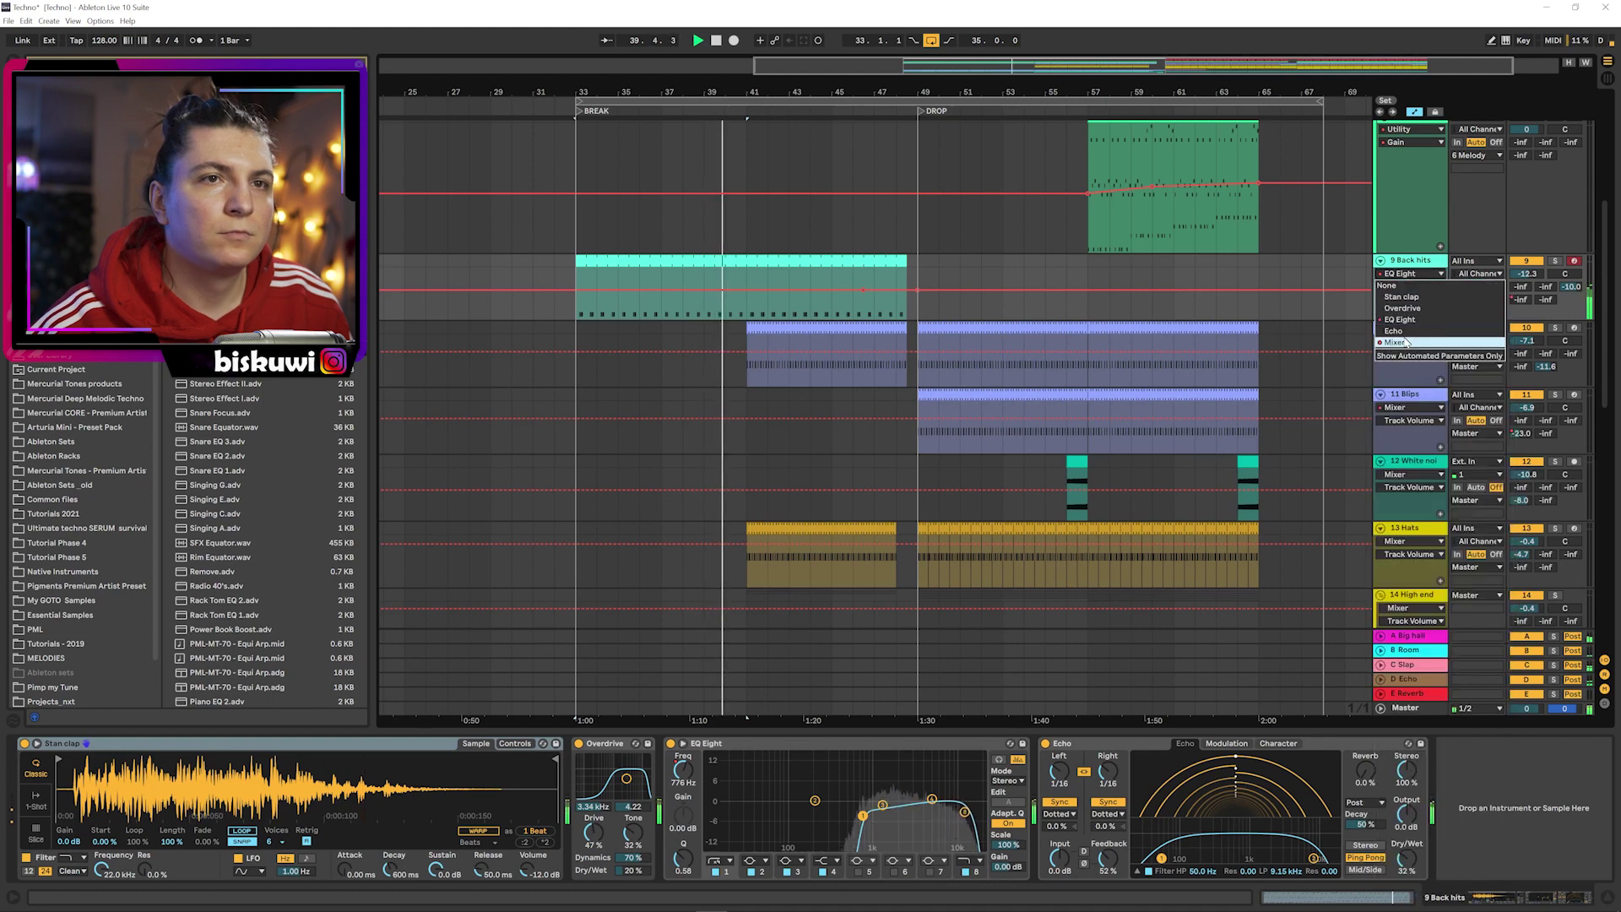
click(1407, 342)
scroll(1049, 366, down, 2)
click(1520, 208)
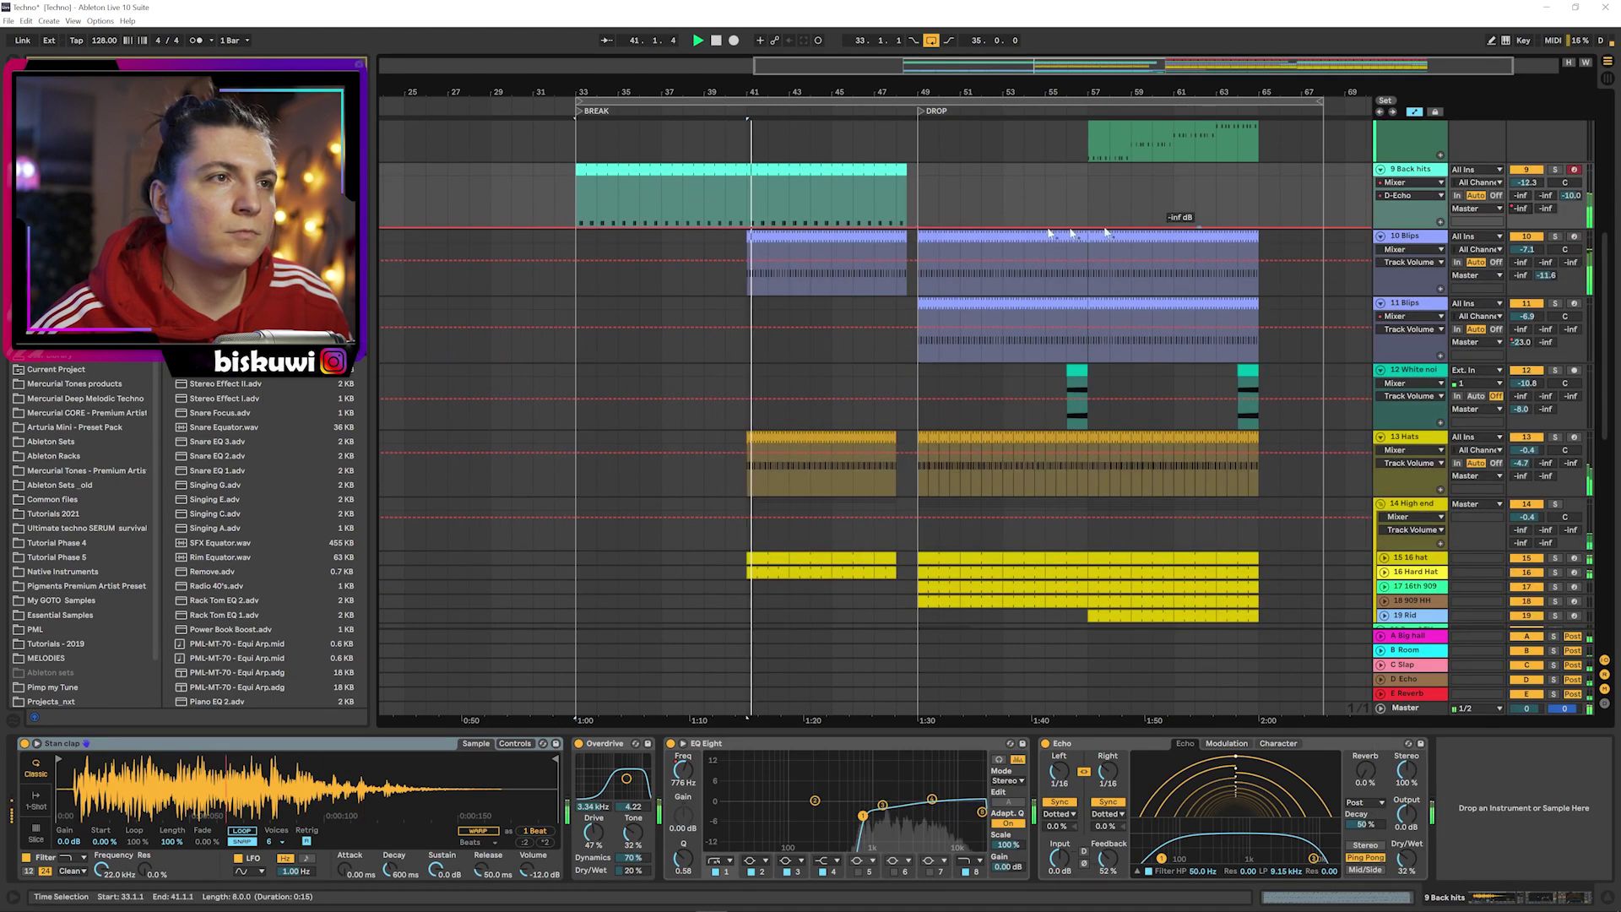
- Show the device chain of Blips track 10, then that of the Hats track
click(1410, 239)
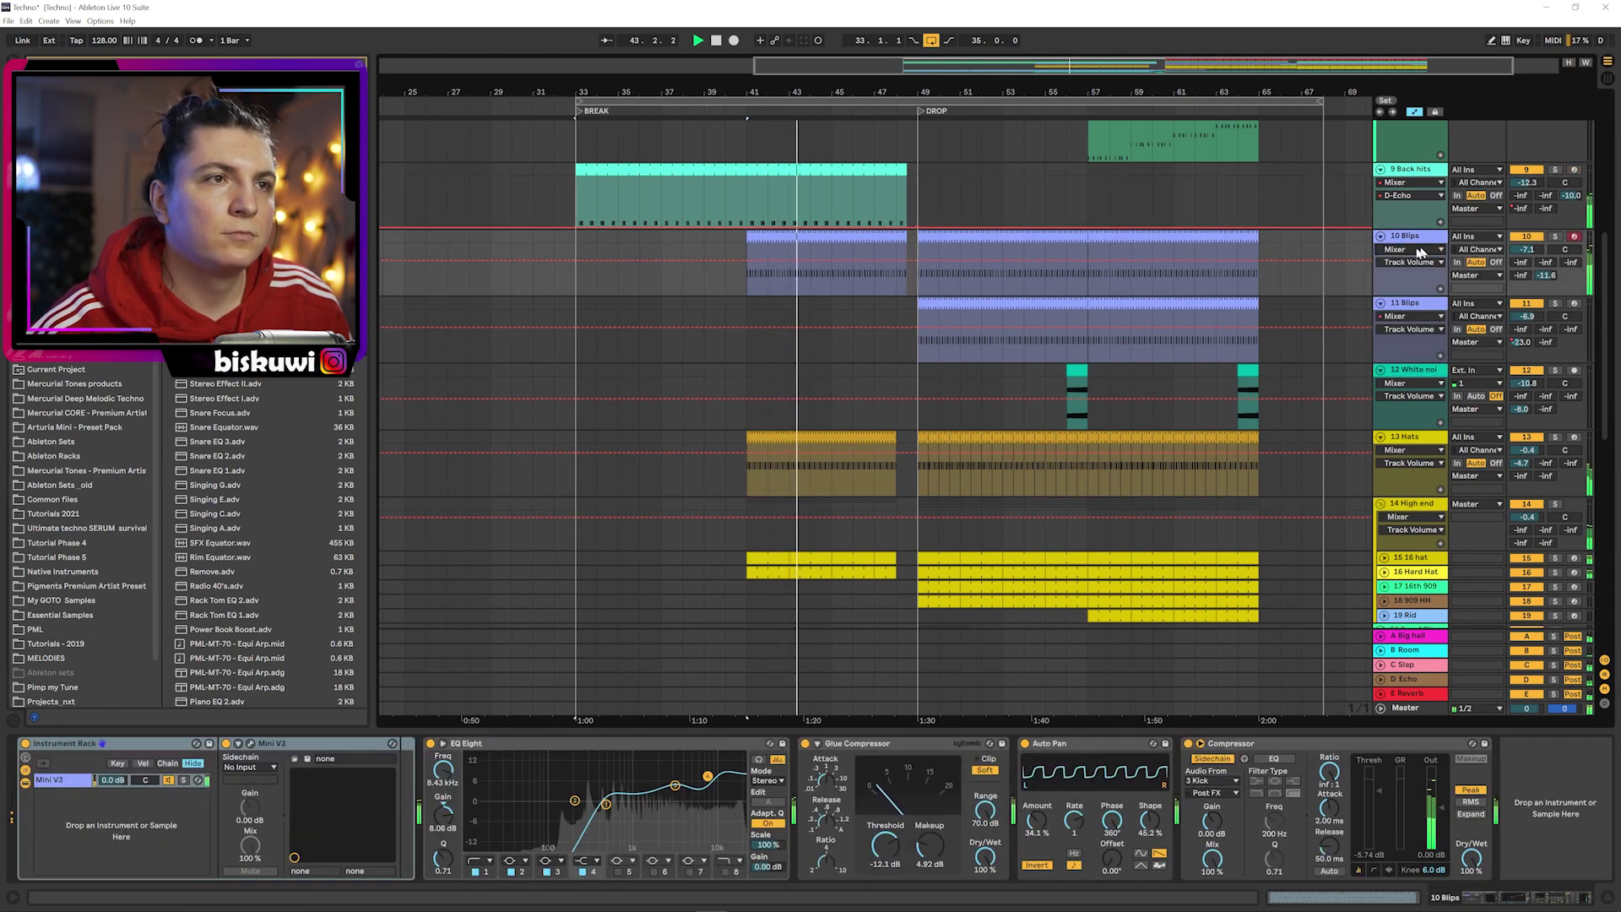
scroll(1187, 406, down, 1)
click(1094, 431)
scroll(1095, 431, down, 1)
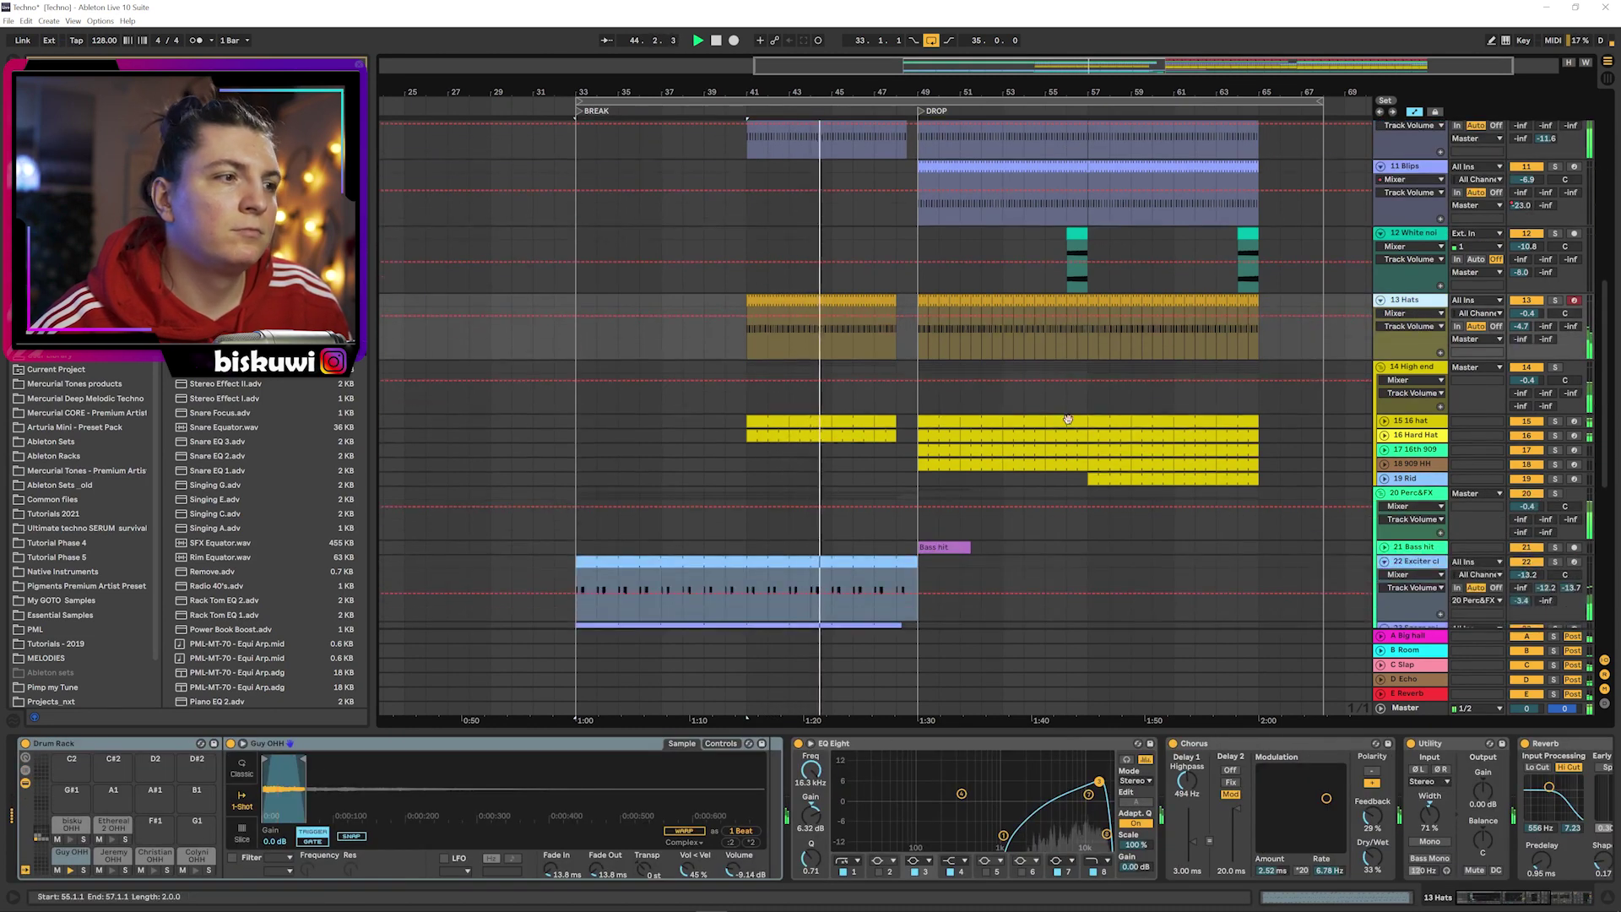
- Unfold the tracks inside the High end group and show the devices of the Exciter clap track
scroll(1081, 398, down, 1)
alt+click(1384, 361)
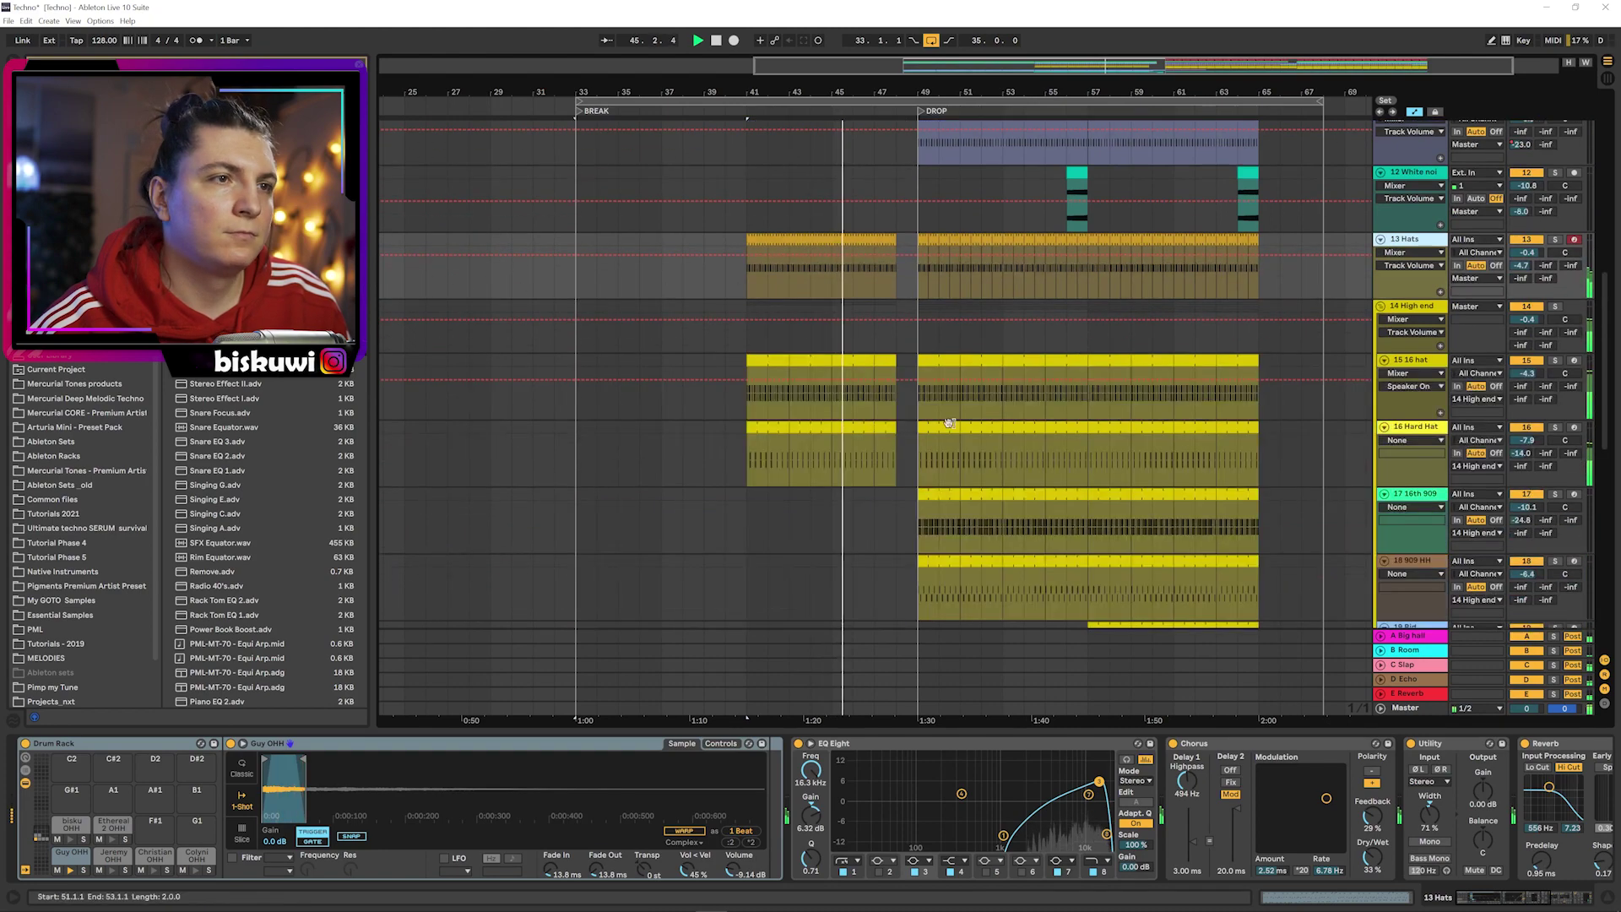
scroll(1032, 410, down, 6)
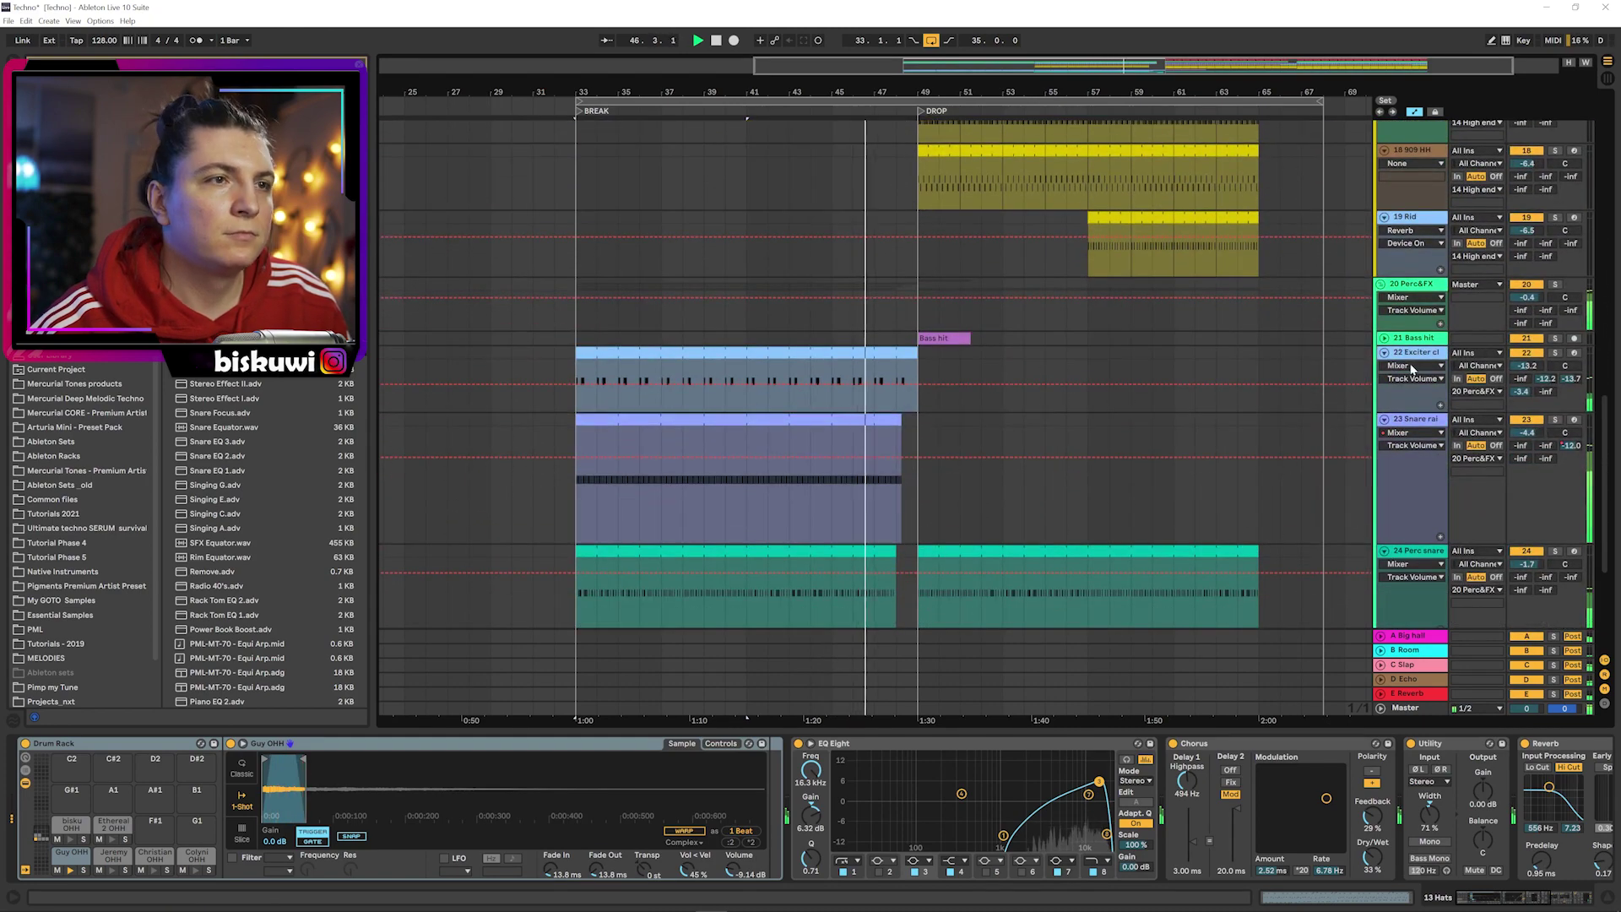
click(1415, 361)
- Look over the High end, Perc&FX, Riser, Hats and Blips layers while the drop plays
scroll(1158, 420, up, 4)
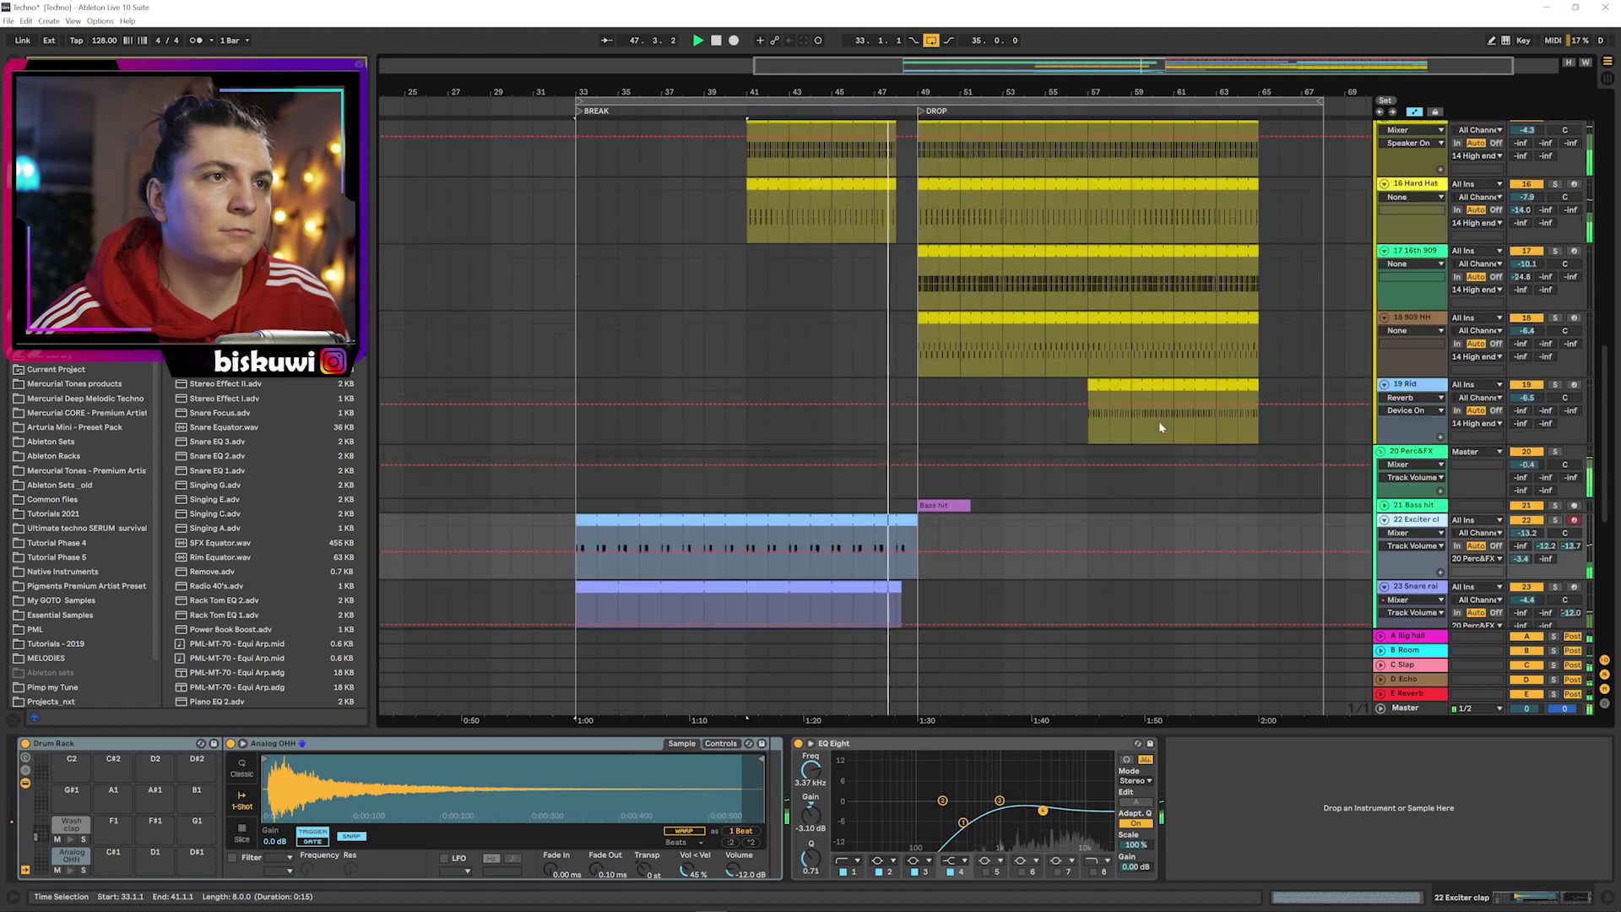
scroll(1147, 444, down, 6)
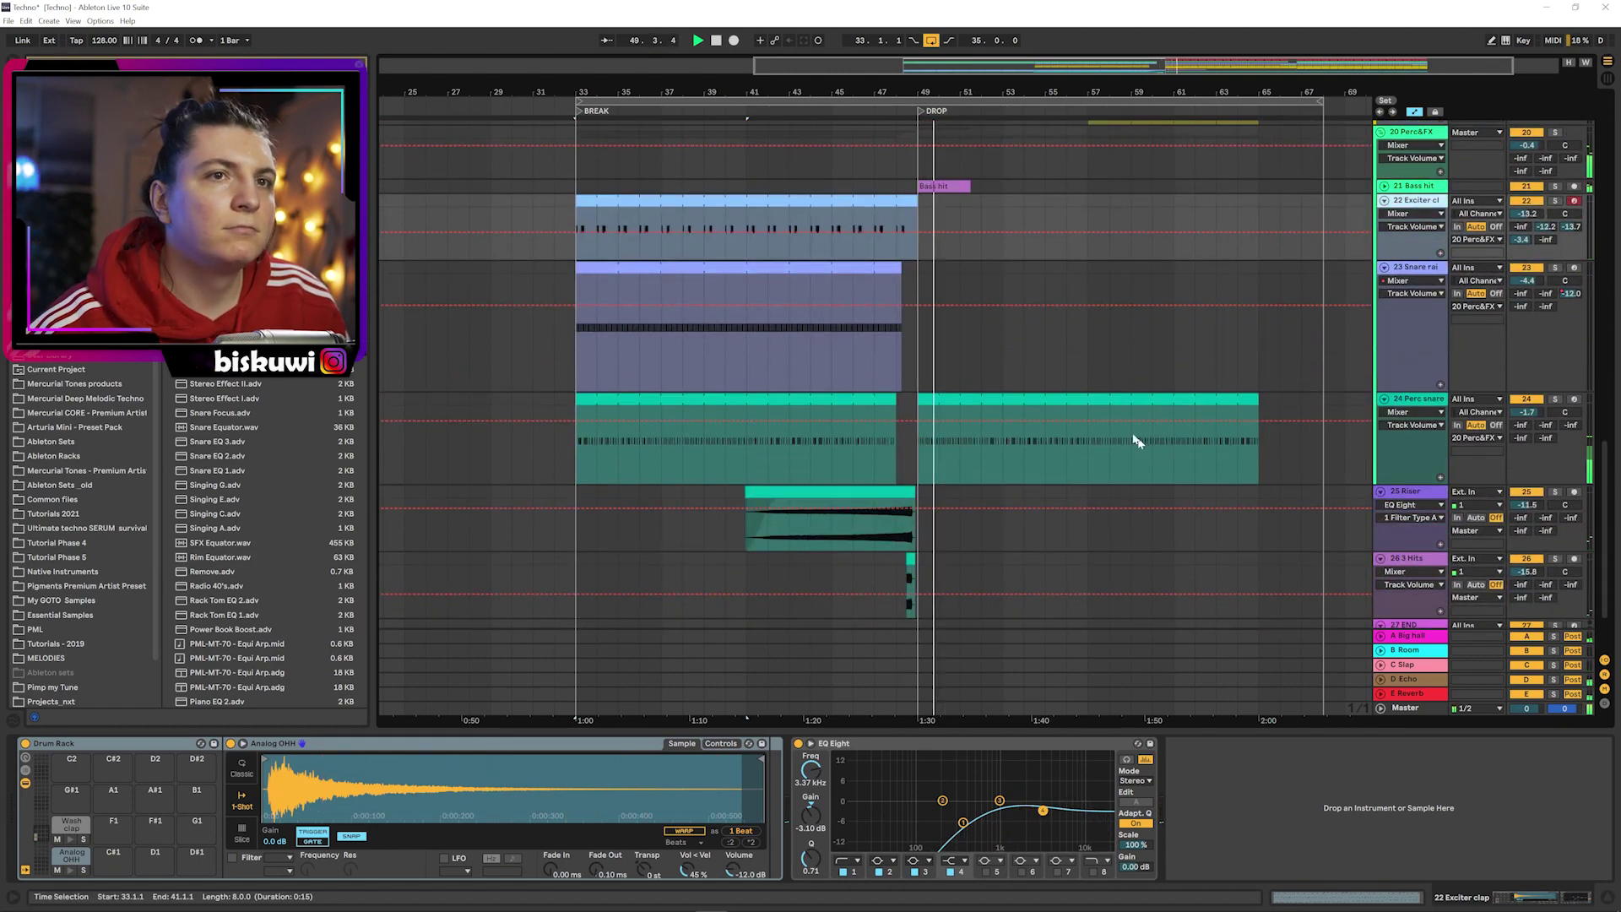
scroll(1311, 238, up, 1)
scroll(1349, 275, up, 10)
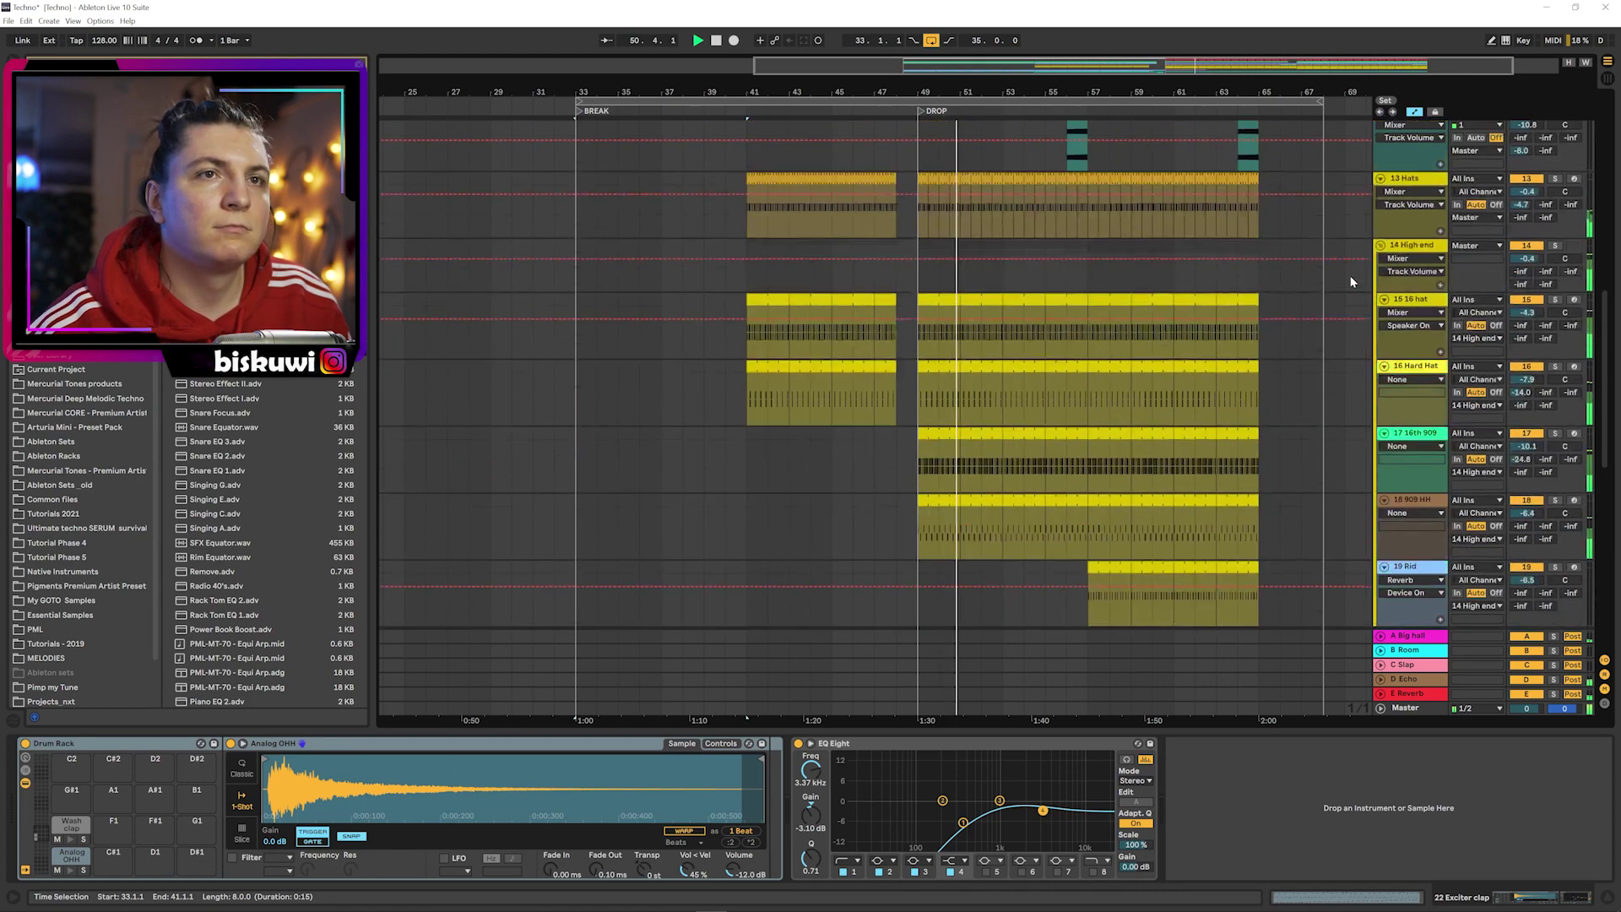
scroll(1367, 255, up, 2)
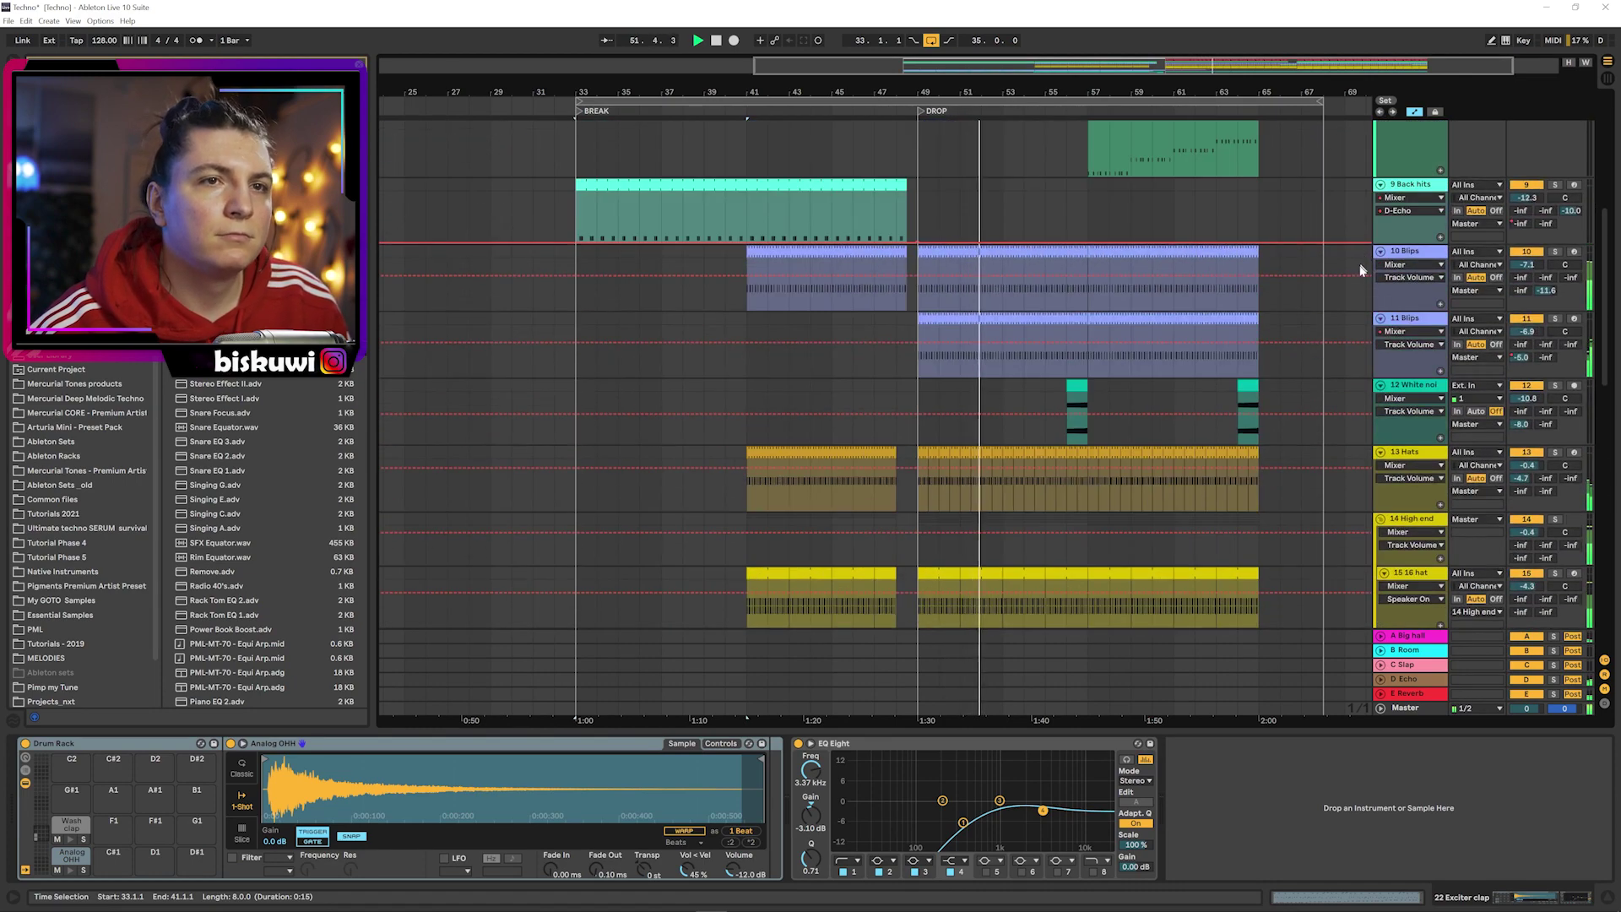
drag(1064, 95, 1061, 135)
scroll(1061, 318, down, 10)
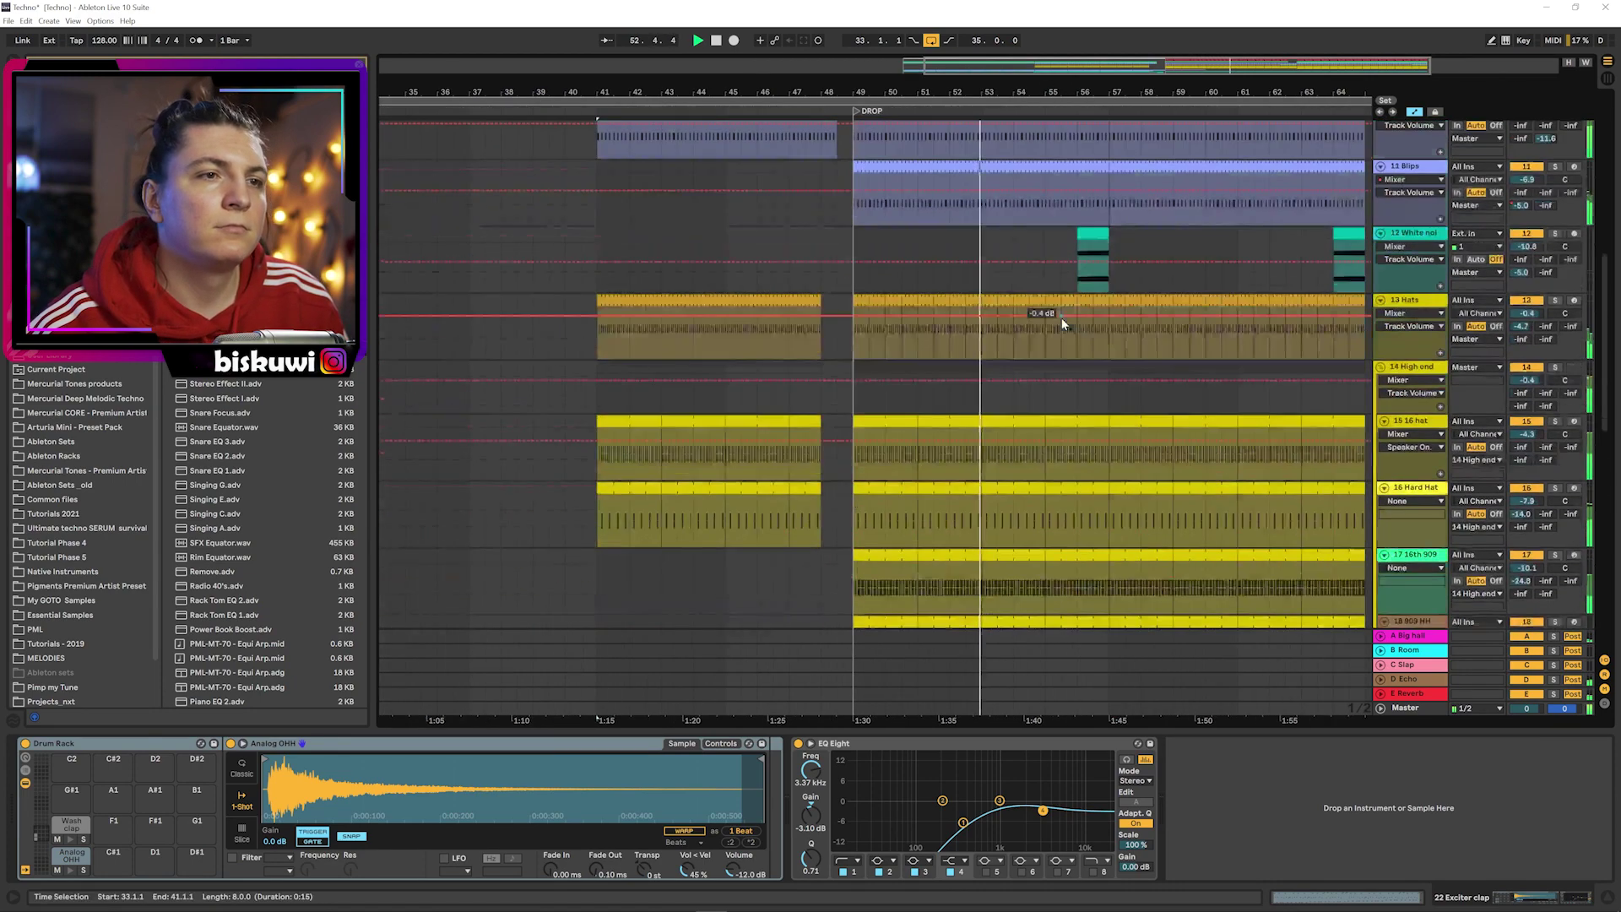
scroll(1062, 312, down, 4)
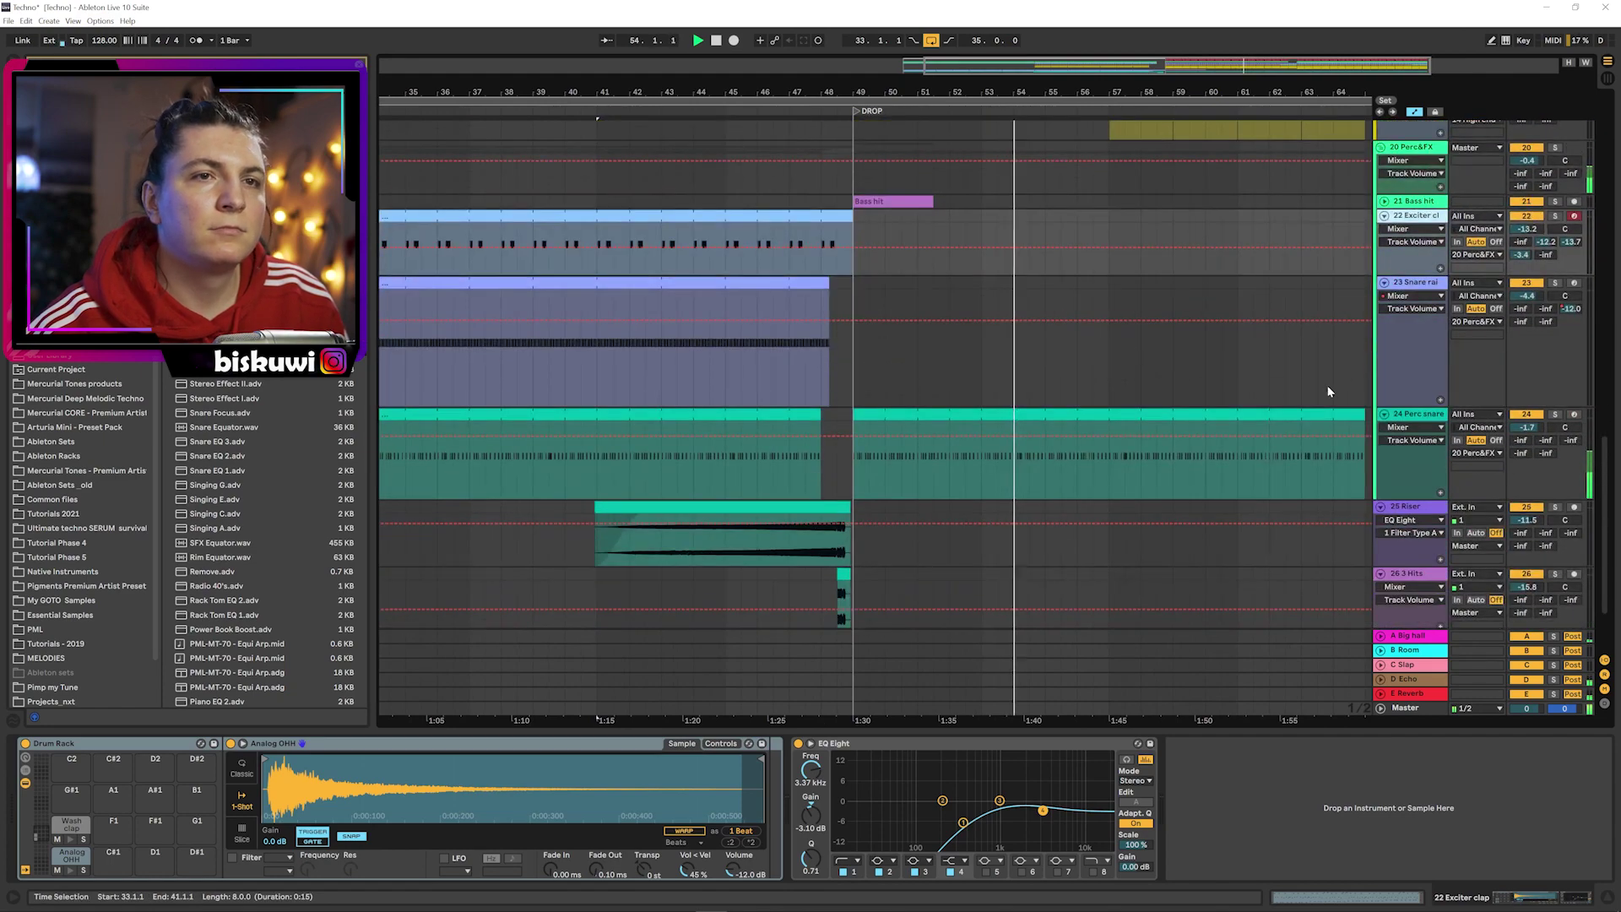
scroll(1330, 385, down, 2)
scroll(1344, 379, up, 2)
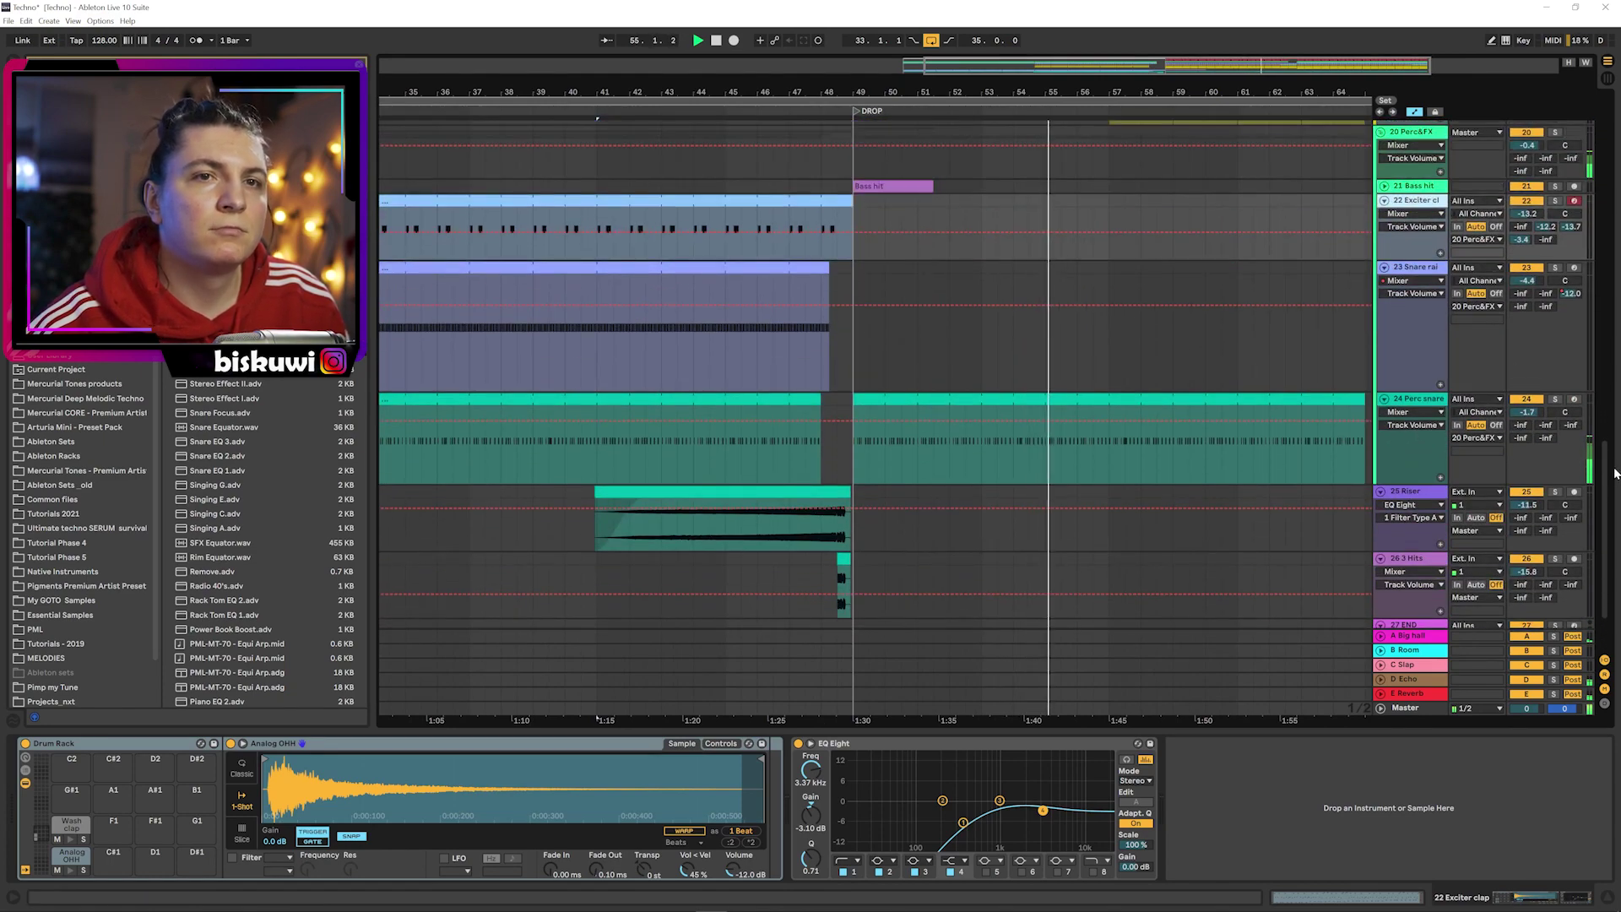
scroll(1580, 260, up, 15)
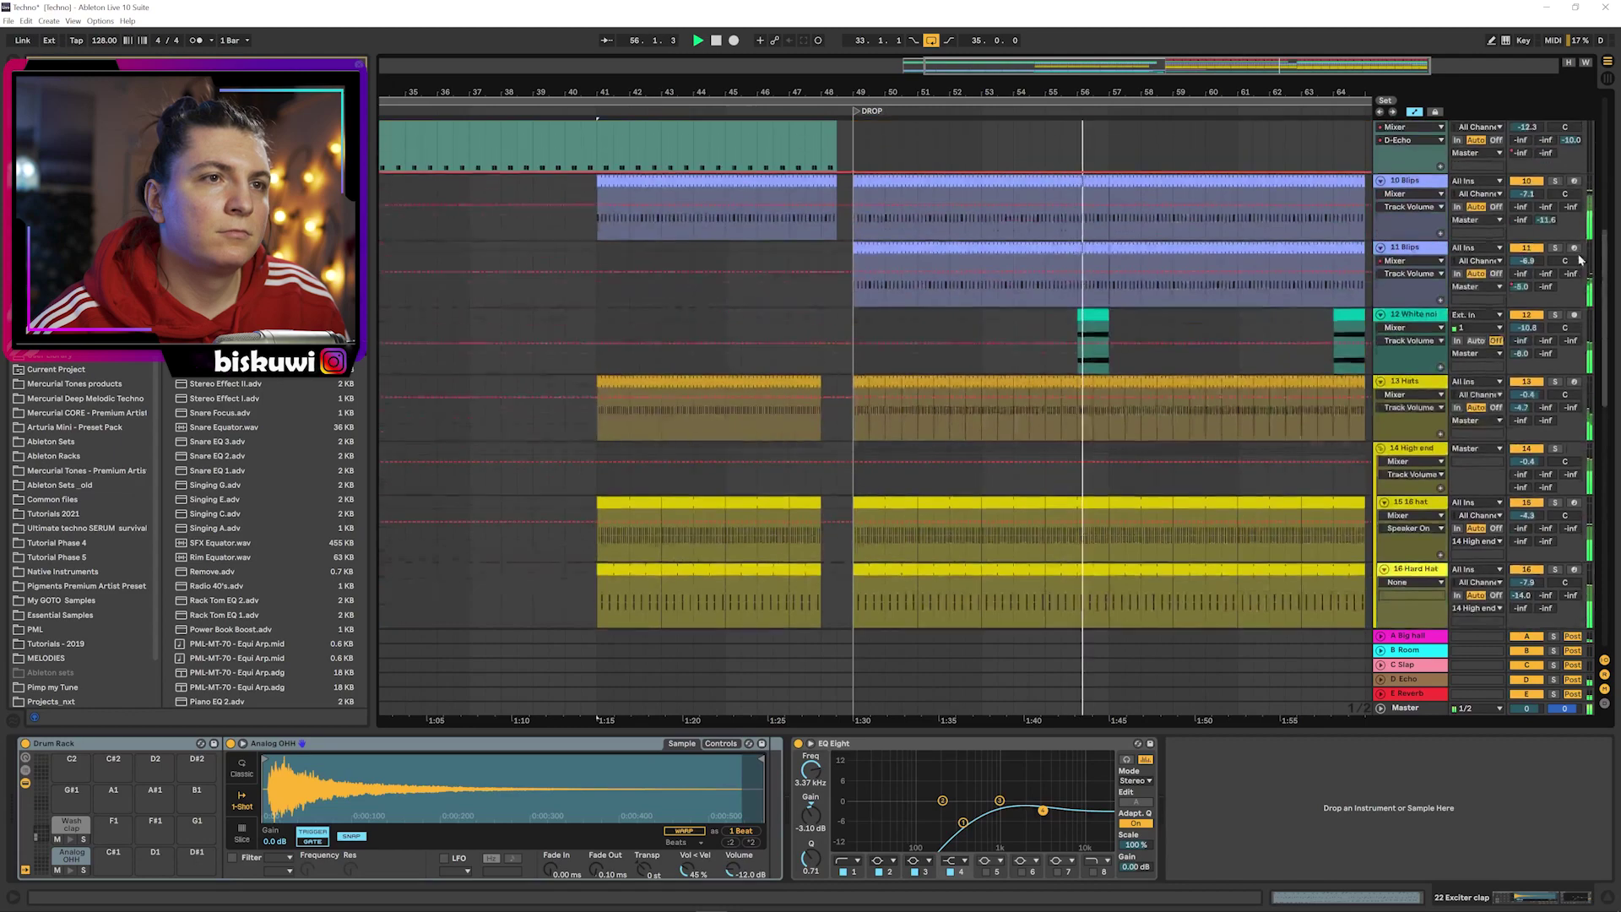
scroll(1580, 258, up, 1)
- Open the MIDI clip of Melody track 8 to view its notes, then return to the track's devices
drag(1004, 89, 886, 83)
scroll(1213, 447, up, 4)
scroll(1097, 309, up, 2)
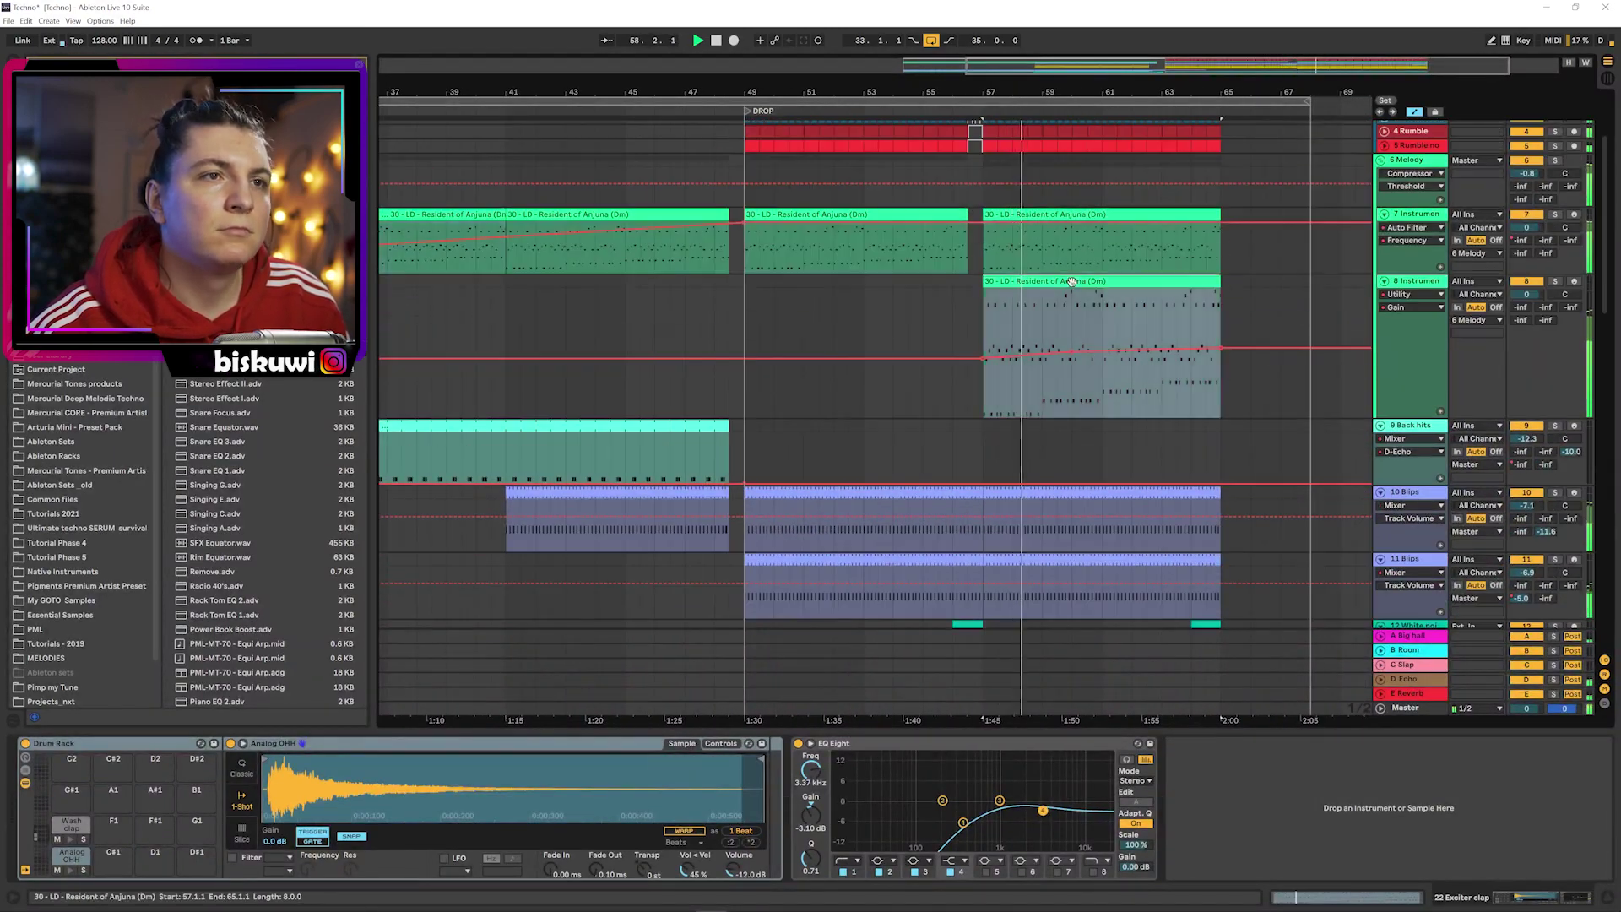
double_click(1071, 281)
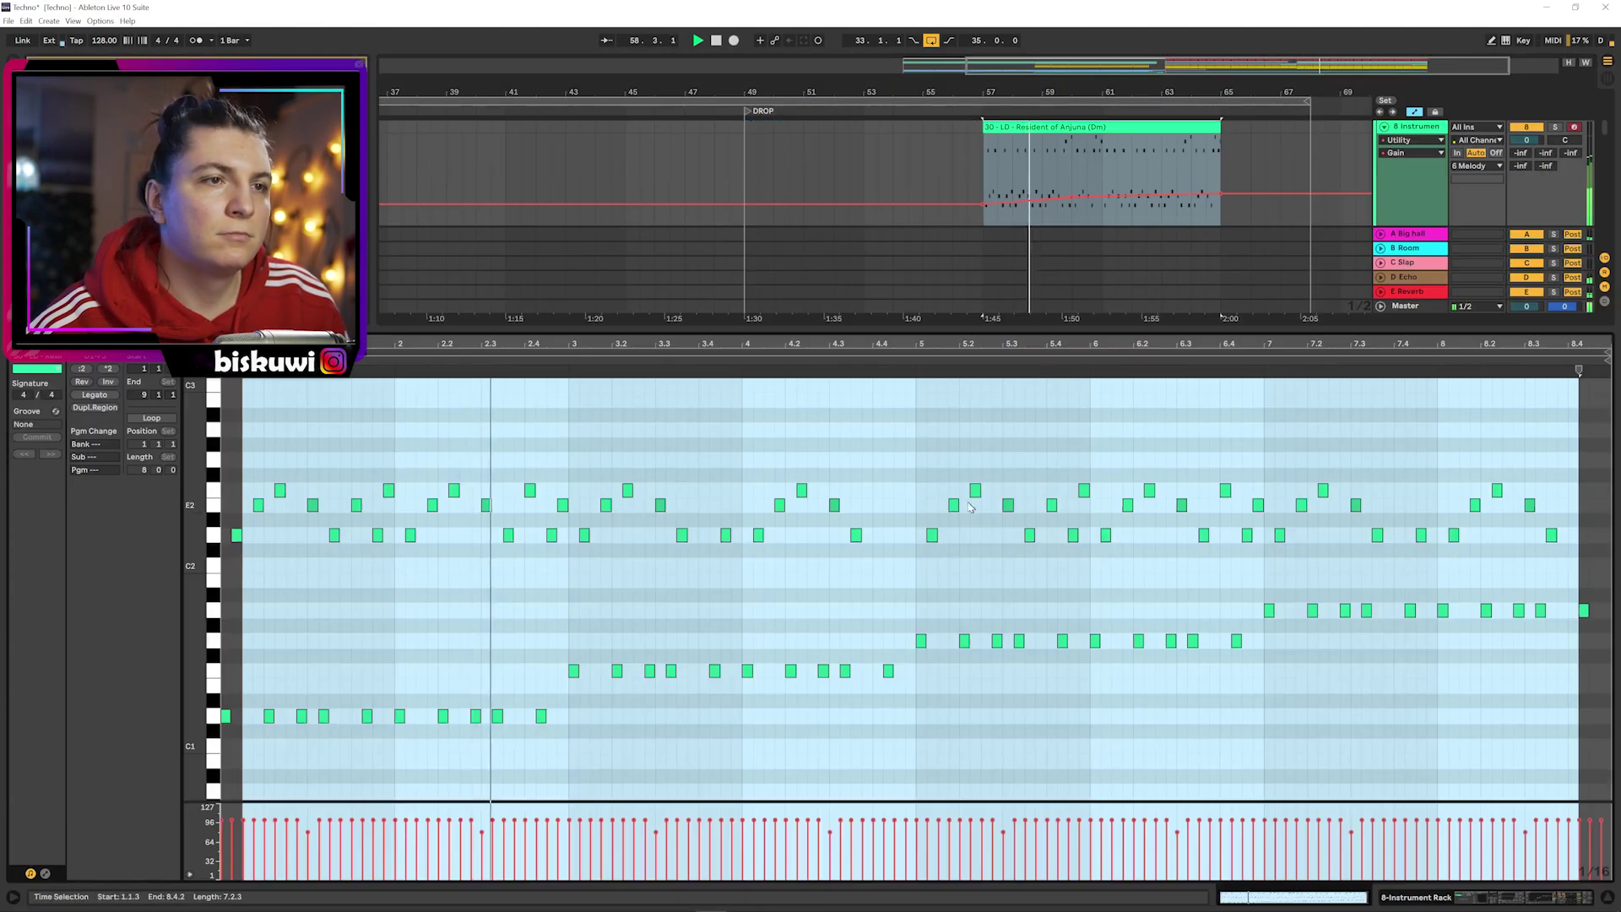
click(867, 594)
key(shift+Tab)
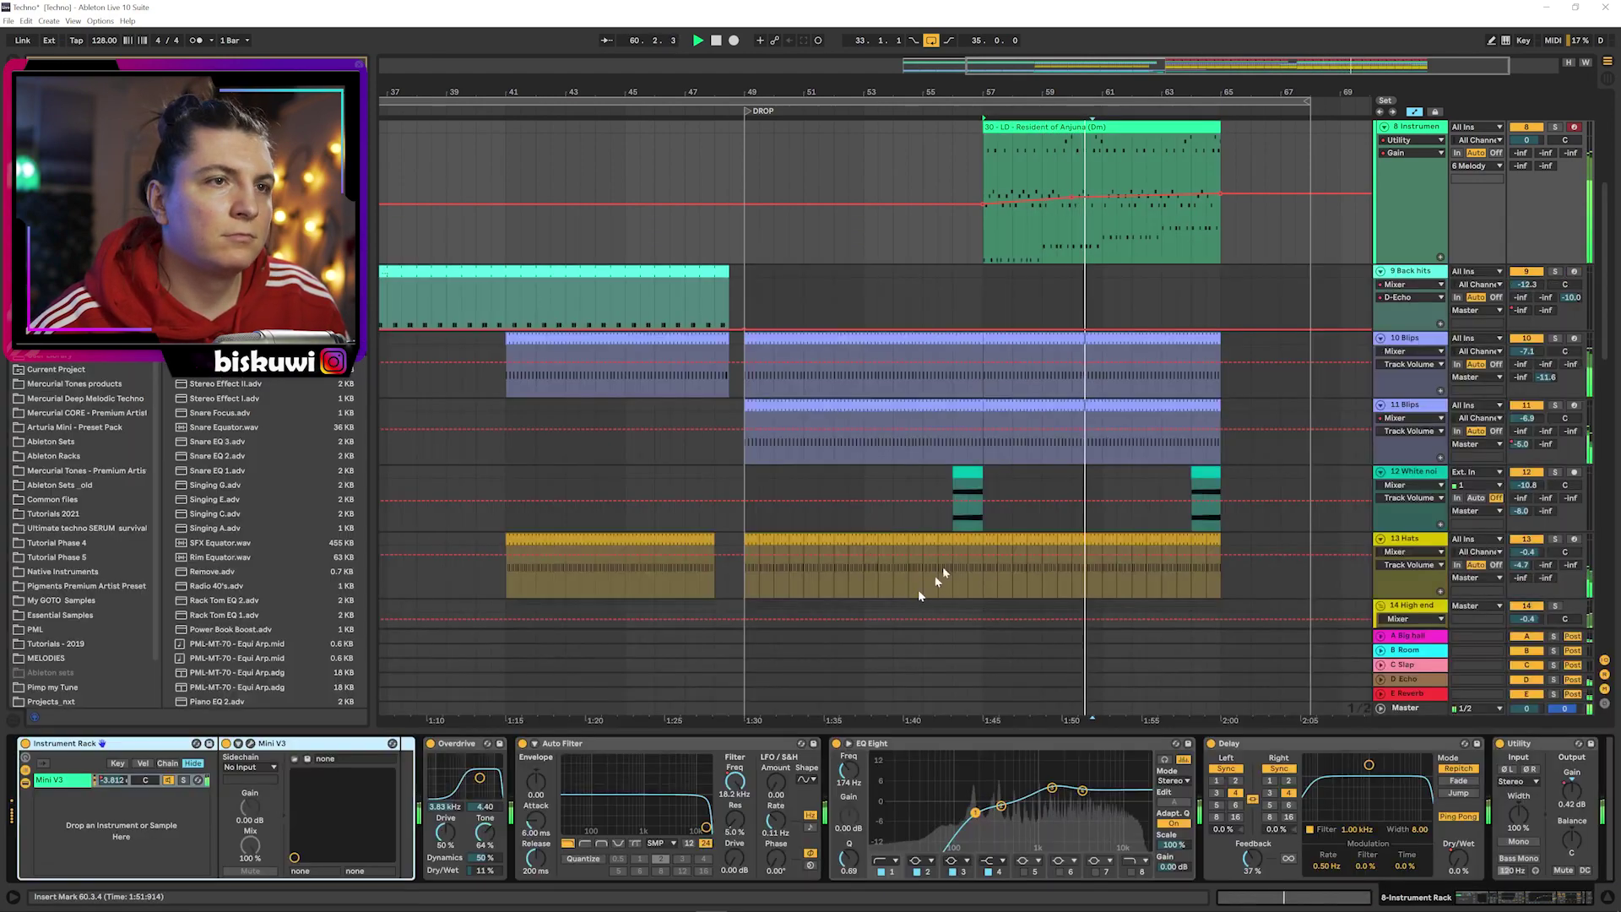
- Zoom the timeline out to view the break and drop together with the Low End and Melody tracks during playback
scroll(1133, 423, up, 3)
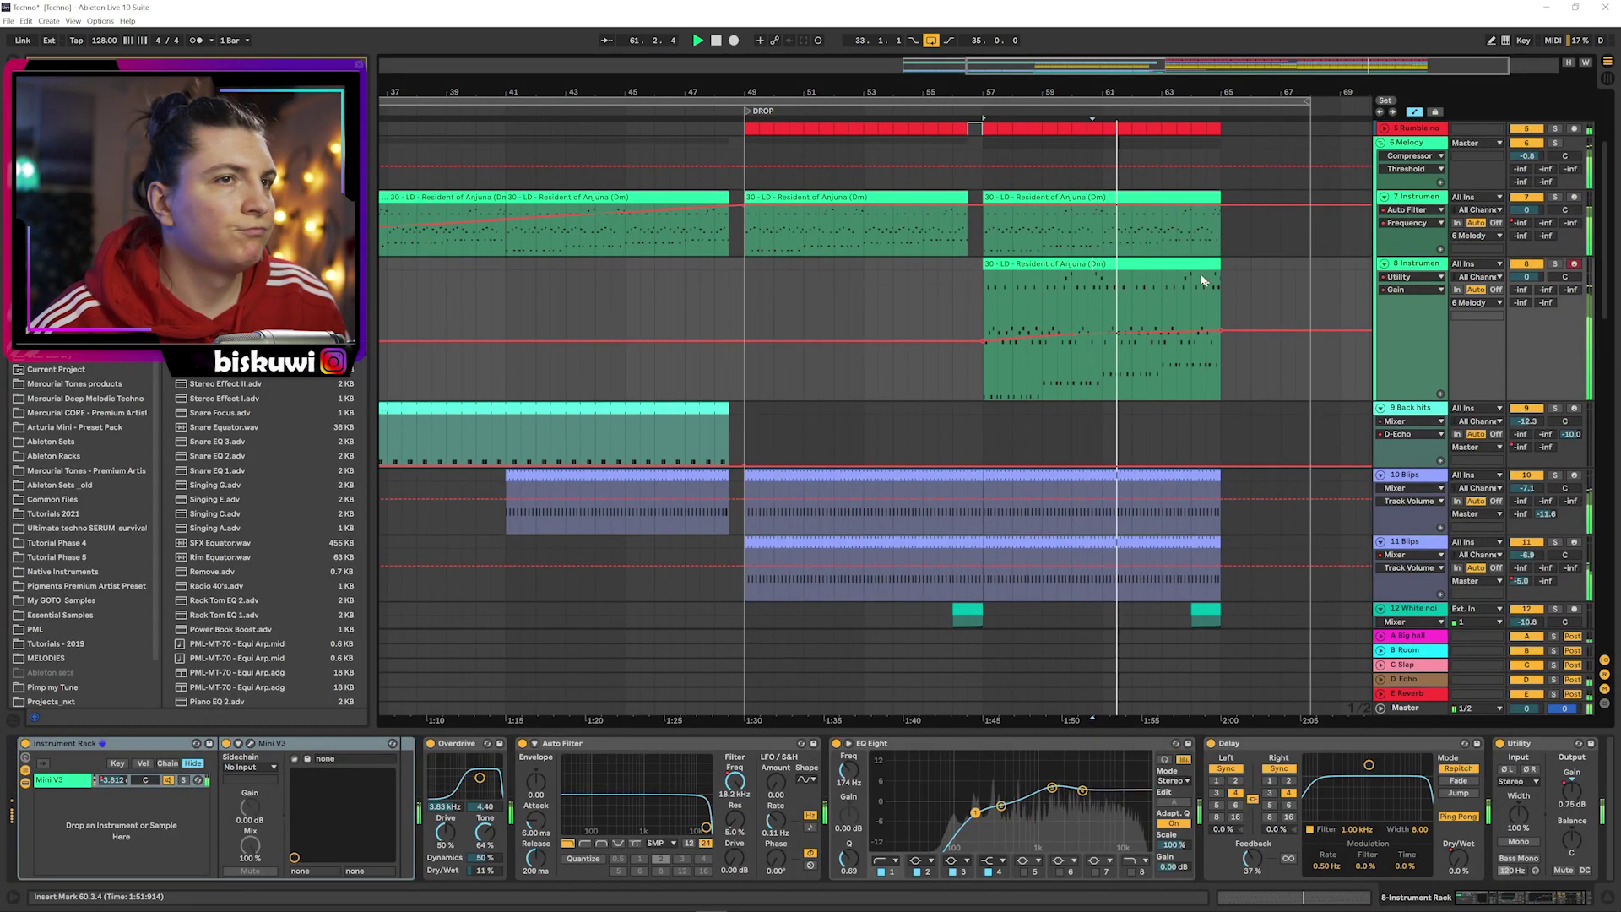
drag(1009, 88, 1016, 71)
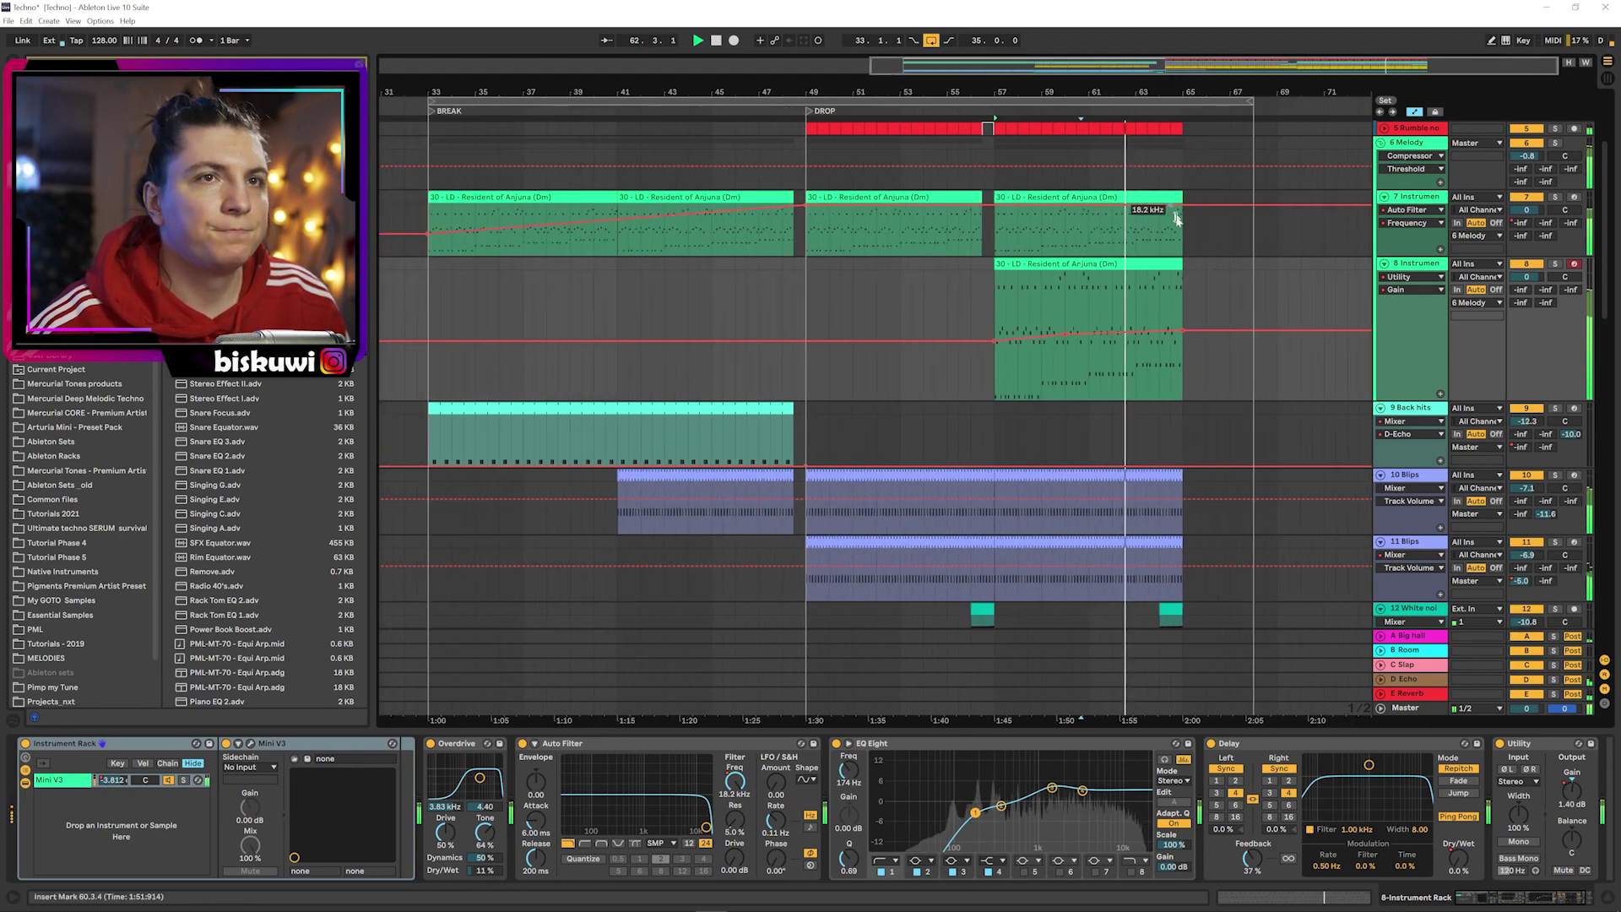
scroll(1225, 382, up, 3)
scroll(1226, 388, down, 2)
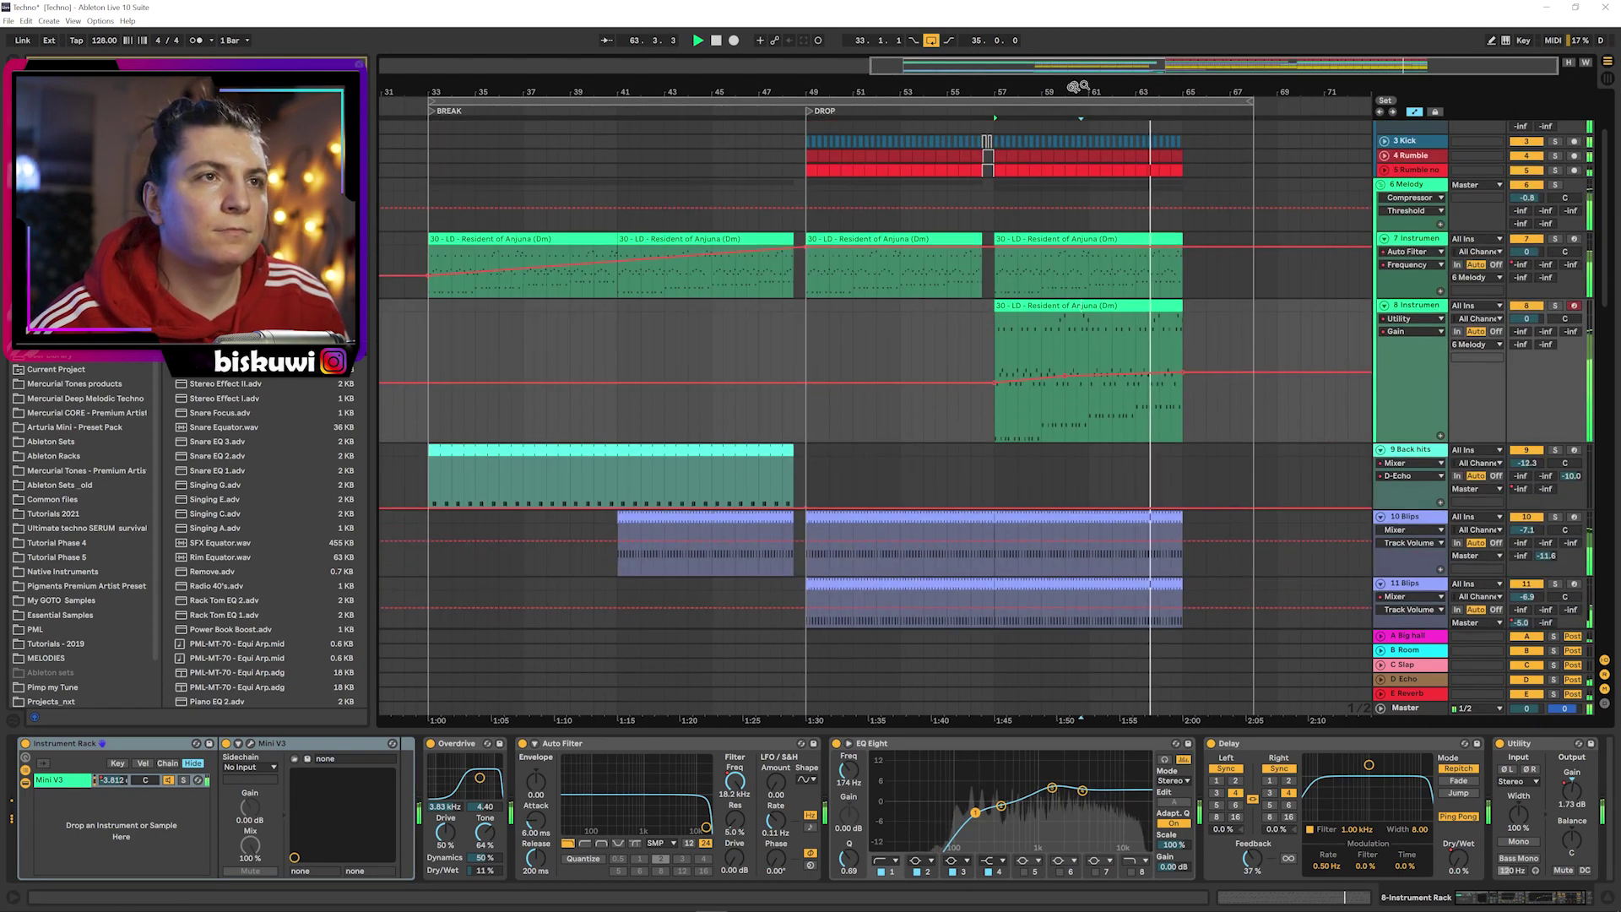
drag(1023, 94, 1119, 91)
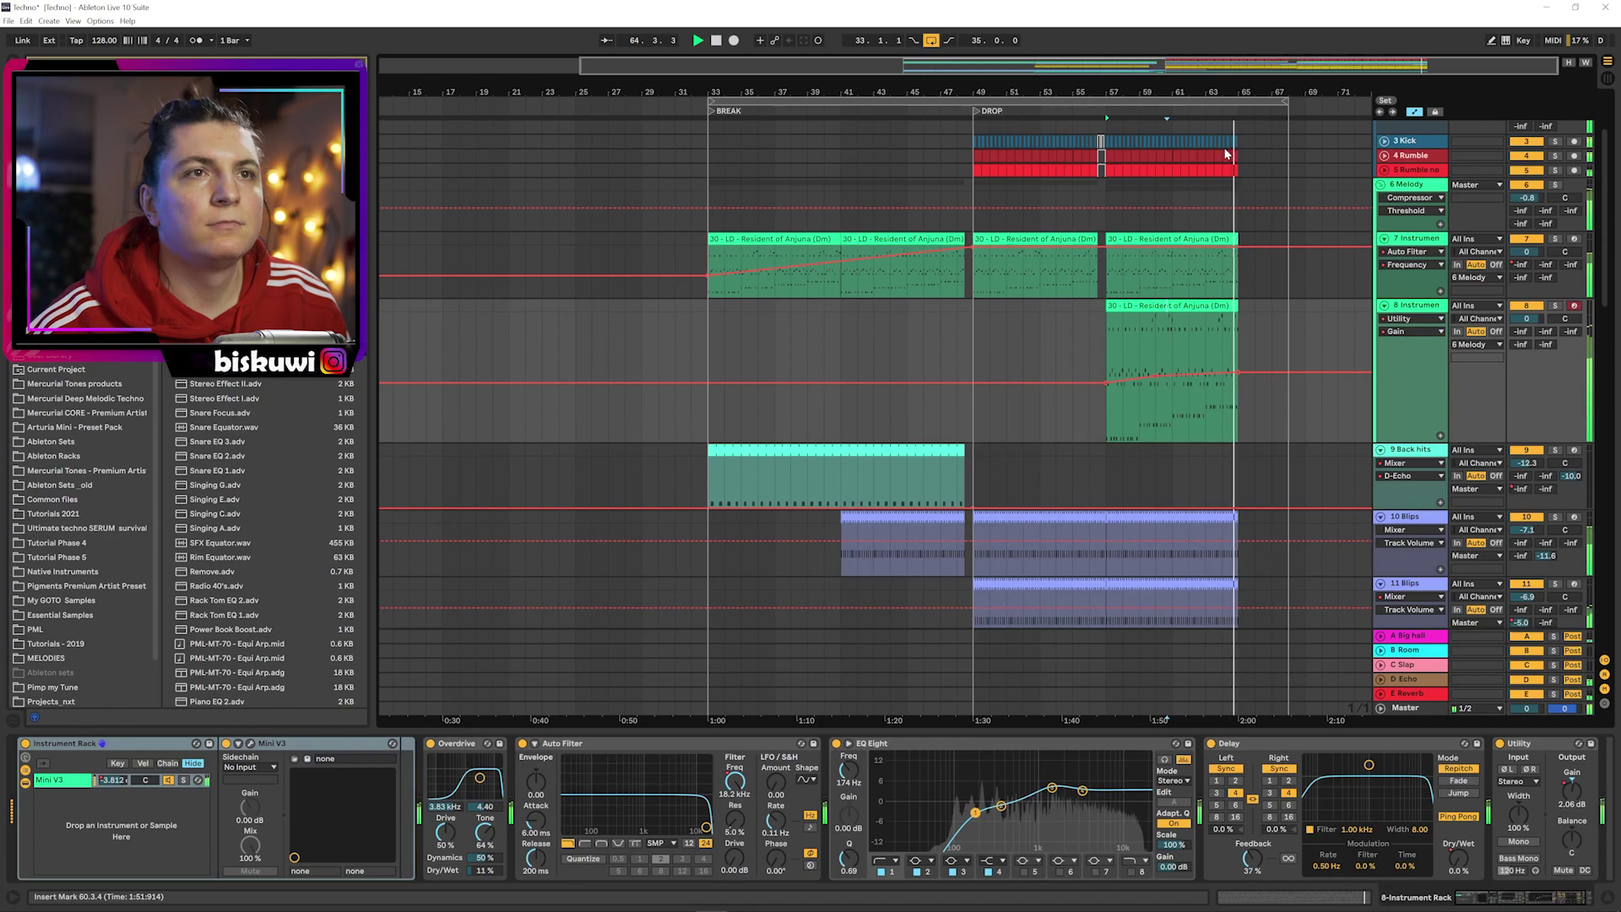